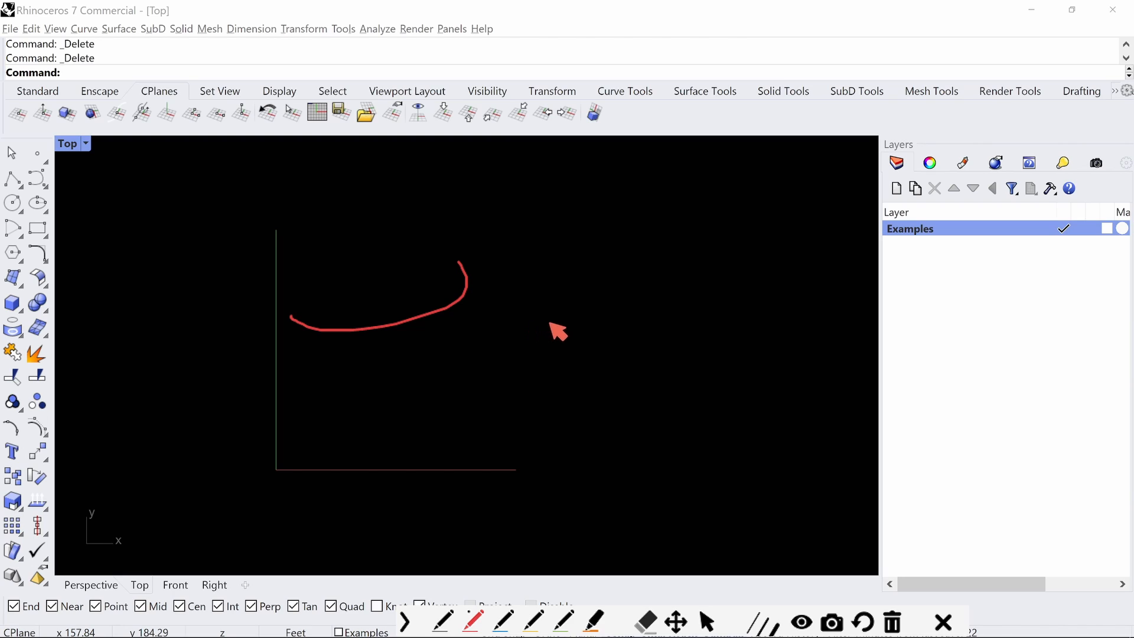
Clear the existing ink annotation and sketch five roughly parallel S-shaped red contour strokes across the Top view
{"action": "left_click", "coordinate": [892, 622]}
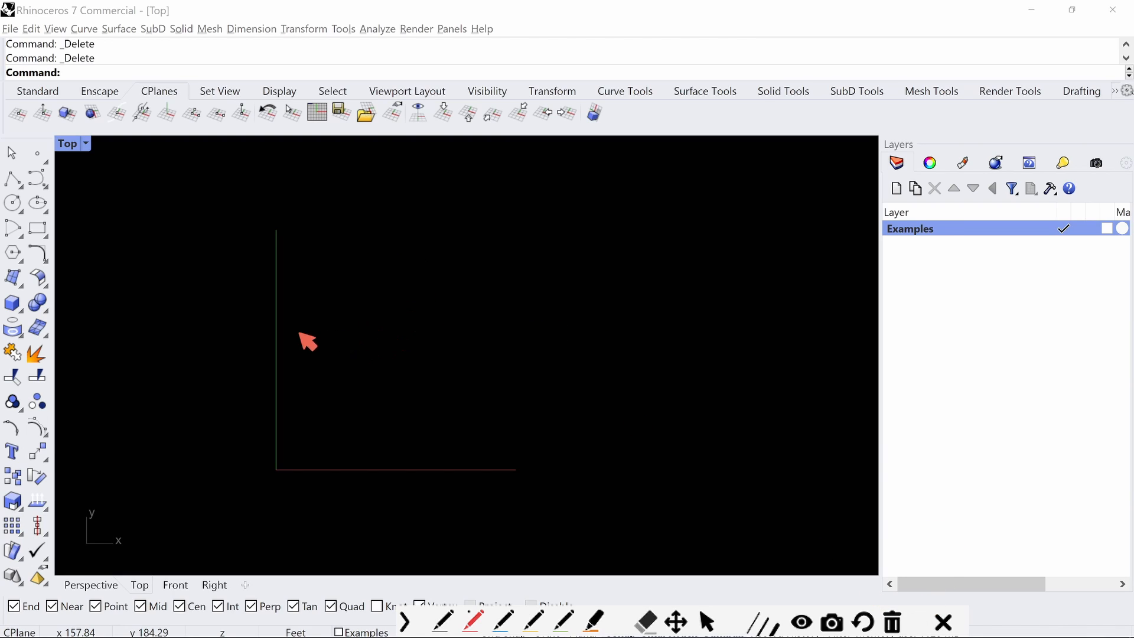
{"action": "mouse_move", "coordinate": [198, 336]}
{"action": "left_mouse_down"}
{"action": "mouse_move", "coordinate": [364, 340]}
{"action": "mouse_move", "coordinate": [614, 254]}
{"action": "mouse_move", "coordinate": [917, 232]}
{"action": "left_mouse_up"}
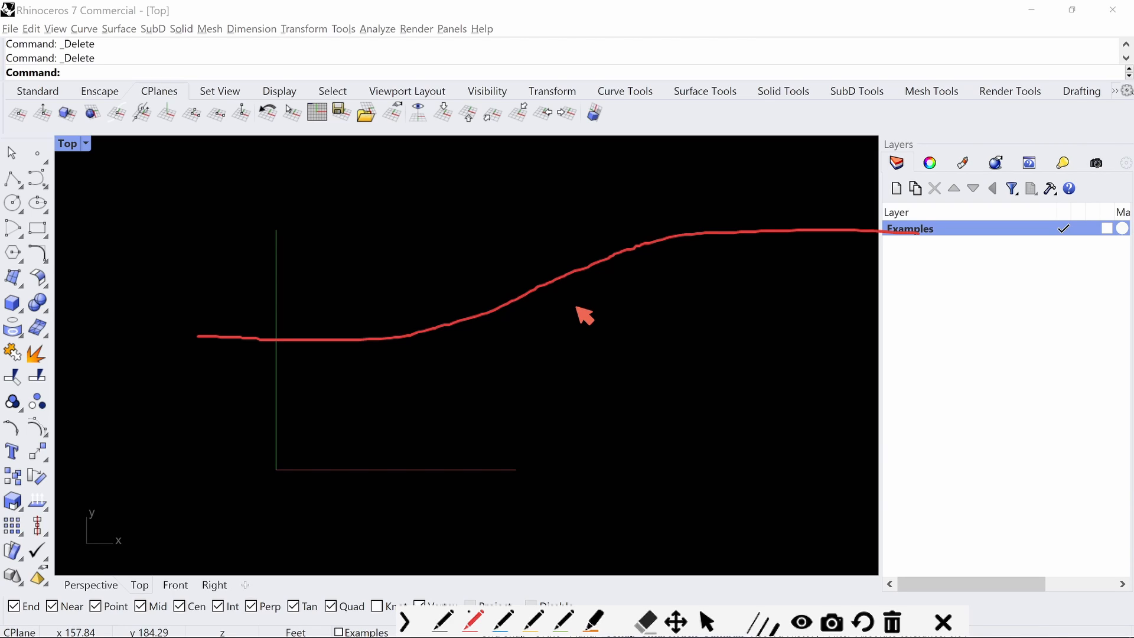
{"action": "mouse_move", "coordinate": [154, 430]}
{"action": "left_mouse_down"}
{"action": "mouse_move", "coordinate": [523, 404]}
{"action": "mouse_move", "coordinate": [779, 327]}
{"action": "mouse_move", "coordinate": [919, 319]}
{"action": "left_mouse_up"}
{"action": "mouse_move", "coordinate": [165, 254]}
{"action": "left_mouse_down"}
{"action": "mouse_move", "coordinate": [425, 235]}
{"action": "mouse_move", "coordinate": [651, 123]}
{"action": "left_mouse_up"}
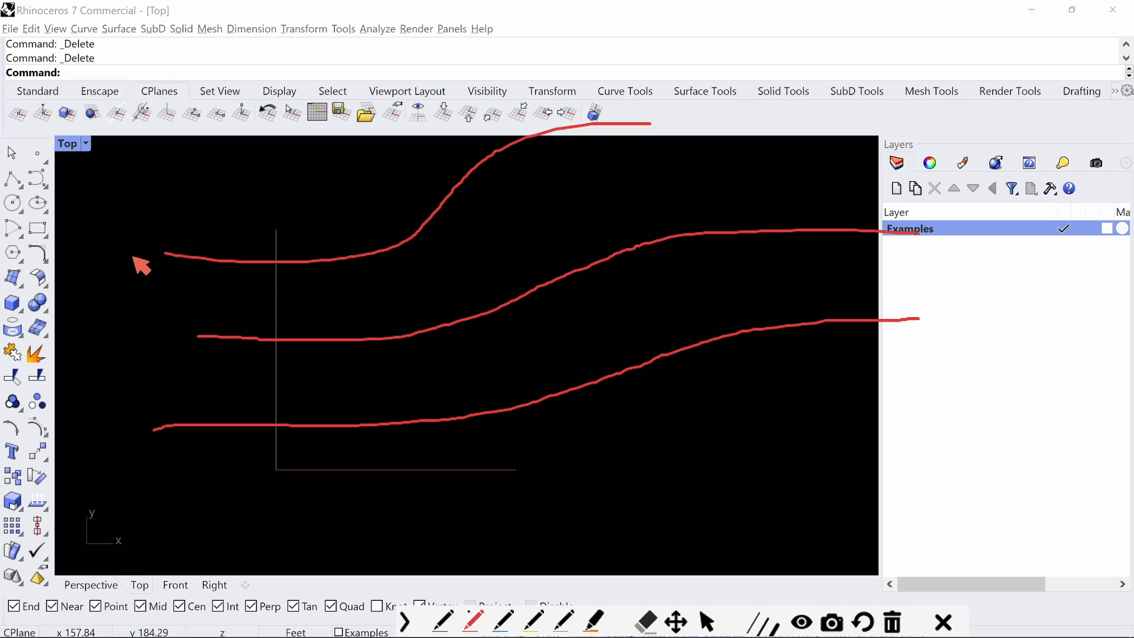
{"action": "mouse_move", "coordinate": [145, 508]}
{"action": "left_mouse_down"}
{"action": "mouse_move", "coordinate": [319, 512]}
{"action": "mouse_move", "coordinate": [664, 431]}
{"action": "mouse_move", "coordinate": [1000, 385]}
{"action": "left_mouse_up"}
{"action": "mouse_move", "coordinate": [68, 369]}
{"action": "left_mouse_down"}
{"action": "mouse_move", "coordinate": [284, 382]}
{"action": "mouse_move", "coordinate": [860, 266]}
{"action": "left_mouse_up"}
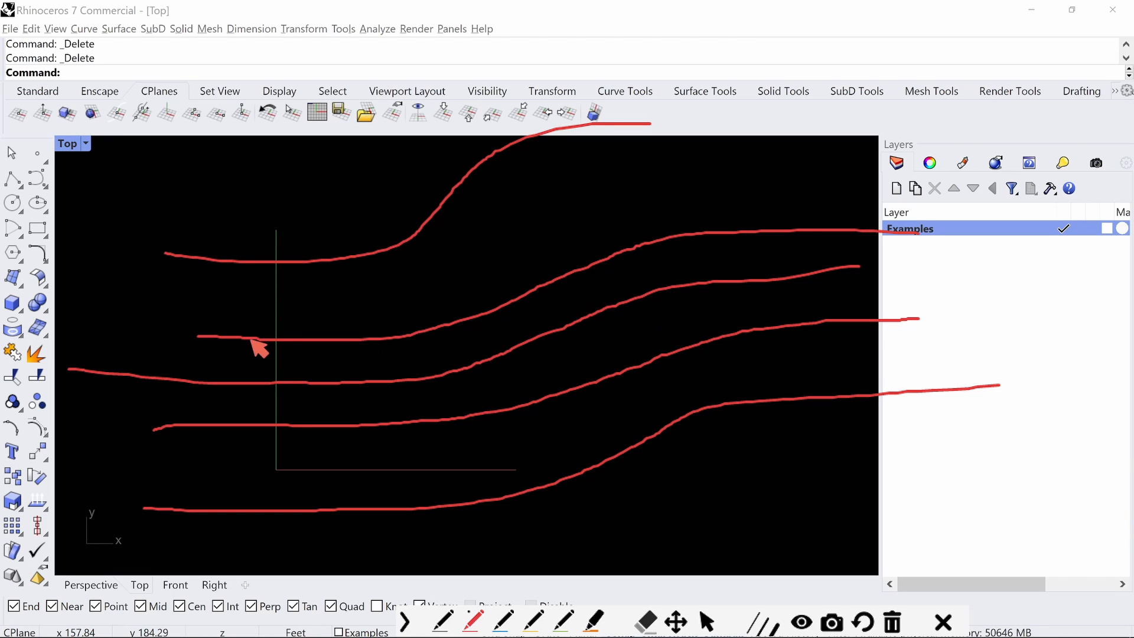
Annotate the contour strokes in green with a dashed arrow, two F labels and a dashed connecting line, and clear all ink
{"action": "left_click", "coordinate": [564, 620]}
{"action": "left_click_drag", "start_coordinate": [478, 247], "coordinate": [505, 286]}
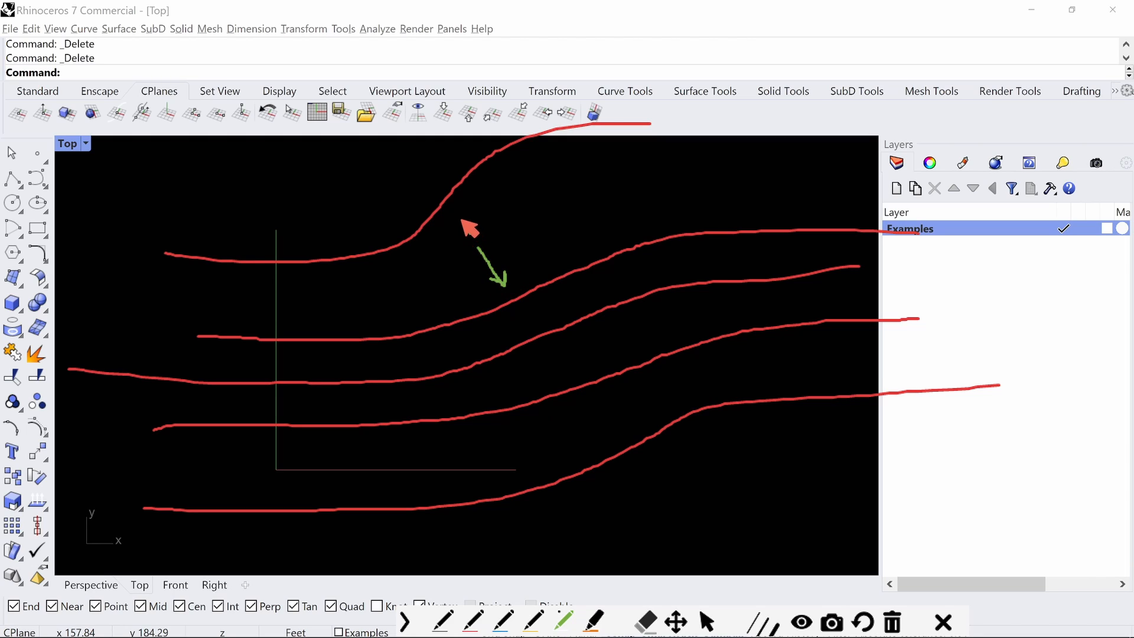
{"action": "left_click", "coordinate": [461, 220]}
{"action": "mouse_move", "coordinate": [281, 288]}
{"action": "left_mouse_down"}
{"action": "mouse_move", "coordinate": [282, 319]}
{"action": "mouse_move", "coordinate": [294, 286]}
{"action": "mouse_move", "coordinate": [303, 301]}
{"action": "left_mouse_up"}
{"action": "mouse_move", "coordinate": [864, 177]}
{"action": "left_mouse_down"}
{"action": "mouse_move", "coordinate": [866, 204]}
{"action": "mouse_move", "coordinate": [886, 169]}
{"action": "mouse_move", "coordinate": [890, 189]}
{"action": "left_mouse_up"}
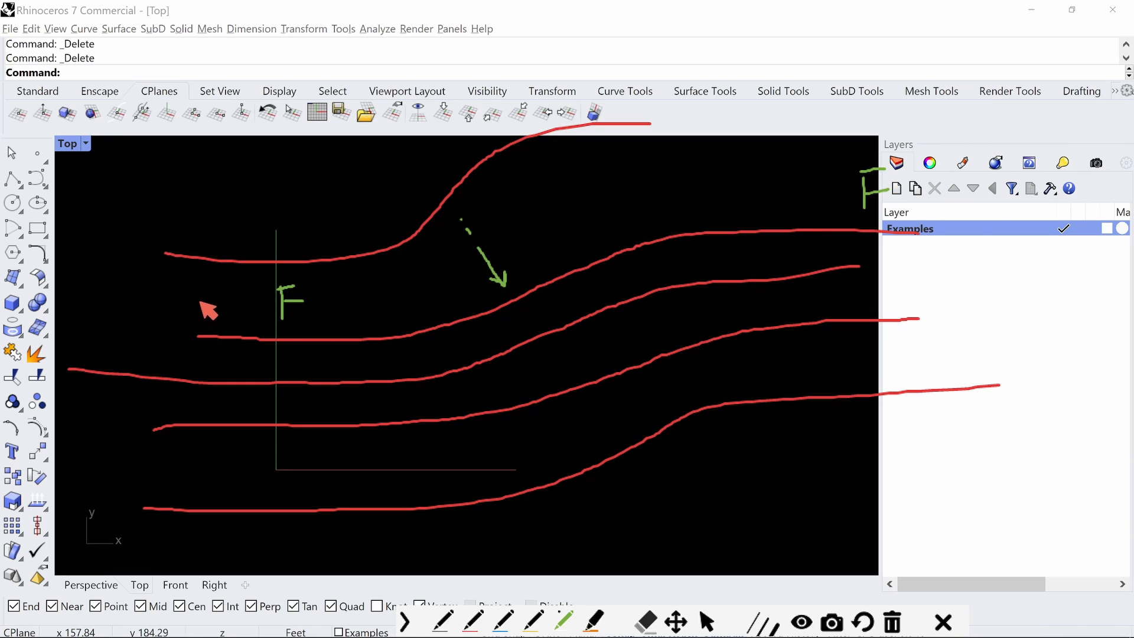
{"action": "mouse_move", "coordinate": [199, 325]}
{"action": "left_mouse_down"}
{"action": "mouse_move", "coordinate": [199, 292]}
{"action": "mouse_move", "coordinate": [889, 278]}
{"action": "mouse_move", "coordinate": [903, 231]}
{"action": "left_mouse_up"}
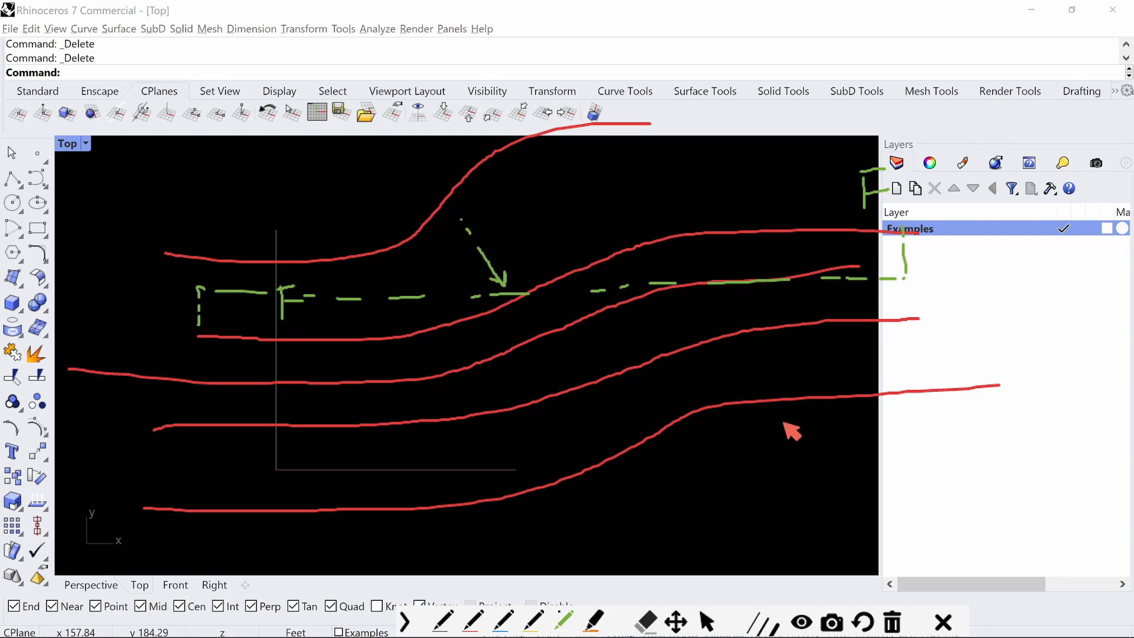
{"action": "left_click", "coordinate": [893, 621]}
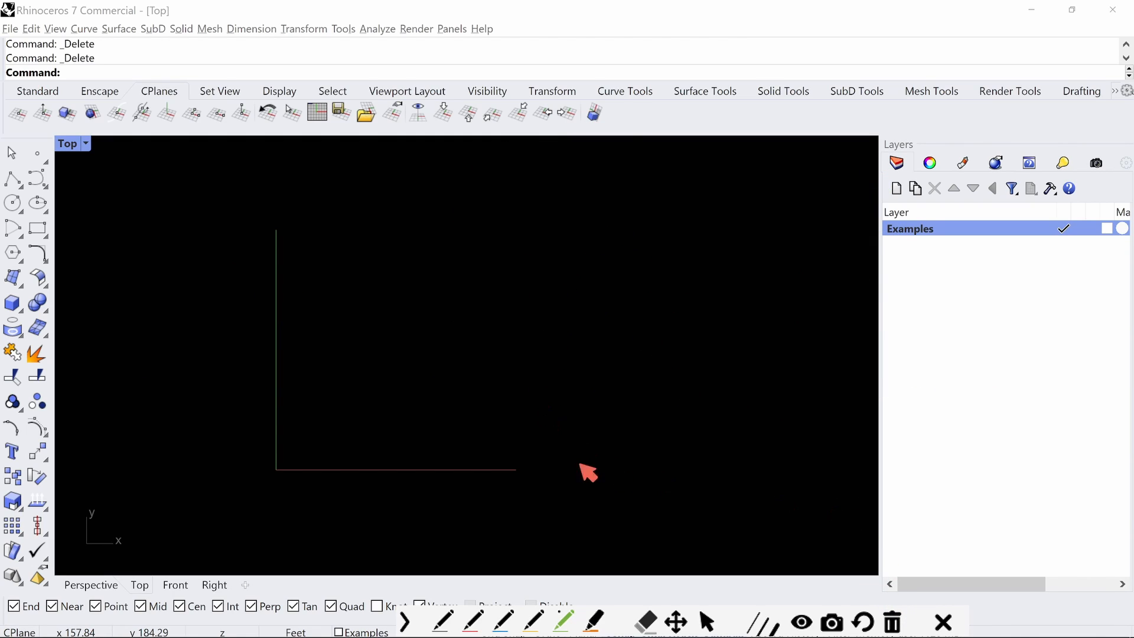
Draw two S-shaped red ink strokes across the Top view, one below the other
{"action": "left_click", "coordinate": [473, 620]}
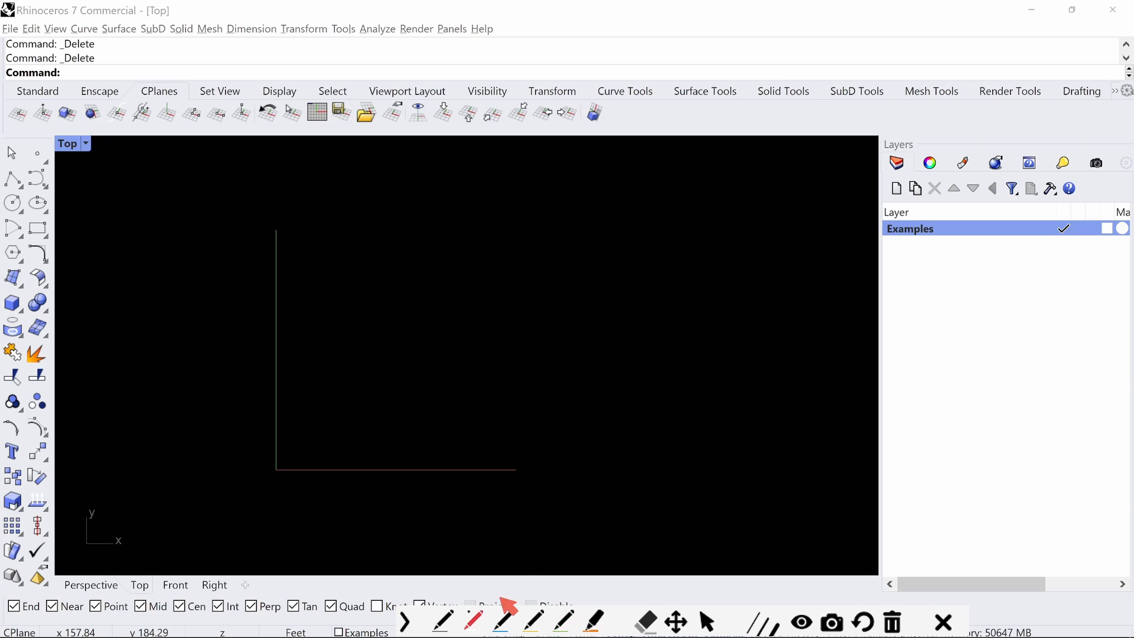
{"action": "mouse_move", "coordinate": [151, 318]}
{"action": "left_mouse_down"}
{"action": "mouse_move", "coordinate": [501, 263]}
{"action": "mouse_move", "coordinate": [1051, 253]}
{"action": "left_mouse_up"}
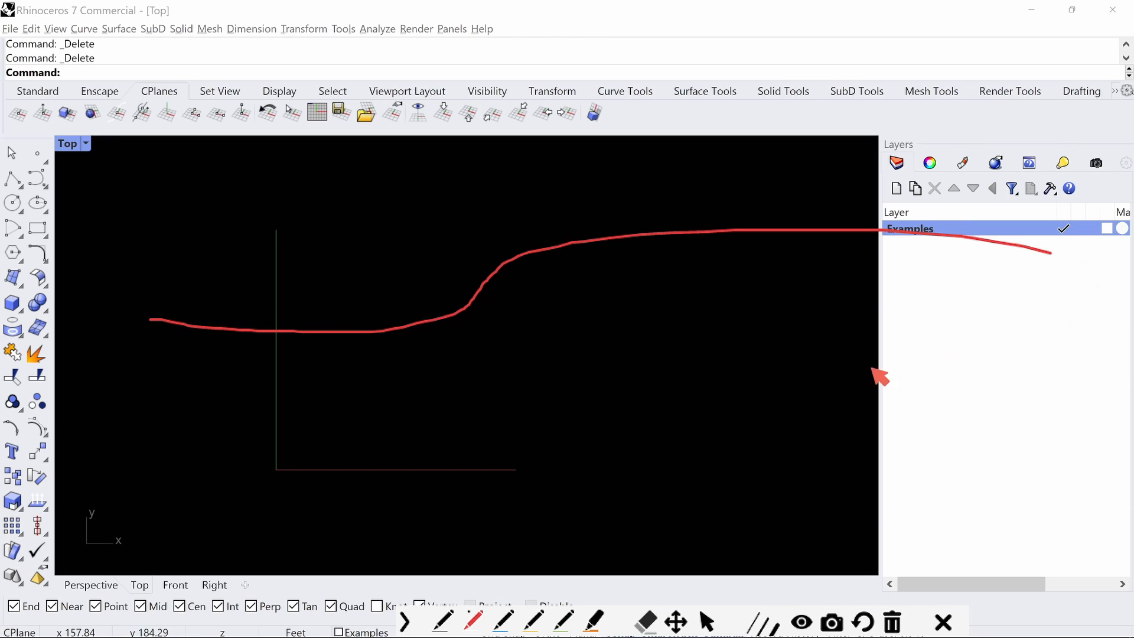
{"action": "mouse_move", "coordinate": [175, 449]}
{"action": "left_mouse_down"}
{"action": "mouse_move", "coordinate": [286, 455]}
{"action": "mouse_move", "coordinate": [610, 419]}
{"action": "mouse_move", "coordinate": [1013, 355]}
{"action": "left_mouse_up"}
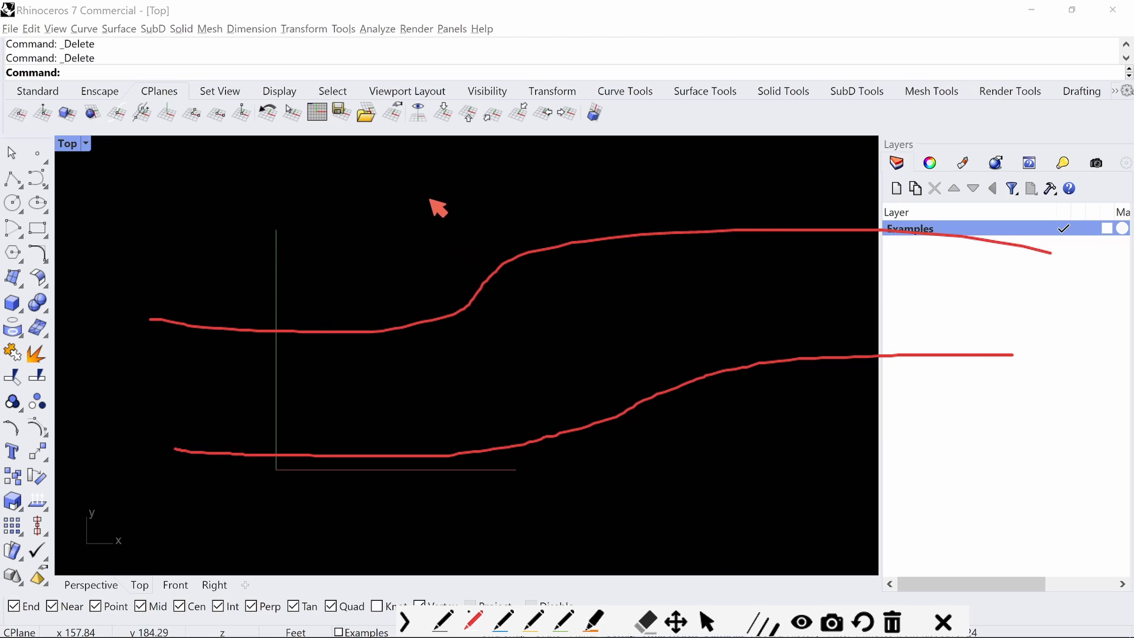
Mark the bends of both strokes with arrows and a dashed circle, add a third stroke below, and clear all ink
{"action": "mouse_move", "coordinate": [431, 199]}
{"action": "left_mouse_down"}
{"action": "mouse_move", "coordinate": [481, 255]}
{"action": "mouse_move", "coordinate": [455, 252]}
{"action": "left_mouse_up"}
{"action": "mouse_move", "coordinate": [534, 330]}
{"action": "left_mouse_down"}
{"action": "mouse_move", "coordinate": [600, 387]}
{"action": "mouse_move", "coordinate": [602, 366]}
{"action": "mouse_move", "coordinate": [565, 381]}
{"action": "left_mouse_up"}
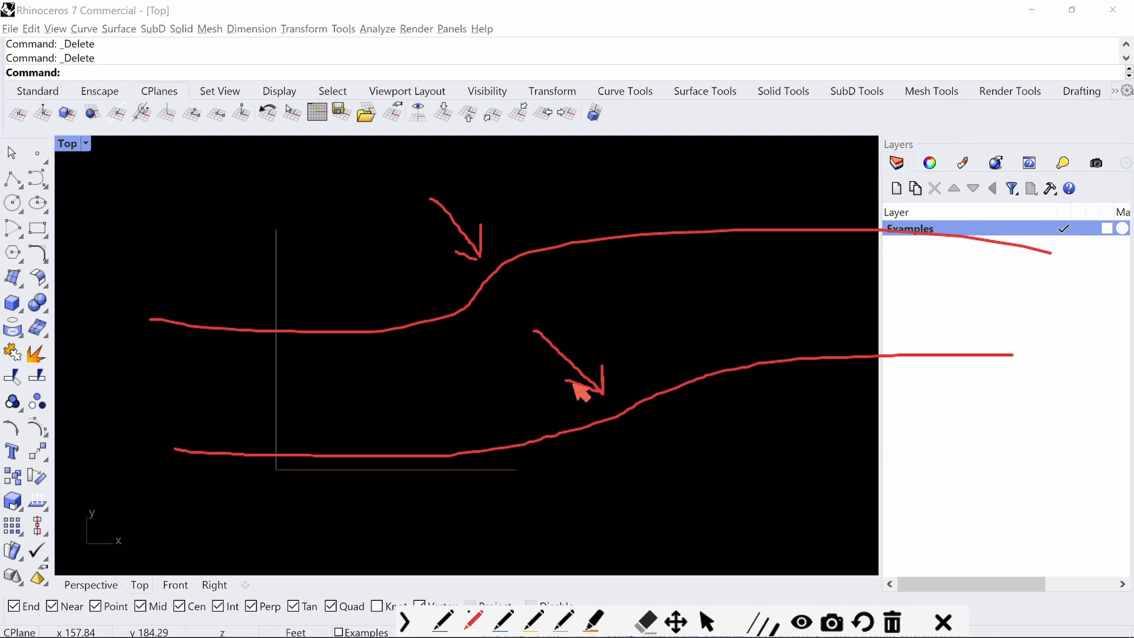
{"action": "mouse_move", "coordinate": [459, 165]}
{"action": "left_mouse_down"}
{"action": "mouse_move", "coordinate": [407, 299]}
{"action": "mouse_move", "coordinate": [583, 291]}
{"action": "mouse_move", "coordinate": [508, 175]}
{"action": "left_mouse_up"}
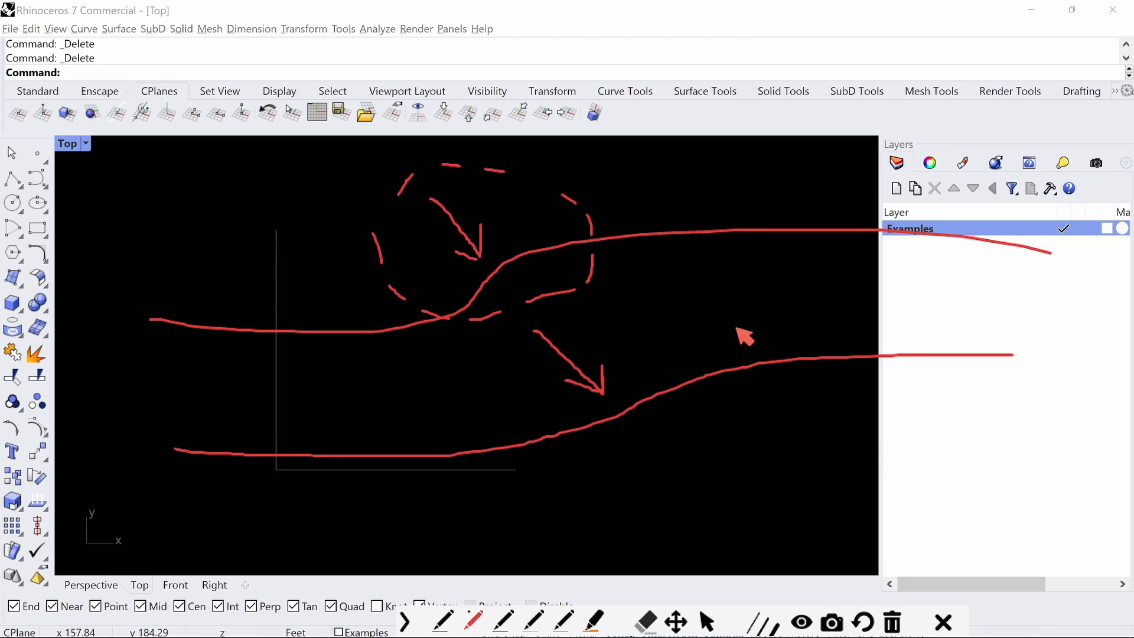
{"action": "mouse_move", "coordinate": [206, 516]}
{"action": "left_mouse_down"}
{"action": "mouse_move", "coordinate": [535, 527]}
{"action": "mouse_move", "coordinate": [748, 437]}
{"action": "mouse_move", "coordinate": [997, 434]}
{"action": "left_mouse_up"}
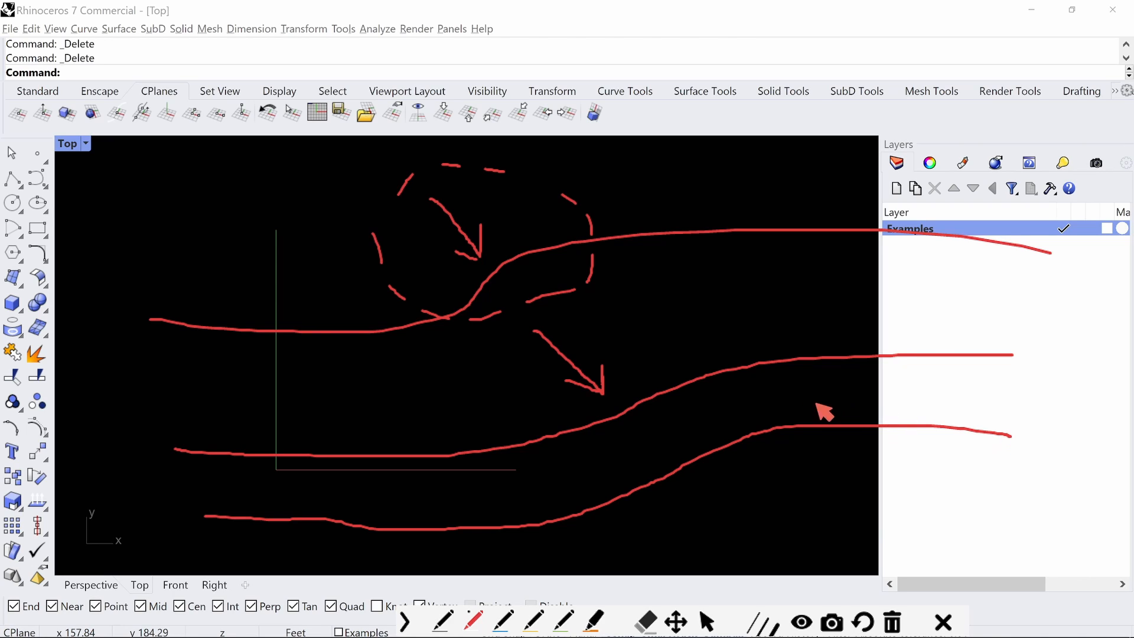
{"action": "left_click", "coordinate": [889, 620]}
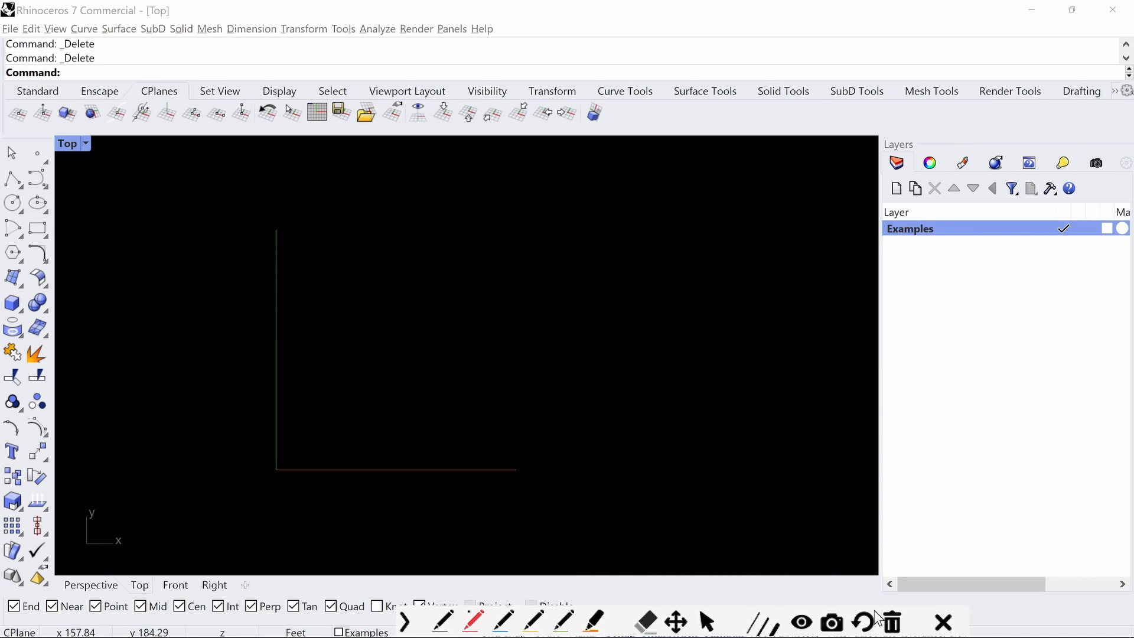
Draw a single S-shaped red guide stroke across the Top view, discarding the short first attempt, and return to cursor mode
{"action": "mouse_move", "coordinate": [195, 369]}
{"action": "left_mouse_down"}
{"action": "mouse_move", "coordinate": [277, 384]}
{"action": "mouse_move", "coordinate": [409, 366]}
{"action": "left_mouse_up"}
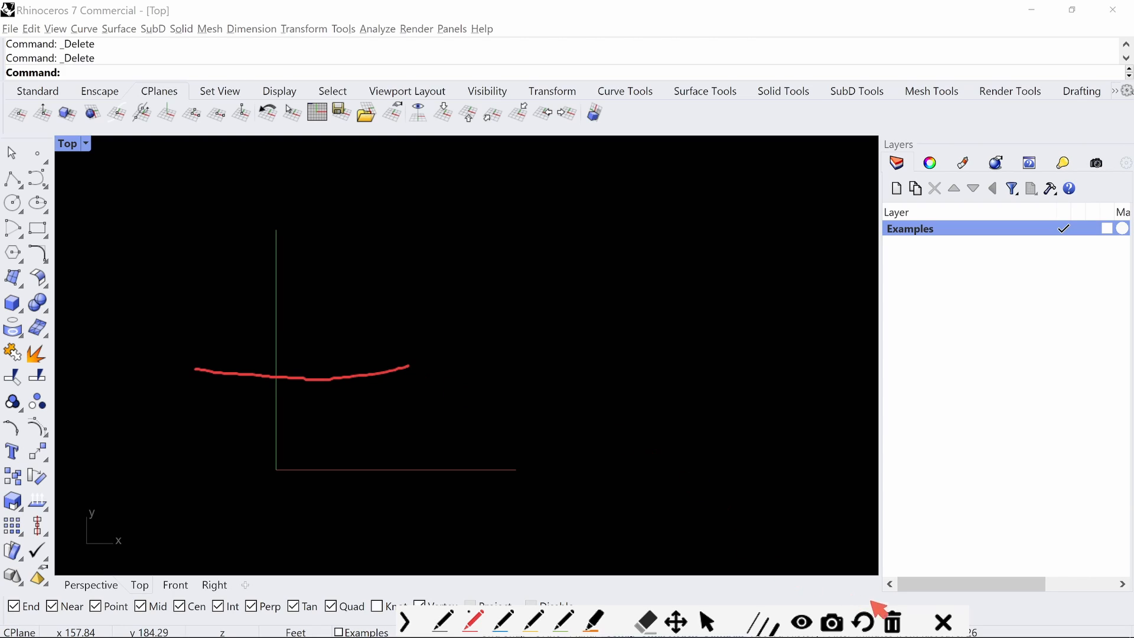
{"action": "left_click", "coordinate": [892, 621]}
{"action": "mouse_move", "coordinate": [200, 368]}
{"action": "left_mouse_down"}
{"action": "mouse_move", "coordinate": [335, 365]}
{"action": "mouse_move", "coordinate": [532, 320]}
{"action": "mouse_move", "coordinate": [717, 254]}
{"action": "mouse_move", "coordinate": [860, 247]}
{"action": "left_mouse_up"}
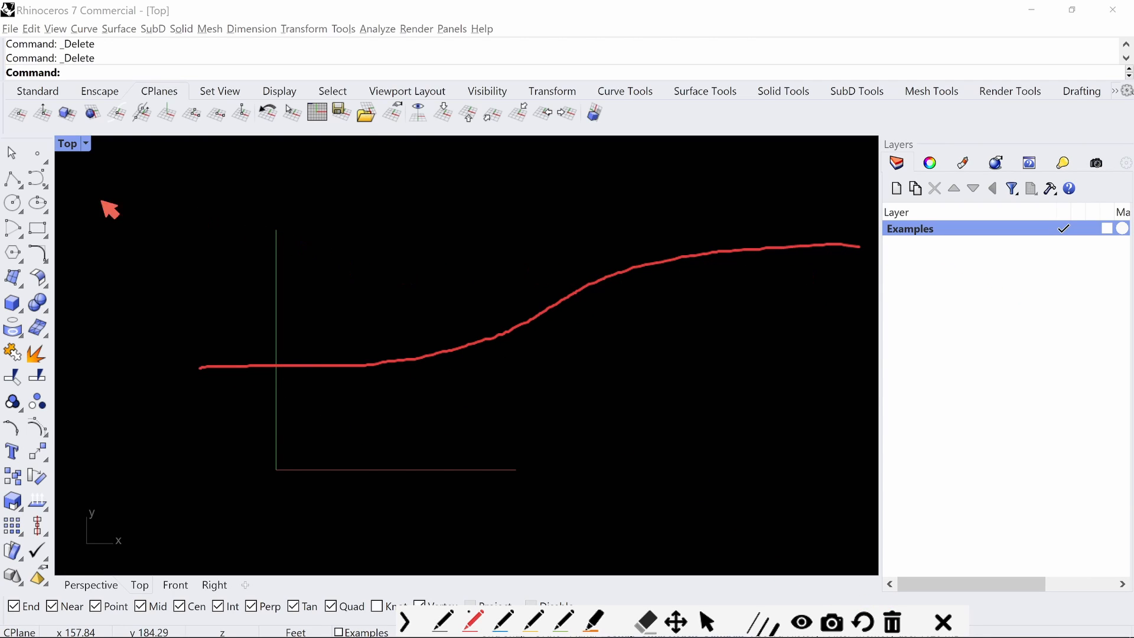
{"action": "key", "text": "ctrl+alt+g"}
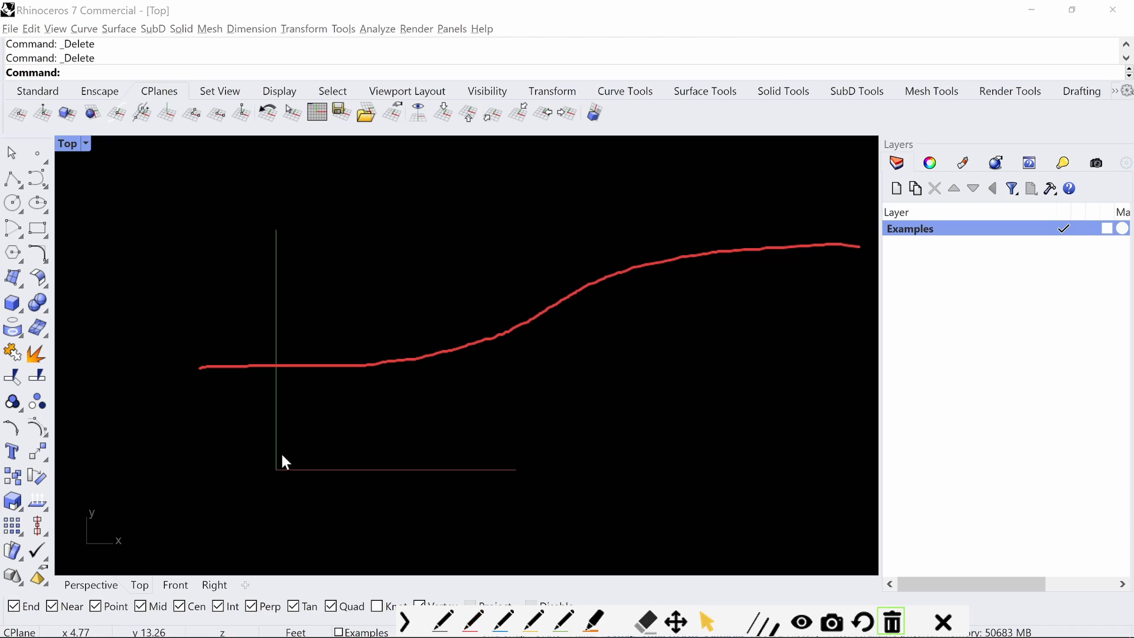
Trace the red guide stroke from left to right with a degree-3 control point curve using seven points
{"action": "left_click", "coordinate": [47, 186]}
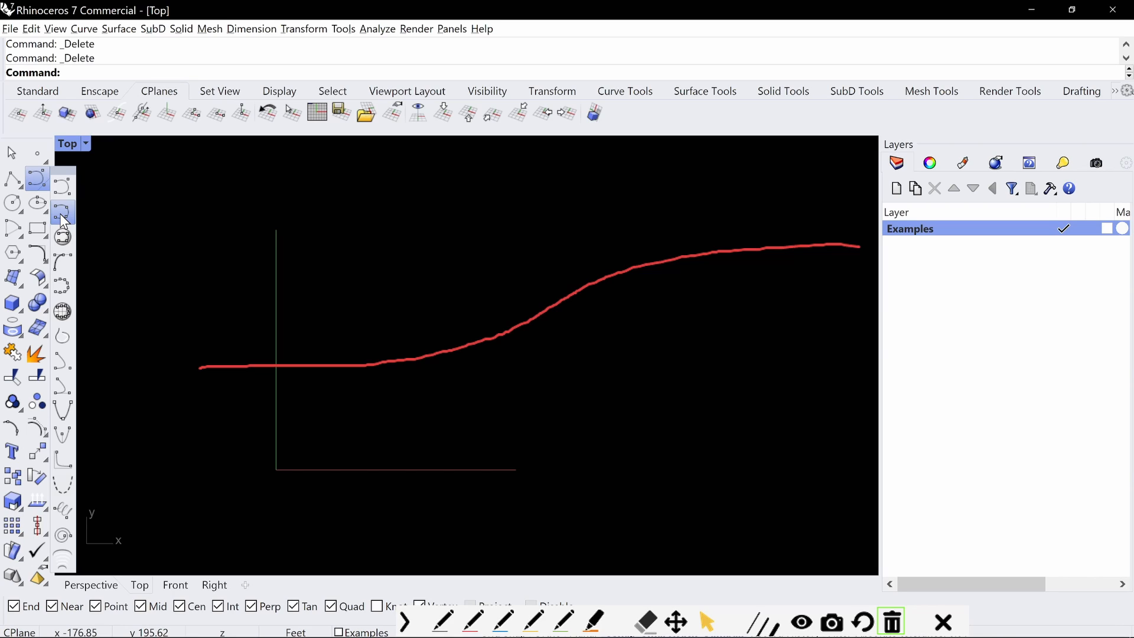
{"action": "left_click", "coordinate": [62, 213]}
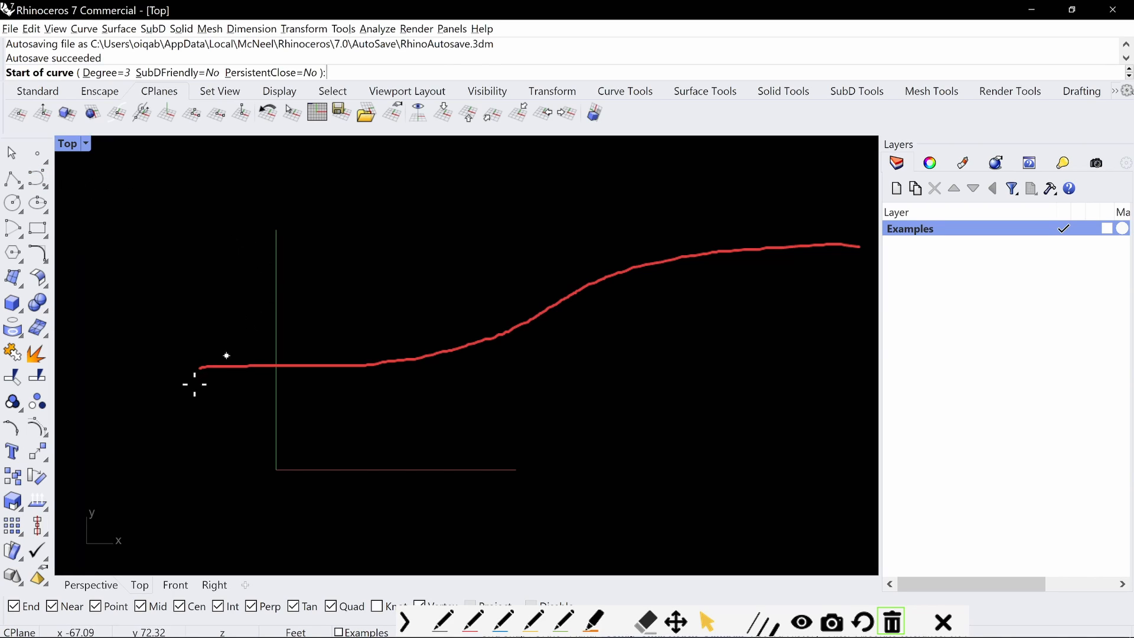
{"action": "left_click", "coordinate": [205, 369]}
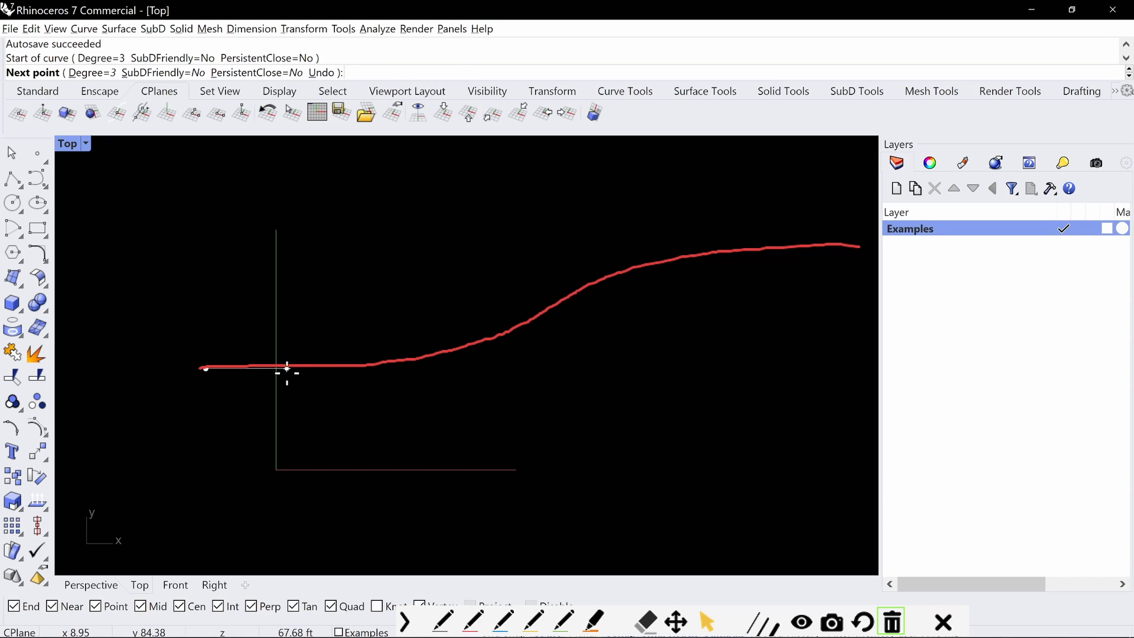
{"action": "left_click", "coordinate": [287, 369]}
{"action": "left_click", "coordinate": [378, 368]}
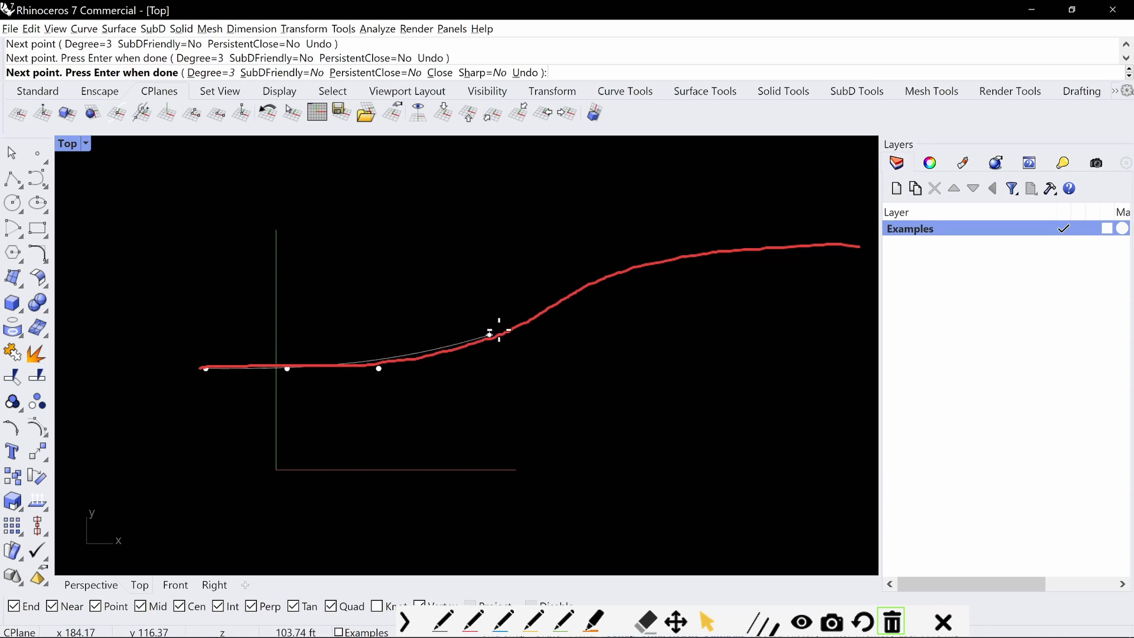
{"action": "left_click", "coordinate": [535, 318]}
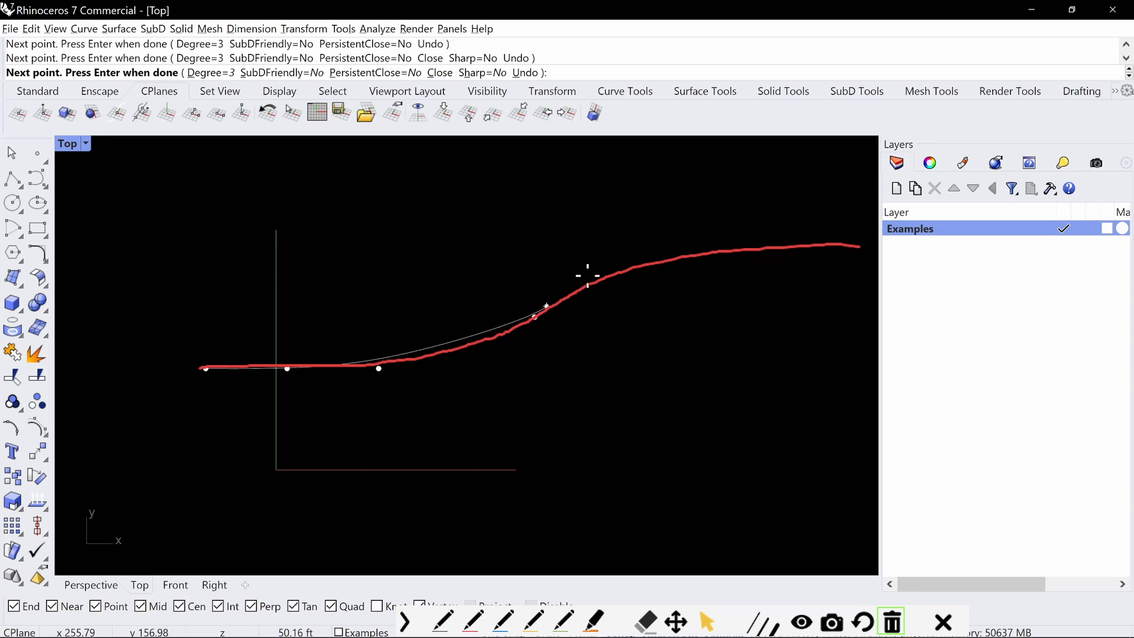
{"action": "left_click", "coordinate": [651, 257]}
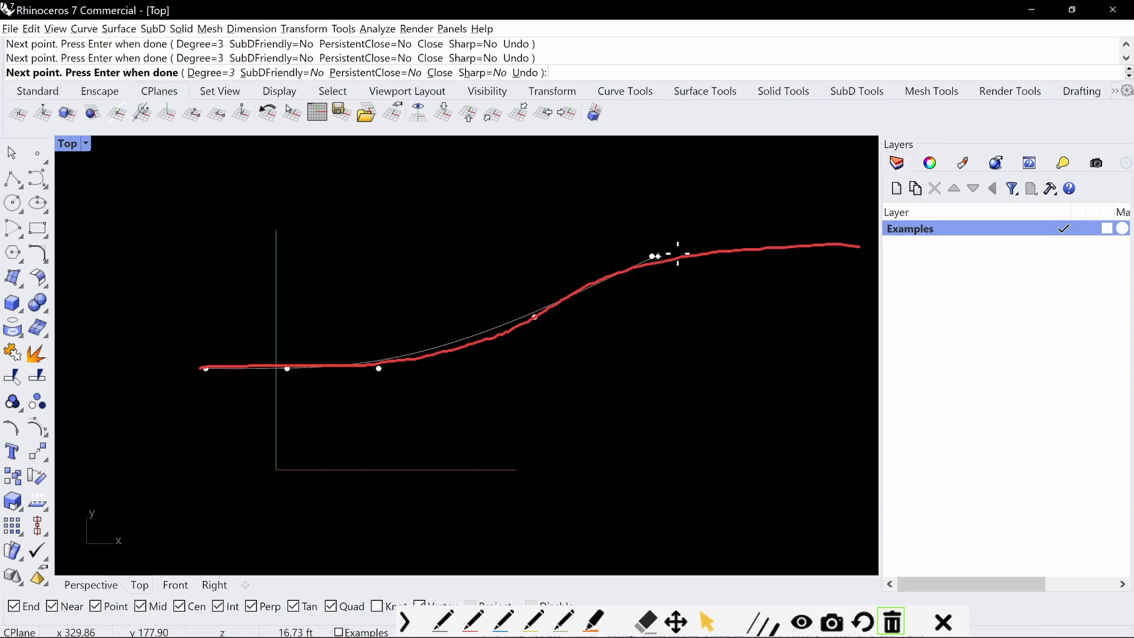
{"action": "left_click", "coordinate": [734, 257]}
{"action": "left_click", "coordinate": [828, 256]}
{"action": "key", "text": "Return"}
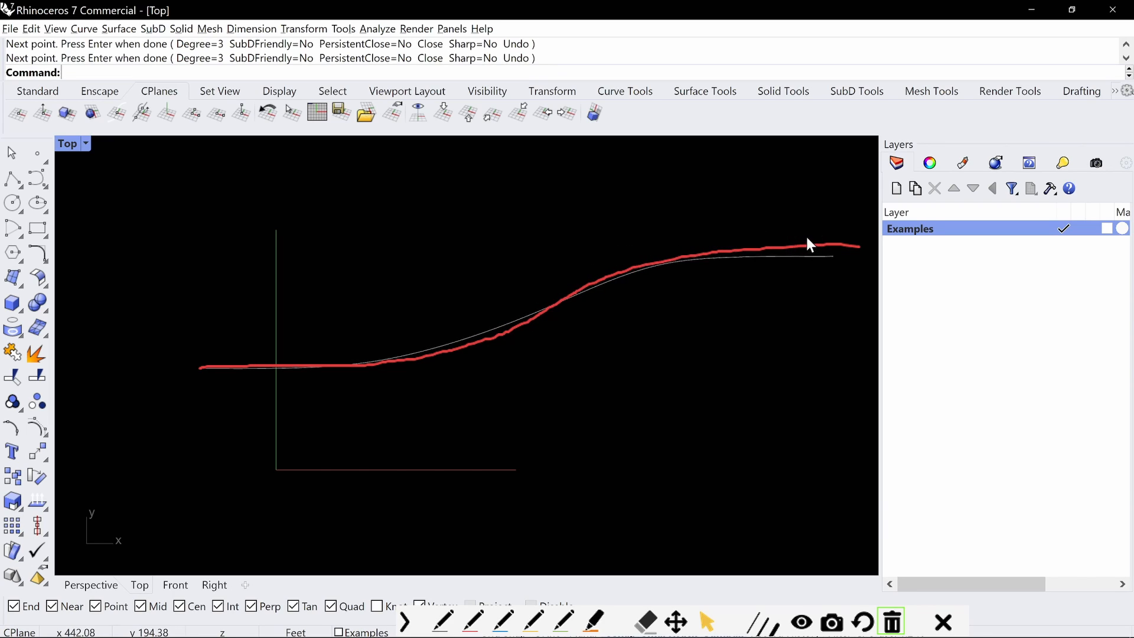
Show the curve's control points and move the middle one slightly up and to the left
{"action": "scroll", "coordinate": [806, 234], "scroll_direction": "down", "scroll_amount": 2}
{"action": "scroll", "coordinate": [524, 310], "scroll_direction": "down", "scroll_amount": 3}
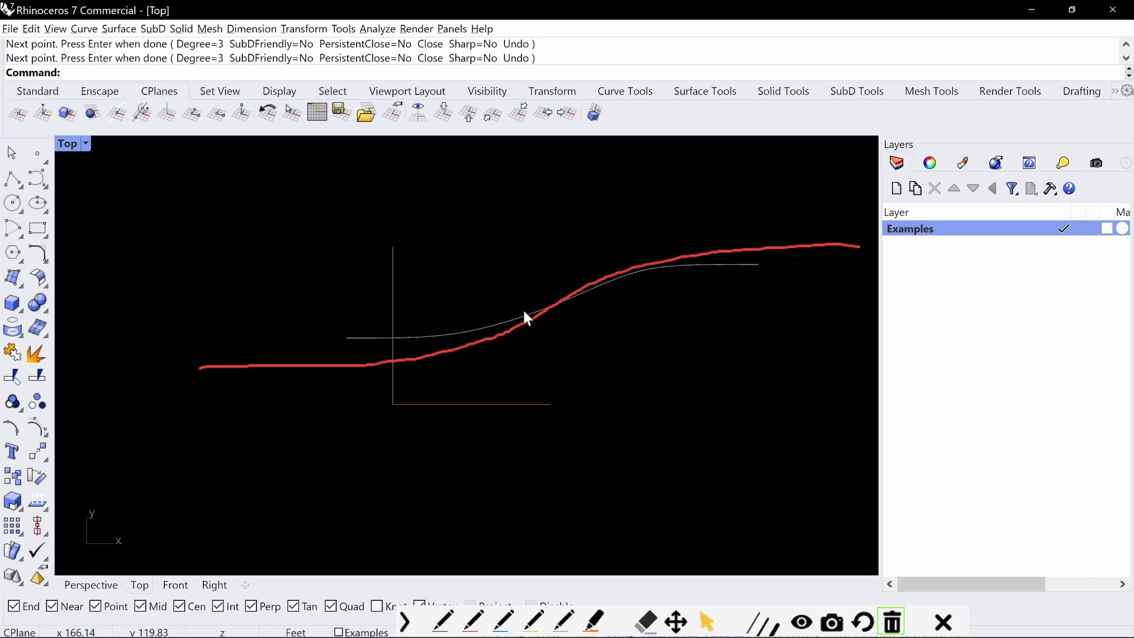
{"action": "scroll", "coordinate": [528, 307], "scroll_direction": "up", "scroll_amount": 4}
{"action": "scroll", "coordinate": [555, 319], "scroll_direction": "up", "scroll_amount": 2}
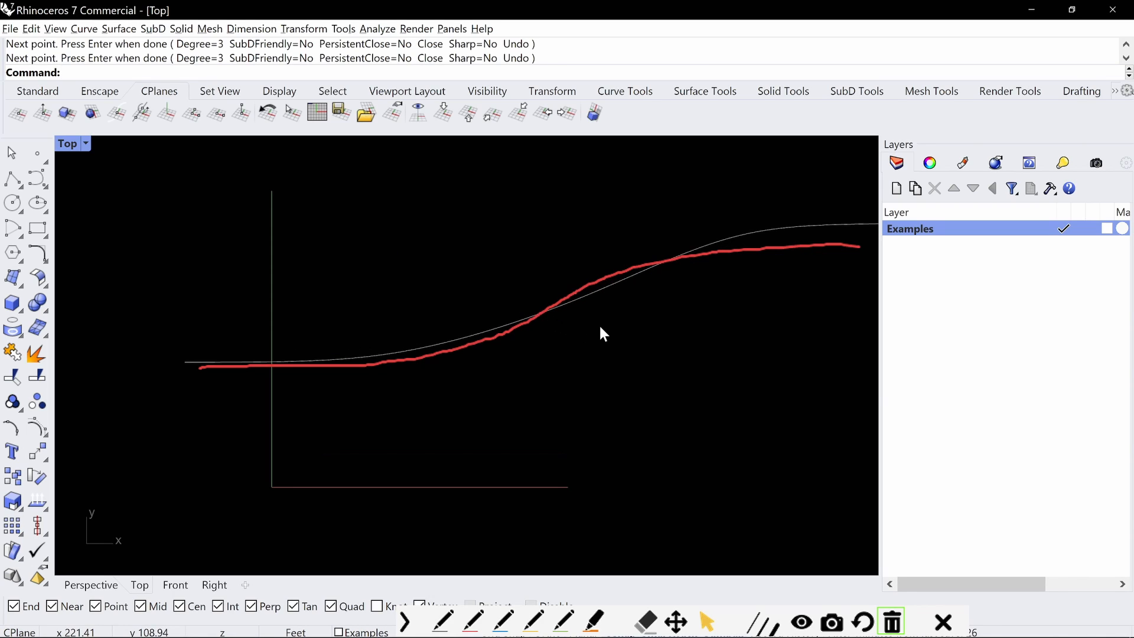
{"action": "mouse_move", "coordinate": [599, 324]}
{"action": "right_mouse_down"}
{"action": "mouse_move", "coordinate": [590, 336]}
{"action": "mouse_move", "coordinate": [585, 325]}
{"action": "mouse_move", "coordinate": [580, 344]}
{"action": "mouse_move", "coordinate": [598, 347]}
{"action": "mouse_move", "coordinate": [595, 328]}
{"action": "mouse_move", "coordinate": [568, 322]}
{"action": "right_mouse_up"}
{"action": "scroll", "coordinate": [583, 345], "scroll_direction": "down", "scroll_amount": 2}
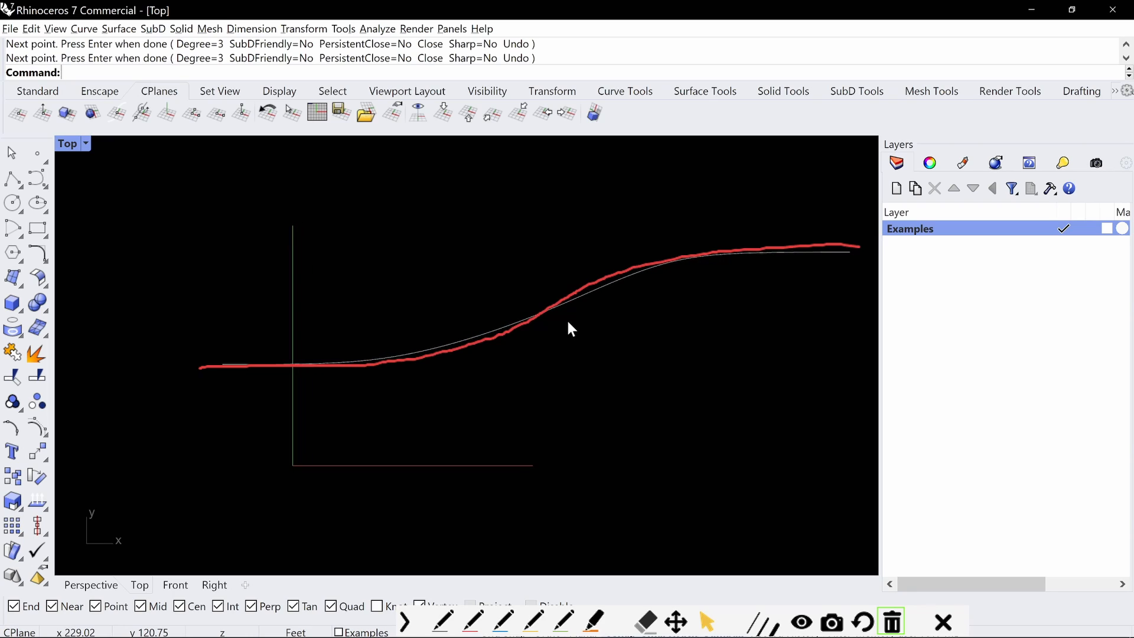
{"action": "left_click", "coordinate": [623, 282]}
{"action": "left_click_drag", "start_coordinate": [500, 255], "coordinate": [577, 345]}
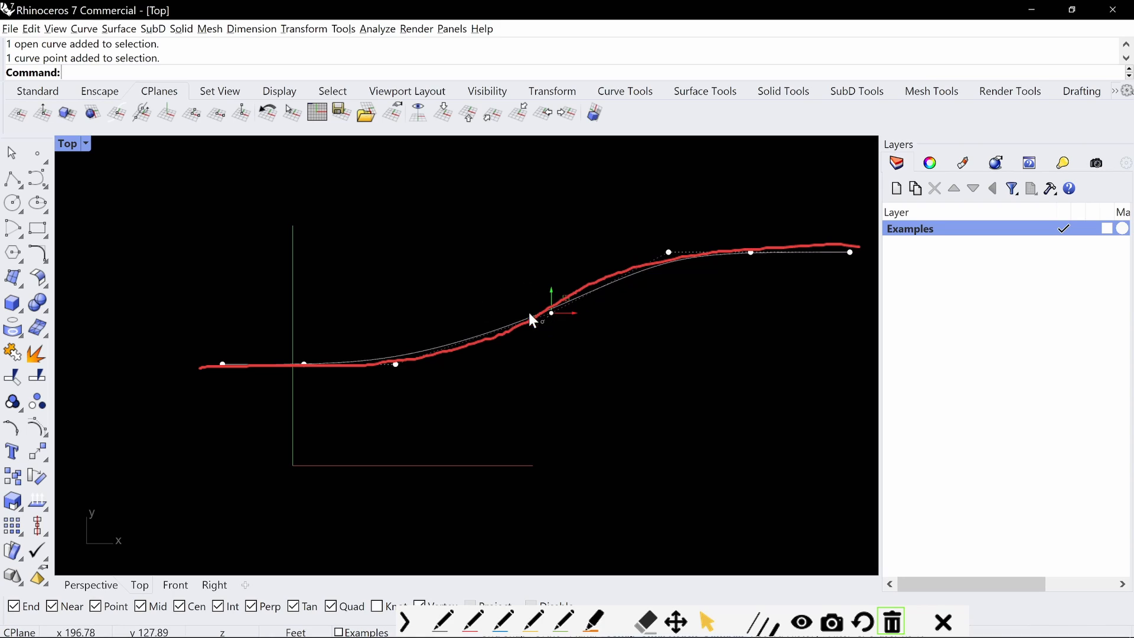
{"action": "left_click", "coordinate": [404, 619]}
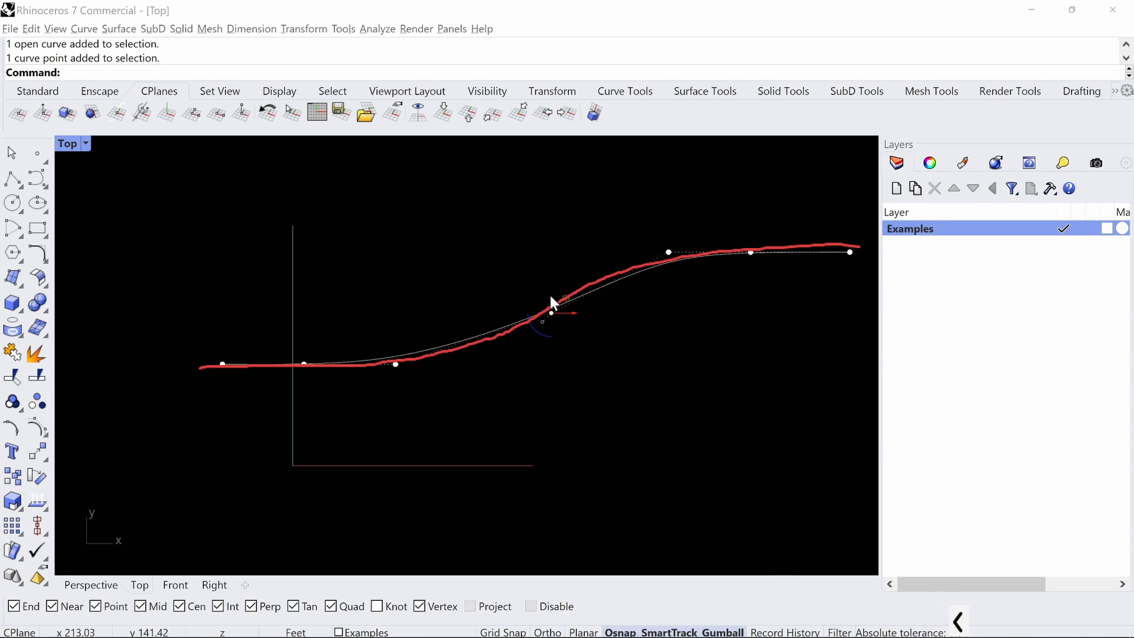
{"action": "left_click_drag", "start_coordinate": [566, 296], "coordinate": [541, 297]}
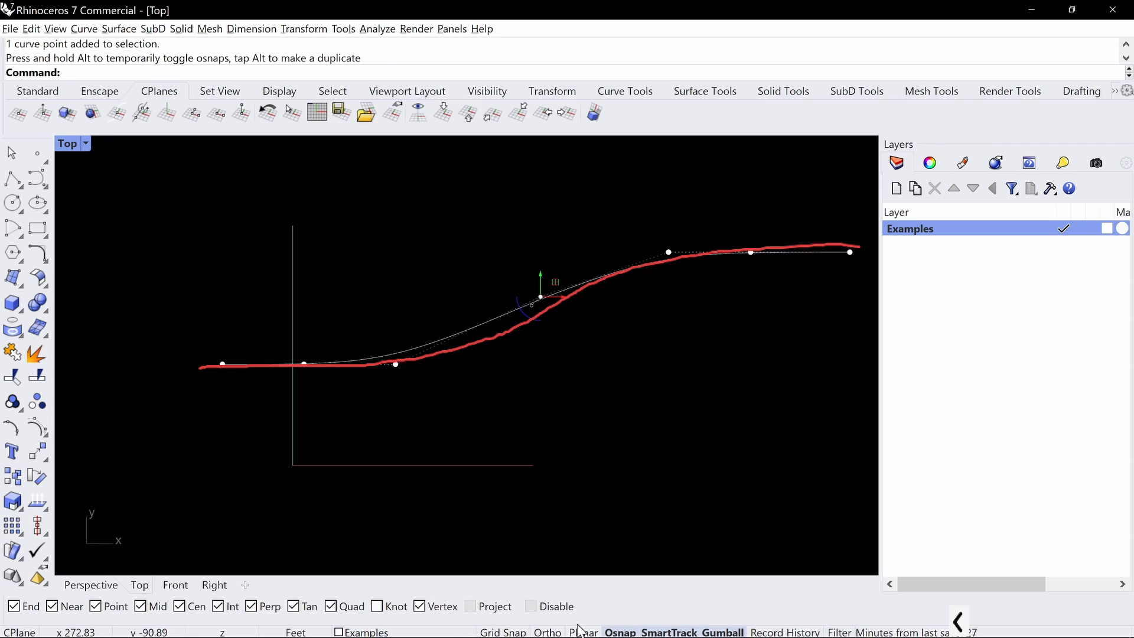
Turn off object snaps and shift the curve's middle control point slightly to the right
{"action": "left_click", "coordinate": [620, 631]}
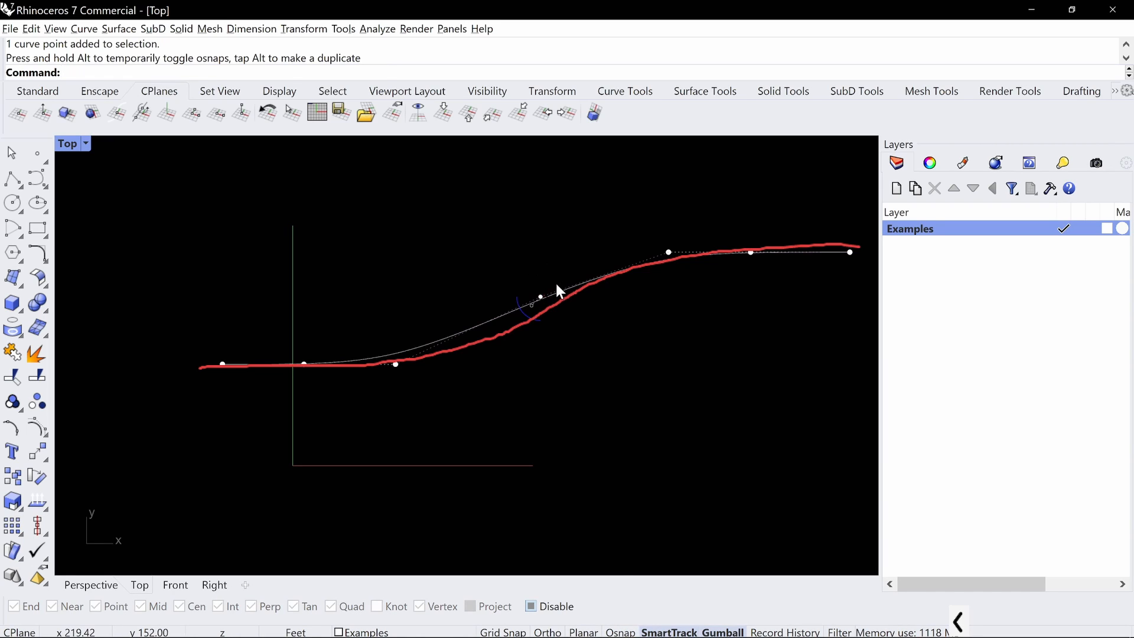
{"action": "mouse_move", "coordinate": [556, 285]}
{"action": "left_mouse_down"}
{"action": "mouse_move", "coordinate": [579, 309]}
{"action": "mouse_move", "coordinate": [544, 296]}
{"action": "mouse_move", "coordinate": [565, 282]}
{"action": "mouse_move", "coordinate": [551, 296]}
{"action": "left_mouse_up"}
{"action": "key", "text": "Escape"}
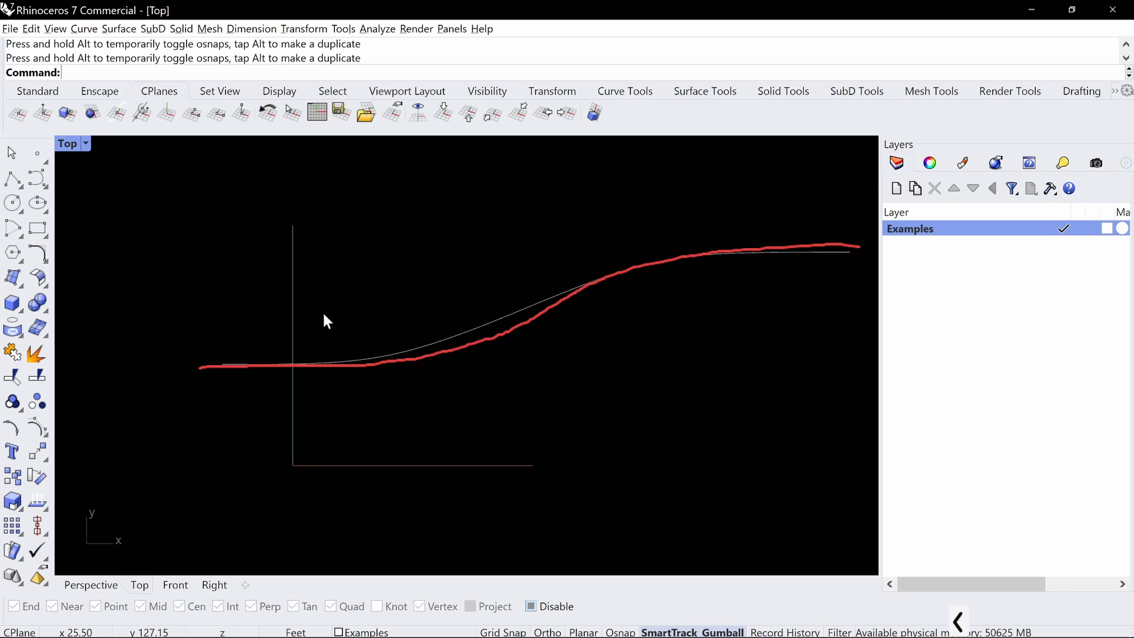
Move the third control point right and slightly down and the middle one further right to fit the curve to the red guide
{"action": "left_click", "coordinate": [423, 340]}
{"action": "left_click_drag", "start_coordinate": [347, 300], "coordinate": [439, 401]}
{"action": "left_click_drag", "start_coordinate": [396, 365], "coordinate": [437, 369]}
{"action": "left_click_drag", "start_coordinate": [527, 255], "coordinate": [587, 332]}
{"action": "mouse_move", "coordinate": [566, 287]}
{"action": "left_mouse_down"}
{"action": "mouse_move", "coordinate": [582, 295]}
{"action": "mouse_move", "coordinate": [583, 283]}
{"action": "left_mouse_up"}
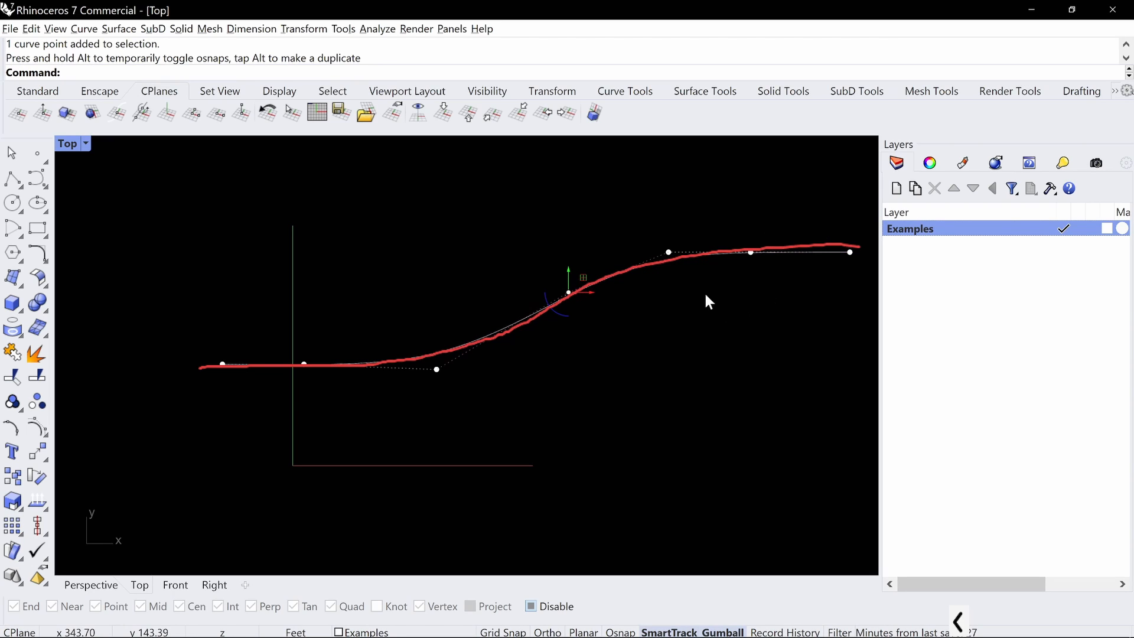
{"action": "left_click_drag", "start_coordinate": [709, 198], "coordinate": [810, 263]}
{"action": "key", "text": "Escape"}
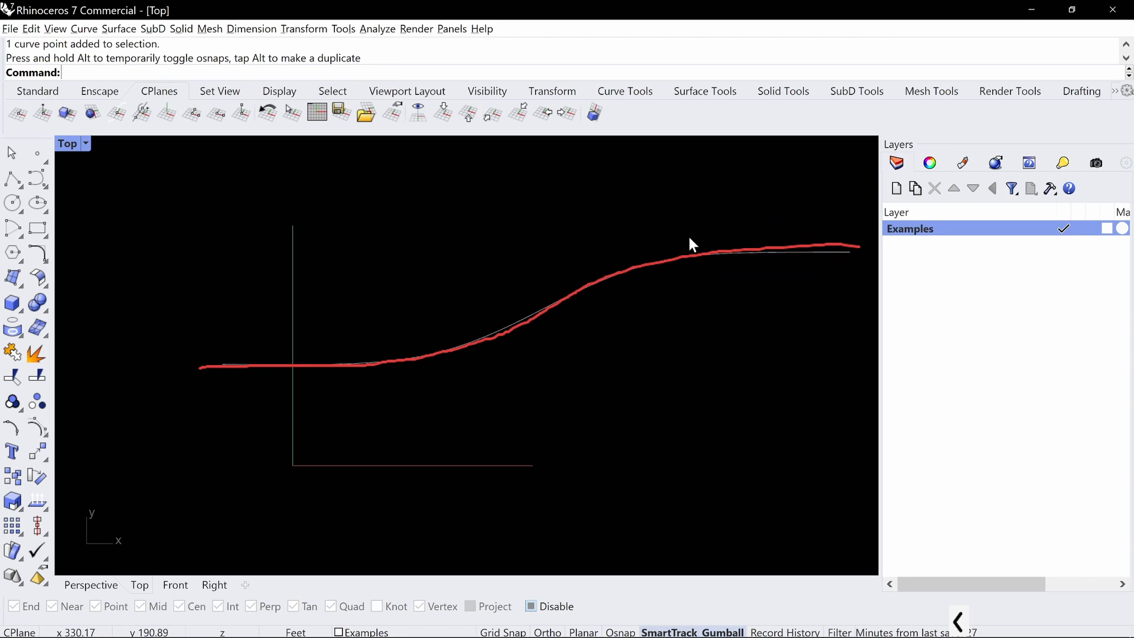
Move the last three control points of the curve slightly up toward the red guide and hide the points
{"action": "left_click", "coordinate": [786, 248]}
{"action": "left_click_drag", "start_coordinate": [615, 215], "coordinate": [844, 256]}
{"action": "mouse_move", "coordinate": [742, 233]}
{"action": "left_mouse_down"}
{"action": "mouse_move", "coordinate": [742, 197]}
{"action": "mouse_move", "coordinate": [750, 247]}
{"action": "left_mouse_up"}
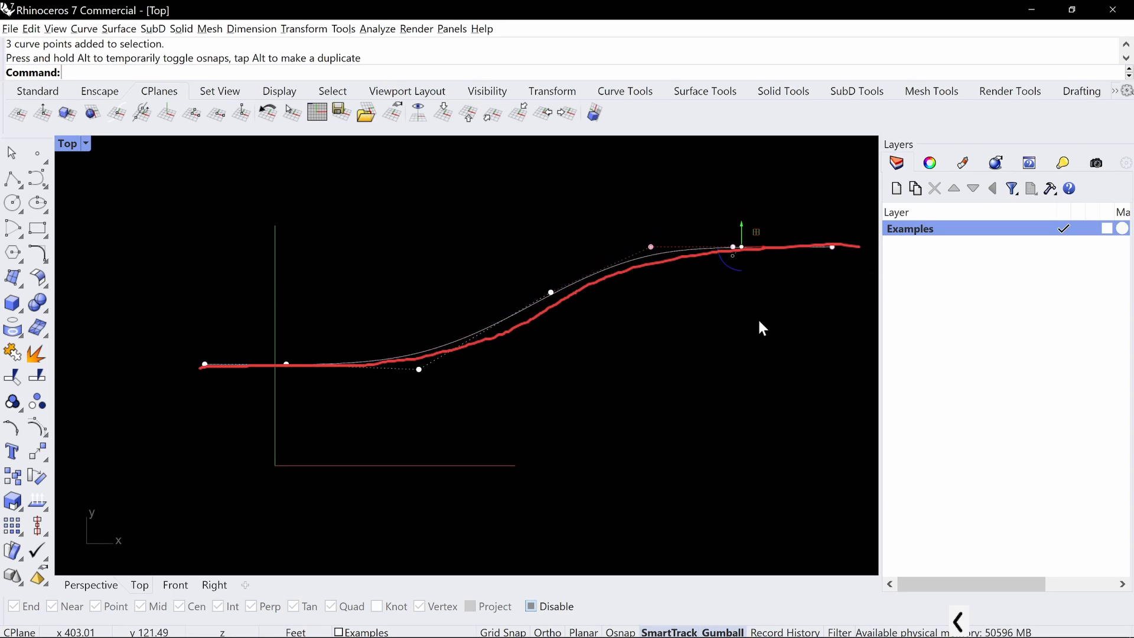
{"action": "left_click", "coordinate": [701, 502]}
{"action": "key", "text": "ctrl+alt+g"}
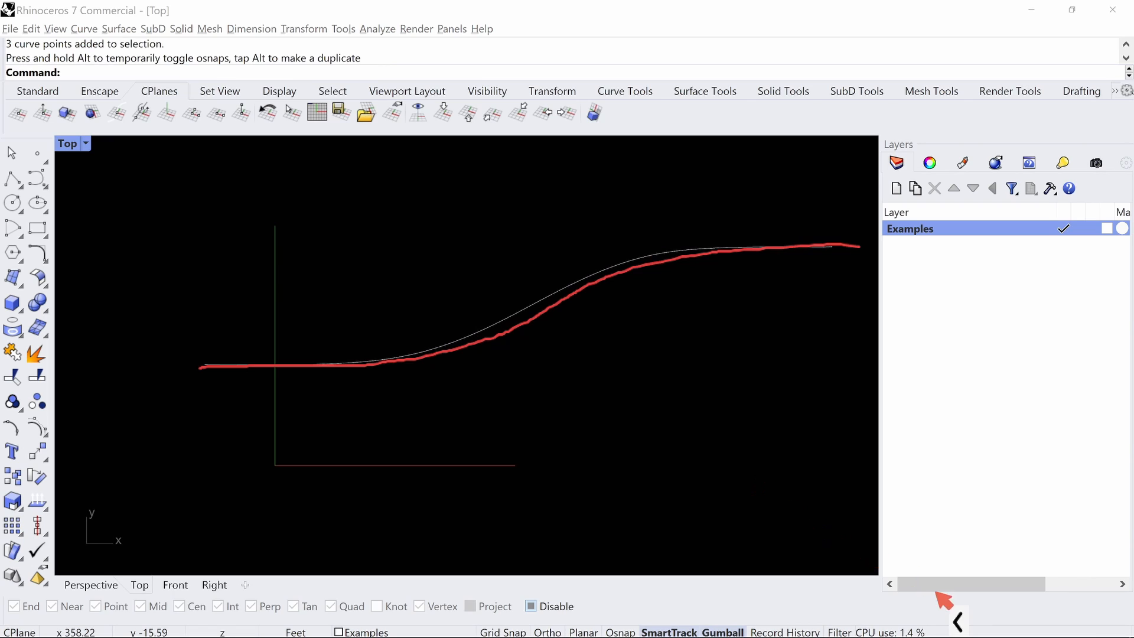
Clear the red ink stroke so only the modelled curve remains on screen
{"action": "left_click", "coordinate": [958, 621]}
{"action": "left_click", "coordinate": [894, 623]}
{"action": "left_click", "coordinate": [606, 316]}
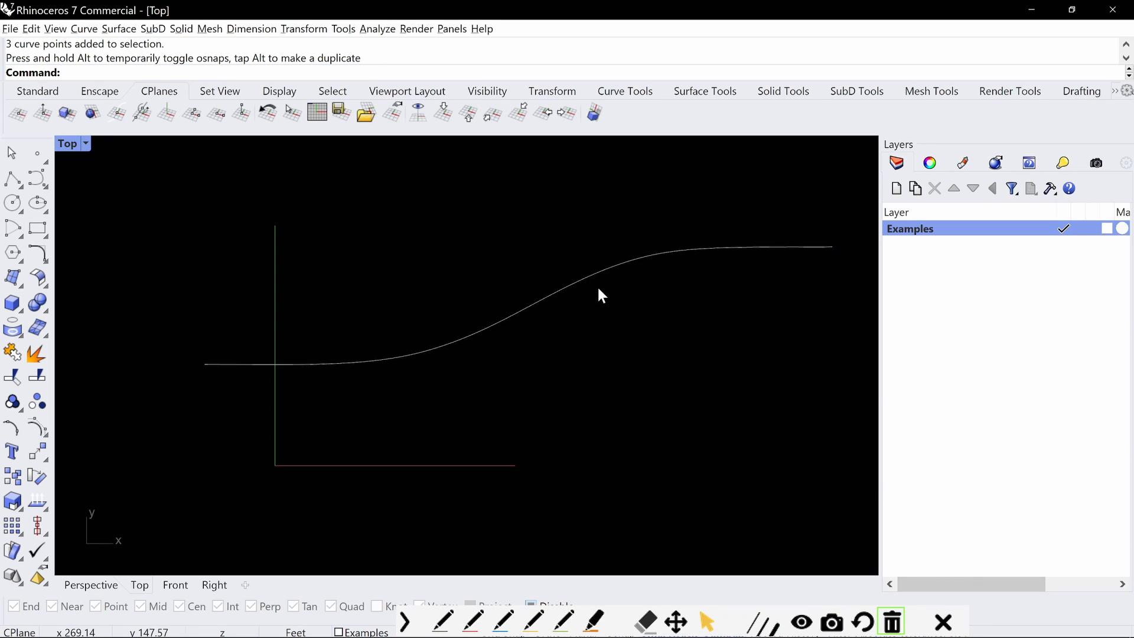
{"action": "scroll", "coordinate": [601, 294], "scroll_direction": "down", "scroll_amount": 3}
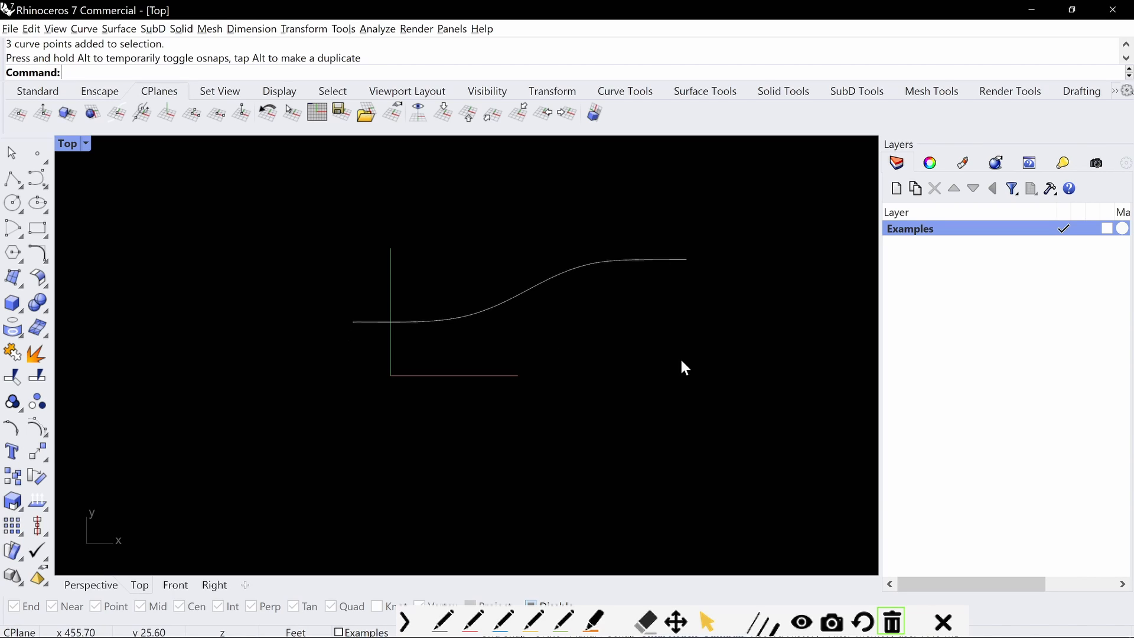
Try to draw a degree-3 interpolated curve below the existing curve, starting flat and then bending up and back down
{"action": "left_click", "coordinate": [37, 178]}
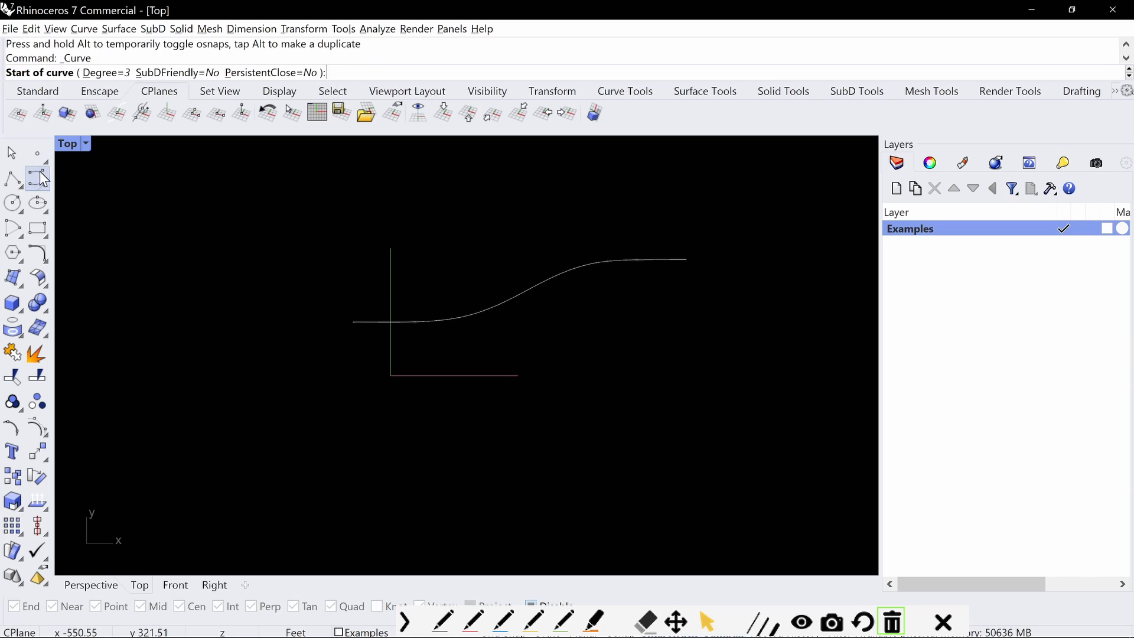
{"action": "left_click", "coordinate": [45, 186]}
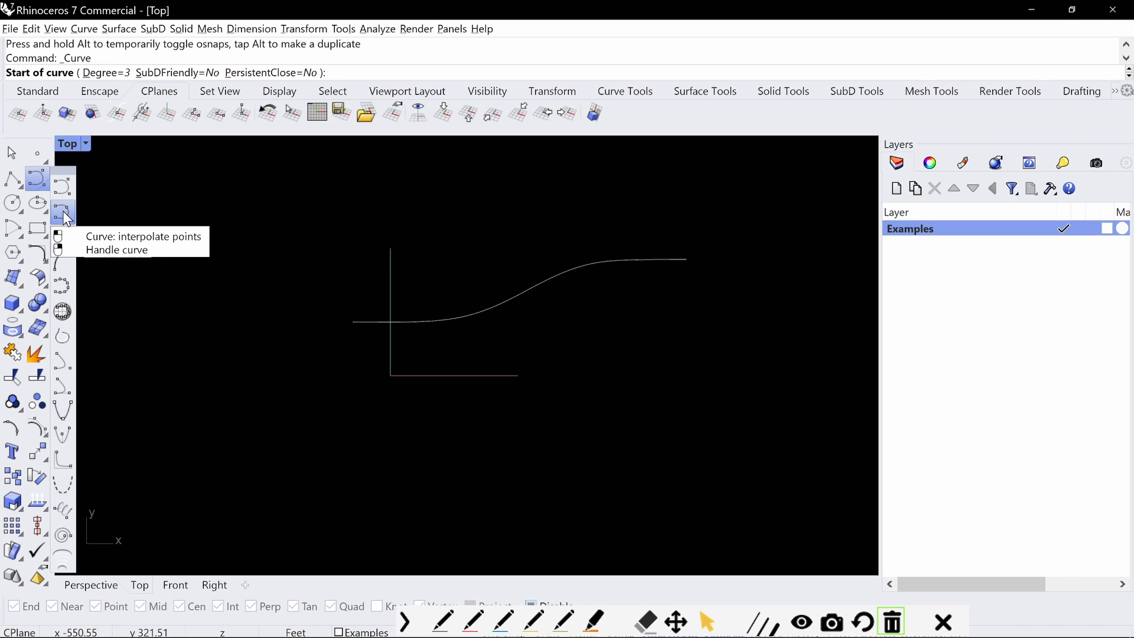
{"action": "left_click", "coordinate": [62, 210]}
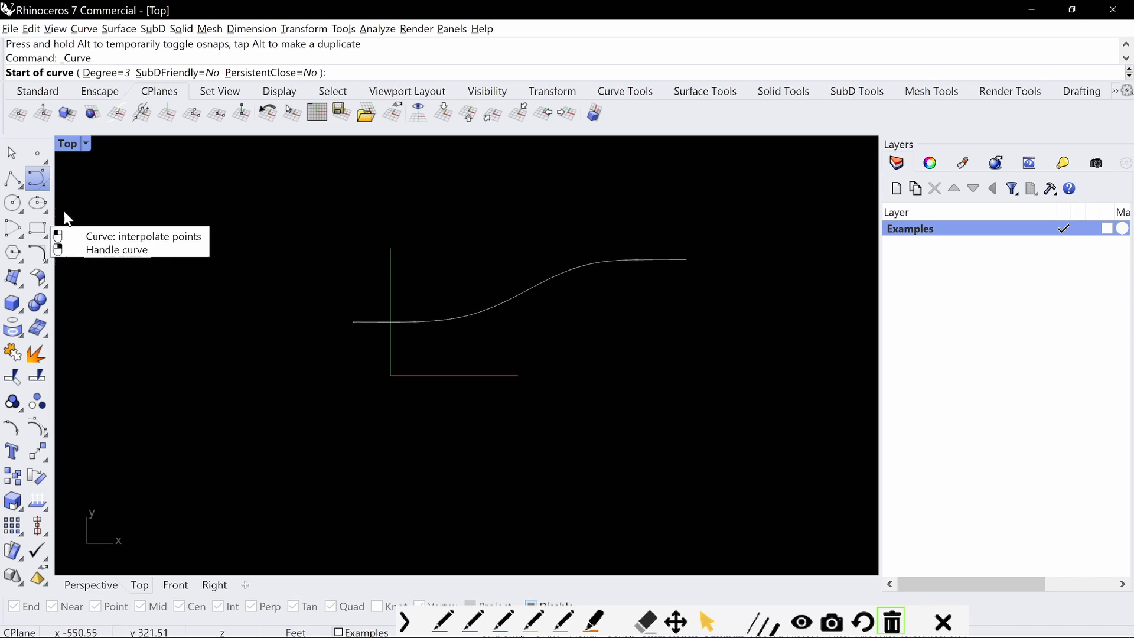
{"action": "left_click", "coordinate": [349, 416]}
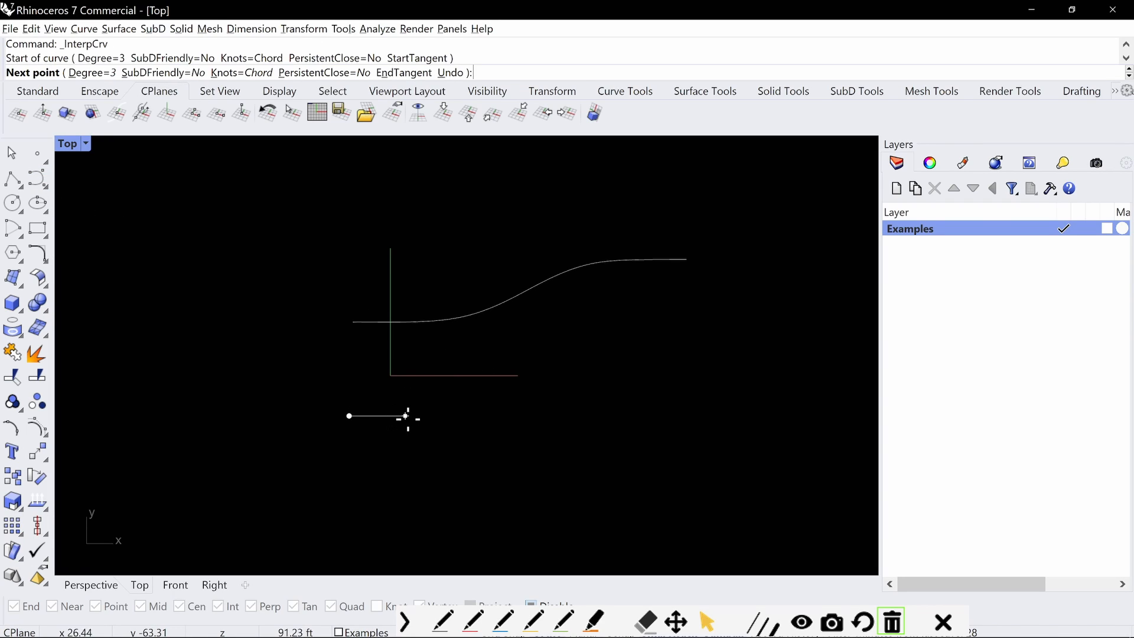
{"action": "left_click", "coordinate": [408, 416]}
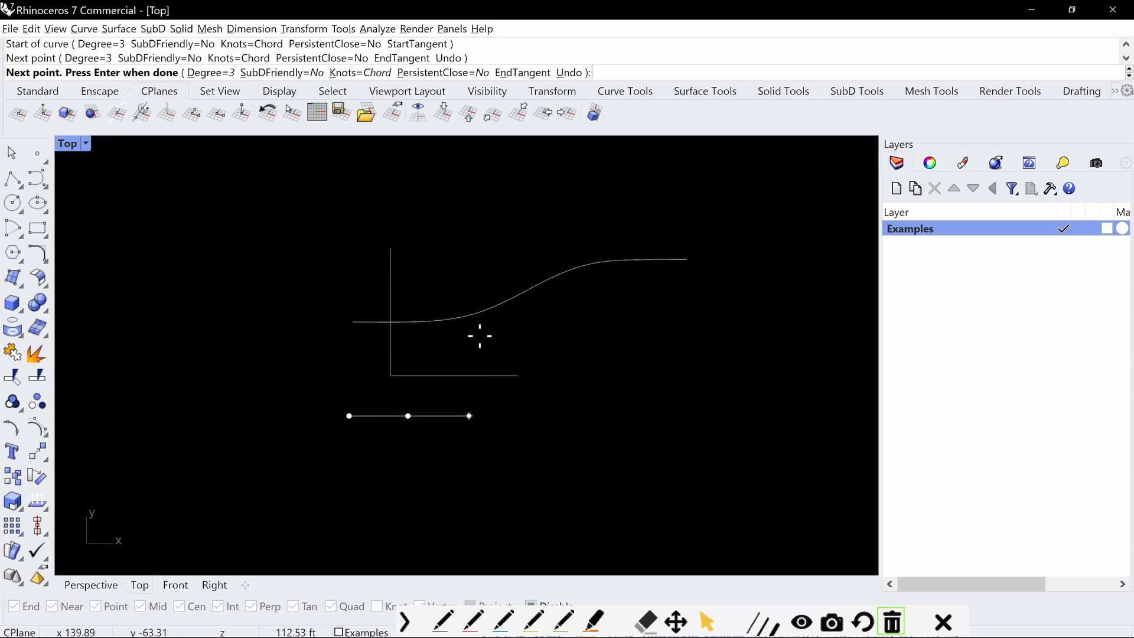
{"action": "left_click", "coordinate": [490, 416]}
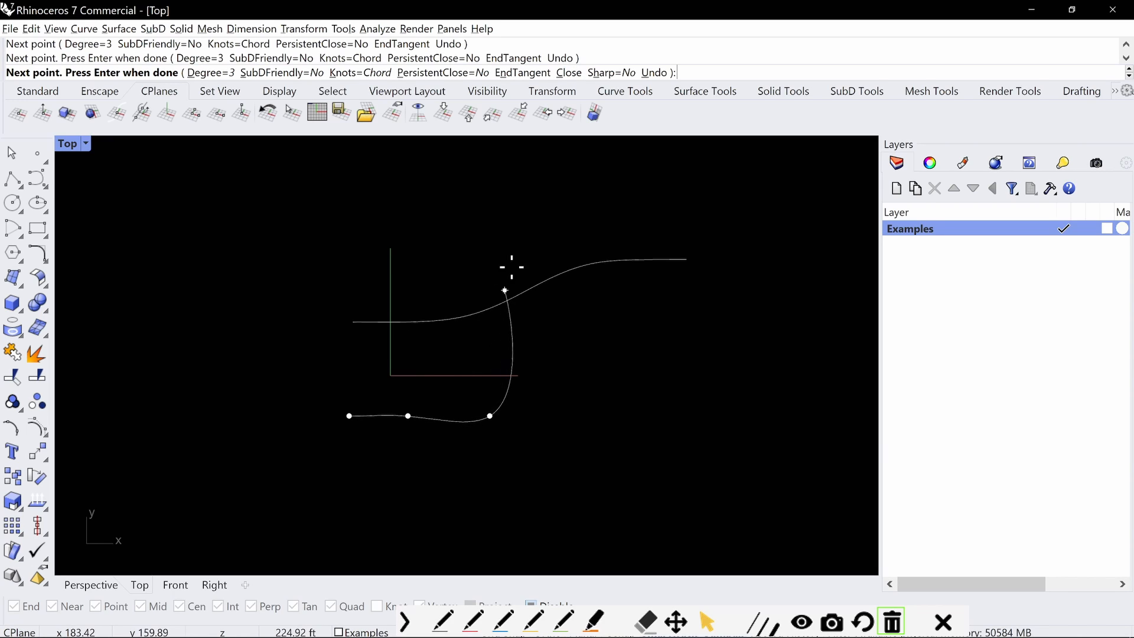
{"action": "left_click", "coordinate": [546, 350]}
{"action": "left_click", "coordinate": [660, 315]}
{"action": "left_click", "coordinate": [713, 402]}
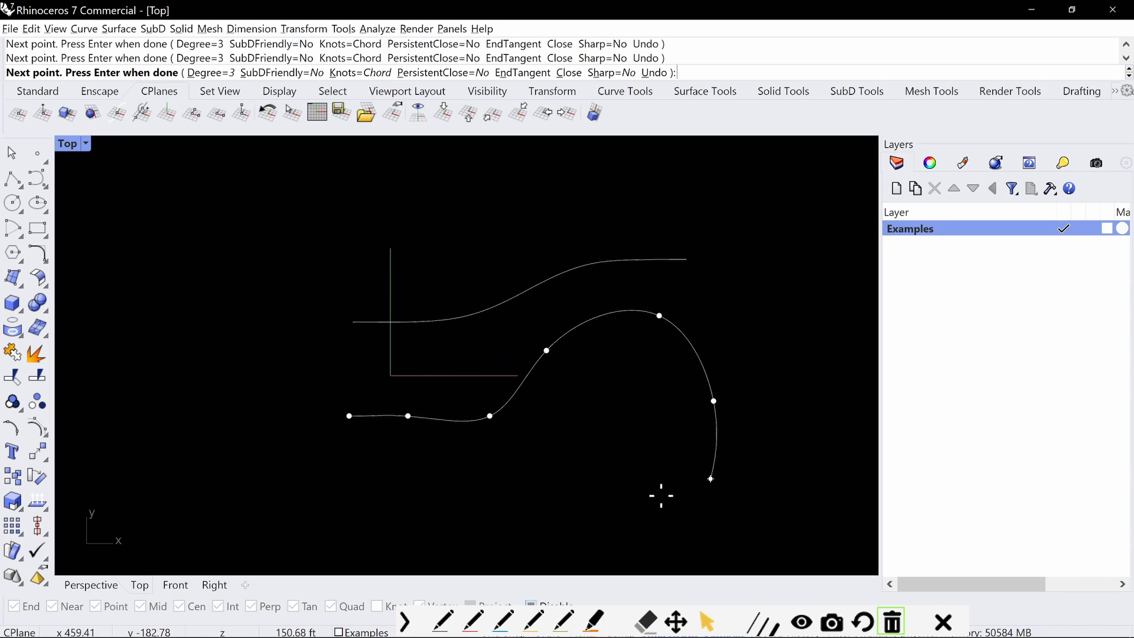
{"action": "key", "text": "Escape"}
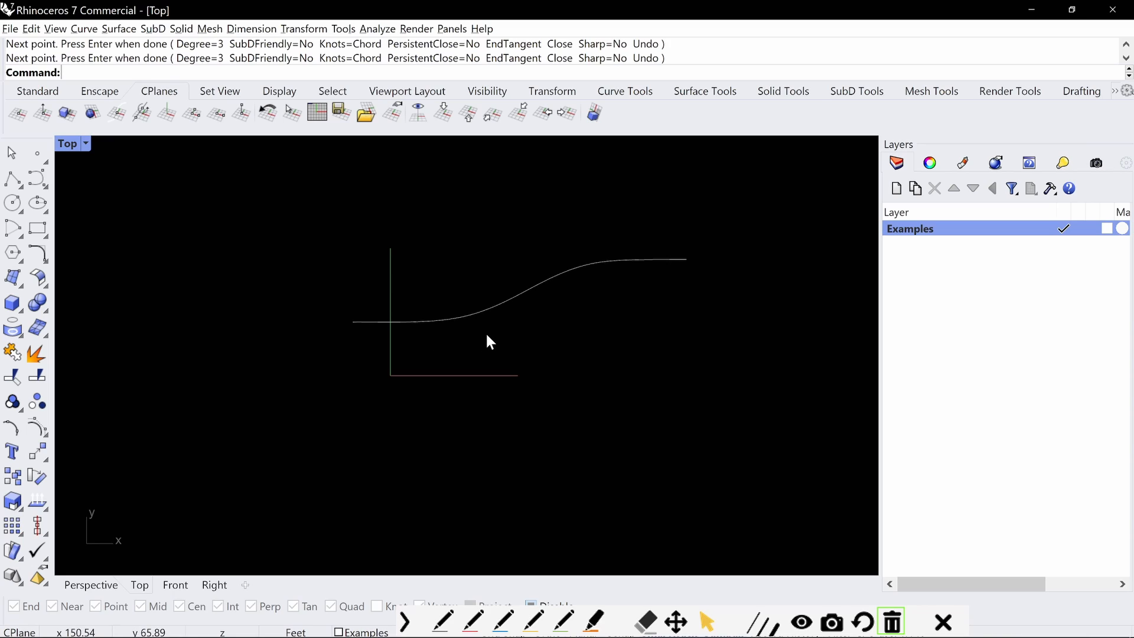
Draw a degree-3 control point curve below the existing one, with three points on a lower level and three on a higher level
{"action": "left_click", "coordinate": [46, 186]}
{"action": "left_click", "coordinate": [64, 187]}
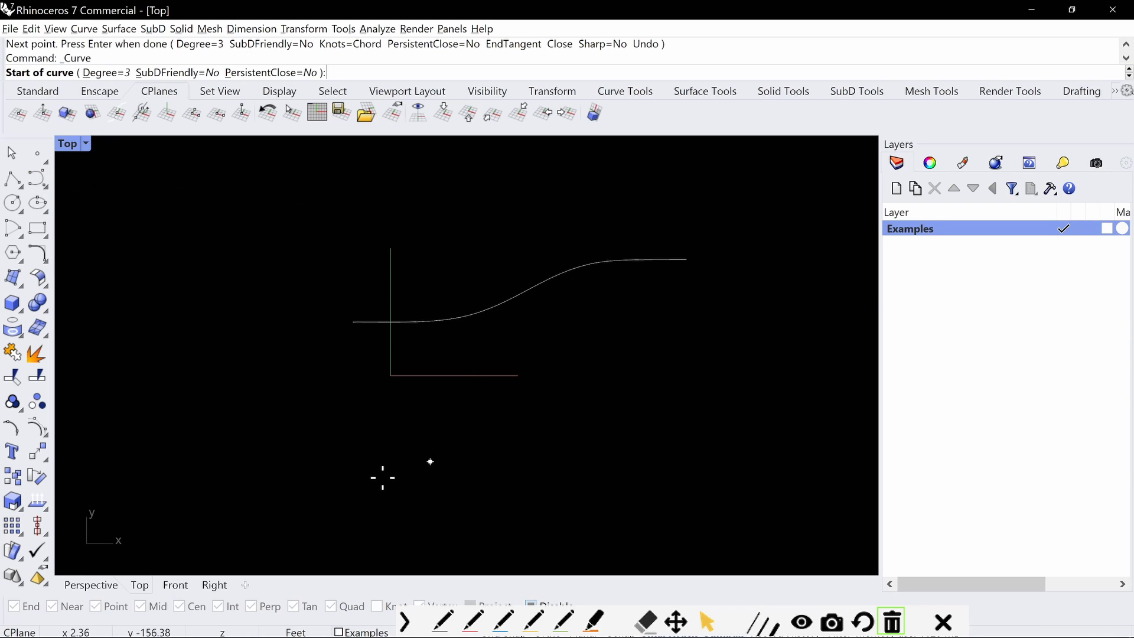
{"action": "left_click", "coordinate": [342, 422]}
{"action": "left_click", "coordinate": [429, 422]}
{"action": "left_click", "coordinate": [533, 422]}
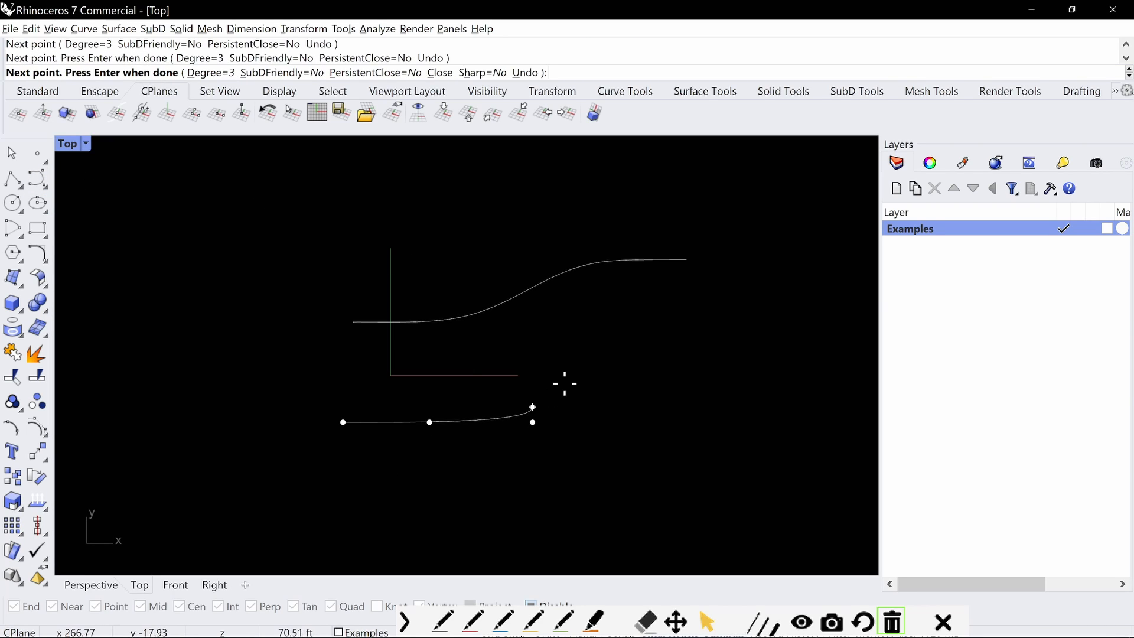
{"action": "left_click", "coordinate": [595, 354]}
{"action": "left_click", "coordinate": [716, 321]}
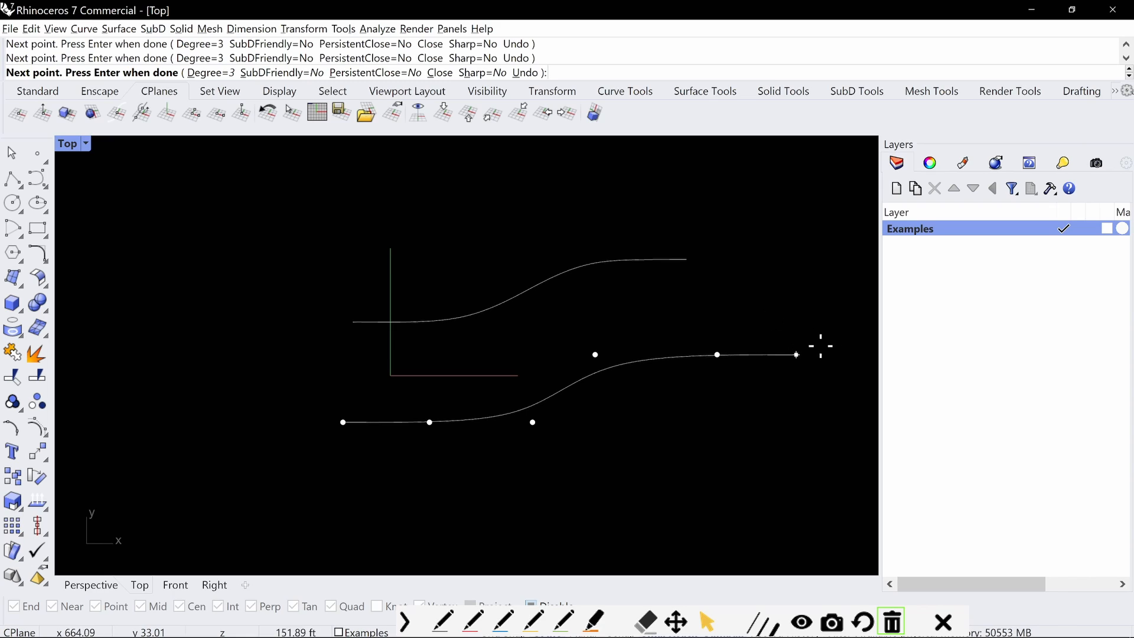
{"action": "left_click", "coordinate": [841, 373]}
{"action": "key", "text": "Return"}
Show the lower curve's control points and move the fourth one to the right to soften the bend
{"action": "left_click_drag", "start_coordinate": [787, 312], "coordinate": [753, 410]}
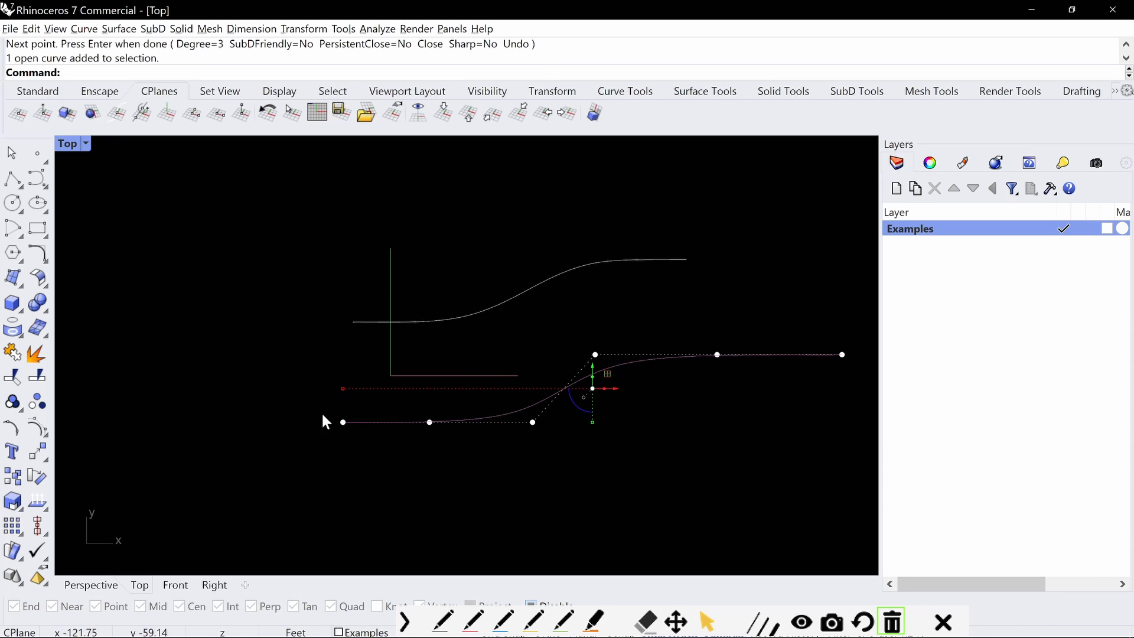
{"action": "left_click", "coordinate": [595, 354]}
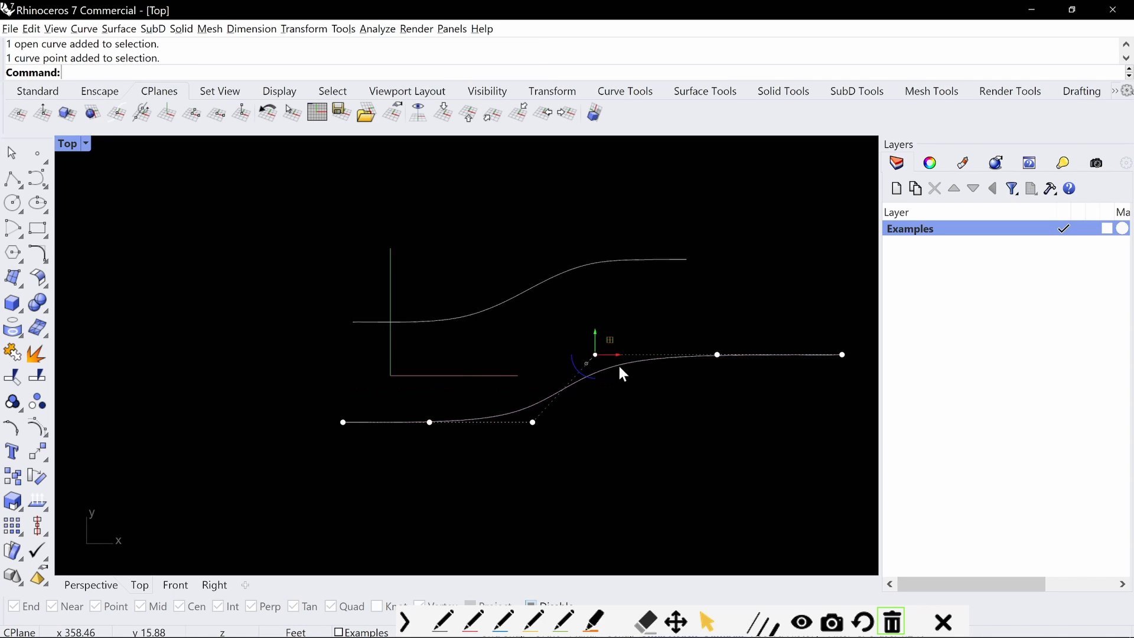
{"action": "left_click_drag", "start_coordinate": [595, 355], "coordinate": [622, 367]}
{"action": "key", "text": "Escape"}
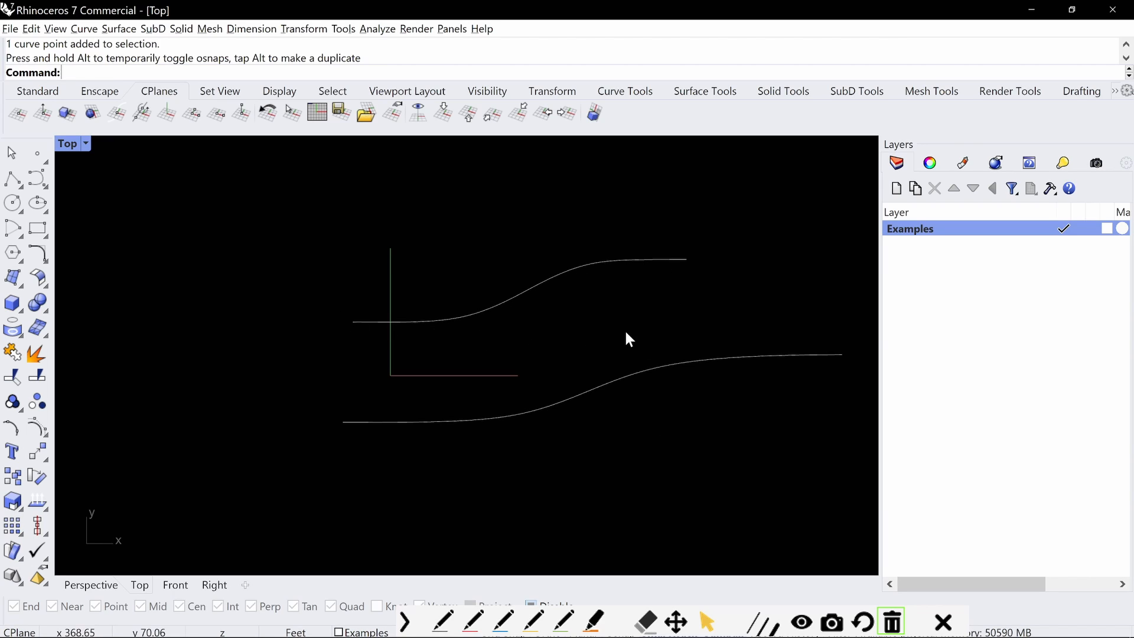
Delete the lower curve and the original S-shaped curve above it
{"action": "left_click", "coordinate": [762, 356]}
{"action": "key", "text": "Delete"}
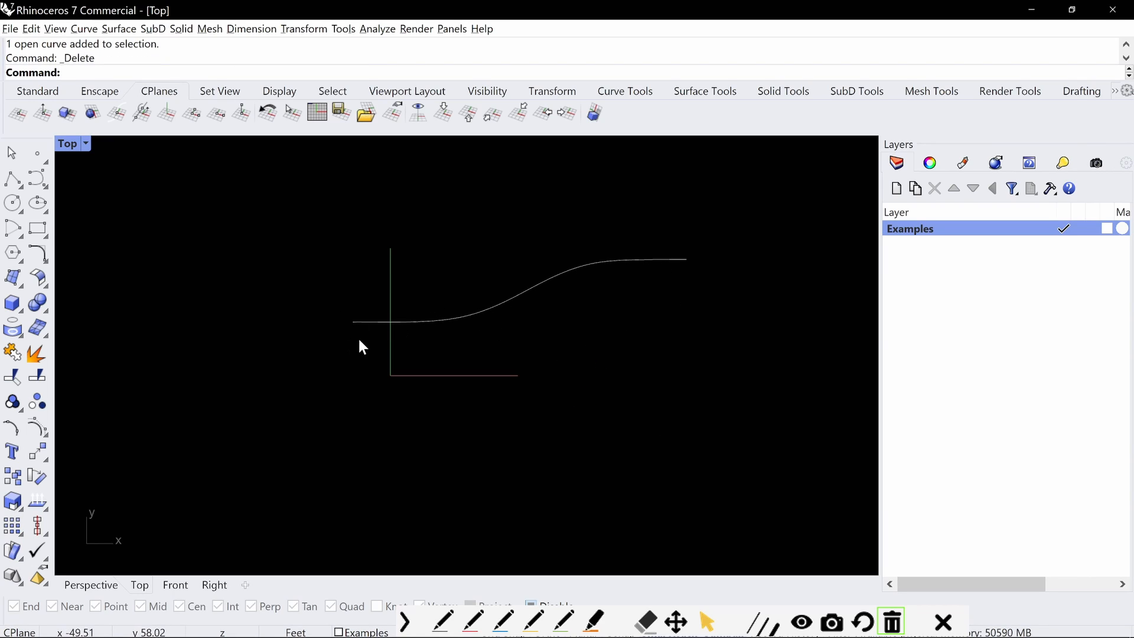
{"action": "left_click", "coordinate": [43, 182]}
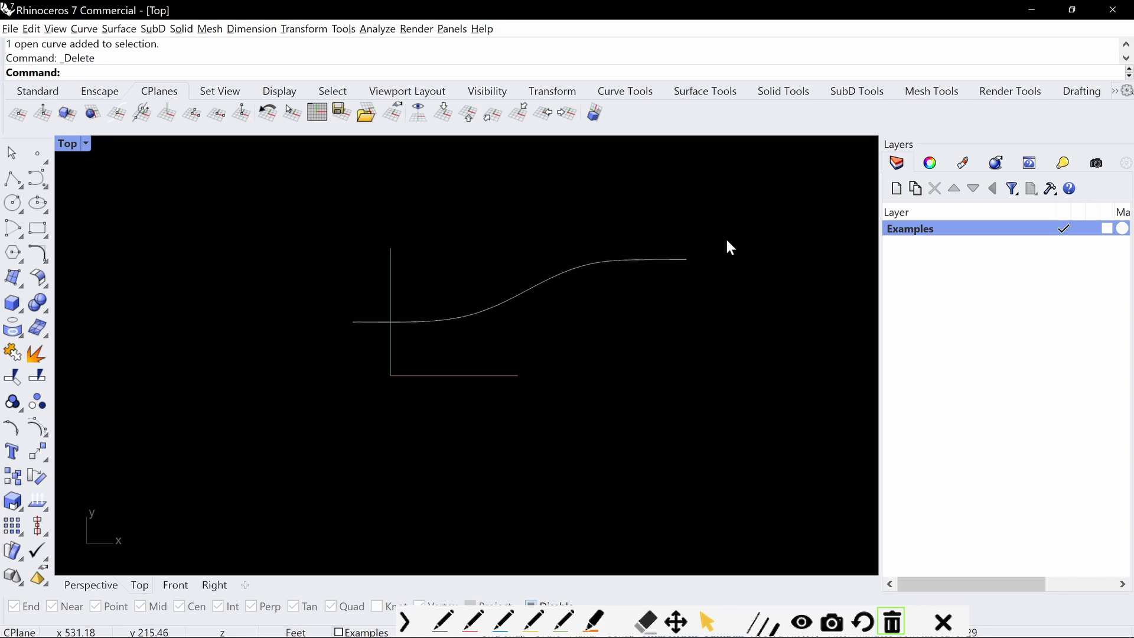
{"action": "left_click_drag", "start_coordinate": [720, 236], "coordinate": [426, 338]}
{"action": "key", "text": "Delete"}
Draw a horizontal 10' line to the right with Ortho and object snaps turned on
{"action": "scroll", "coordinate": [451, 327], "scroll_direction": "up", "scroll_amount": 4}
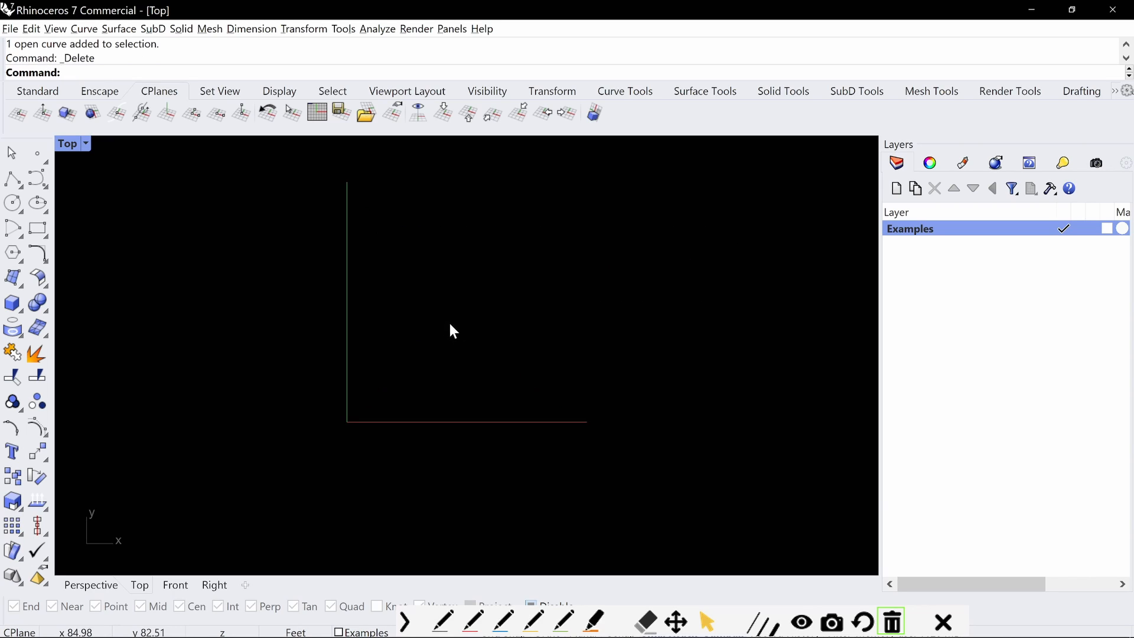
{"action": "right_click_drag", "start_coordinate": [450, 329], "coordinate": [431, 338]}
{"action": "type", "text": "Line"}
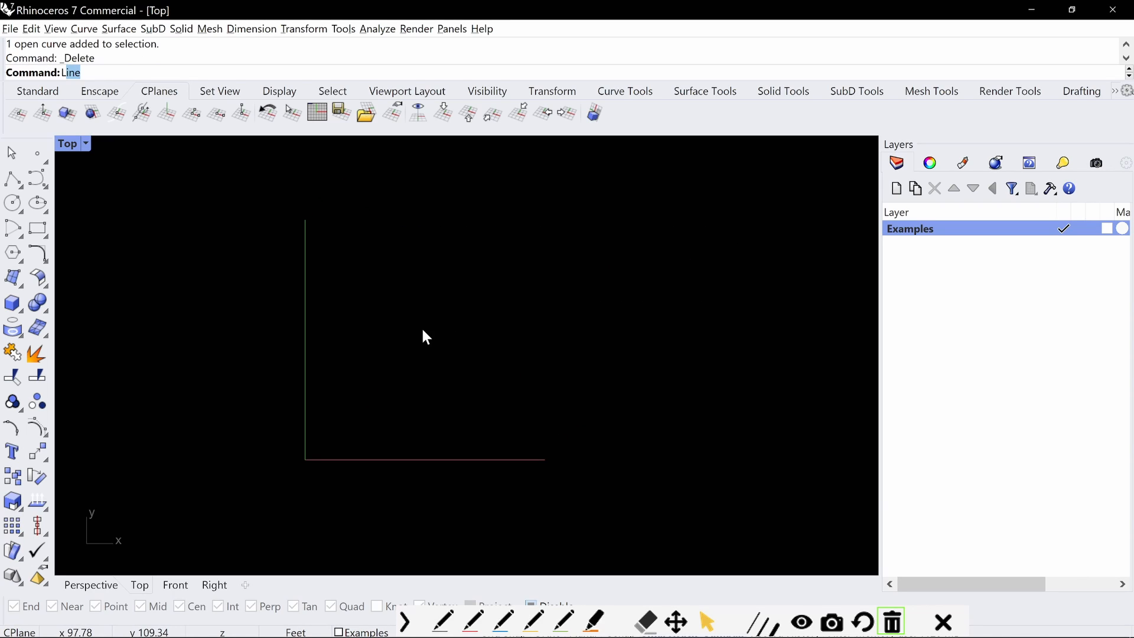
{"action": "key", "text": "Return"}
{"action": "left_click", "coordinate": [363, 384]}
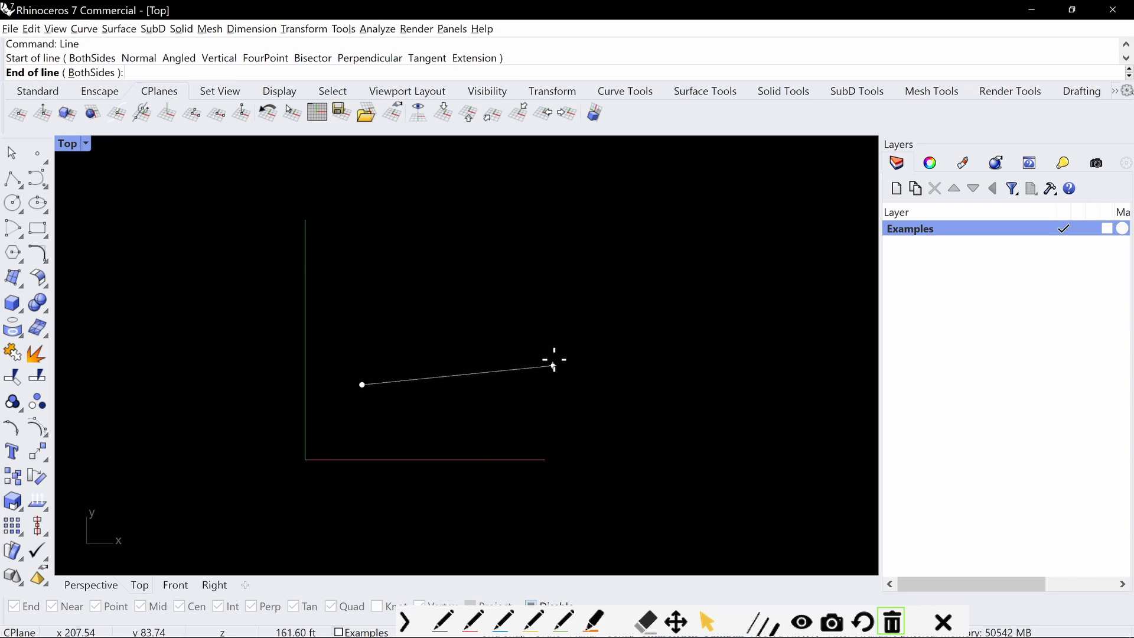
{"action": "left_click", "coordinate": [406, 621]}
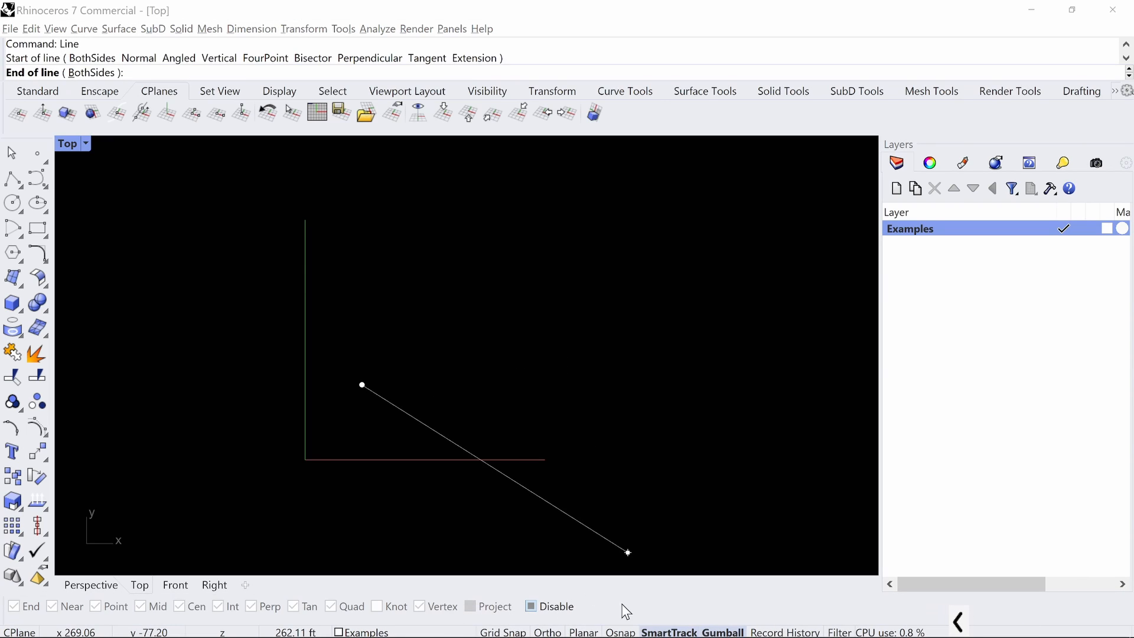
{"action": "left_click", "coordinate": [548, 632]}
{"action": "left_click", "coordinate": [531, 606]}
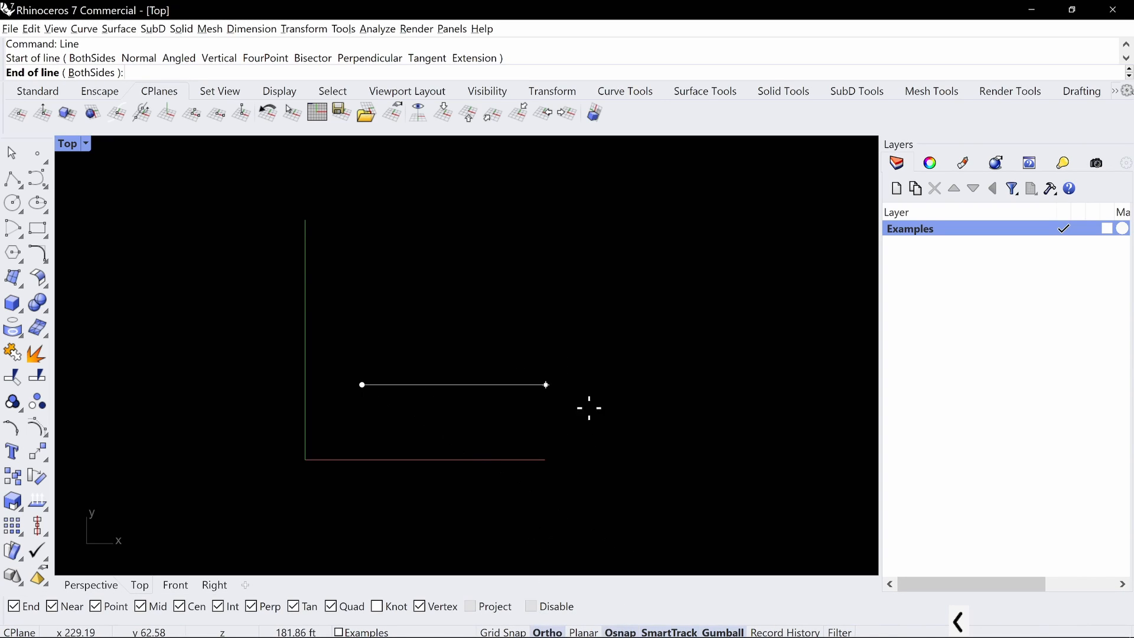
{"action": "type", "text": "10"}
{"action": "key", "text": "Return"}
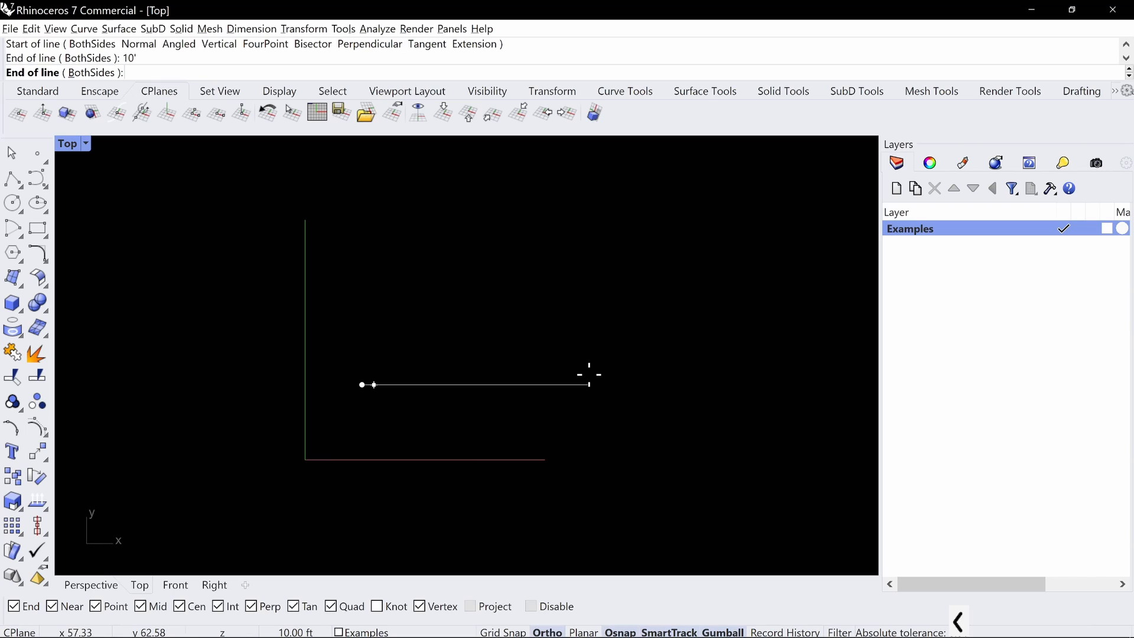
{"action": "left_click", "coordinate": [557, 340]}
Draw a 10' line from the right end of the horizontal line, rising at a 25-degree angle
{"action": "left_click_drag", "start_coordinate": [395, 351], "coordinate": [342, 402]}
{"action": "type", "text": "Z"}
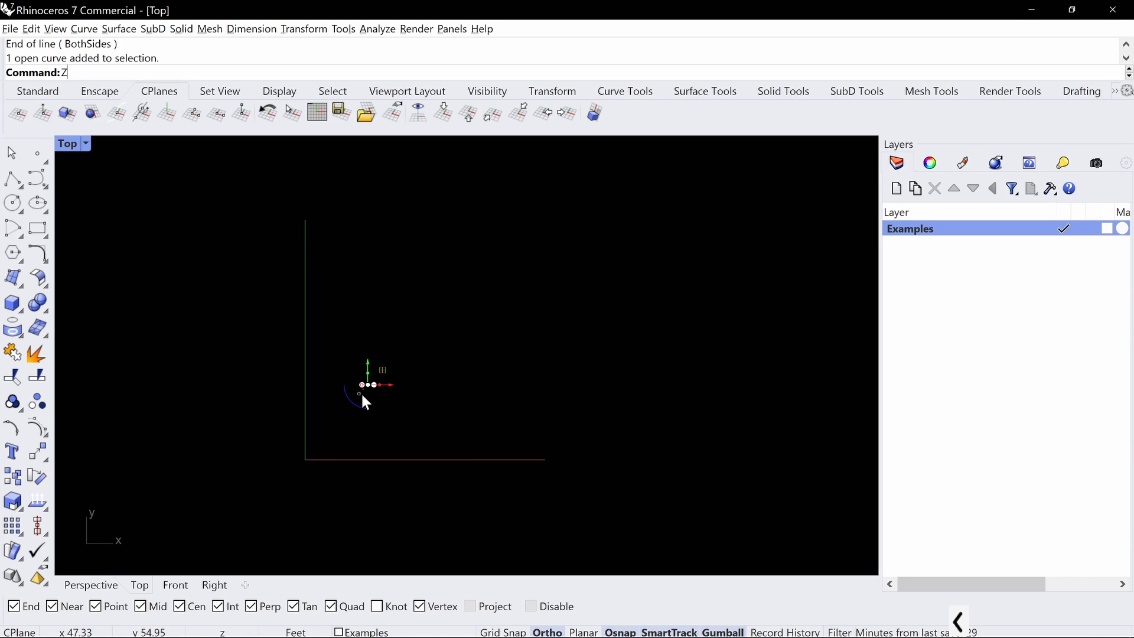
{"action": "type", "text": "S"}
{"action": "key", "text": "Return"}
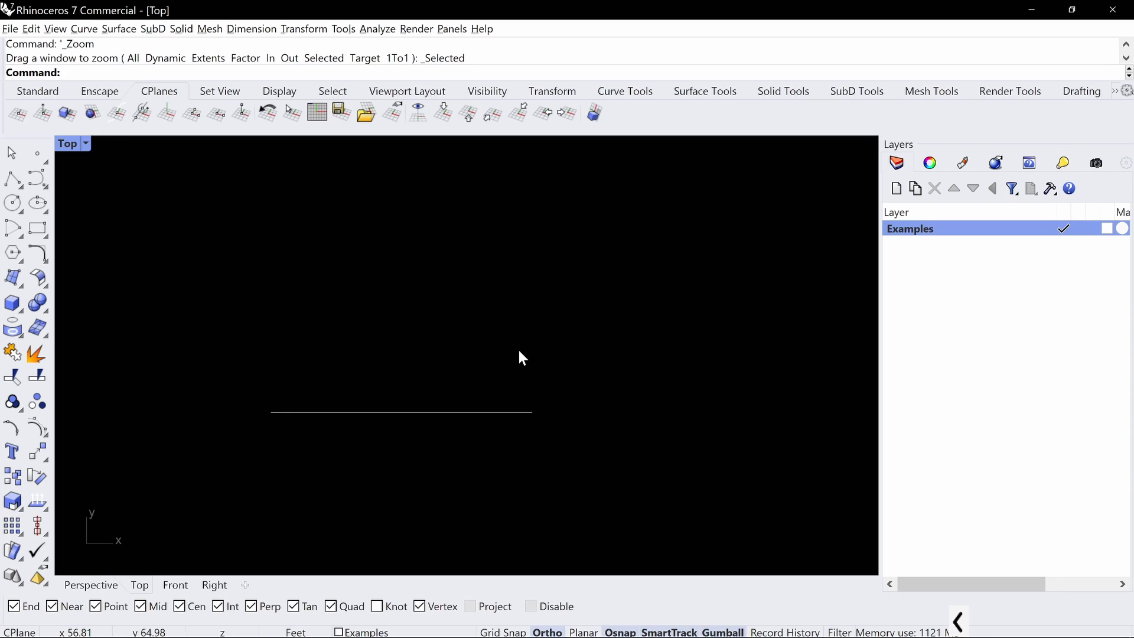
{"action": "type", "text": "Line"}
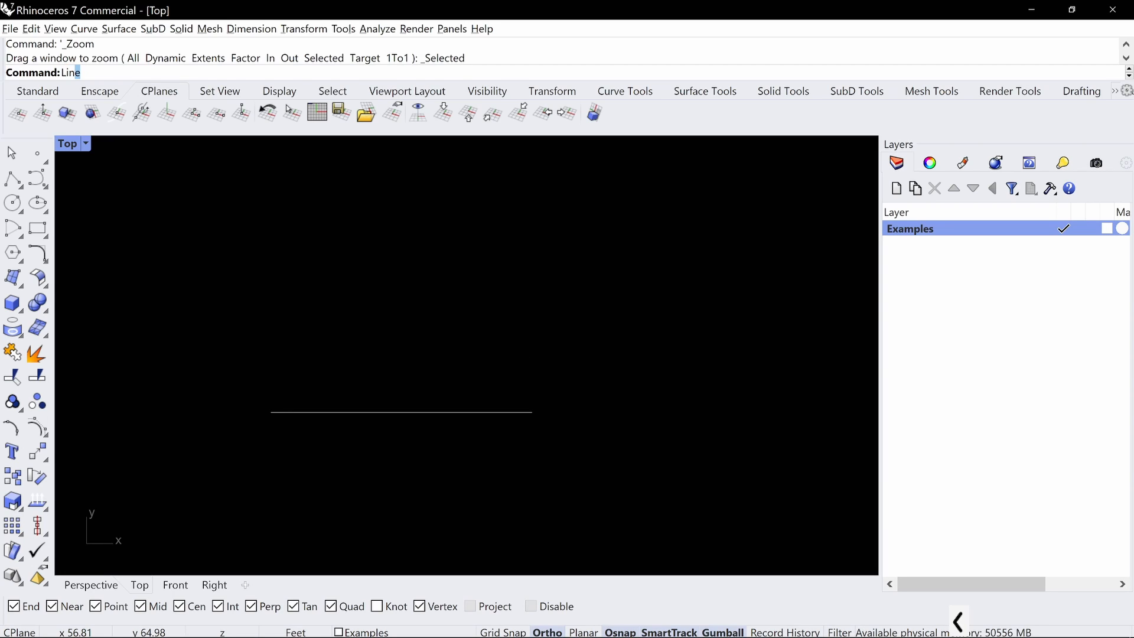
{"action": "key", "text": "Return"}
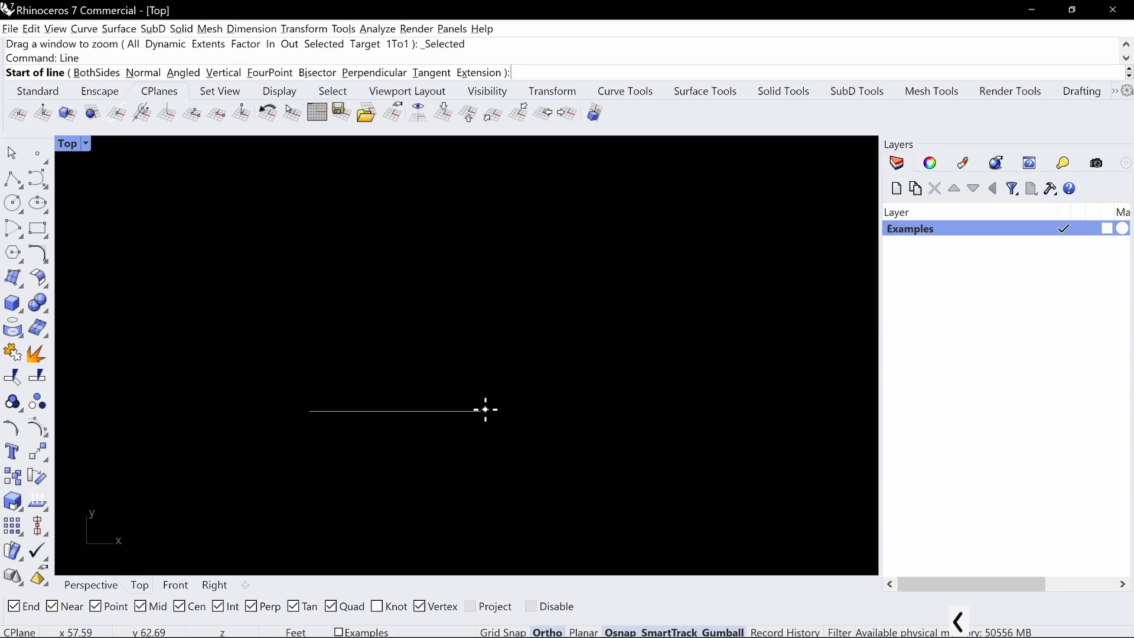
{"action": "left_click", "coordinate": [483, 411]}
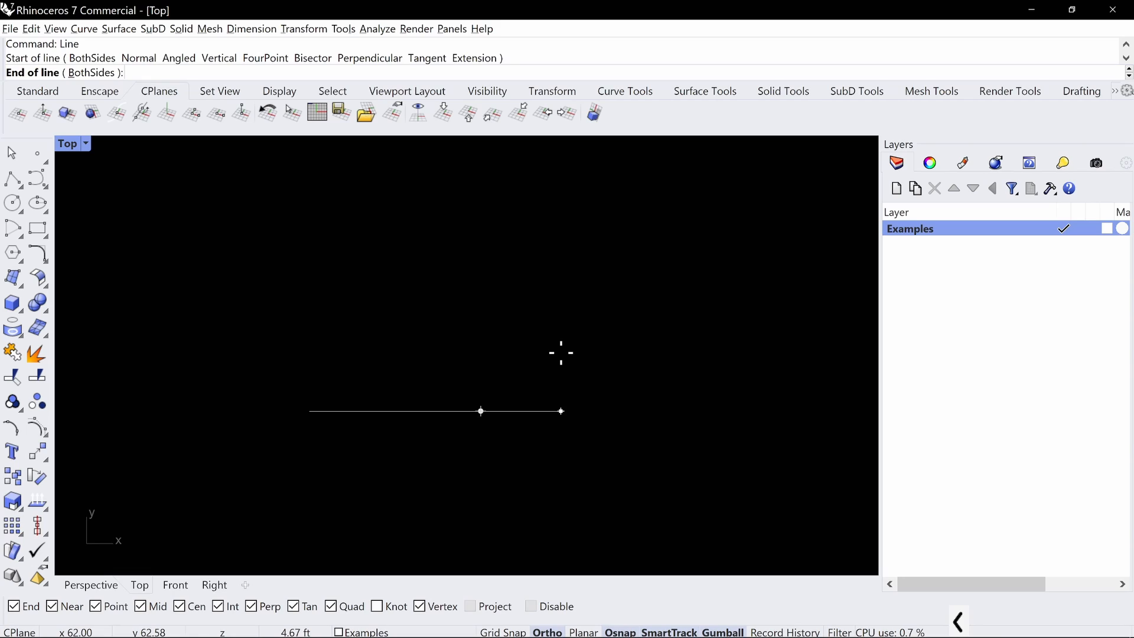
{"action": "type", "text": "<25"}
{"action": "key", "text": "Return"}
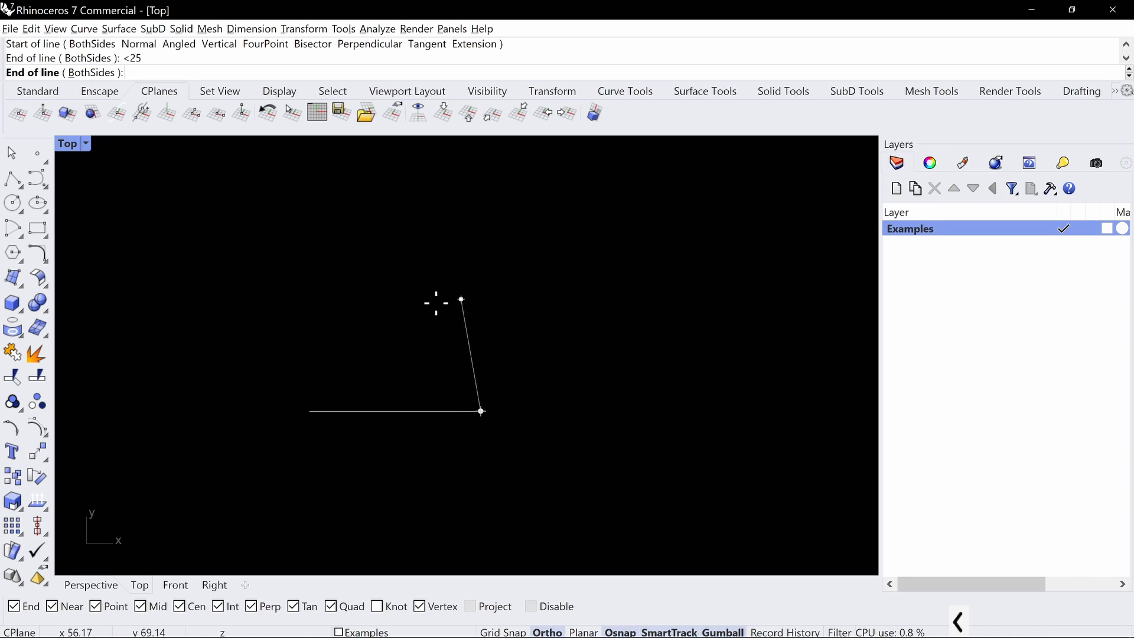
{"action": "type", "text": "10'"}
{"action": "key", "text": "Return"}
{"action": "left_click", "coordinate": [606, 372]}
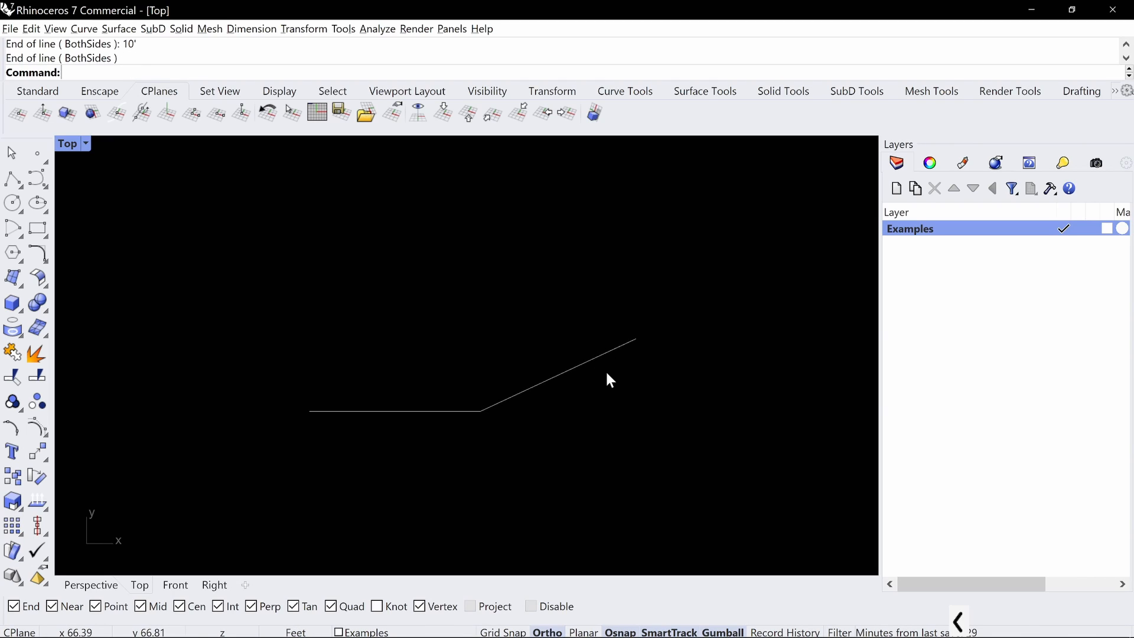
Copy the horizontal line from its left end to the upper end of the angled line
{"action": "left_click", "coordinate": [450, 410]}
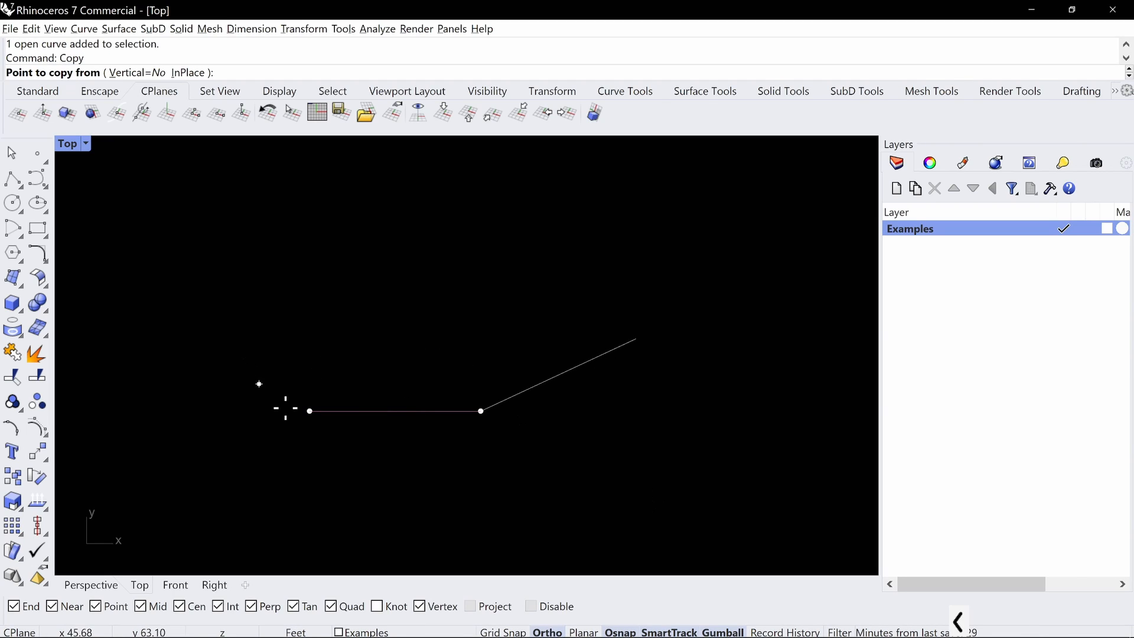
{"action": "left_click", "coordinate": [310, 411]}
{"action": "left_click", "coordinate": [636, 338]}
{"action": "key", "text": "Return"}
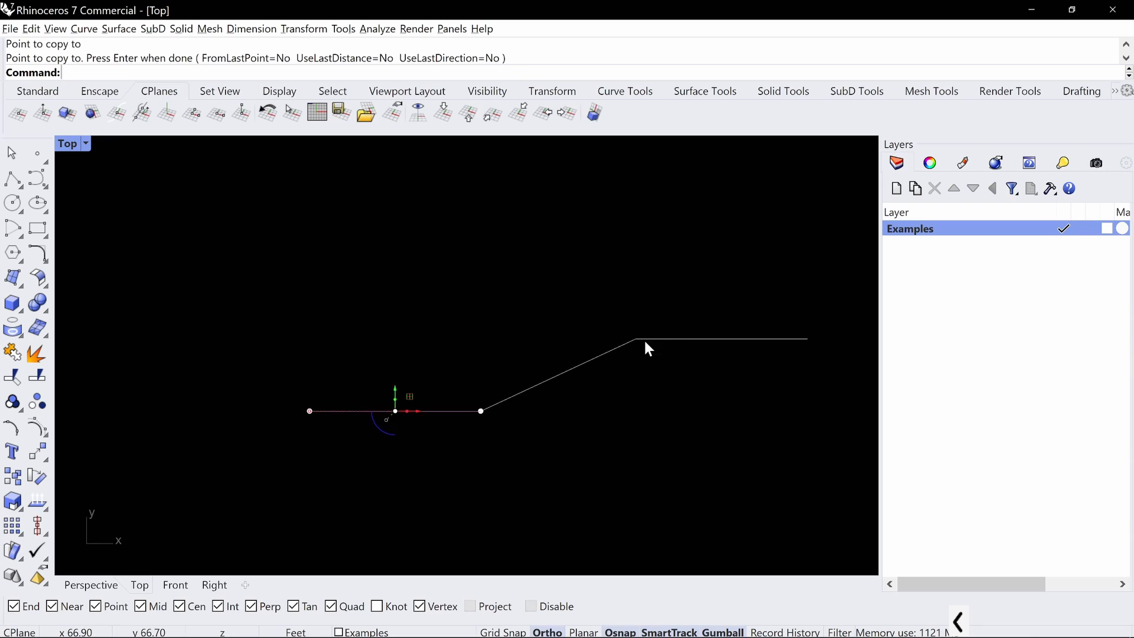
Fillet the corner between the lower horizontal line and the angled line with a 20' radius and Trim set to No
{"action": "key", "text": "Escape"}
{"action": "scroll", "coordinate": [643, 338], "scroll_direction": "down", "scroll_amount": 8}
{"action": "right_click_drag", "start_coordinate": [676, 309], "coordinate": [382, 306]}
{"action": "scroll", "coordinate": [231, 376], "scroll_direction": "up", "scroll_amount": 8}
{"action": "right_click_drag", "start_coordinate": [347, 350], "coordinate": [372, 418]}
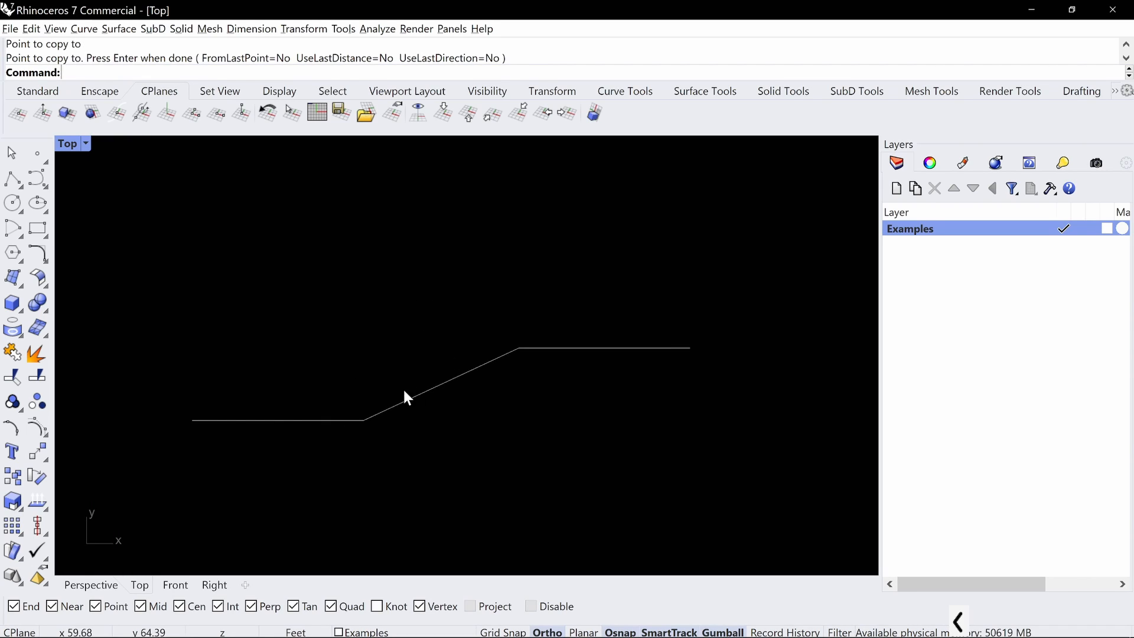
{"action": "type", "text": "Fillet"}
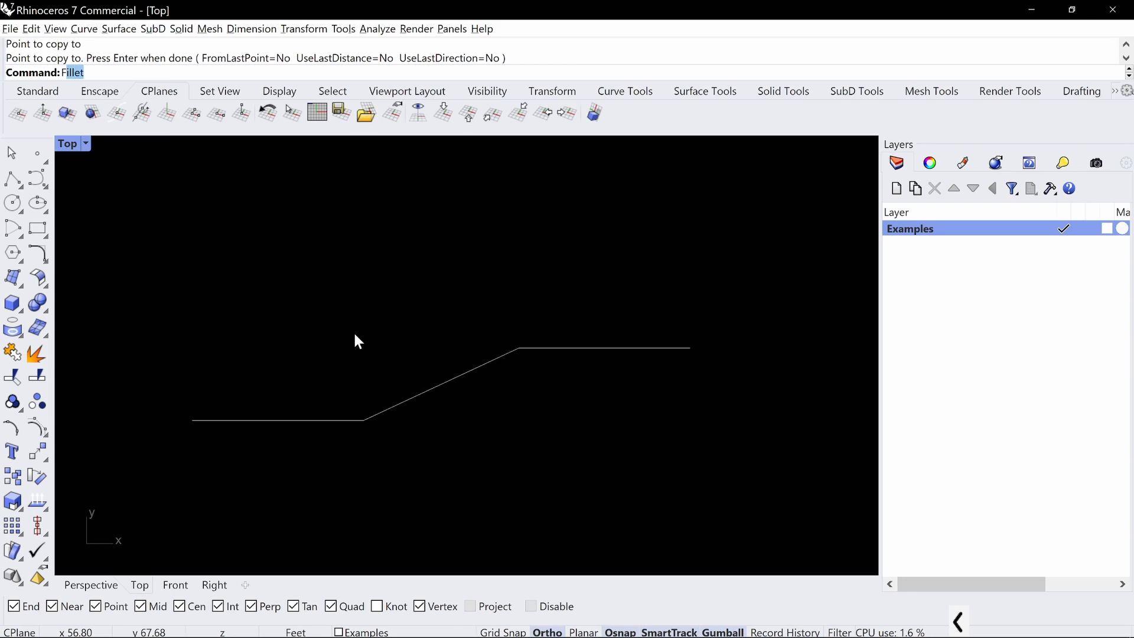
{"action": "key", "text": "Return"}
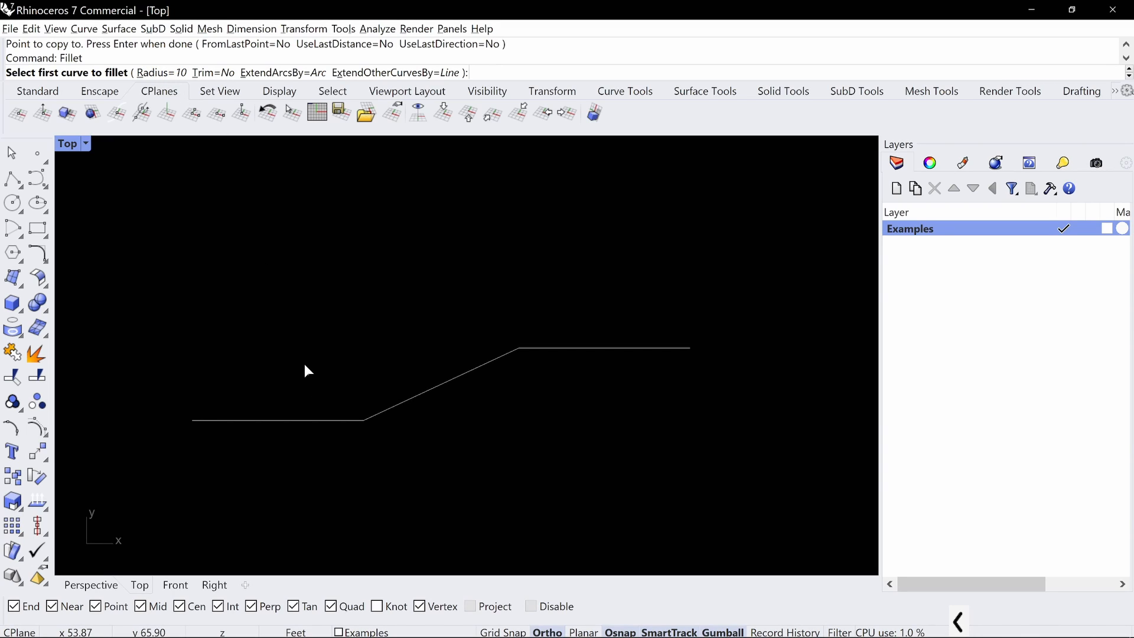
{"action": "key", "text": "Return"}
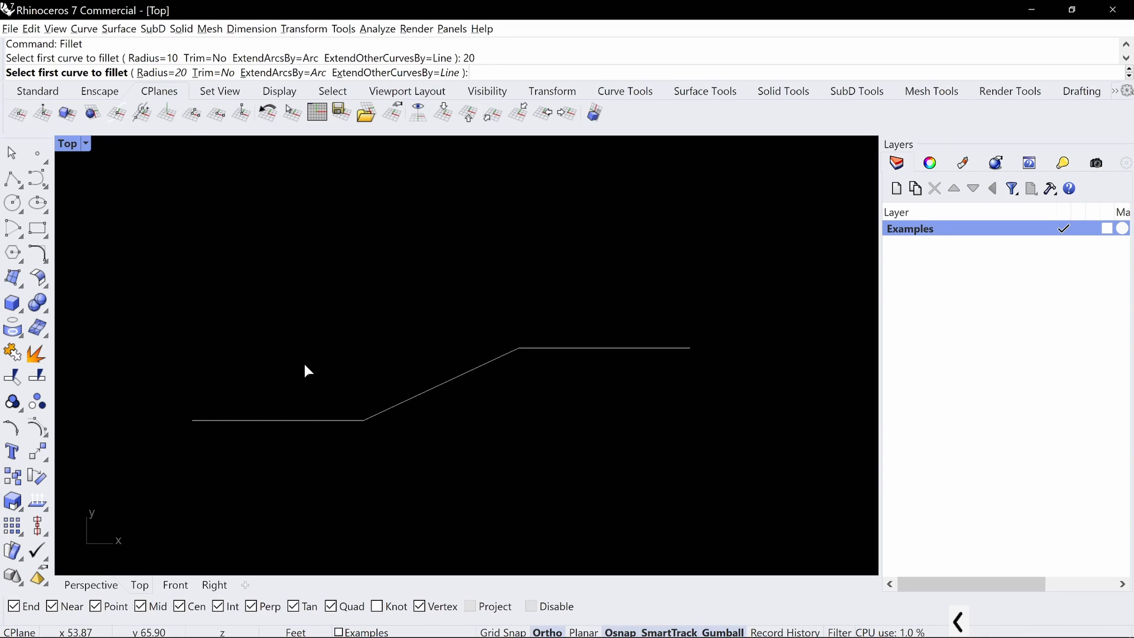
{"action": "left_click", "coordinate": [326, 420]}
{"action": "left_click", "coordinate": [423, 397]}
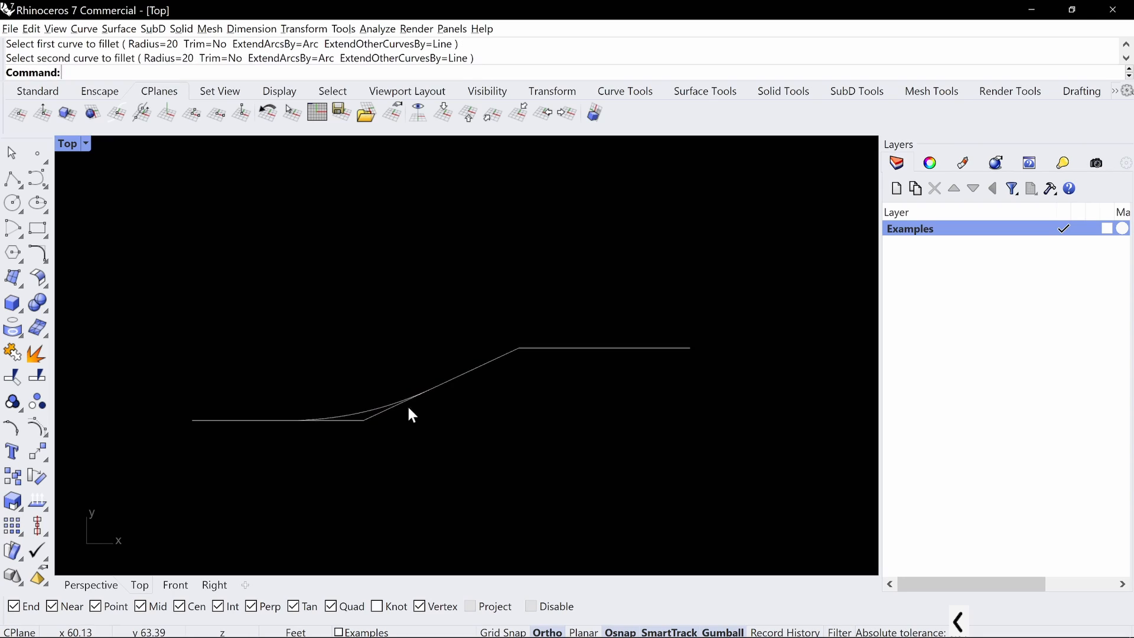
Fillet the corner between the angled line and the upper horizontal line with the same 20' radius
{"action": "key", "text": "Return"}
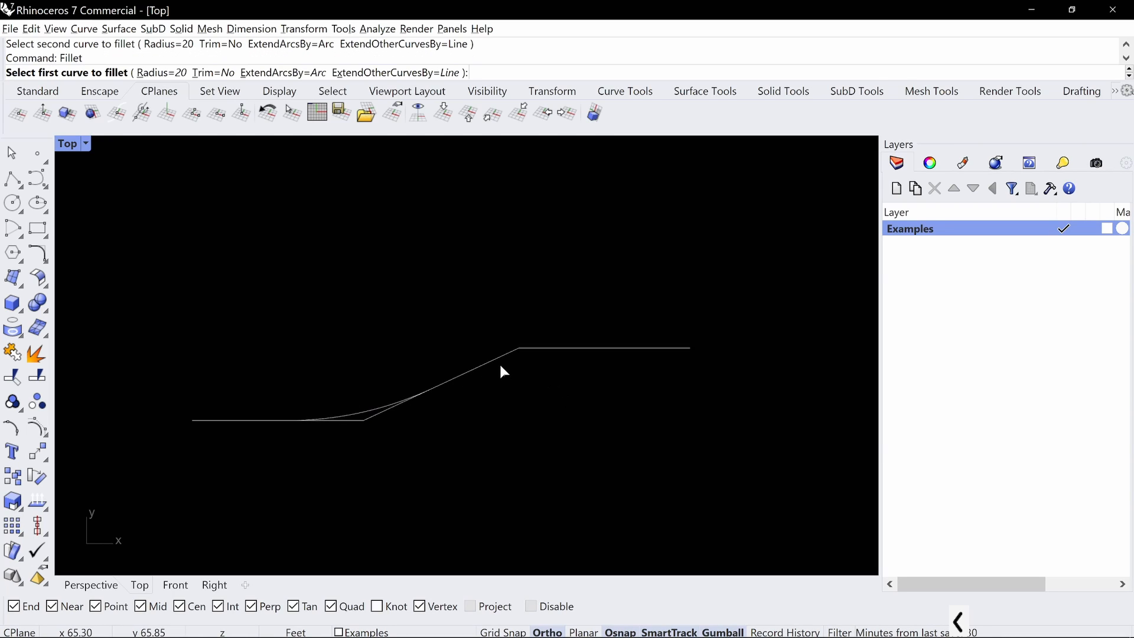
{"action": "left_click", "coordinate": [495, 359]}
{"action": "left_click", "coordinate": [577, 348]}
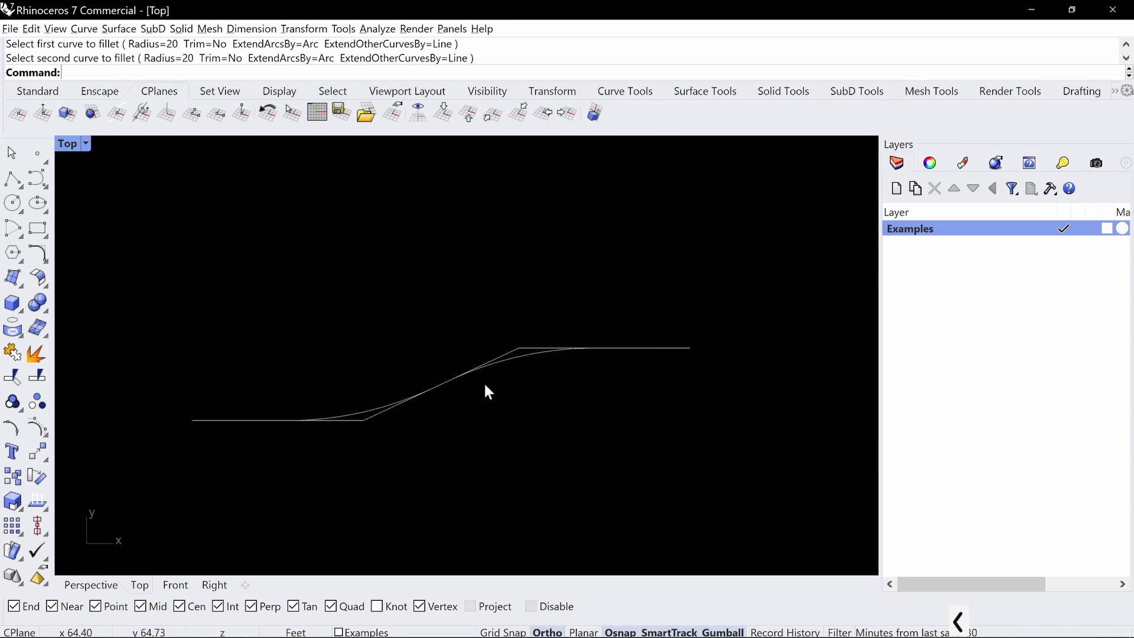
Trim the straight line ends that extend past both fillet arcs, using all the curves as cutting objects
{"action": "type", "text": "Trim"}
{"action": "key", "text": "Return"}
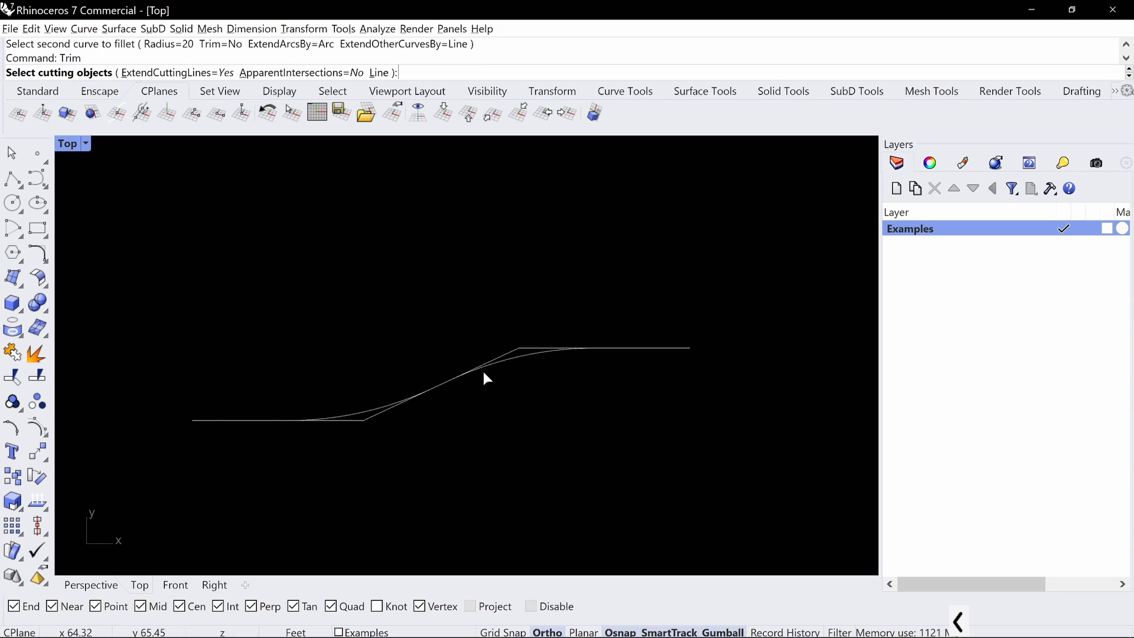
{"action": "left_click_drag", "start_coordinate": [699, 292], "coordinate": [552, 359]}
{"action": "left_click_drag", "start_coordinate": [435, 407], "coordinate": [286, 444]}
{"action": "key", "text": "Return"}
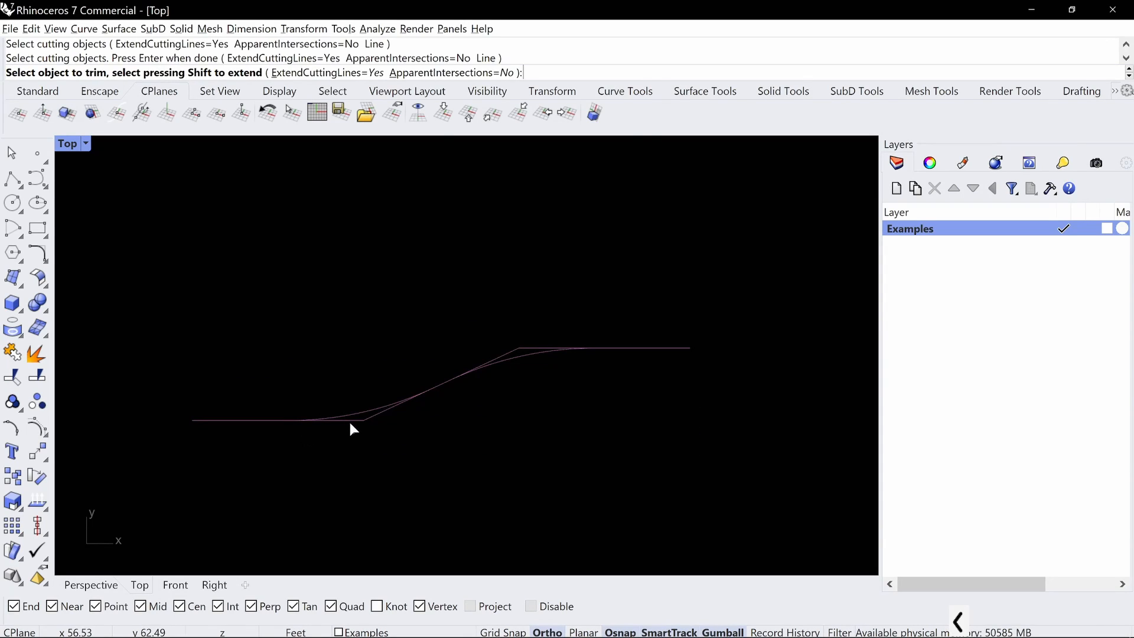
{"action": "left_click", "coordinate": [350, 420]}
{"action": "left_click", "coordinate": [366, 419]}
{"action": "left_click", "coordinate": [507, 354]}
{"action": "left_click", "coordinate": [520, 348]}
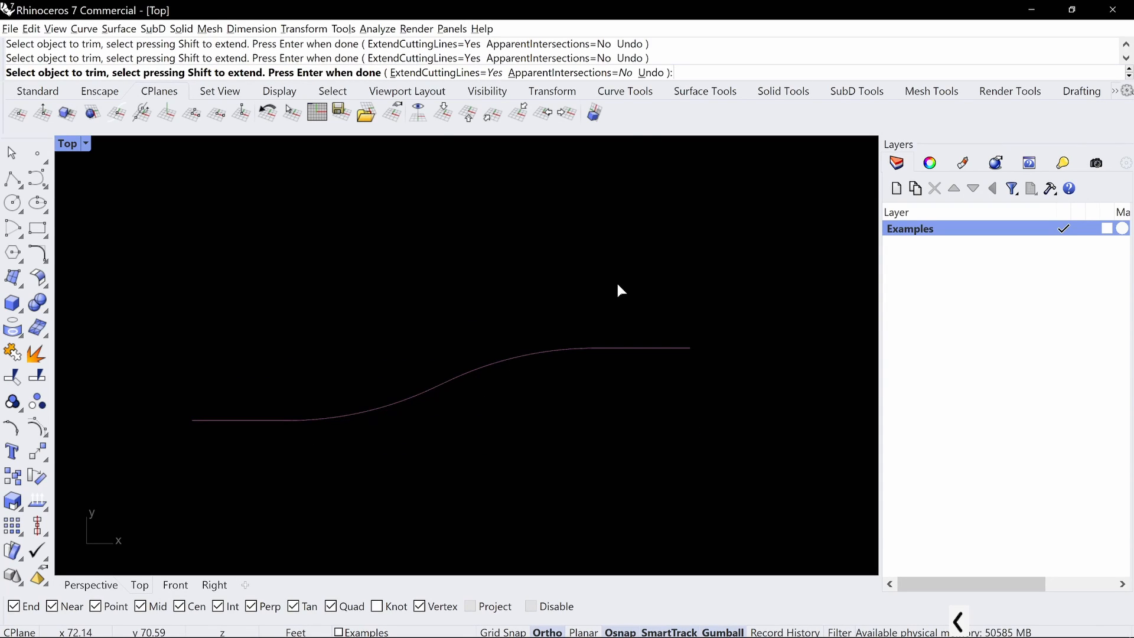
{"action": "key", "text": "Return"}
Sketch temporary dashed circles and radius arrows over the curve's two arcs and clear the markup
{"action": "scroll", "coordinate": [550, 282], "scroll_direction": "down", "scroll_amount": 3}
{"action": "right_click_drag", "start_coordinate": [593, 311], "coordinate": [586, 337]}
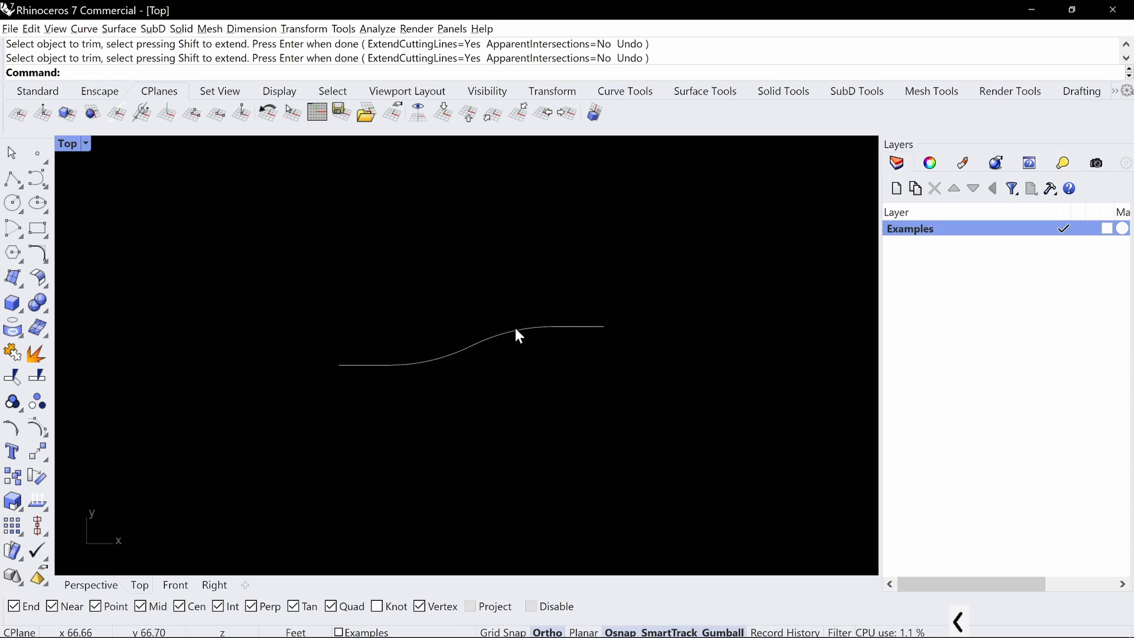
{"action": "scroll", "coordinate": [509, 344], "scroll_direction": "up", "scroll_amount": 5}
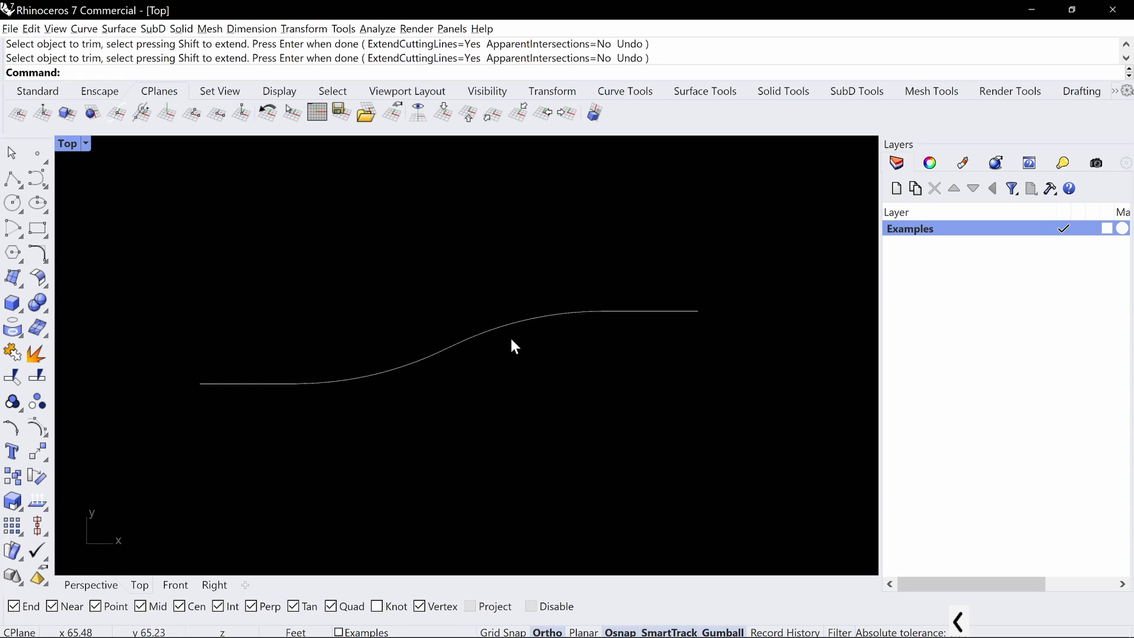
{"action": "right_click_drag", "start_coordinate": [545, 314], "coordinate": [571, 321]}
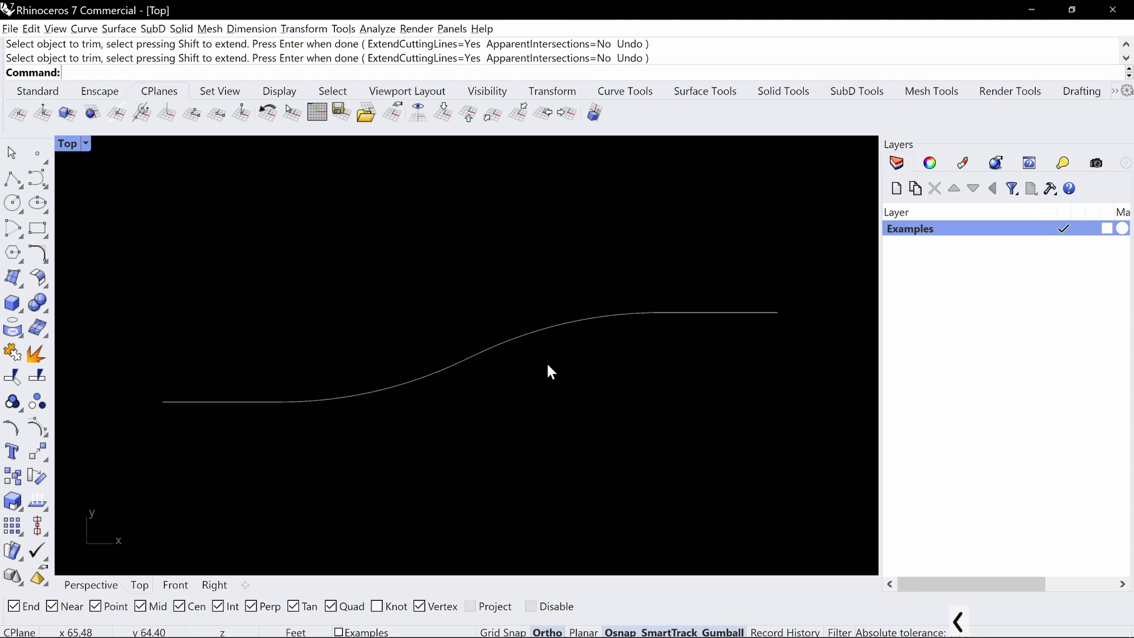
{"action": "key", "text": "ctrl+alt+g"}
{"action": "left_click_drag", "start_coordinate": [595, 312], "coordinate": [539, 325]}
{"action": "left_click_drag", "start_coordinate": [529, 327], "coordinate": [493, 351]}
{"action": "left_click_drag", "start_coordinate": [485, 360], "coordinate": [436, 431]}
{"action": "left_click_drag", "start_coordinate": [435, 438], "coordinate": [442, 453]}
{"action": "mouse_move", "coordinate": [454, 478]}
{"action": "left_mouse_down"}
{"action": "mouse_move", "coordinate": [472, 506]}
{"action": "mouse_move", "coordinate": [699, 529]}
{"action": "mouse_move", "coordinate": [697, 380]}
{"action": "mouse_move", "coordinate": [461, 337]}
{"action": "mouse_move", "coordinate": [518, 421]}
{"action": "left_mouse_up"}
{"action": "left_click_drag", "start_coordinate": [604, 286], "coordinate": [632, 343]}
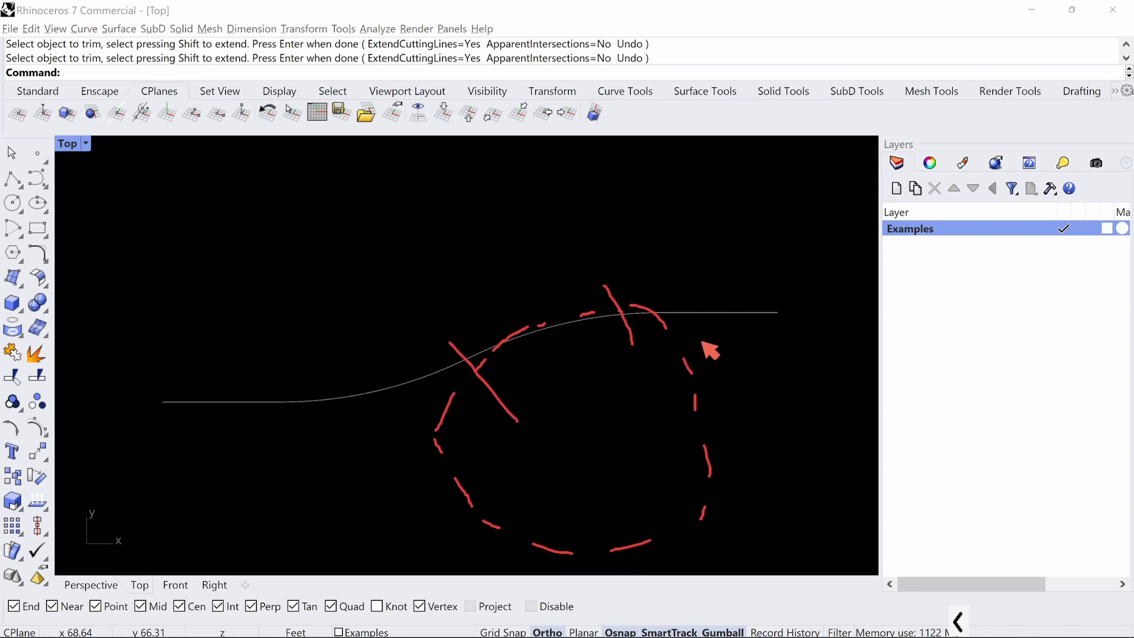
{"action": "left_click_drag", "start_coordinate": [585, 437], "coordinate": [539, 347]}
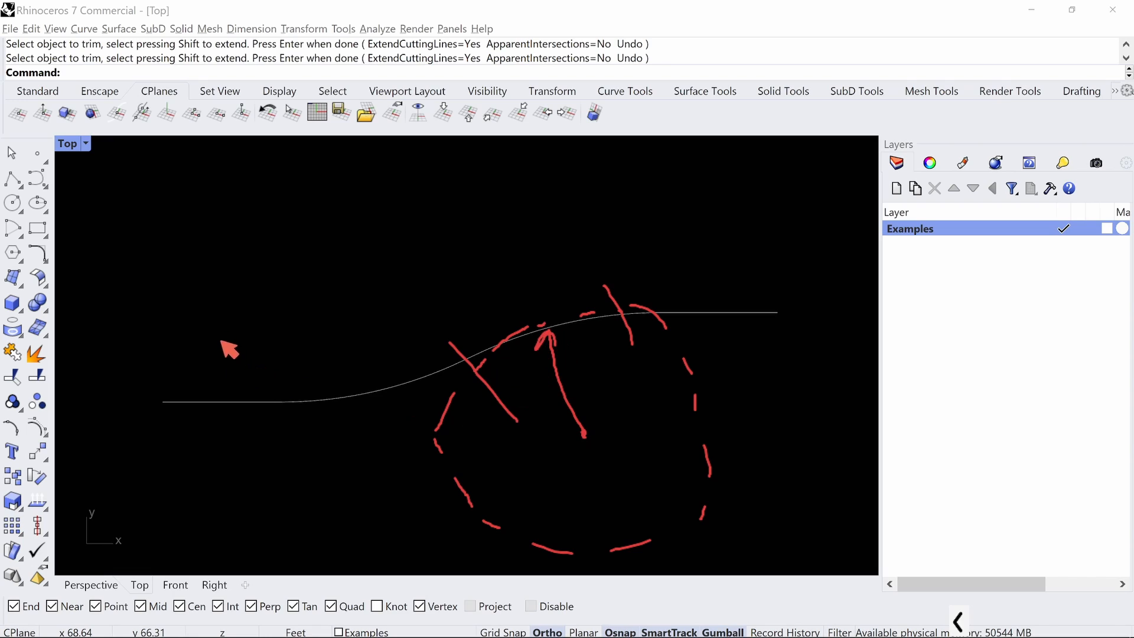
{"action": "mouse_move", "coordinate": [234, 296]}
{"action": "left_mouse_down"}
{"action": "mouse_move", "coordinate": [304, 407]}
{"action": "mouse_move", "coordinate": [425, 376]}
{"action": "mouse_move", "coordinate": [414, 245]}
{"action": "mouse_move", "coordinate": [292, 212]}
{"action": "mouse_move", "coordinate": [221, 270]}
{"action": "left_mouse_up"}
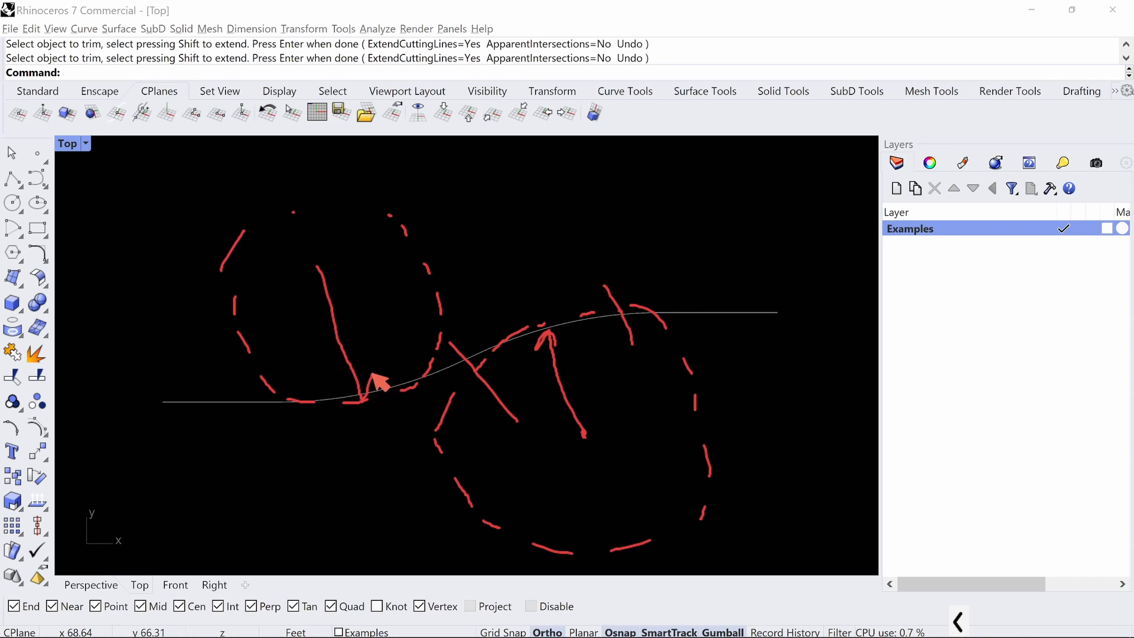
{"action": "key", "text": "Escape"}
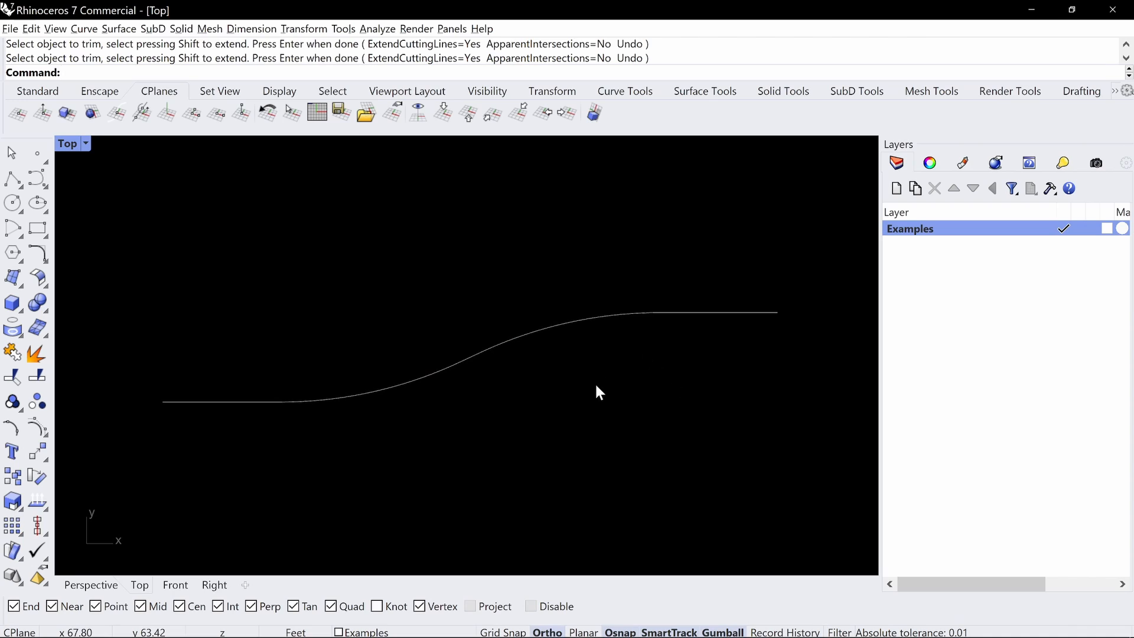
Undo the trim of the corner segments
{"action": "scroll", "coordinate": [596, 382], "scroll_direction": "down", "scroll_amount": 3}
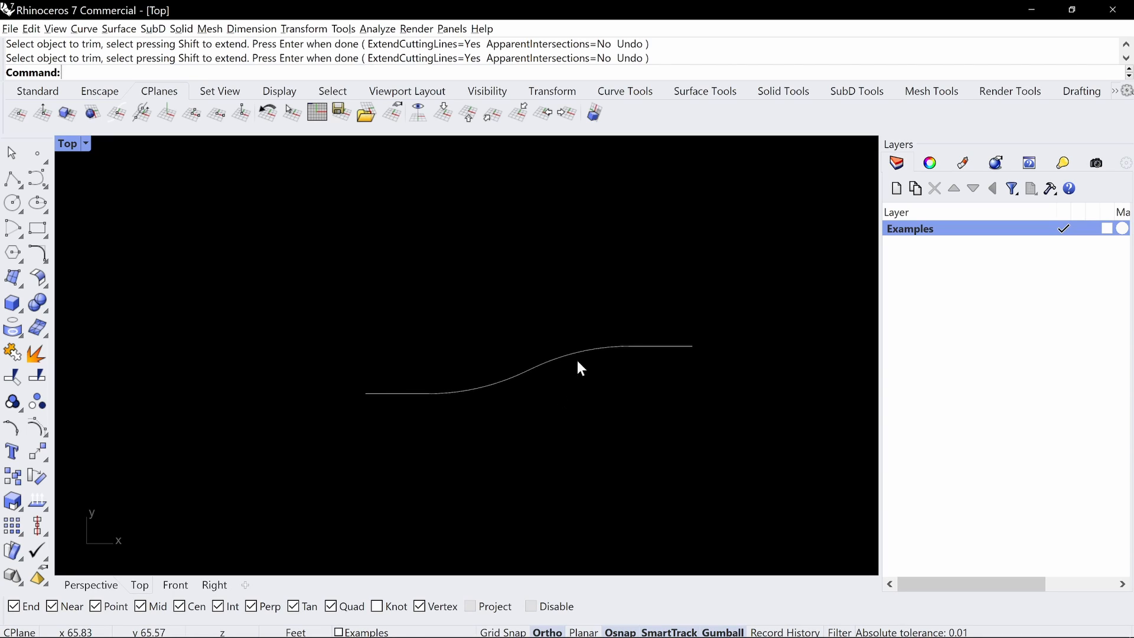
{"action": "key", "text": "ctrl+z"}
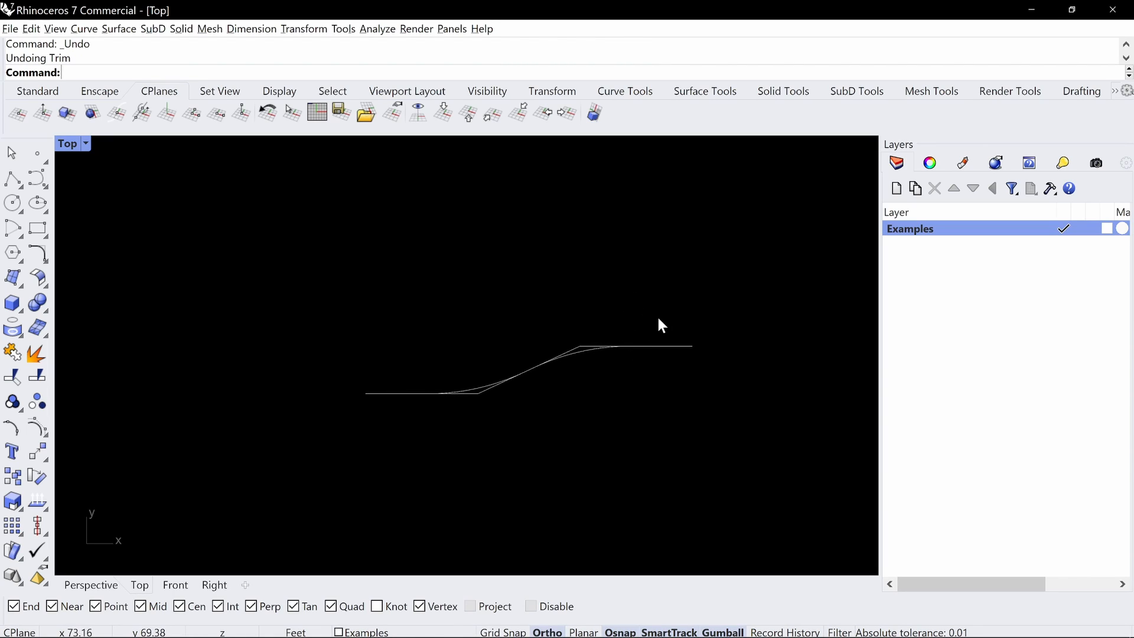
Copy all five curves of the filleted profile straight down below the original
{"action": "left_click_drag", "start_coordinate": [676, 301], "coordinate": [385, 440]}
{"action": "right_click_drag", "start_coordinate": [499, 354], "coordinate": [499, 292]}
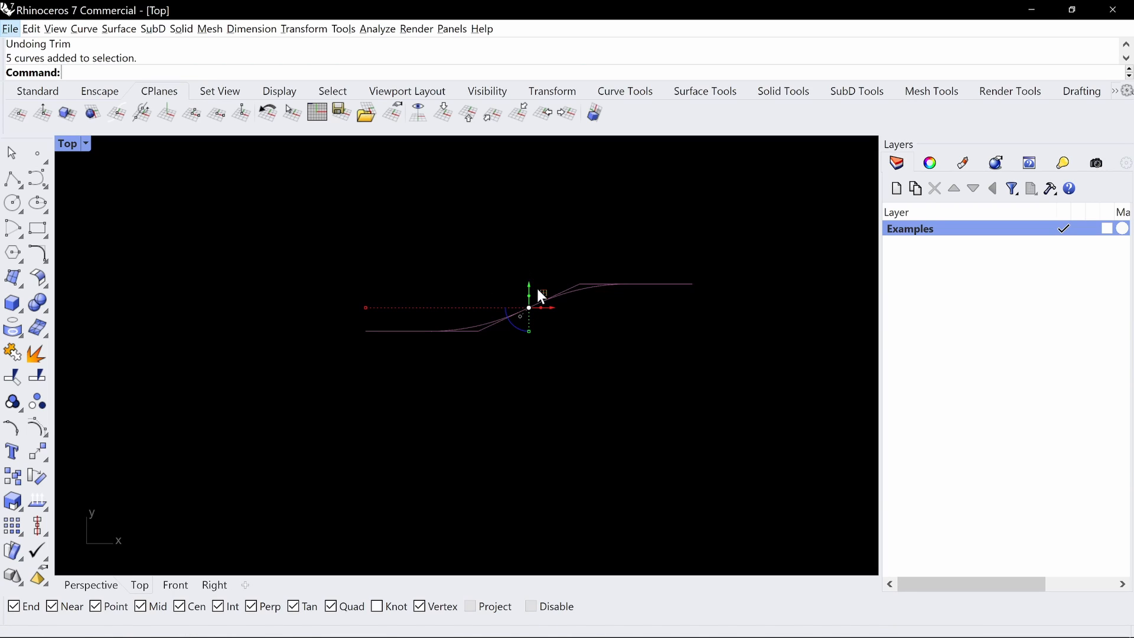
{"action": "left_click_drag", "start_coordinate": [529, 287], "coordinate": [529, 400]}
{"action": "key", "text": "Escape"}
Delete the fillet arcs from the lower copy, leaving only its three straight lines
{"action": "left_click", "coordinate": [458, 425]}
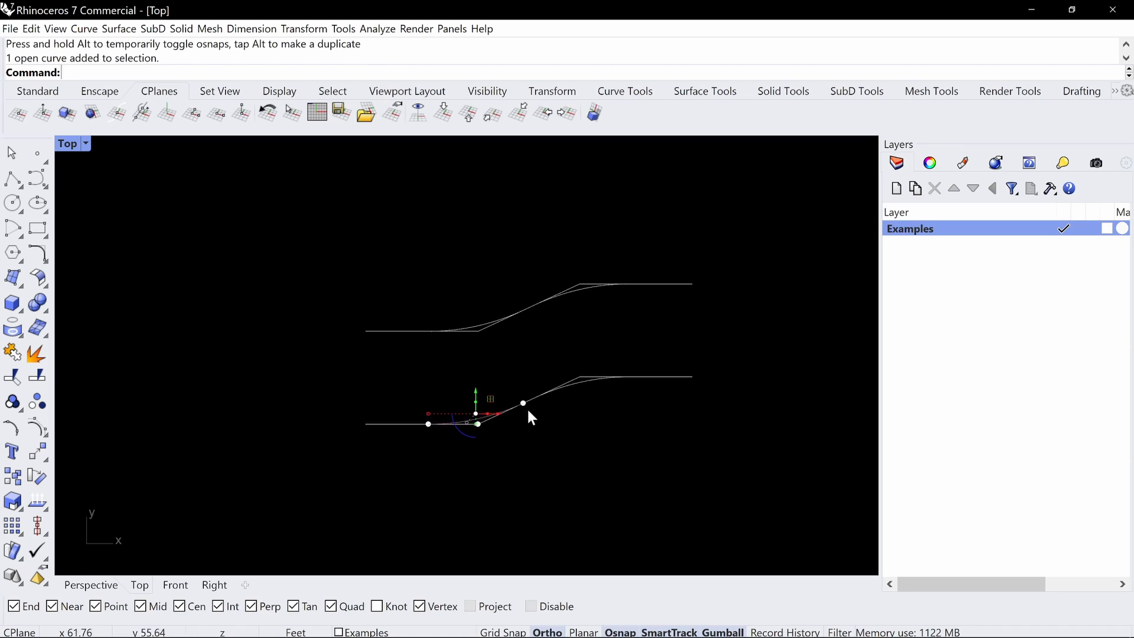
{"action": "key", "text": "Delete"}
{"action": "scroll", "coordinate": [573, 425], "scroll_direction": "up", "scroll_amount": 2}
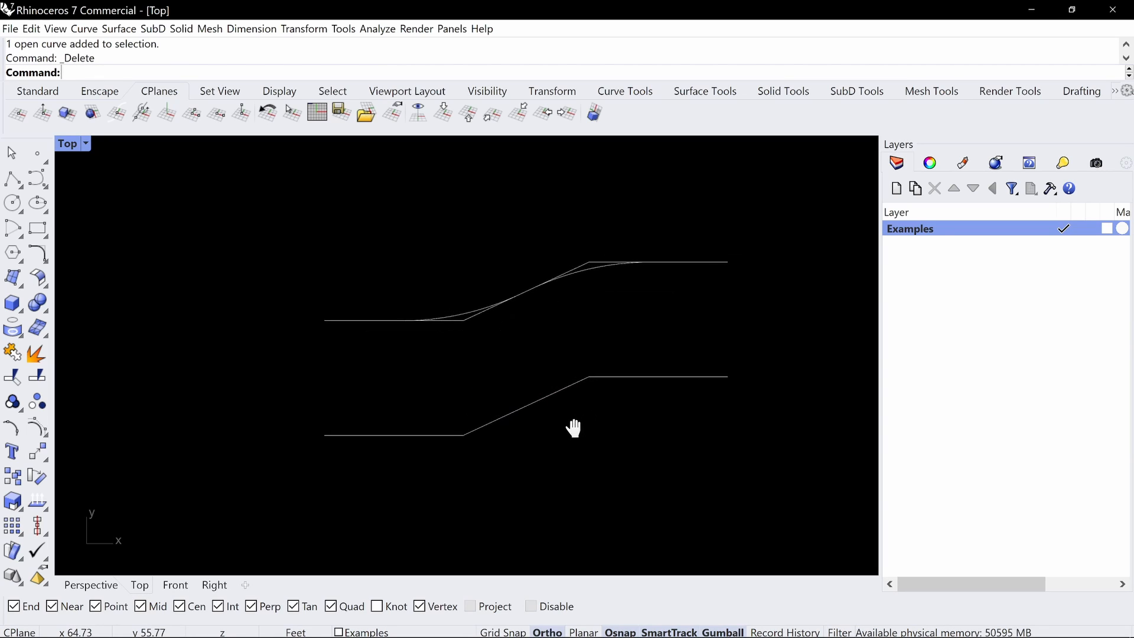
Draw an arc of about 16.7' radius tangent to the copy's lower horizontal line and its angled line
{"action": "type", "text": "arc"}
{"action": "key", "text": "Return"}
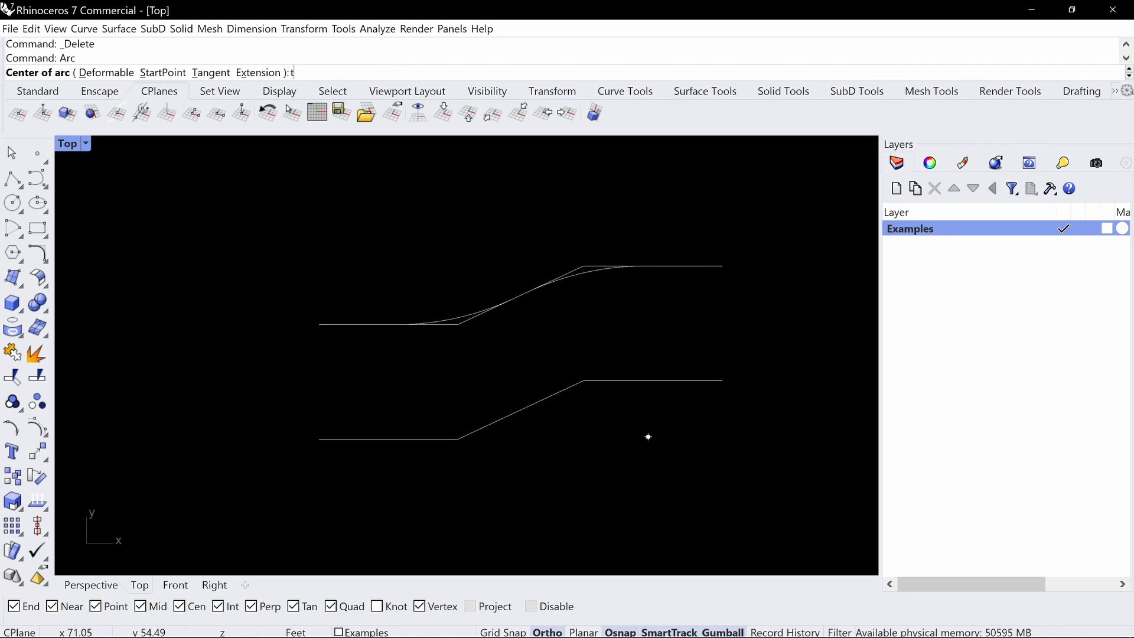
{"action": "type", "text": "t"}
{"action": "key", "text": "Return"}
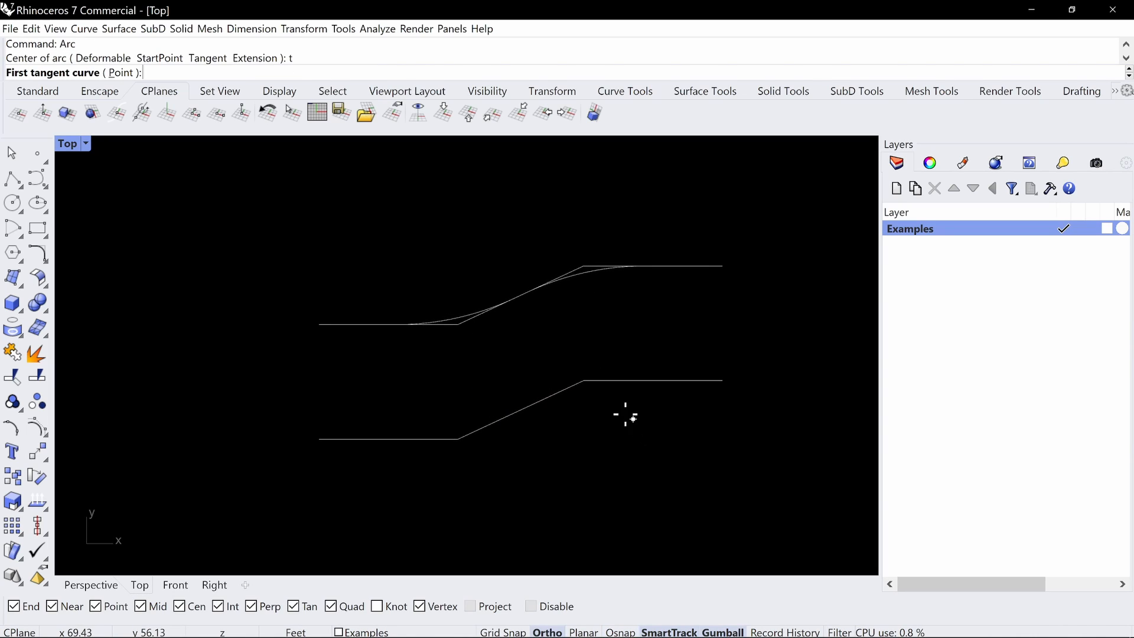
{"action": "left_click", "coordinate": [384, 438]}
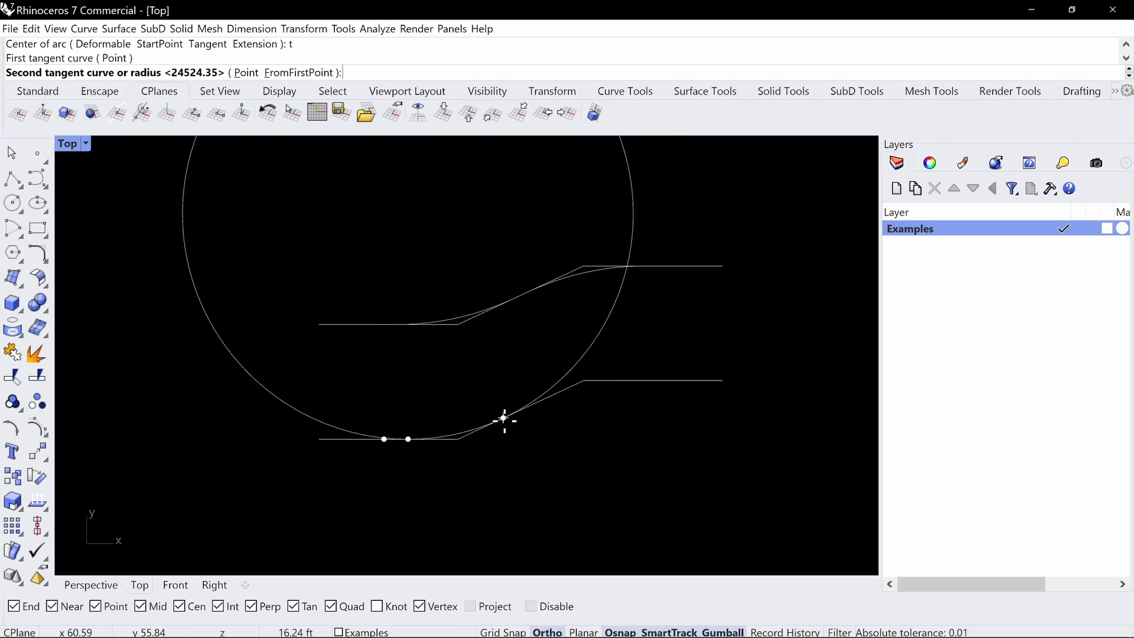
{"action": "left_click", "coordinate": [505, 420]}
{"action": "key", "text": "Return"}
{"action": "left_click", "coordinate": [463, 363]}
{"action": "key", "text": "Return"}
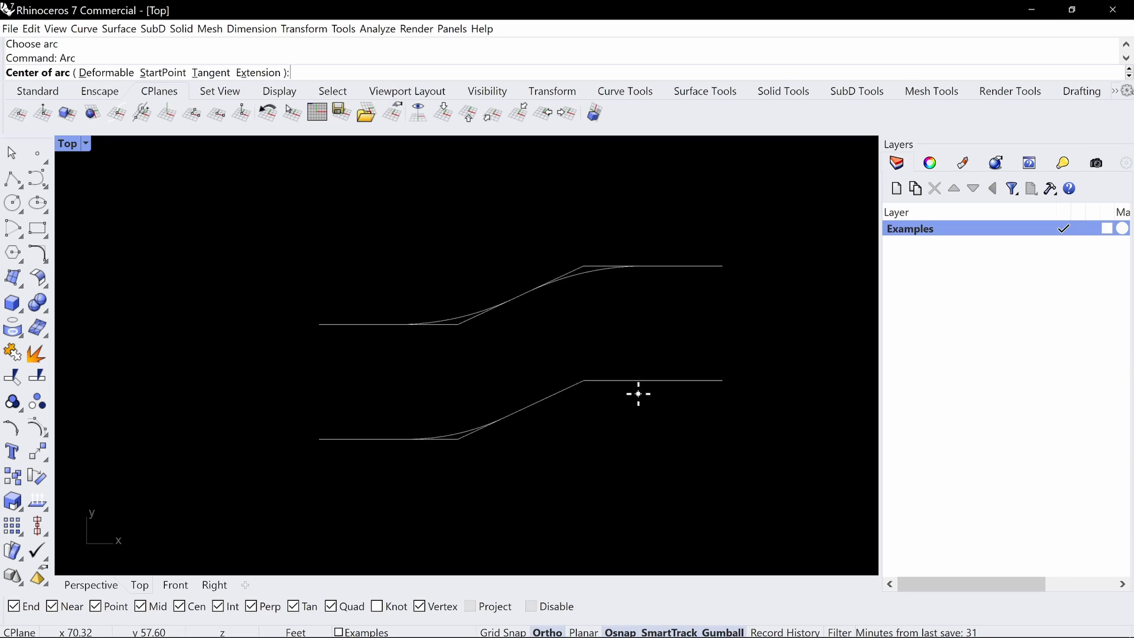
{"action": "left_click", "coordinate": [659, 380]}
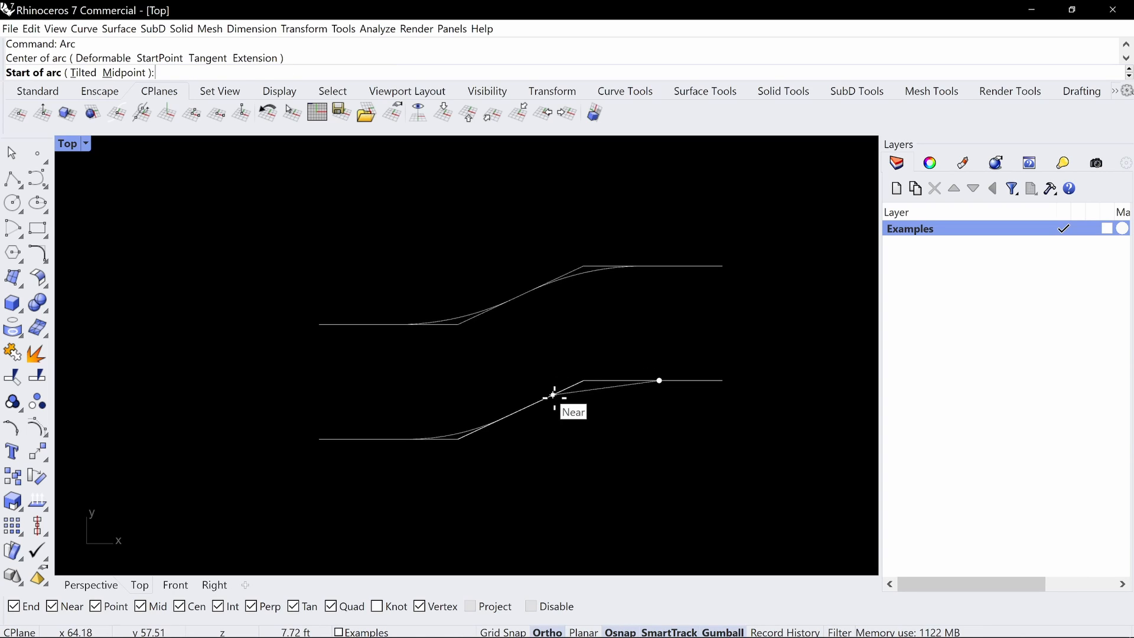
{"action": "key", "text": "Escape"}
Draw an arc of about 14.3' radius tangent to the copy's upper horizontal line and its angled line
{"action": "key", "text": "Return"}
{"action": "type", "text": "t"}
{"action": "key", "text": "Return"}
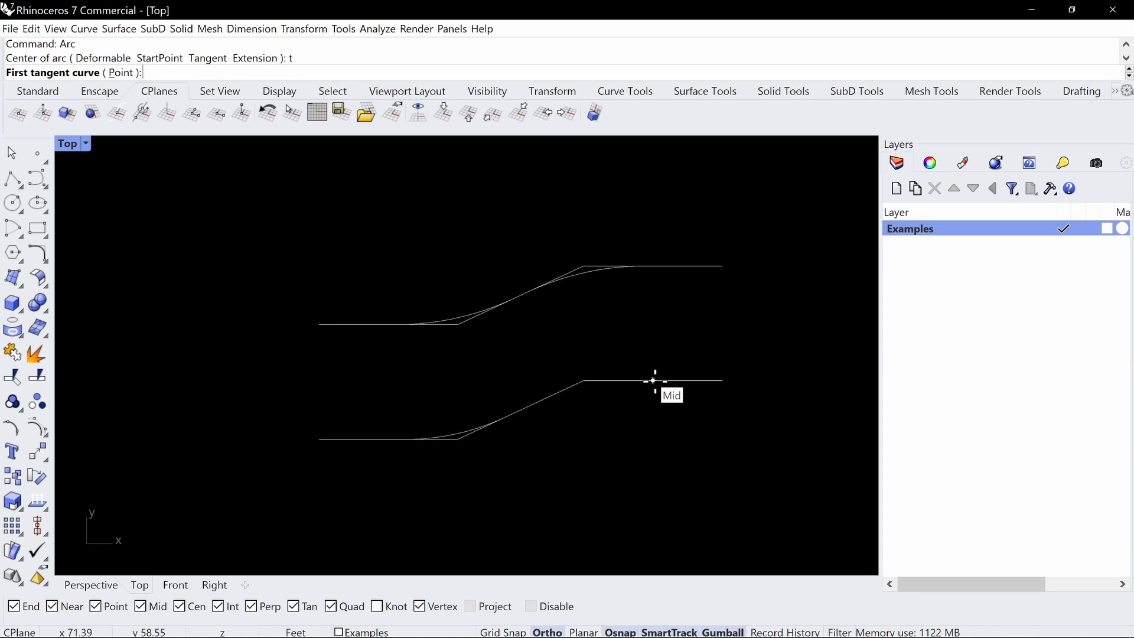
{"action": "left_click", "coordinate": [654, 380]}
{"action": "left_click", "coordinate": [544, 399]}
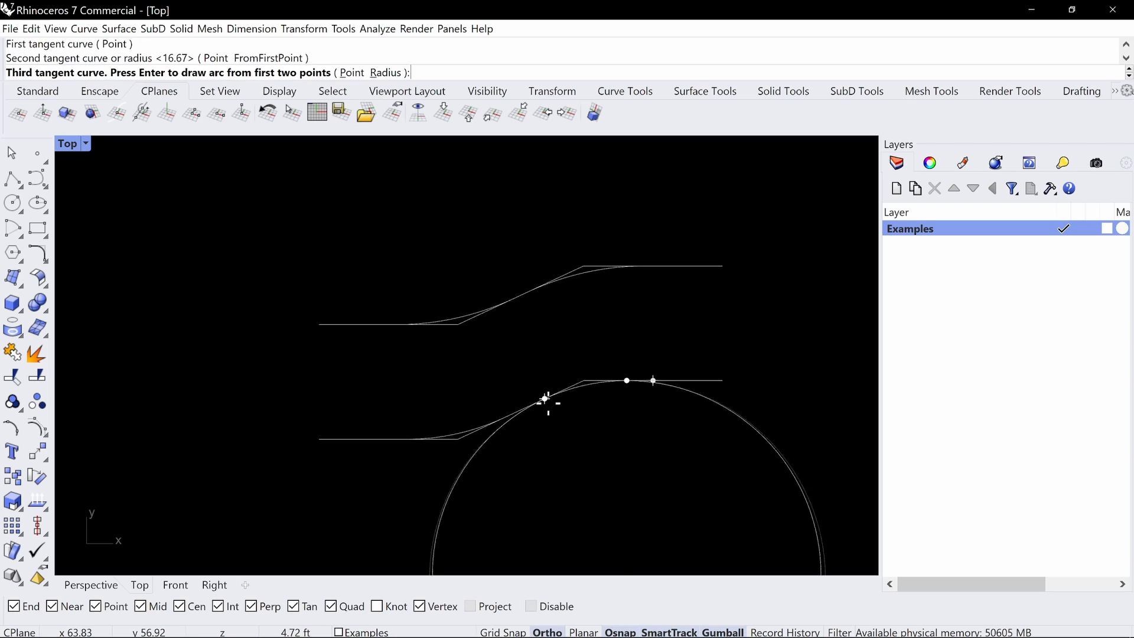
{"action": "key", "text": "Return"}
{"action": "left_click", "coordinate": [582, 407]}
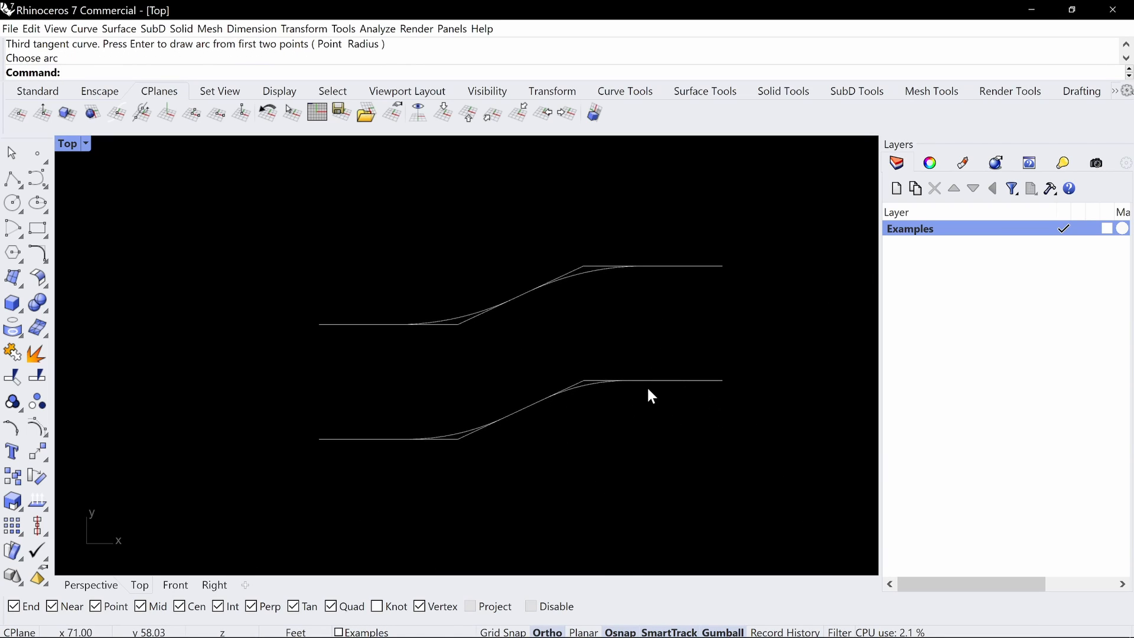
Copy the five curves of the tangent-arc profile straight down to make a third profile
{"action": "right_click_drag", "start_coordinate": [638, 377], "coordinate": [646, 337]}
{"action": "left_click_drag", "start_coordinate": [666, 299], "coordinate": [375, 447]}
{"action": "scroll", "coordinate": [490, 456], "scroll_direction": "down", "scroll_amount": 2}
{"action": "right_click_drag", "start_coordinate": [490, 456], "coordinate": [501, 360]}
{"action": "key", "text": "alt"}
{"action": "left_click_drag", "start_coordinate": [517, 271], "coordinate": [518, 430]}
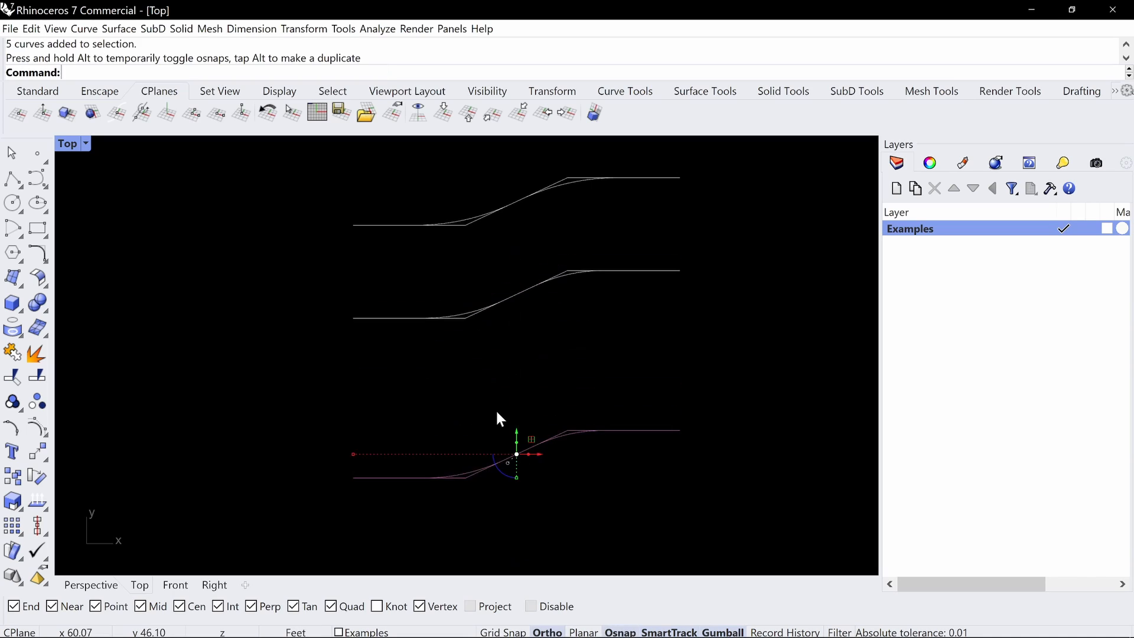
{"action": "left_click", "coordinate": [495, 408]}
Delete both tangent arcs from the third profile, leaving only its straight lines
{"action": "left_click", "coordinate": [466, 477]}
{"action": "key", "text": "Delete"}
{"action": "left_click", "coordinate": [568, 436]}
{"action": "key", "text": "Delete"}
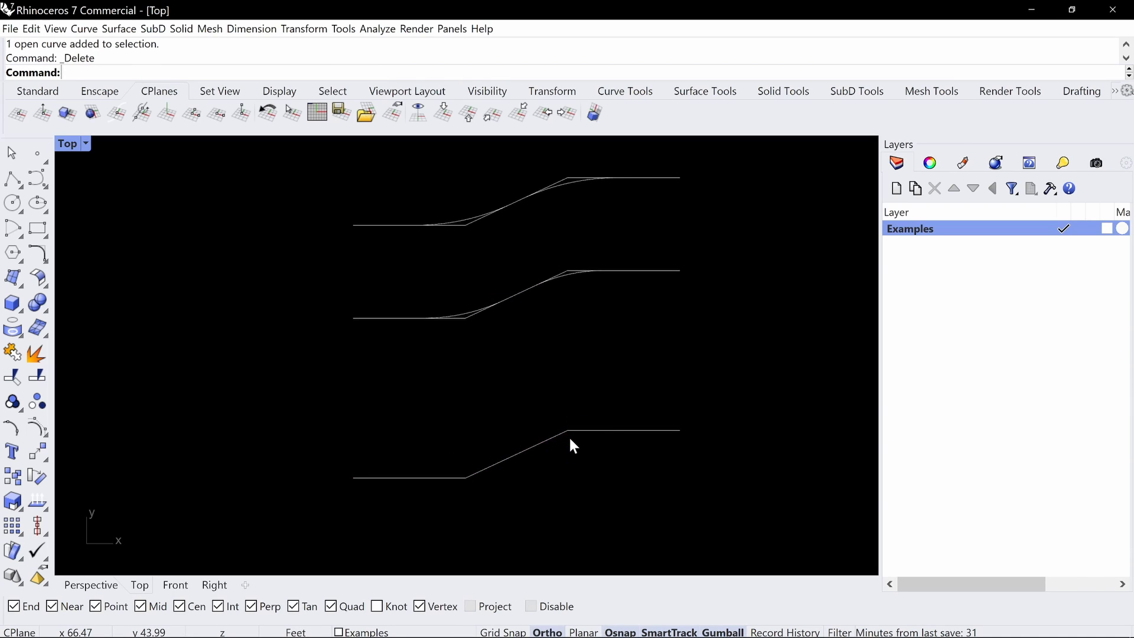
Draw an arc of about 15' radius tangent to the third profile's lower horizontal line and its angled line
{"action": "type", "text": "Arcv"}
{"action": "key", "text": "Return"}
{"action": "type", "text": "Arc"}
{"action": "key", "text": "Return"}
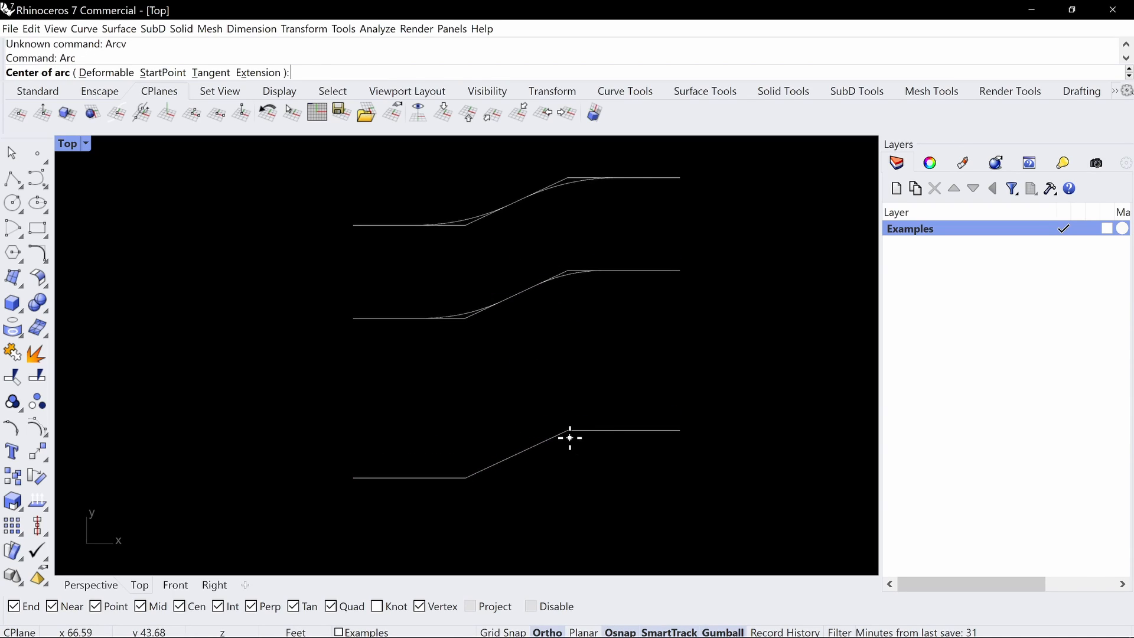
{"action": "type", "text": "t"}
{"action": "key", "text": "Return"}
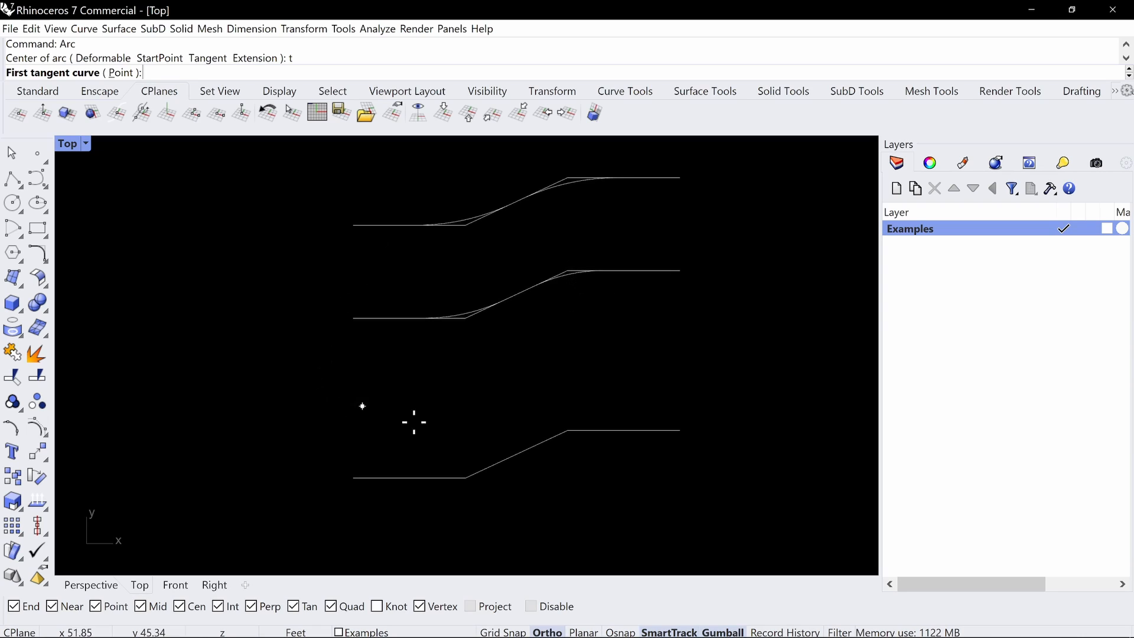
{"action": "left_click", "coordinate": [395, 479]}
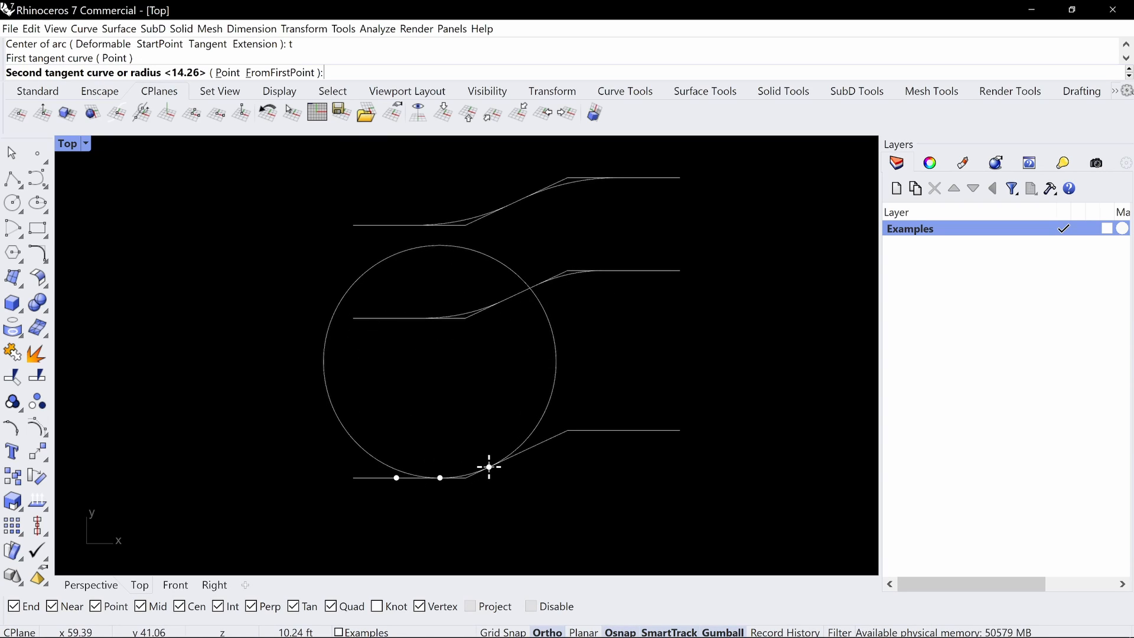
{"action": "left_click", "coordinate": [499, 463]}
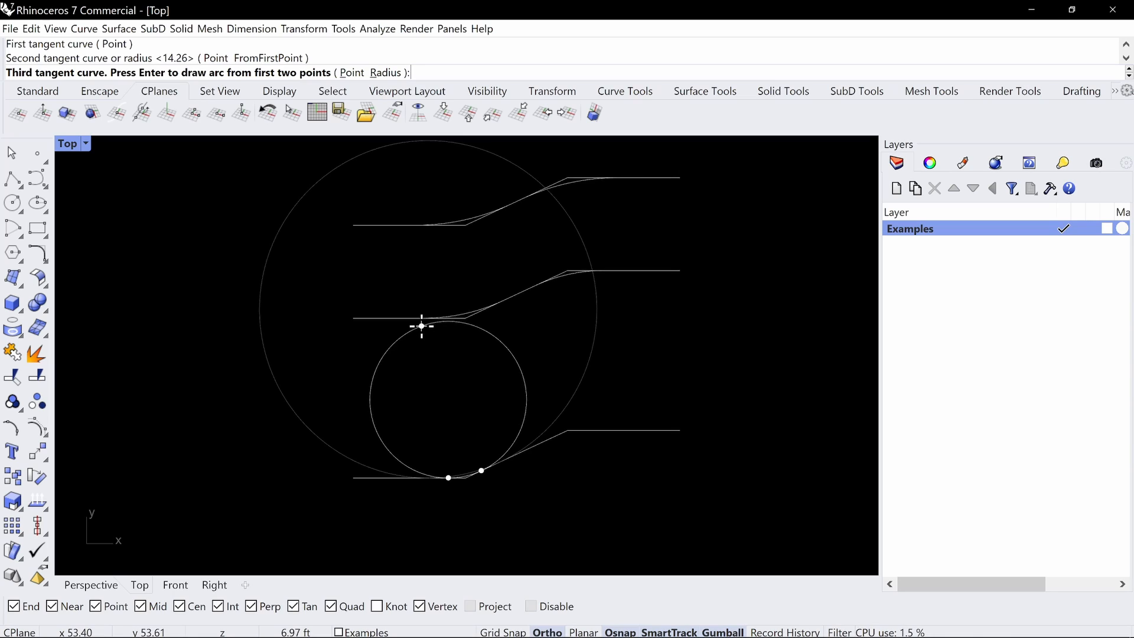
{"action": "key", "text": "Return"}
{"action": "left_click", "coordinate": [415, 409]}
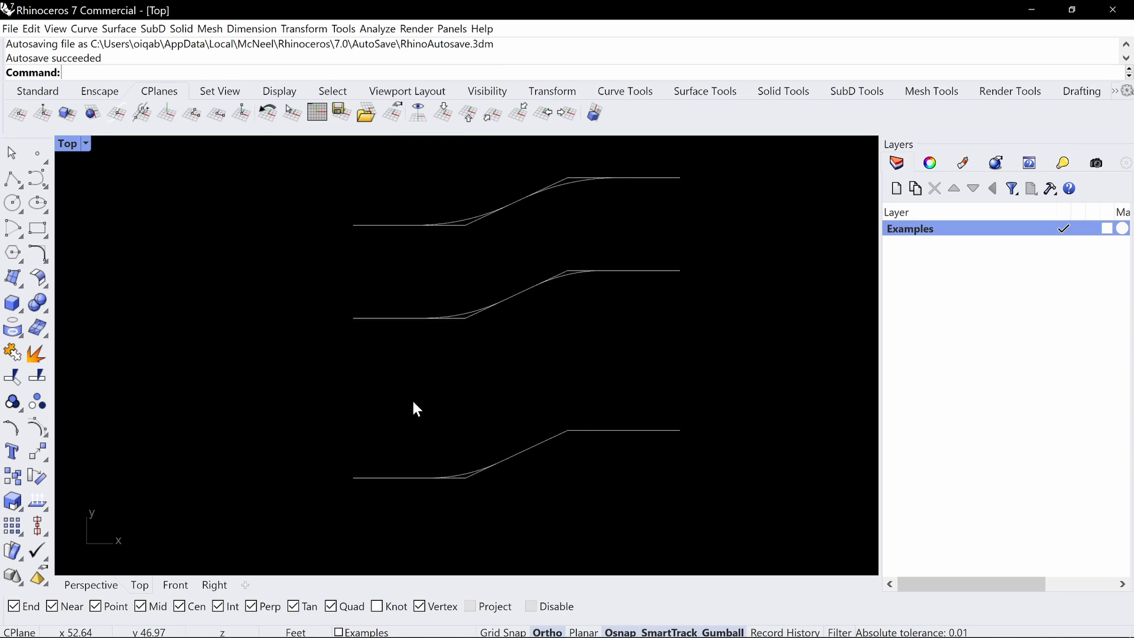
Draw a larger arc tangent to the third profile's angled line and upper horizontal line, and inspect the gap between both arcs
{"action": "key", "text": "Return"}
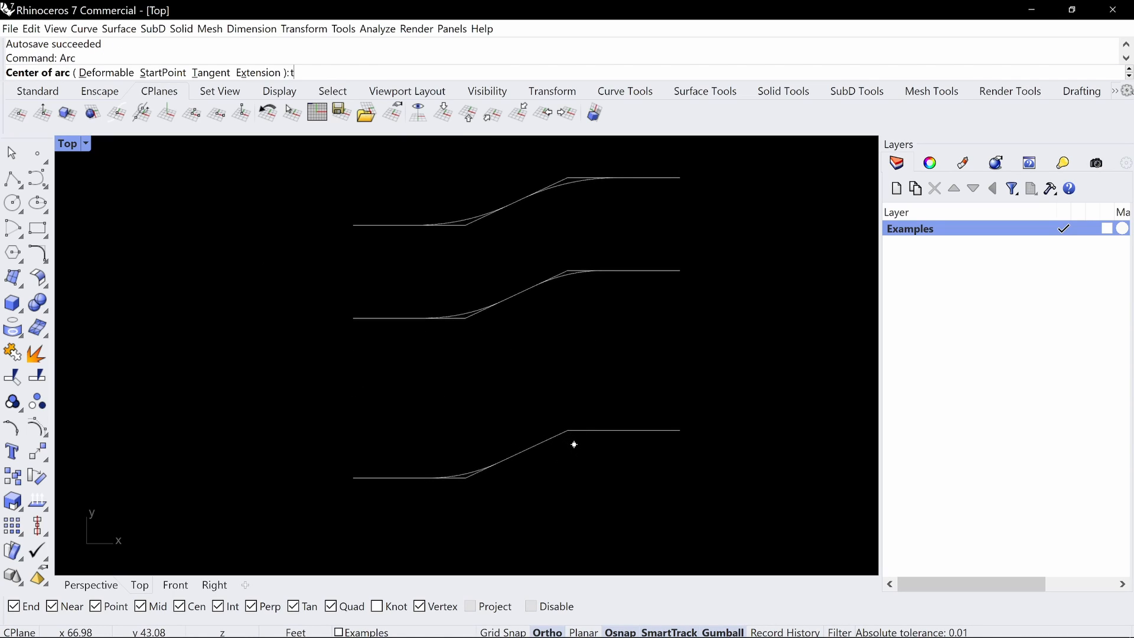
{"action": "key", "text": "Return"}
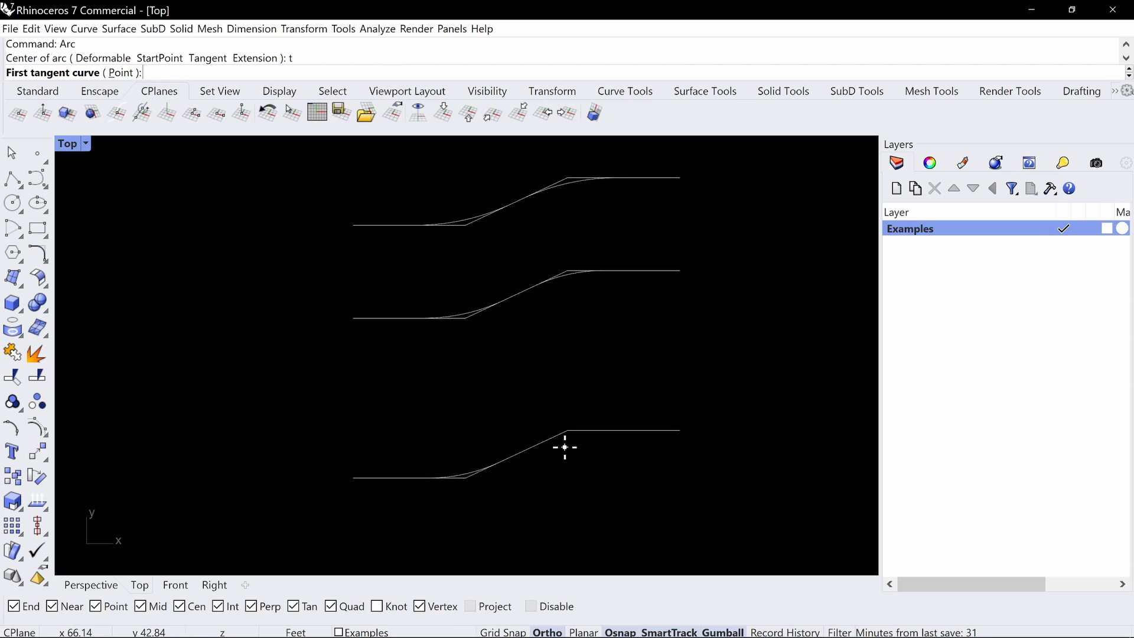
{"action": "left_click", "coordinate": [545, 442]}
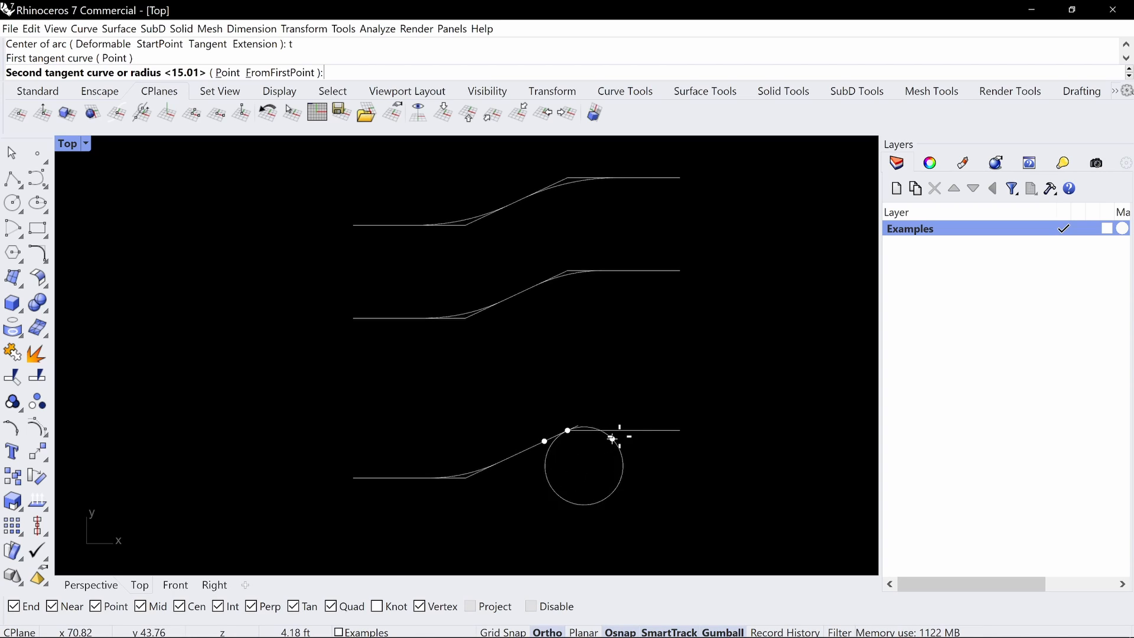
{"action": "left_click", "coordinate": [631, 430]}
{"action": "key", "text": "Return"}
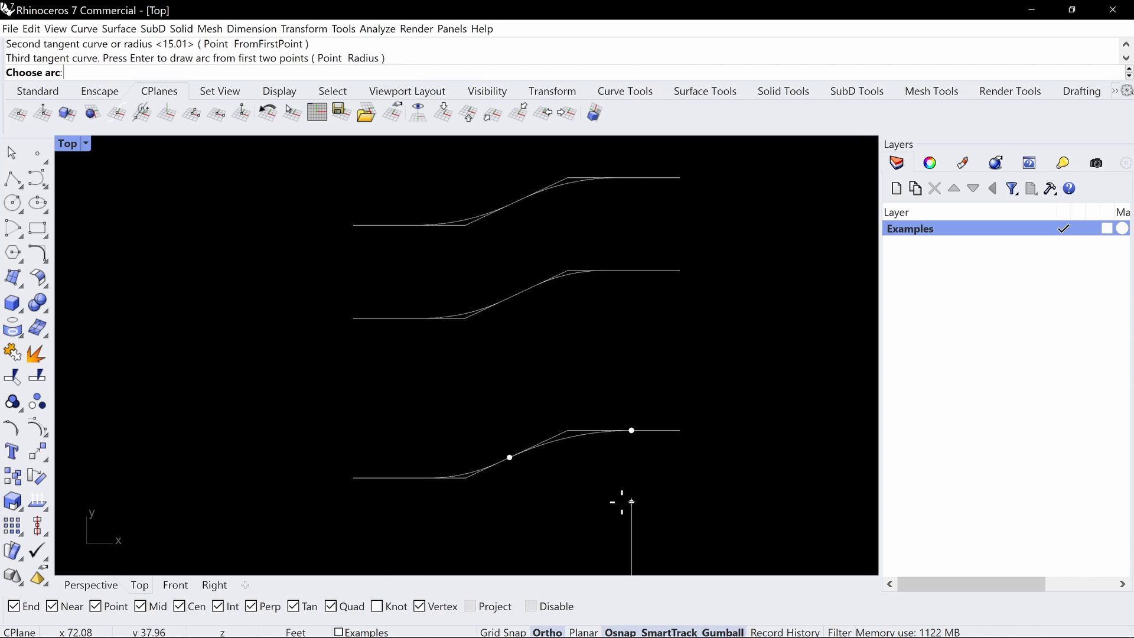
{"action": "left_click", "coordinate": [612, 496]}
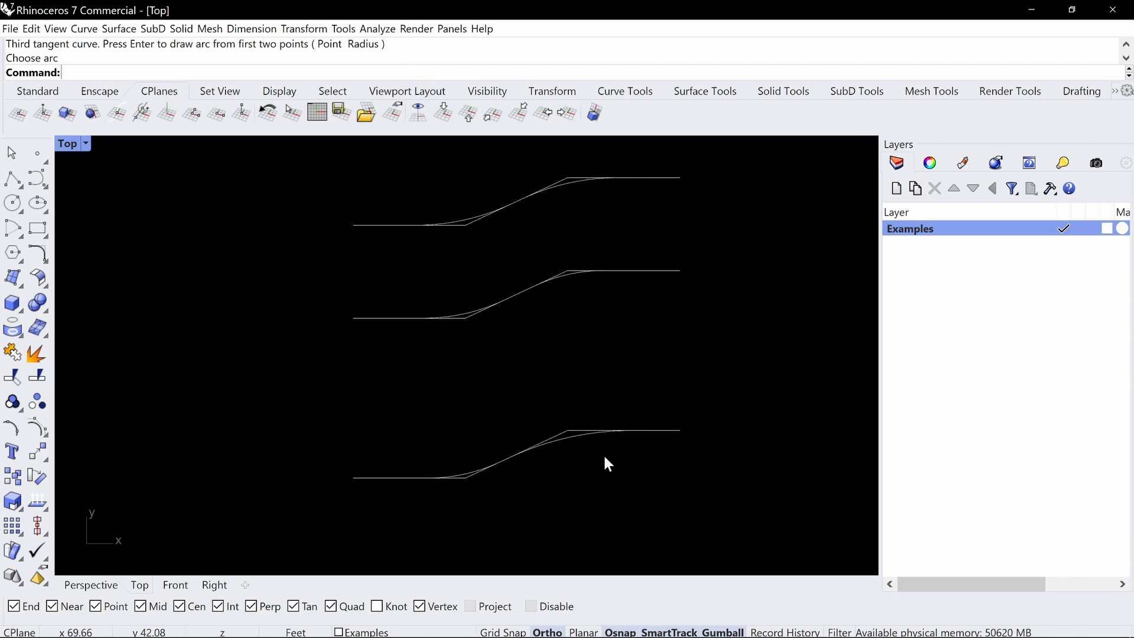
{"action": "left_click", "coordinate": [483, 473]}
{"action": "left_click", "coordinate": [544, 446]}
{"action": "scroll", "coordinate": [519, 459], "scroll_direction": "up", "scroll_amount": 5}
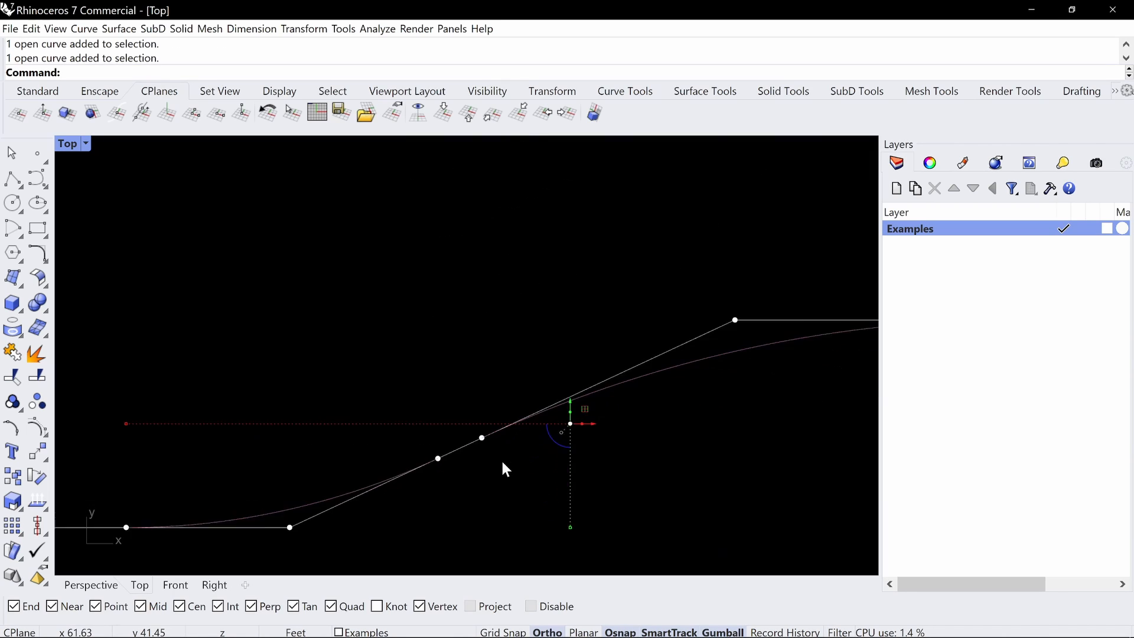
{"action": "scroll", "coordinate": [495, 448], "scroll_direction": "up", "scroll_amount": 3}
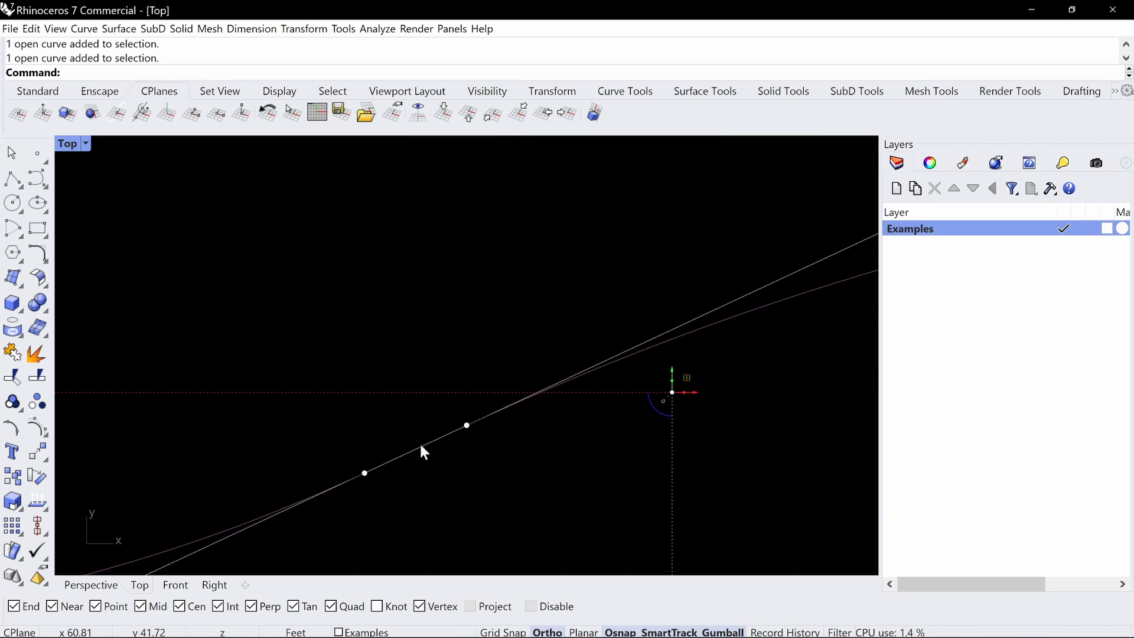
{"action": "scroll", "coordinate": [414, 455], "scroll_direction": "down", "scroll_amount": 6}
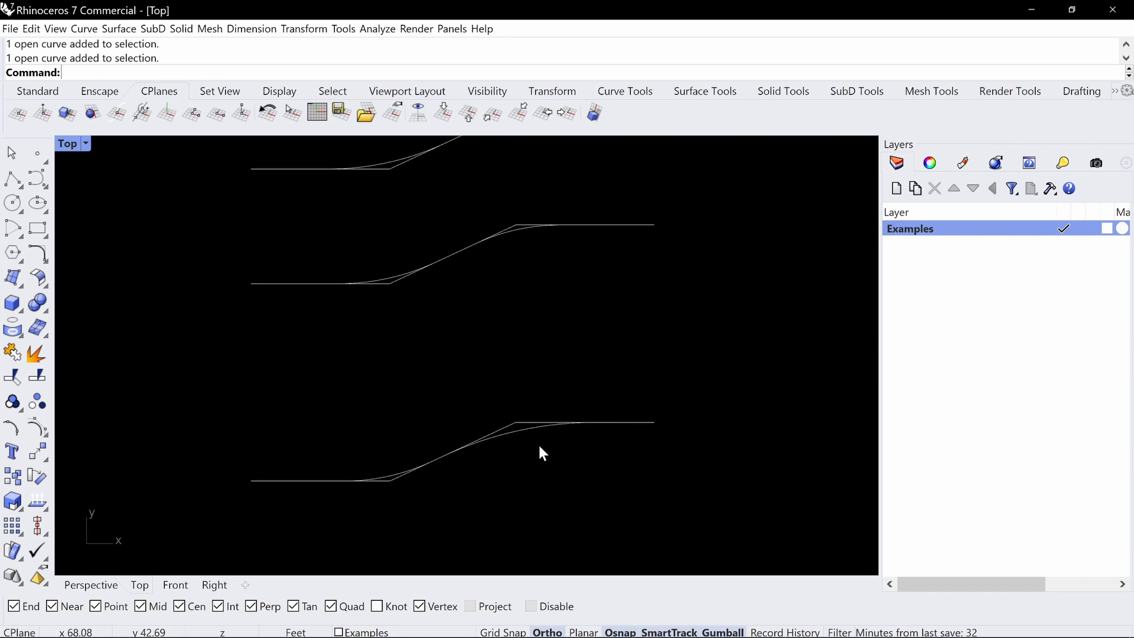
Trim the straight corner segments outside both arcs of the third profile, using its own curves as cutting objects
{"action": "type", "text": "trim"}
{"action": "key", "text": "Return"}
{"action": "left_click_drag", "start_coordinate": [688, 349], "coordinate": [275, 496]}
{"action": "key", "text": "Return"}
{"action": "left_click", "coordinate": [528, 421]}
{"action": "left_click", "coordinate": [517, 419]}
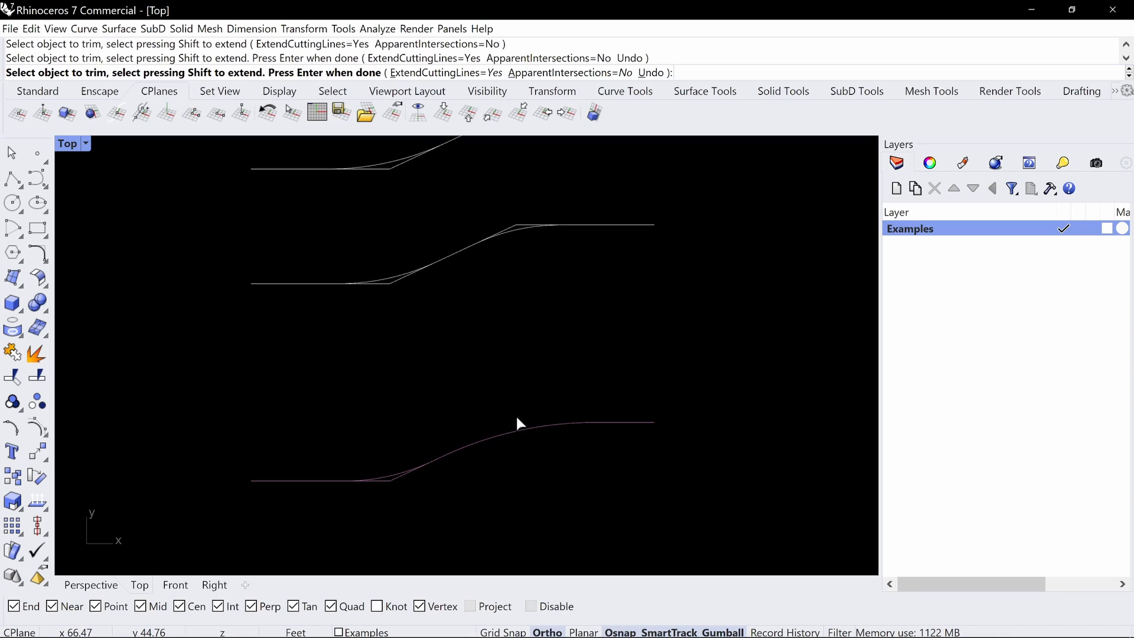
{"action": "scroll", "coordinate": [398, 484], "scroll_direction": "up", "scroll_amount": 2}
{"action": "left_click", "coordinate": [388, 479]}
{"action": "key", "text": "Return"}
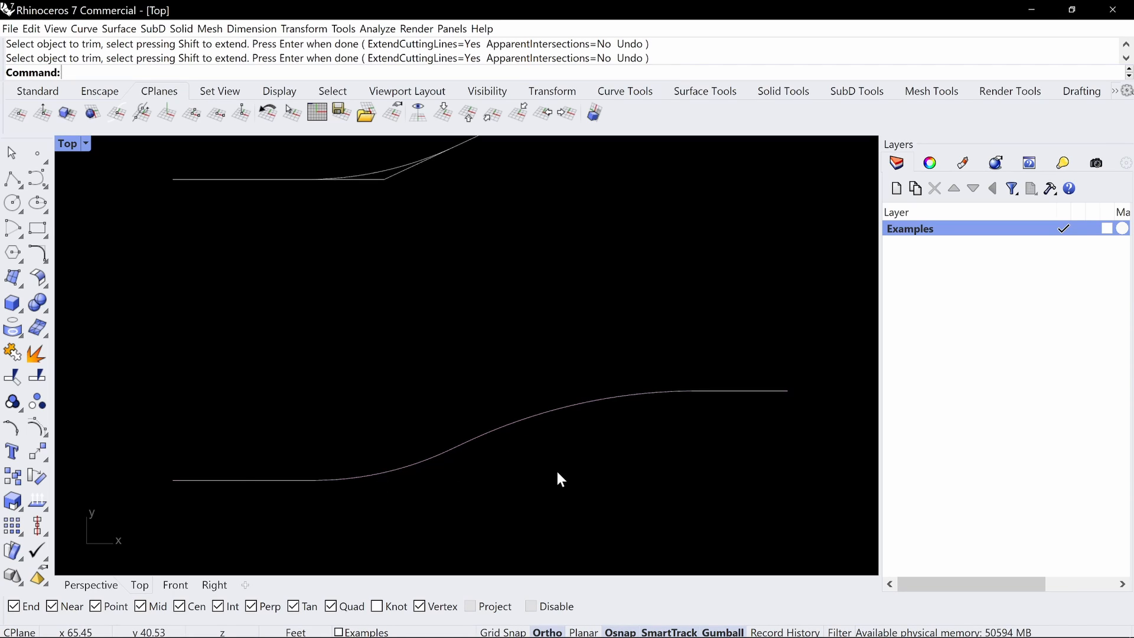
Trim the straight corner segments outside both arcs of the first (uppermost) profile, using its own curves as cutting objects
{"action": "scroll", "coordinate": [559, 468], "scroll_direction": "down", "scroll_amount": 8}
{"action": "right_click_drag", "start_coordinate": [696, 462], "coordinate": [680, 425]}
{"action": "right_click_drag", "start_coordinate": [697, 313], "coordinate": [684, 341]}
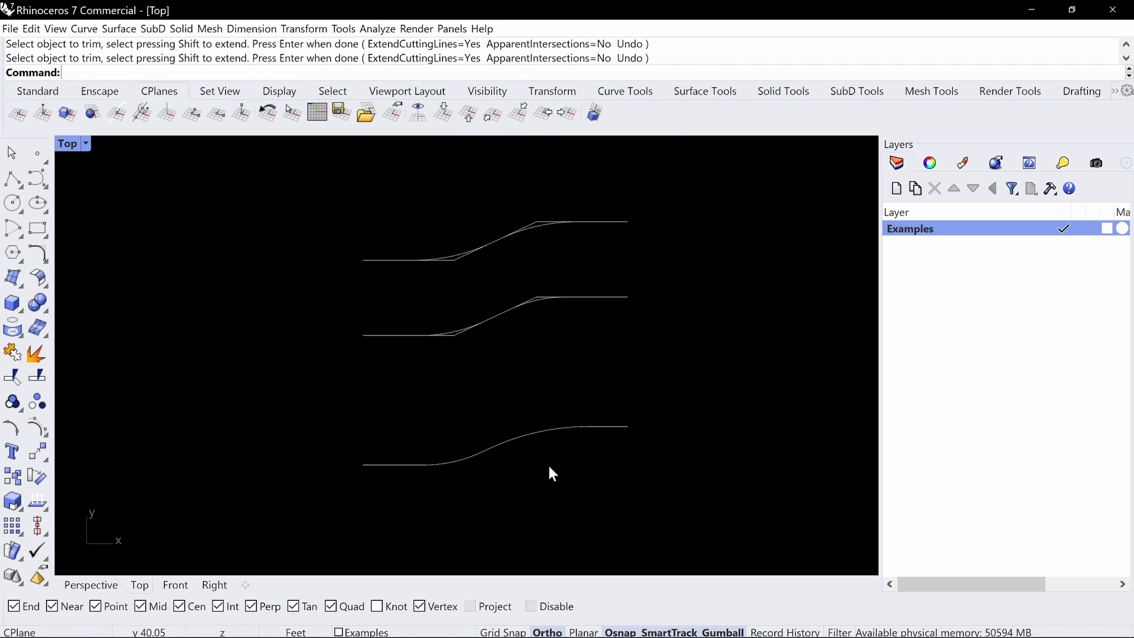
{"action": "scroll", "coordinate": [523, 220], "scroll_direction": "up", "scroll_amount": 3}
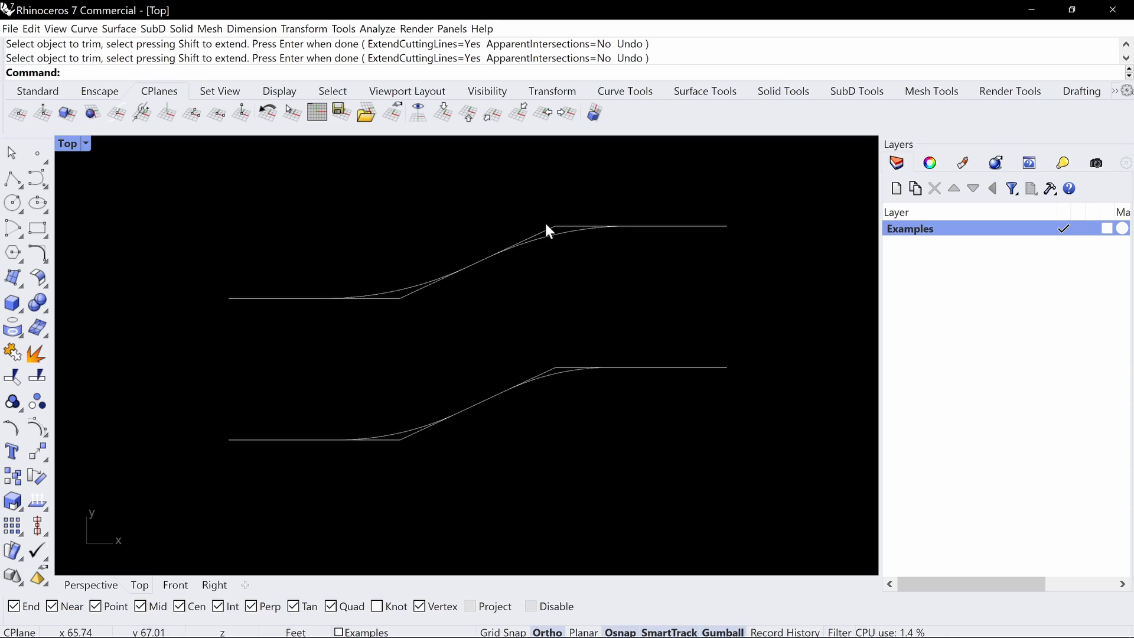
{"action": "key", "text": "Return"}
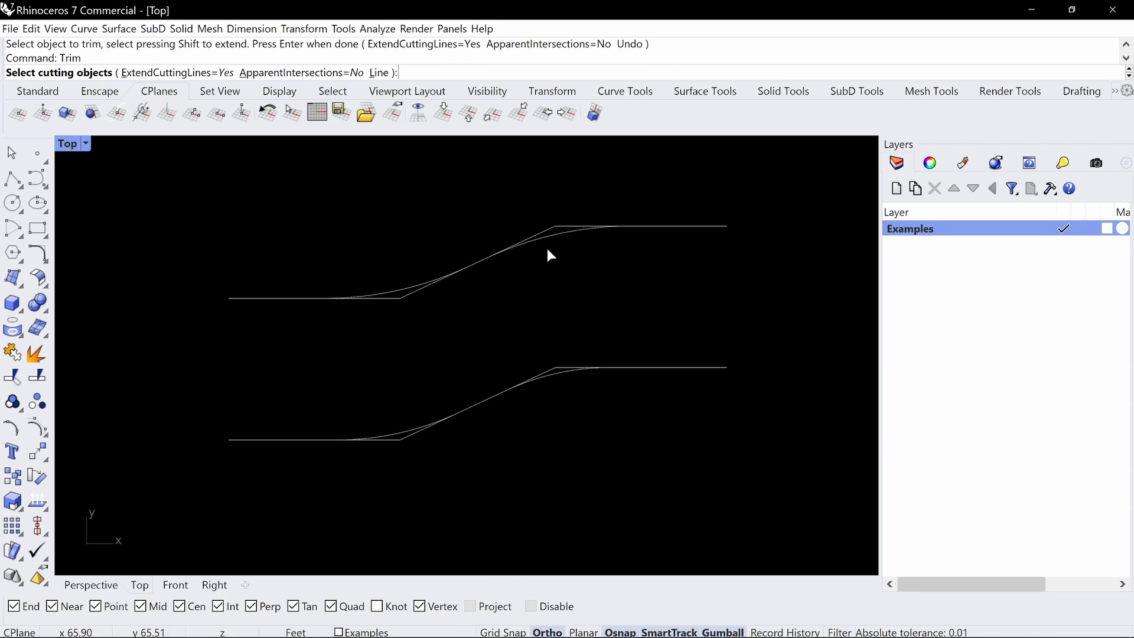
{"action": "scroll", "coordinate": [547, 248], "scroll_direction": "down", "scroll_amount": 2}
{"action": "left_click_drag", "start_coordinate": [652, 185], "coordinate": [353, 311]}
{"action": "key", "text": "Return"}
{"action": "scroll", "coordinate": [590, 221], "scroll_direction": "up", "scroll_amount": 2}
{"action": "left_click", "coordinate": [537, 243]}
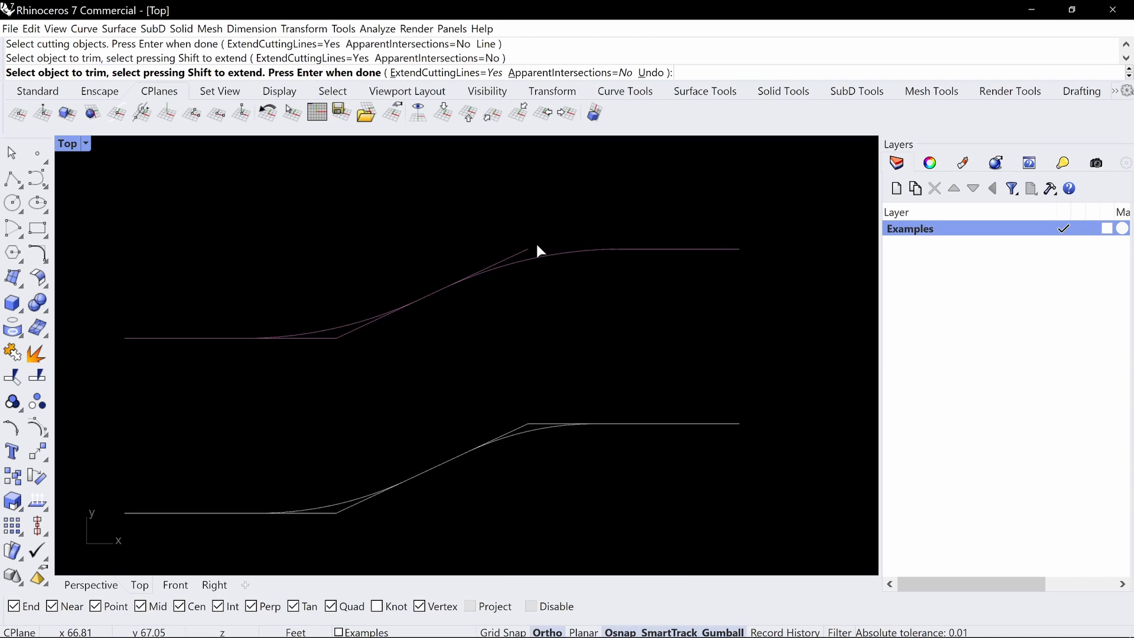
{"action": "left_click", "coordinate": [345, 335]}
{"action": "key", "text": "Return"}
Delete all curves of the untrimmed middle profile
{"action": "scroll", "coordinate": [349, 338], "scroll_direction": "down", "scroll_amount": 2}
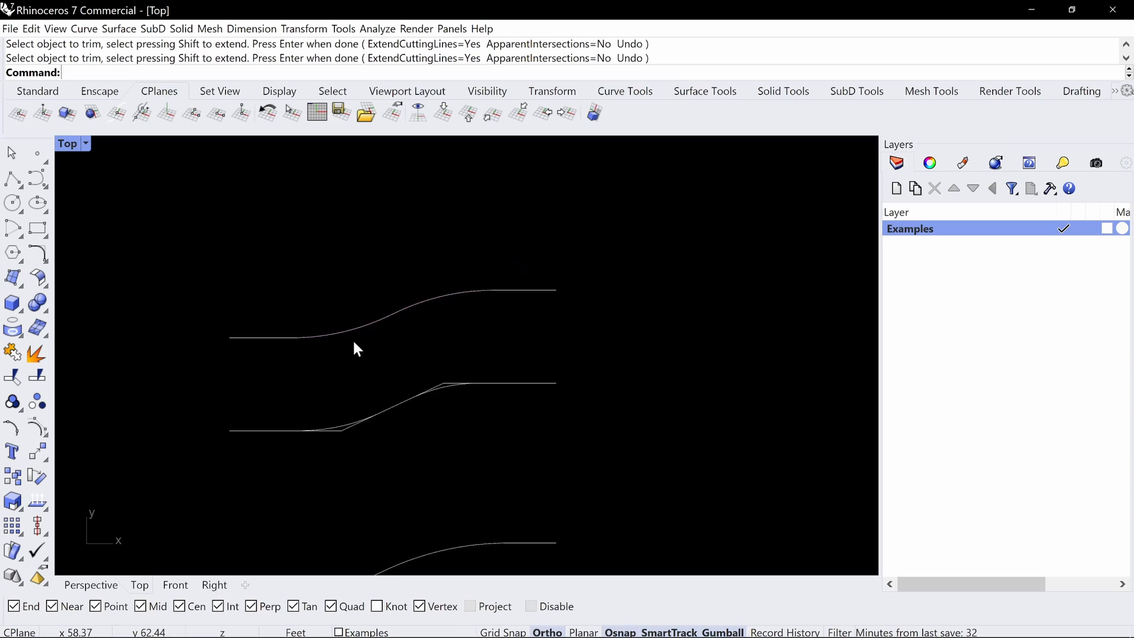
{"action": "left_click_drag", "start_coordinate": [510, 481], "coordinate": [298, 381]}
{"action": "key", "text": "Delete"}
Move the five curves of the upper trimmed profile straight down, close above the lower trimmed profile
{"action": "scroll", "coordinate": [381, 341], "scroll_direction": "down", "scroll_amount": 6}
{"action": "right_click_drag", "start_coordinate": [498, 377], "coordinate": [552, 315]}
{"action": "left_click_drag", "start_coordinate": [567, 235], "coordinate": [298, 312]}
{"action": "left_click_drag", "start_coordinate": [440, 242], "coordinate": [450, 355]}
{"action": "key", "text": "Escape"}
{"action": "scroll", "coordinate": [484, 401], "scroll_direction": "up", "scroll_amount": 2}
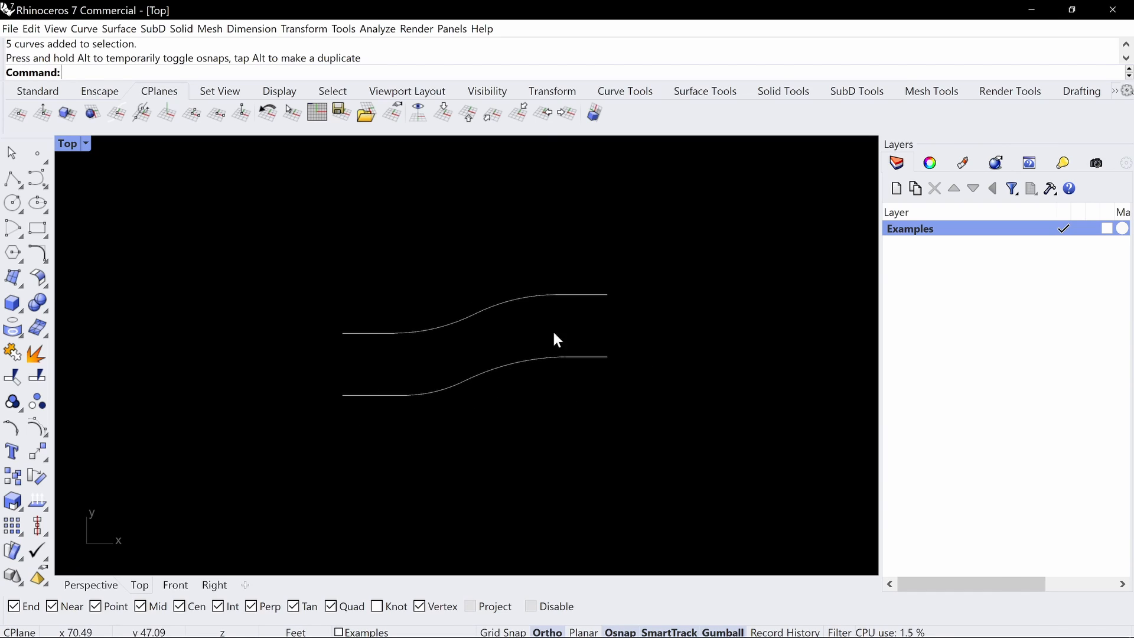
Join the ten curves of both trimmed profiles into two continuous open curves
{"action": "scroll", "coordinate": [659, 264], "scroll_direction": "down", "scroll_amount": 2}
{"action": "right_click_drag", "start_coordinate": [667, 275], "coordinate": [651, 313]}
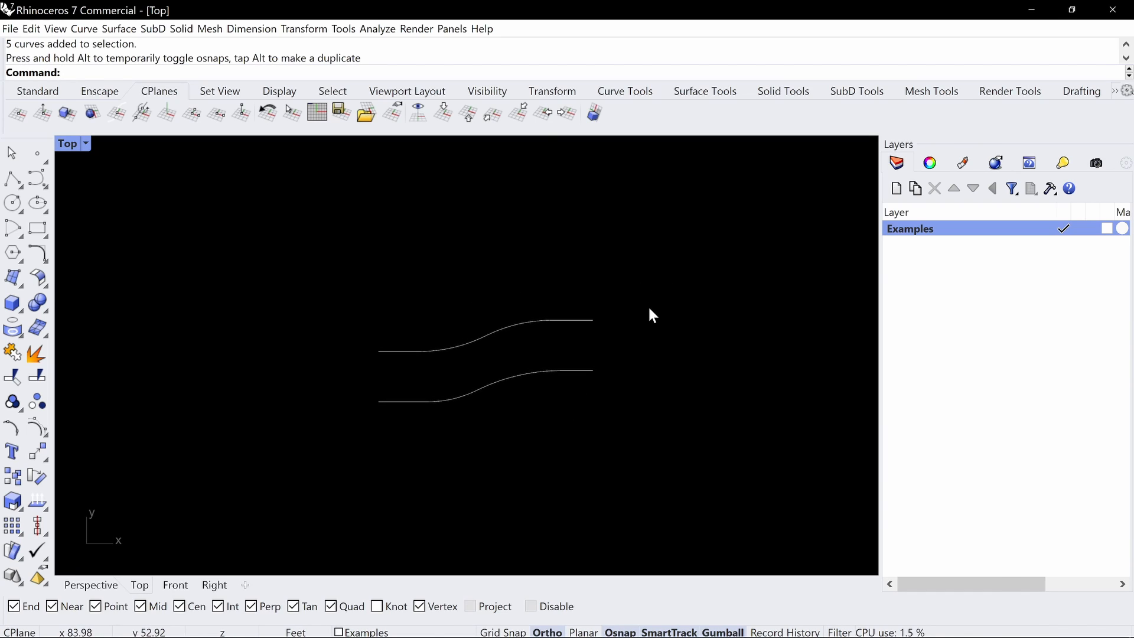
{"action": "scroll", "coordinate": [658, 302], "scroll_direction": "down", "scroll_amount": 3}
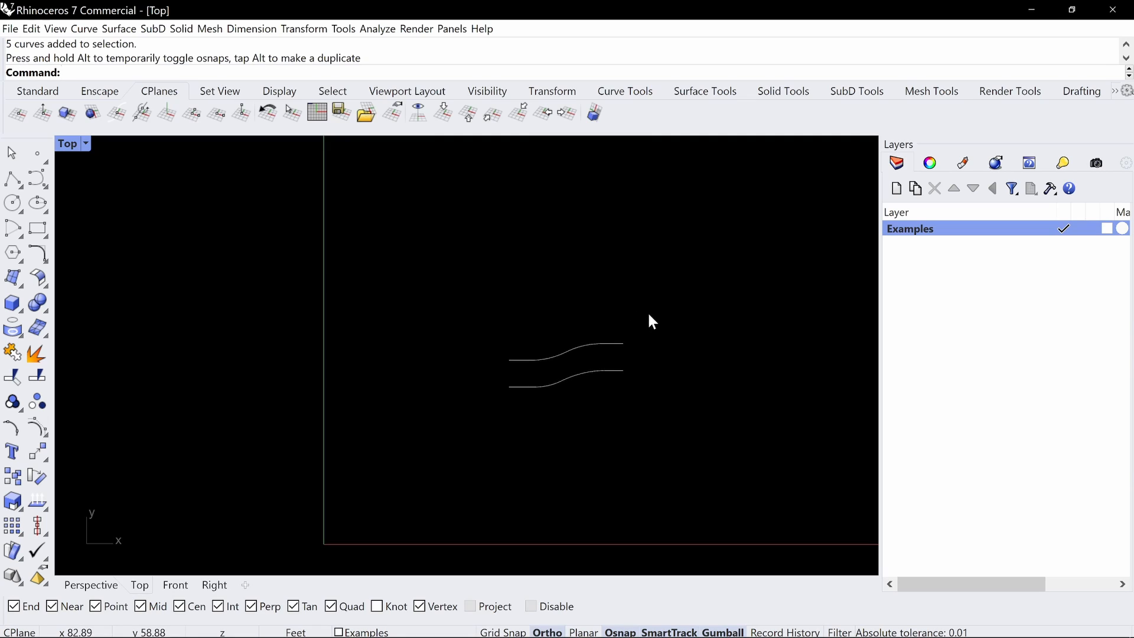
{"action": "left_click_drag", "start_coordinate": [650, 312], "coordinate": [511, 388]}
{"action": "key", "text": "ctrl+j"}
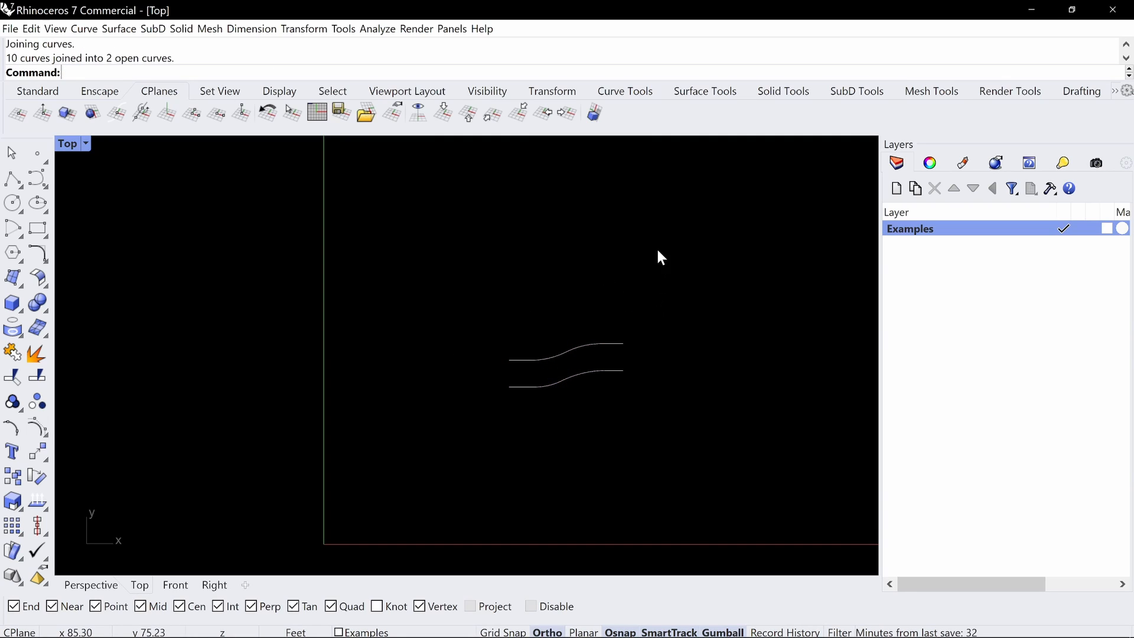
{"action": "right_click_drag", "start_coordinate": [658, 252], "coordinate": [495, 342]}
{"action": "scroll", "coordinate": [512, 342], "scroll_direction": "down", "scroll_amount": 3}
{"action": "mouse_move", "coordinate": [508, 360]}
{"action": "right_mouse_down"}
{"action": "mouse_move", "coordinate": [526, 347]}
{"action": "mouse_move", "coordinate": [538, 301]}
{"action": "mouse_move", "coordinate": [508, 341]}
{"action": "right_mouse_up"}
{"action": "scroll", "coordinate": [469, 335], "scroll_direction": "up", "scroll_amount": 5}
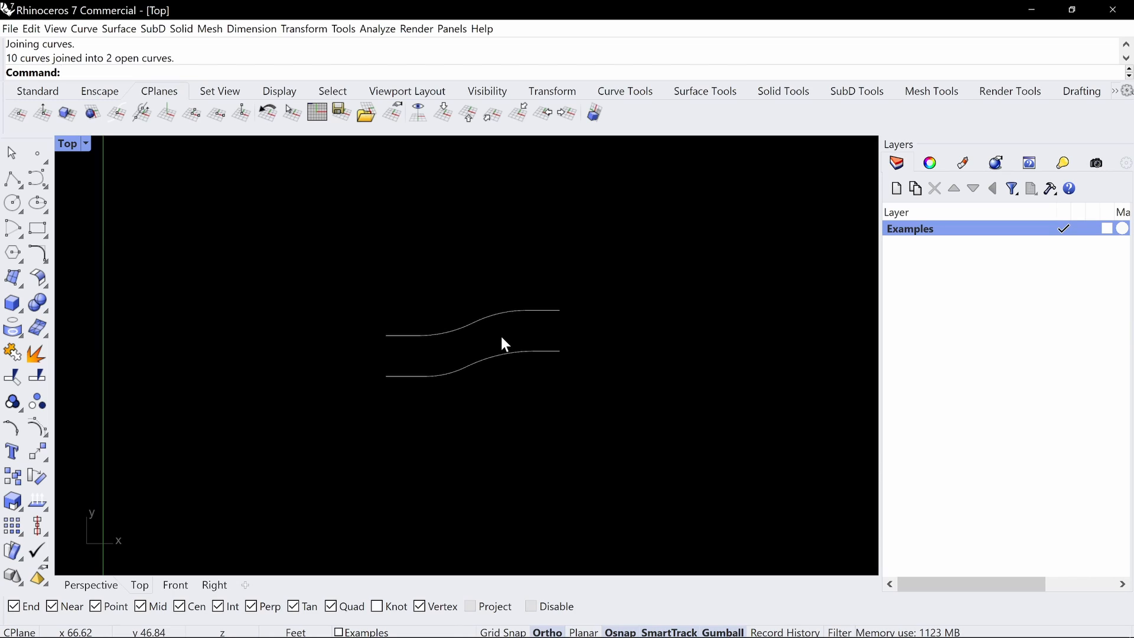
{"action": "key", "text": "ctrl+alt+g"}
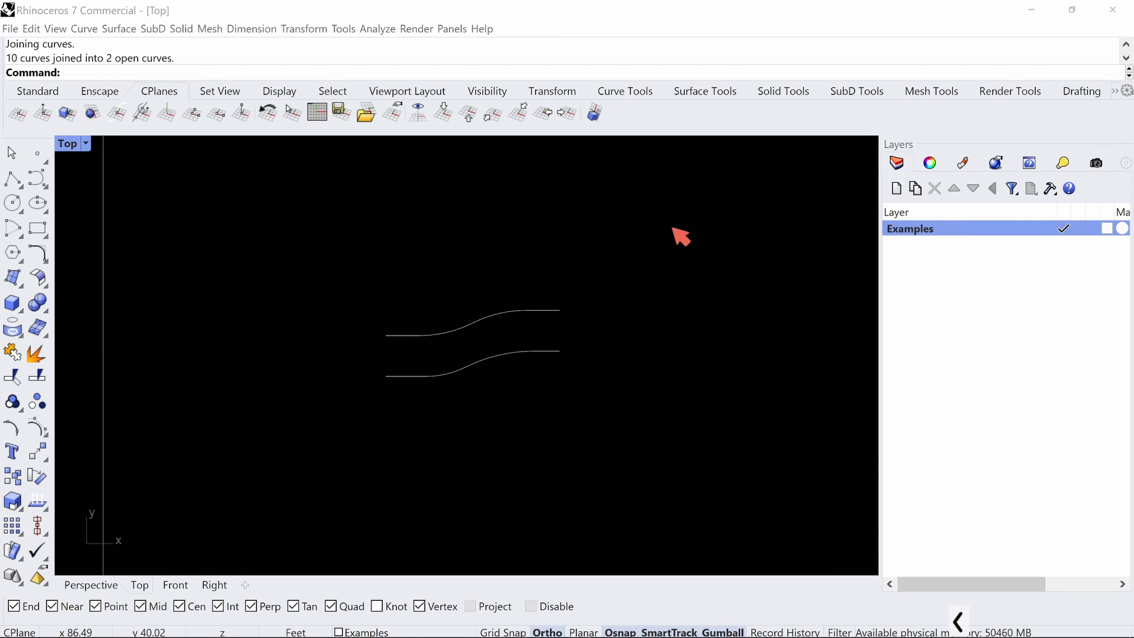
{"action": "mouse_move", "coordinate": [639, 219]}
{"action": "left_mouse_down"}
{"action": "mouse_move", "coordinate": [697, 269]}
{"action": "mouse_move", "coordinate": [647, 397]}
{"action": "mouse_move", "coordinate": [664, 447]}
{"action": "left_mouse_up"}
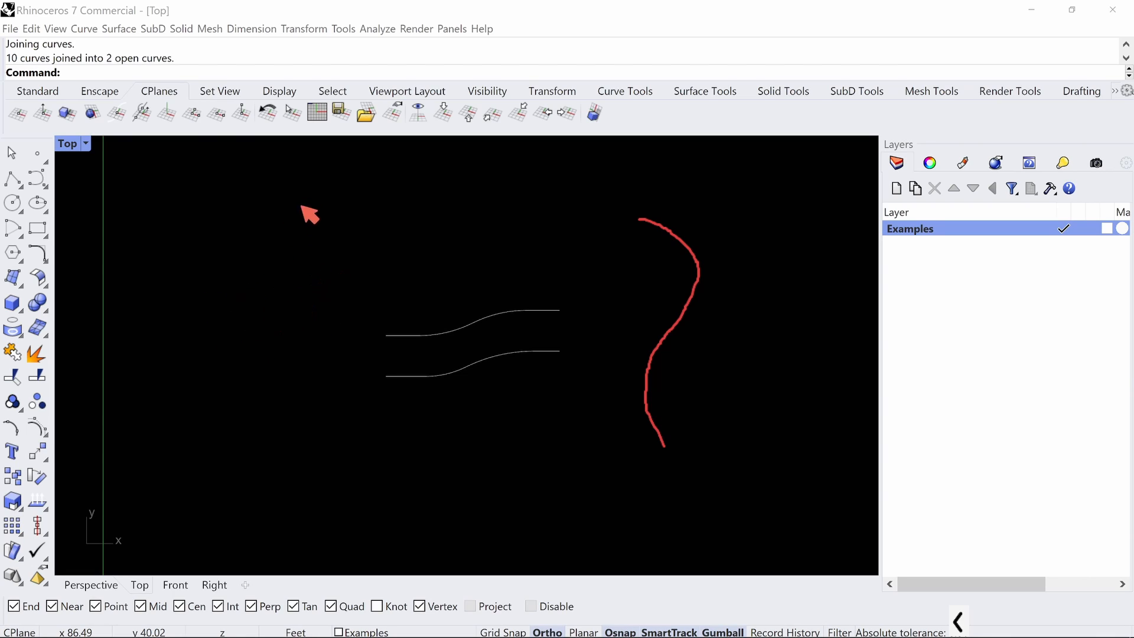
{"action": "left_click_drag", "start_coordinate": [299, 208], "coordinate": [300, 354]}
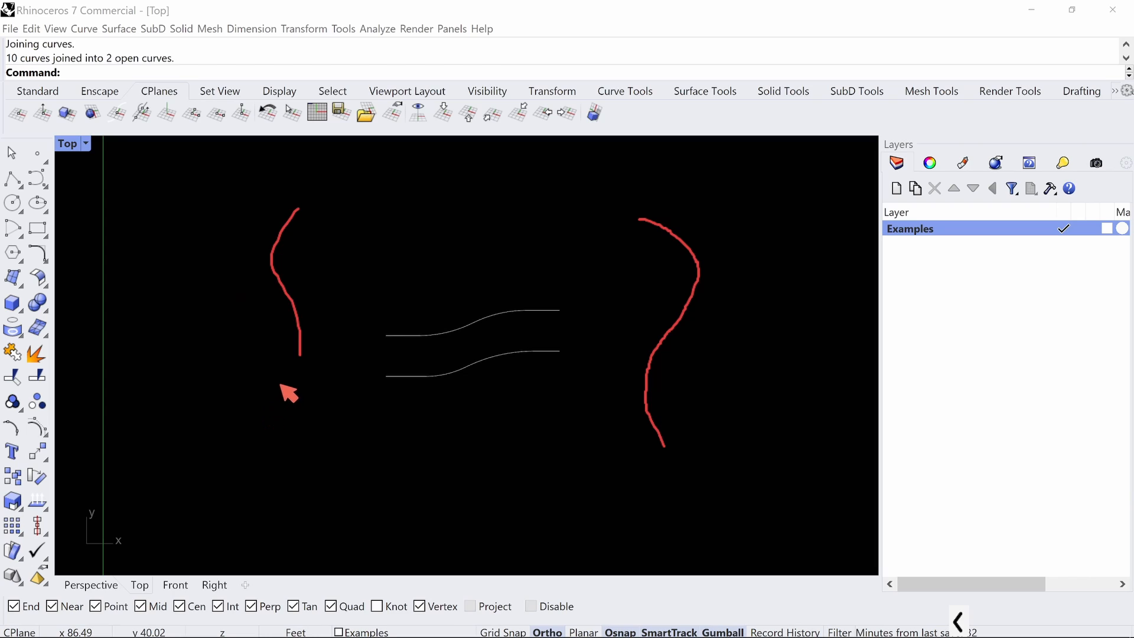
{"action": "key", "text": "Escape"}
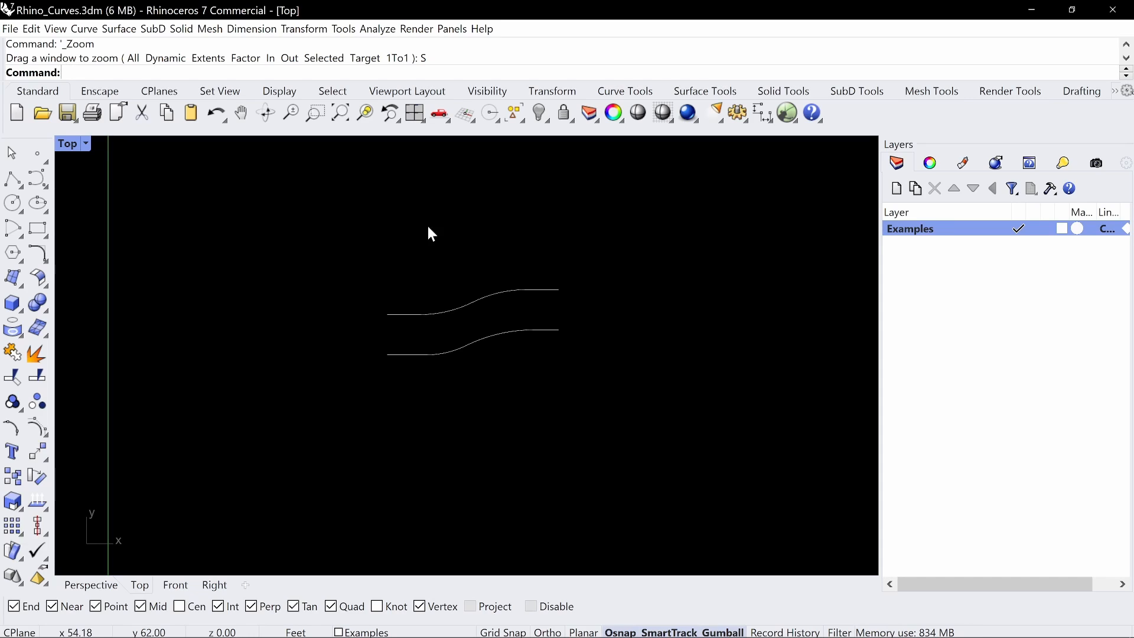
Draw a degree 3 control point curve with six points, forming a freehand S shape beside the two joined profiles
{"action": "left_click", "coordinate": [40, 178]}
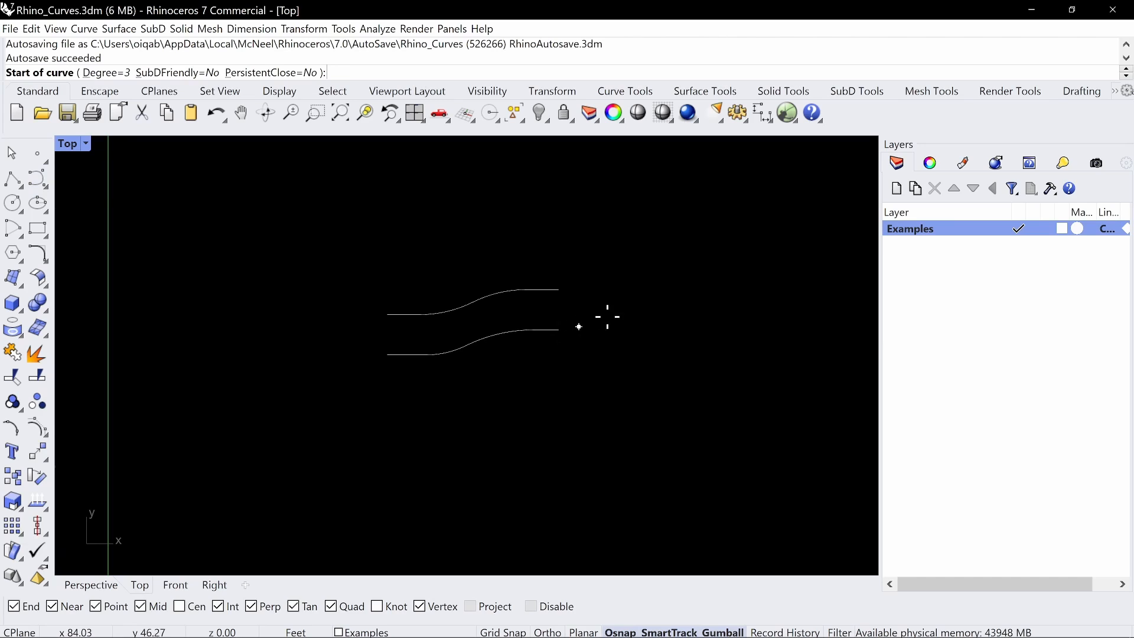
{"action": "right_click_drag", "start_coordinate": [643, 296], "coordinate": [396, 295]}
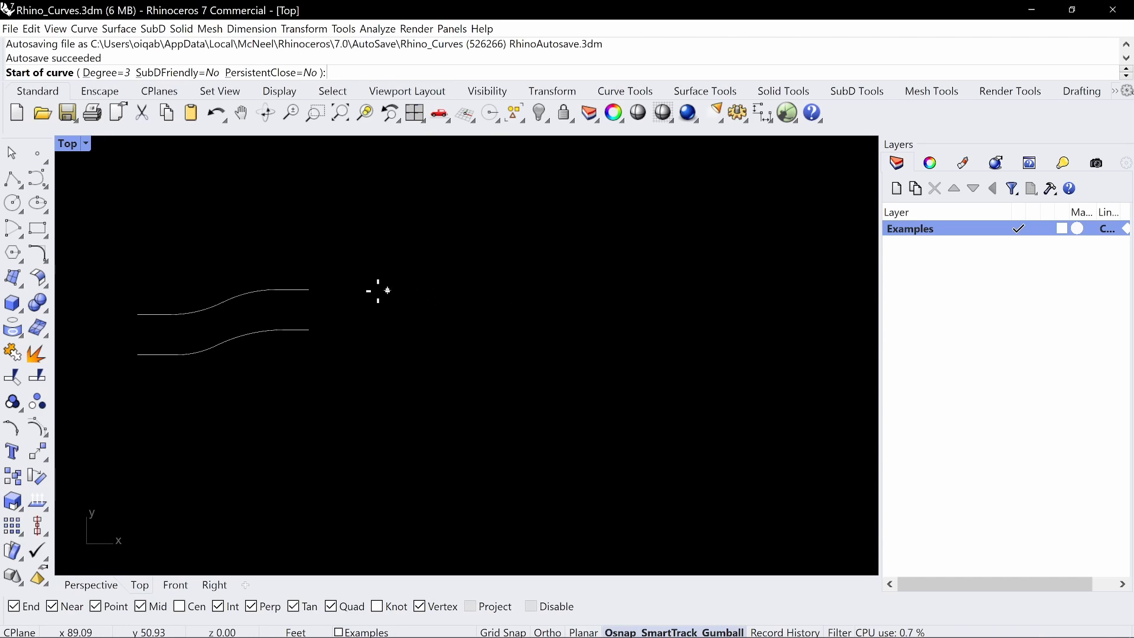
{"action": "left_click", "coordinate": [365, 290]}
{"action": "left_click", "coordinate": [473, 290]}
{"action": "left_click", "coordinate": [518, 246]}
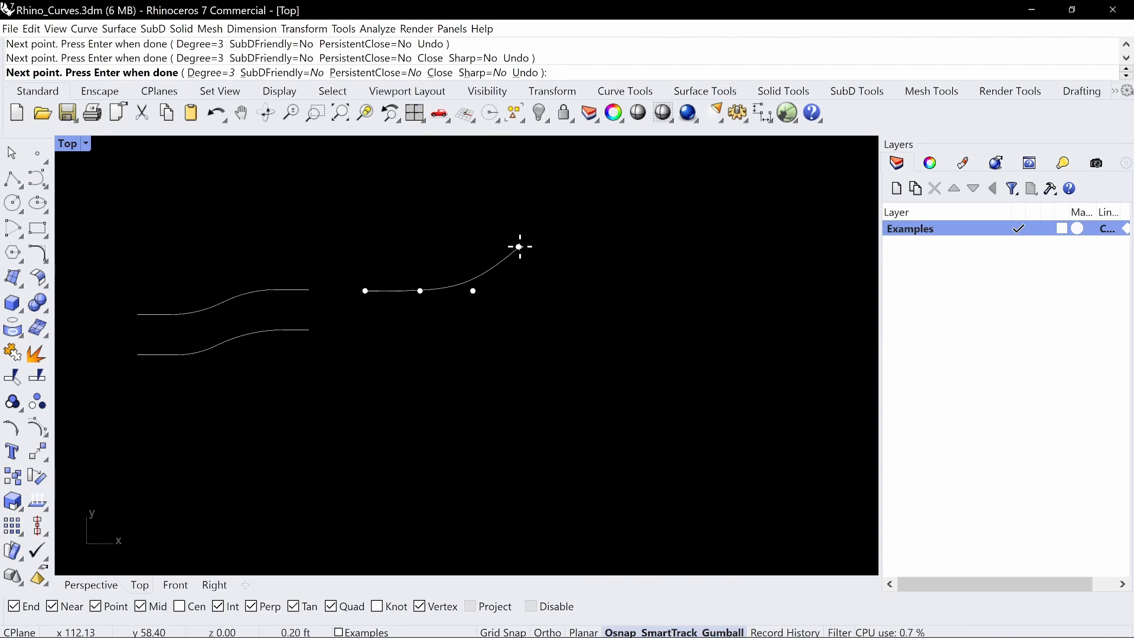
{"action": "left_click", "coordinate": [568, 246]}
{"action": "left_click", "coordinate": [661, 236]}
{"action": "key", "text": "Return"}
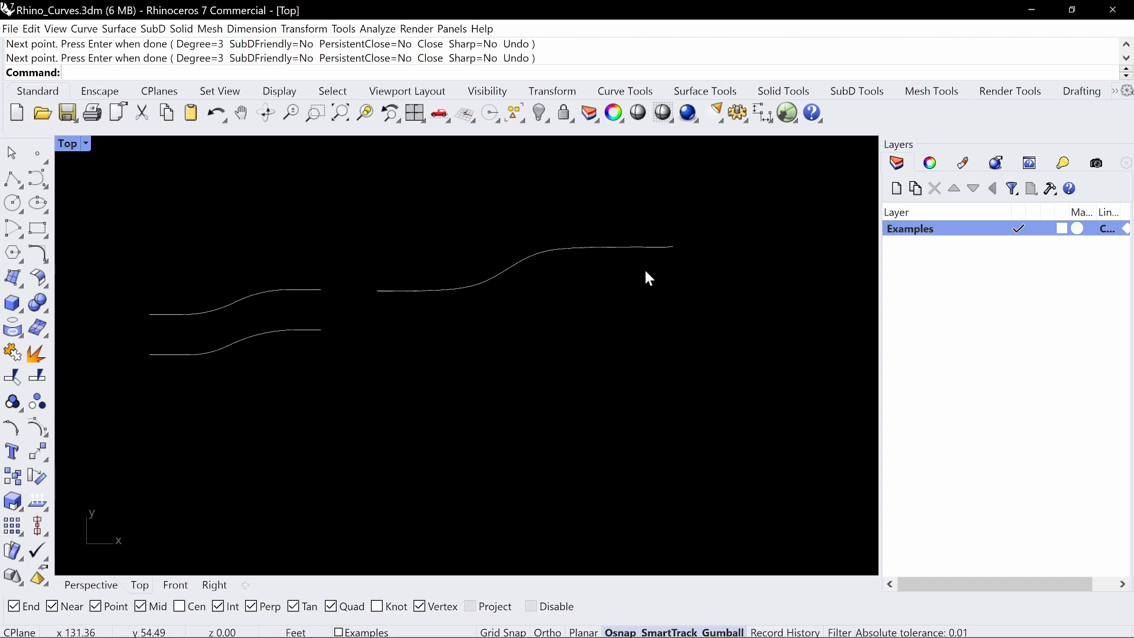
Try moving the fourth control point of the freehand S curve upward, and undo the move
{"action": "left_click", "coordinate": [427, 294]}
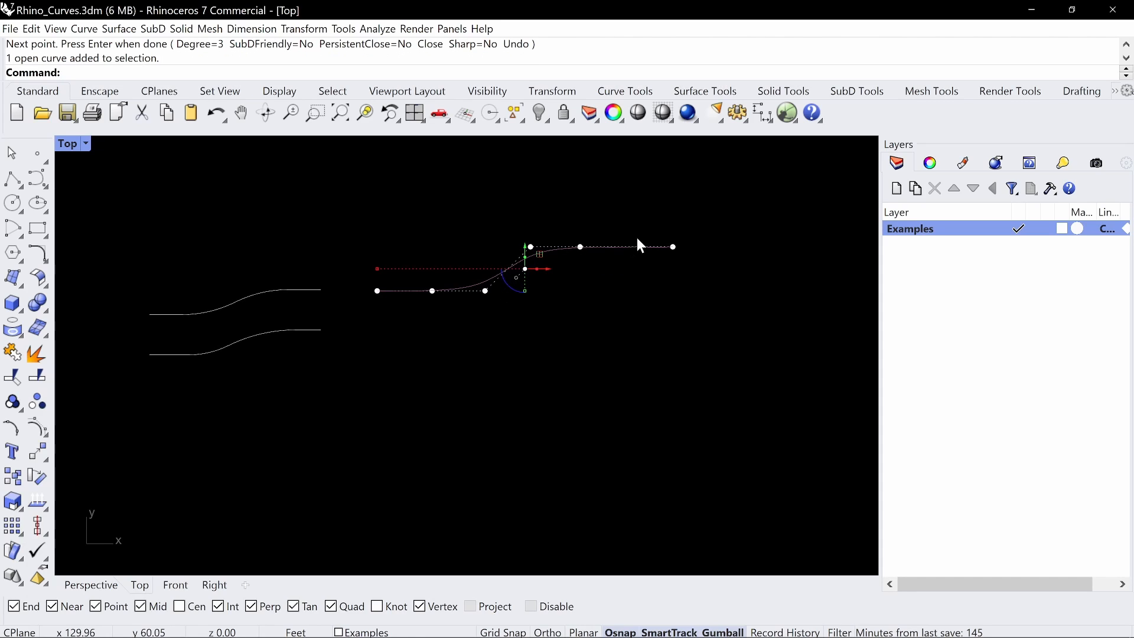
{"action": "left_click_drag", "start_coordinate": [519, 226], "coordinate": [538, 183]}
{"action": "key", "text": "ctrl+z"}
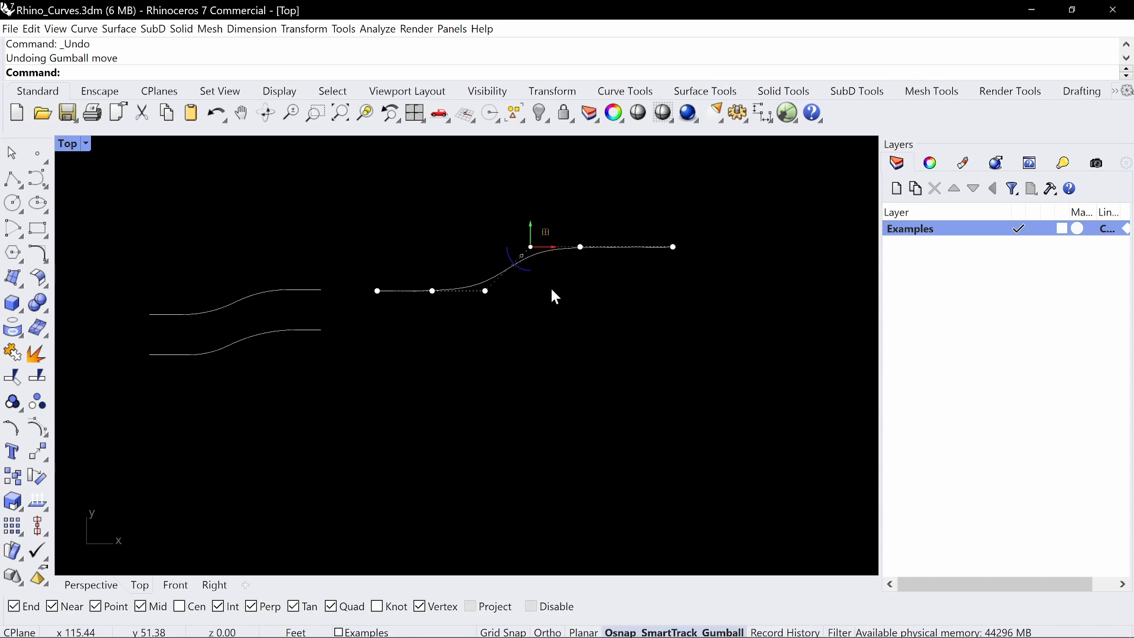
Offset the freehand S curve by 1 foot toward its lower side
{"action": "key", "text": "Escape"}
{"action": "key", "text": "Escape"}
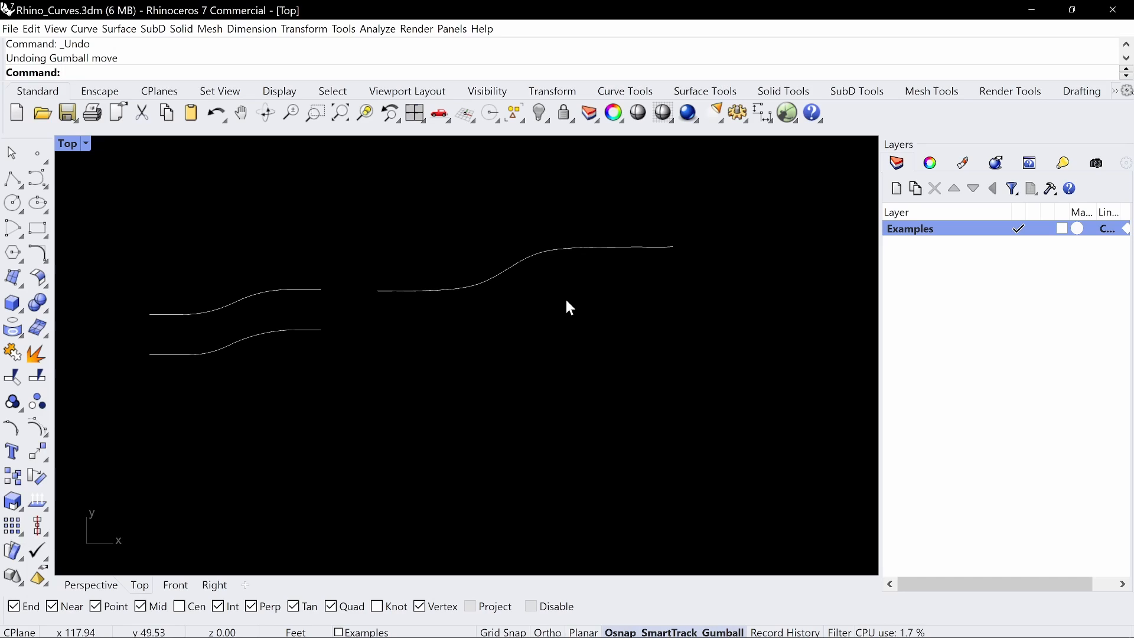
{"action": "type", "text": "Offset"}
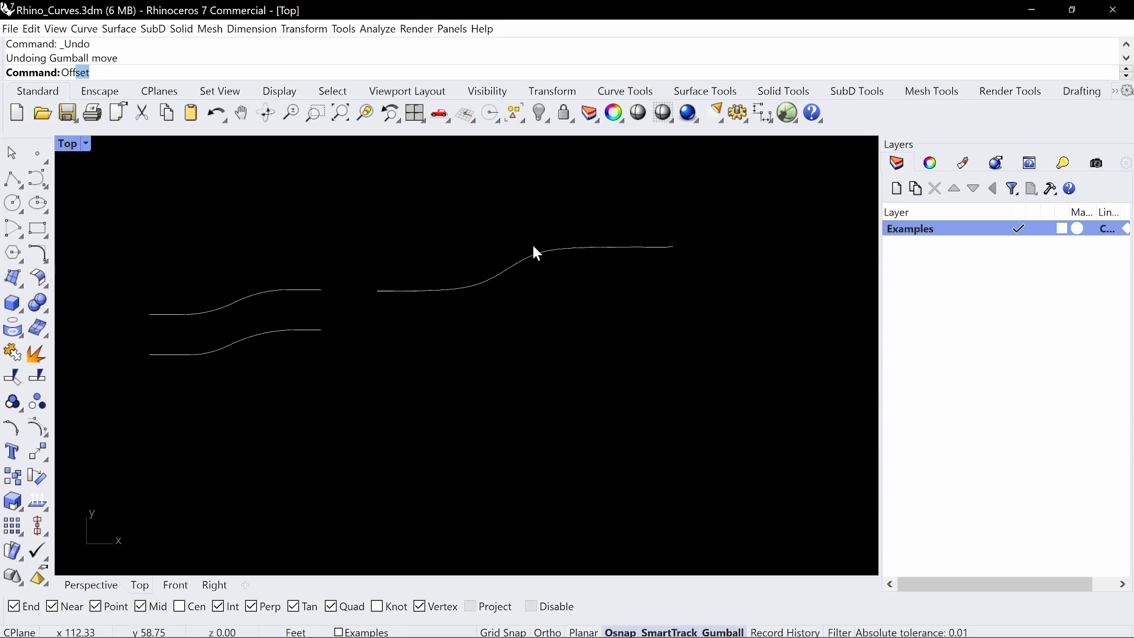
{"action": "key", "text": "Return"}
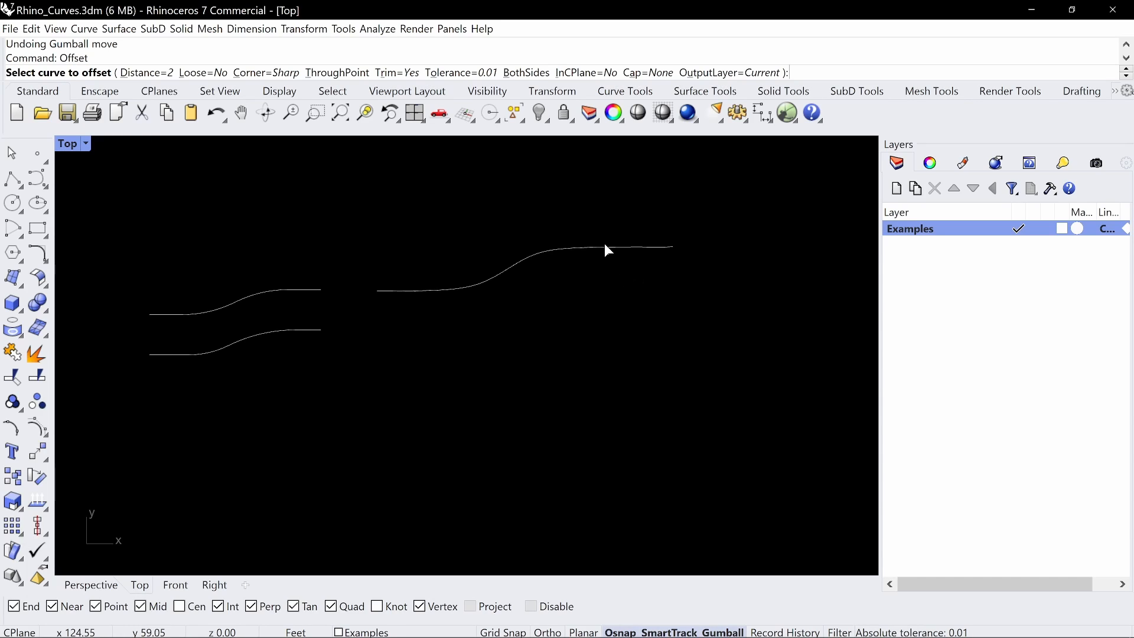
{"action": "type", "text": "1"}
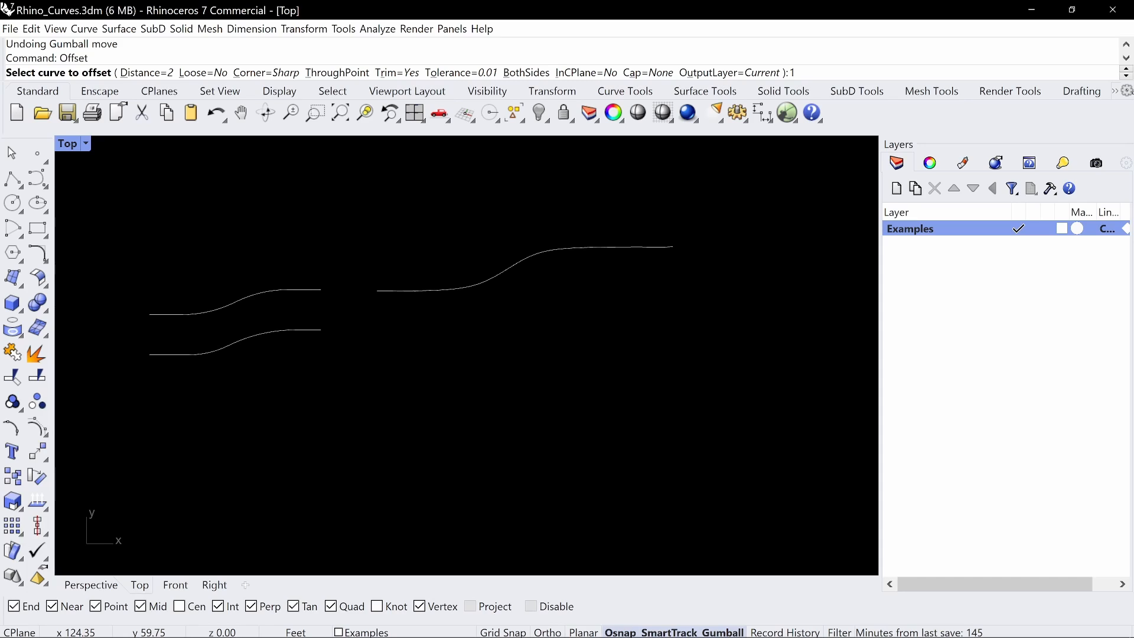
{"action": "type", "text": "'"}
{"action": "key", "text": "Return"}
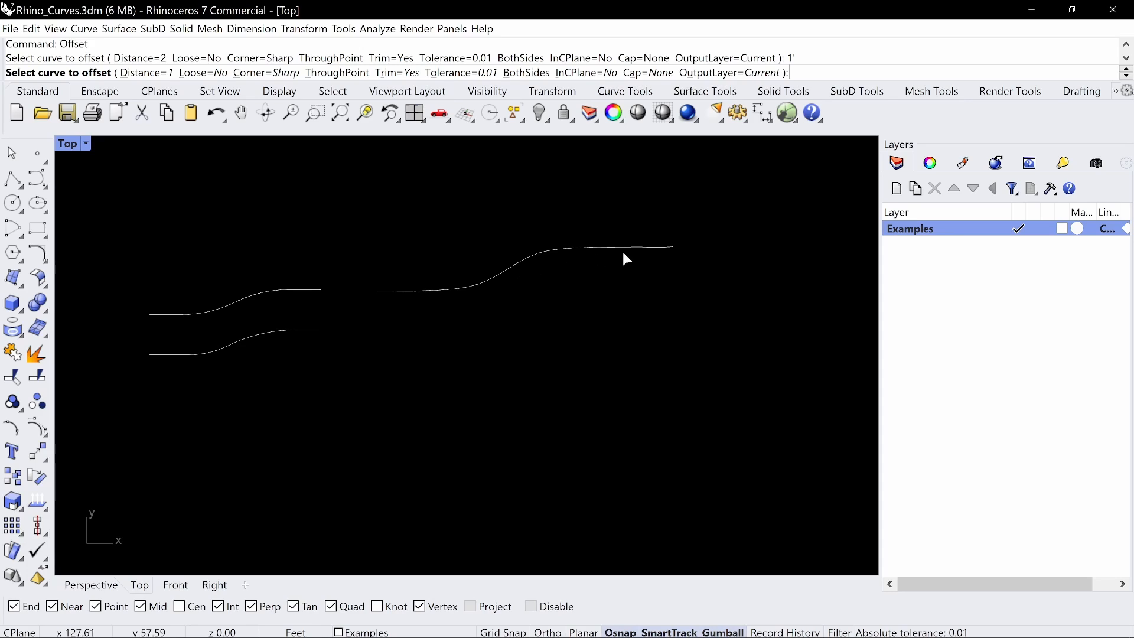
{"action": "left_click", "coordinate": [525, 262]}
{"action": "left_click", "coordinate": [551, 306]}
Compare the control points of the lower offset curve with those of the original S curve
{"action": "scroll", "coordinate": [581, 233], "scroll_direction": "up", "scroll_amount": 3}
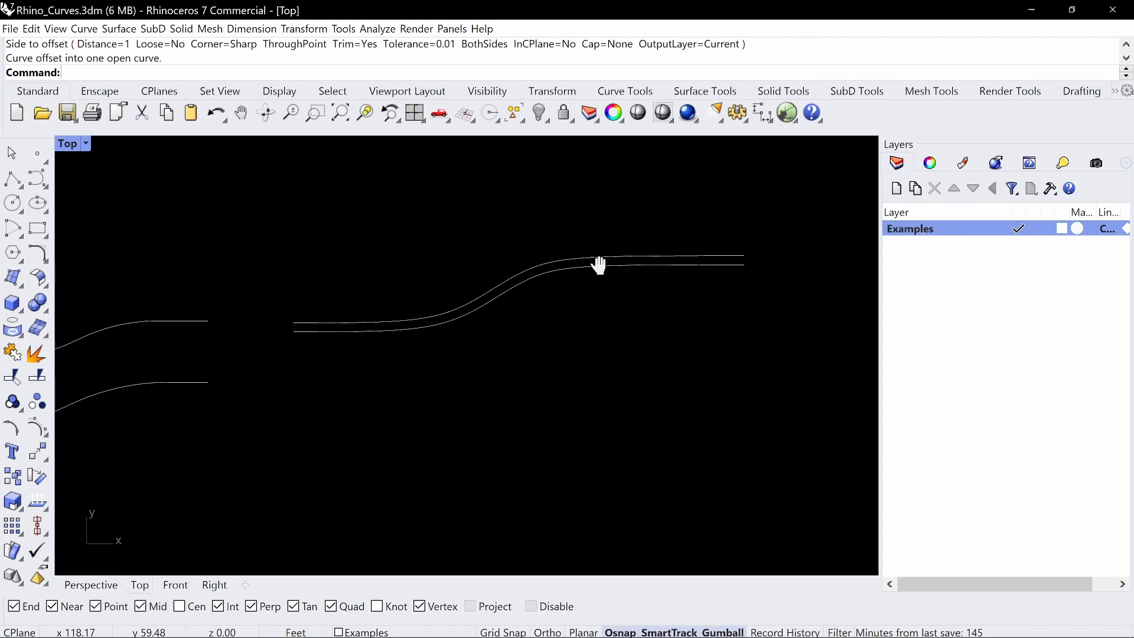
{"action": "left_click", "coordinate": [686, 281]}
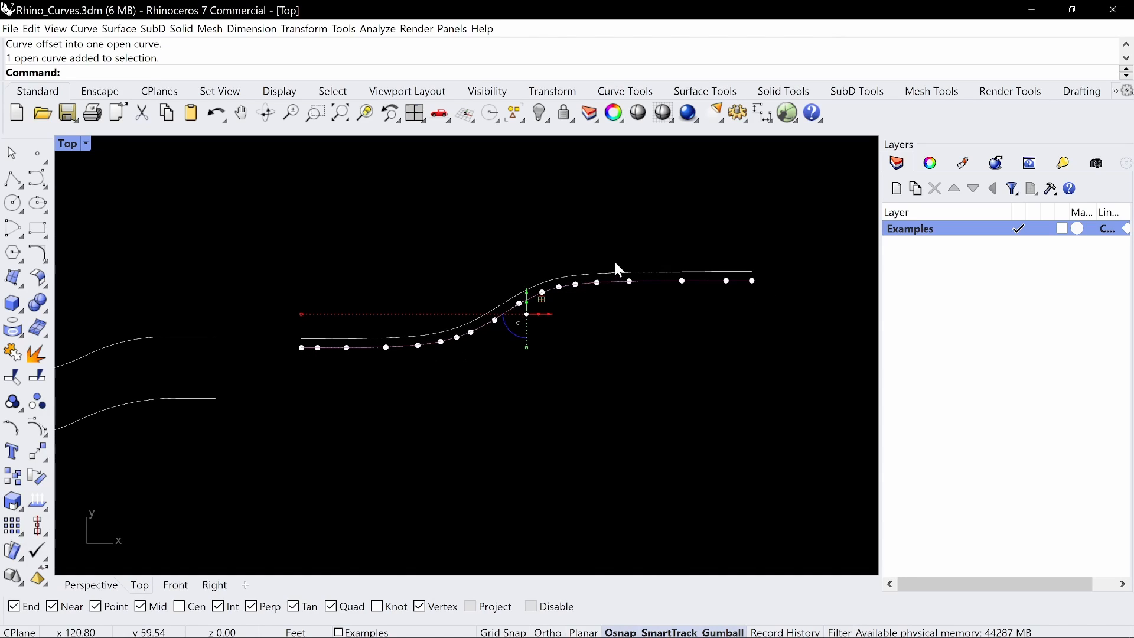
{"action": "key", "text": "Escape"}
{"action": "left_click", "coordinate": [648, 273]}
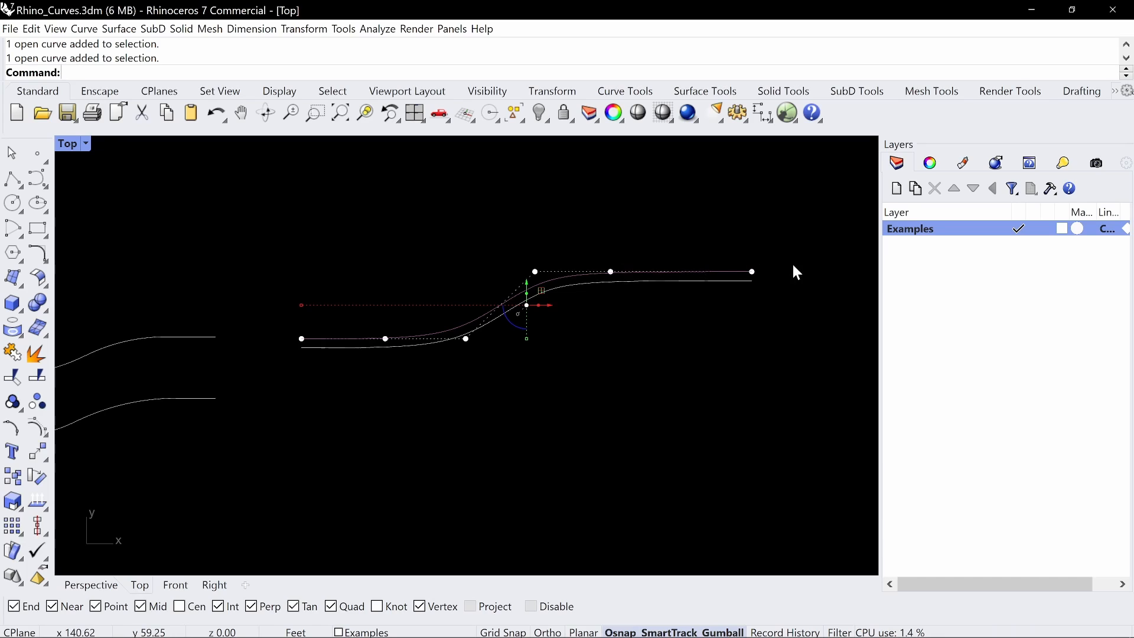
{"action": "scroll", "coordinate": [670, 294], "scroll_direction": "down", "scroll_amount": 2}
{"action": "right_click_drag", "start_coordinate": [642, 299], "coordinate": [595, 291]}
{"action": "key", "text": "Escape"}
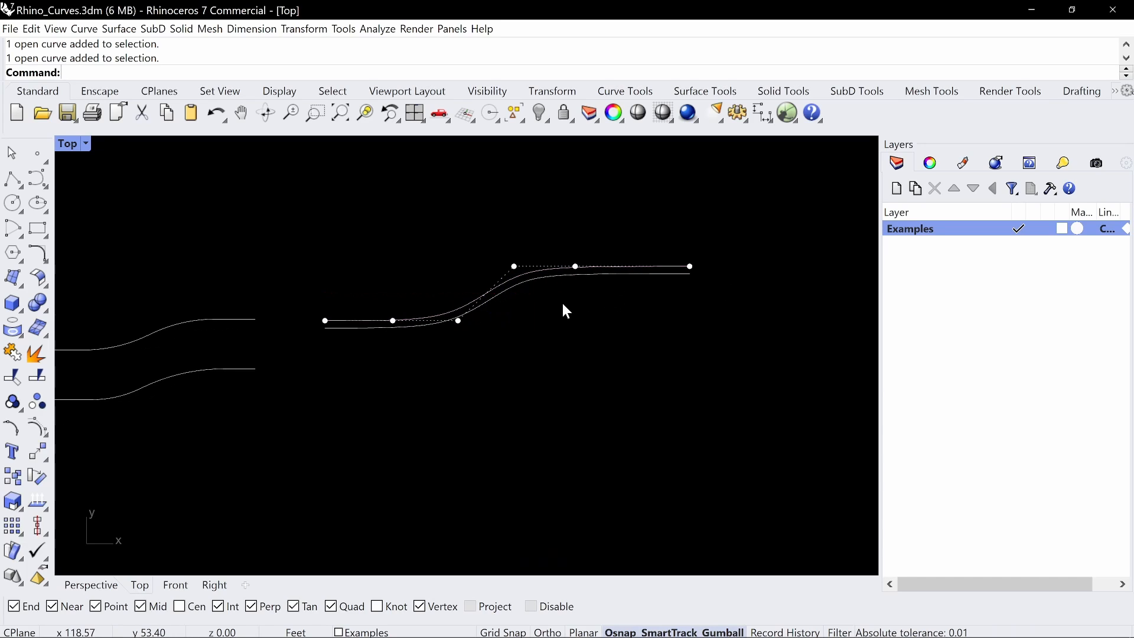
{"action": "key", "text": "Escape"}
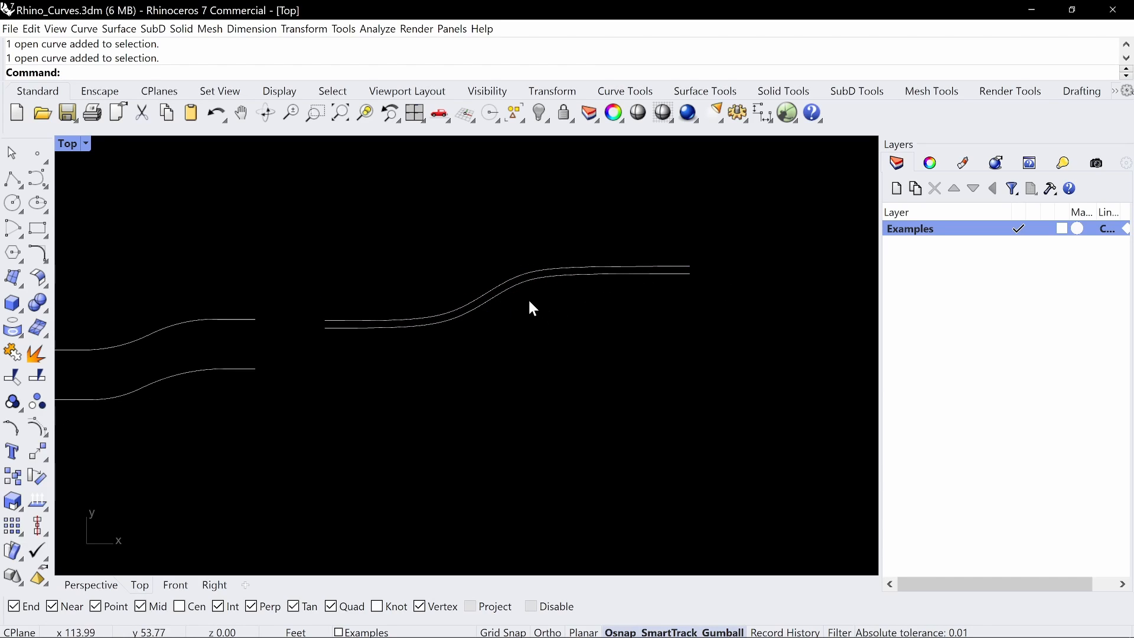
Offset the original S curve by 1 foot toward its upper side with the Loose option set to Yes
{"action": "type", "text": "offset"}
{"action": "key", "text": "Return"}
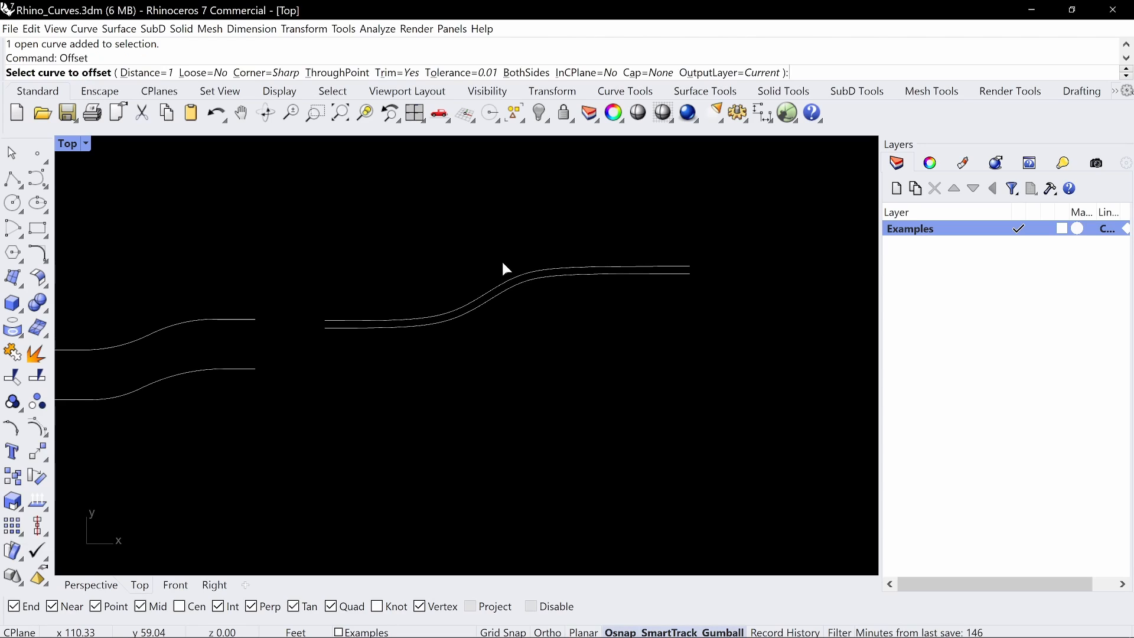
{"action": "left_click", "coordinate": [203, 72]}
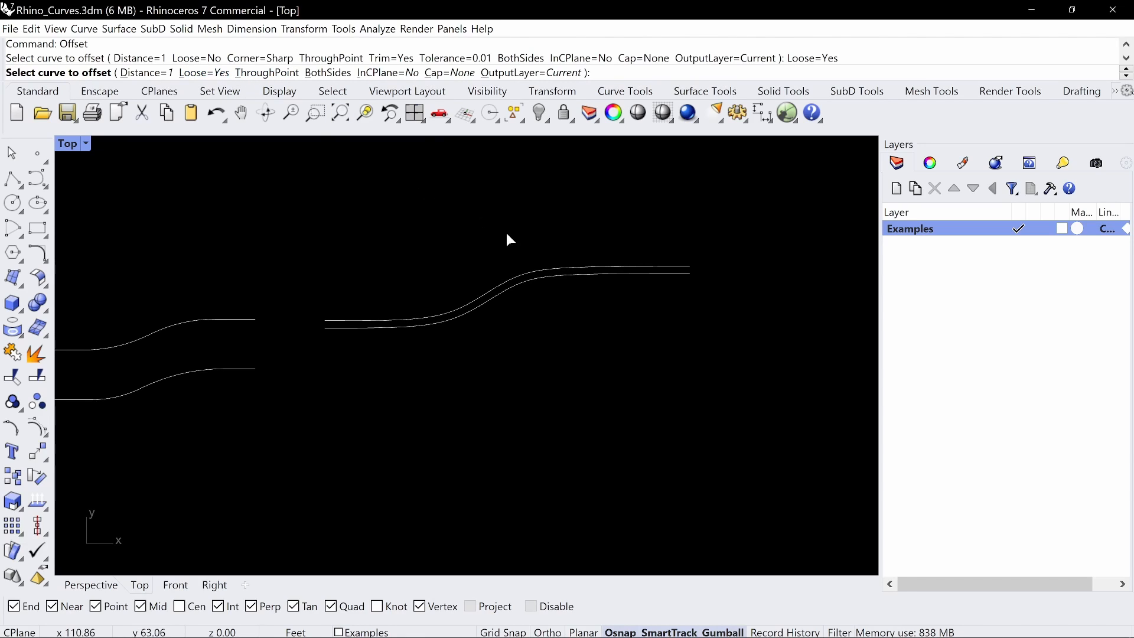
{"action": "left_click", "coordinate": [547, 269]}
{"action": "left_click", "coordinate": [521, 198]}
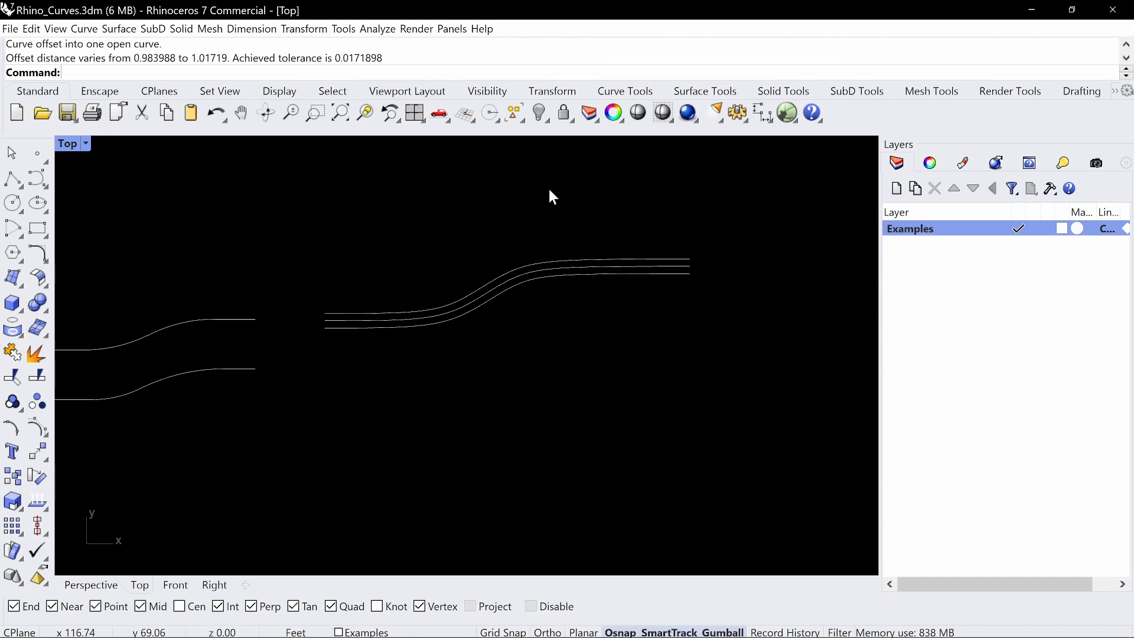
Inspect the control points of the upper loose offset and compare them with the original S curve's points
{"action": "scroll", "coordinate": [533, 260], "scroll_direction": "up", "scroll_amount": 6}
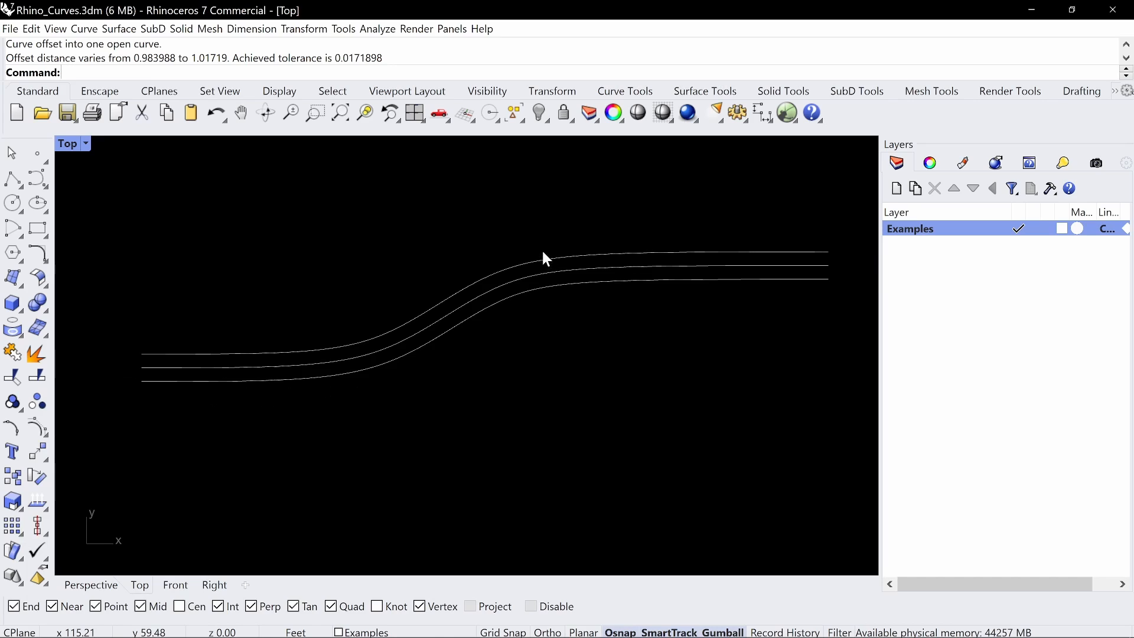
{"action": "left_click", "coordinate": [645, 250]}
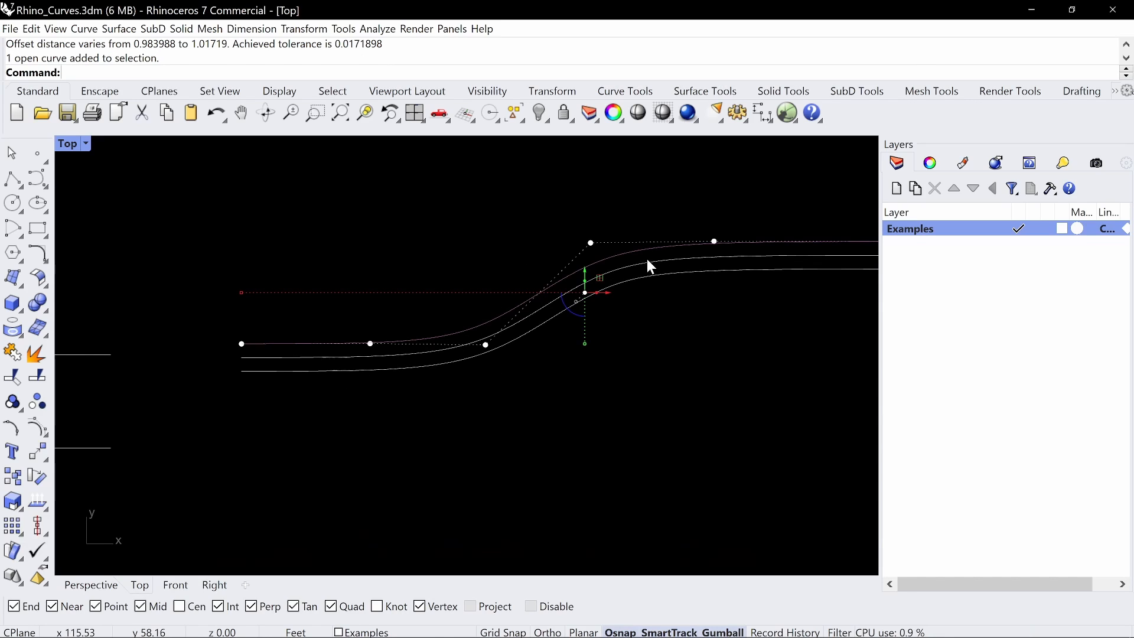
{"action": "right_click_drag", "start_coordinate": [638, 227], "coordinate": [537, 252]}
{"action": "scroll", "coordinate": [674, 270], "scroll_direction": "down", "scroll_amount": 2}
{"action": "left_click", "coordinate": [733, 271]}
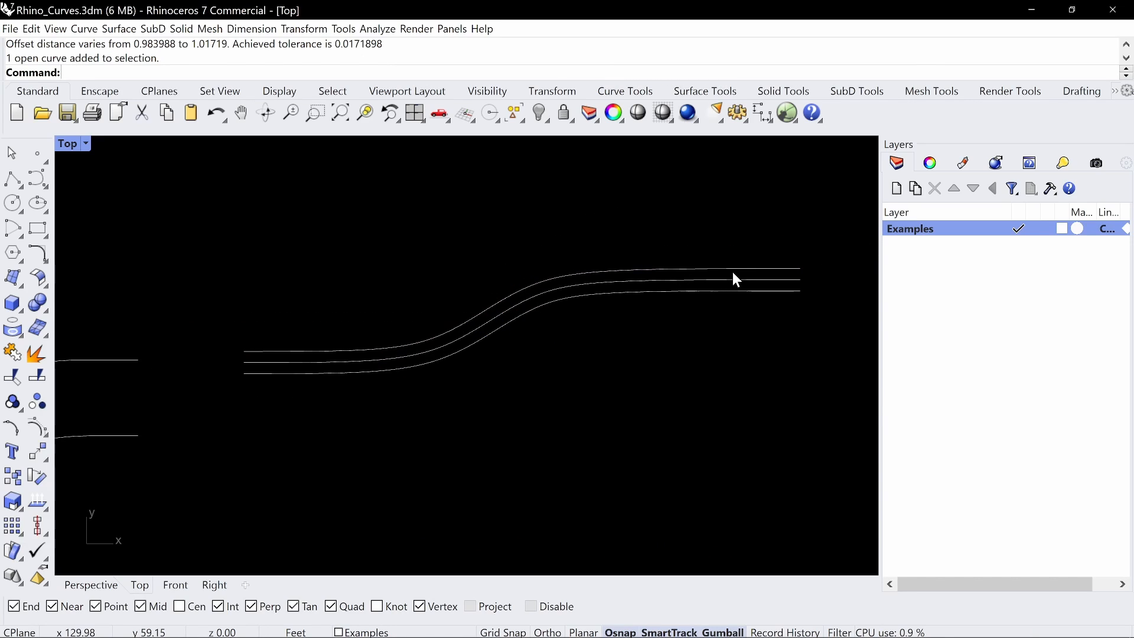
{"action": "left_click", "coordinate": [732, 271]}
{"action": "key", "text": "Escape"}
{"action": "key", "text": "Escape"}
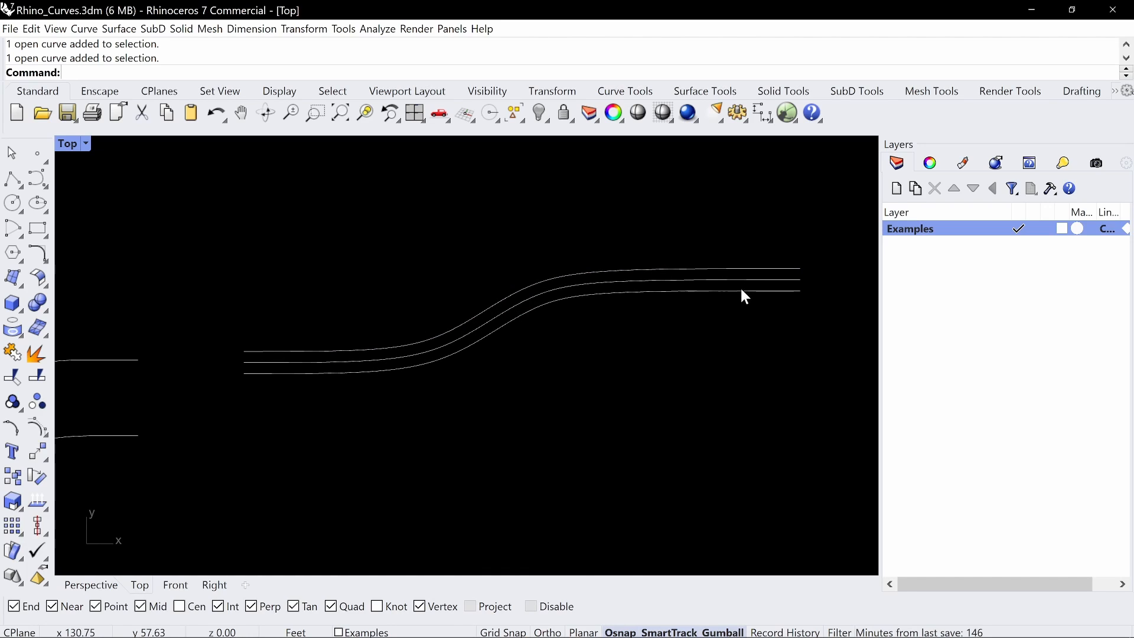
Draw a closed degree 3 interpolated curve as a freehand kidney shape beside the three S curves, ending at its start point
{"action": "scroll", "coordinate": [740, 286], "scroll_direction": "down", "scroll_amount": 3}
{"action": "right_click_drag", "start_coordinate": [739, 286], "coordinate": [494, 331]}
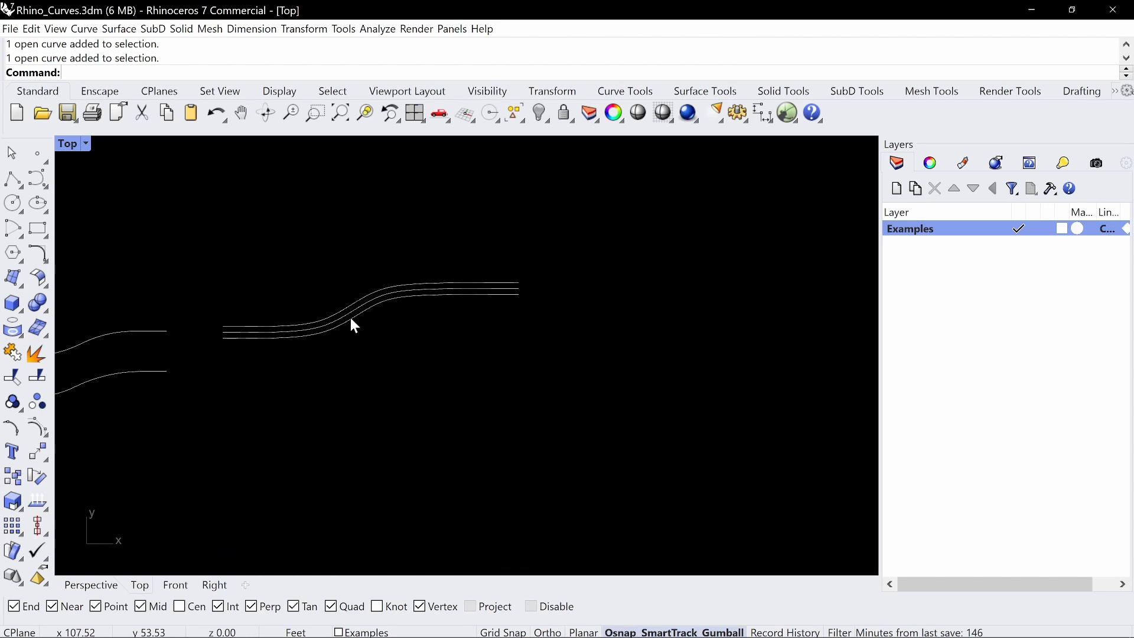
{"action": "left_click", "coordinate": [46, 192]}
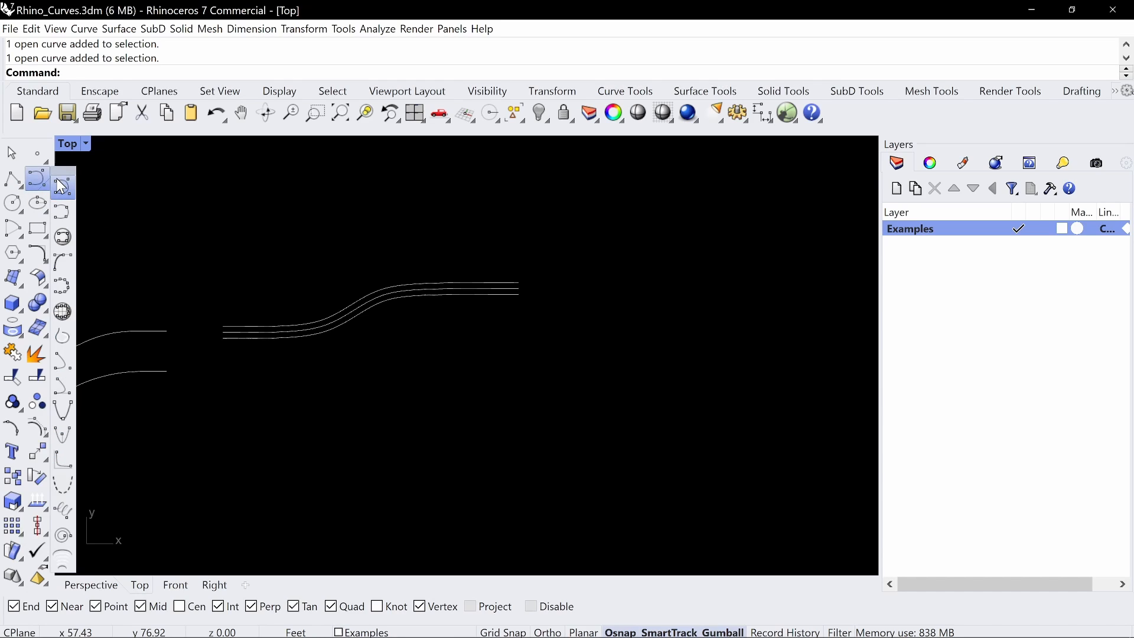
{"action": "left_click", "coordinate": [66, 208]}
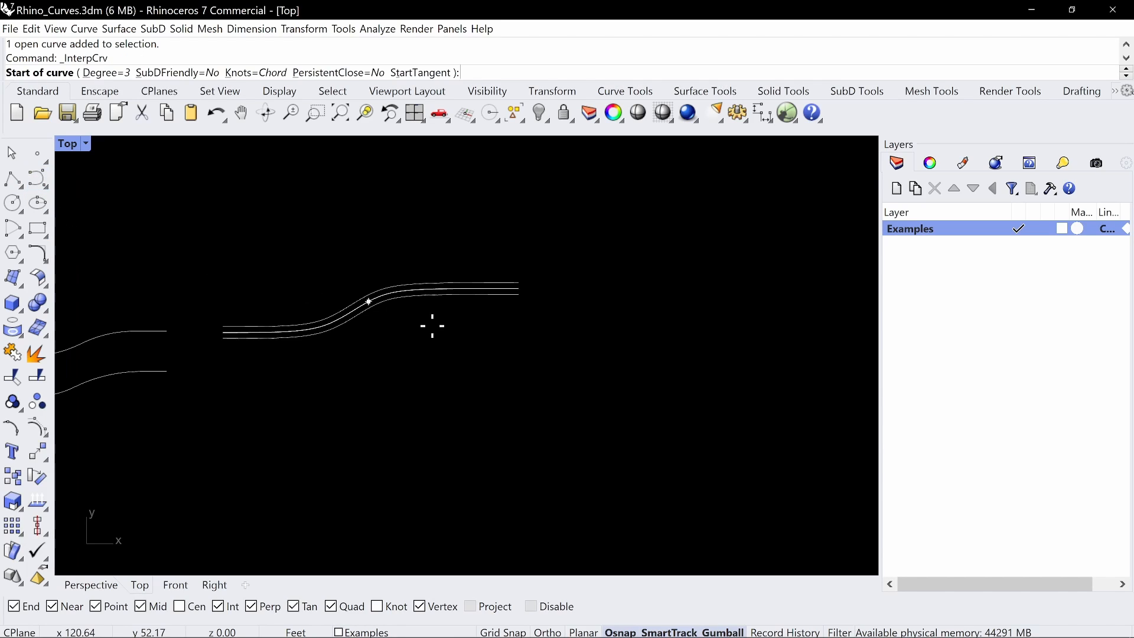
{"action": "scroll", "coordinate": [431, 321], "scroll_direction": "down", "scroll_amount": 2}
{"action": "right_click_drag", "start_coordinate": [526, 334], "coordinate": [459, 335]}
{"action": "left_click", "coordinate": [477, 341]}
{"action": "left_click", "coordinate": [502, 222]}
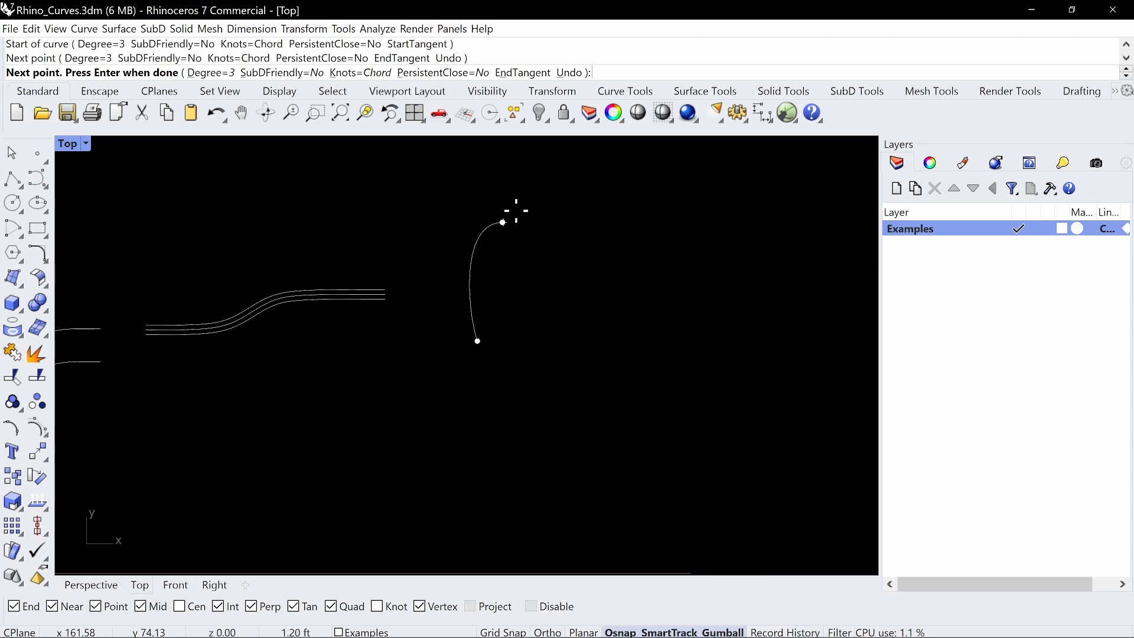
{"action": "left_click", "coordinate": [732, 185]}
{"action": "left_click", "coordinate": [834, 290]}
{"action": "left_click", "coordinate": [719, 354]}
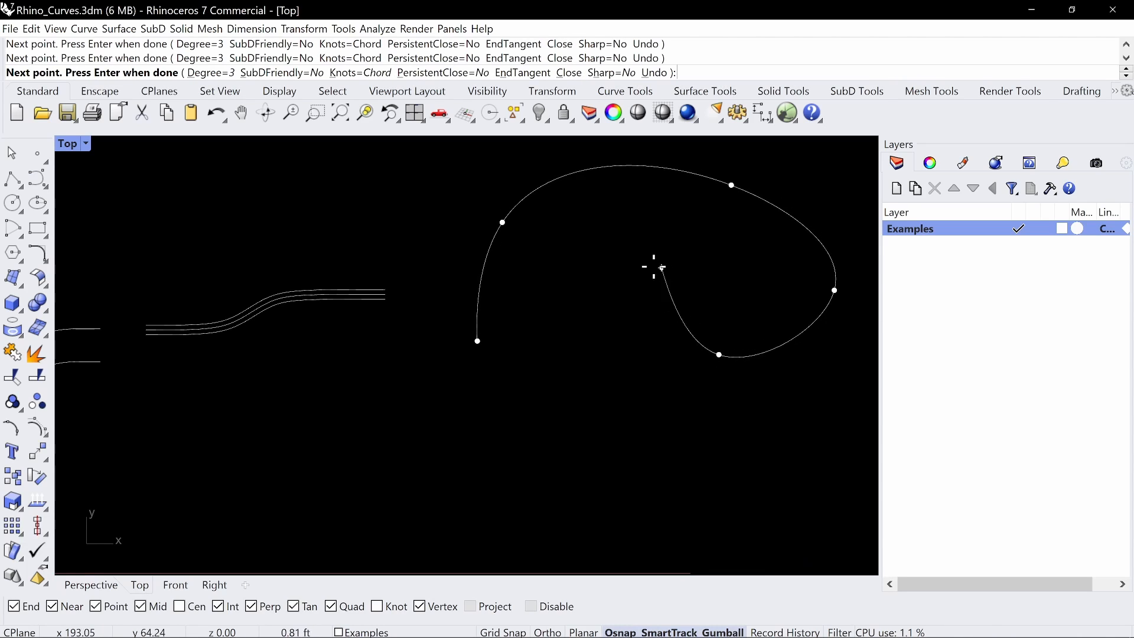
{"action": "left_click", "coordinate": [662, 267]}
{"action": "left_click", "coordinate": [477, 342]}
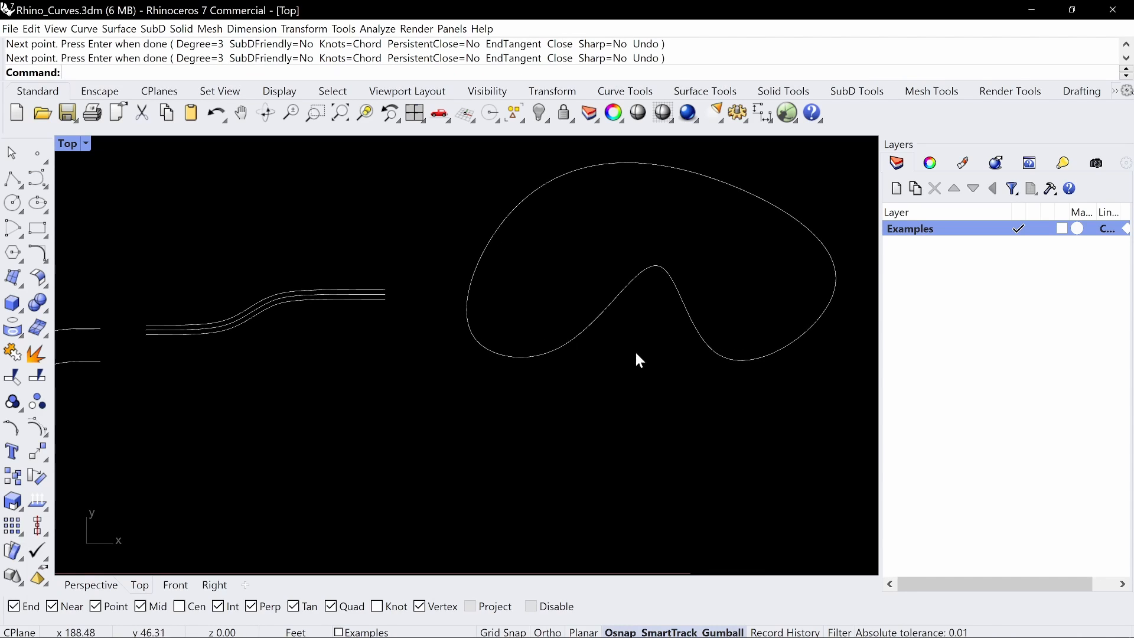
Offset the closed kidney-shaped curve inward by 1 foot with Loose set to No
{"action": "right_click_drag", "start_coordinate": [635, 351], "coordinate": [570, 348]}
{"action": "right_click_drag", "start_coordinate": [571, 246], "coordinate": [528, 293]}
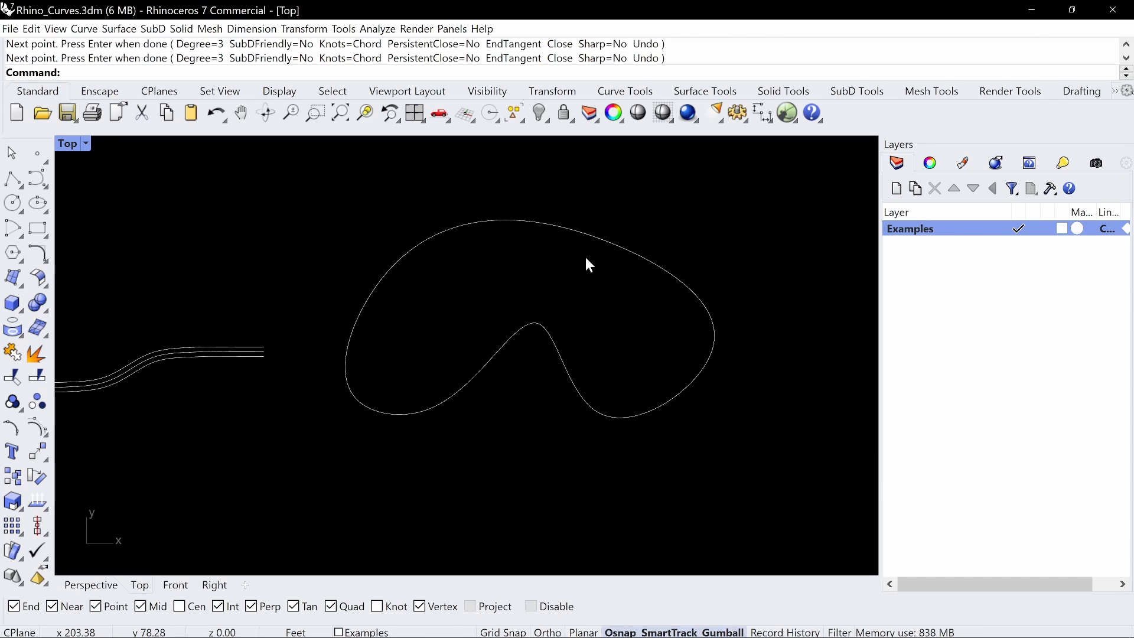
{"action": "type", "text": "offset"}
{"action": "key", "text": "Return"}
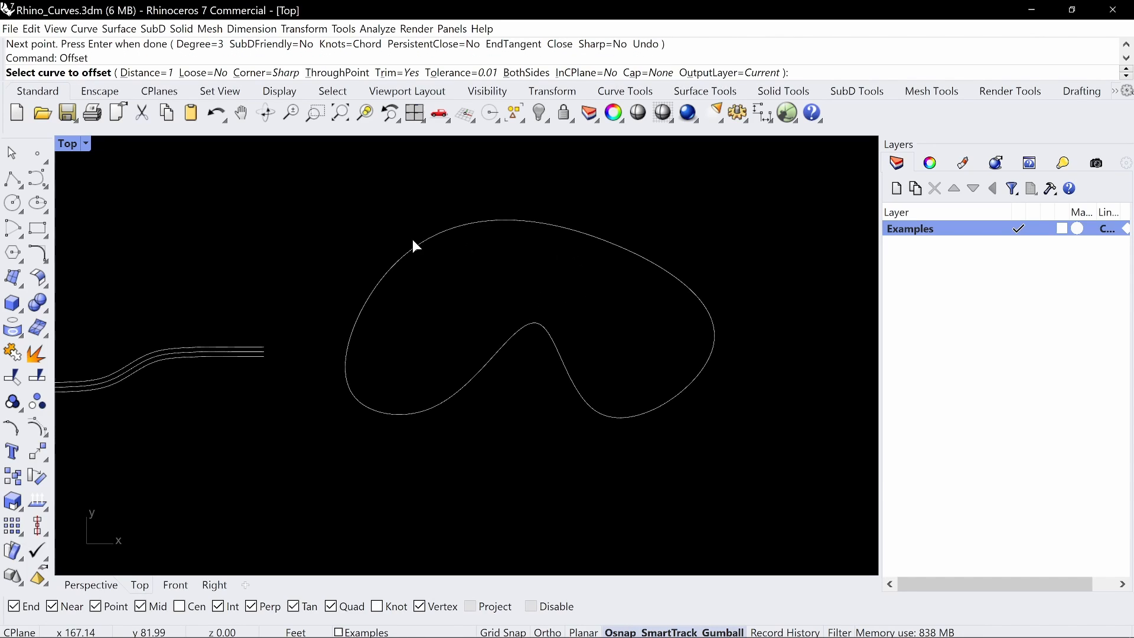
{"action": "left_click", "coordinate": [513, 334]}
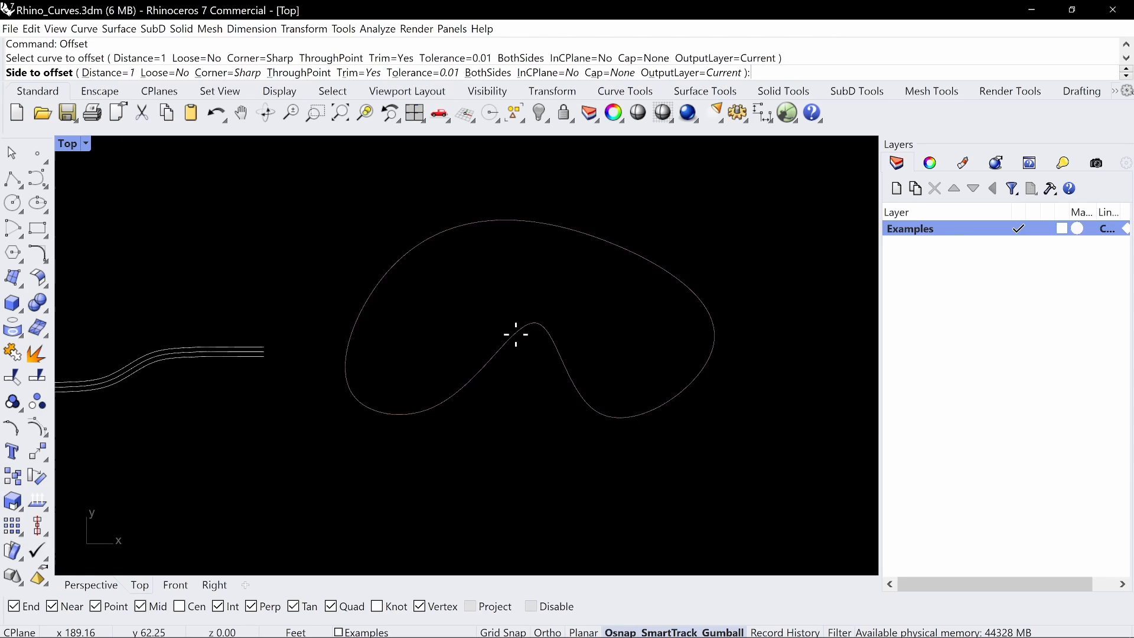
{"action": "left_click", "coordinate": [499, 283]}
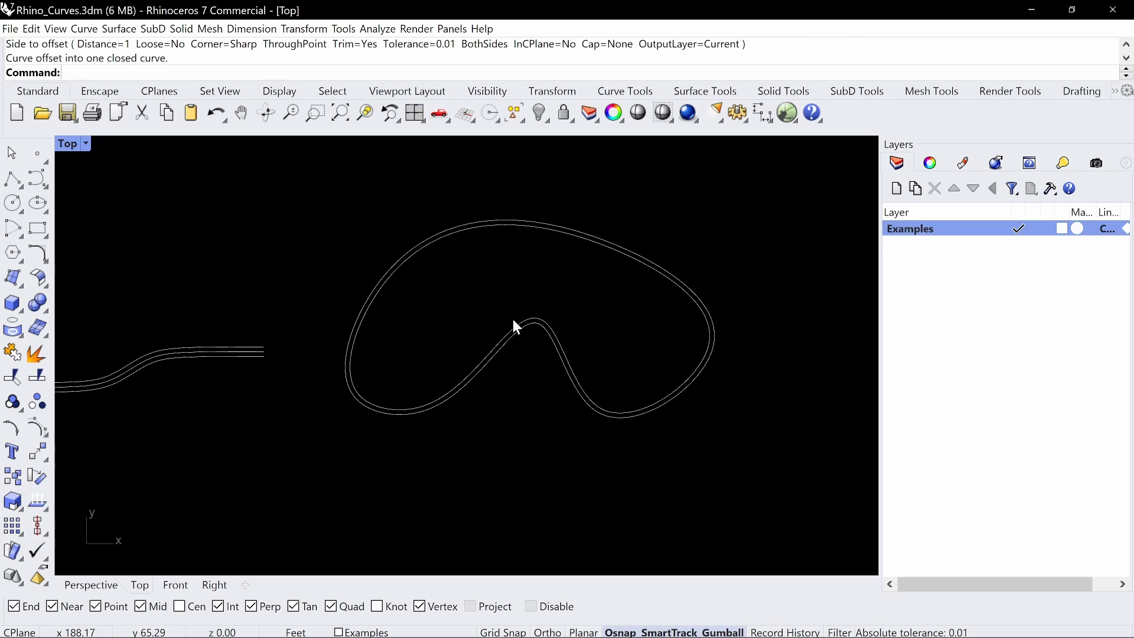
Compare the control points of the closed kidney-shaped curve with those of its inner offset
{"action": "left_click", "coordinate": [625, 418]}
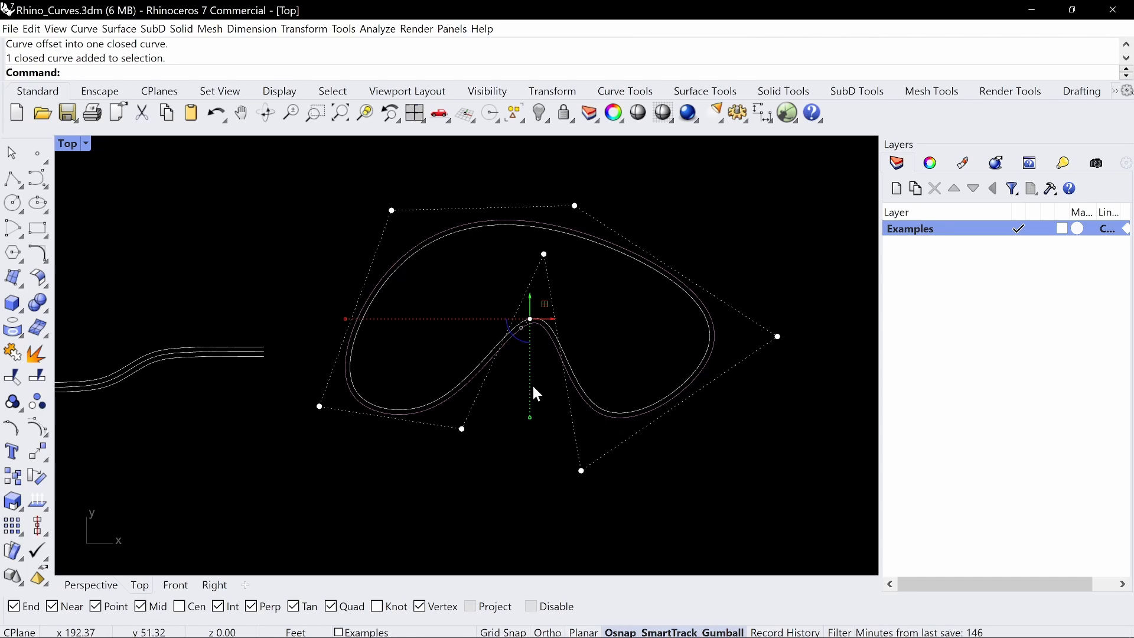
{"action": "left_click", "coordinate": [512, 377]}
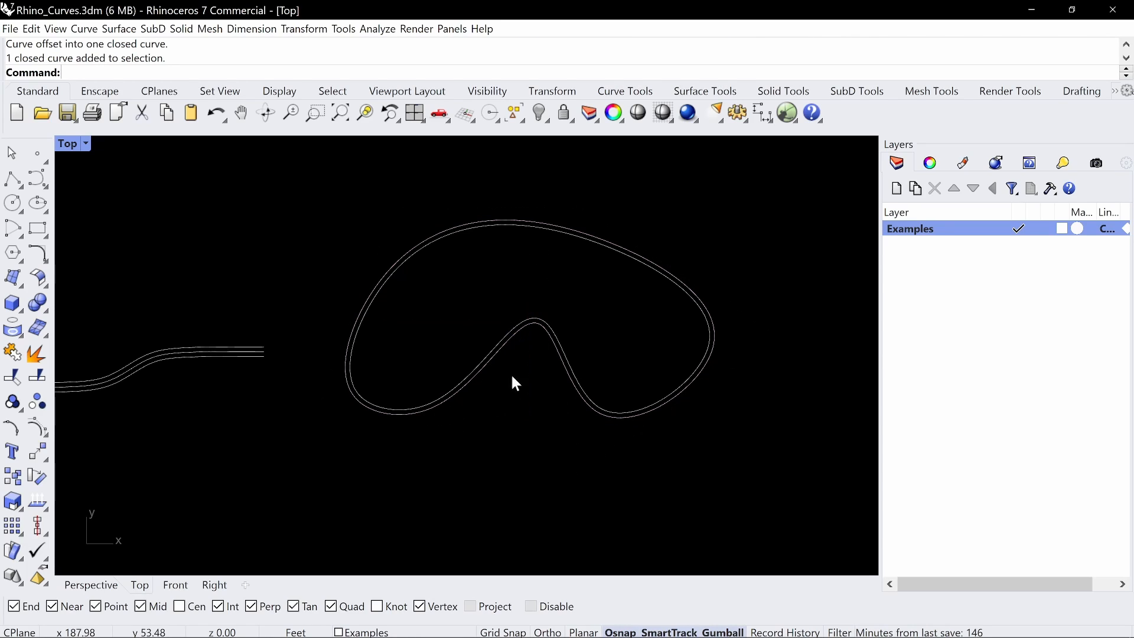
{"action": "left_click", "coordinate": [532, 315]}
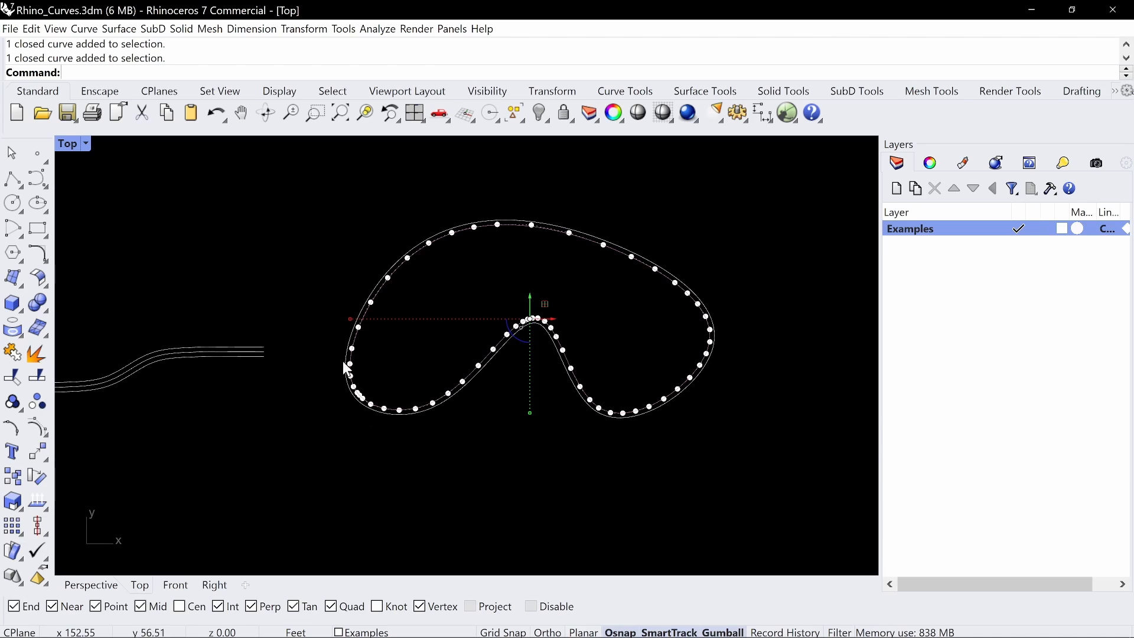
{"action": "left_click", "coordinate": [688, 313]}
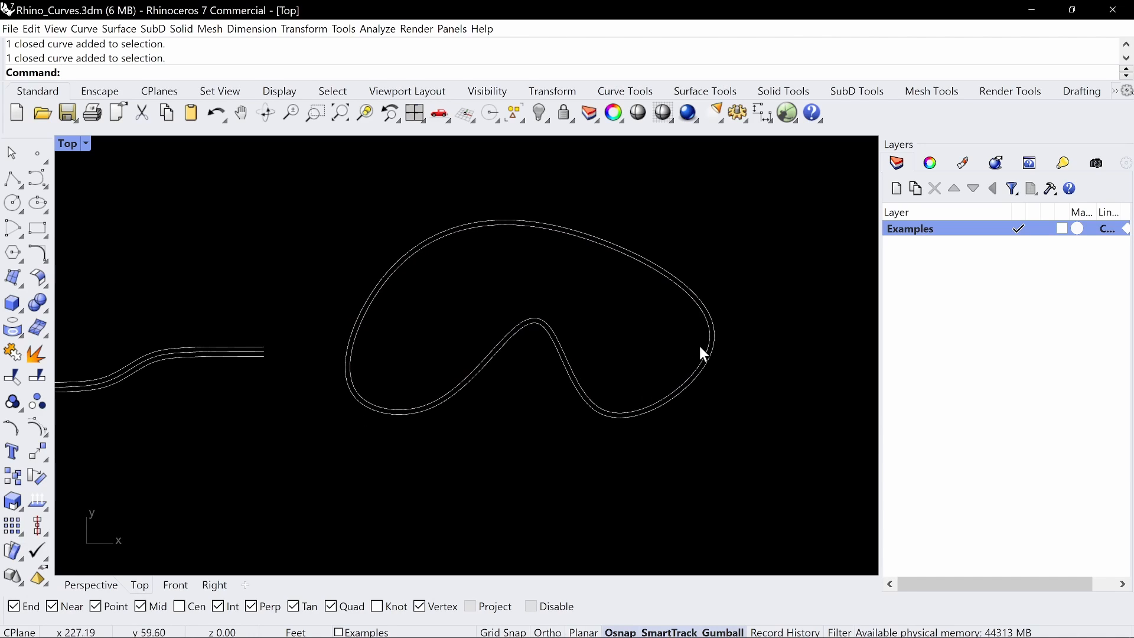
{"action": "scroll", "coordinate": [745, 334], "scroll_direction": "up", "scroll_amount": 8}
{"action": "right_click_drag", "start_coordinate": [733, 318], "coordinate": [719, 406]}
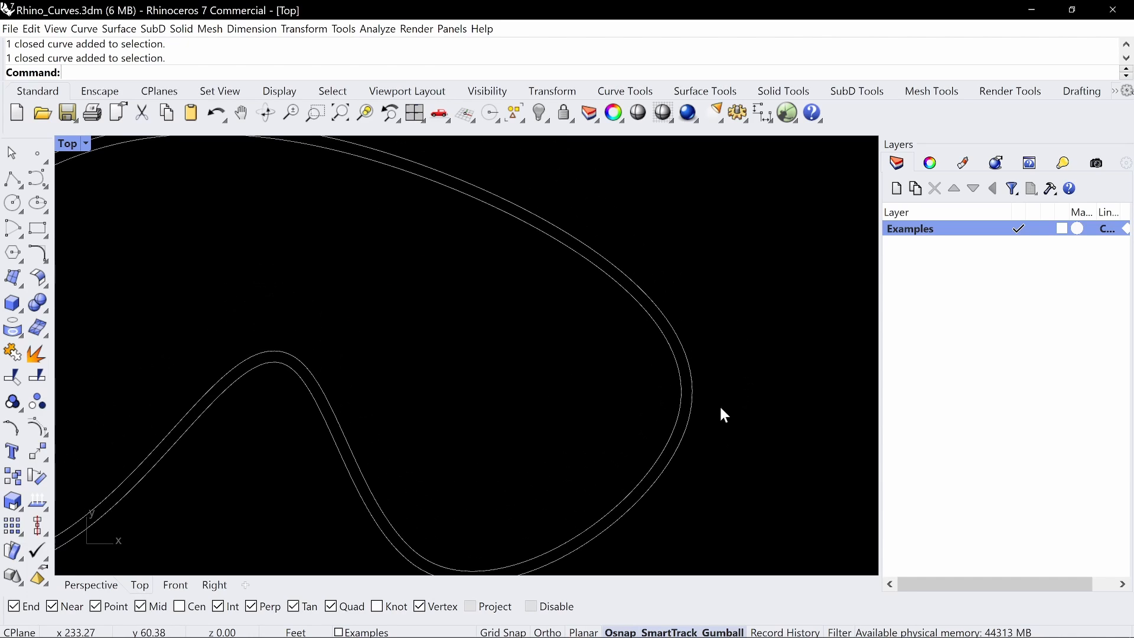
Offset the original closed kidney-shaped curve outward by 1 foot with Loose set to Yes
{"action": "scroll", "coordinate": [544, 296], "scroll_direction": "down", "scroll_amount": 6}
{"action": "right_click_drag", "start_coordinate": [420, 299], "coordinate": [488, 294]}
{"action": "type", "text": "O"}
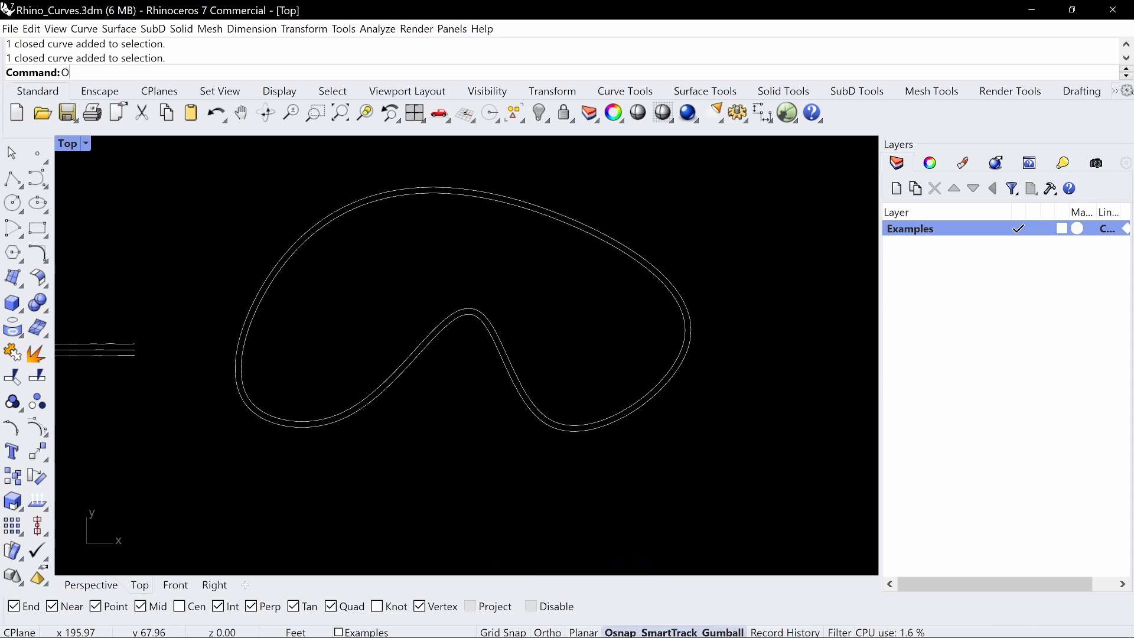
{"action": "type", "text": "ffset"}
{"action": "key", "text": "Return"}
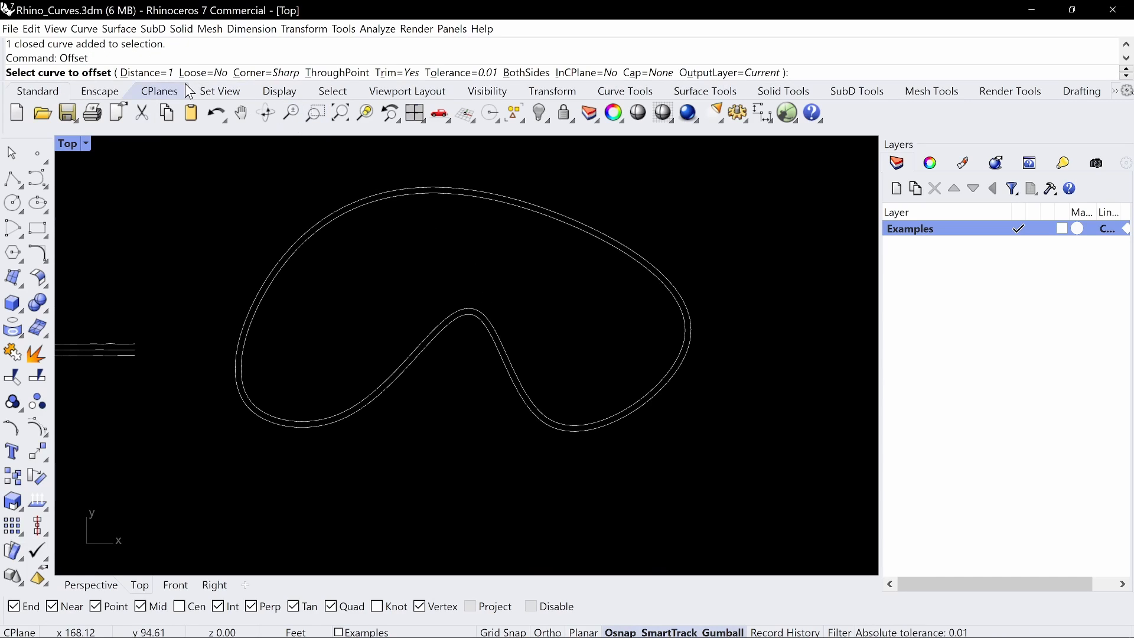
{"action": "left_click", "coordinate": [208, 72]}
{"action": "left_click", "coordinate": [457, 323]}
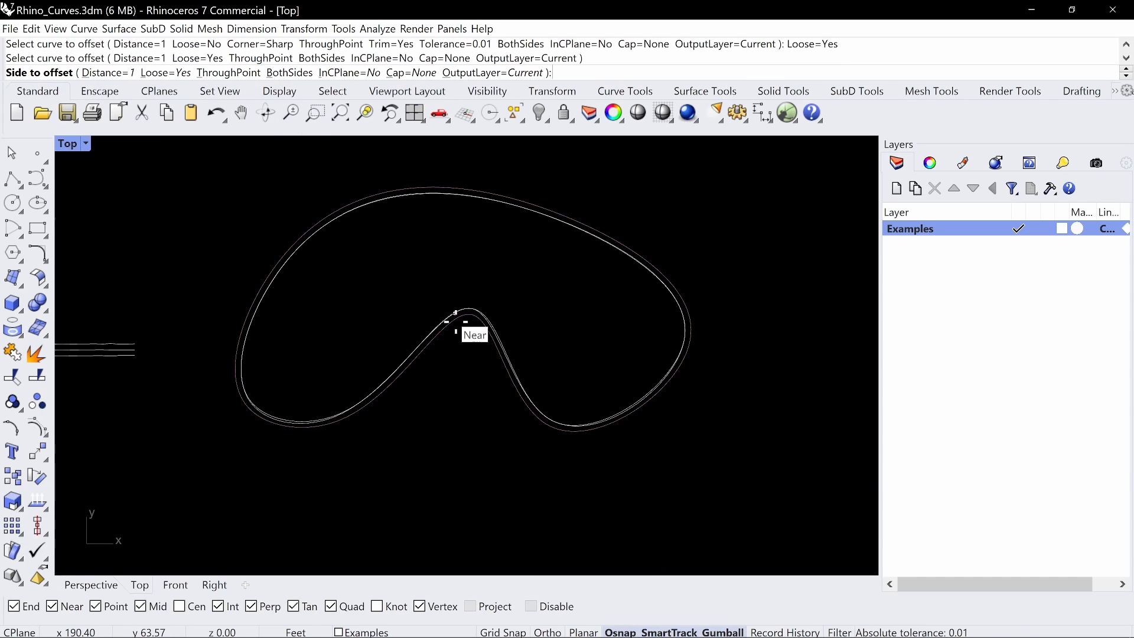
{"action": "left_click", "coordinate": [491, 425]}
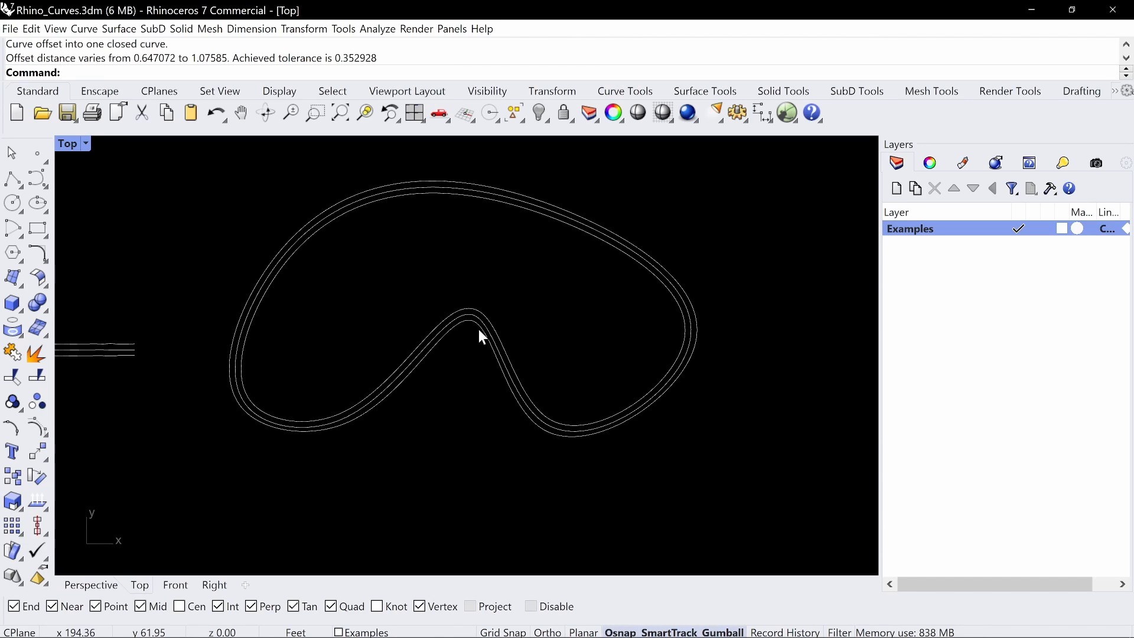
Delete the inner standard offset of the closed kidney-shaped curve
{"action": "scroll", "coordinate": [492, 340], "scroll_direction": "up", "scroll_amount": 5}
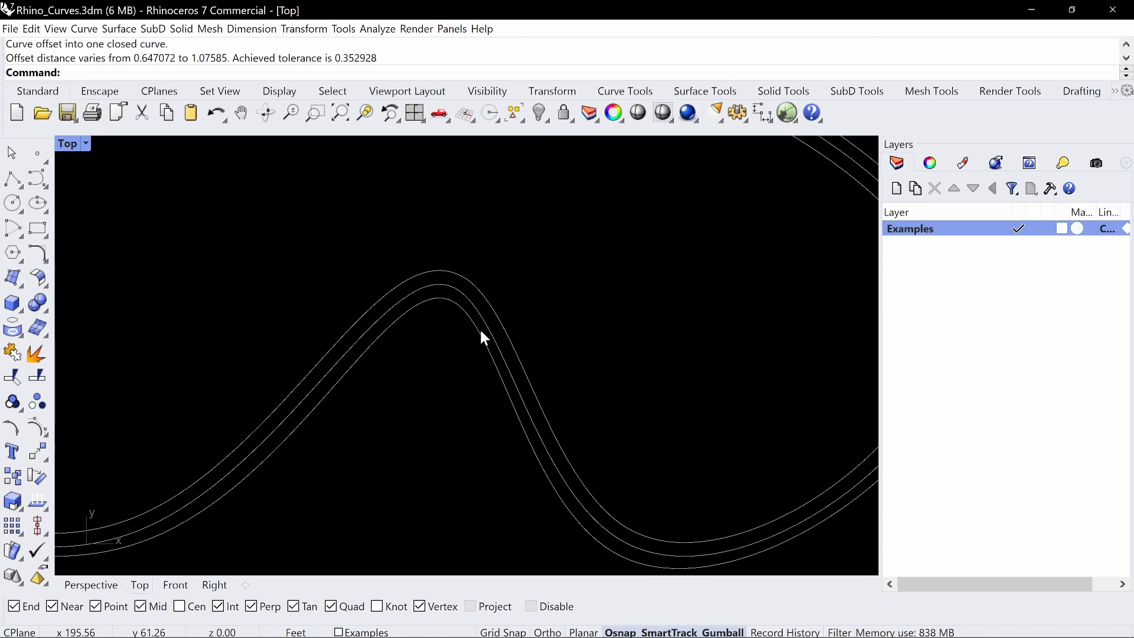
{"action": "left_click", "coordinate": [503, 328]}
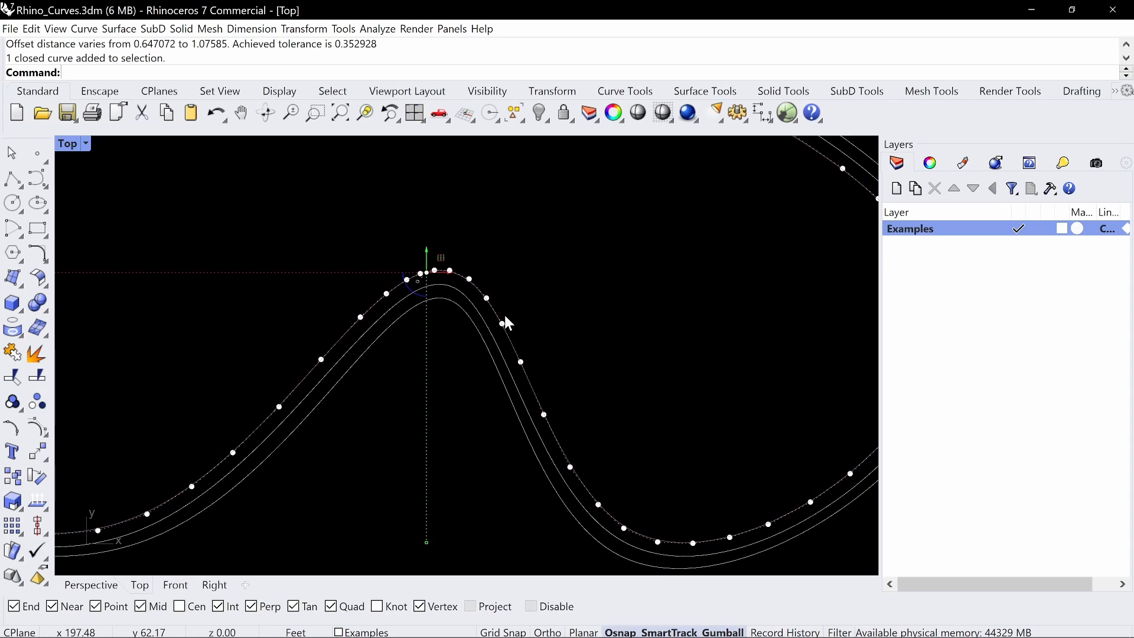
{"action": "key", "text": "Delete"}
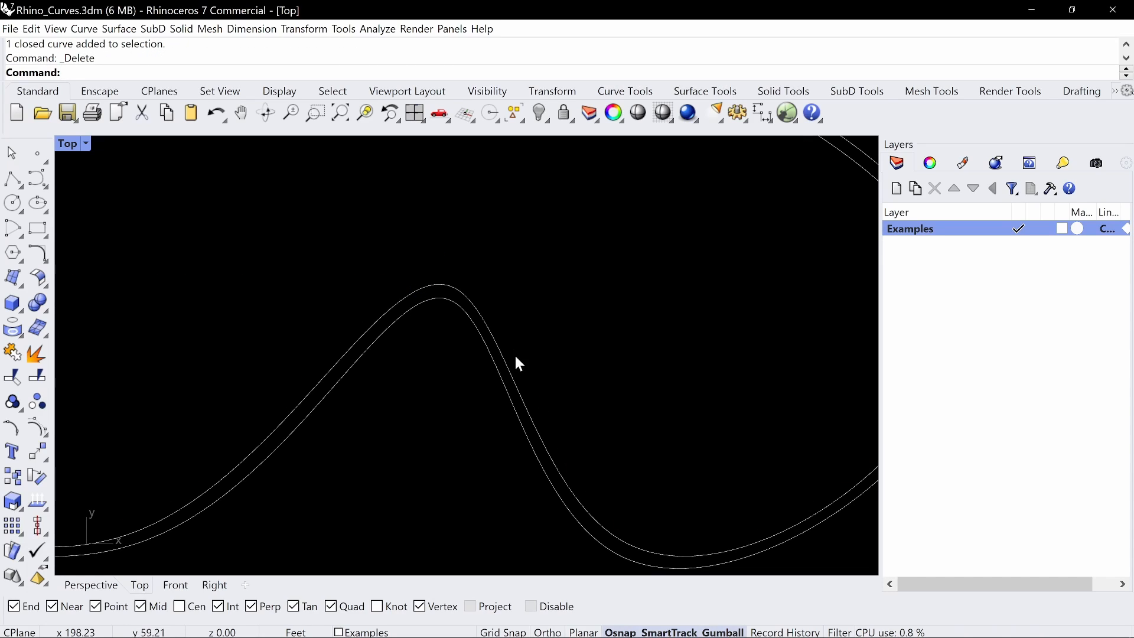
Compare the control points of the original kidney-shaped curve with those of its outer loose offset
{"action": "scroll", "coordinate": [505, 357], "scroll_direction": "down", "scroll_amount": 3}
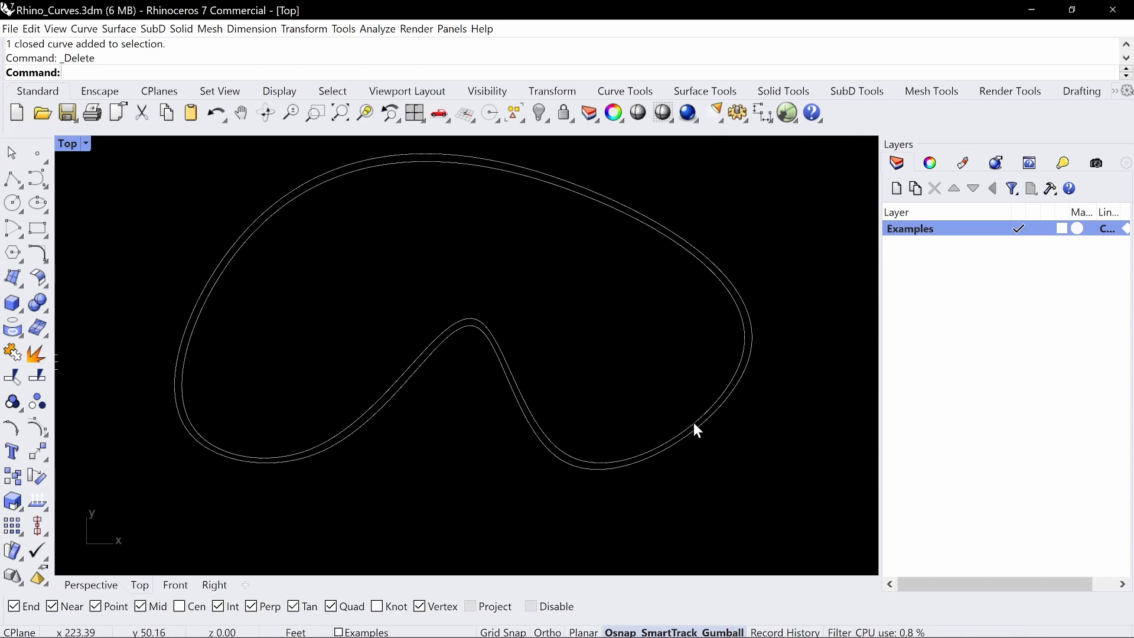
{"action": "left_click", "coordinate": [751, 340]}
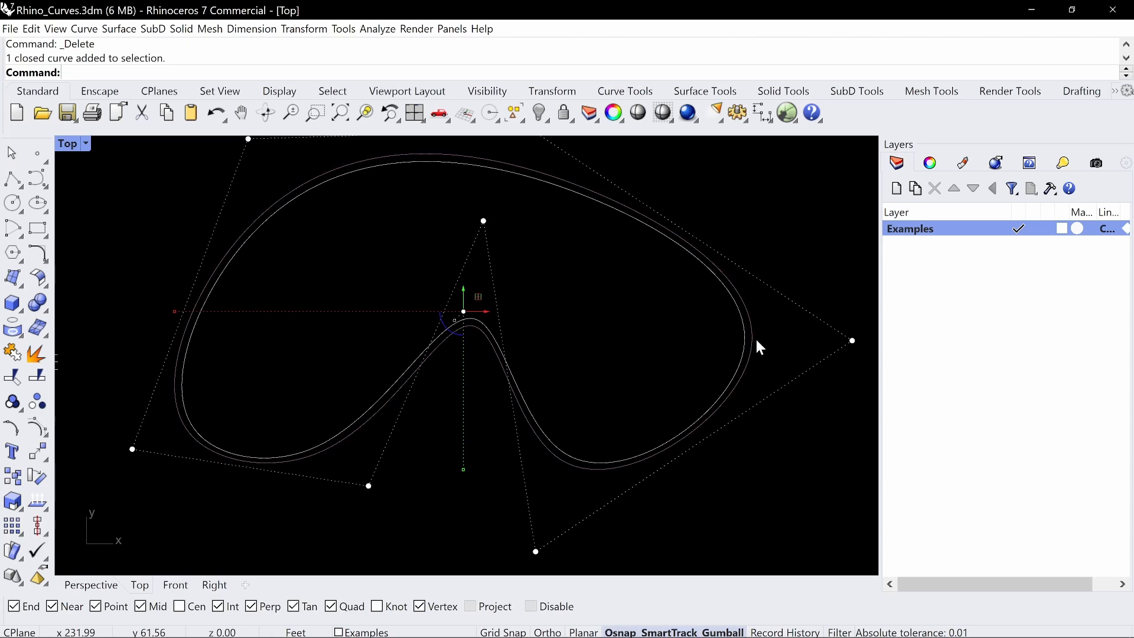
{"action": "left_click", "coordinate": [597, 266]}
{"action": "right_click_drag", "start_coordinate": [588, 263], "coordinate": [619, 269]}
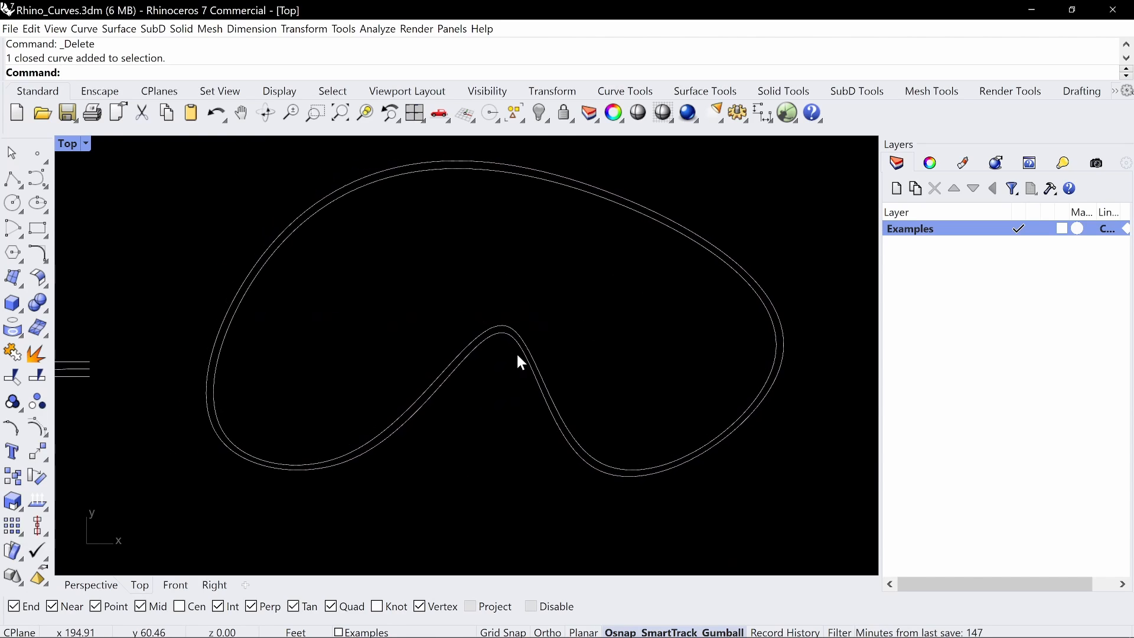
{"action": "left_click", "coordinate": [517, 353]}
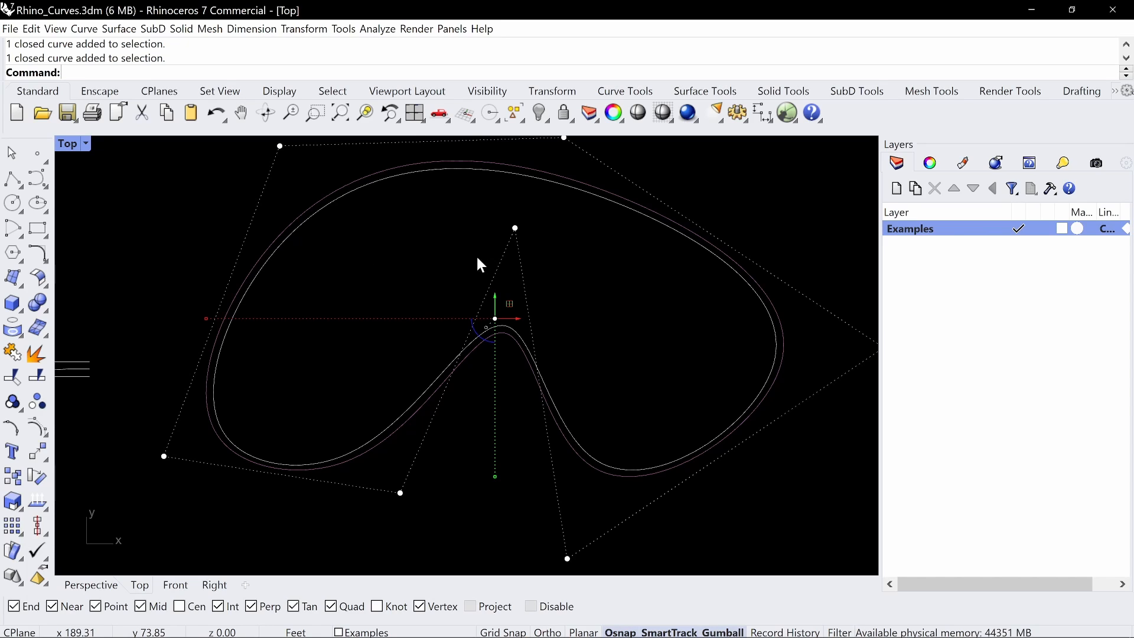
{"action": "scroll", "coordinate": [447, 233], "scroll_direction": "down", "scroll_amount": 4}
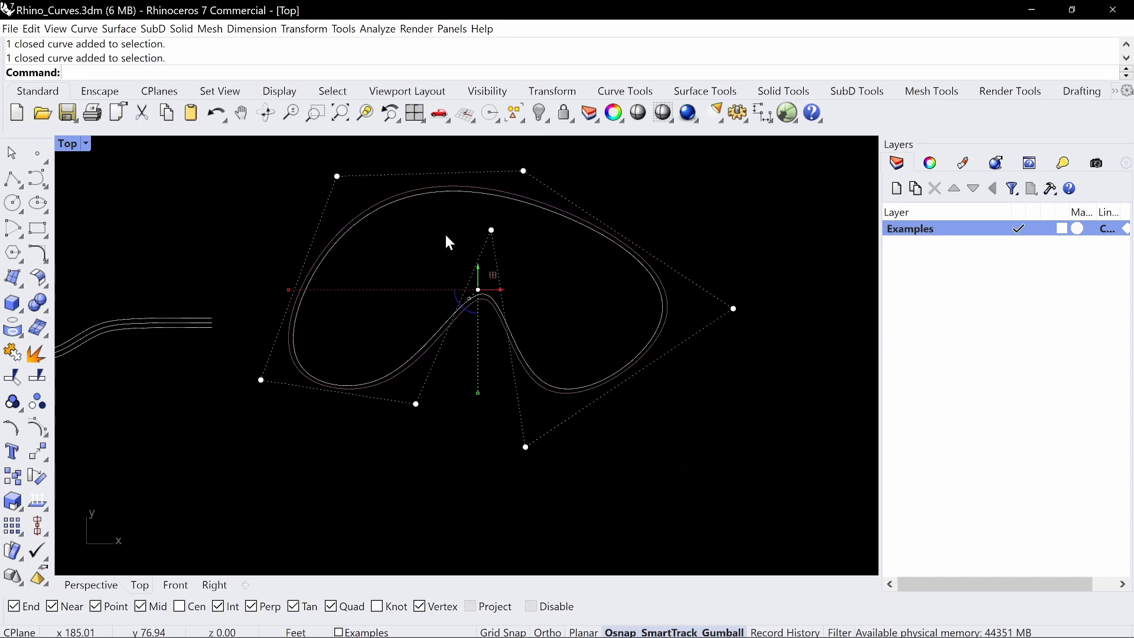
{"action": "right_click_drag", "start_coordinate": [433, 216], "coordinate": [466, 273]}
{"action": "right_click_drag", "start_coordinate": [391, 317], "coordinate": [569, 288]}
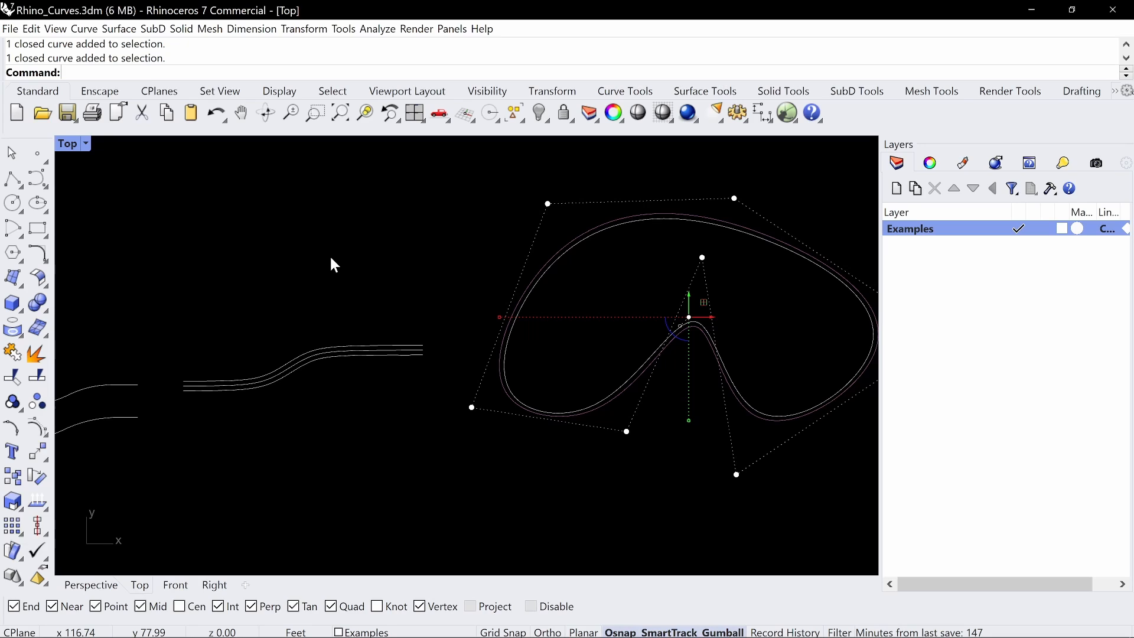
{"action": "key", "text": "Escape"}
{"action": "key", "text": "Escape"}
Delete the kidney-shaped curve and its loose offset, keeping only the S curves
{"action": "scroll", "coordinate": [408, 245], "scroll_direction": "down", "scroll_amount": 2}
{"action": "right_click_drag", "start_coordinate": [541, 280], "coordinate": [510, 292]}
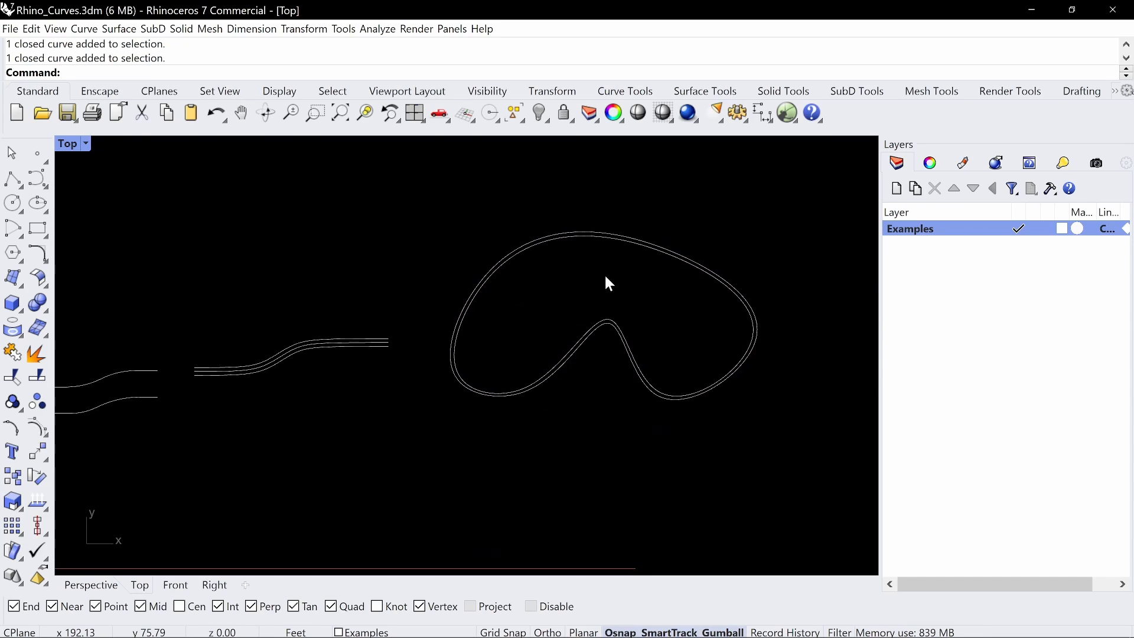
{"action": "left_click", "coordinate": [633, 235]}
{"action": "key", "text": "Delete"}
{"action": "left_click", "coordinate": [625, 327]}
{"action": "key", "text": "Delete"}
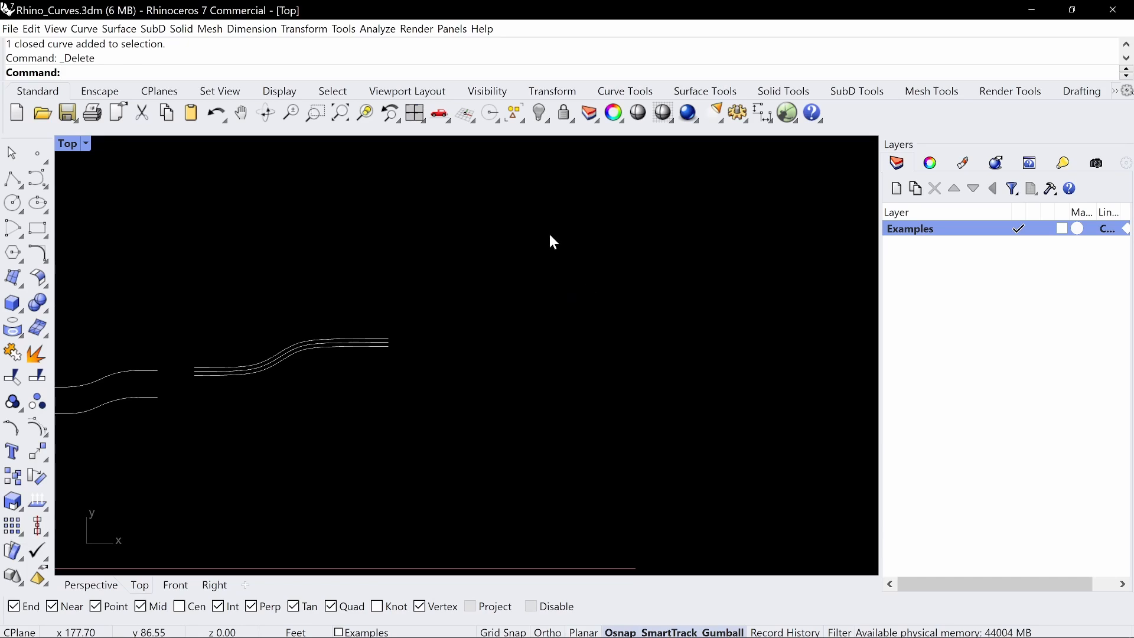
Draw a degree 3 interpolated curve through nine points as a freehand kidney outline beside the S curves, leaving it open for further points
{"action": "left_click", "coordinate": [47, 187]}
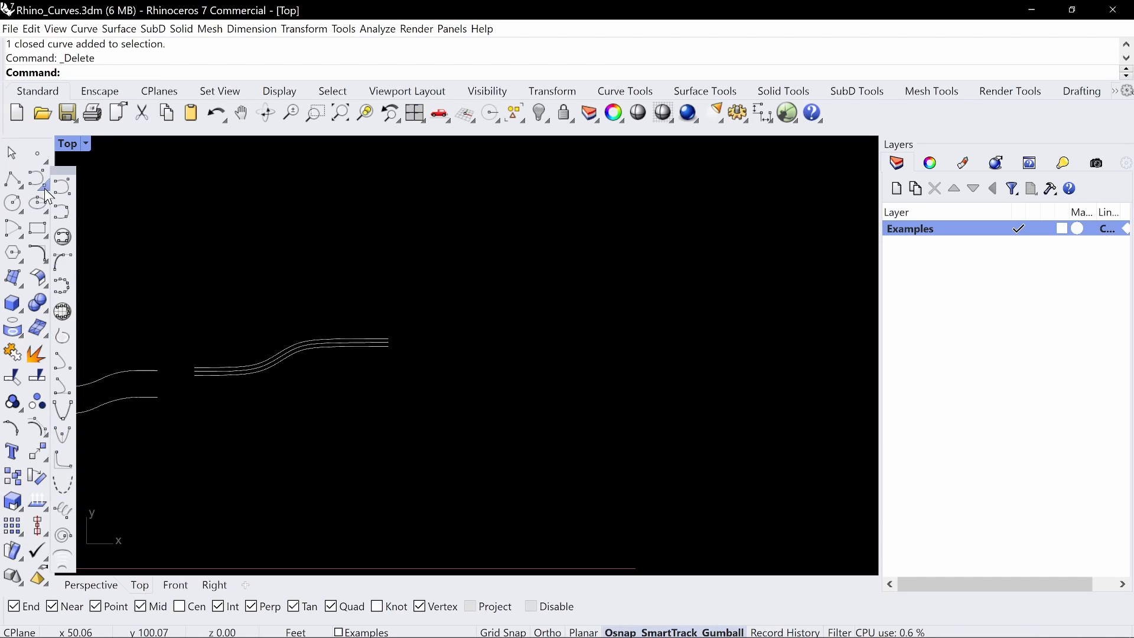
{"action": "left_click", "coordinate": [66, 219]}
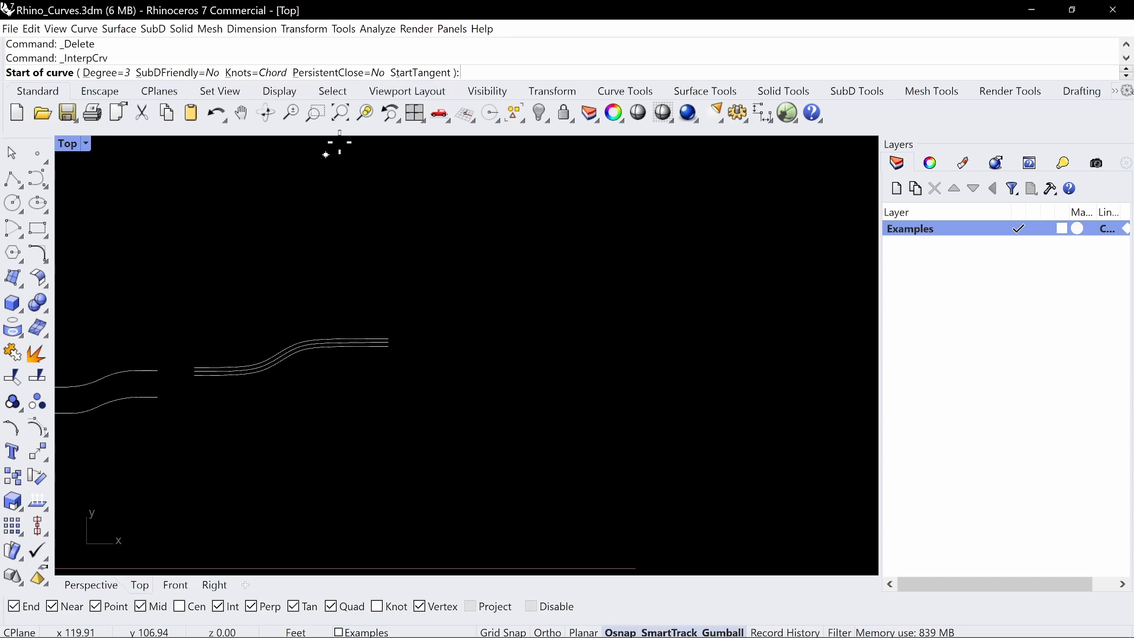
{"action": "left_click", "coordinate": [512, 337]}
{"action": "left_click", "coordinate": [536, 169]}
{"action": "left_click", "coordinate": [740, 186]}
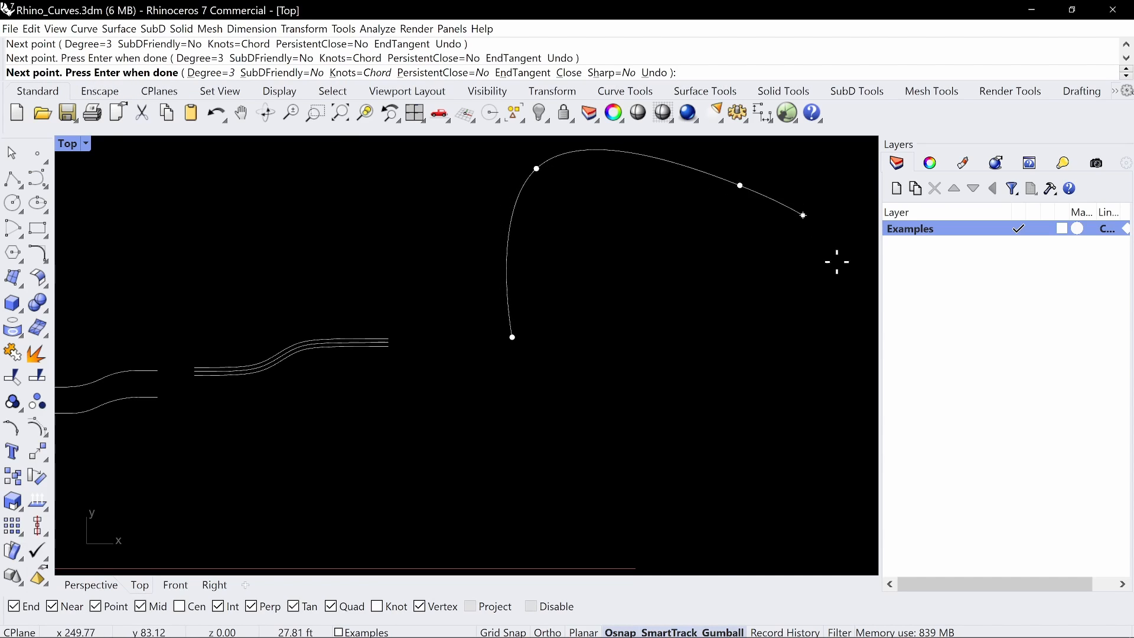
{"action": "left_click", "coordinate": [854, 347]}
{"action": "left_click", "coordinate": [762, 475]}
{"action": "left_click", "coordinate": [698, 328]}
{"action": "left_click", "coordinate": [633, 336]}
{"action": "left_click", "coordinate": [600, 460]}
{"action": "left_click", "coordinate": [516, 516]}
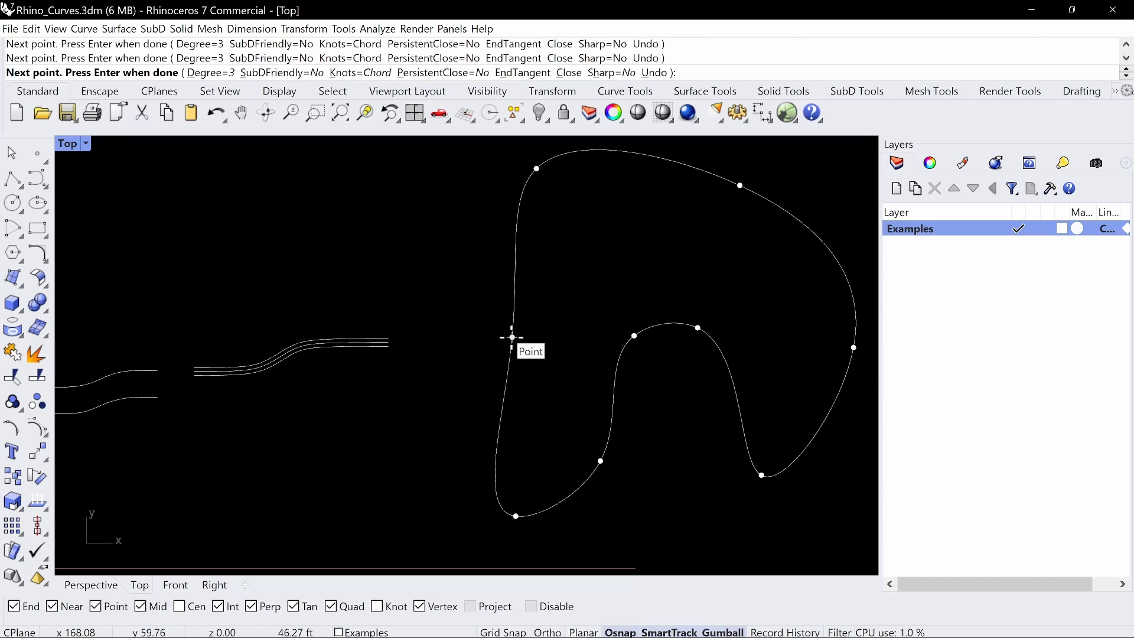
Try curve degrees 1 and 2 on the unfinished kidney outline, then restore degree 3
{"action": "left_click", "coordinate": [204, 72]}
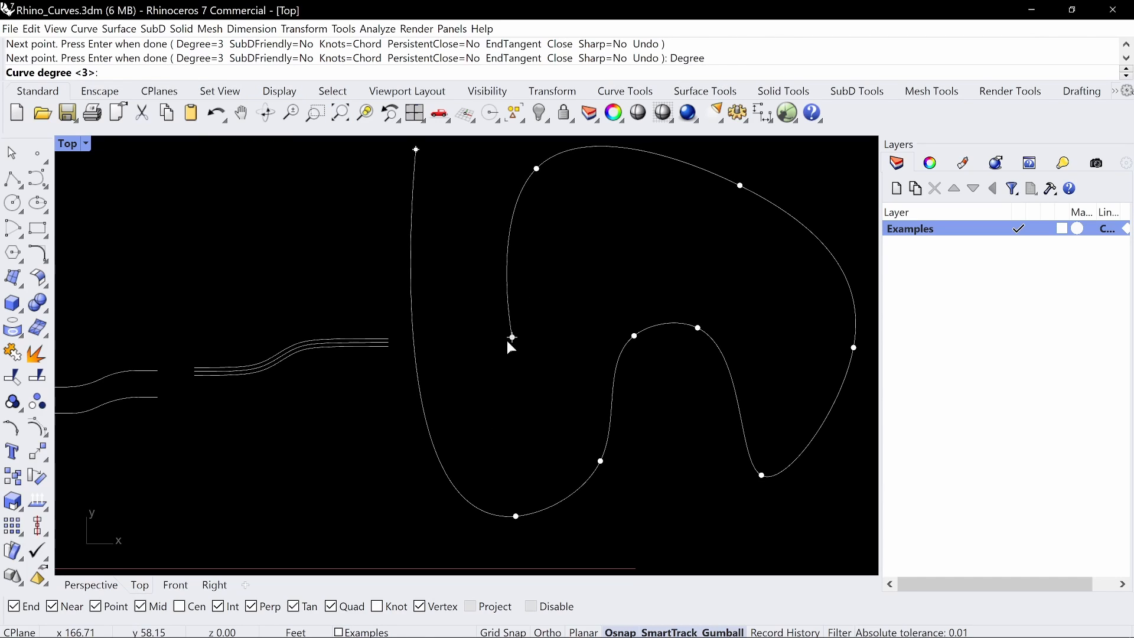
{"action": "type", "text": "1"}
{"action": "key", "text": "Return"}
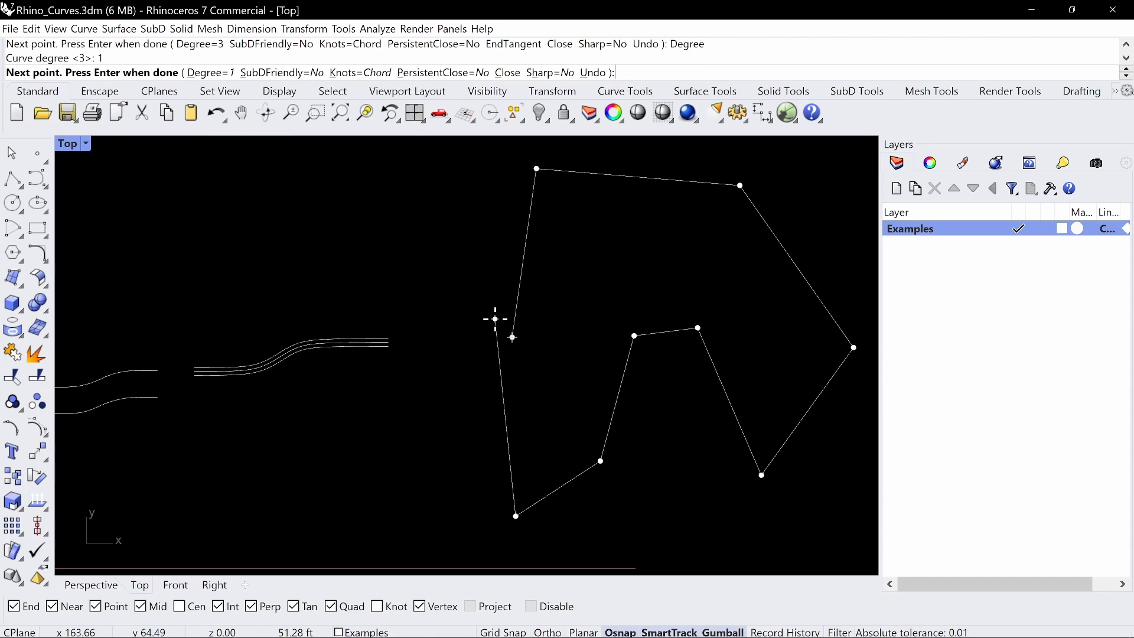
{"action": "left_click", "coordinate": [219, 75]}
{"action": "type", "text": "2"}
{"action": "key", "text": "Return"}
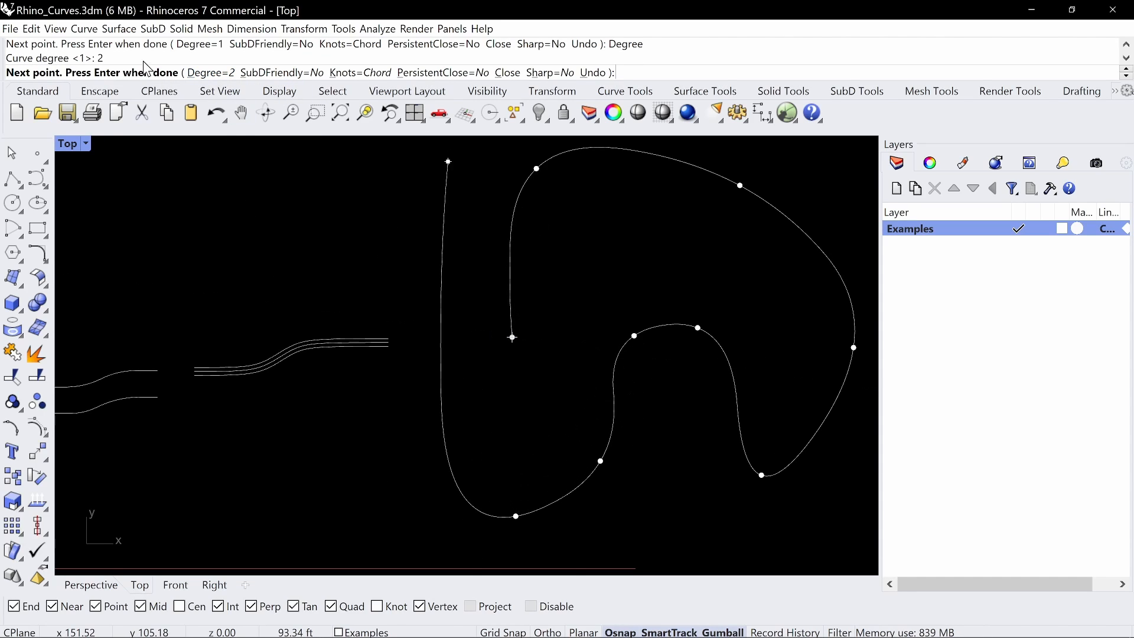
{"action": "left_click", "coordinate": [201, 74]}
{"action": "type", "text": "3"}
{"action": "key", "text": "Return"}
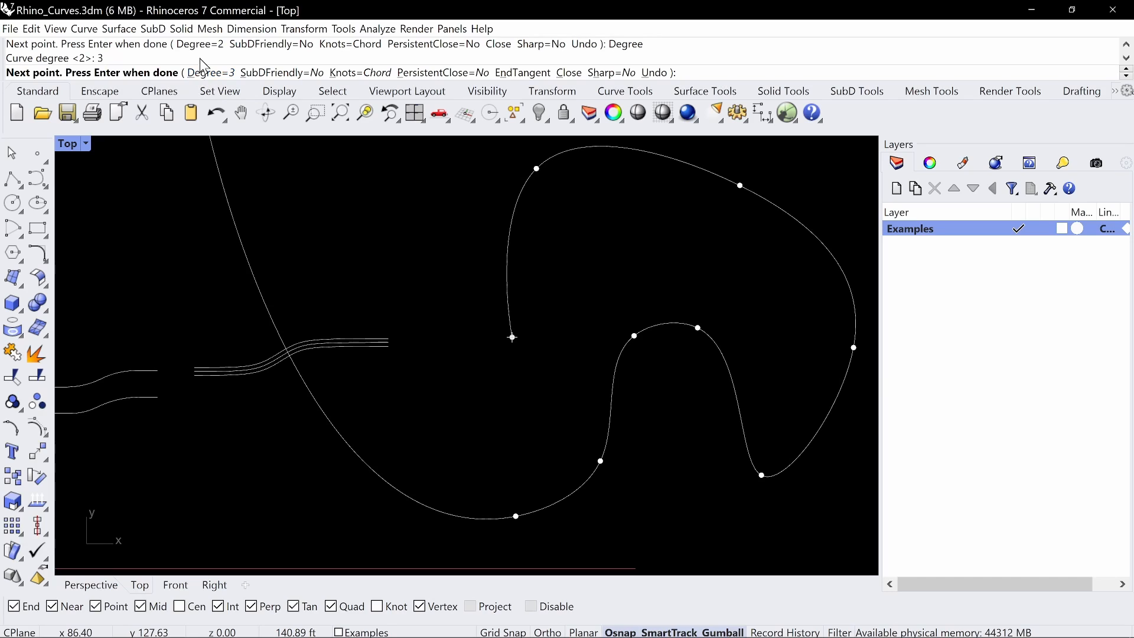
Try curve degrees 4, 5 and 6 on the unfinished kidney outline
{"action": "left_click", "coordinate": [213, 76]}
{"action": "type", "text": "4"}
{"action": "key", "text": "Return"}
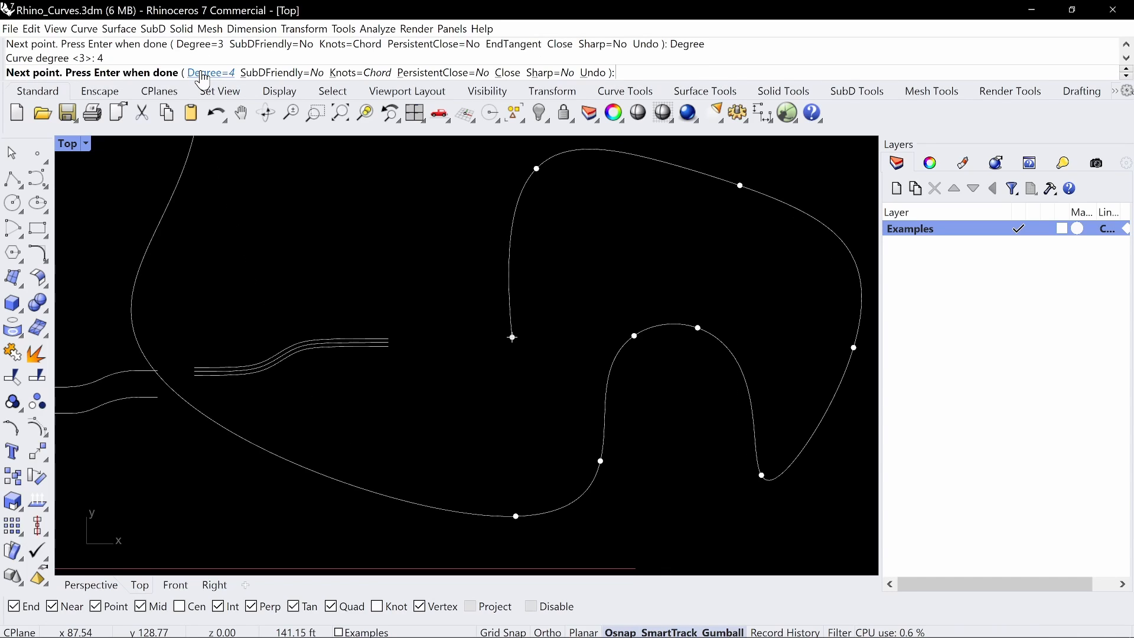
{"action": "left_click", "coordinate": [204, 74]}
{"action": "type", "text": "5"}
{"action": "key", "text": "Return"}
{"action": "left_click", "coordinate": [204, 74]}
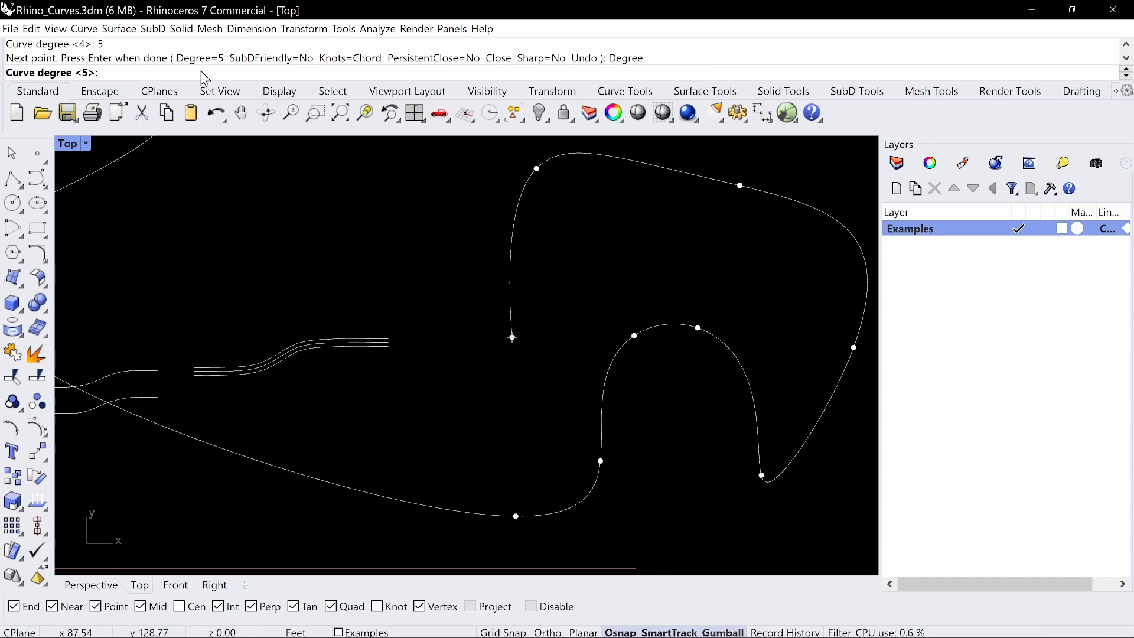
{"action": "type", "text": "1"}
{"action": "key", "text": "BackSpace"}
{"action": "type", "text": "6"}
{"action": "key", "text": "Return"}
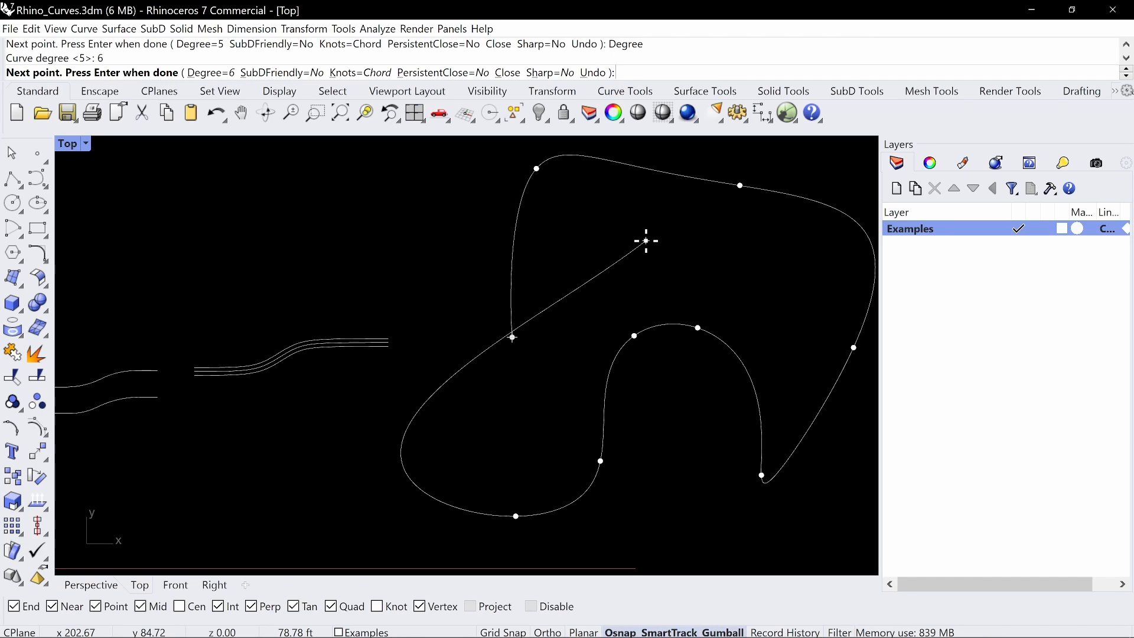
Set the interpolated curve's degree to 3 and close it at its start point
{"action": "left_click", "coordinate": [208, 72]}
{"action": "type", "text": "3"}
{"action": "key", "text": "Return"}
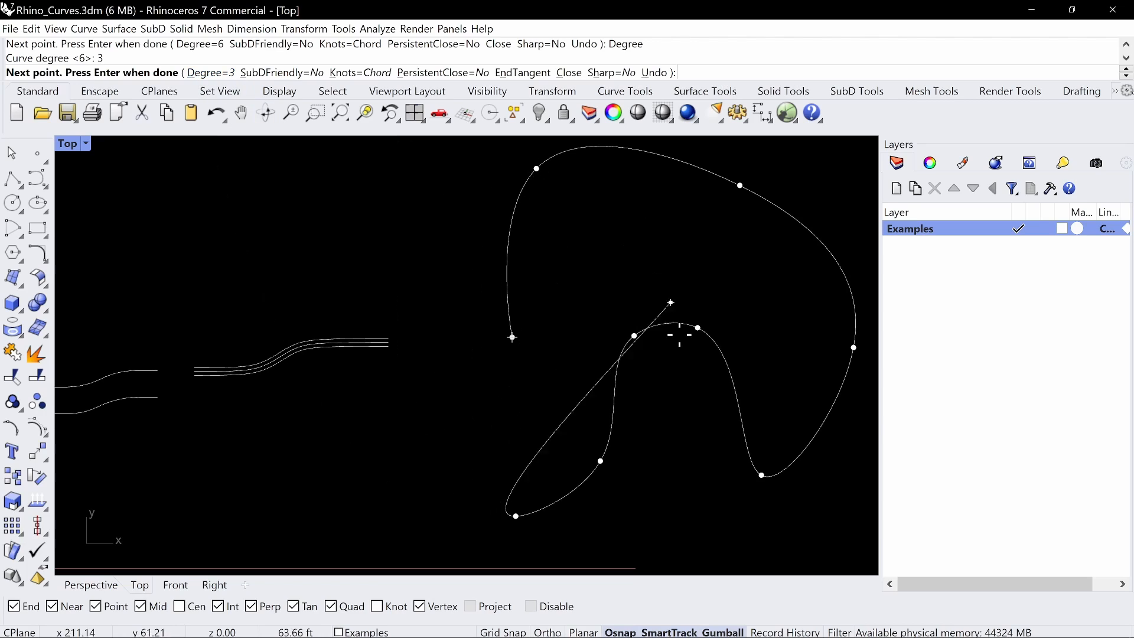
{"action": "left_click", "coordinate": [512, 338]}
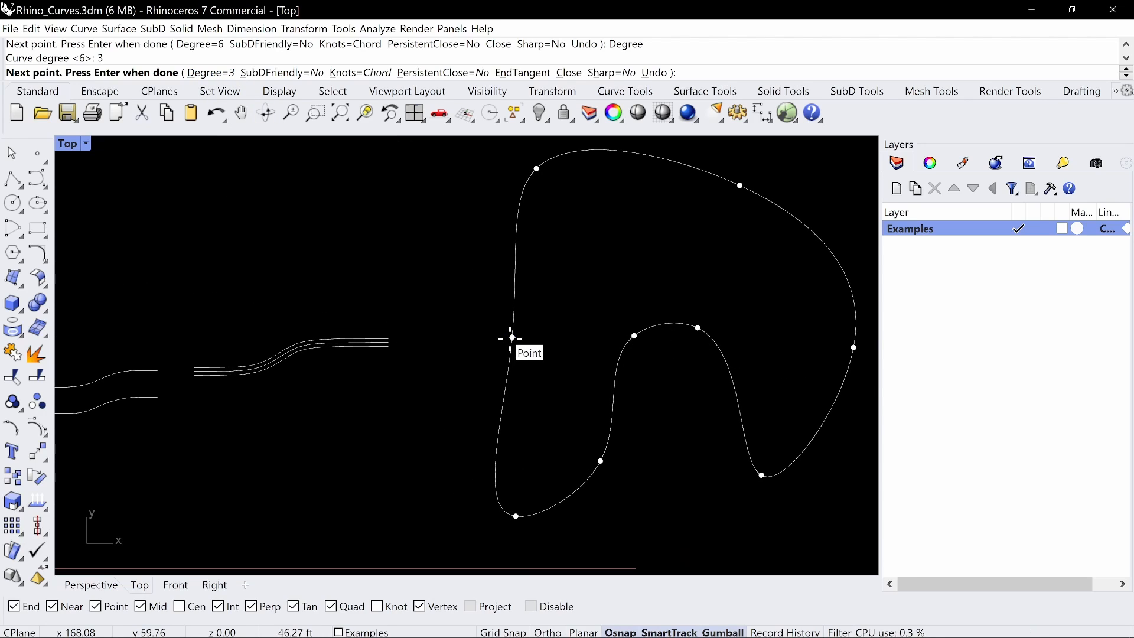
{"action": "key", "text": "Return"}
Delete the newly drawn closed kidney-shaped curve
{"action": "scroll", "coordinate": [624, 280], "scroll_direction": "down", "scroll_amount": 3}
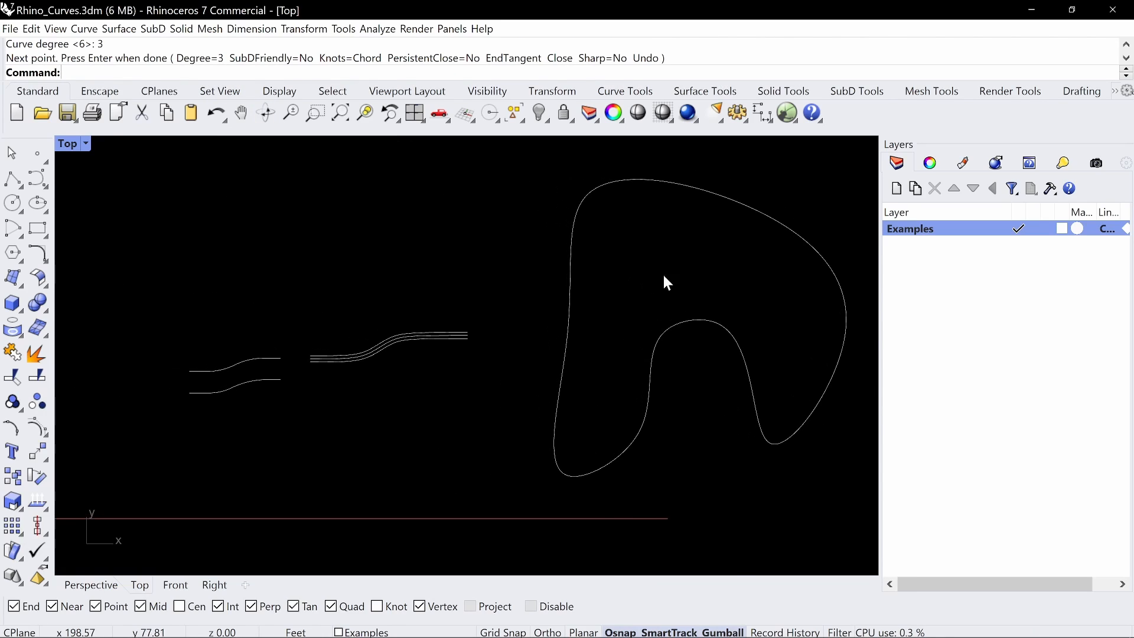
{"action": "left_click_drag", "start_coordinate": [697, 302], "coordinate": [668, 333]}
{"action": "key", "text": "Delete"}
Draw a circle freehand by center and diameter above and beside the three parallel S curves
{"action": "right_click_drag", "start_coordinate": [524, 337], "coordinate": [636, 287]}
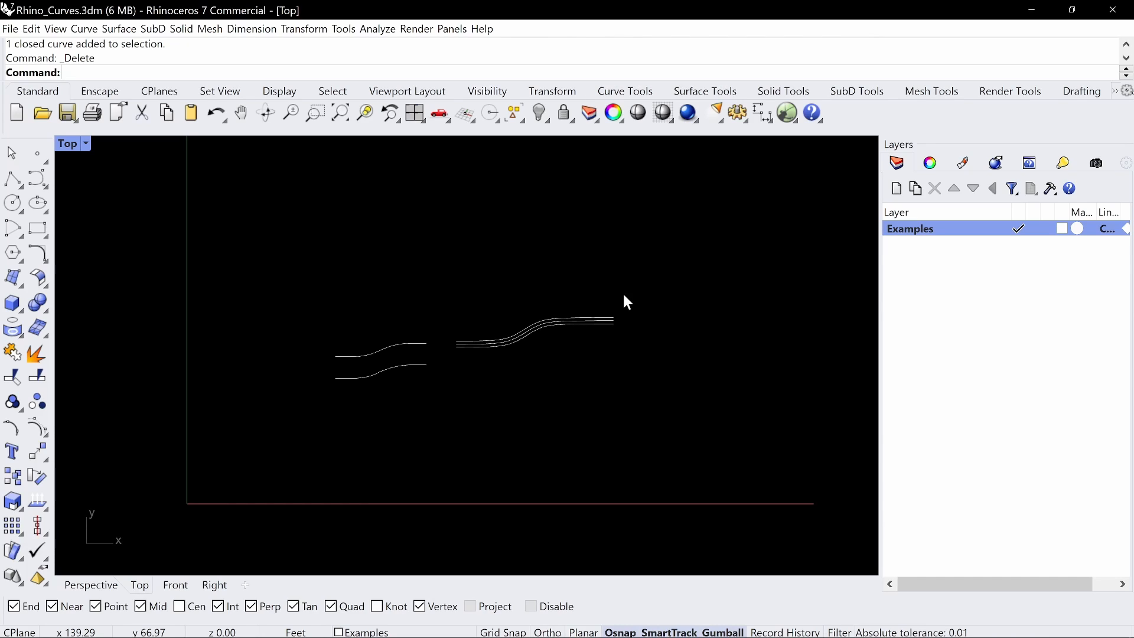
{"action": "type", "text": "ircle"}
{"action": "key", "text": "Return"}
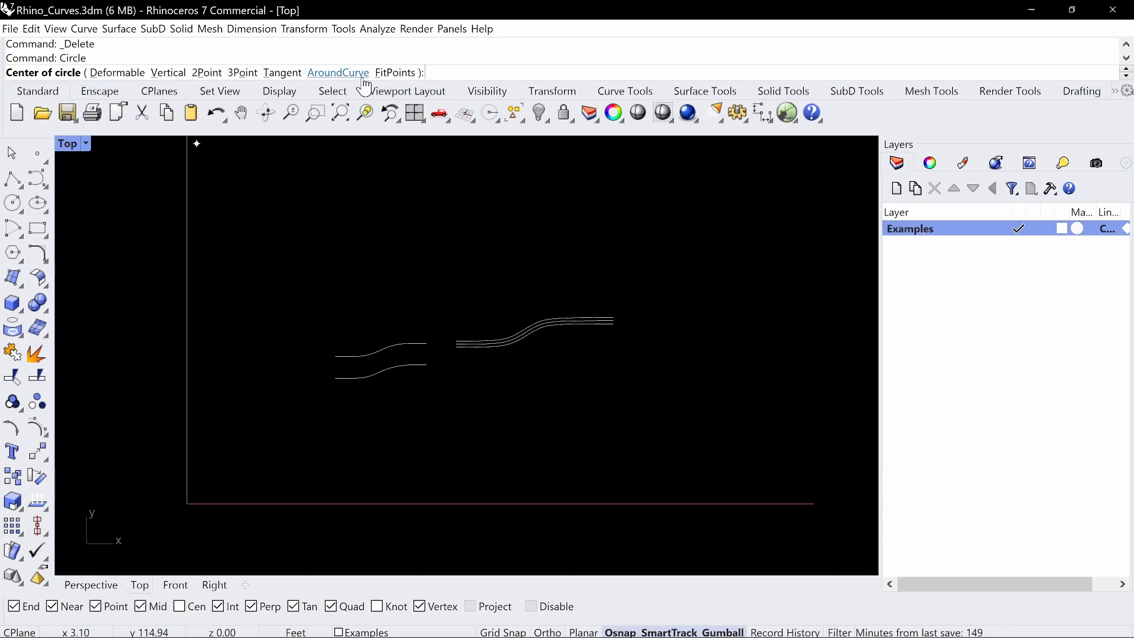
{"action": "right_click_drag", "start_coordinate": [670, 332], "coordinate": [422, 355]}
{"action": "left_click", "coordinate": [457, 243]}
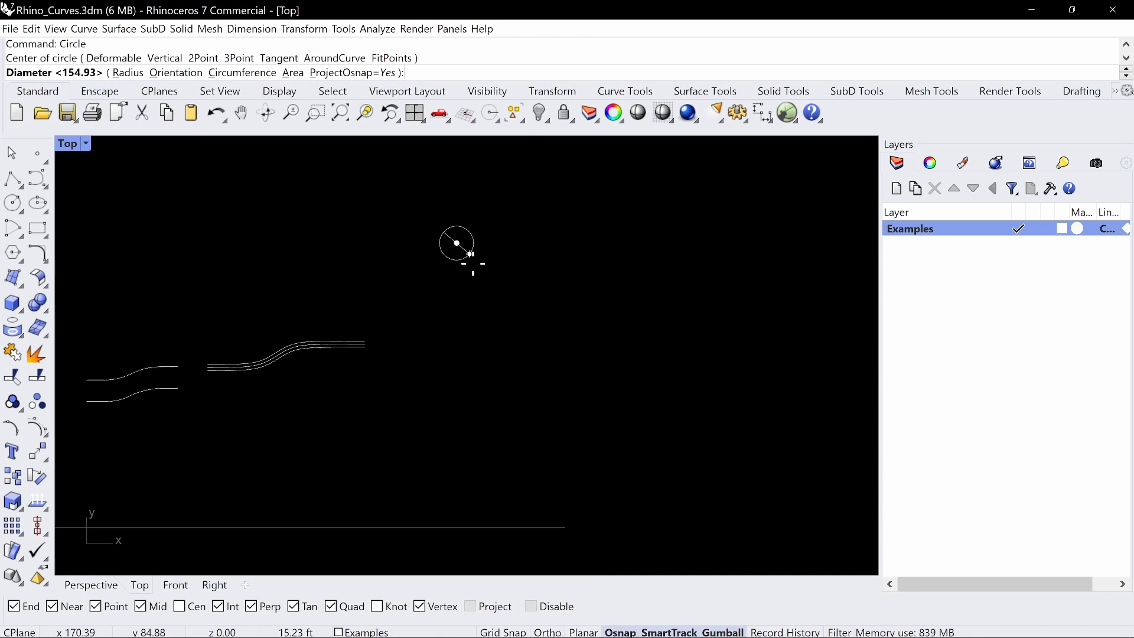
{"action": "left_click", "coordinate": [504, 302]}
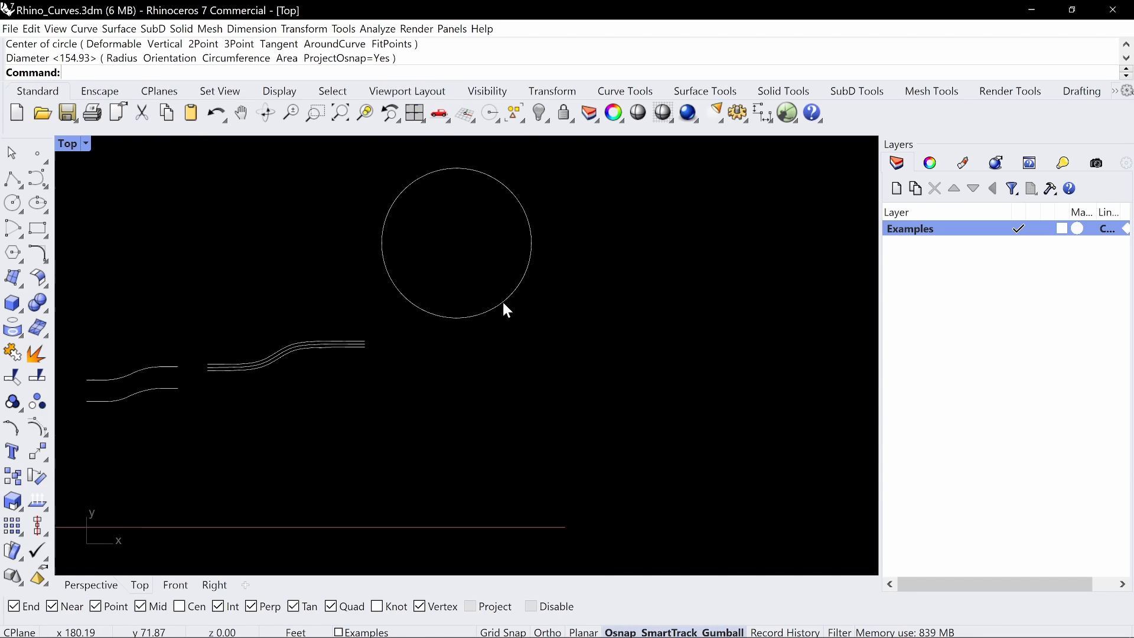
Draw a circle about 45 ft in diameter by two diameter points, from the first circle's lower-left edge to its upper-right edge
{"action": "right_click", "coordinate": [477, 326]}
{"action": "left_click", "coordinate": [207, 73]}
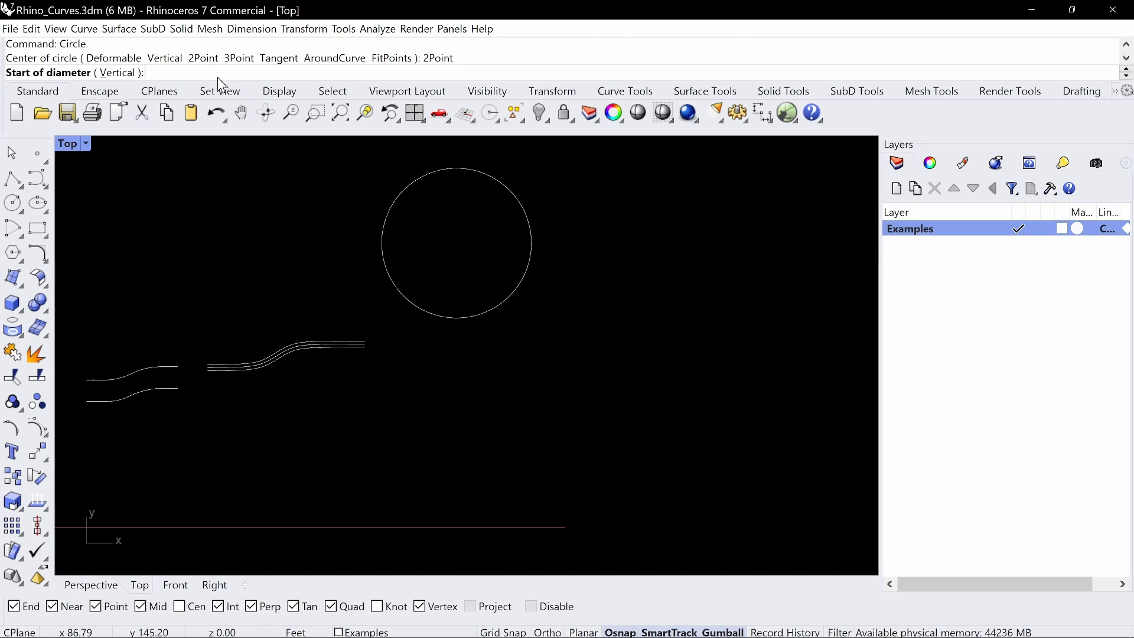
{"action": "left_click", "coordinate": [427, 309]}
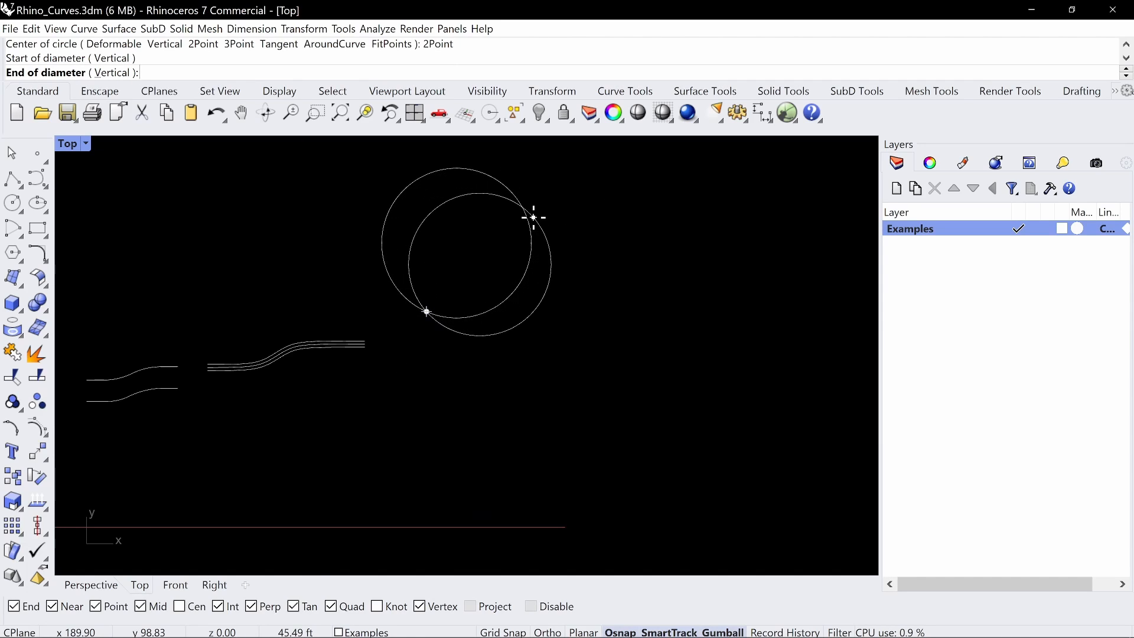
{"action": "left_click", "coordinate": [529, 213]}
{"action": "right_click", "coordinate": [503, 363]}
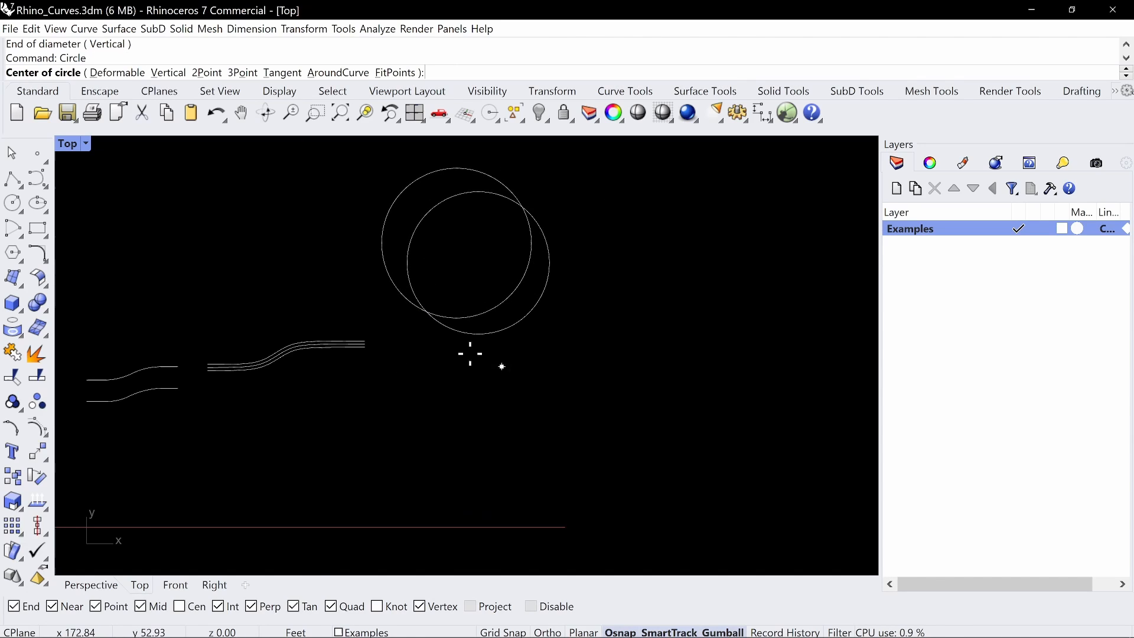
{"action": "left_click", "coordinate": [243, 73]}
{"action": "left_click", "coordinate": [494, 337]}
{"action": "key", "text": "Escape"}
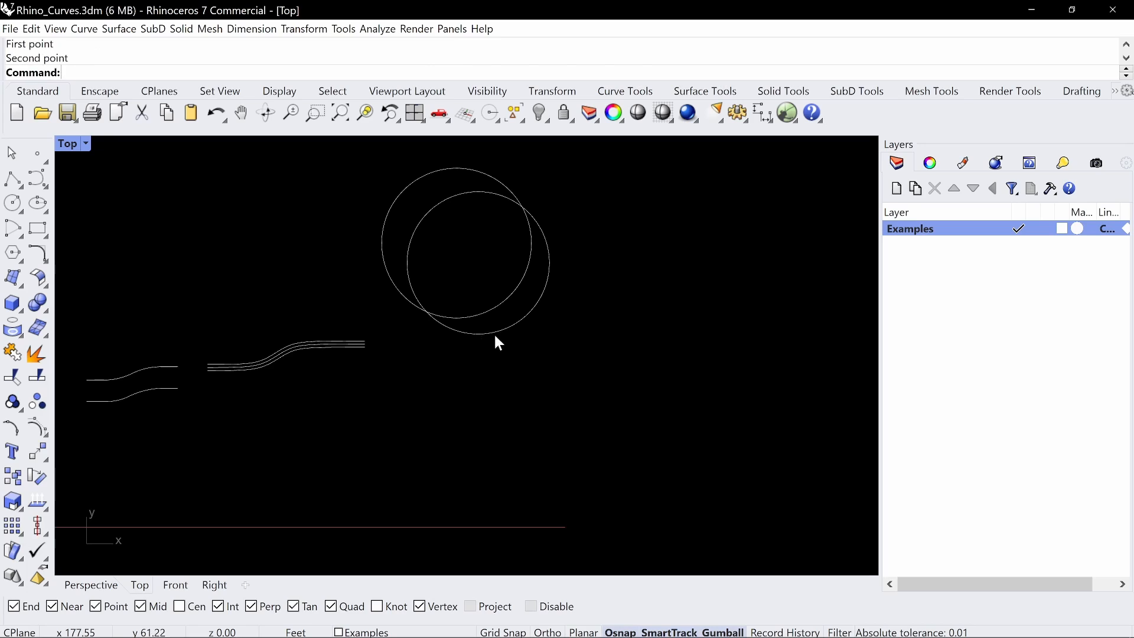
Draw a three-point circle through the two-point circle's bottom edge, a point inside it, and its left edge
{"action": "right_click", "coordinate": [495, 335]}
{"action": "type", "text": "3"}
{"action": "key", "text": "Return"}
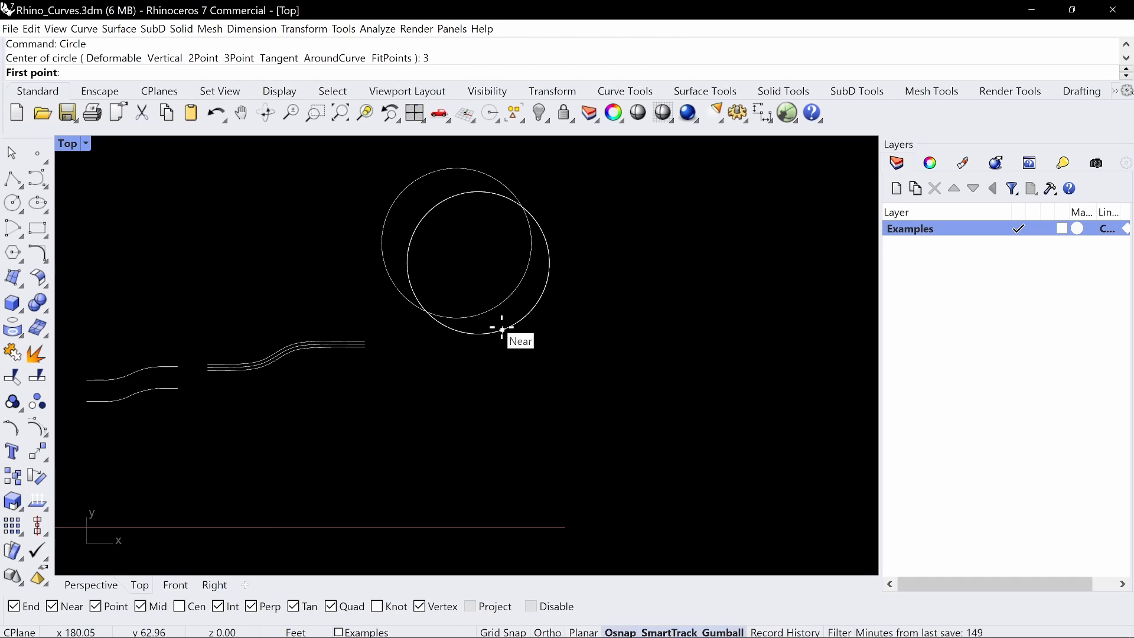
{"action": "left_click", "coordinate": [502, 329]}
{"action": "left_click", "coordinate": [517, 288]}
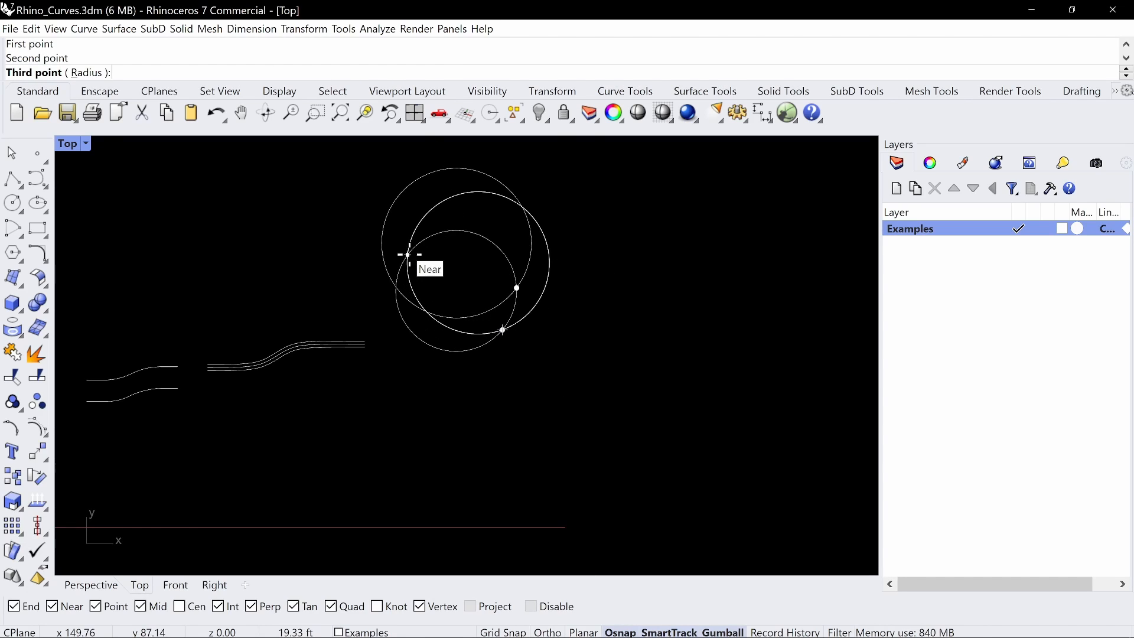
{"action": "left_click", "coordinate": [407, 255]}
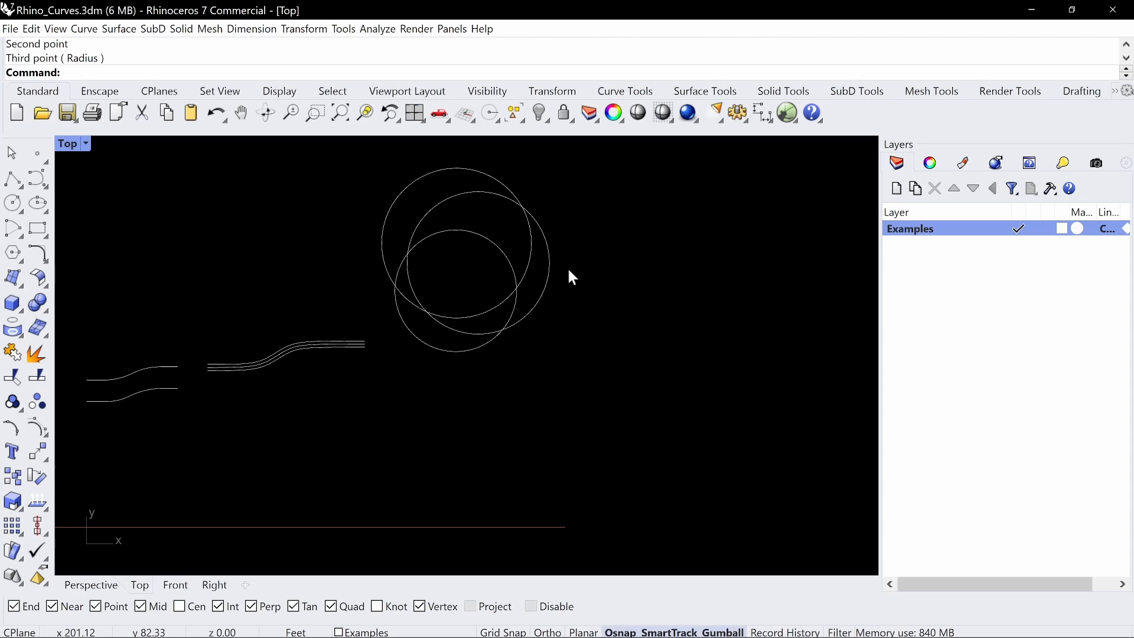
Draw a tangent circle about 10 ft in diameter between the left edges of the first circle and the two-point circle
{"action": "right_click", "coordinate": [455, 339]}
{"action": "left_click", "coordinate": [284, 72]}
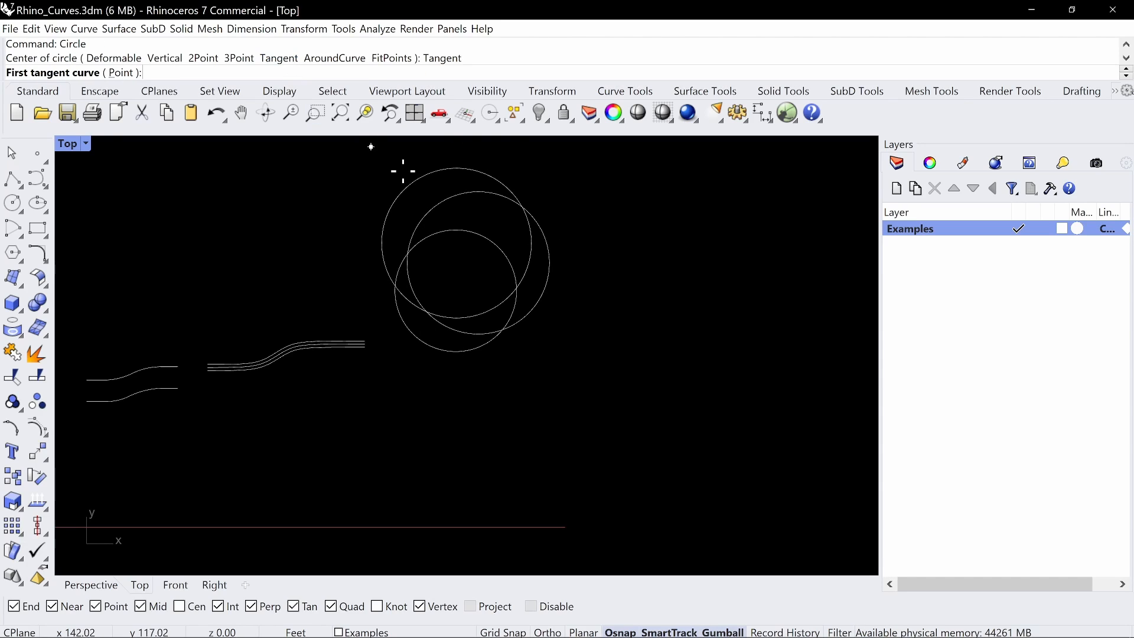
{"action": "left_click", "coordinate": [430, 207]}
{"action": "left_click", "coordinate": [433, 171]}
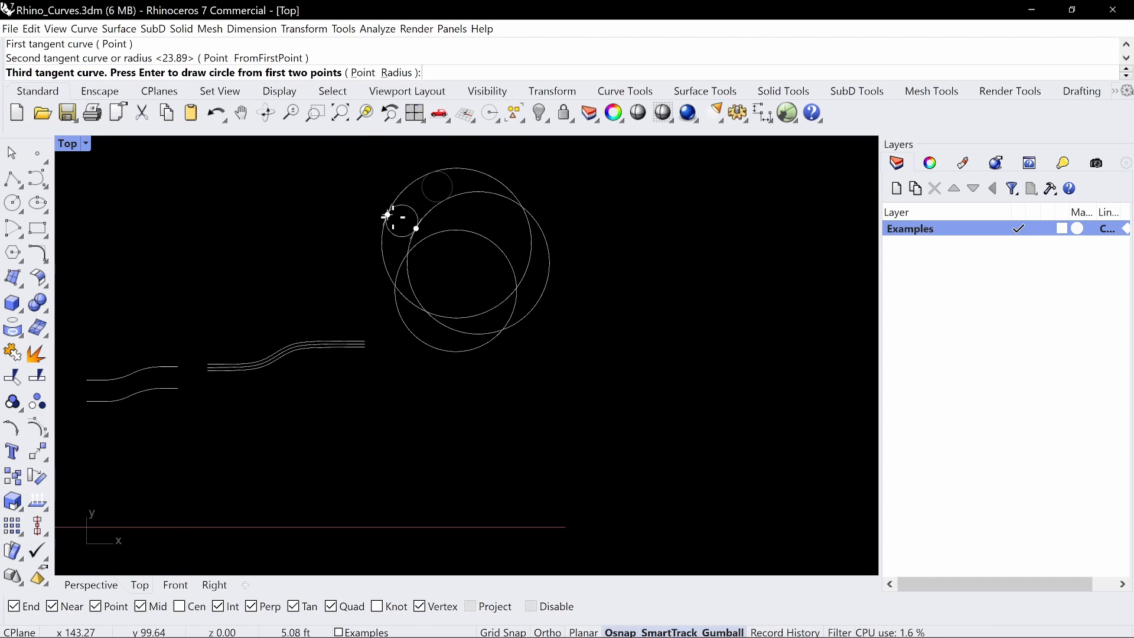
{"action": "left_click", "coordinate": [393, 219]}
{"action": "right_click", "coordinate": [445, 188]}
{"action": "key", "text": "Escape"}
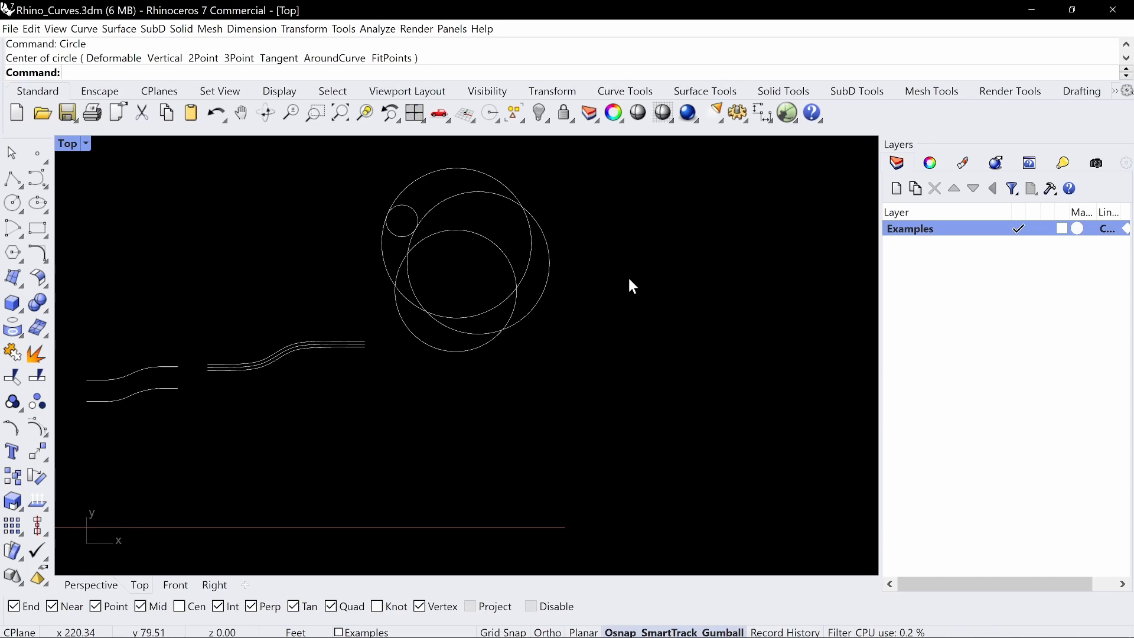
Sketch a screen annotation of a circle touched by a tangent line beside the overlapping circles, and clear it
{"action": "left_click_drag", "start_coordinate": [625, 214], "coordinate": [614, 291]}
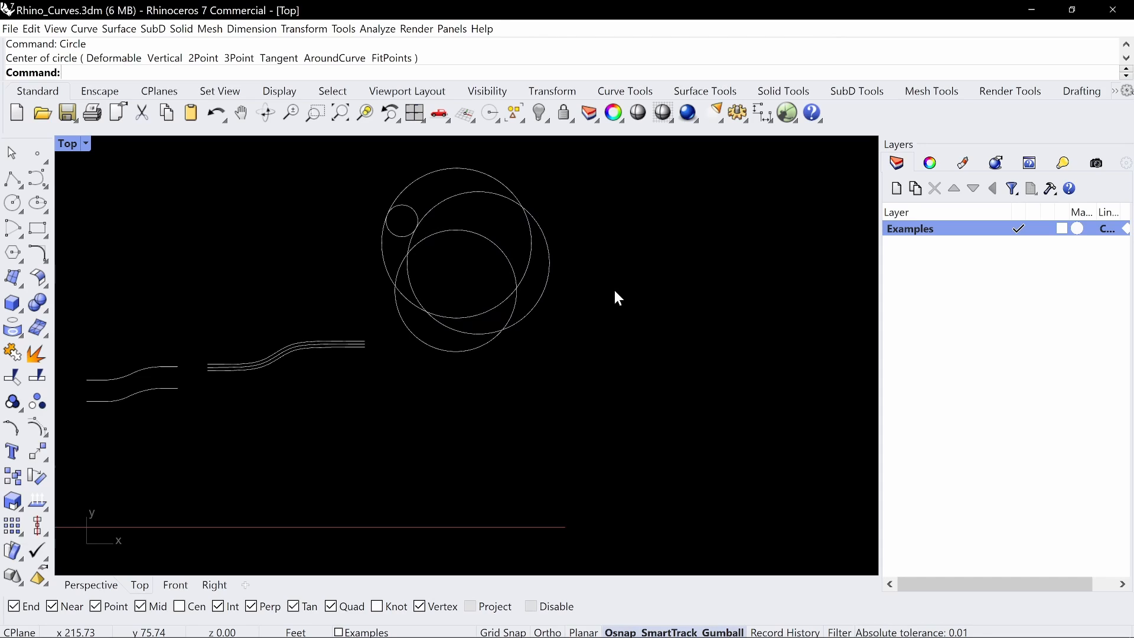
{"action": "key", "text": "ctrl+alt+g"}
{"action": "mouse_move", "coordinate": [655, 288]}
{"action": "left_mouse_down"}
{"action": "mouse_move", "coordinate": [567, 343]}
{"action": "mouse_move", "coordinate": [669, 365]}
{"action": "mouse_move", "coordinate": [625, 267]}
{"action": "left_mouse_up"}
{"action": "left_click_drag", "start_coordinate": [629, 223], "coordinate": [765, 459]}
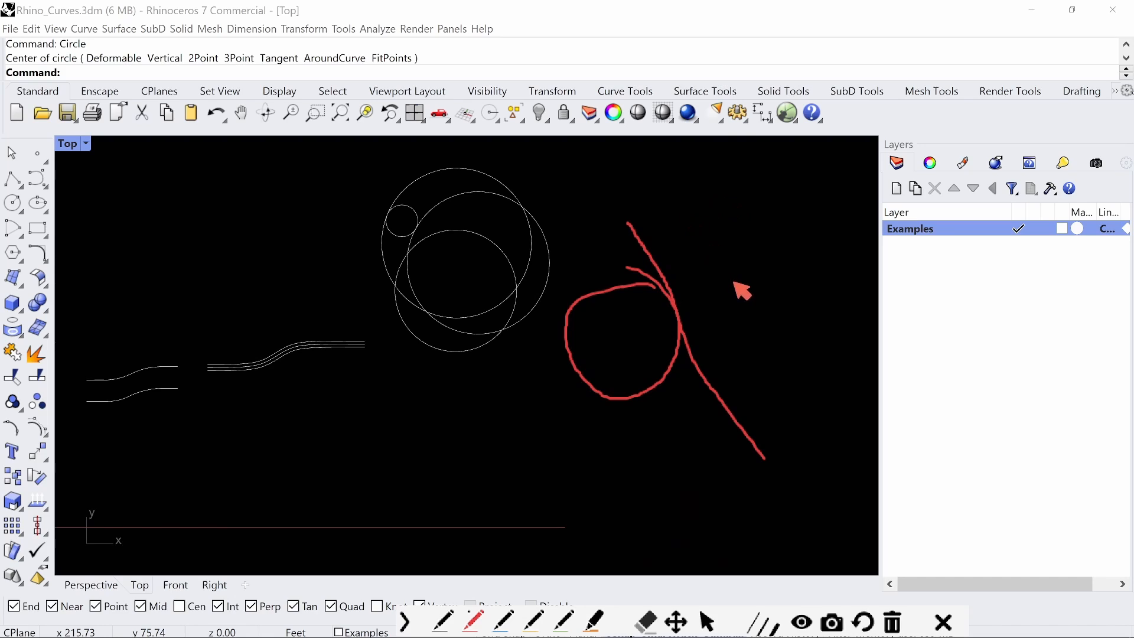
{"action": "left_click", "coordinate": [892, 622]}
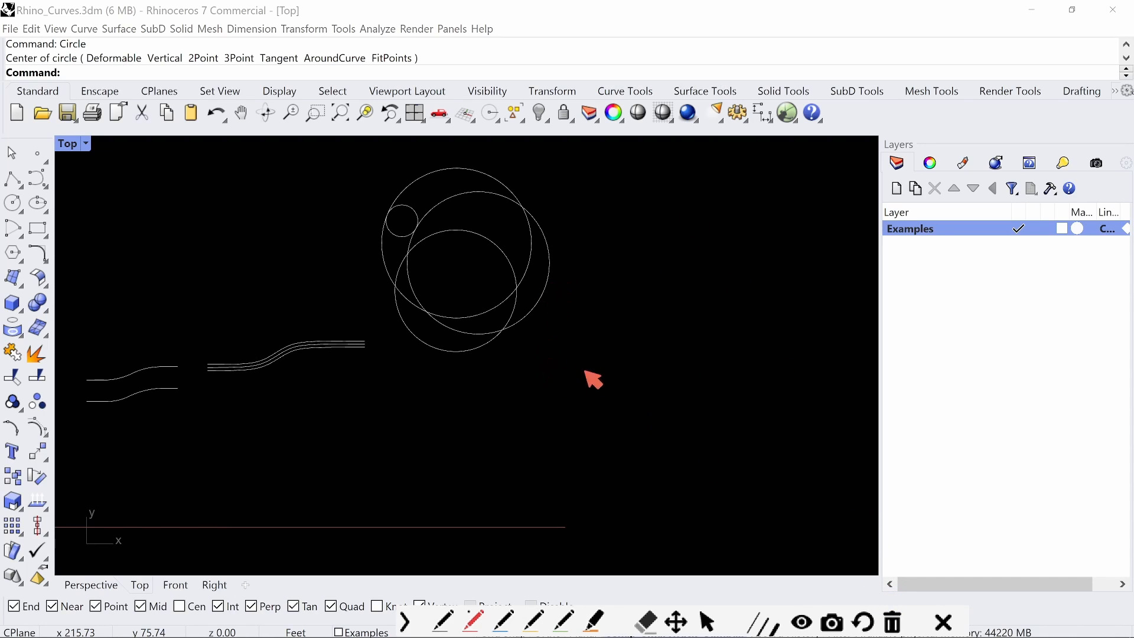
Annotate a freehand peanut-shaped contour, circling two transition points marked T and adding an arrow to the bend between them
{"action": "mouse_move", "coordinate": [711, 209]}
{"action": "left_mouse_down"}
{"action": "mouse_move", "coordinate": [639, 274]}
{"action": "mouse_move", "coordinate": [690, 355]}
{"action": "mouse_move", "coordinate": [755, 386]}
{"action": "mouse_move", "coordinate": [819, 500]}
{"action": "mouse_move", "coordinate": [809, 460]}
{"action": "mouse_move", "coordinate": [815, 487]}
{"action": "mouse_move", "coordinate": [941, 460]}
{"action": "mouse_move", "coordinate": [889, 323]}
{"action": "mouse_move", "coordinate": [763, 205]}
{"action": "left_mouse_up"}
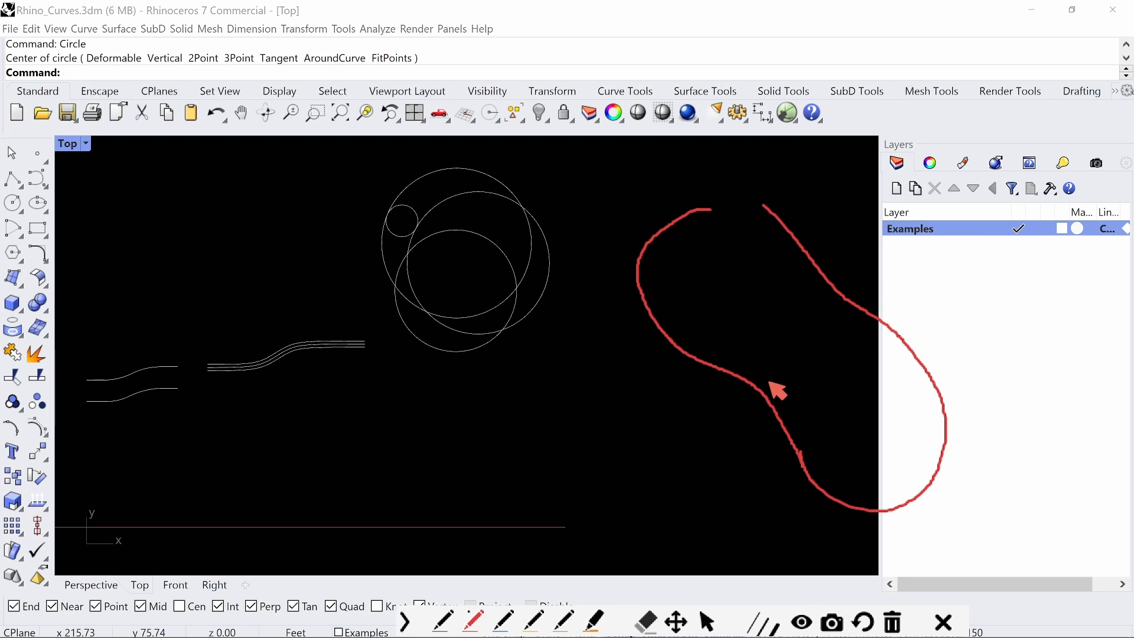
{"action": "mouse_move", "coordinate": [684, 330]}
{"action": "left_mouse_down"}
{"action": "mouse_move", "coordinate": [651, 335]}
{"action": "mouse_move", "coordinate": [676, 329]}
{"action": "left_mouse_up"}
{"action": "mouse_move", "coordinate": [827, 457]}
{"action": "left_mouse_down"}
{"action": "mouse_move", "coordinate": [808, 463]}
{"action": "mouse_move", "coordinate": [834, 484]}
{"action": "mouse_move", "coordinate": [808, 447]}
{"action": "mouse_move", "coordinate": [762, 497]}
{"action": "mouse_move", "coordinate": [767, 458]}
{"action": "left_mouse_up"}
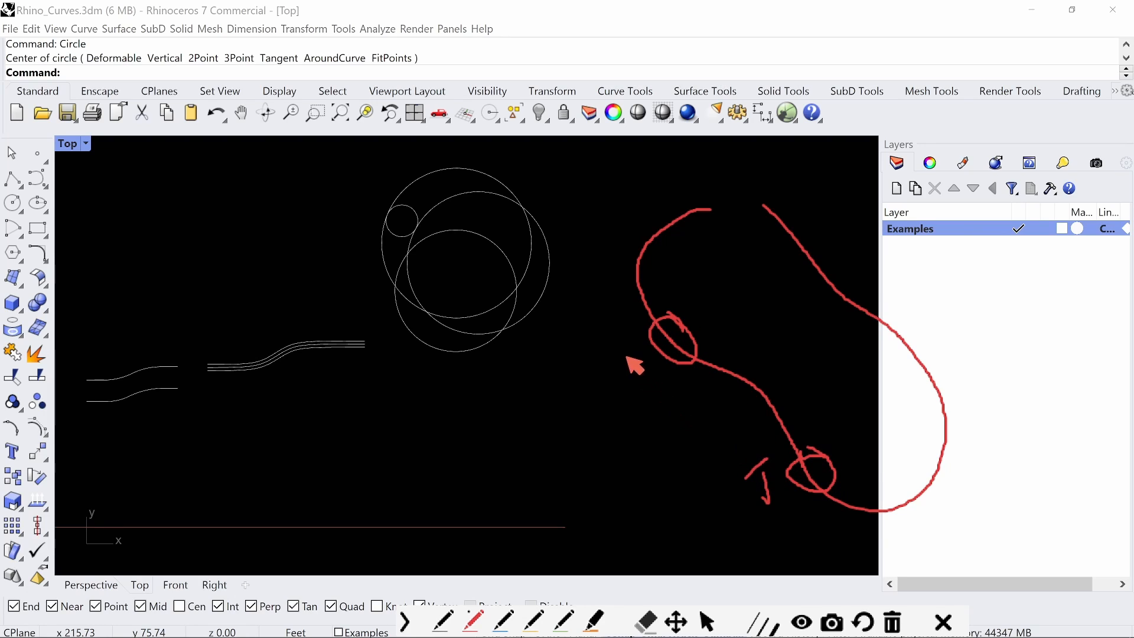
{"action": "mouse_move", "coordinate": [628, 358]}
{"action": "left_mouse_down"}
{"action": "mouse_move", "coordinate": [634, 380]}
{"action": "mouse_move", "coordinate": [636, 351]}
{"action": "left_mouse_up"}
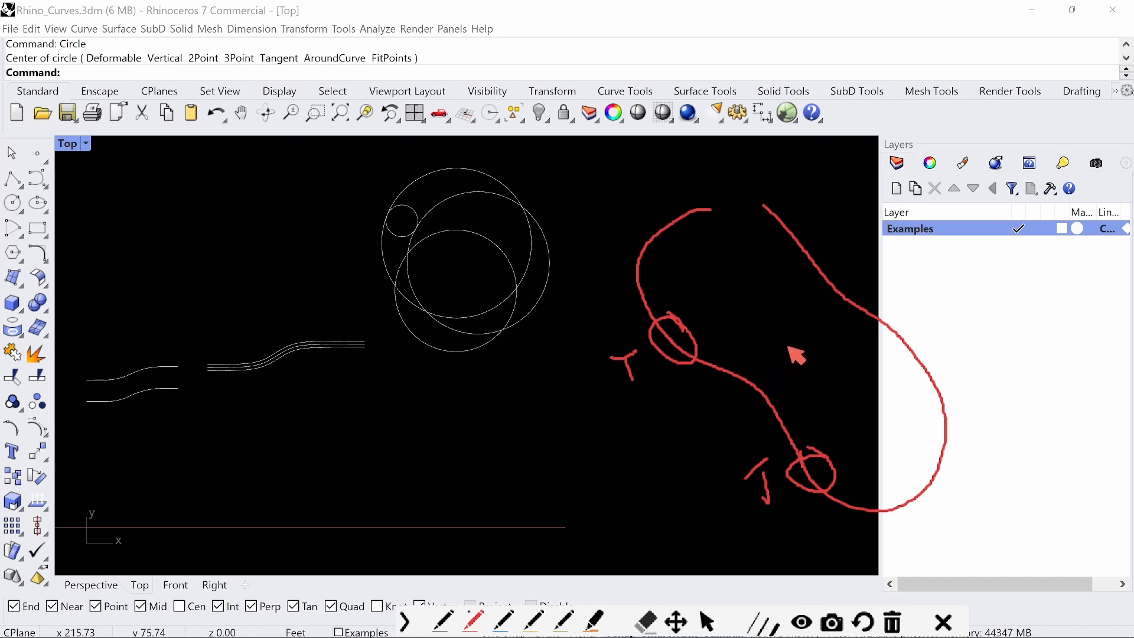
{"action": "left_click_drag", "start_coordinate": [789, 347], "coordinate": [761, 377]}
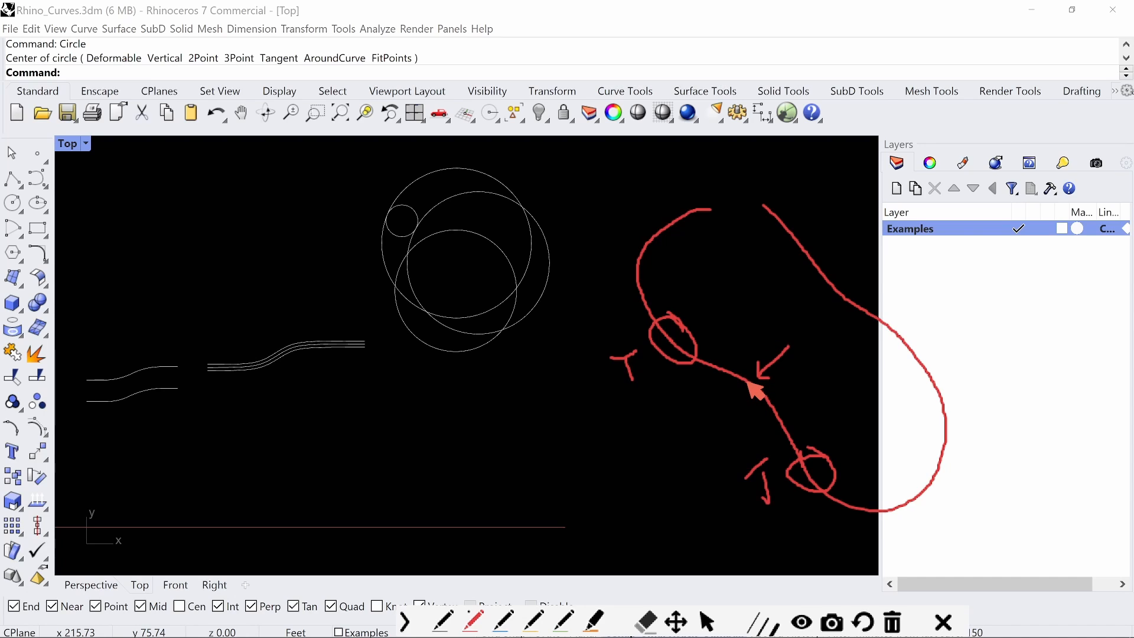
{"action": "key", "text": "Escape"}
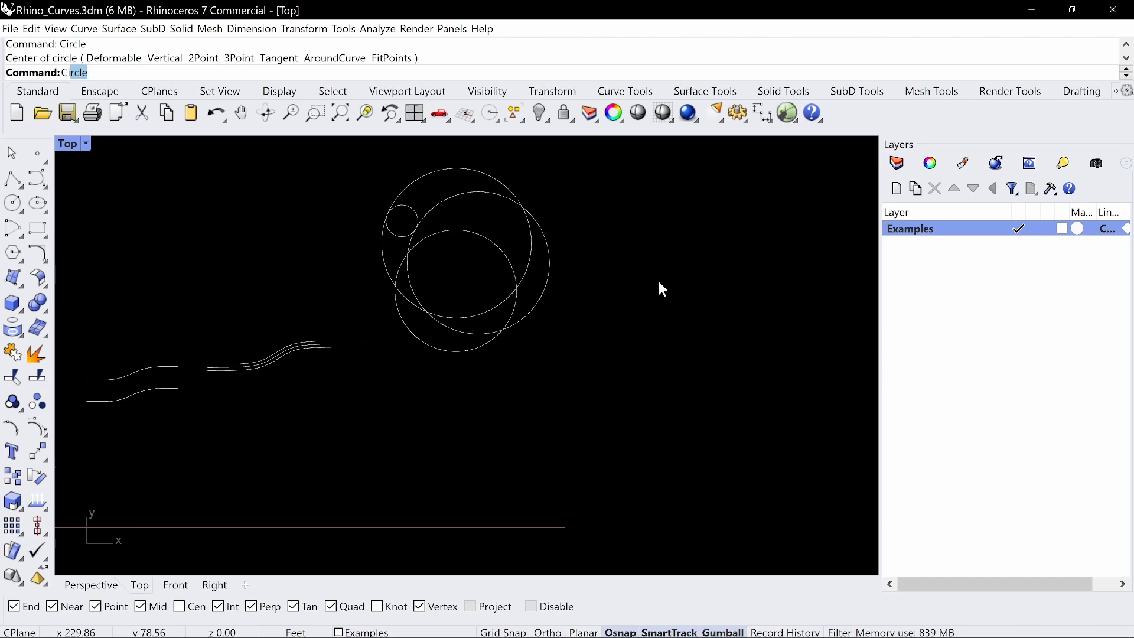
Draw three separate center-and-diameter circles about 45, 39 and 25 ft in diameter to the right of the overlapping circles
{"action": "left_click", "coordinate": [641, 294]}
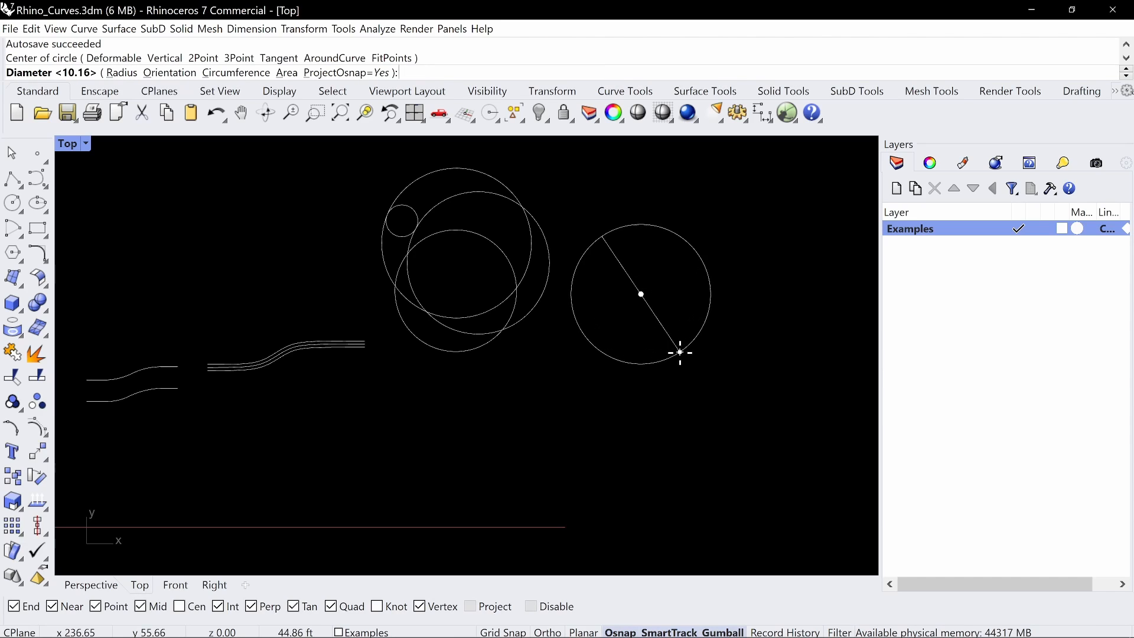
{"action": "left_click", "coordinate": [679, 352]}
{"action": "scroll", "coordinate": [703, 354], "scroll_direction": "down", "scroll_amount": 3}
{"action": "key", "text": "Return"}
{"action": "left_click", "coordinate": [601, 206]}
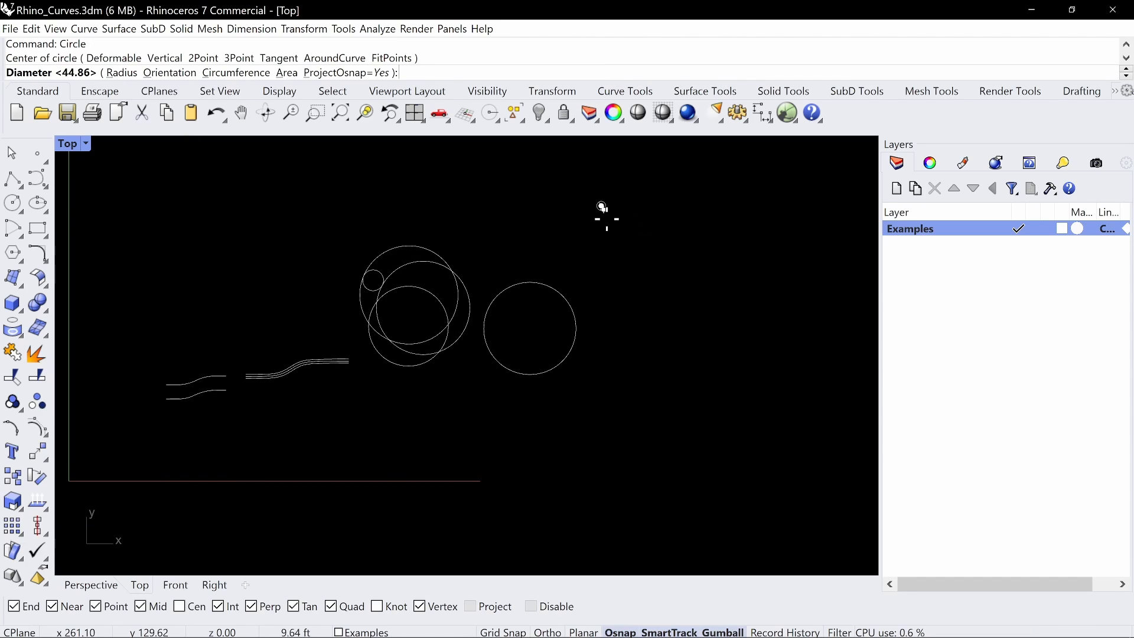
{"action": "left_click", "coordinate": [618, 245]}
{"action": "key", "text": "Return"}
{"action": "left_click", "coordinate": [659, 277]}
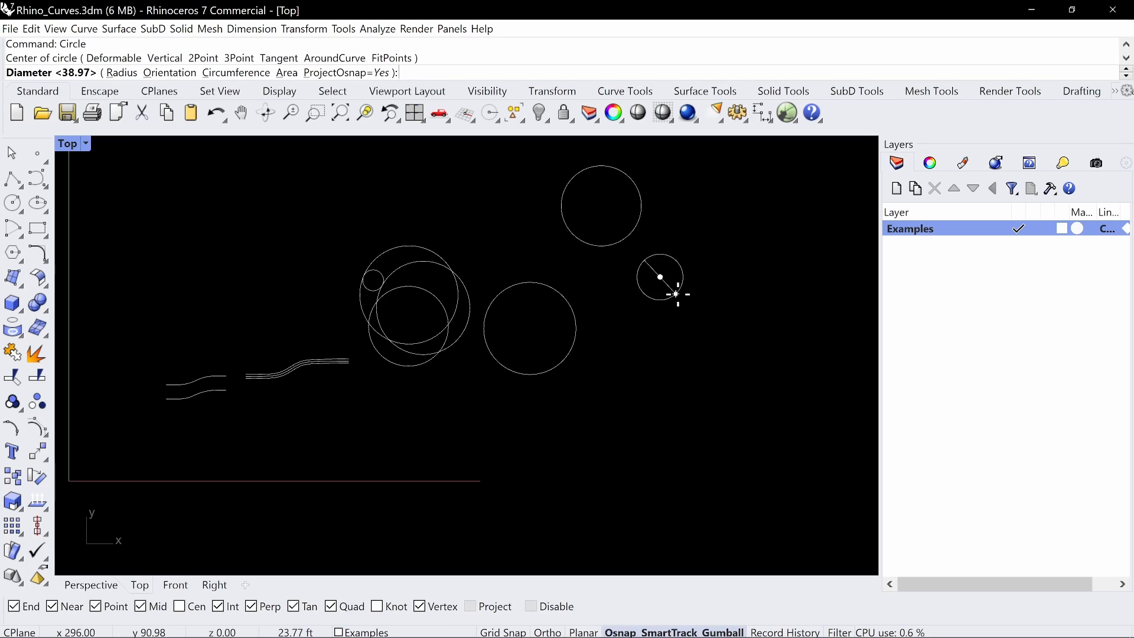
{"action": "left_click", "coordinate": [679, 298]}
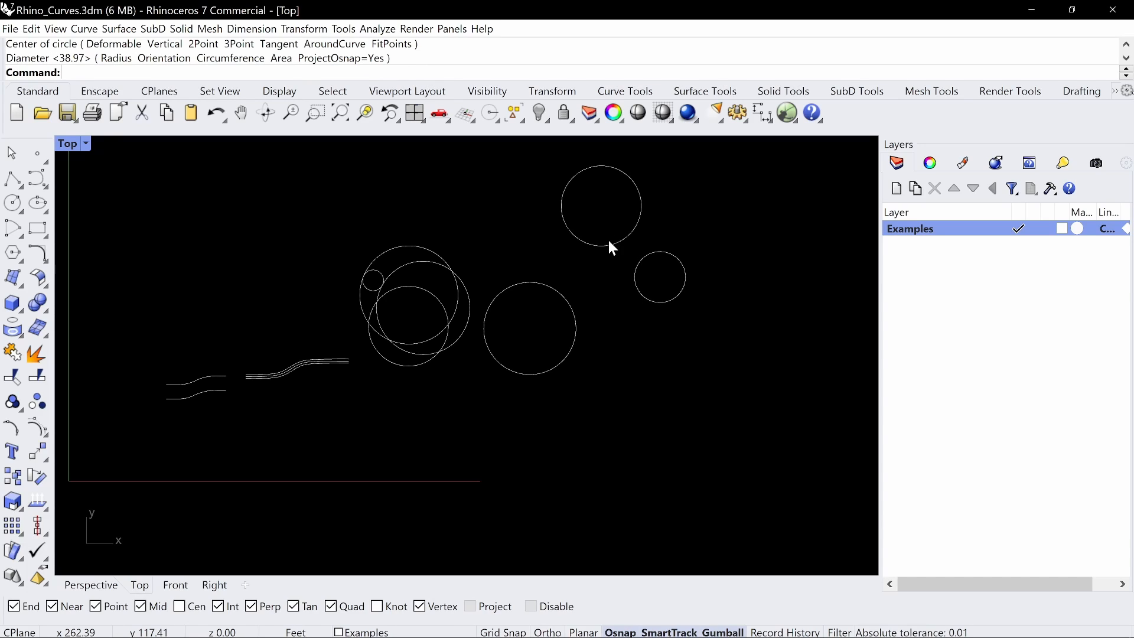
Draw a circle about 64 ft in radius tangent to the 45 ft circle's upper side and the 39 ft circle's left side
{"action": "type", "text": "Circle"}
{"action": "key", "text": "Return"}
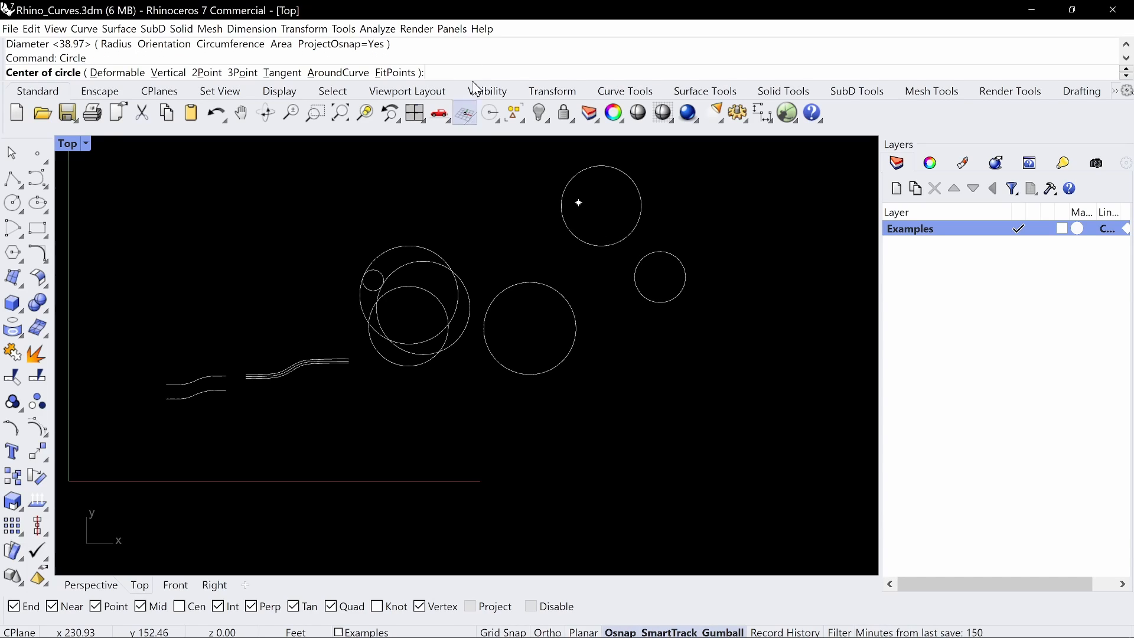
{"action": "left_click", "coordinate": [273, 75]}
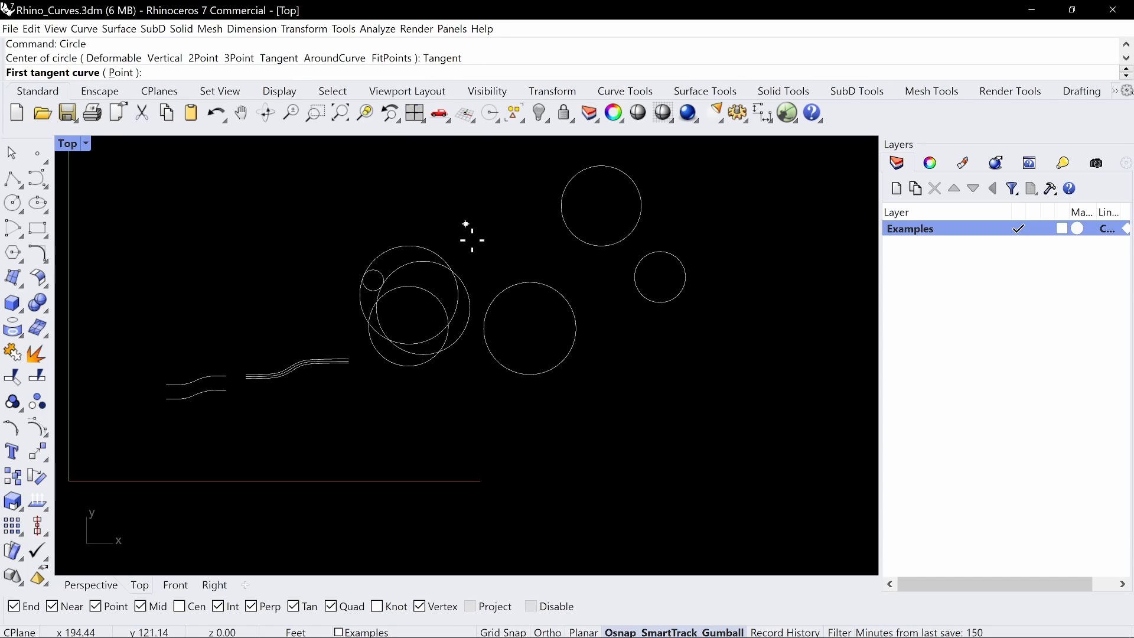
{"action": "left_click", "coordinate": [512, 284]}
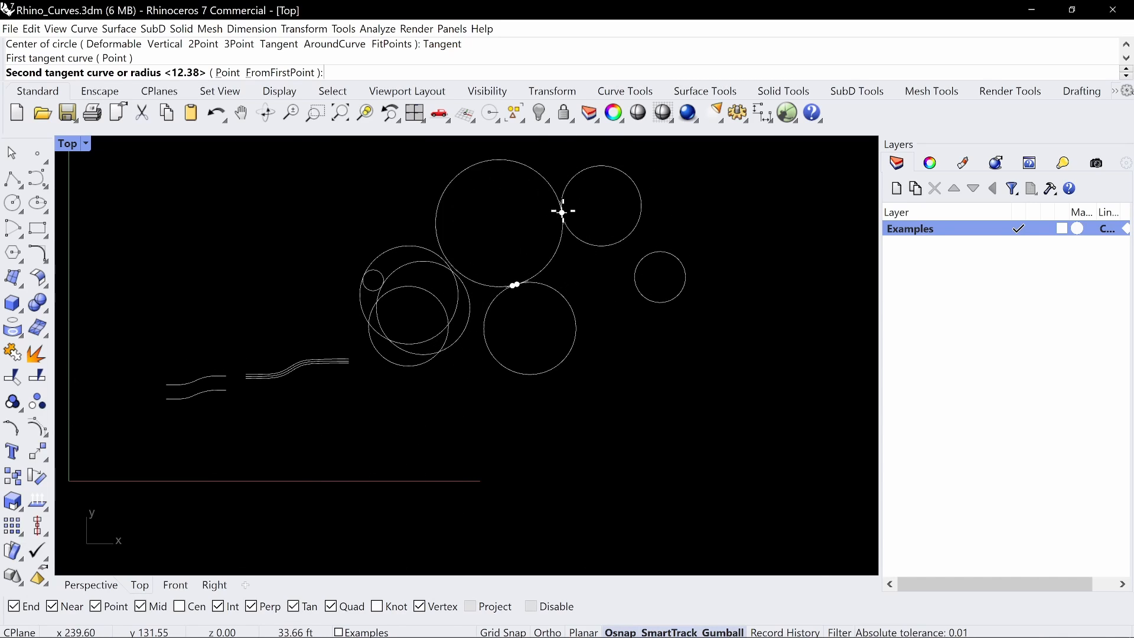
{"action": "scroll", "coordinate": [563, 205], "scroll_direction": "up", "scroll_amount": 2}
{"action": "right_click_drag", "start_coordinate": [562, 206], "coordinate": [556, 260]}
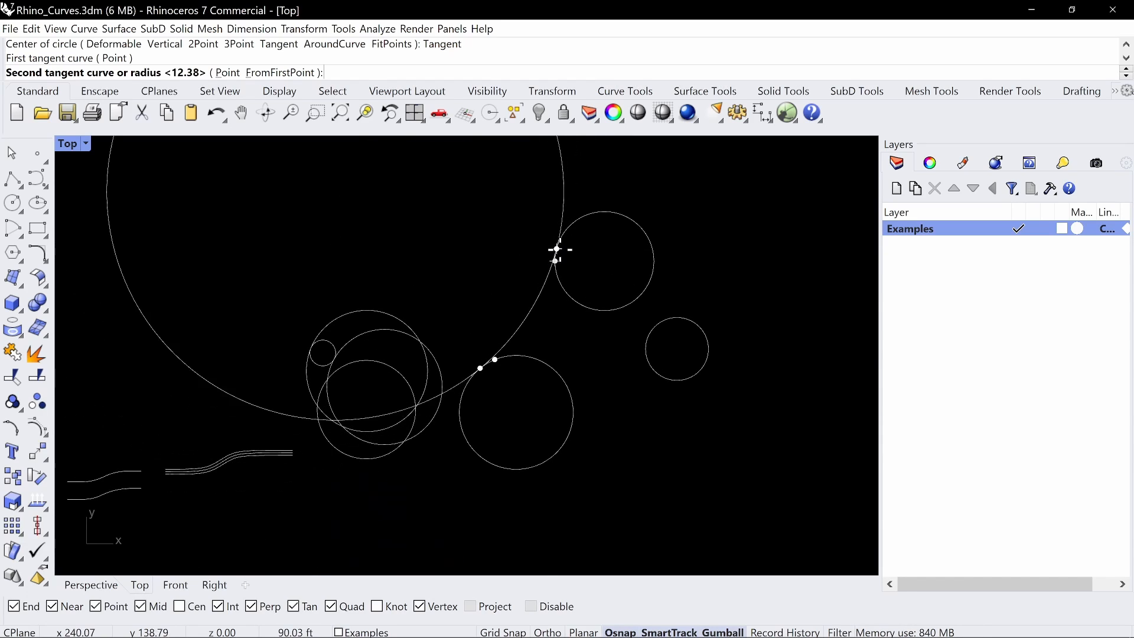
{"action": "left_click", "coordinate": [556, 255]}
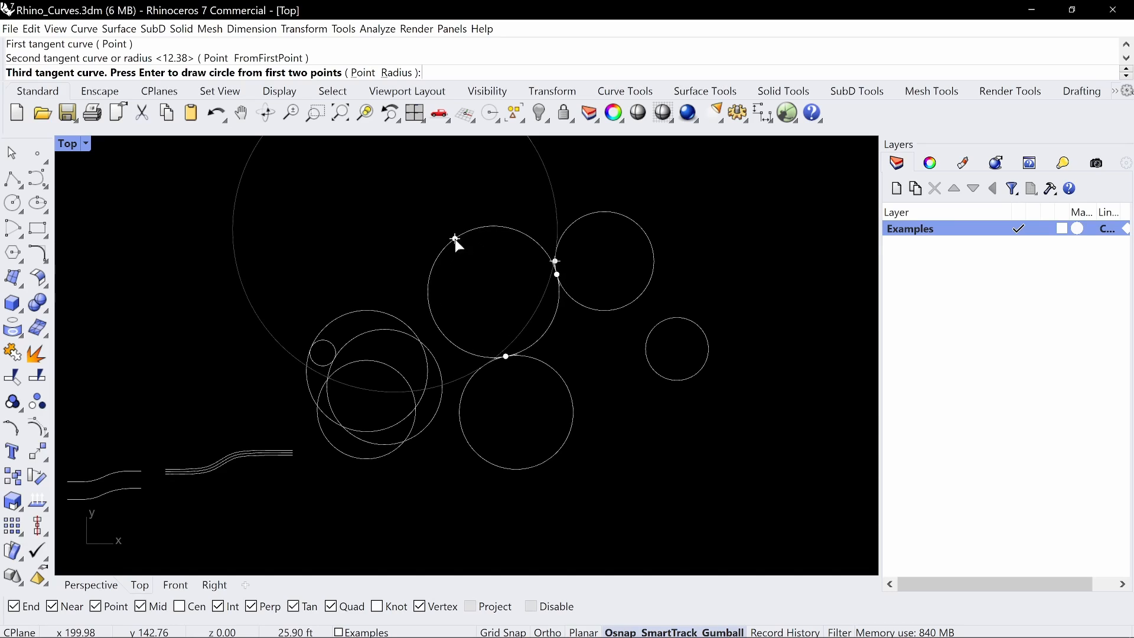
{"action": "key", "text": "Return"}
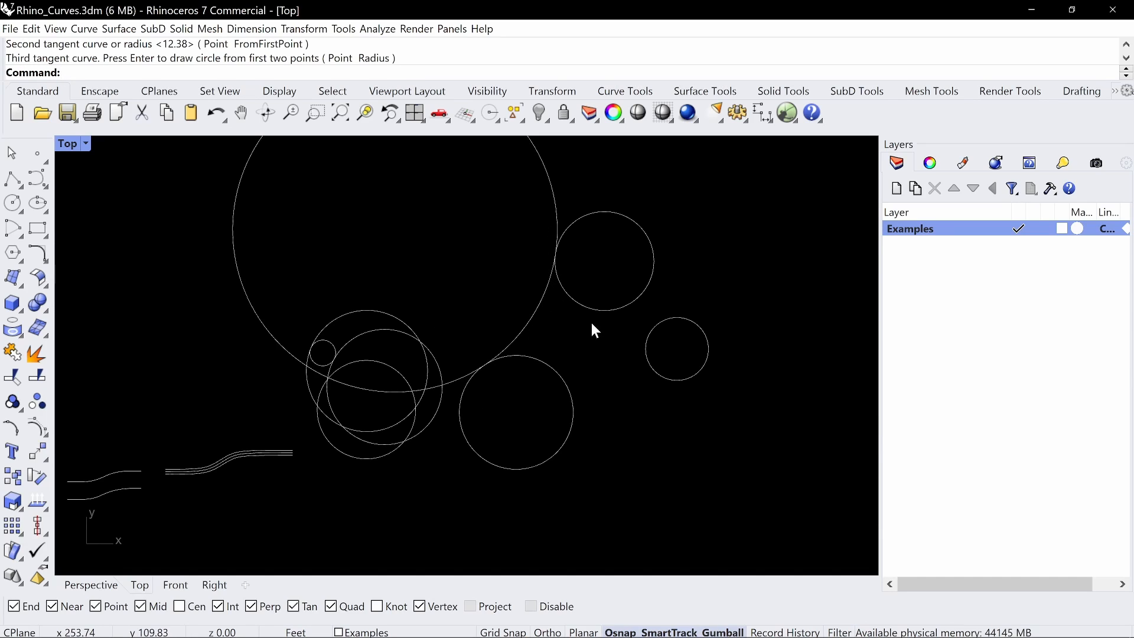
Try a circle tangent to the separate 45 ft circle's lower right and the 25 ft circle's underside, and undo it
{"action": "key", "text": "Return"}
{"action": "type", "text": "T"}
{"action": "key", "text": "Return"}
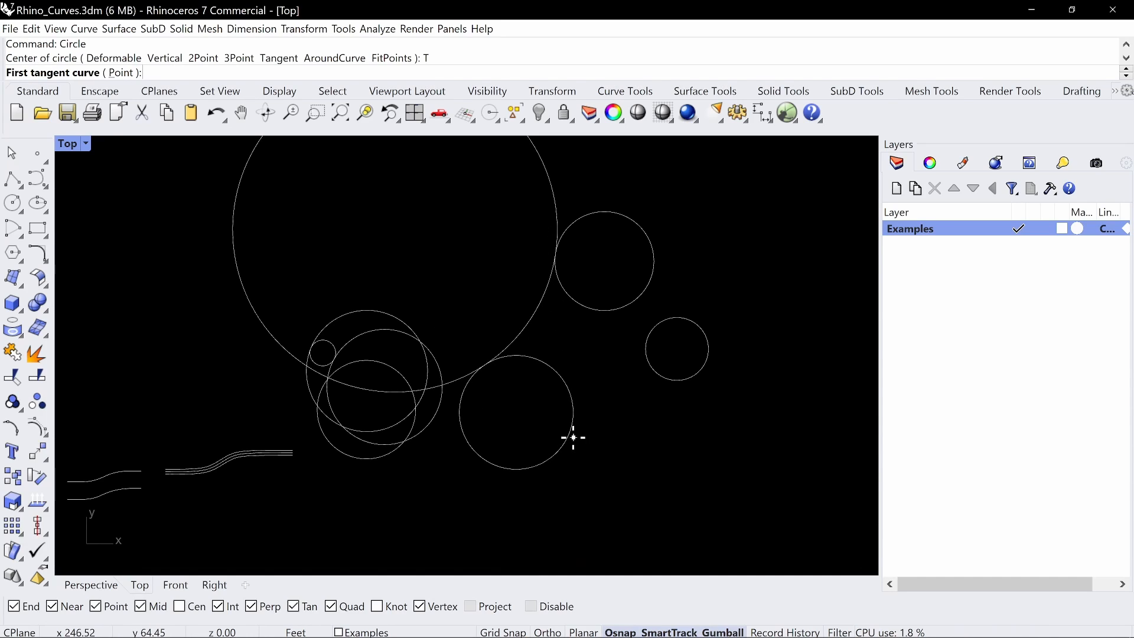
{"action": "left_click", "coordinate": [569, 435]}
{"action": "left_click", "coordinate": [685, 379]}
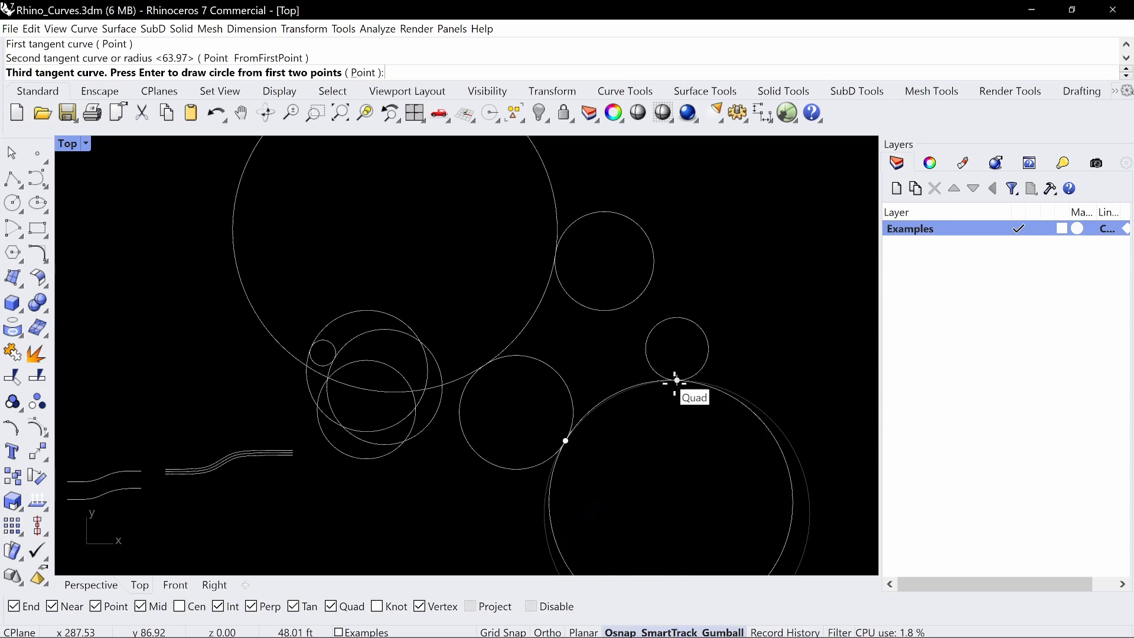
{"action": "key", "text": "Return"}
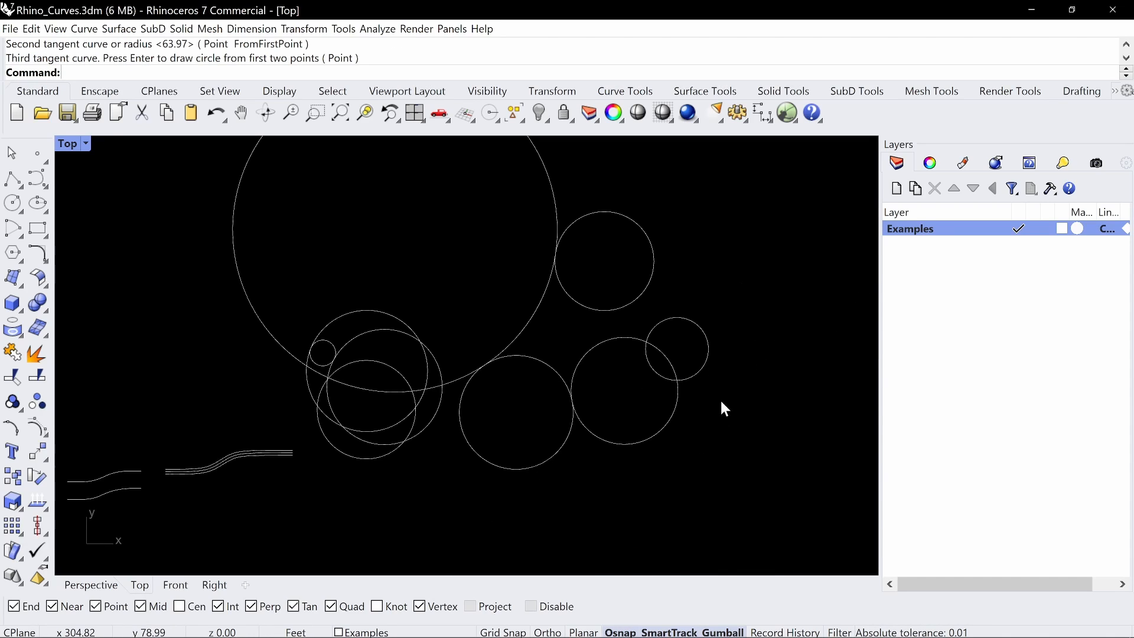
{"action": "key", "text": "ctrl+z"}
Draw a circle about 45 ft in diameter tangent to the separate 45 ft circle's right side and the 25 ft circle's lower left
{"action": "key", "text": "Return"}
{"action": "type", "text": "T"}
{"action": "key", "text": "Return"}
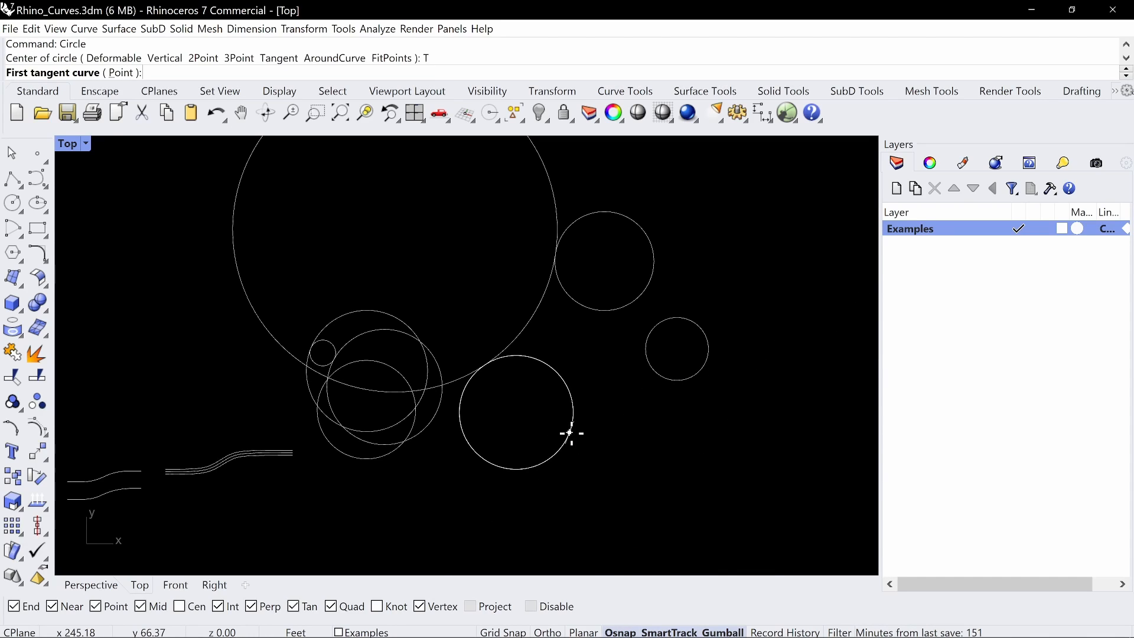
{"action": "left_click", "coordinate": [570, 434]}
{"action": "left_click", "coordinate": [660, 376]}
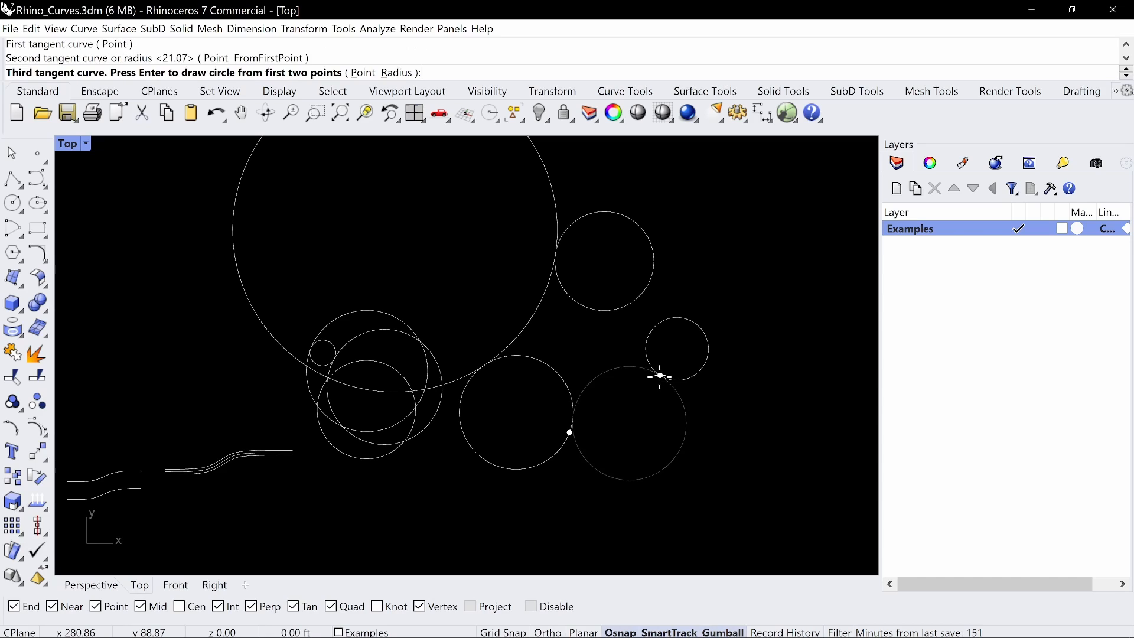
{"action": "key", "text": "Return"}
{"action": "key", "text": "Return"}
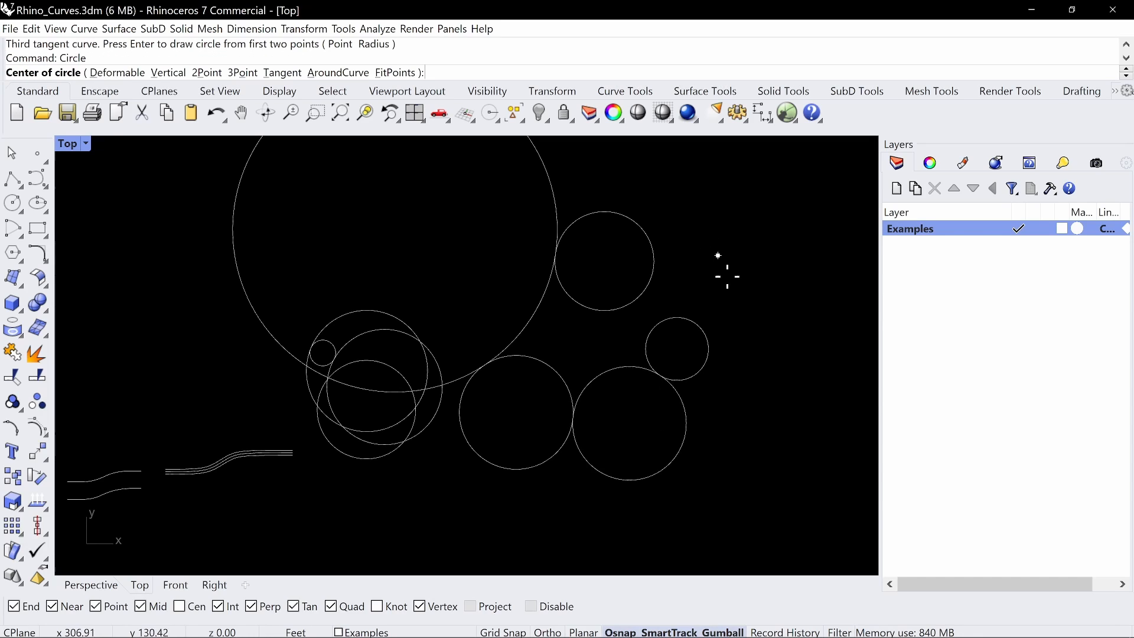
Draw a circle about 45 ft in diameter tangent to the 39 ft circle's right side and the 25 ft circle's upper side
{"action": "left_click", "coordinate": [654, 269]}
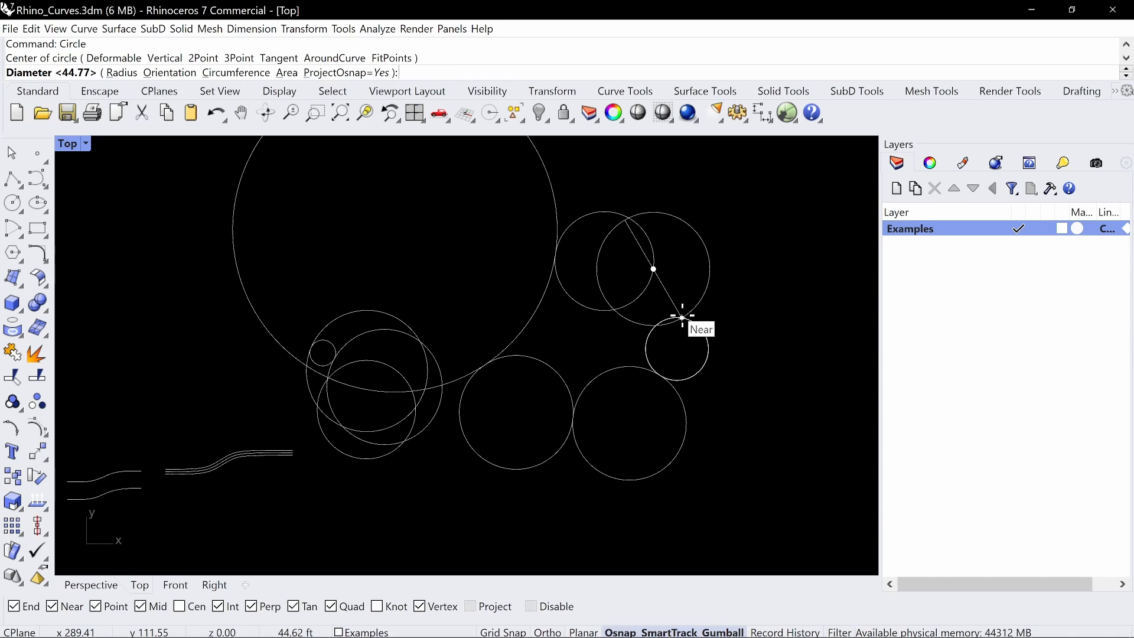
{"action": "key", "text": "Escape"}
{"action": "key", "text": "Return"}
{"action": "type", "text": "T"}
{"action": "key", "text": "Return"}
{"action": "left_click", "coordinate": [653, 273]}
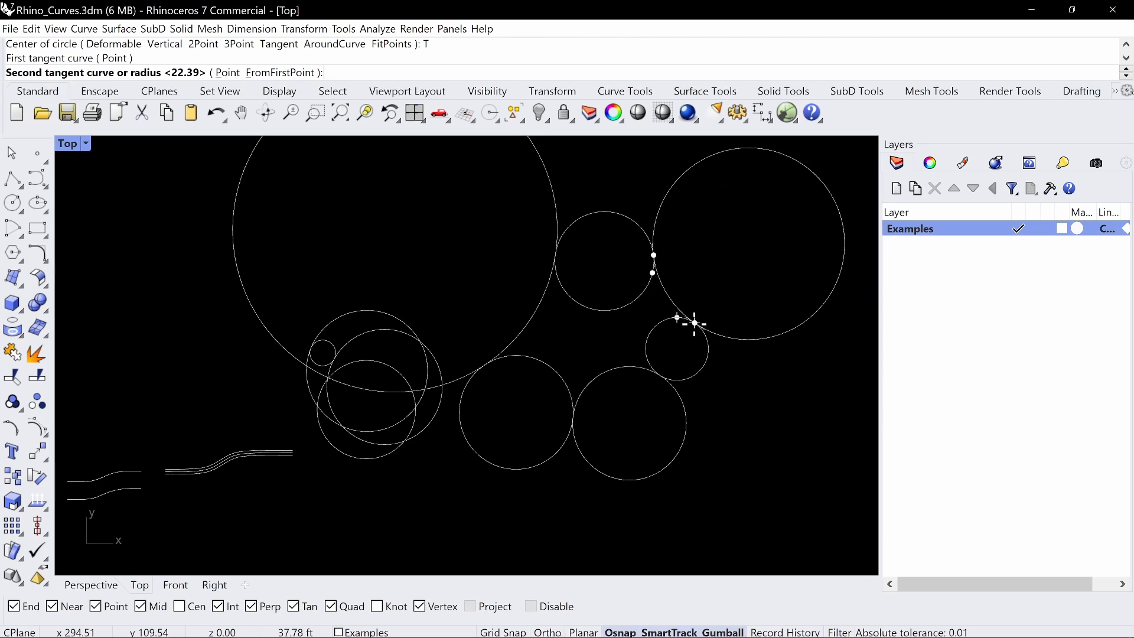
{"action": "left_click", "coordinate": [689, 320]}
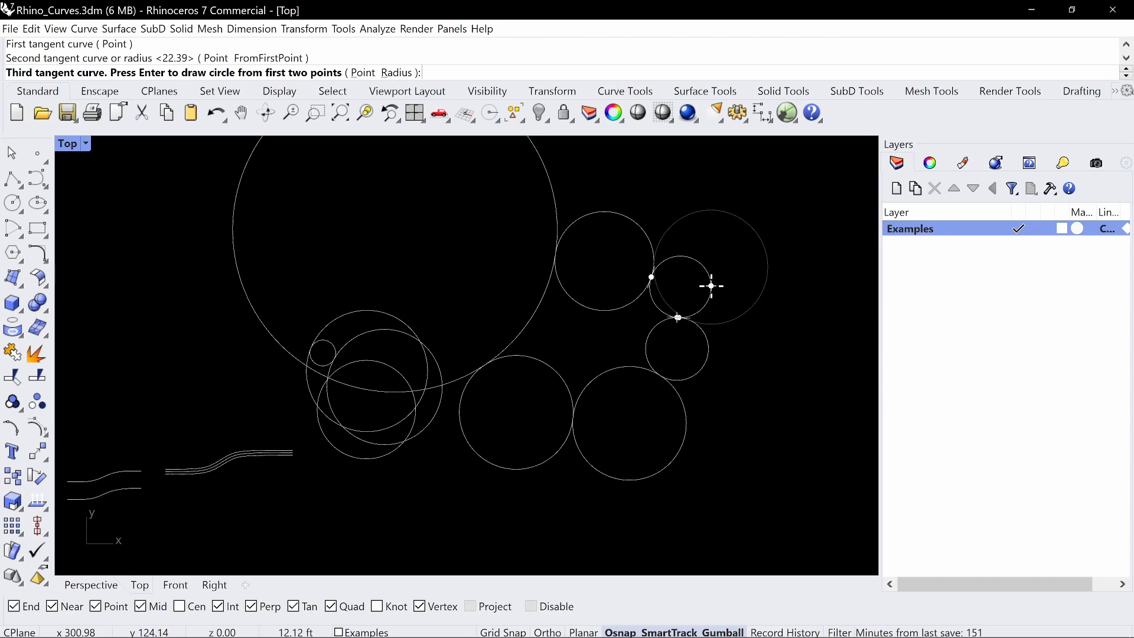
{"action": "key", "text": "Return"}
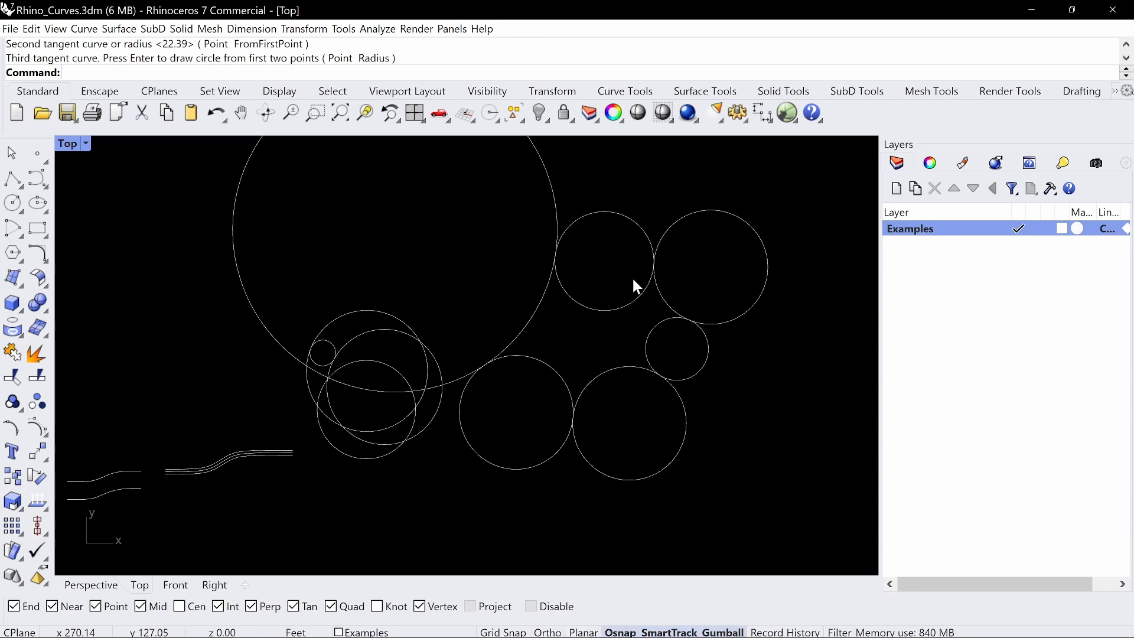
Trim the three connecting tangent circles against the base circles, keeping only the arcs that bridge the 45, 39 and 25 ft circles
{"action": "type", "text": "Trim"}
{"action": "key", "text": "Return"}
{"action": "left_click_drag", "start_coordinate": [792, 204], "coordinate": [509, 437]}
{"action": "key", "text": "Return"}
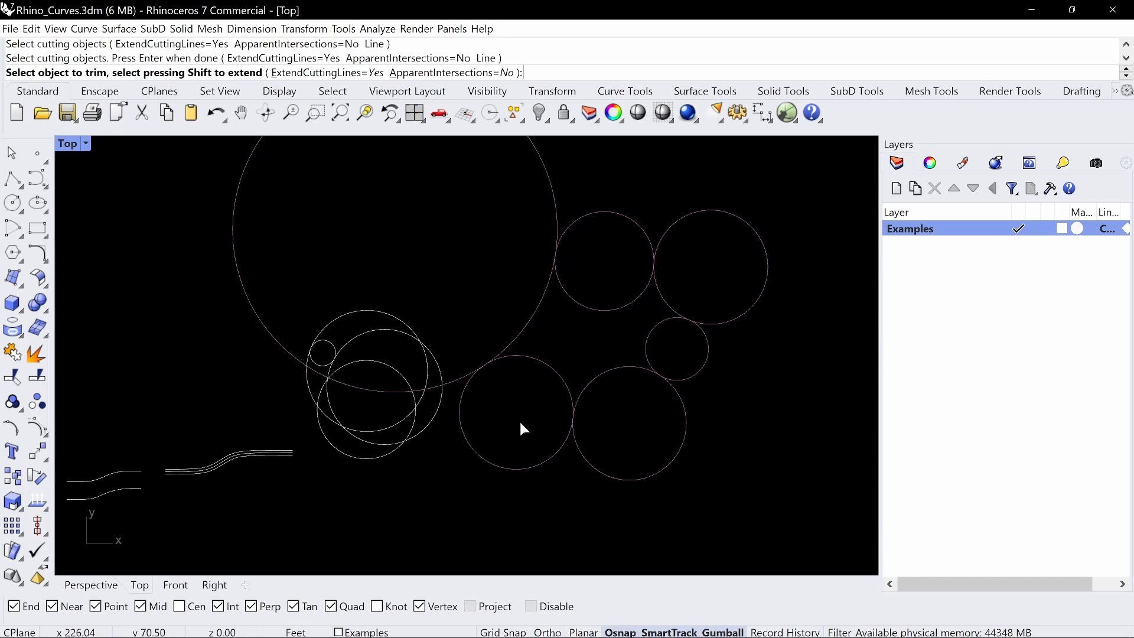
{"action": "left_click", "coordinate": [460, 387]}
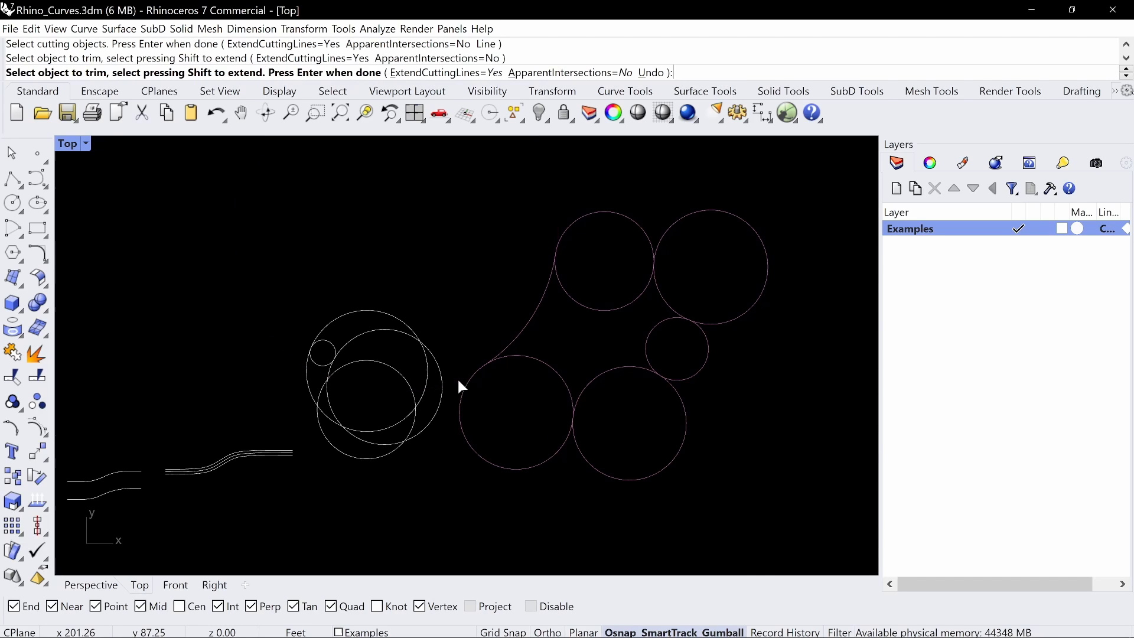
{"action": "left_click", "coordinate": [765, 282]}
{"action": "left_click_drag", "start_coordinate": [642, 476], "coordinate": [642, 476]}
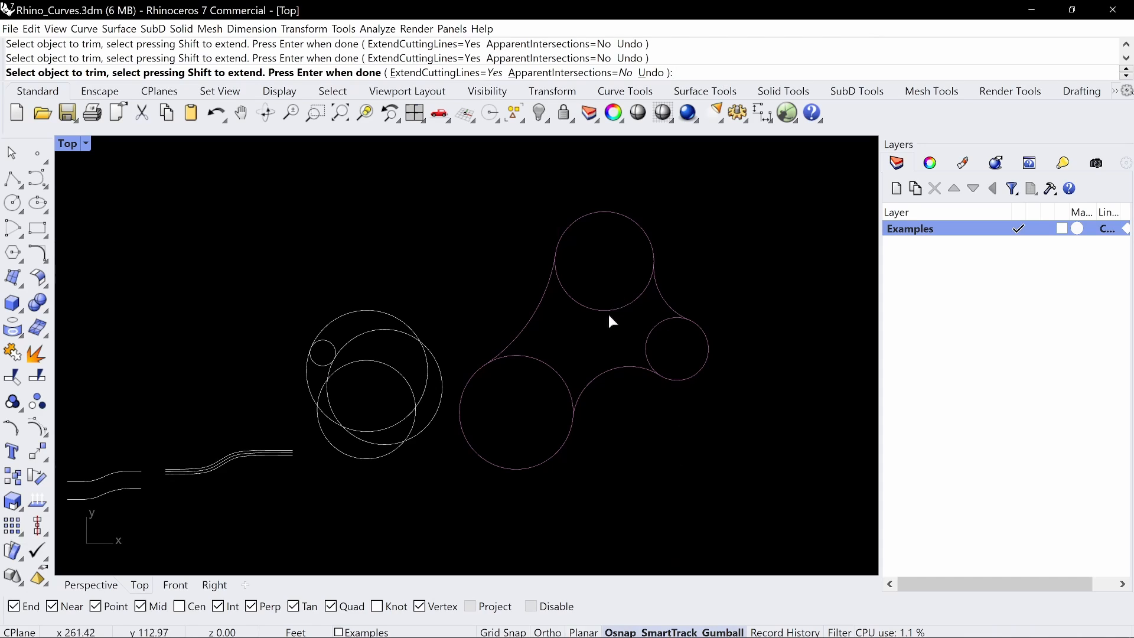
Trim away the inner portions of the three base circles to leave a single flowing outline
{"action": "left_click", "coordinate": [550, 367]}
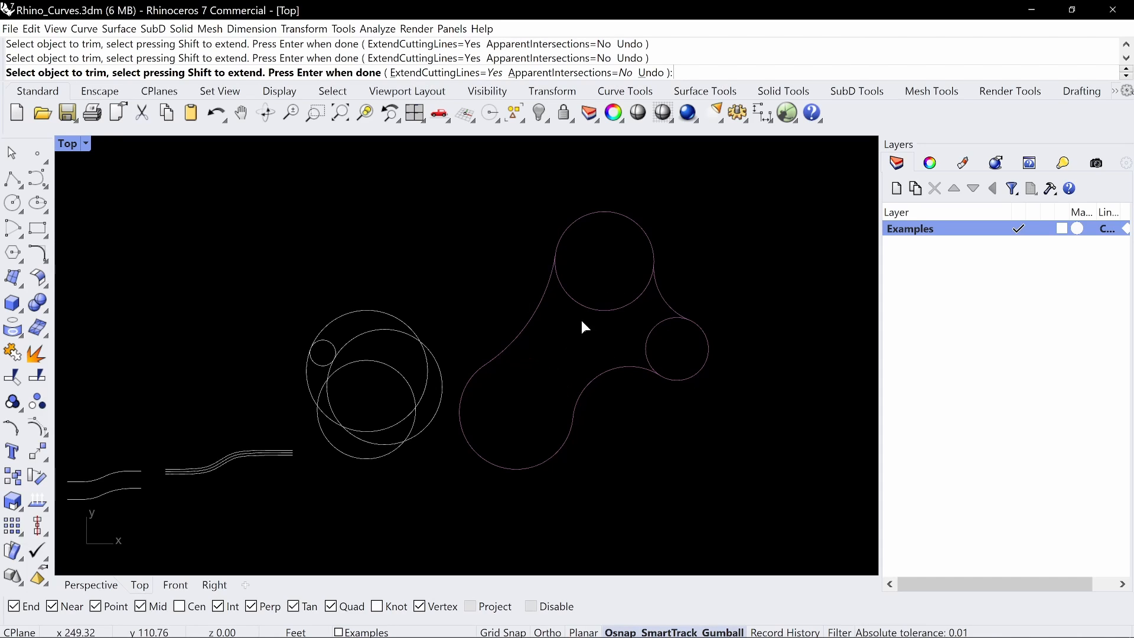
{"action": "left_click", "coordinate": [591, 308]}
{"action": "key", "text": "Return"}
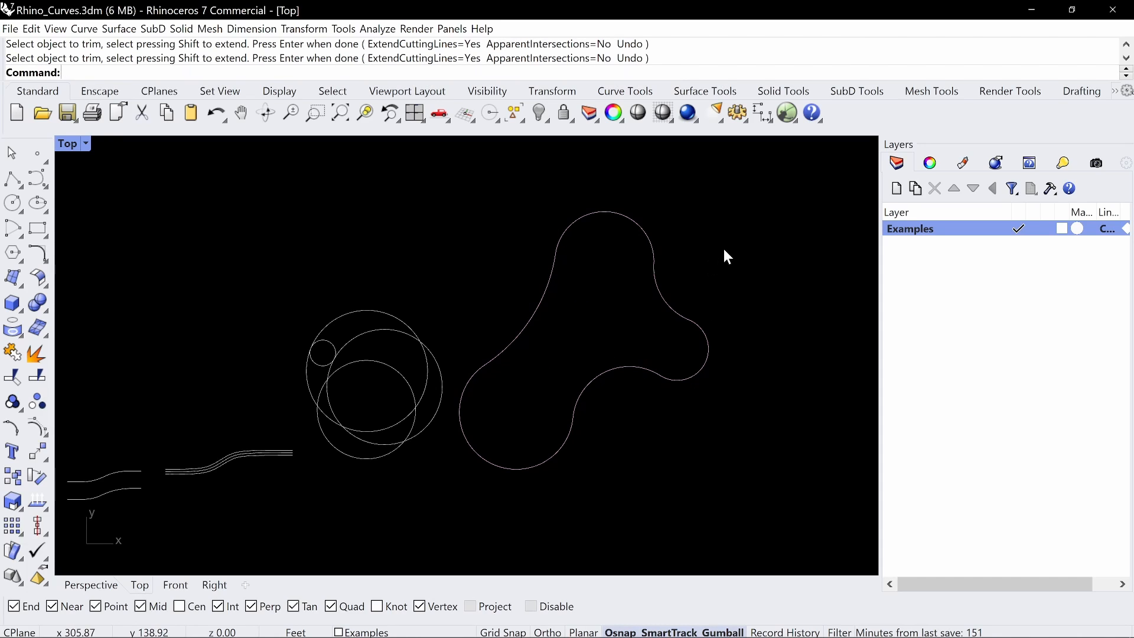
Join the trimmed arcs of the flowing outline into one closed curve and display its control points
{"action": "scroll", "coordinate": [725, 245], "scroll_direction": "down", "scroll_amount": 2}
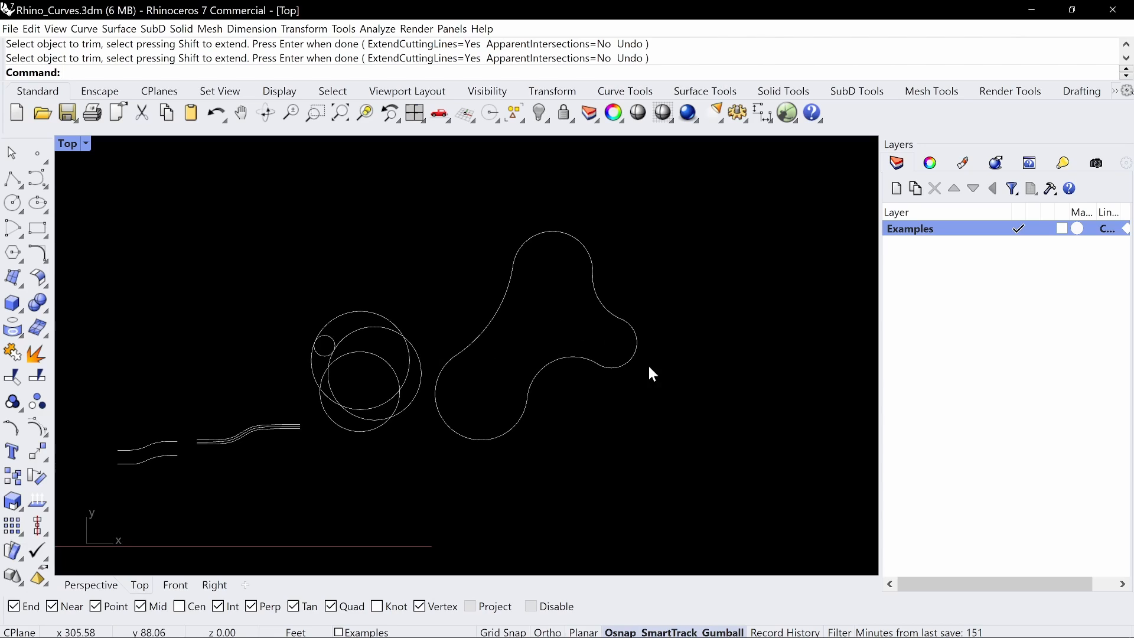
{"action": "left_click_drag", "start_coordinate": [699, 215], "coordinate": [434, 456]}
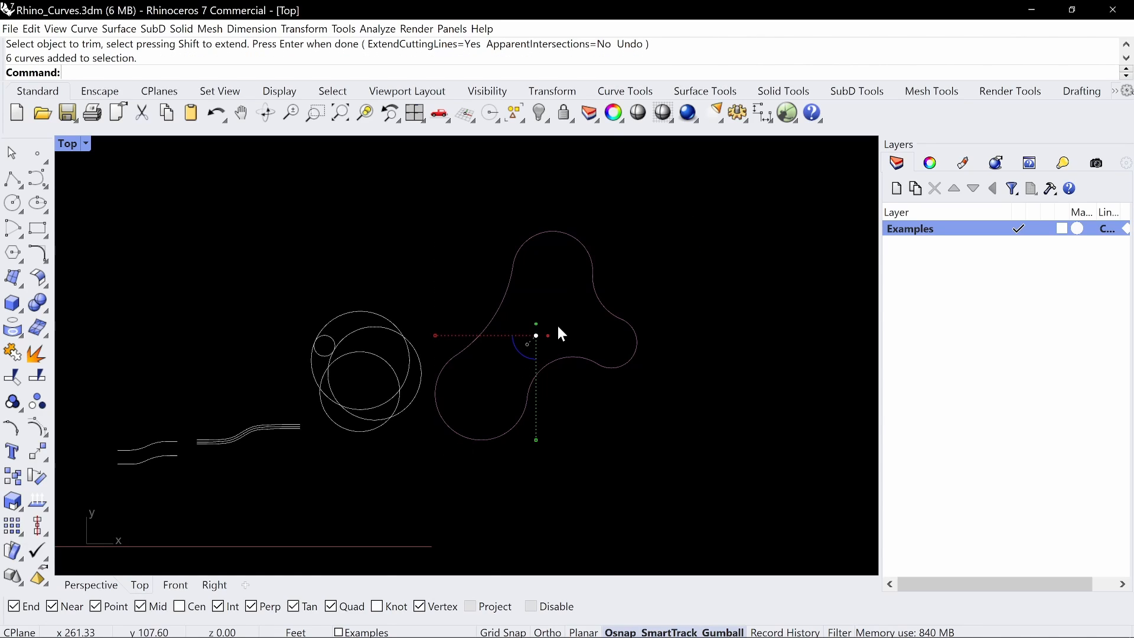
{"action": "key", "text": "ctrl+j"}
{"action": "key", "text": "Escape"}
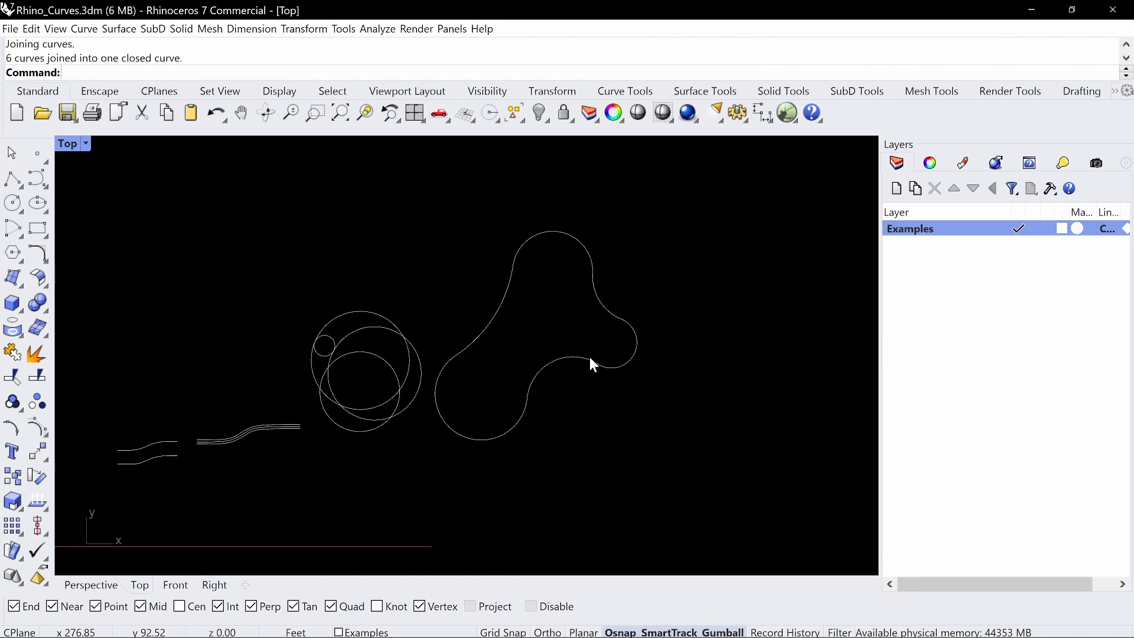
{"action": "left_click", "coordinate": [590, 356]}
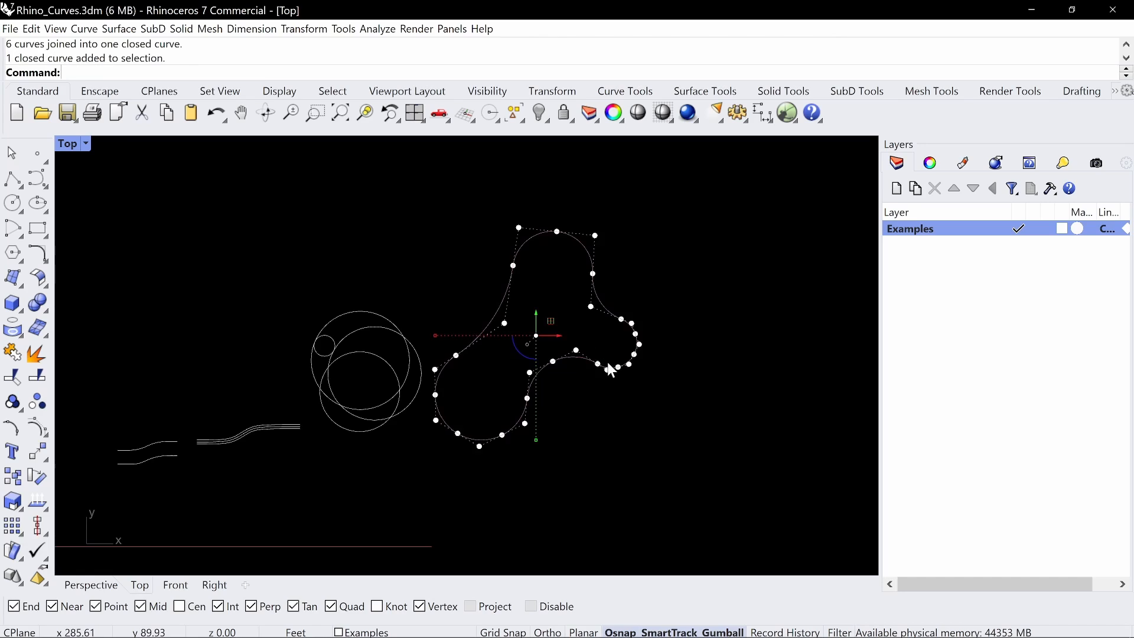
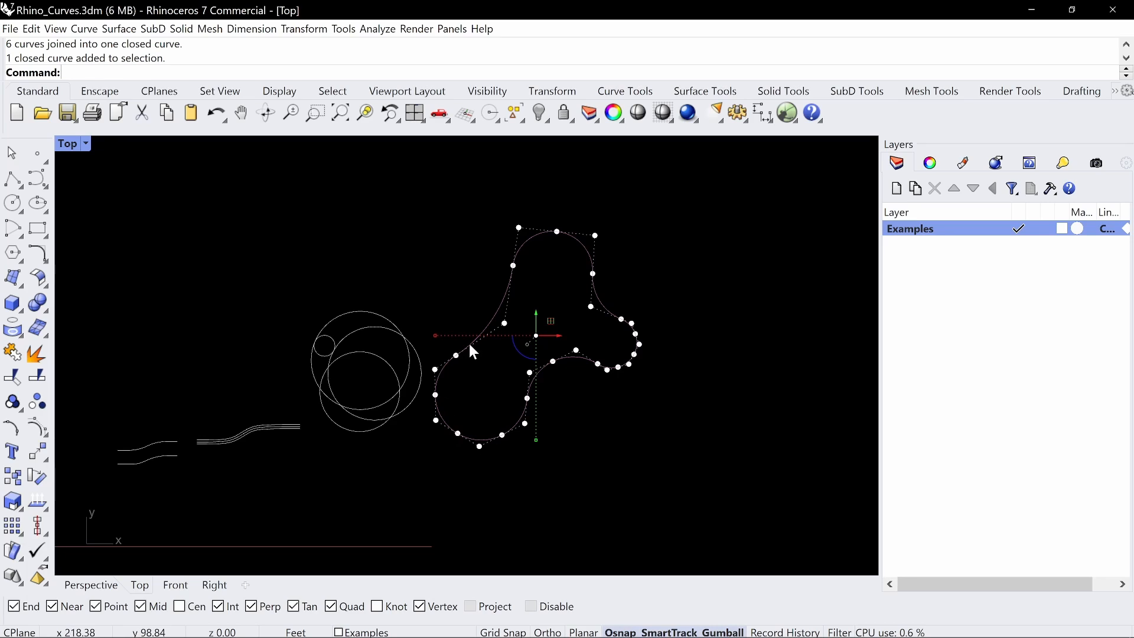
Offset the closed flowing outline inward by a distance of 1 ft
{"action": "key", "text": "Escape"}
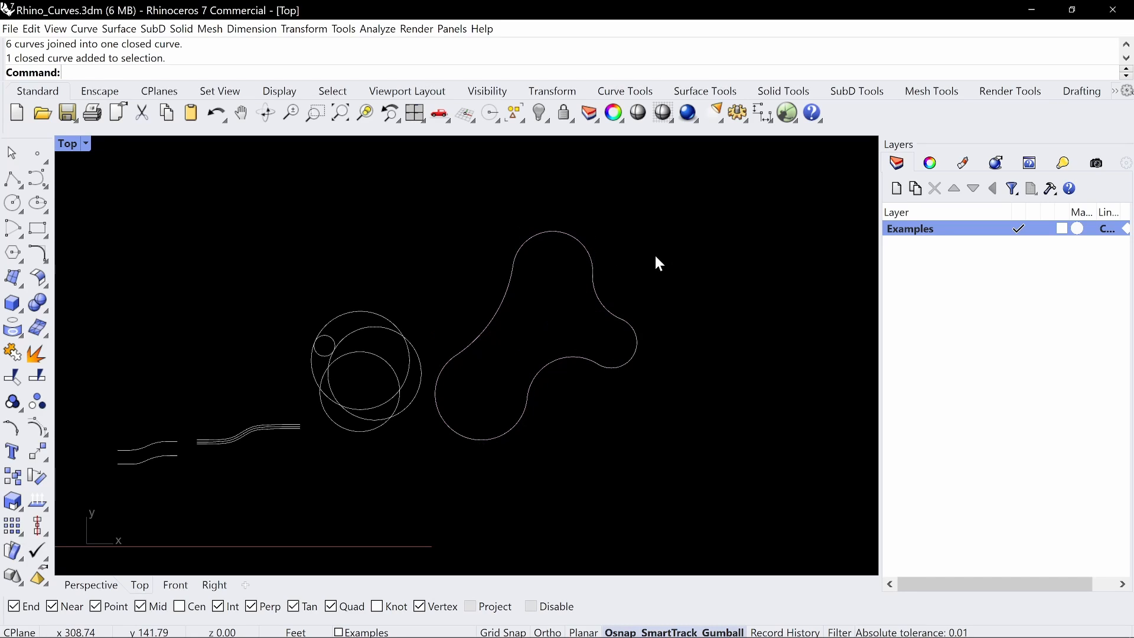
{"action": "type", "text": "Offset"}
{"action": "key", "text": "Return"}
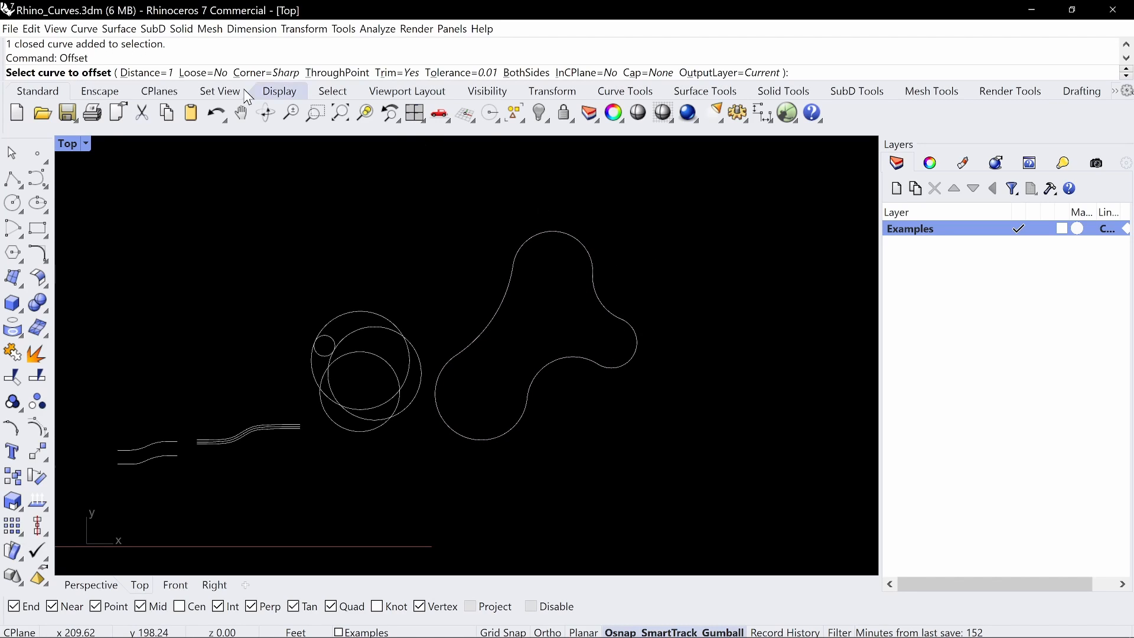
{"action": "left_click", "coordinate": [561, 356]}
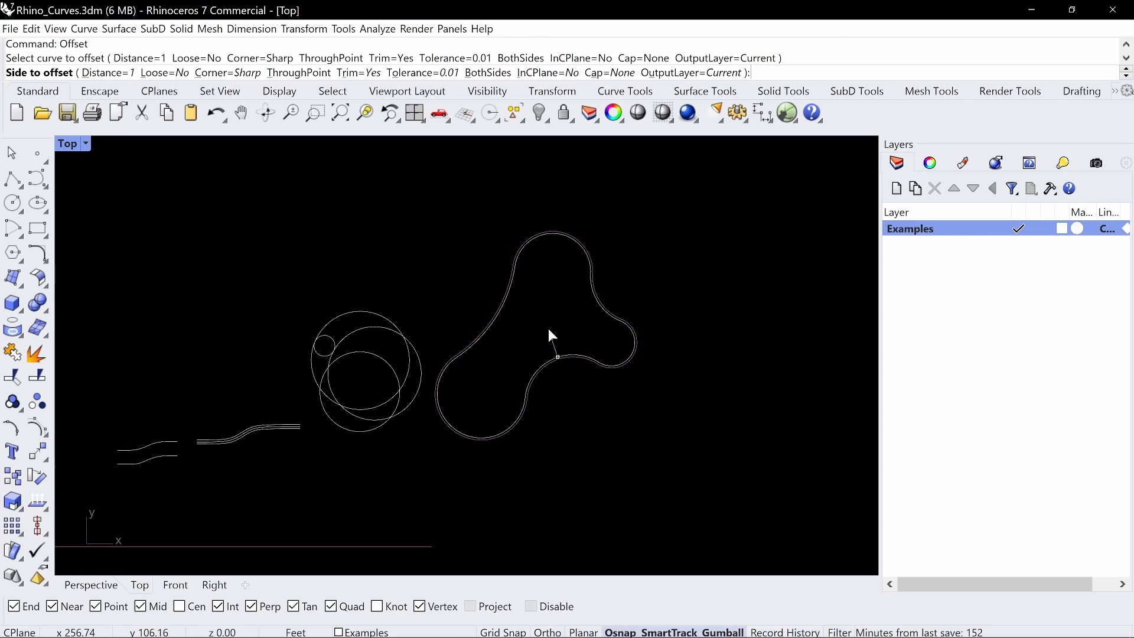
{"action": "left_click", "coordinate": [549, 329]}
Select the offset curve and the original outline in turn to compare their control points
{"action": "scroll", "coordinate": [575, 346], "scroll_direction": "up", "scroll_amount": 3}
{"action": "left_click", "coordinate": [580, 355]}
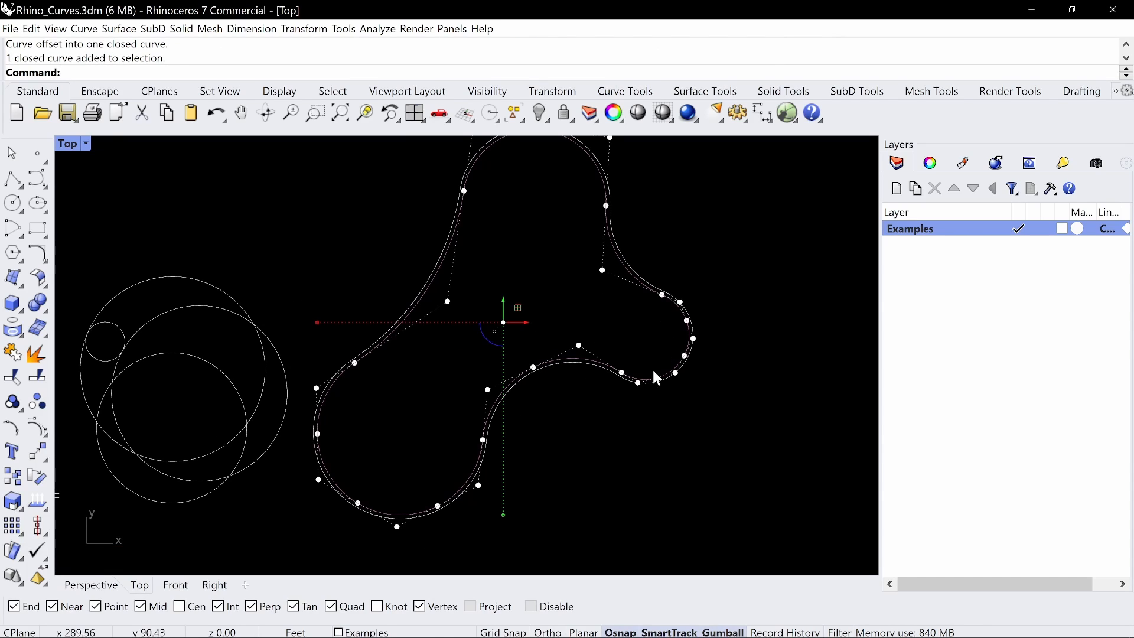
{"action": "left_click", "coordinate": [561, 366]}
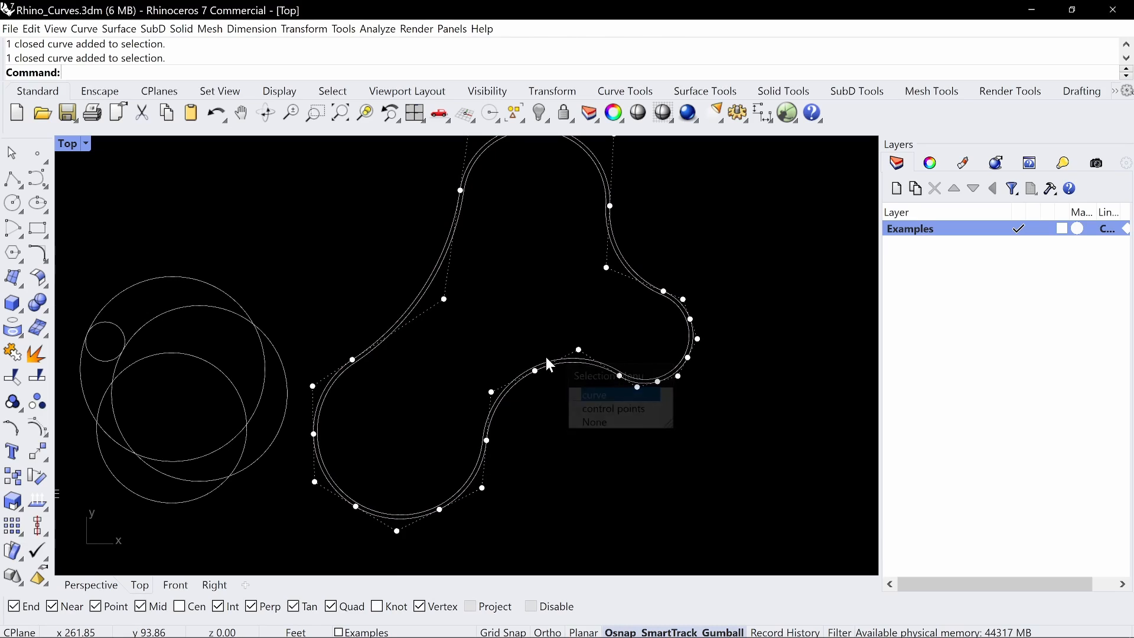
{"action": "key", "text": "Escape"}
{"action": "scroll", "coordinate": [562, 328], "scroll_direction": "down", "scroll_amount": 2}
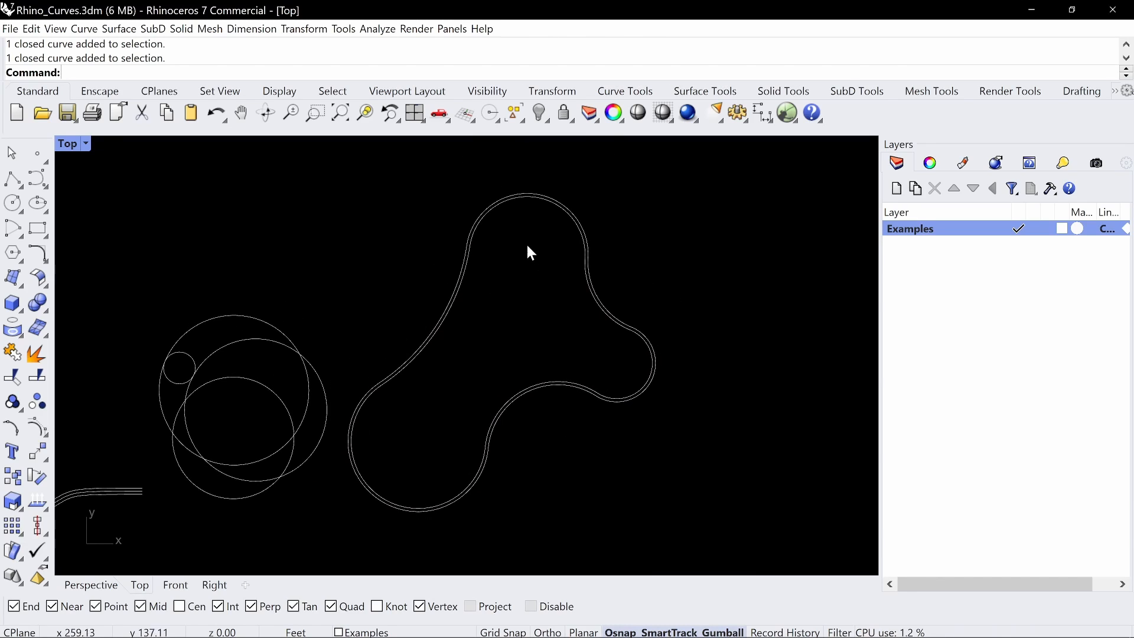
{"action": "scroll", "coordinate": [564, 378], "scroll_direction": "down", "scroll_amount": 2}
{"action": "scroll", "coordinate": [585, 354], "scroll_direction": "down", "scroll_amount": 2}
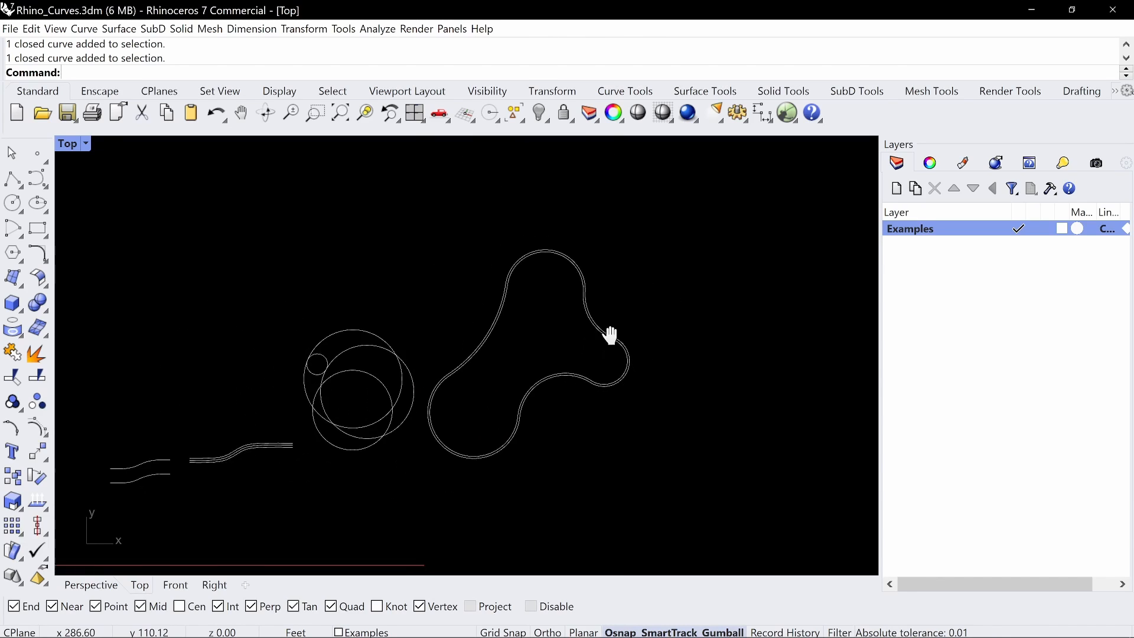
{"action": "right_click_drag", "start_coordinate": [610, 335], "coordinate": [605, 278]}
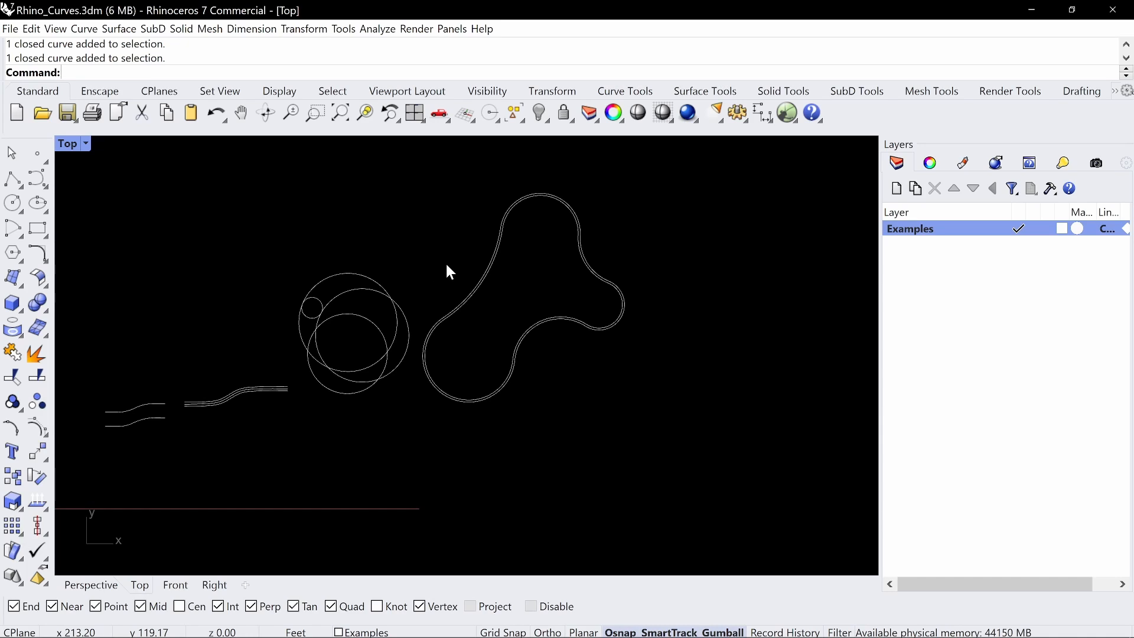
{"action": "right_click_drag", "start_coordinate": [568, 239], "coordinate": [556, 260]}
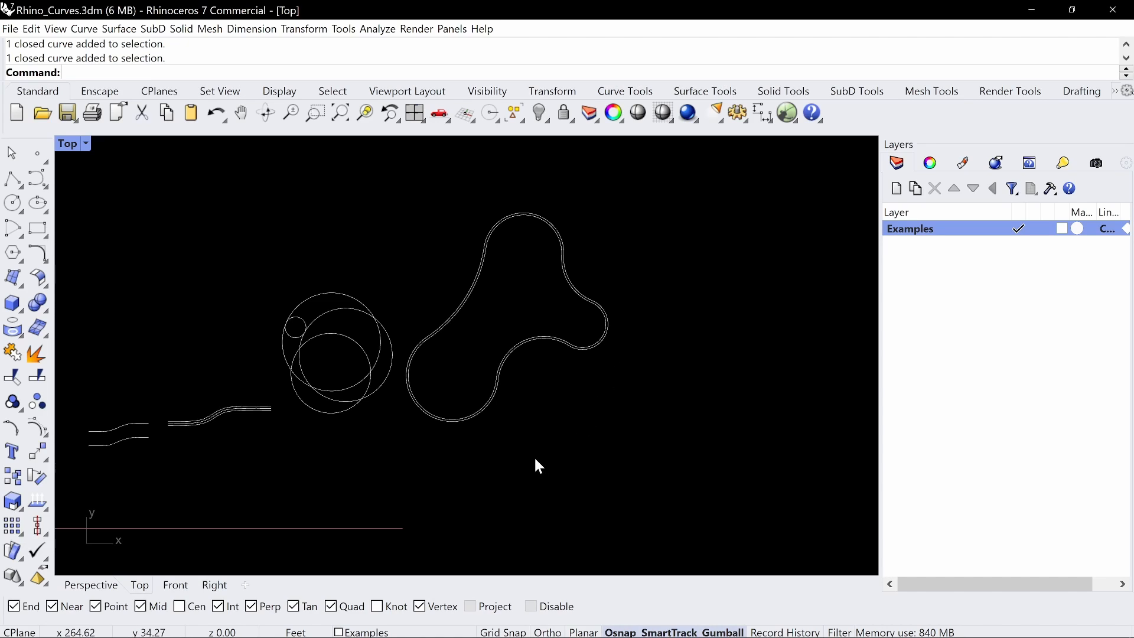
{"action": "mouse_move", "coordinate": [647, 245]}
{"action": "left_mouse_down"}
{"action": "mouse_move", "coordinate": [574, 353]}
{"action": "mouse_move", "coordinate": [649, 254]}
{"action": "left_mouse_up"}
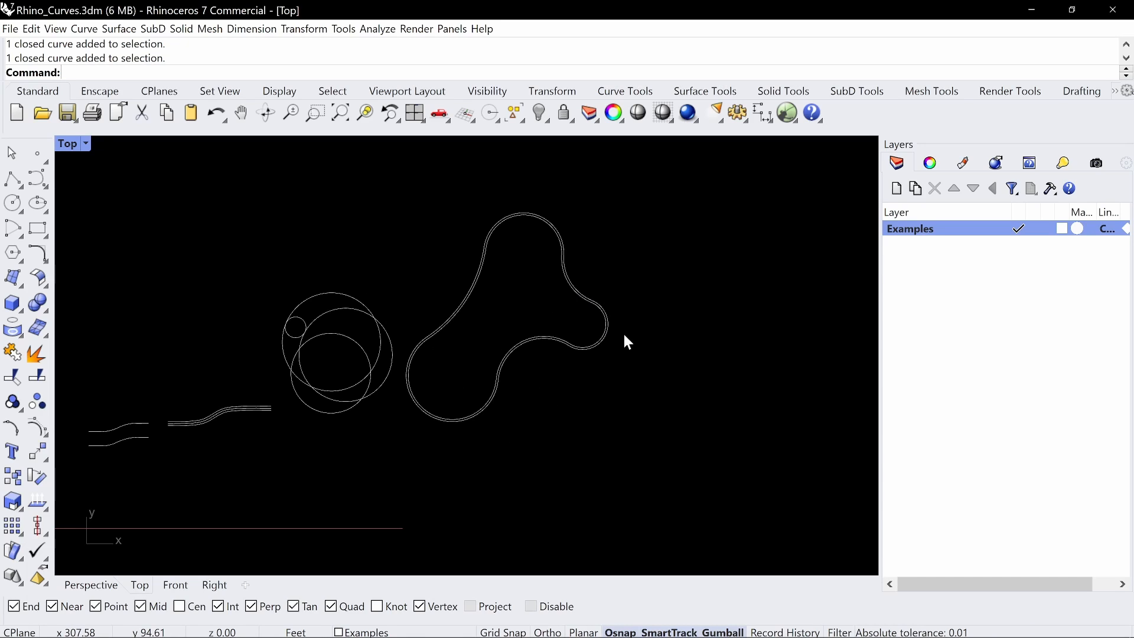
Draw three separate circles about 55, 78 and 40 ft in diameter in the empty space beside the offset outline
{"action": "right_click_drag", "start_coordinate": [673, 381], "coordinate": [539, 378]}
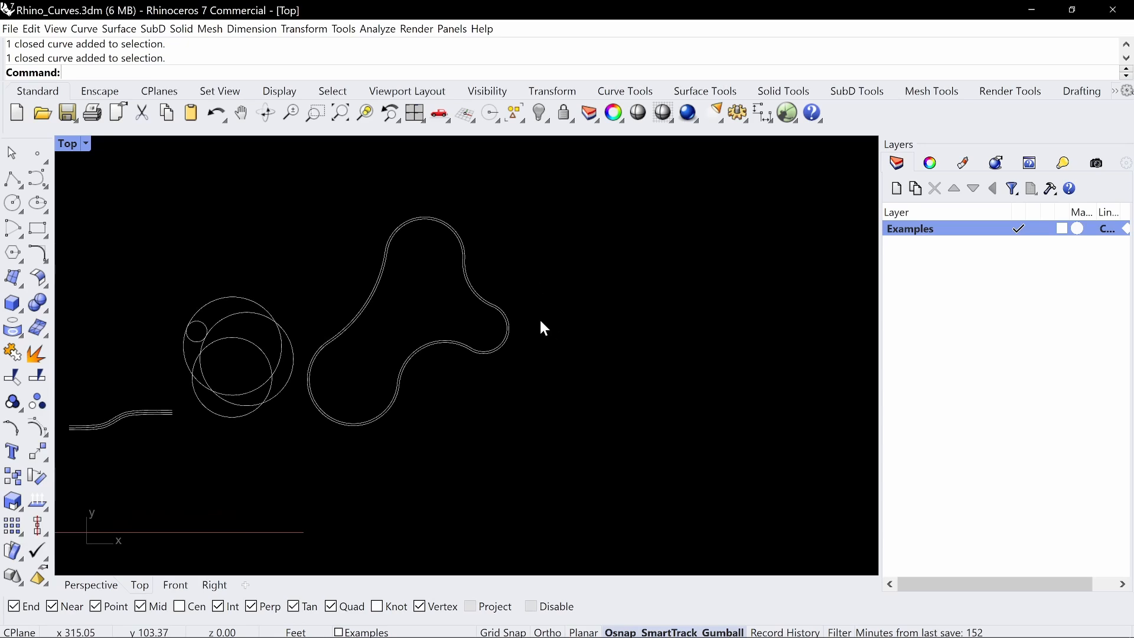
{"action": "key", "text": "Return"}
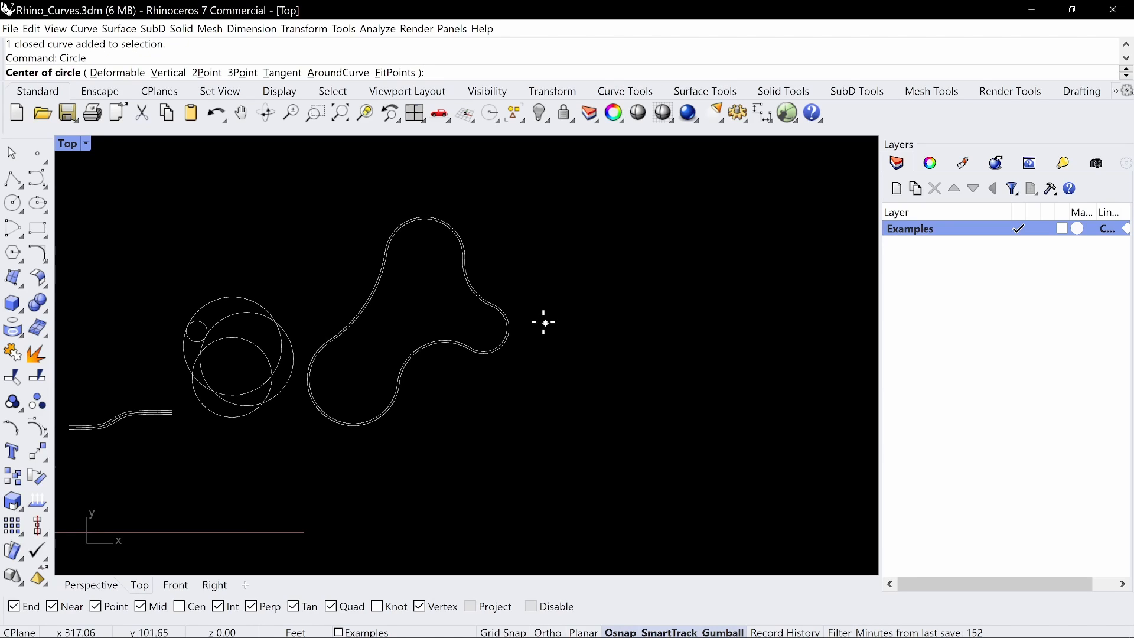
{"action": "left_click", "coordinate": [585, 444]}
{"action": "left_click", "coordinate": [630, 407]}
{"action": "key", "text": "Return"}
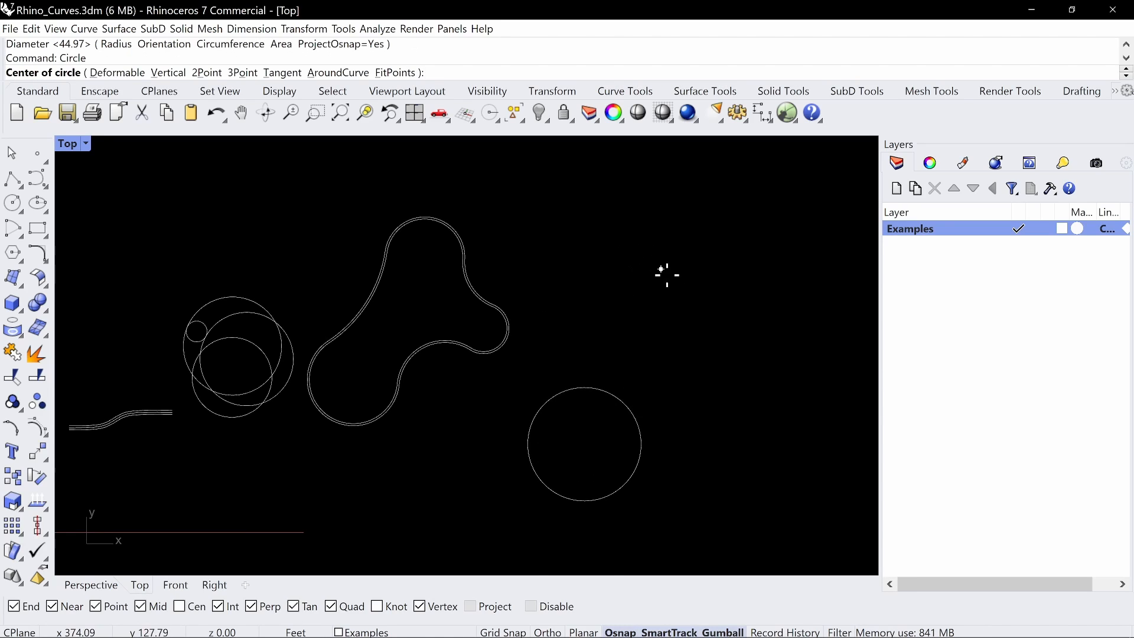
{"action": "left_click", "coordinate": [664, 307]}
{"action": "left_click", "coordinate": [711, 345]}
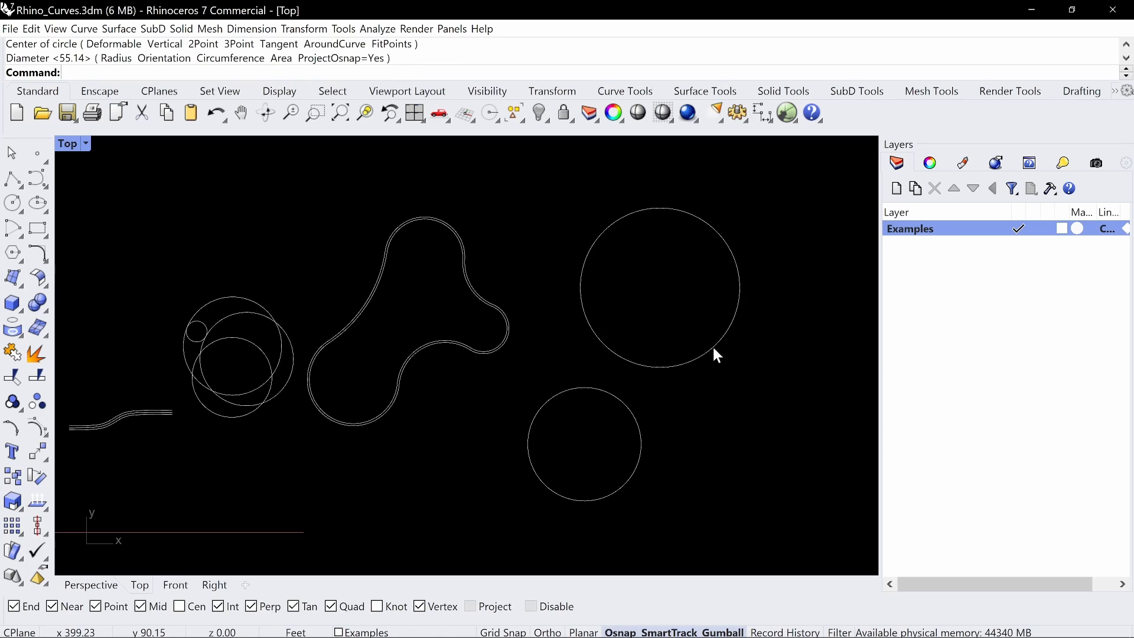
{"action": "right_click_drag", "start_coordinate": [711, 345], "coordinate": [648, 275]}
{"action": "key", "text": "Return"}
{"action": "left_click", "coordinate": [676, 344]}
{"action": "left_click", "coordinate": [706, 371]}
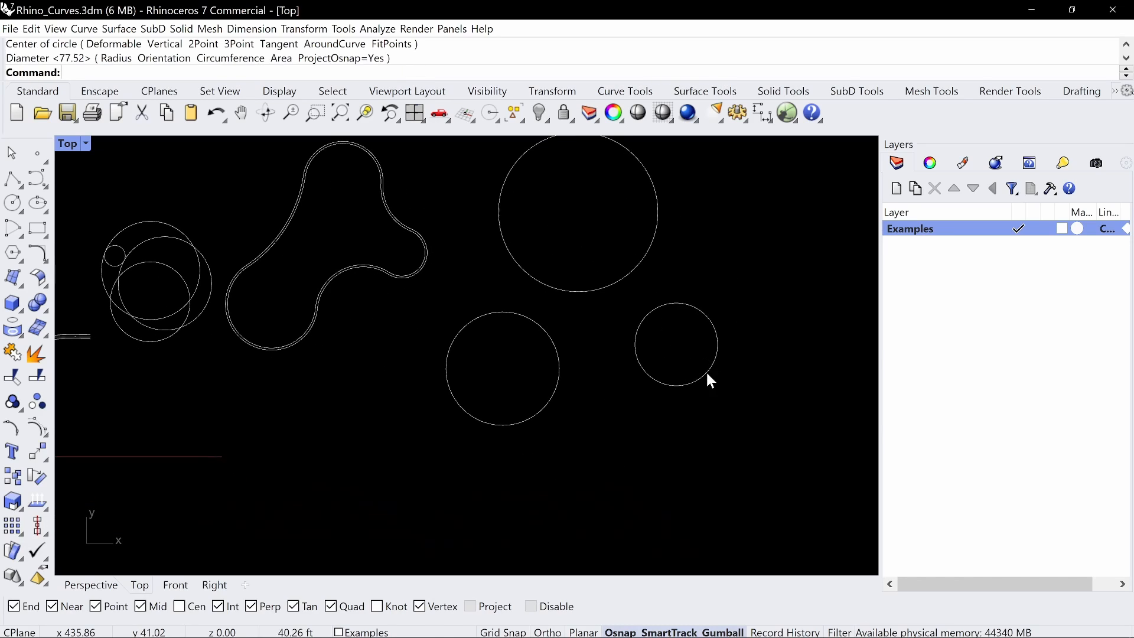
Draw an arc about 28 ft in radius tangent to the 55 ft and 40 ft circles, bulging upward between them
{"action": "type", "text": "Arc"}
{"action": "key", "text": "Return"}
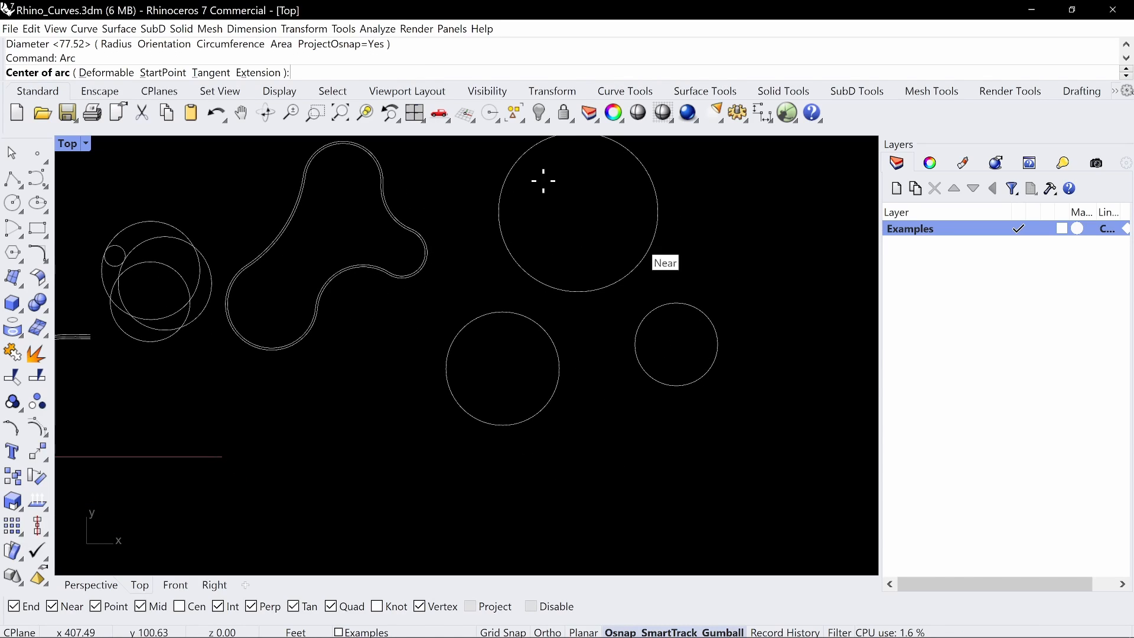
{"action": "type", "text": "T"}
{"action": "key", "text": "Return"}
{"action": "left_click", "coordinate": [549, 402]}
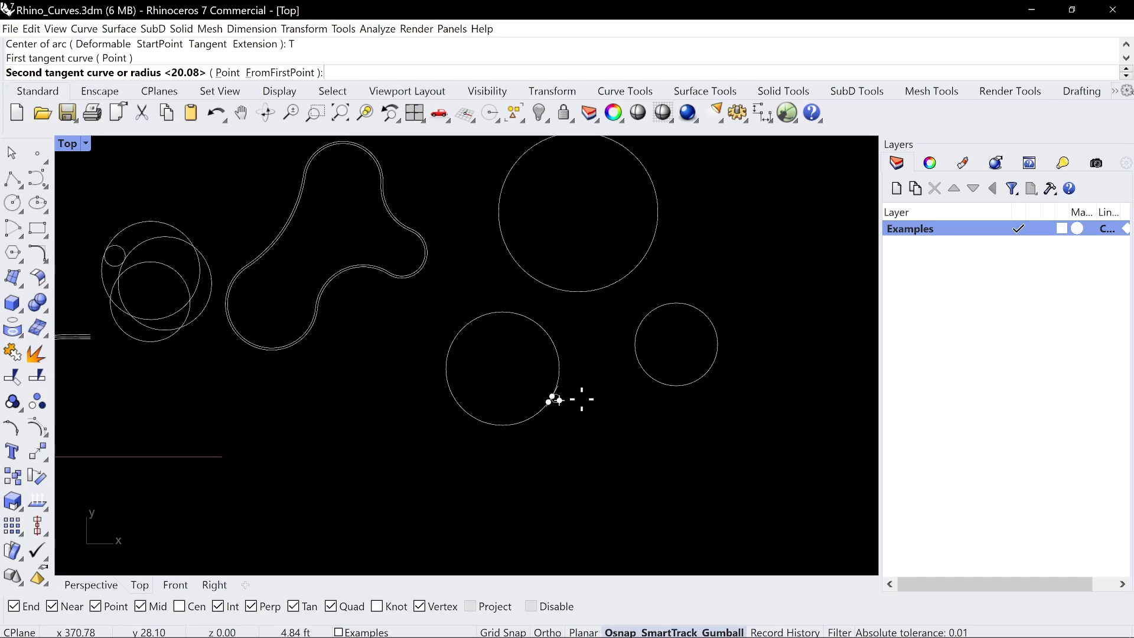
{"action": "left_click", "coordinate": [647, 375]}
{"action": "key", "text": "Return"}
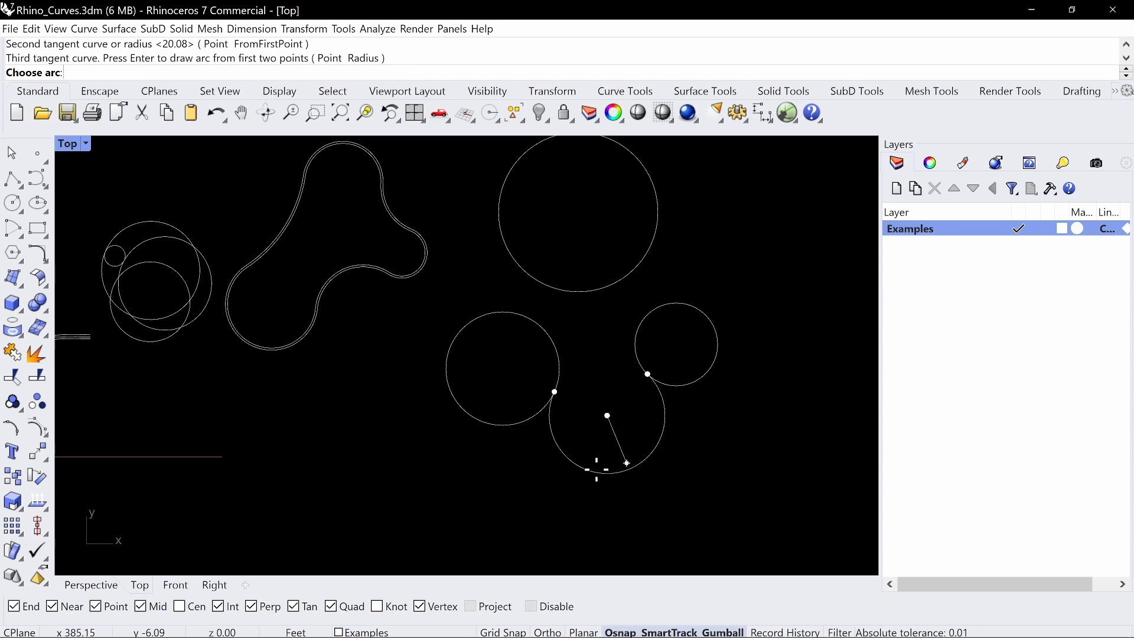
{"action": "left_click", "coordinate": [615, 325]}
Draw an arc about 16 ft in radius tangent to the 78 ft and 40 ft circles, curving inward between them
{"action": "key", "text": "Return"}
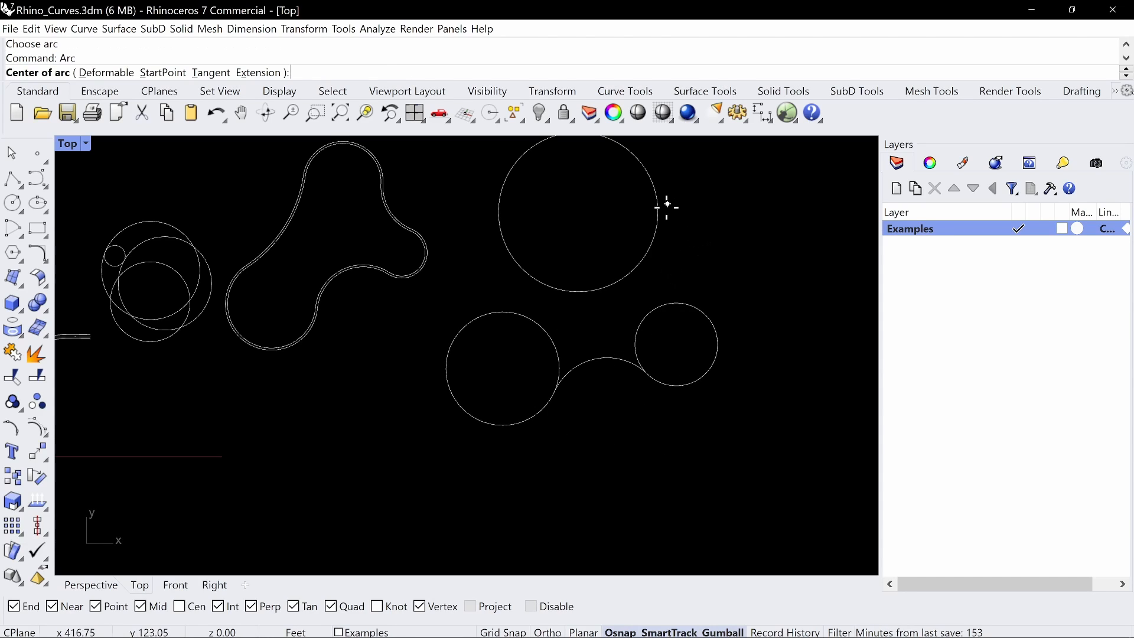
{"action": "type", "text": "T"}
{"action": "key", "text": "Return"}
{"action": "left_click", "coordinate": [653, 236]}
{"action": "left_click", "coordinate": [677, 302]}
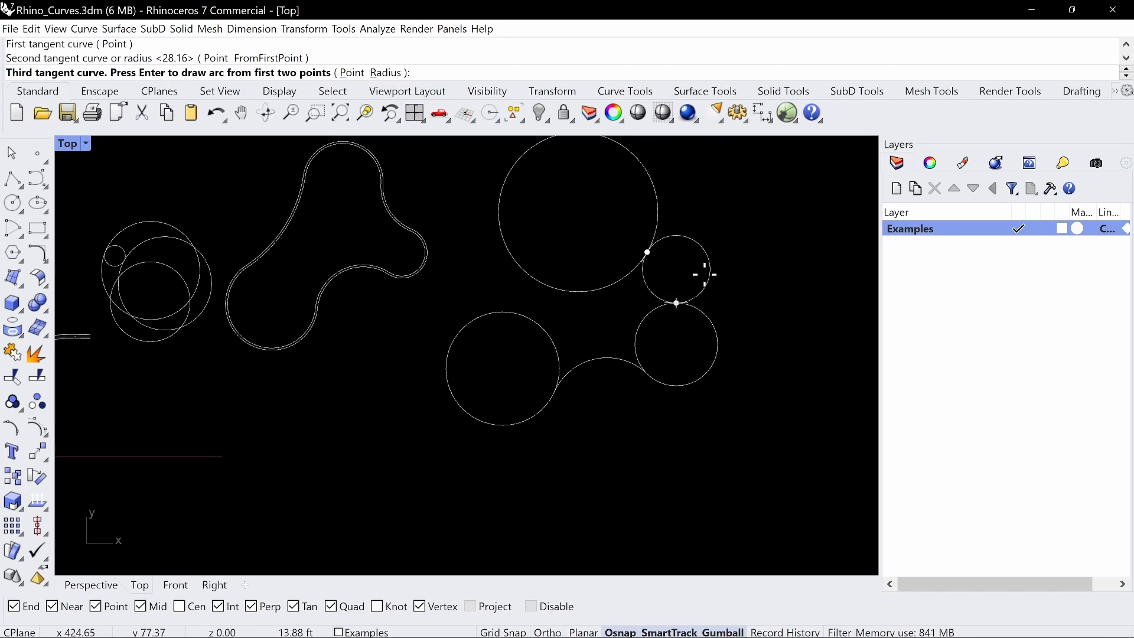
{"action": "key", "text": "Return"}
{"action": "left_click", "coordinate": [637, 298]}
{"action": "right_click_drag", "start_coordinate": [639, 262], "coordinate": [685, 304]}
{"action": "key", "text": "Return"}
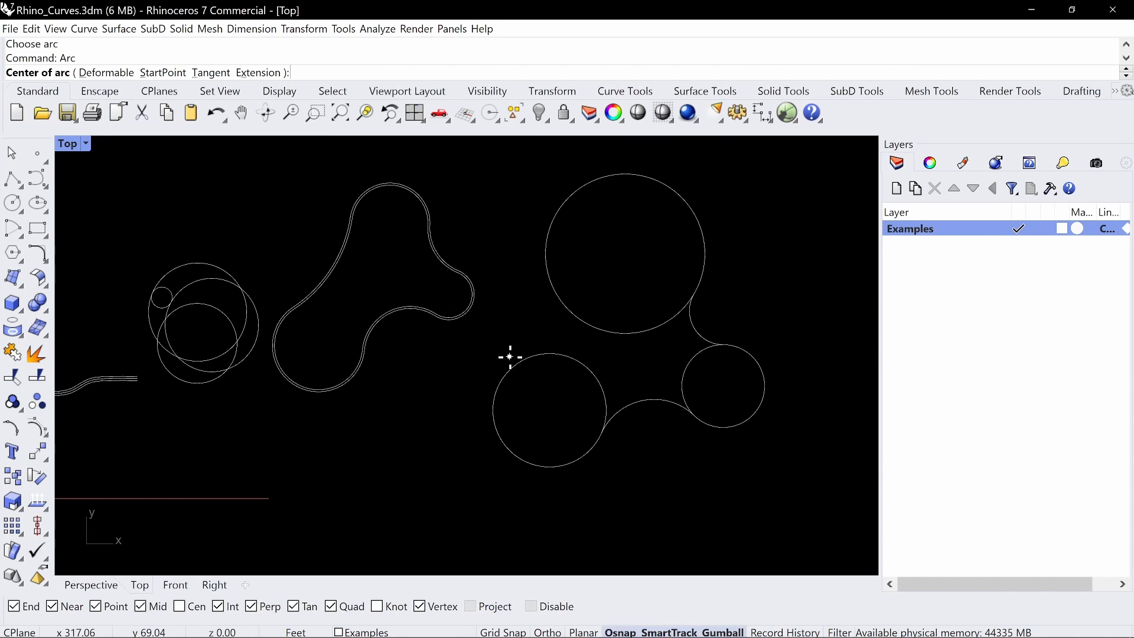
{"action": "left_click", "coordinate": [528, 357]}
{"action": "key", "text": "Escape"}
Draw an arc about 23 ft in radius tangent to the 55 ft and 78 ft circles, curving inward between them
{"action": "key", "text": "Return"}
{"action": "type", "text": "T"}
{"action": "key", "text": "Return"}
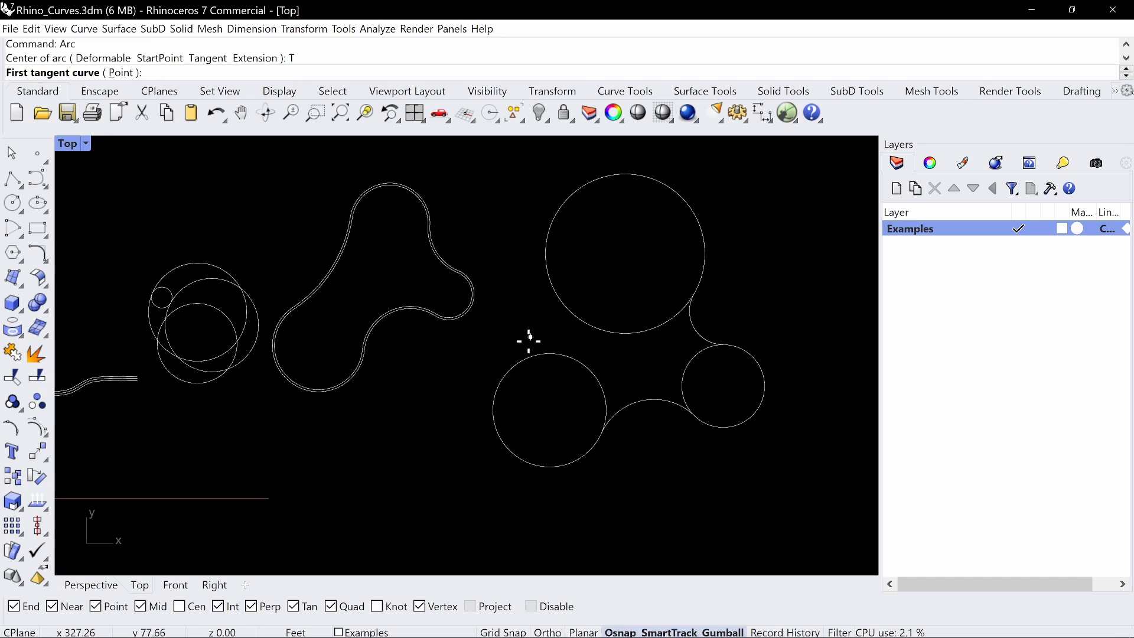
{"action": "left_click", "coordinate": [527, 358]}
{"action": "left_click", "coordinate": [554, 289]}
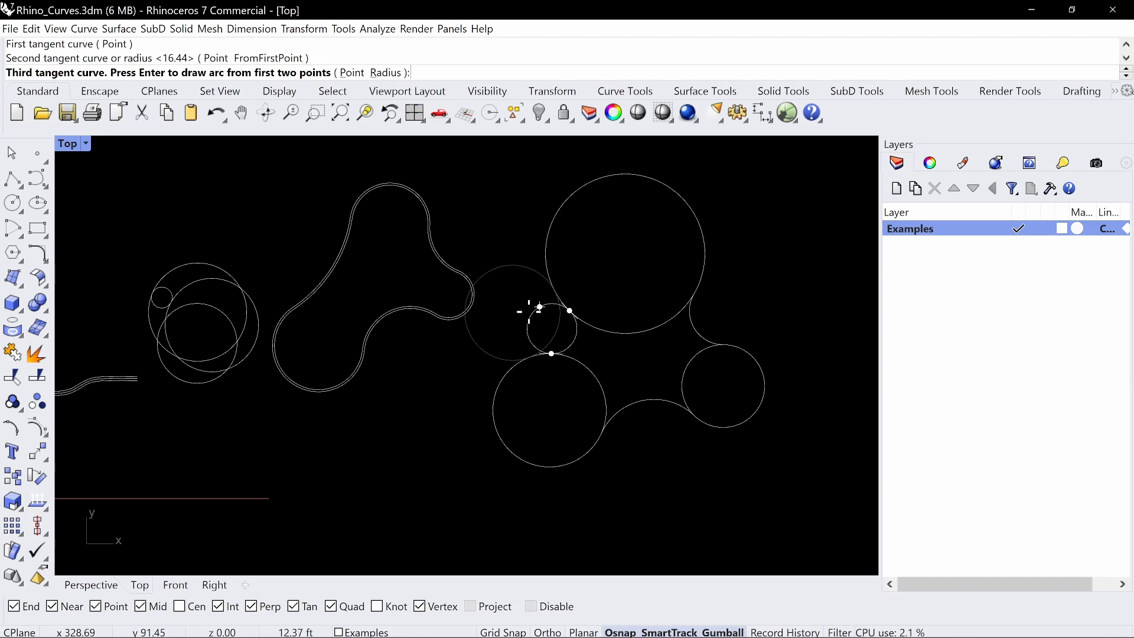
{"action": "key", "text": "Return"}
{"action": "left_click", "coordinate": [538, 306]}
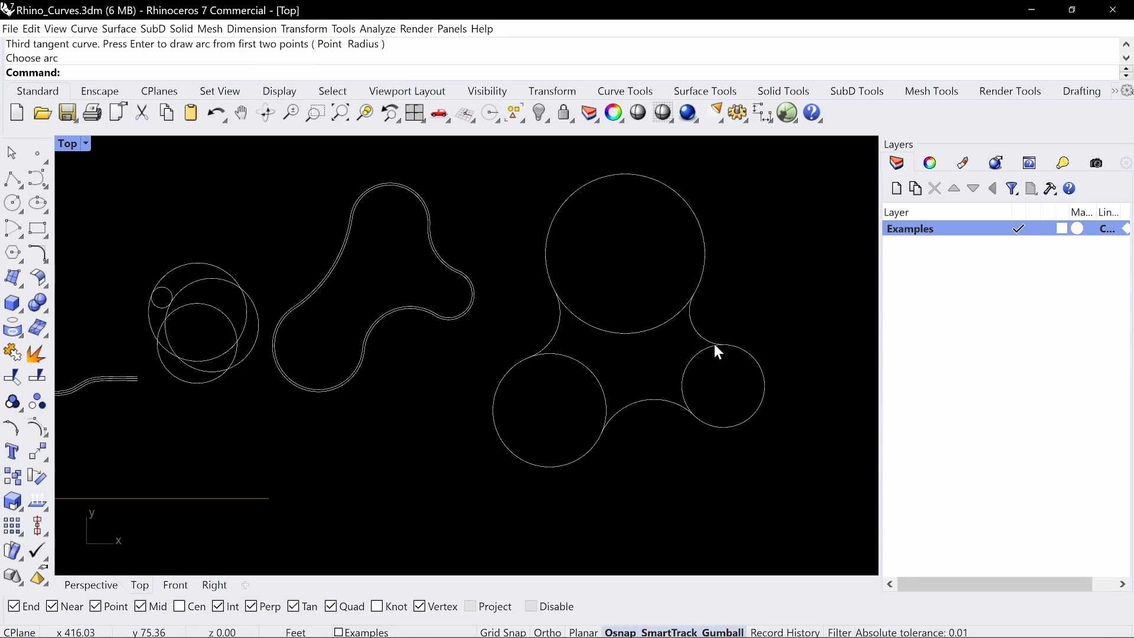
{"action": "right_click_drag", "start_coordinate": [742, 283], "coordinate": [600, 306]}
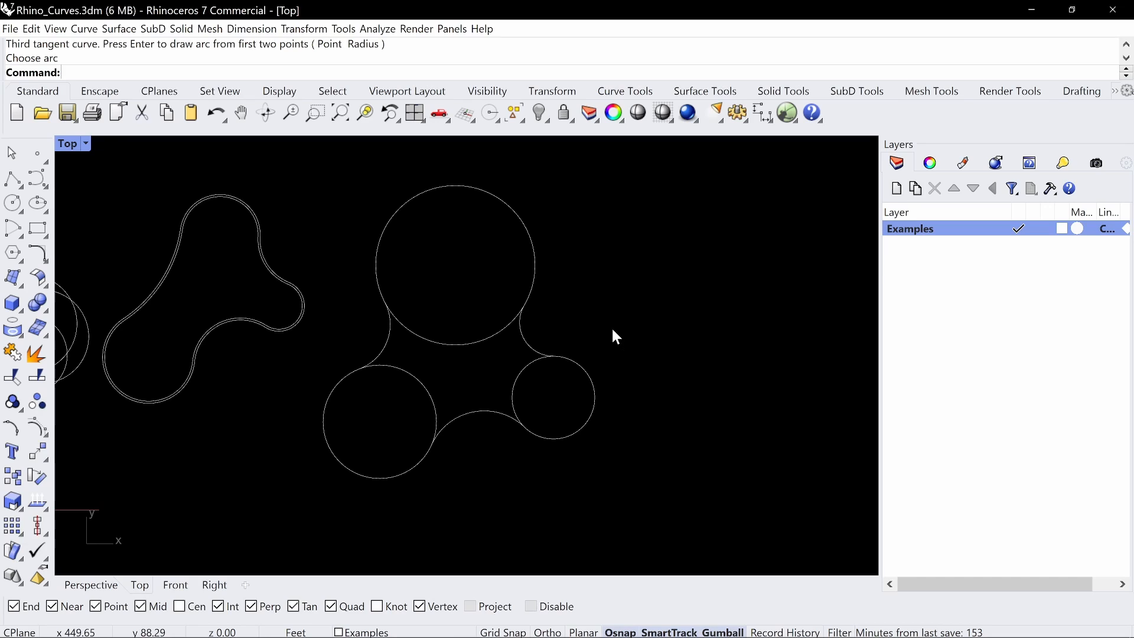
{"action": "key", "text": "Return"}
{"action": "type", "text": "T"}
{"action": "key", "text": "Return"}
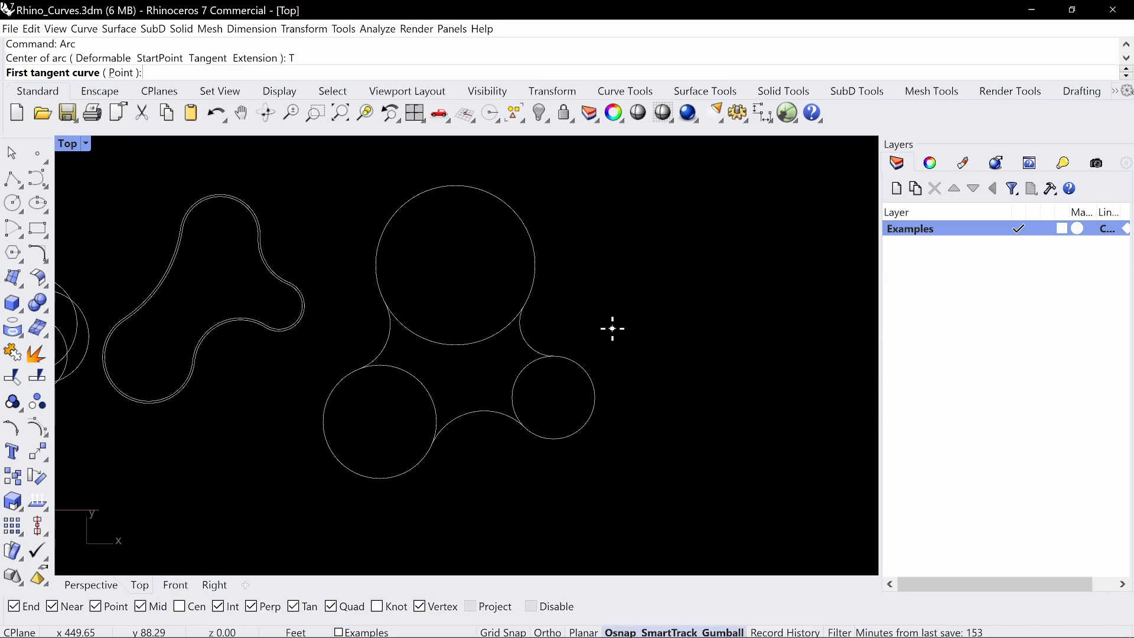
{"action": "left_click", "coordinate": [584, 369]}
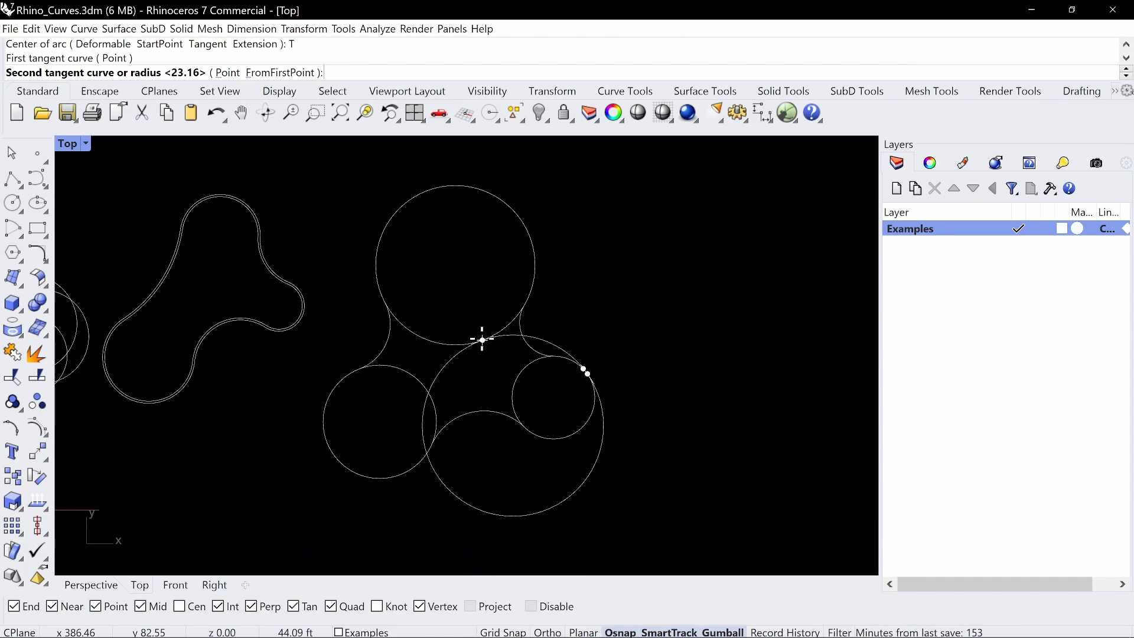
{"action": "key", "text": "Return"}
{"action": "key", "text": "Escape"}
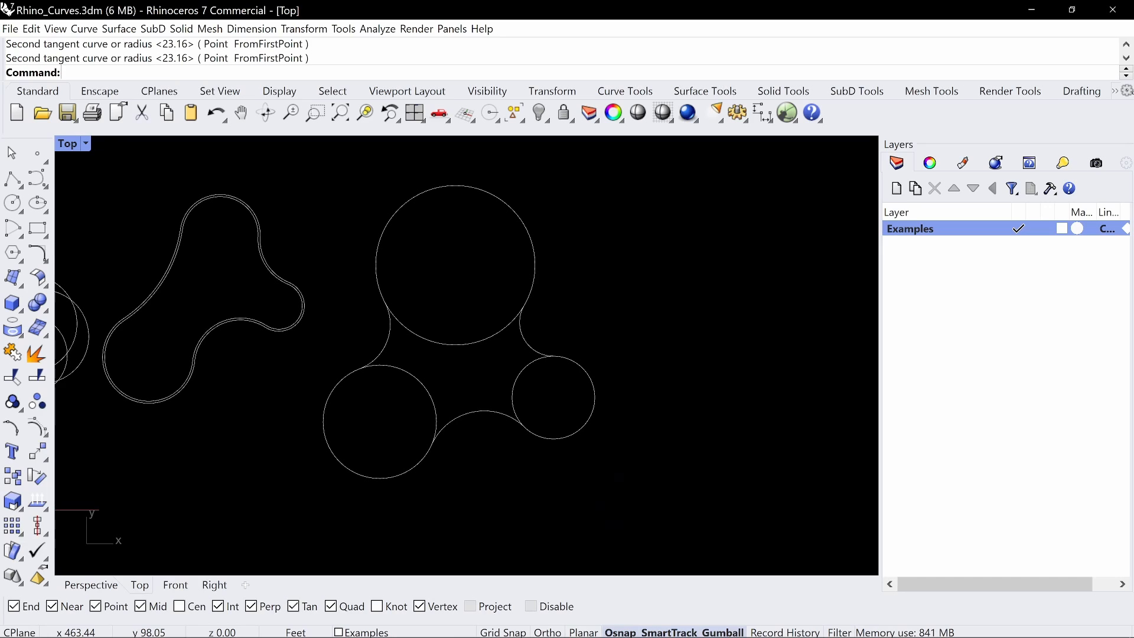
Trim away the inner portions of the three circles between the tangent arcs, leaving only the outer outline
{"action": "type", "text": "trim"}
{"action": "key", "text": "Return"}
{"action": "left_click_drag", "start_coordinate": [660, 221], "coordinate": [372, 424]}
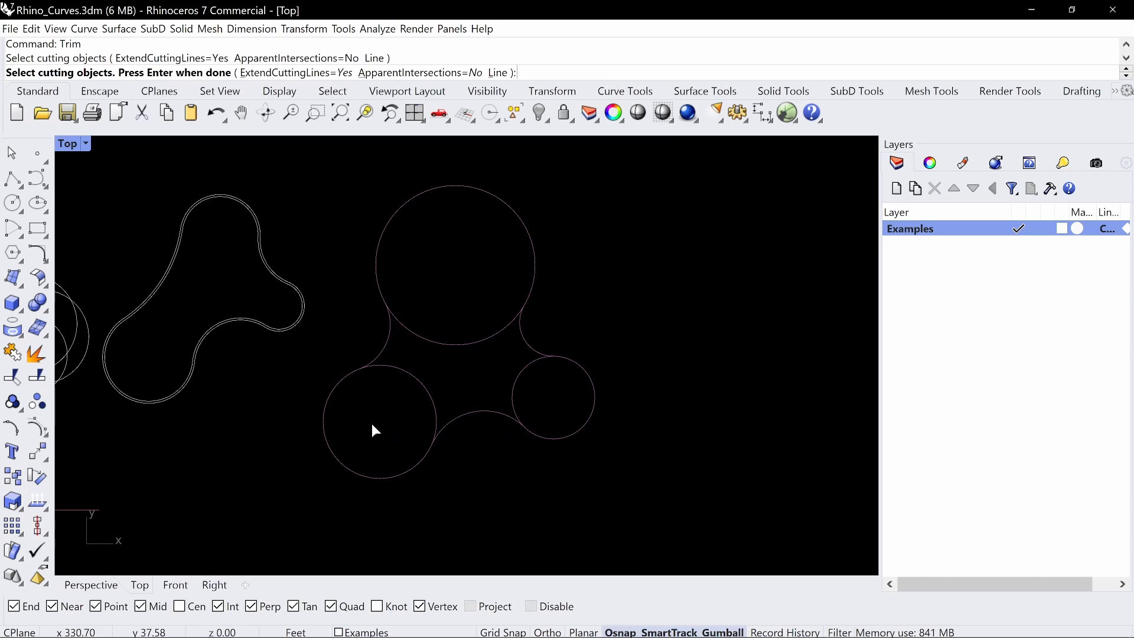
{"action": "key", "text": "Return"}
{"action": "left_click_drag", "start_coordinate": [420, 372], "coordinate": [408, 387]}
{"action": "left_click_drag", "start_coordinate": [530, 394], "coordinate": [498, 359]}
{"action": "key", "text": "Return"}
Join the trimmed circles and the three tangent arcs into one closed curve
{"action": "right_click_drag", "start_coordinate": [635, 259], "coordinate": [694, 309]}
{"action": "scroll", "coordinate": [672, 303], "scroll_direction": "down", "scroll_amount": 6}
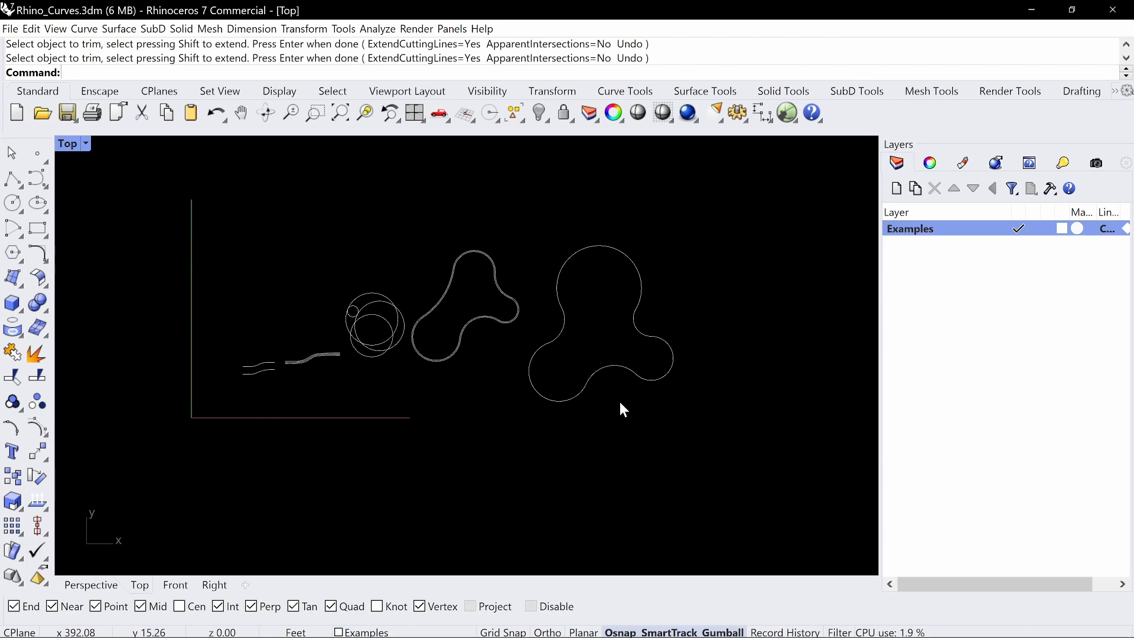
{"action": "left_click", "coordinate": [620, 375]}
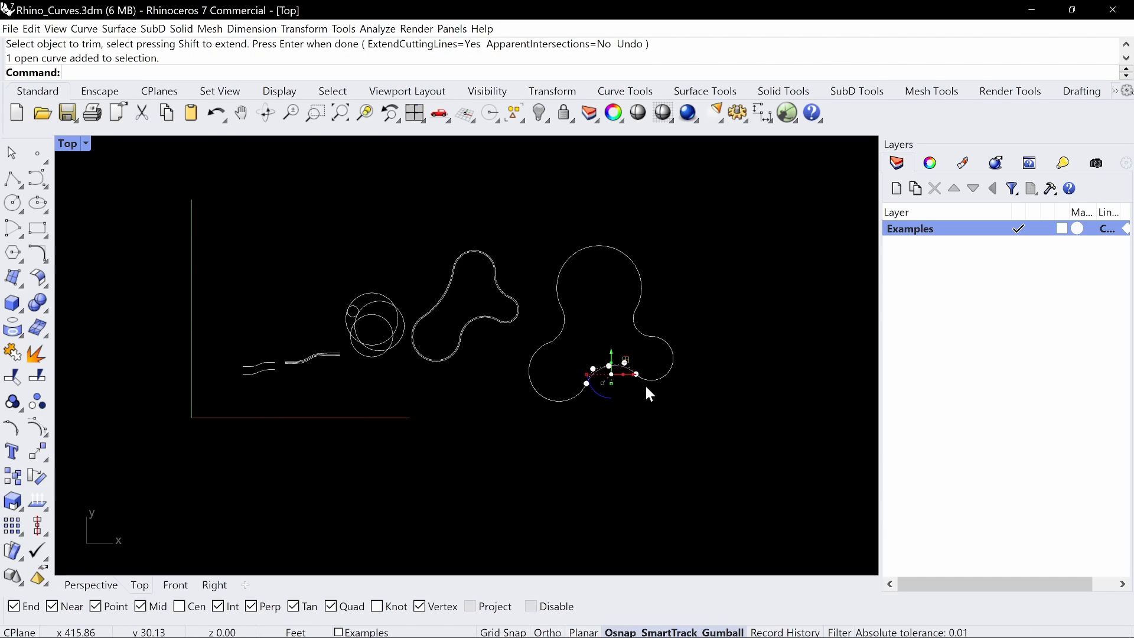
{"action": "left_click_drag", "start_coordinate": [739, 432], "coordinate": [527, 172]}
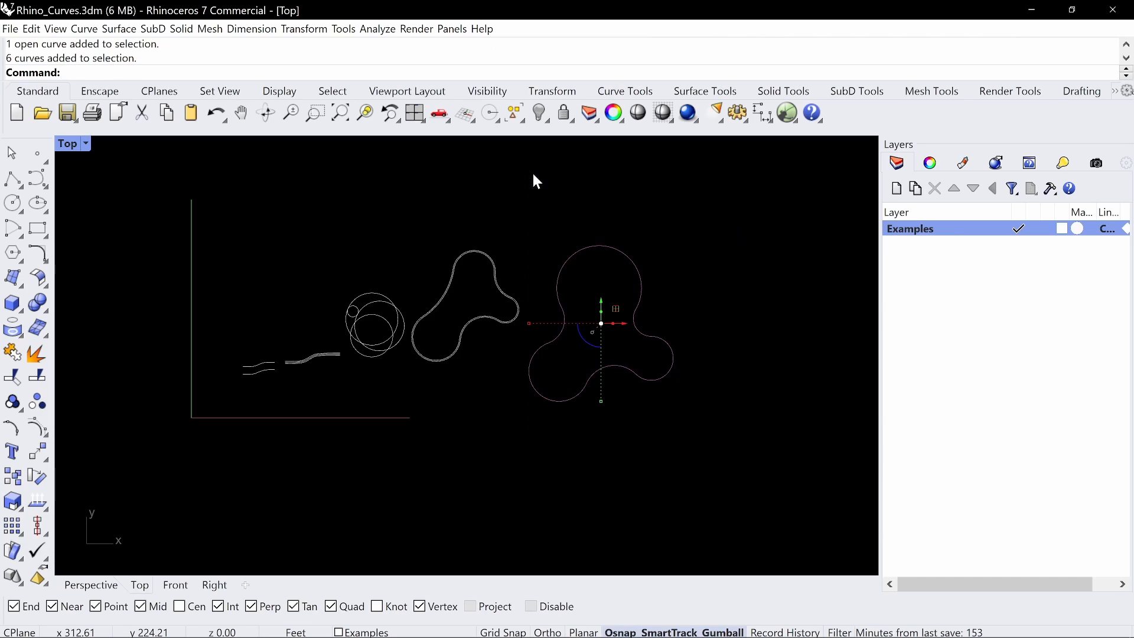
{"action": "key", "text": "ctrl+j"}
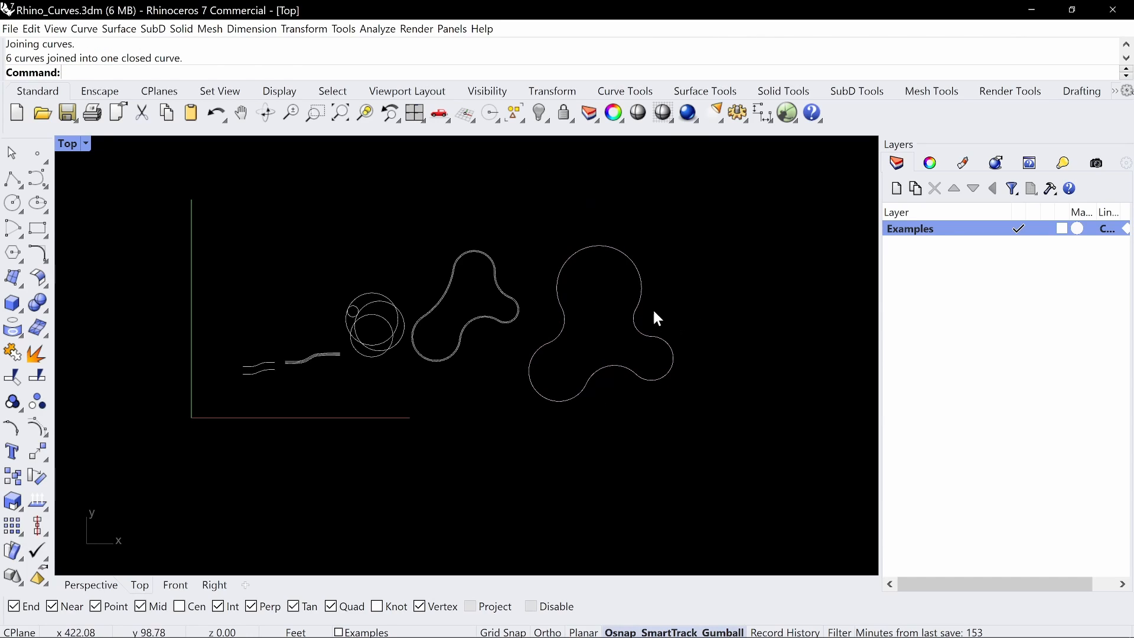
Create a 20 ft square plane surface to the right of the large closed outline
{"action": "right_click_drag", "start_coordinate": [648, 286], "coordinate": [602, 299]}
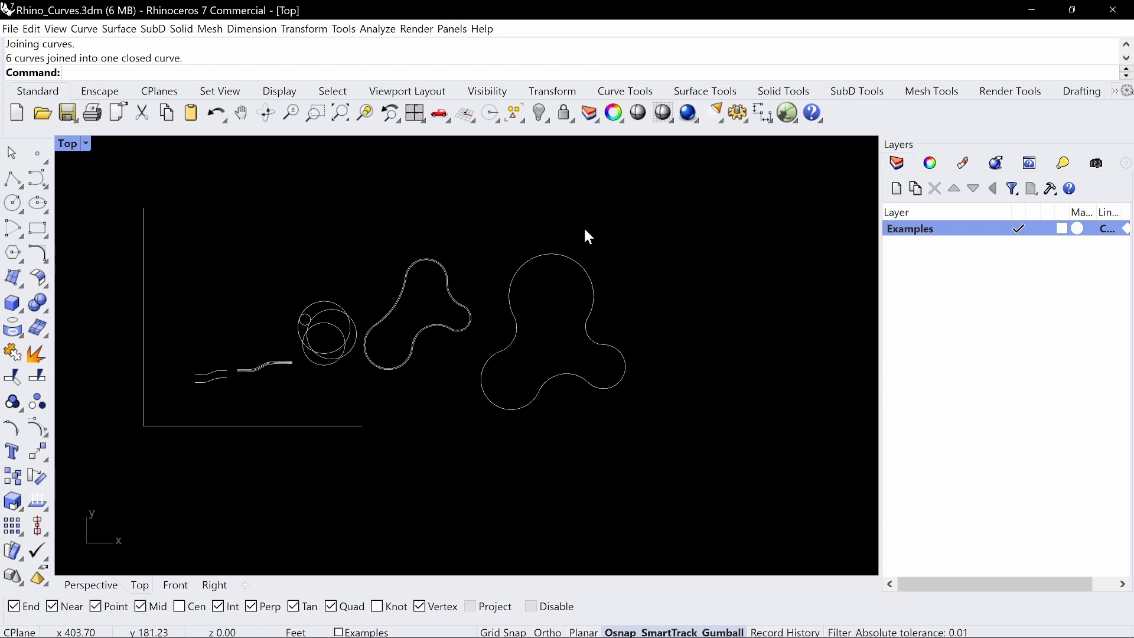
{"action": "type", "text": "Plane"}
{"action": "key", "text": "Return"}
{"action": "scroll", "coordinate": [513, 186], "scroll_direction": "down", "scroll_amount": 1}
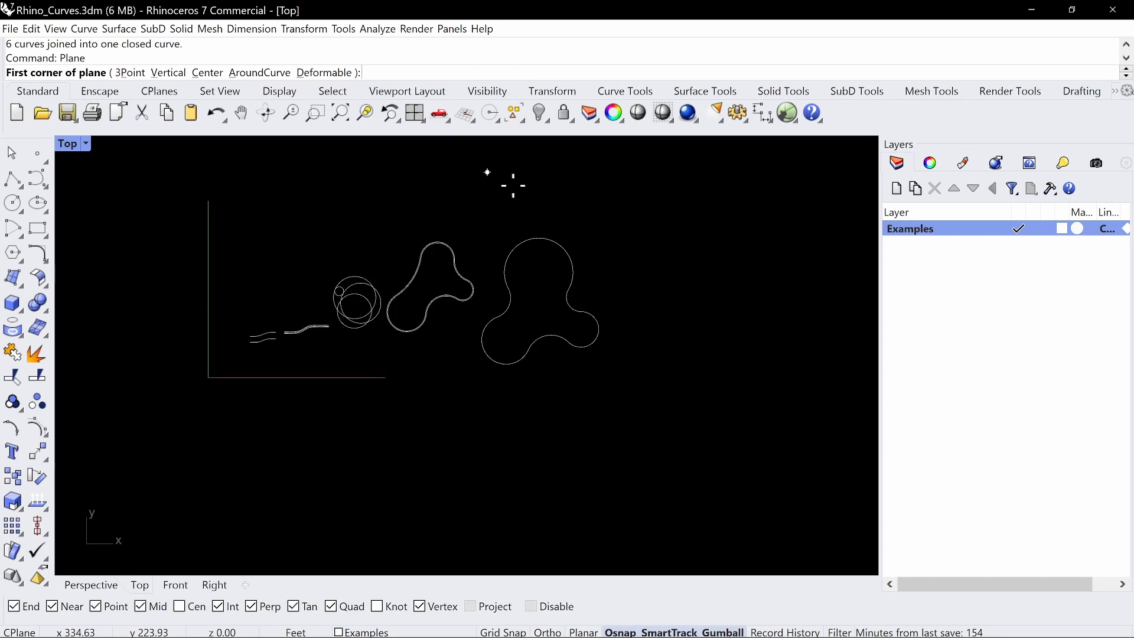
{"action": "scroll", "coordinate": [513, 186], "scroll_direction": "down", "scroll_amount": 2}
{"action": "right_click_drag", "start_coordinate": [514, 186], "coordinate": [297, 243]}
{"action": "left_click", "coordinate": [421, 367]}
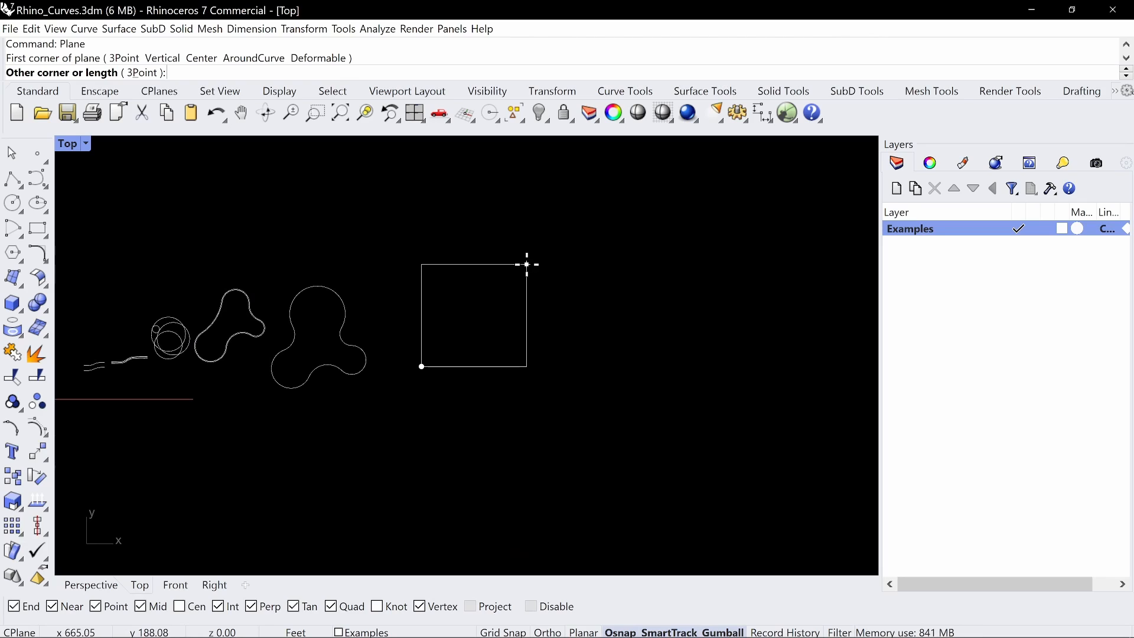
{"action": "type", "text": "20"}
{"action": "key", "text": "Return"}
{"action": "key", "text": "Return"}
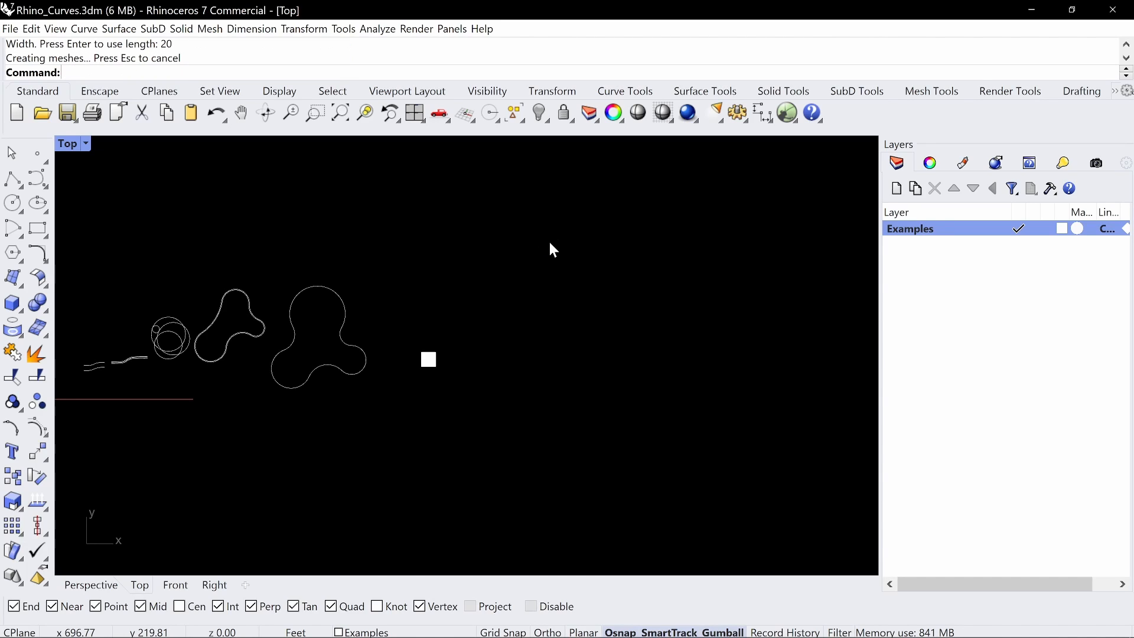
Scale the large closed outline and the smaller offset outline pair down together to a fraction of their size
{"action": "scroll", "coordinate": [463, 342], "scroll_direction": "up", "scroll_amount": 8}
{"action": "scroll", "coordinate": [466, 341], "scroll_direction": "down", "scroll_amount": 6}
{"action": "right_click_drag", "start_coordinate": [466, 341], "coordinate": [697, 367]}
{"action": "left_click_drag", "start_coordinate": [535, 264], "coordinate": [334, 391]}
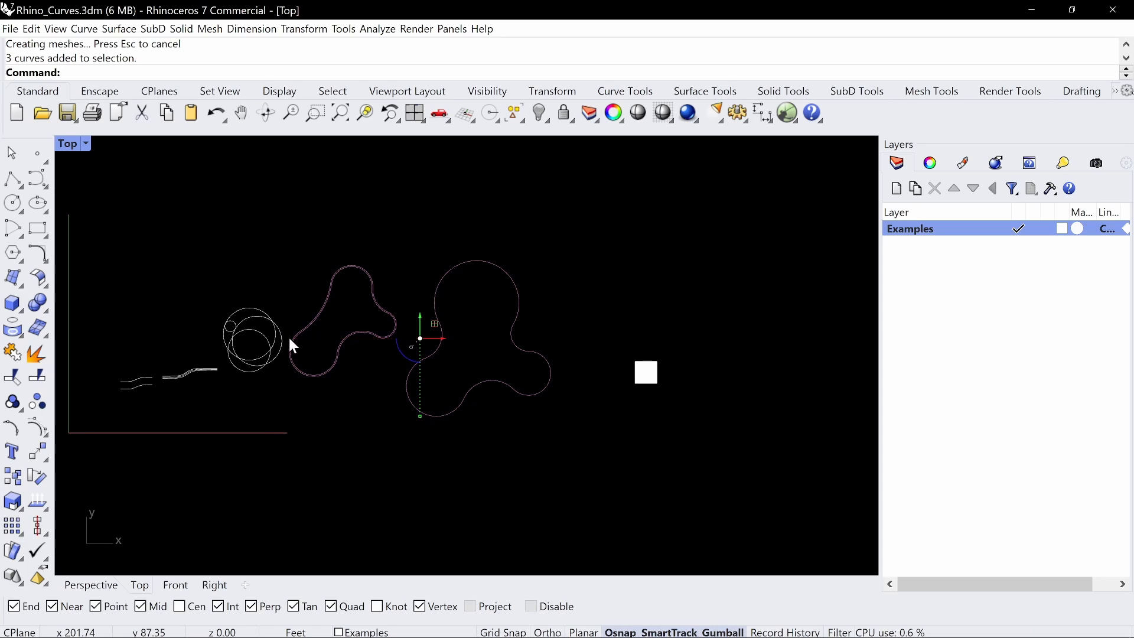
{"action": "left_click_drag", "start_coordinate": [290, 339], "coordinate": [372, 349]}
{"action": "right_click_drag", "start_coordinate": [483, 385], "coordinate": [346, 376]}
{"action": "left_click", "coordinate": [352, 355]}
Move the square plane closer to the scaled-down outlines, just beside the large one
{"action": "scroll", "coordinate": [543, 351], "scroll_direction": "down", "scroll_amount": 2}
{"action": "left_click_drag", "start_coordinate": [590, 307], "coordinate": [488, 393]}
{"action": "right_click_drag", "start_coordinate": [497, 382], "coordinate": [530, 401]}
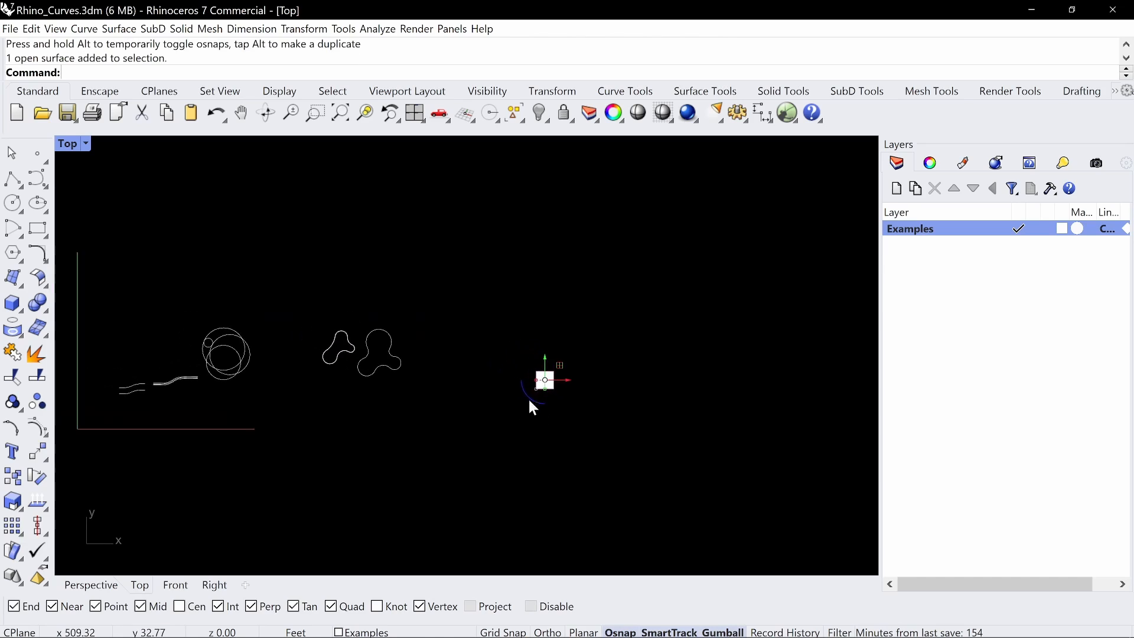
{"action": "left_click_drag", "start_coordinate": [559, 364], "coordinate": [436, 337]}
{"action": "scroll", "coordinate": [422, 354], "scroll_direction": "up", "scroll_amount": 15}
{"action": "scroll", "coordinate": [435, 338], "scroll_direction": "up", "scroll_amount": 2}
{"action": "right_click_drag", "start_coordinate": [347, 317], "coordinate": [719, 316]}
{"action": "scroll", "coordinate": [605, 312], "scroll_direction": "down", "scroll_amount": 6}
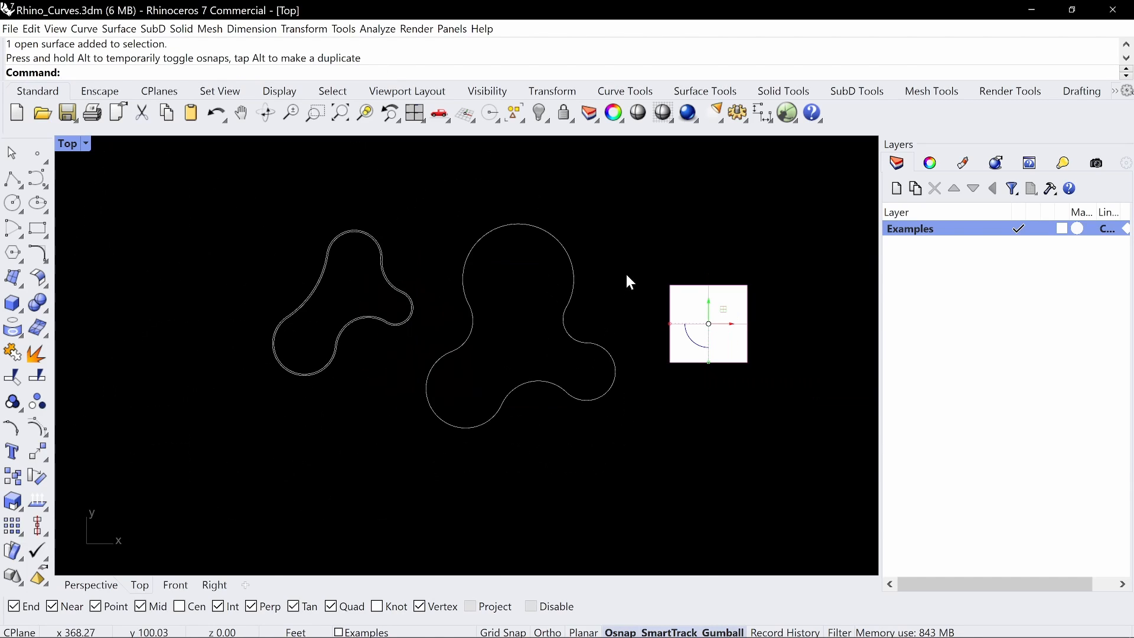
Scale the three closed outline curves down uniformly once more, leaving the square plane out of the selection
{"action": "left_click_drag", "start_coordinate": [635, 214], "coordinate": [334, 452]}
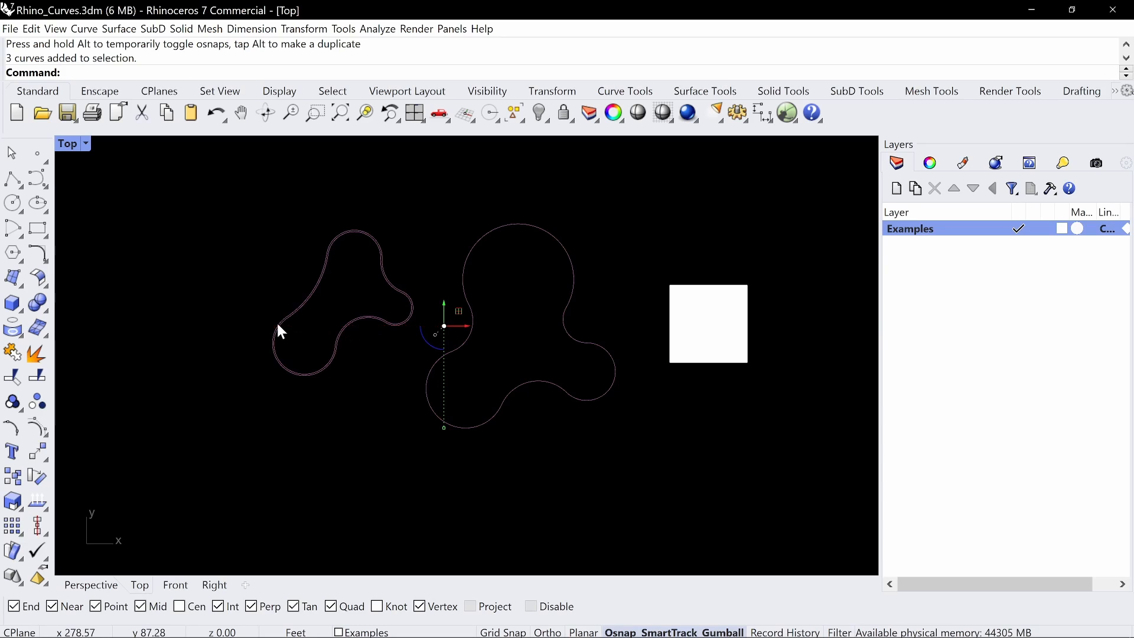
{"action": "left_click_drag", "start_coordinate": [277, 325], "coordinate": [329, 338], "text": "shift"}
{"action": "left_click", "coordinate": [588, 443]}
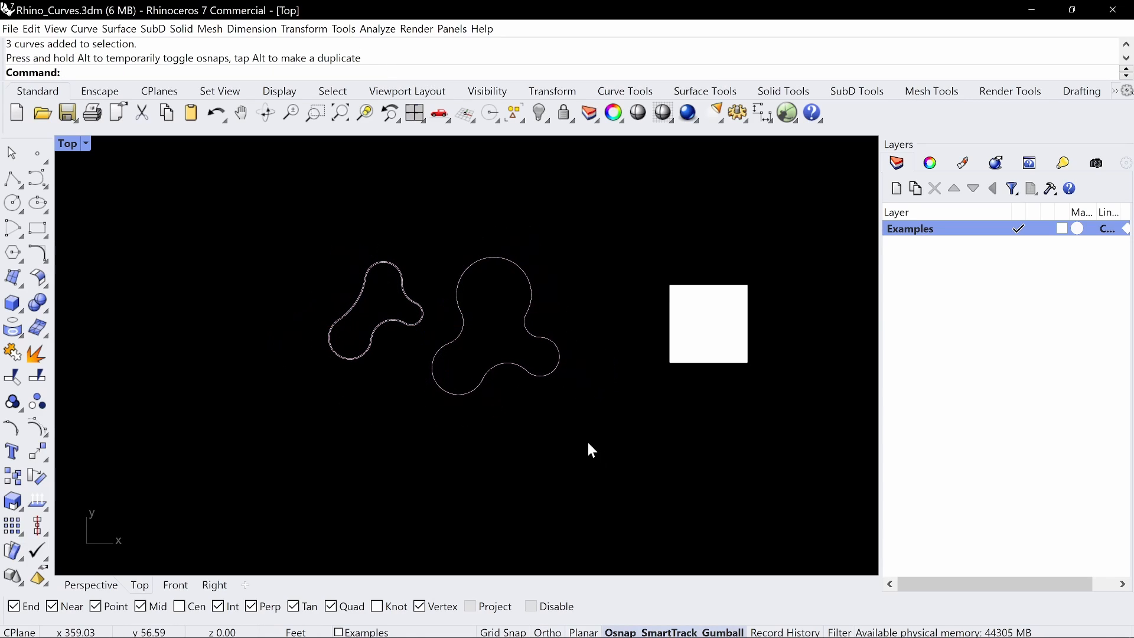
Shift the square plane a little closer to the outlines and keep it selected
{"action": "right_click_drag", "start_coordinate": [655, 325], "coordinate": [573, 418]}
{"action": "scroll", "coordinate": [437, 340], "scroll_direction": "up", "scroll_amount": 2}
{"action": "left_click", "coordinate": [574, 417]}
{"action": "left_click_drag", "start_coordinate": [608, 391], "coordinate": [579, 391]}
{"action": "left_click", "coordinate": [620, 307]}
{"action": "left_click_drag", "start_coordinate": [677, 289], "coordinate": [484, 485]}
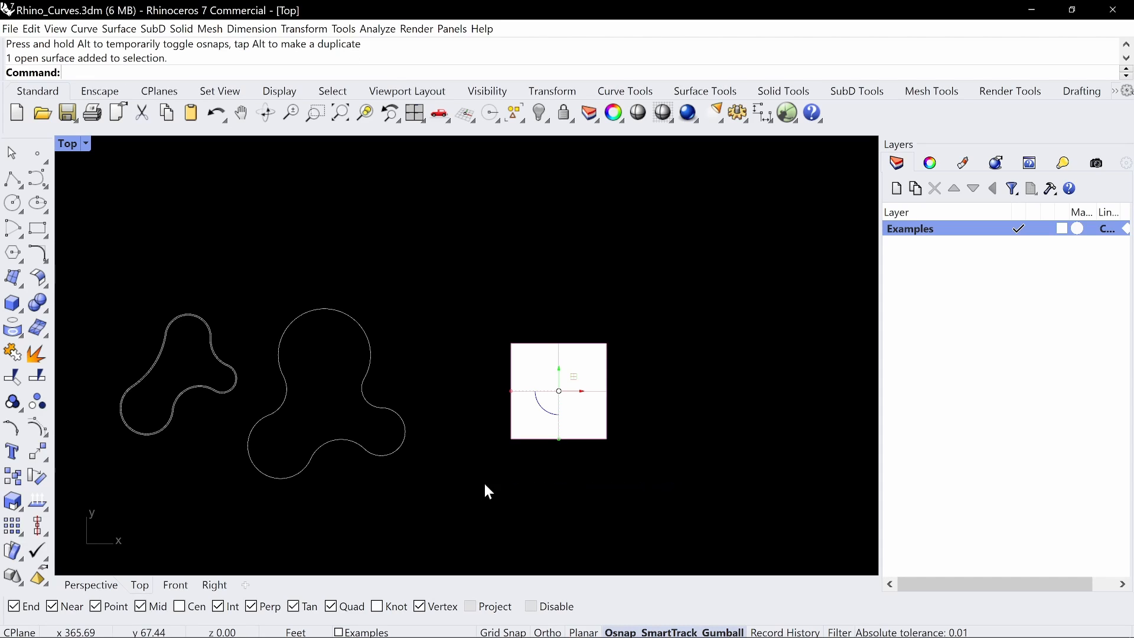
Maximize the Perspective viewport and zoom it to the selected square plane
{"action": "double_click", "coordinate": [69, 147]}
{"action": "type", "text": "Z"}
{"action": "key", "text": "Return"}
{"action": "type", "text": "SS"}
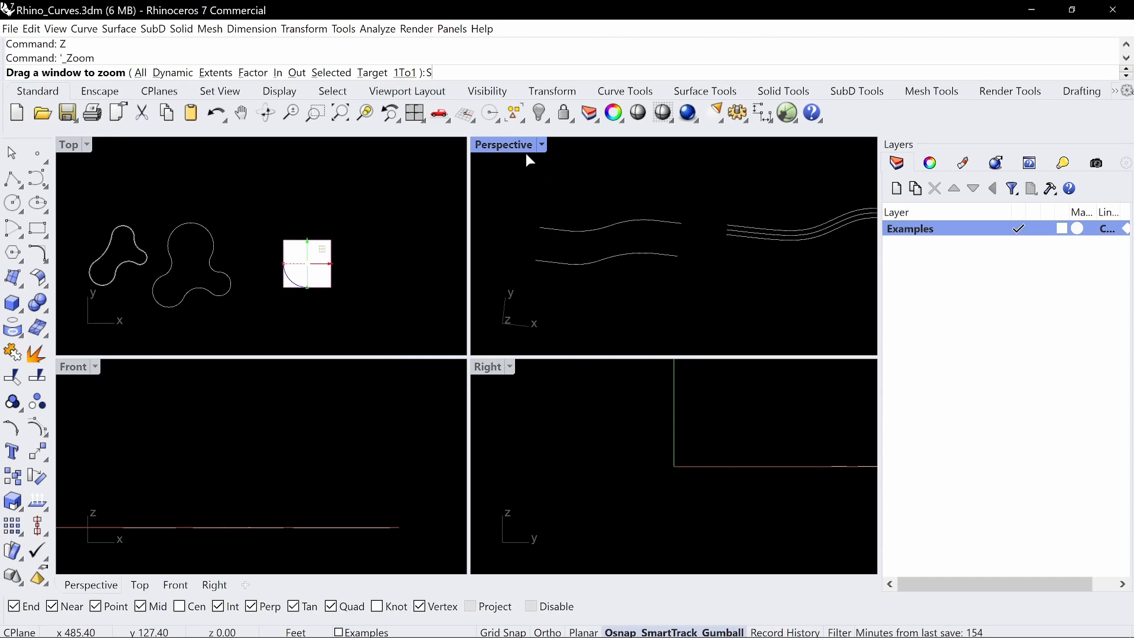
{"action": "key", "text": "Return"}
{"action": "double_click", "coordinate": [516, 144]}
{"action": "type", "text": "Z"}
{"action": "key", "text": "Return"}
{"action": "type", "text": "S"}
{"action": "key", "text": "Return"}
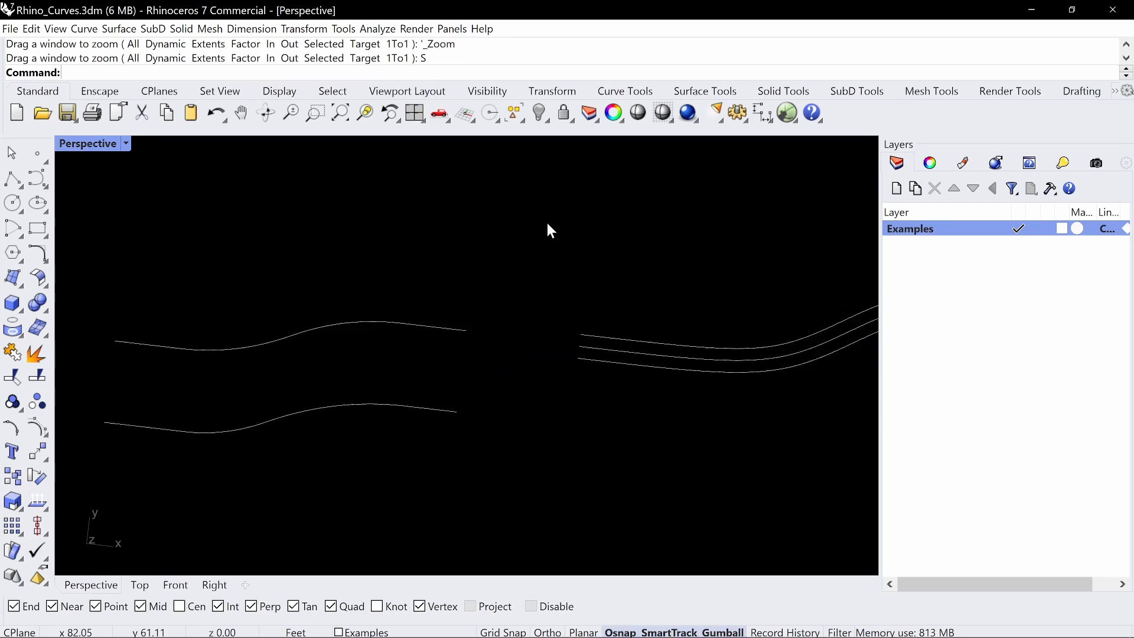
{"action": "scroll", "coordinate": [556, 231], "scroll_direction": "down", "scroll_amount": 8}
{"action": "type", "text": "Z"}
{"action": "key", "text": "Return"}
{"action": "type", "text": "S"}
{"action": "key", "text": "Return"}
{"action": "scroll", "coordinate": [557, 242], "scroll_direction": "down", "scroll_amount": 5}
{"action": "right_click_drag", "start_coordinate": [573, 284], "coordinate": [600, 325]}
Turn on the control points of the square plane
{"action": "left_click", "coordinate": [574, 350]}
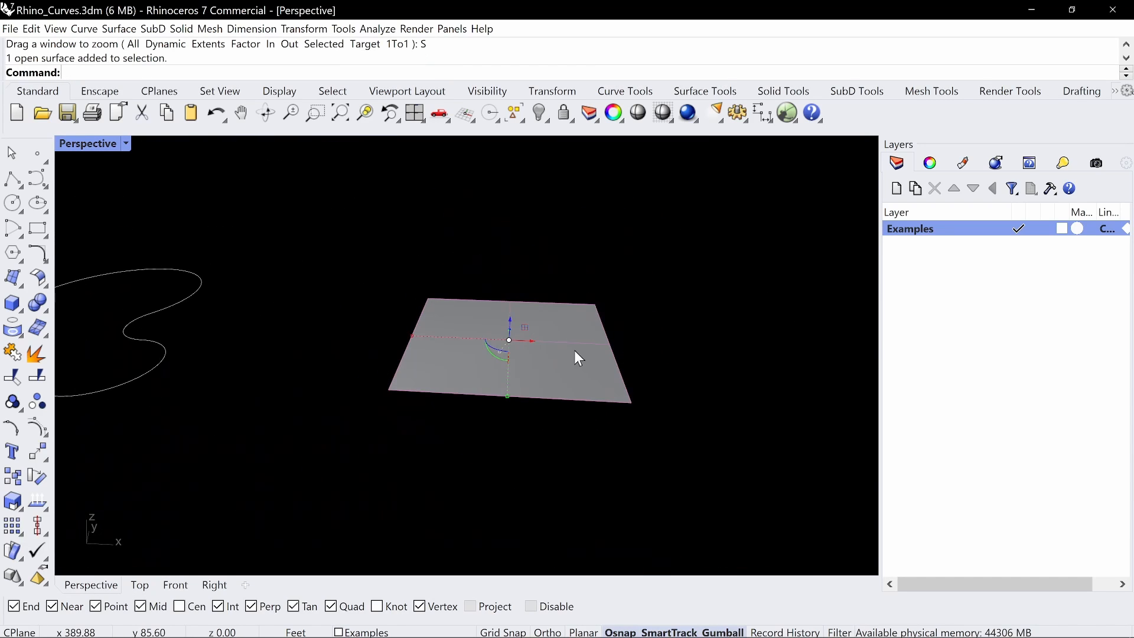
{"action": "left_click", "coordinate": [37, 436]}
{"action": "right_click_drag", "start_coordinate": [679, 366], "coordinate": [400, 235]}
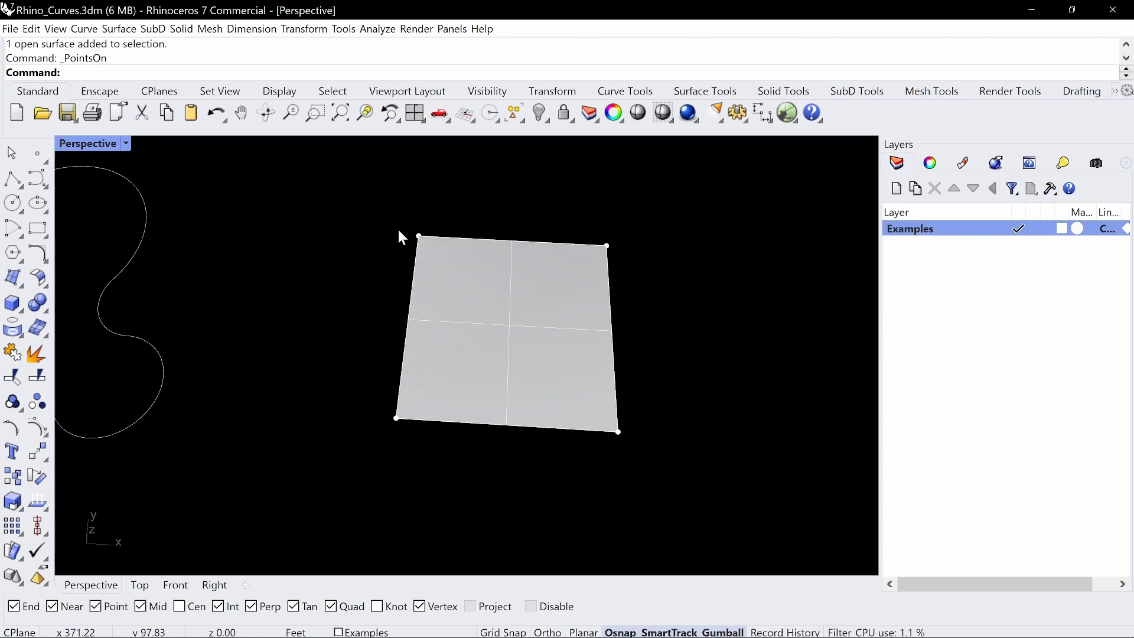
Rebuild the plane with a point count of 3 and degree 1 in both U and V
{"action": "left_click", "coordinate": [585, 283]}
{"action": "type", "text": "Rebuild"}
{"action": "key", "text": "Return"}
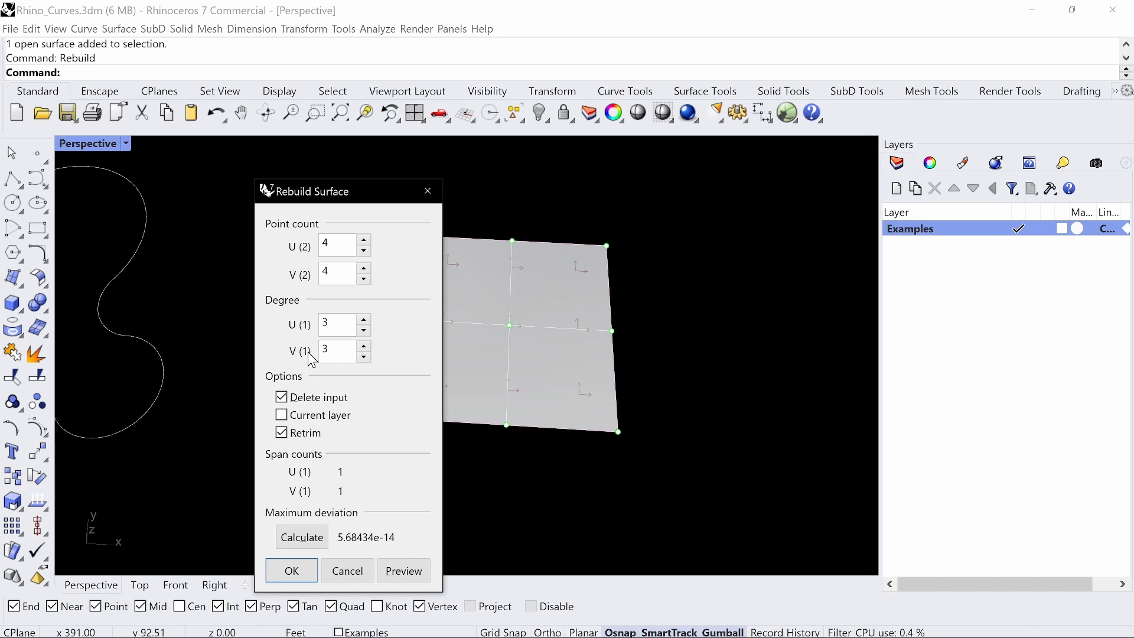
{"action": "left_click_drag", "start_coordinate": [311, 190], "coordinate": [652, 166]}
{"action": "type", "text": "1"}
{"action": "left_click_drag", "start_coordinate": [675, 301], "coordinate": [663, 322]}
{"action": "type", "text": "1"}
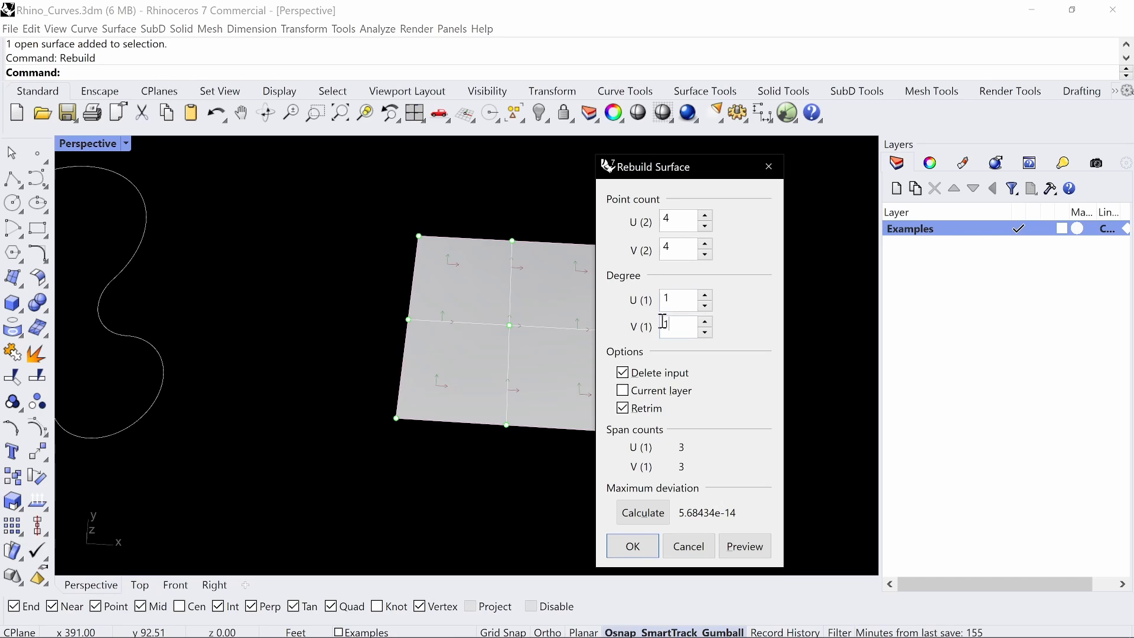
{"action": "left_click_drag", "start_coordinate": [676, 225], "coordinate": [658, 247]}
{"action": "type", "text": "33"}
{"action": "left_click", "coordinate": [650, 556]}
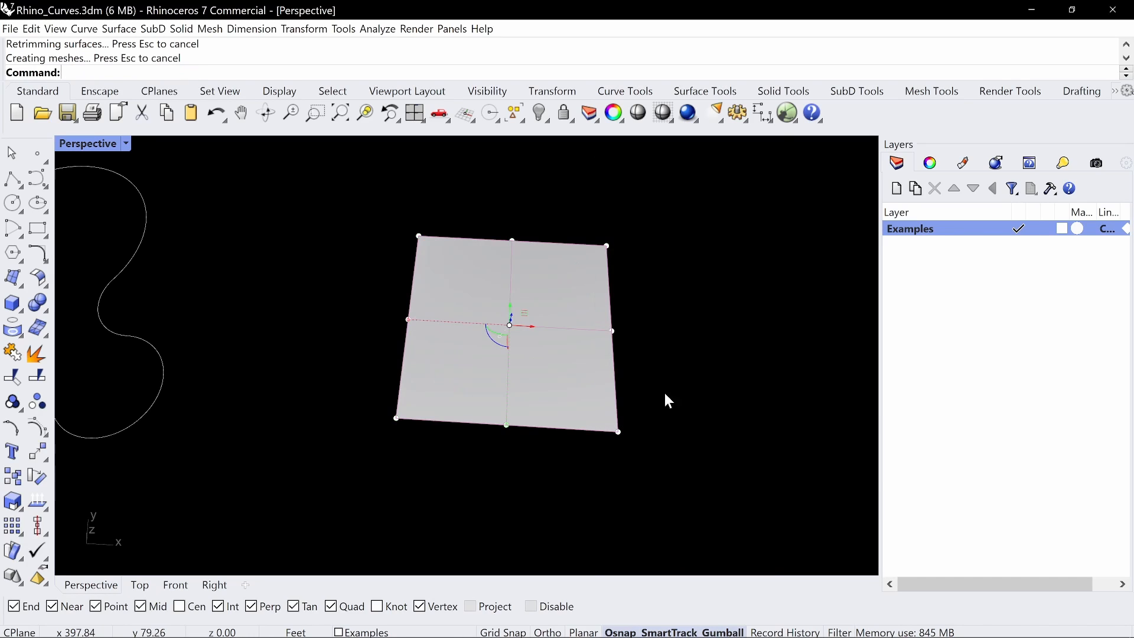
Raise the middle control point of the plane's back edge and lower its center point vertically to fold the surface
{"action": "right_click_drag", "start_coordinate": [679, 288], "coordinate": [659, 296]}
{"action": "right_click_drag", "start_coordinate": [545, 351], "coordinate": [515, 301]}
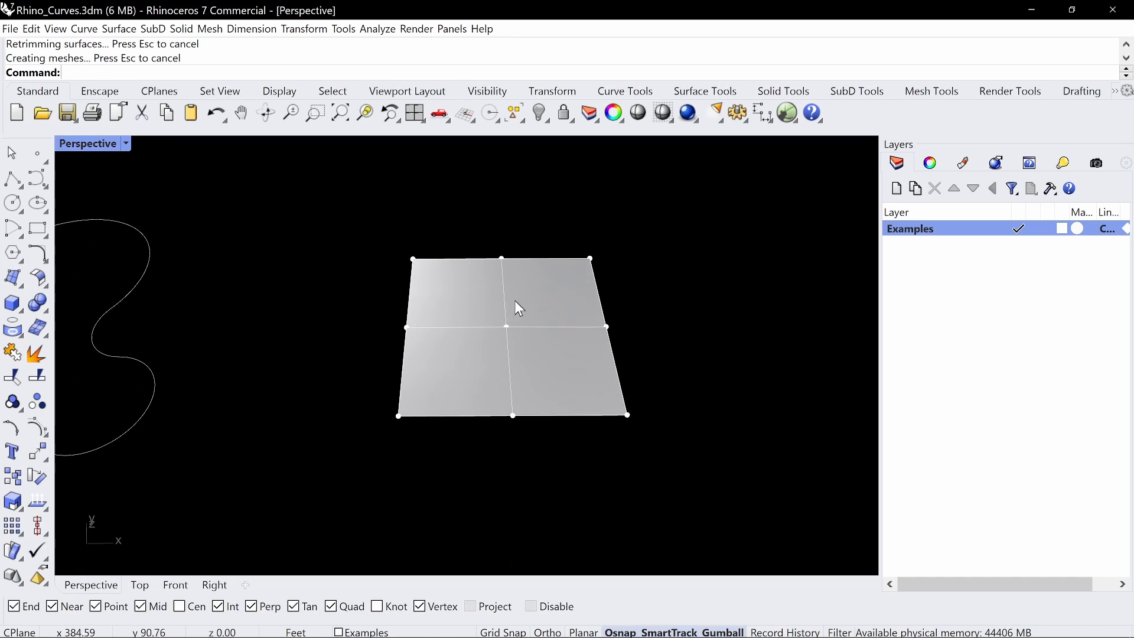
{"action": "right_click_drag", "start_coordinate": [505, 239], "coordinate": [479, 251]}
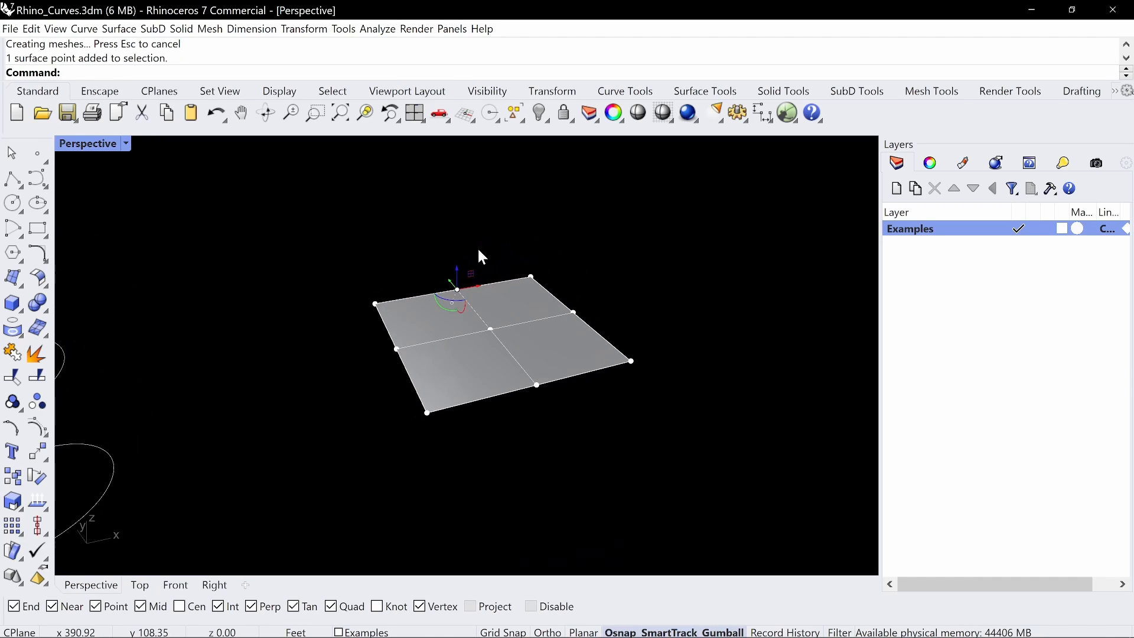
{"action": "left_click_drag", "start_coordinate": [456, 265], "coordinate": [456, 197]}
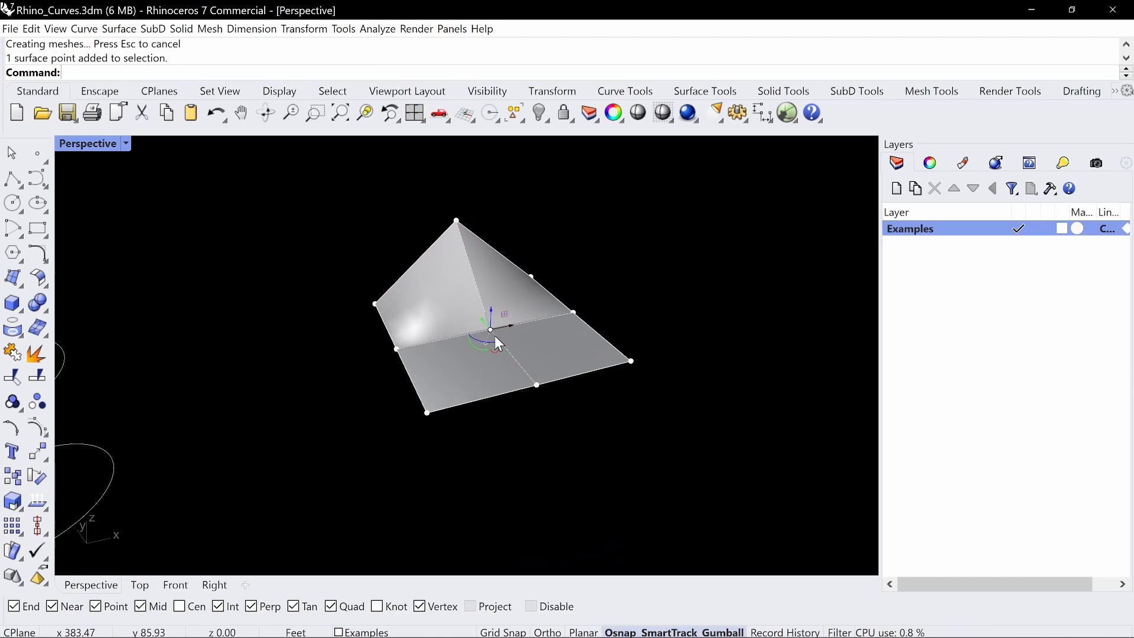
{"action": "left_click_drag", "start_coordinate": [490, 306], "coordinate": [506, 406]}
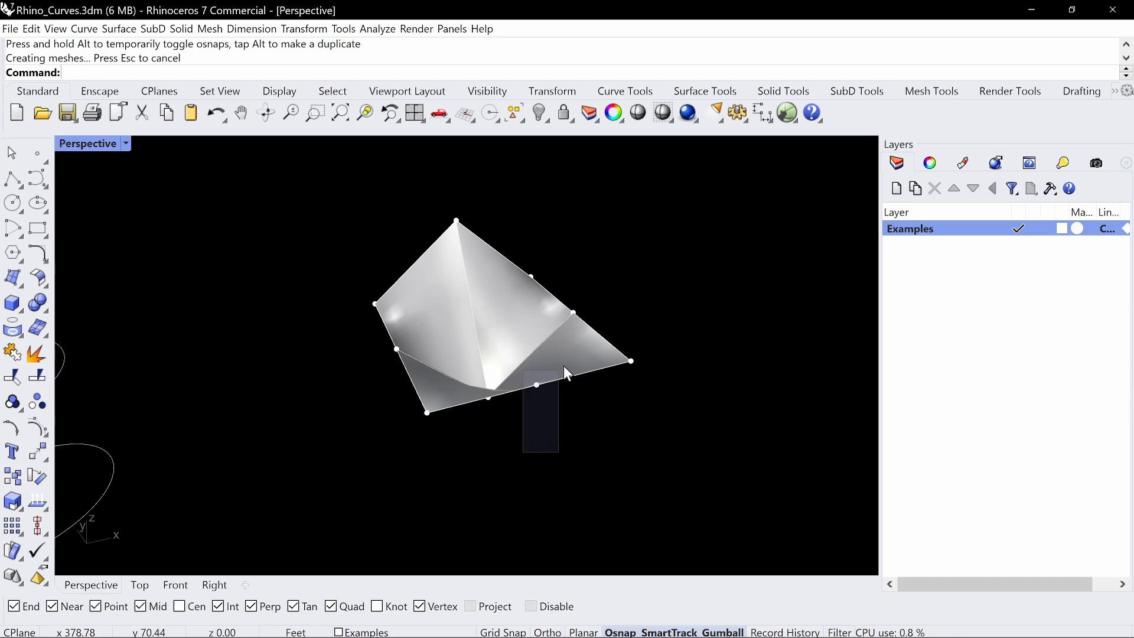
Raise the middle control points of the plane's three other edges into peaks
{"action": "left_click_drag", "start_coordinate": [564, 366], "coordinate": [548, 282]}
{"action": "right_click_drag", "start_coordinate": [643, 375], "coordinate": [555, 387]}
{"action": "left_click_drag", "start_coordinate": [622, 431], "coordinate": [623, 430]}
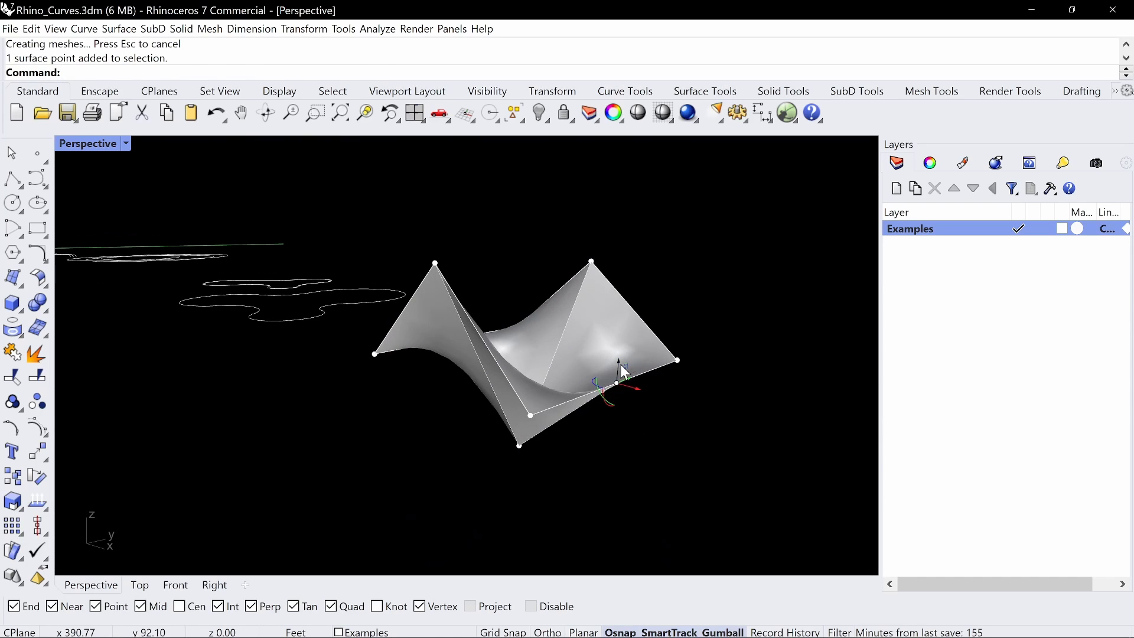
{"action": "left_click_drag", "start_coordinate": [620, 367], "coordinate": [618, 232]}
{"action": "right_click_drag", "start_coordinate": [590, 277], "coordinate": [489, 374]}
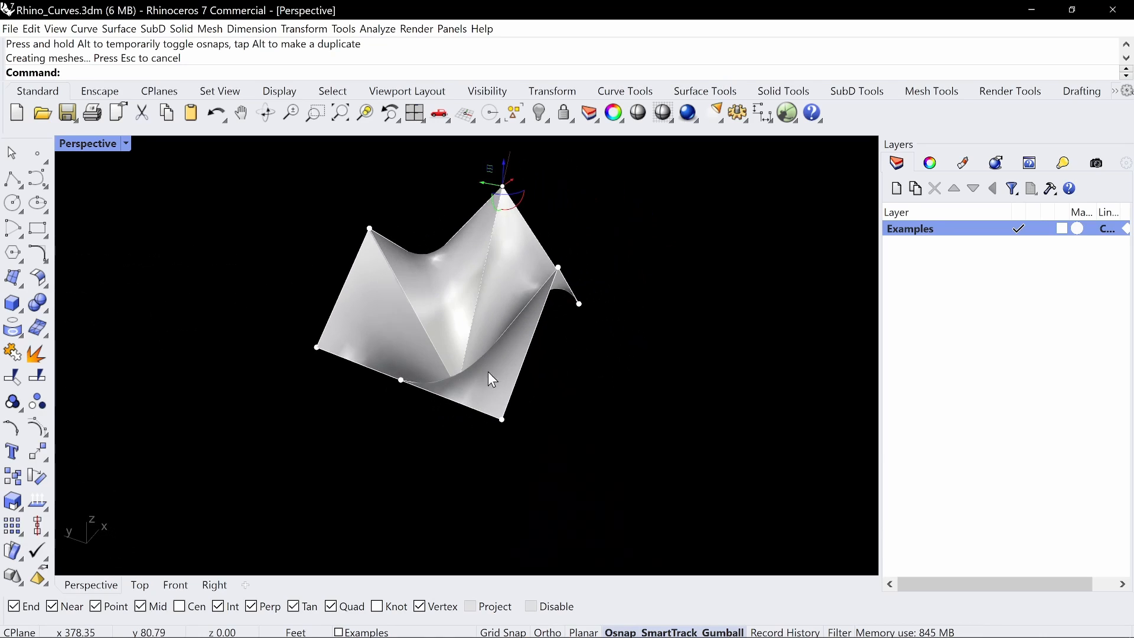
{"action": "left_click_drag", "start_coordinate": [399, 364], "coordinate": [388, 251]}
{"action": "right_click_drag", "start_coordinate": [632, 331], "coordinate": [477, 421]}
Rebuild the folded surface with degree 2 and 3 points in both U and V
{"action": "left_click", "coordinate": [442, 483]}
{"action": "right_click_drag", "start_coordinate": [445, 490], "coordinate": [531, 338]}
{"action": "left_click", "coordinate": [536, 310]}
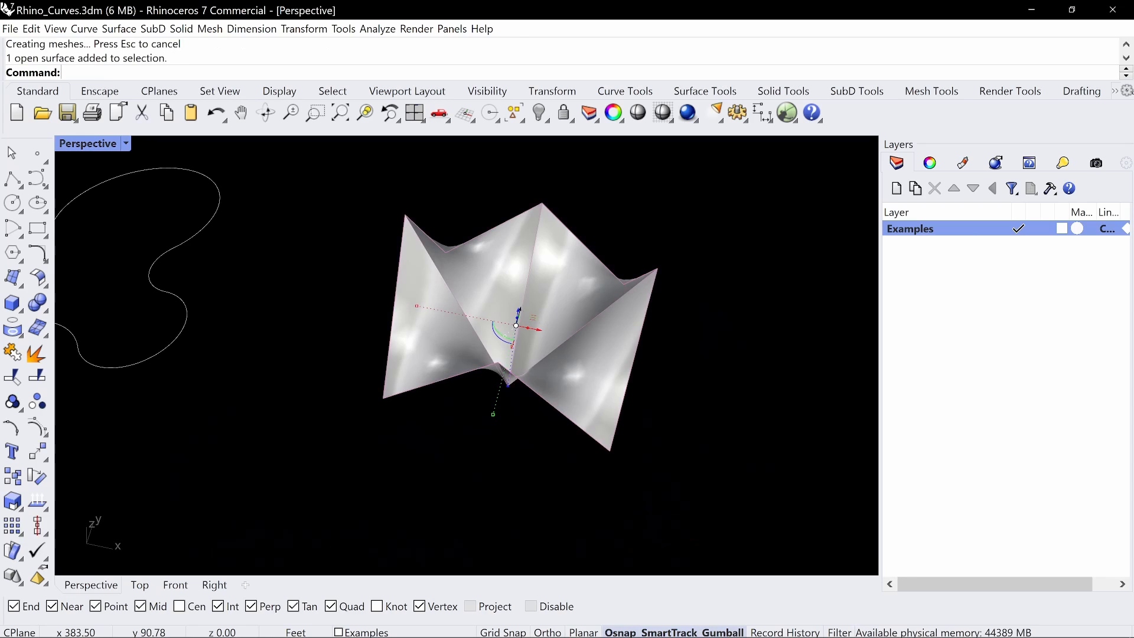
{"action": "key", "text": "Return"}
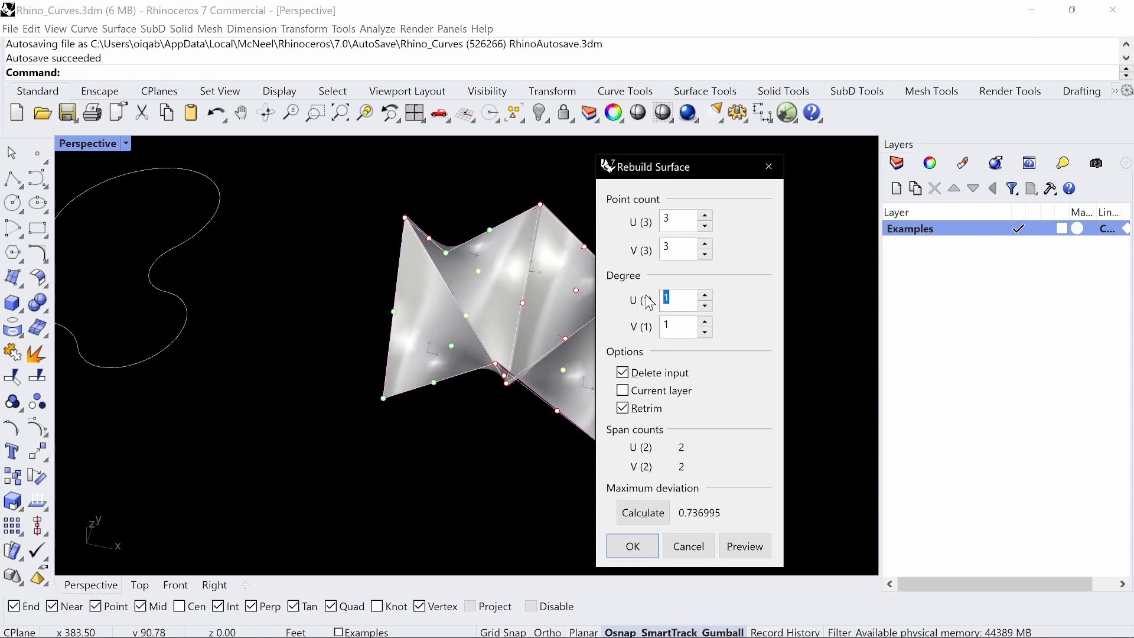
{"action": "left_click", "coordinate": [640, 555]}
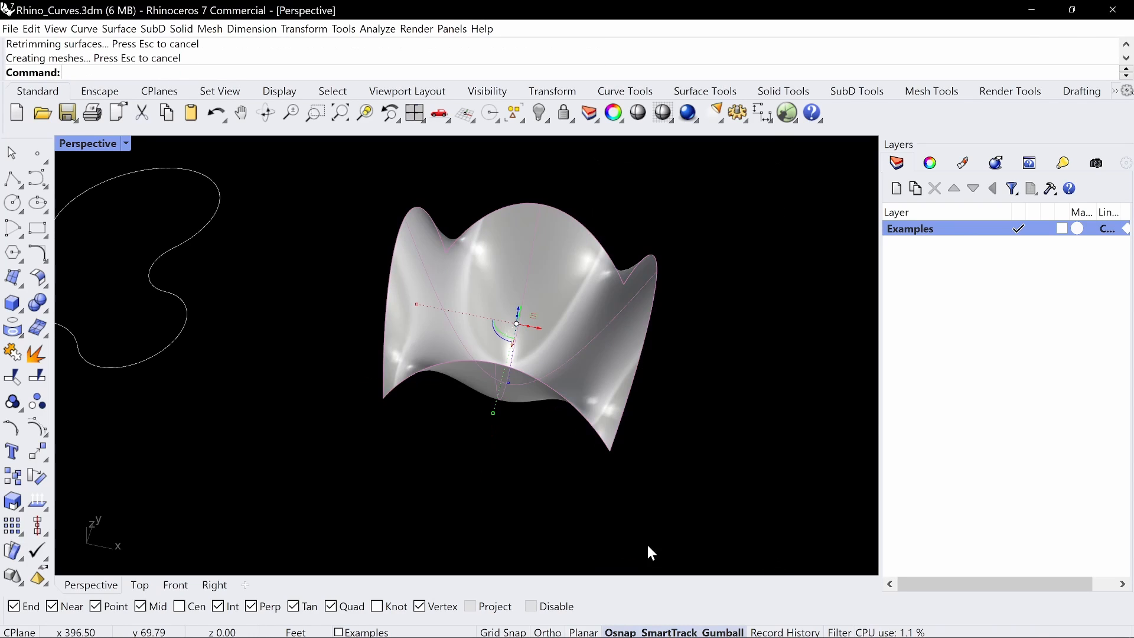
Rebuild the curved surface with degree 3 and 4 points in both U and V
{"action": "right_click_drag", "start_coordinate": [648, 547], "coordinate": [630, 409]}
{"action": "left_click", "coordinate": [615, 404]}
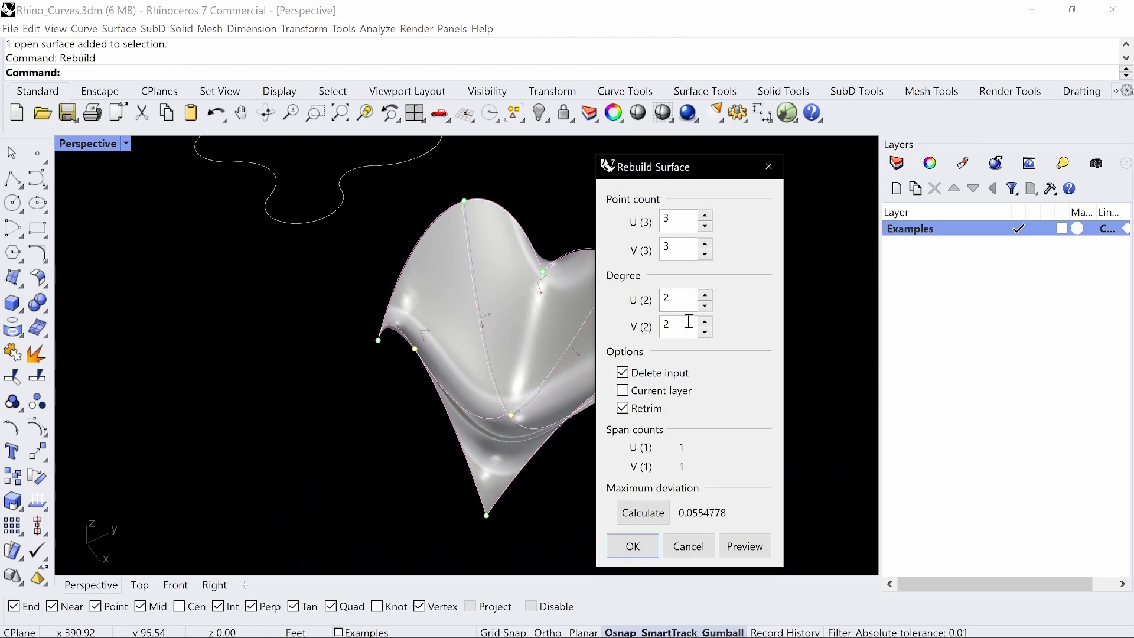
{"action": "left_click", "coordinate": [681, 302]}
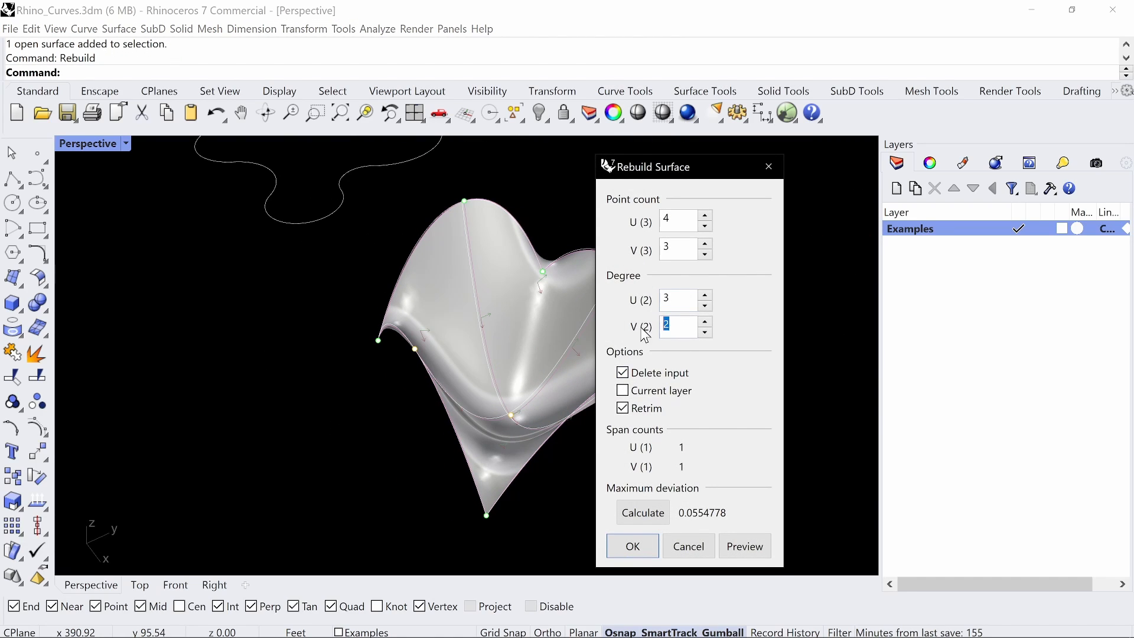
{"action": "left_click", "coordinate": [667, 303]}
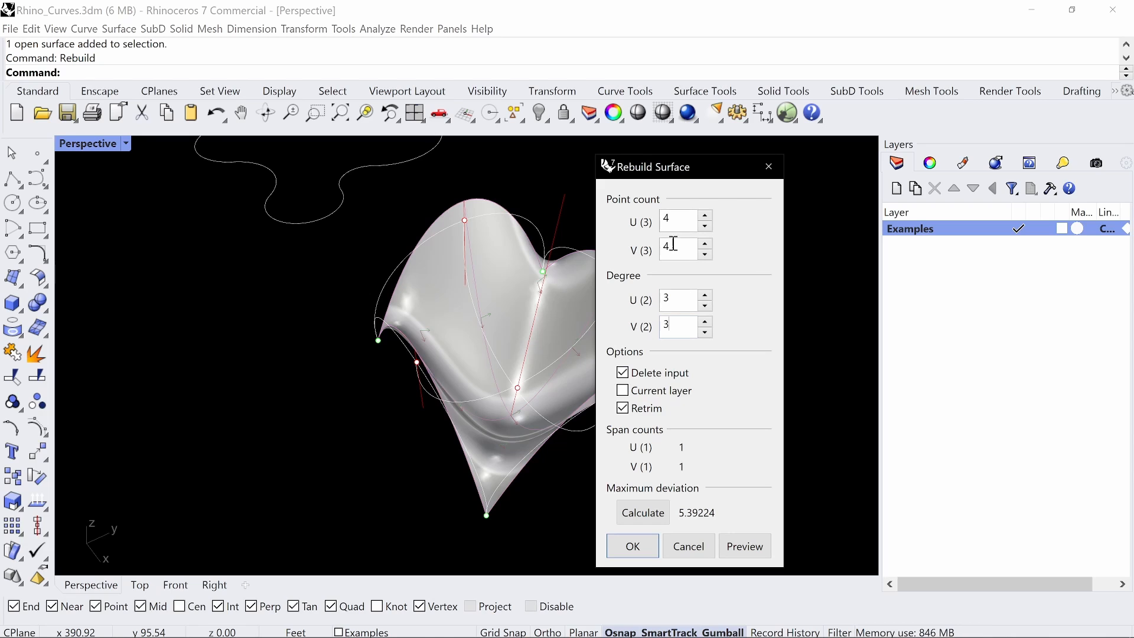
{"action": "left_click", "coordinate": [651, 551]}
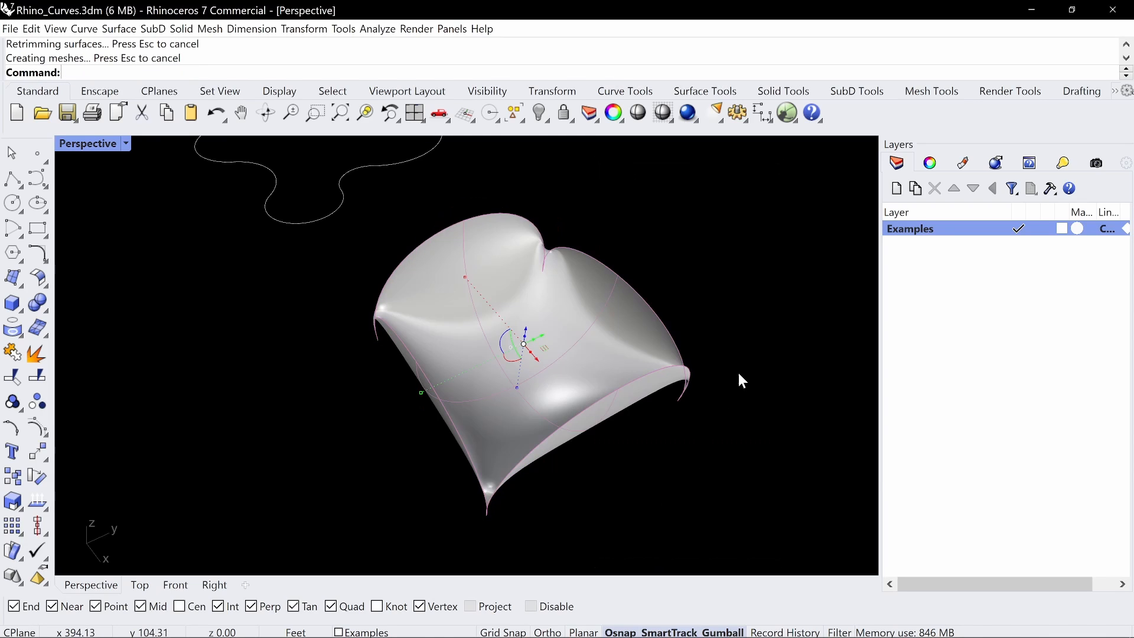
Undo the surface rebuilds and control point moves back to the flat plane
{"action": "right_click_drag", "start_coordinate": [739, 379], "coordinate": [648, 358]}
{"action": "key", "text": "ctrl+z"}
{"action": "key", "text": "ctrl+z"}
{"action": "key", "text": "ctrl+z"}
{"action": "key", "text": "ctrl+z"}
{"action": "key", "text": "ctrl+z"}
{"action": "key", "text": "ctrl+z"}
{"action": "key", "text": "ctrl+z"}
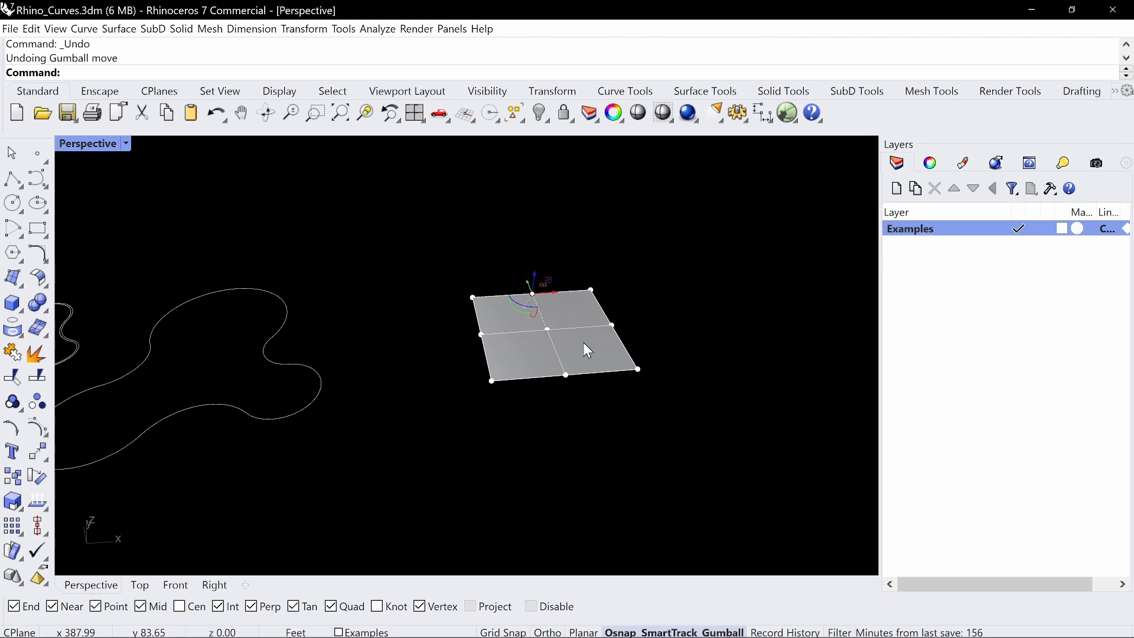
Rebuild the flat plane with a point count of 4 and degree 3 in both U and V
{"action": "key", "text": "Escape"}
{"action": "left_click", "coordinate": [562, 345]}
{"action": "type", "text": "Rebuild"}
{"action": "key", "text": "Return"}
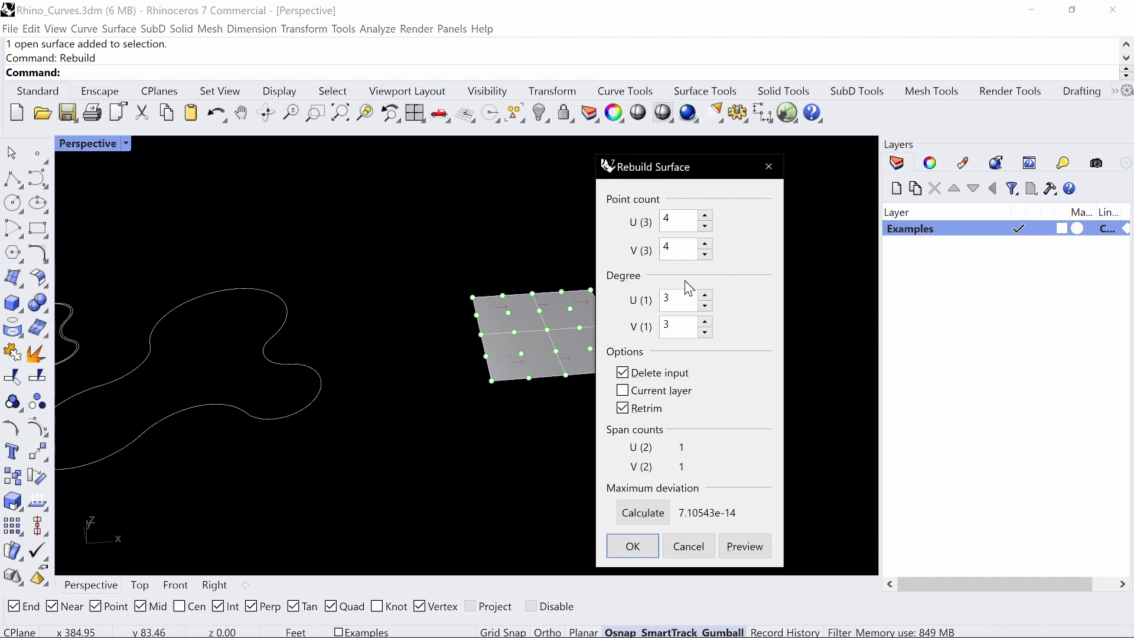
{"action": "left_click", "coordinate": [632, 546]}
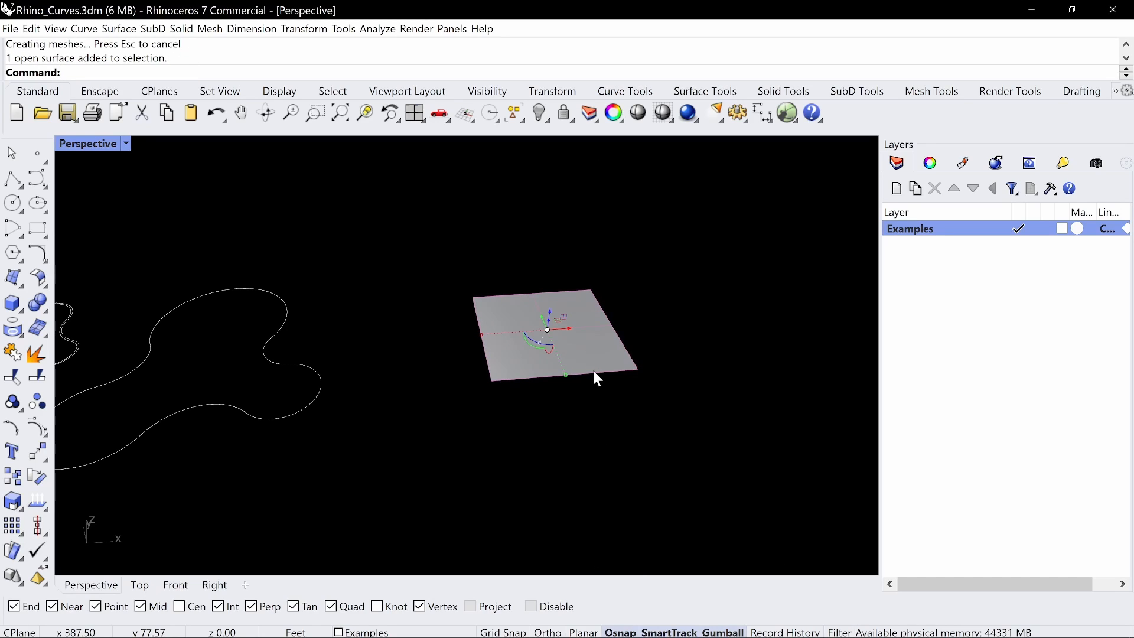
Turn on the rebuilt plane's control points and frame its full point grid from above
{"action": "key", "text": "F10"}
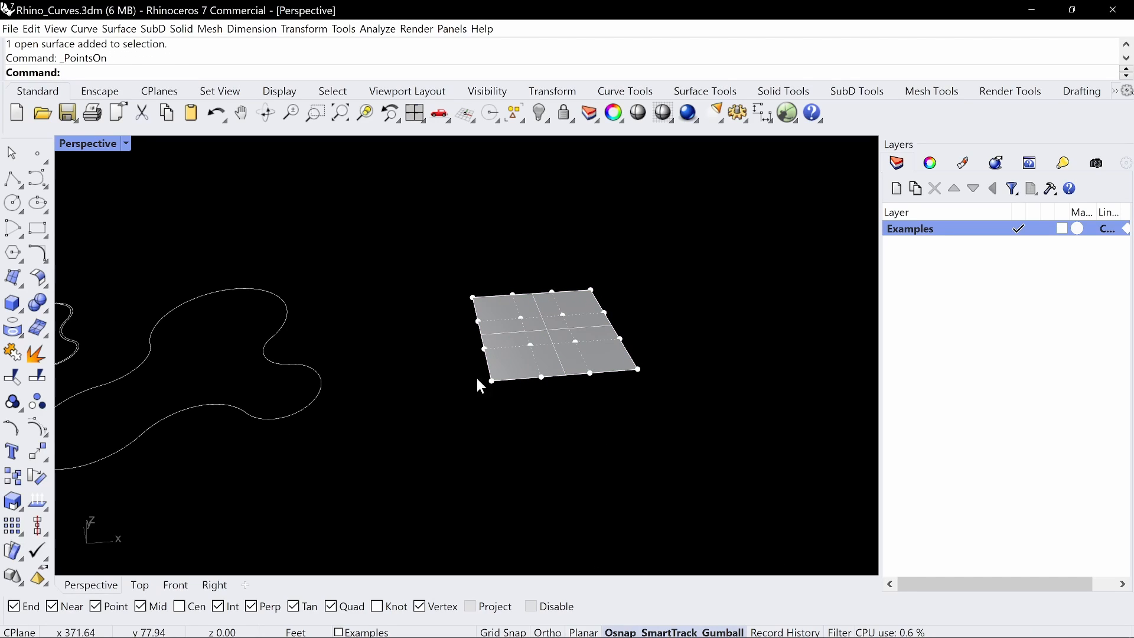
{"action": "right_click_drag", "start_coordinate": [576, 313], "coordinate": [570, 346]}
{"action": "right_click_drag", "start_coordinate": [564, 343], "coordinate": [472, 411], "text": "shift"}
{"action": "scroll", "coordinate": [409, 400], "scroll_direction": "up", "scroll_amount": 4}
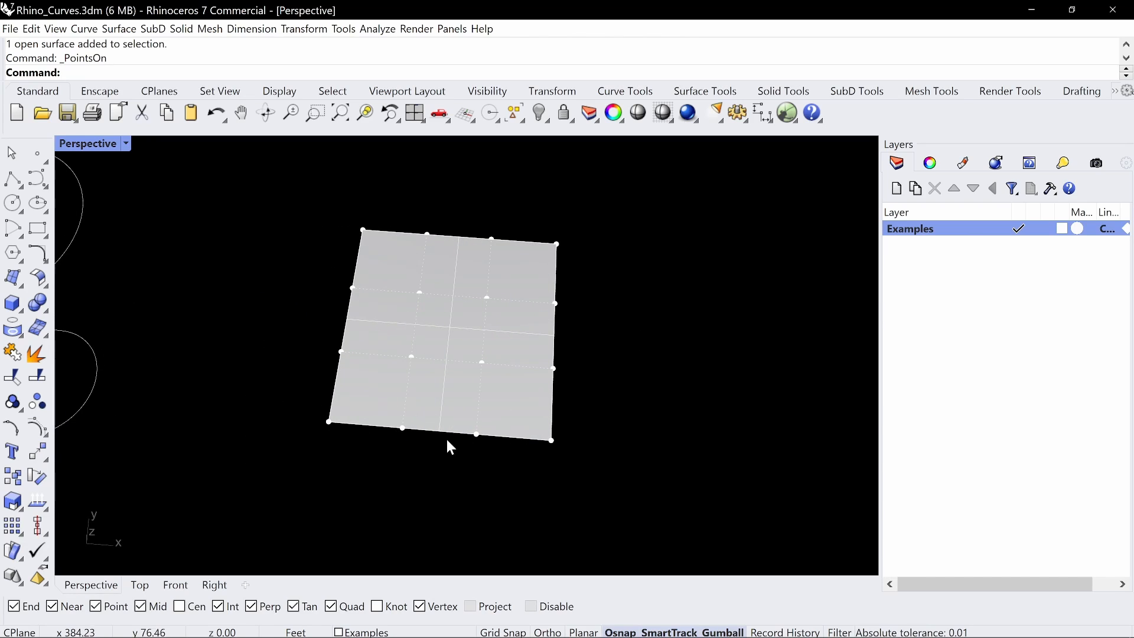
Move selected control points of the rebuilt degree 3 plane vertically to shape it into a smooth twisted surface
{"action": "right_click_drag", "start_coordinate": [631, 365], "coordinate": [477, 458]}
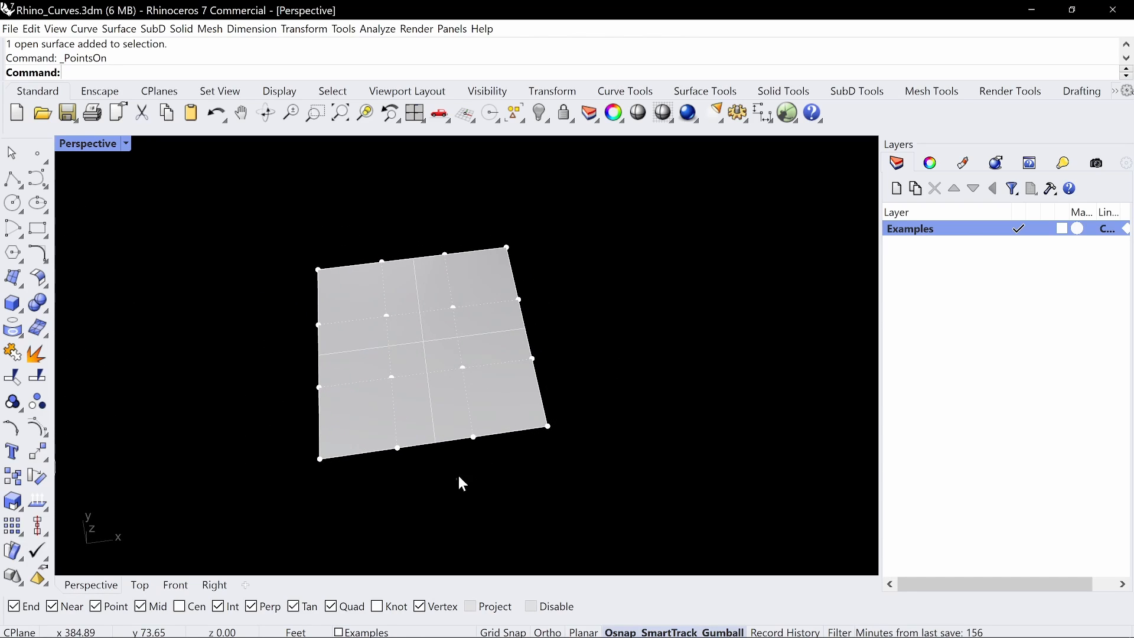
{"action": "left_click_drag", "start_coordinate": [459, 477], "coordinate": [605, 343]}
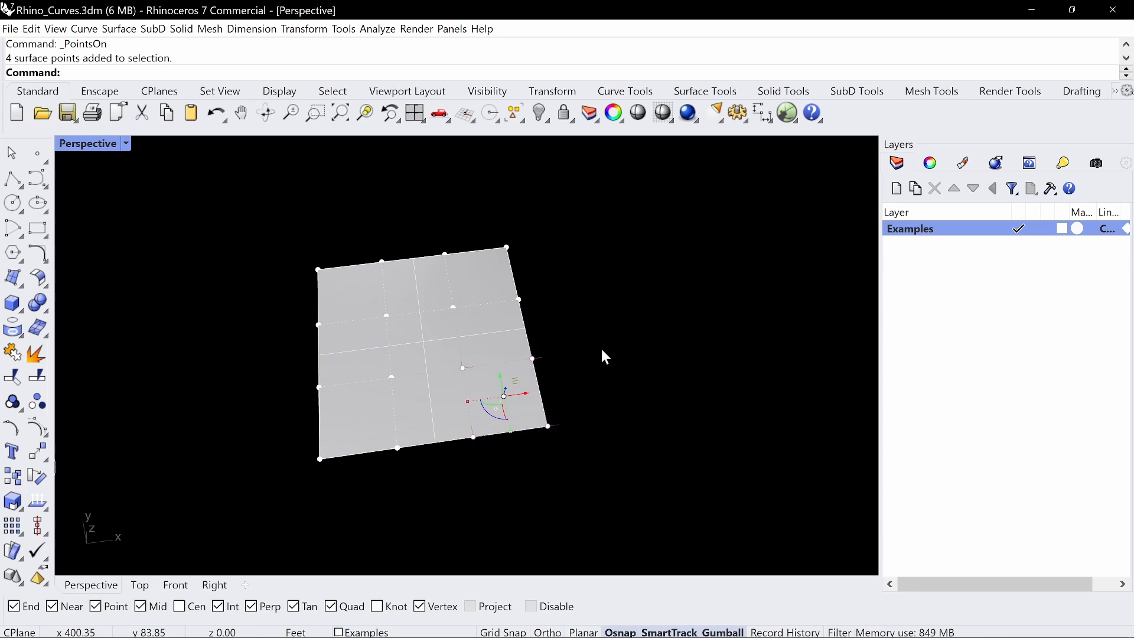
{"action": "left_click_drag", "start_coordinate": [373, 306], "coordinate": [409, 328]}
{"action": "right_click_drag", "start_coordinate": [413, 325], "coordinate": [468, 262]}
{"action": "left_click_drag", "start_coordinate": [422, 328], "coordinate": [419, 267]}
{"action": "left_click", "coordinate": [684, 293]}
{"action": "right_click_drag", "start_coordinate": [680, 295], "coordinate": [518, 318]}
{"action": "key", "text": "Escape"}
{"action": "right_click_drag", "start_coordinate": [558, 355], "coordinate": [683, 462]}
Mirror a copy of the shaped surface across an X-direction line through its front corner
{"action": "left_click", "coordinate": [414, 384]}
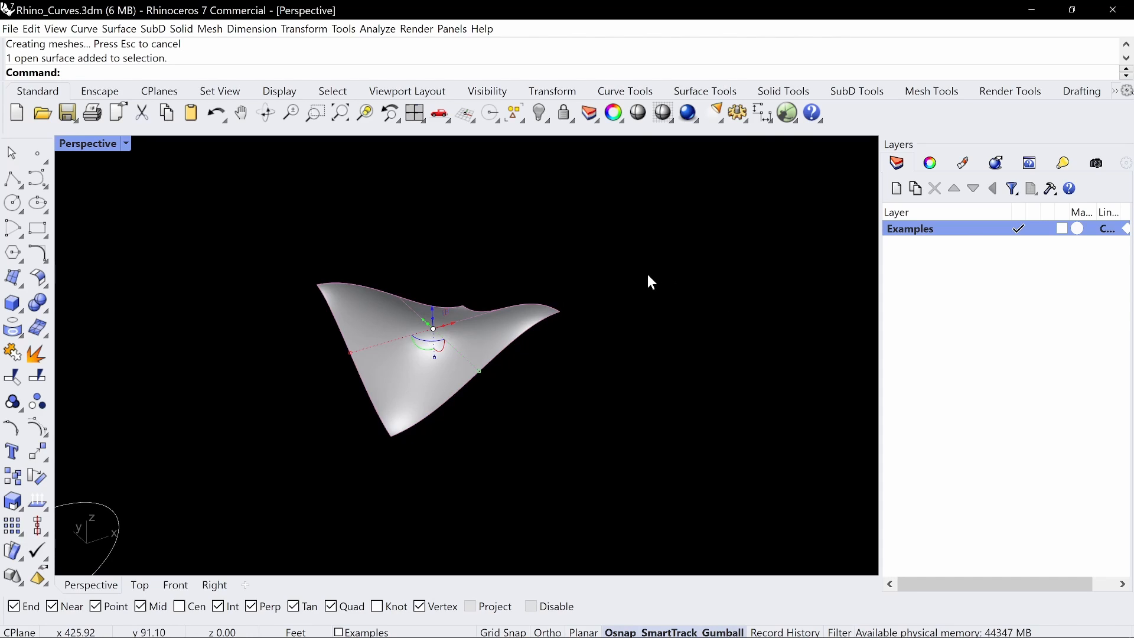
{"action": "type", "text": "Mirror"}
{"action": "key", "text": "Return"}
{"action": "left_click", "coordinate": [391, 437]}
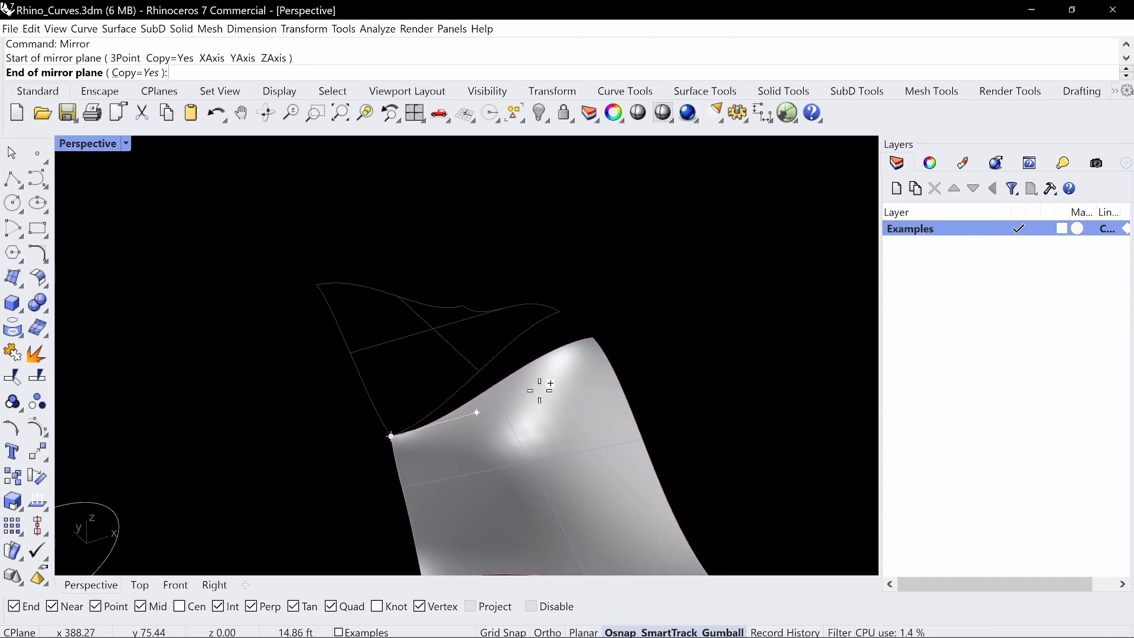
{"action": "left_click", "coordinate": [668, 339]}
Mirror a copy of both surfaces across a Y-direction line through their outer corner, forming a two-by-two patch
{"action": "right_click_drag", "start_coordinate": [668, 339], "coordinate": [503, 342]}
{"action": "left_click", "coordinate": [503, 342]}
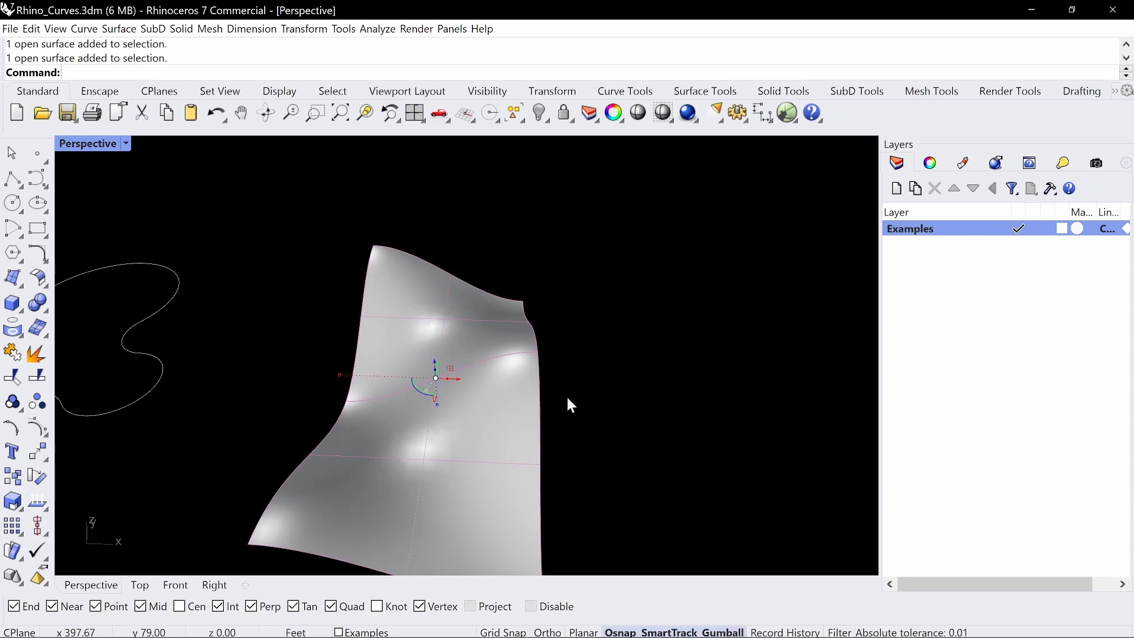
{"action": "right_click_drag", "start_coordinate": [567, 400], "coordinate": [560, 395]}
{"action": "left_click", "coordinate": [553, 321]}
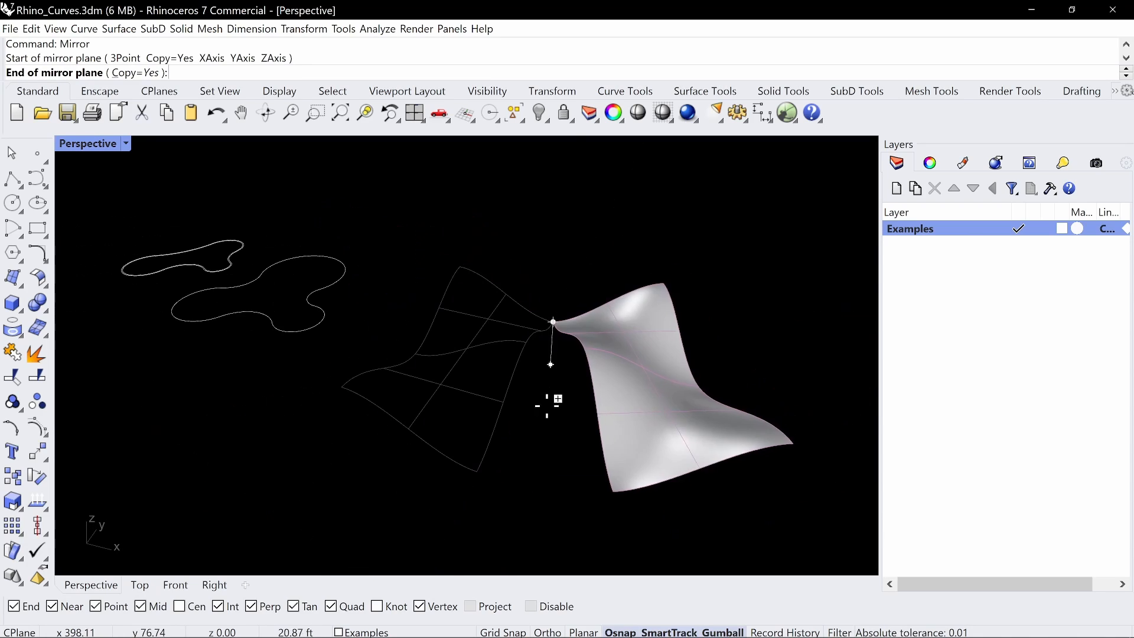
{"action": "left_click", "coordinate": [604, 431]}
Mirror a copy of the four-surface patch across its side edge, using the edge's two end corners
{"action": "right_click_drag", "start_coordinate": [604, 430], "coordinate": [580, 438]}
{"action": "left_click_drag", "start_coordinate": [658, 325], "coordinate": [449, 448]}
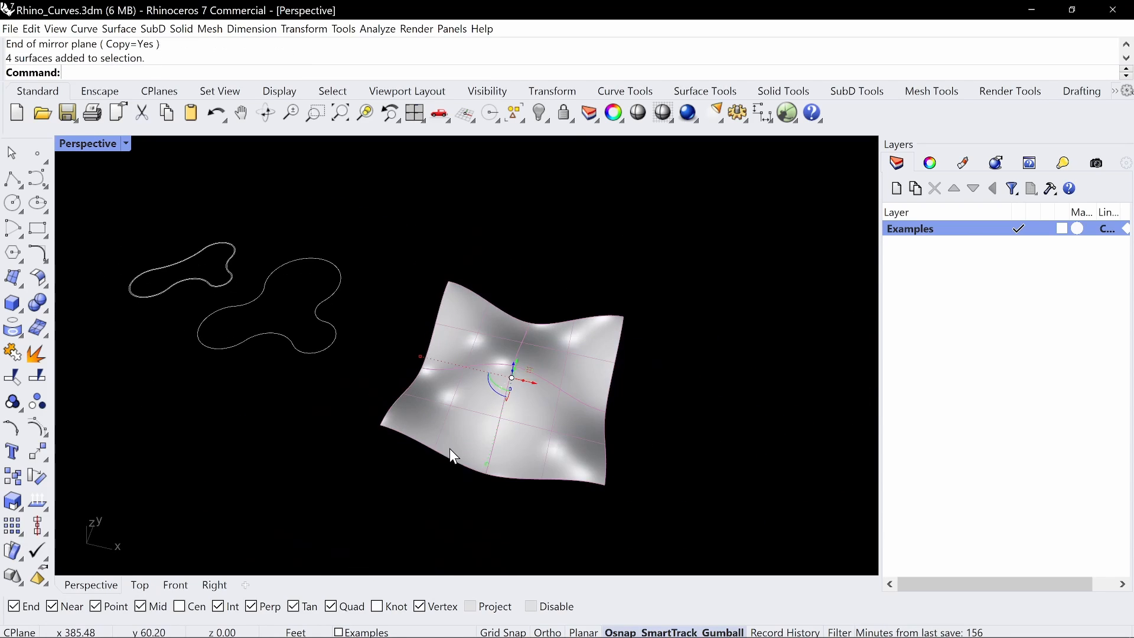
{"action": "right_click", "coordinate": [593, 408]}
{"action": "left_click", "coordinate": [624, 318]}
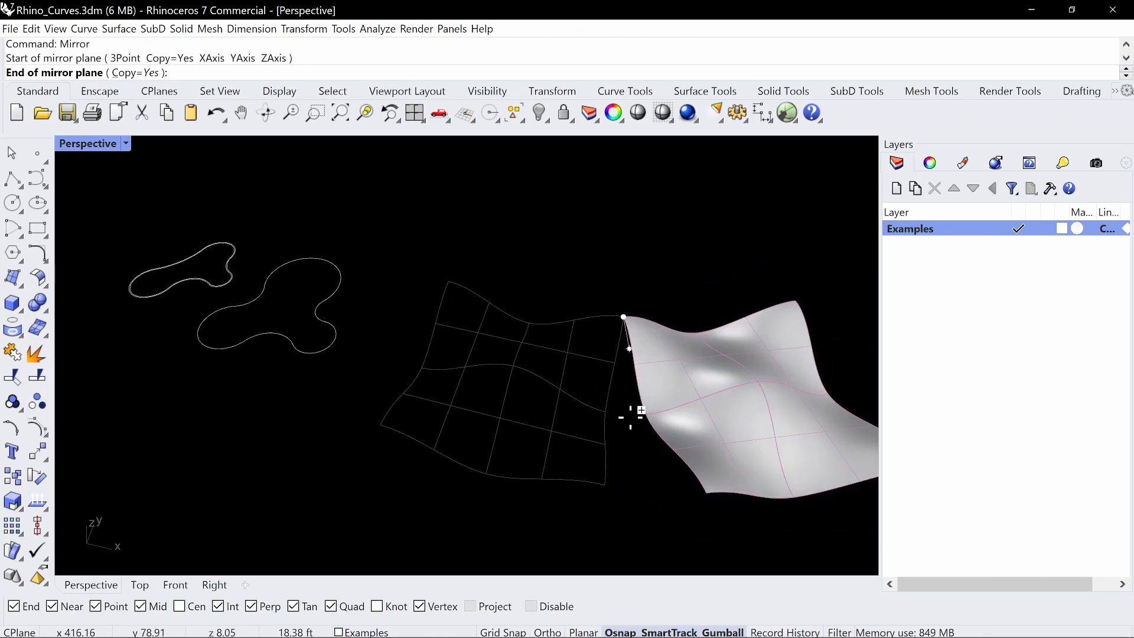
{"action": "left_click", "coordinate": [604, 485]}
Mirror a copy of the eight surfaces across their long front edge, completing a four-by-four wavy surface
{"action": "scroll", "coordinate": [609, 483], "scroll_direction": "down", "scroll_amount": 4}
{"action": "right_click_drag", "start_coordinate": [623, 477], "coordinate": [664, 487]}
{"action": "left_click_drag", "start_coordinate": [722, 511], "coordinate": [500, 384]}
{"action": "right_click_drag", "start_coordinate": [564, 410], "coordinate": [609, 417]}
{"action": "right_click", "coordinate": [610, 417]}
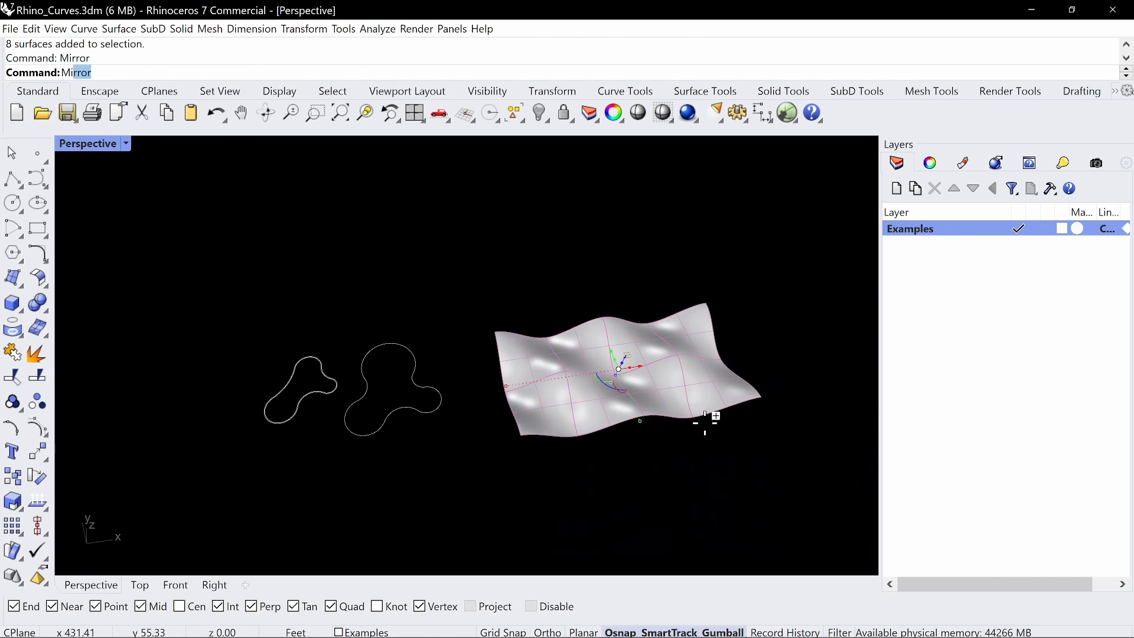
{"action": "left_click", "coordinate": [761, 396]}
{"action": "left_click", "coordinate": [521, 437]}
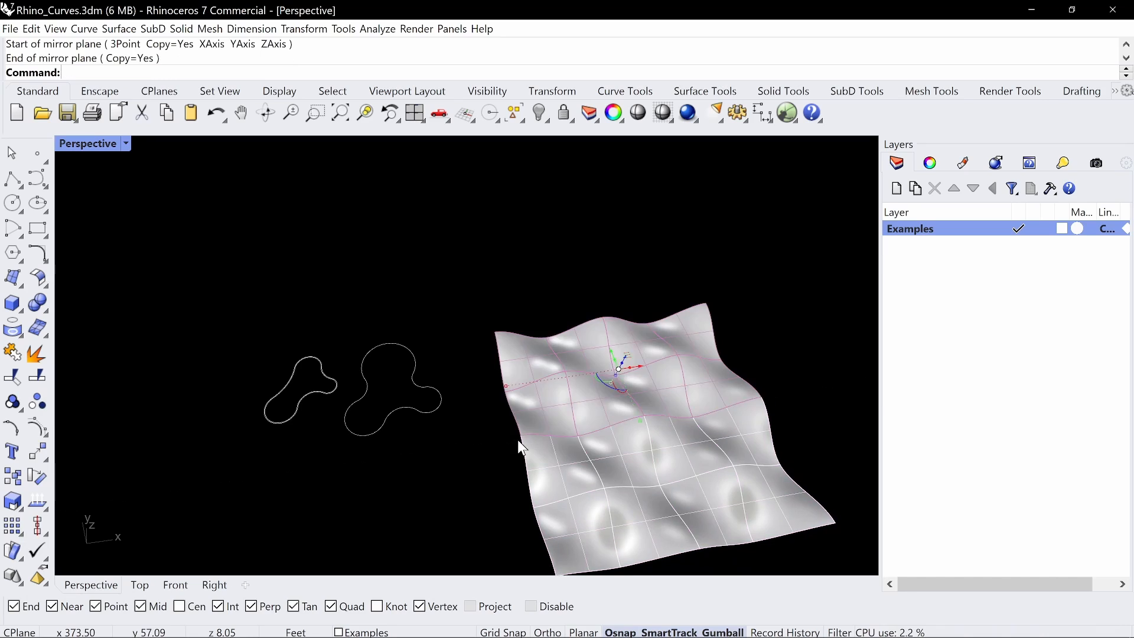
Contour all sixteen surfaces along the X direction from a front corner with the preset spacing, and move the contour curves beside them
{"action": "mouse_move", "coordinate": [519, 444]}
{"action": "right_mouse_down"}
{"action": "mouse_move", "coordinate": [577, 400]}
{"action": "mouse_move", "coordinate": [584, 377]}
{"action": "mouse_move", "coordinate": [615, 365]}
{"action": "mouse_move", "coordinate": [661, 374]}
{"action": "mouse_move", "coordinate": [592, 375]}
{"action": "mouse_move", "coordinate": [574, 367]}
{"action": "mouse_move", "coordinate": [584, 357]}
{"action": "mouse_move", "coordinate": [603, 364]}
{"action": "mouse_move", "coordinate": [539, 380]}
{"action": "mouse_move", "coordinate": [556, 384]}
{"action": "mouse_move", "coordinate": [590, 384]}
{"action": "mouse_move", "coordinate": [435, 331]}
{"action": "mouse_move", "coordinate": [451, 357]}
{"action": "mouse_move", "coordinate": [481, 363]}
{"action": "right_mouse_up"}
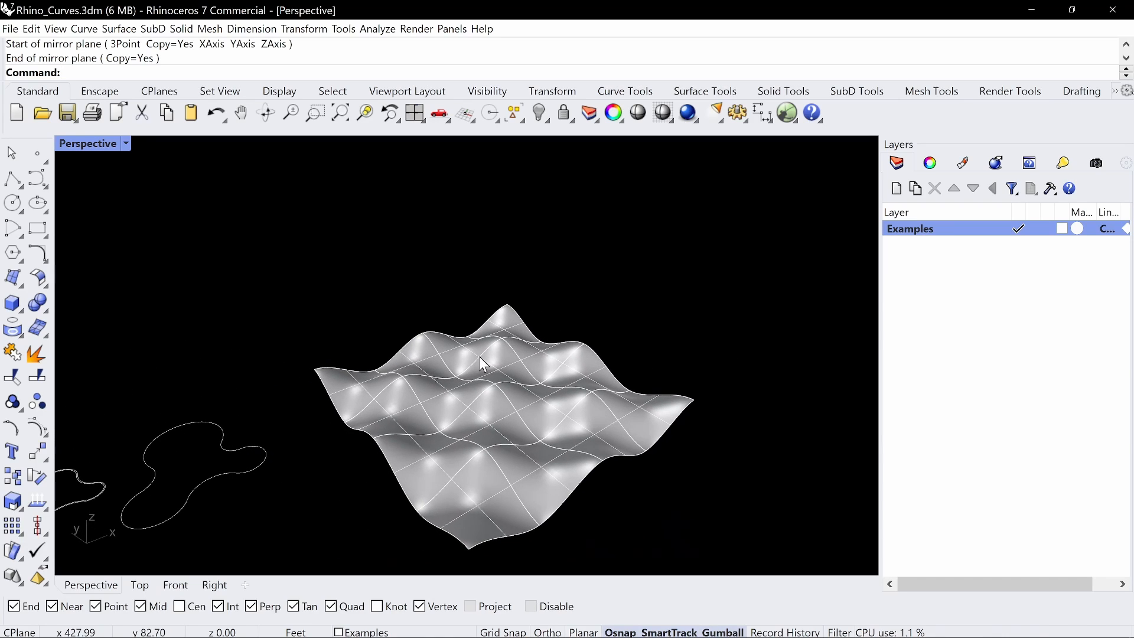
{"action": "mouse_move", "coordinate": [500, 396]}
{"action": "right_mouse_down"}
{"action": "mouse_move", "coordinate": [482, 404]}
{"action": "mouse_move", "coordinate": [484, 419]}
{"action": "right_mouse_up"}
{"action": "mouse_move", "coordinate": [641, 350]}
{"action": "right_mouse_down"}
{"action": "mouse_move", "coordinate": [579, 372]}
{"action": "mouse_move", "coordinate": [430, 362]}
{"action": "mouse_move", "coordinate": [600, 354]}
{"action": "mouse_move", "coordinate": [617, 337]}
{"action": "mouse_move", "coordinate": [653, 336]}
{"action": "mouse_move", "coordinate": [671, 352]}
{"action": "mouse_move", "coordinate": [603, 385]}
{"action": "right_mouse_up"}
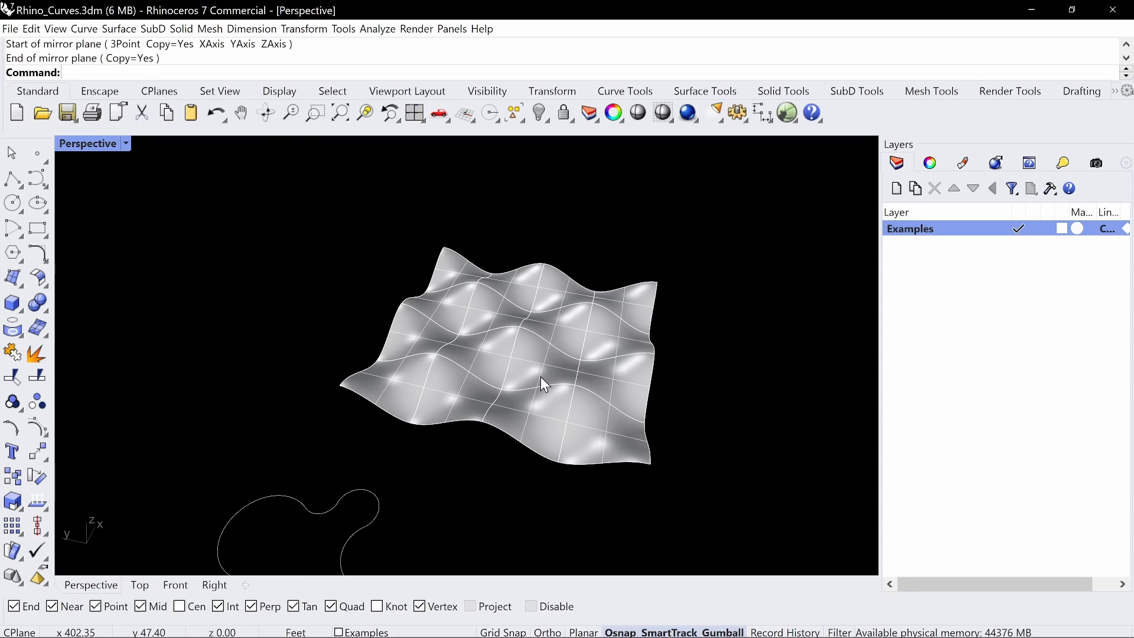
{"action": "mouse_move", "coordinate": [550, 310]}
{"action": "right_mouse_down"}
{"action": "mouse_move", "coordinate": [496, 372]}
{"action": "mouse_move", "coordinate": [481, 304]}
{"action": "mouse_move", "coordinate": [508, 298]}
{"action": "right_mouse_up"}
{"action": "mouse_move", "coordinate": [689, 263]}
{"action": "left_mouse_down"}
{"action": "mouse_move", "coordinate": [251, 501]}
{"action": "mouse_move", "coordinate": [301, 482]}
{"action": "left_mouse_up"}
{"action": "right_click_drag", "start_coordinate": [337, 462], "coordinate": [356, 457]}
{"action": "type", "text": "Contour"}
{"action": "key", "text": "Return"}
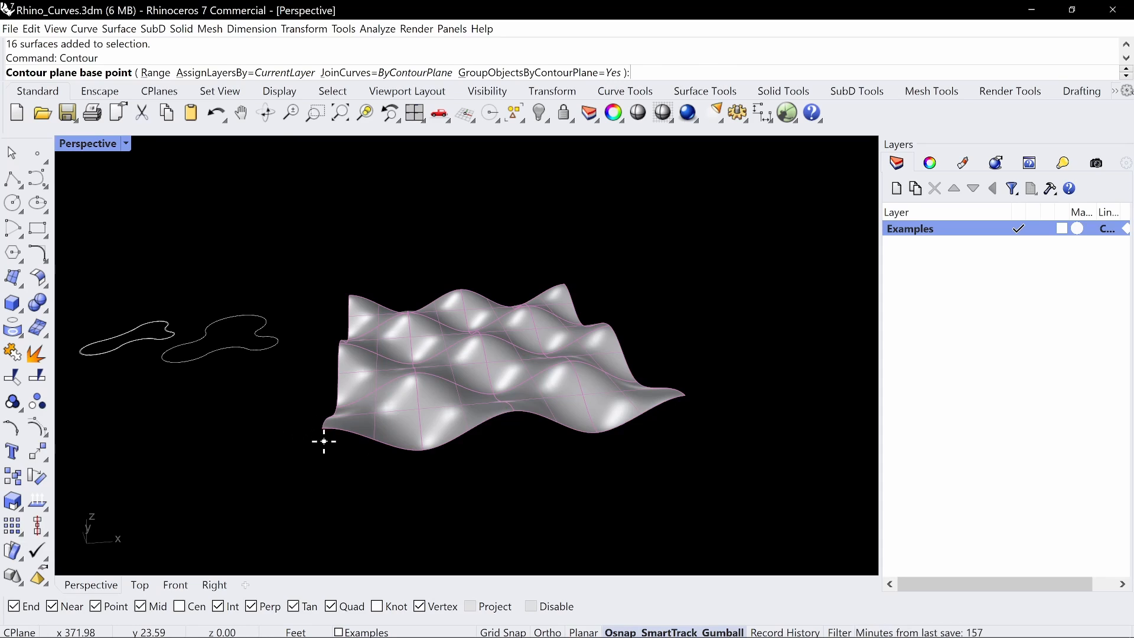
{"action": "left_click", "coordinate": [322, 430]}
{"action": "scroll", "coordinate": [325, 430], "scroll_direction": "down", "scroll_amount": 5}
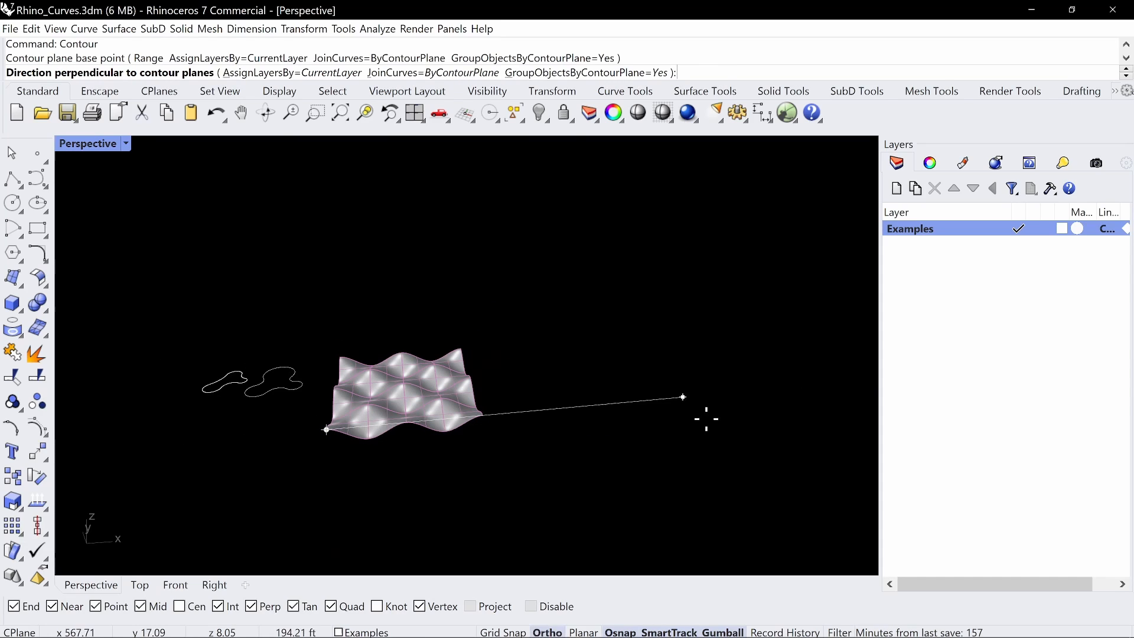
{"action": "left_click", "coordinate": [684, 396], "text": "shift"}
{"action": "key", "text": "Return"}
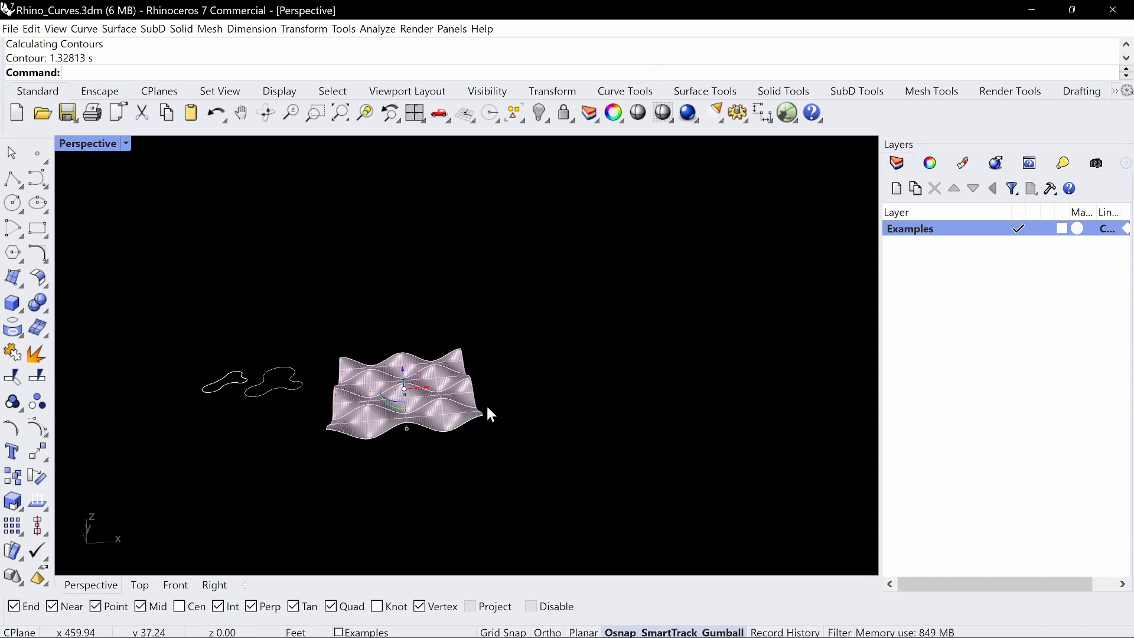
{"action": "left_click_drag", "start_coordinate": [432, 397], "coordinate": [610, 469]}
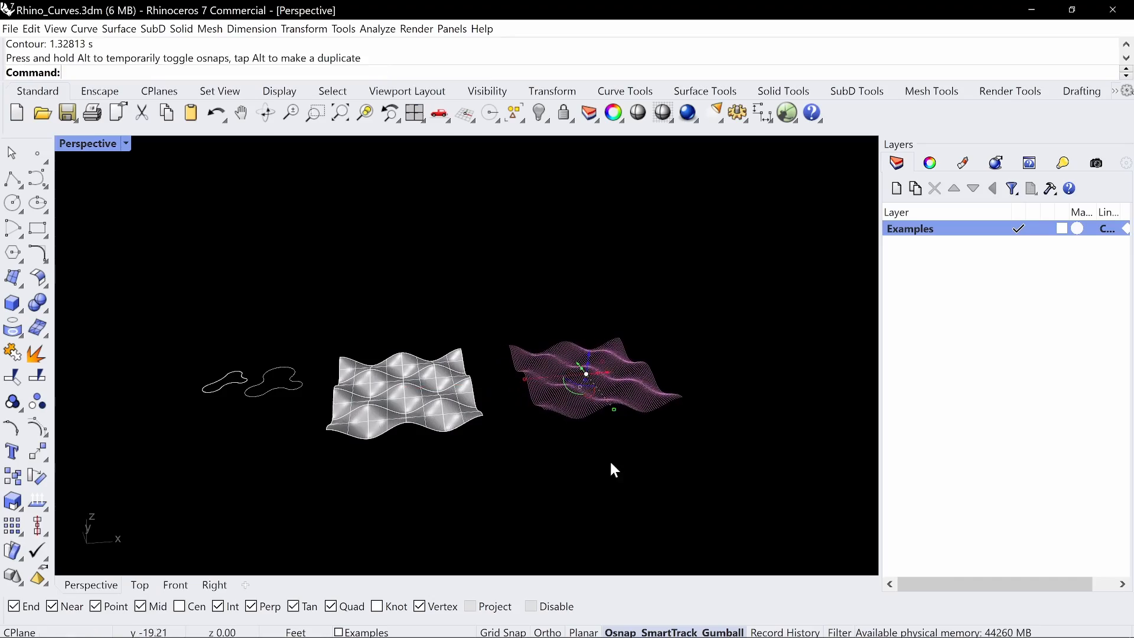
Examine the smooth contour curves and the mirrored wavy surface beside them from several angles and distances
{"action": "right_click_drag", "start_coordinate": [698, 436], "coordinate": [671, 431]}
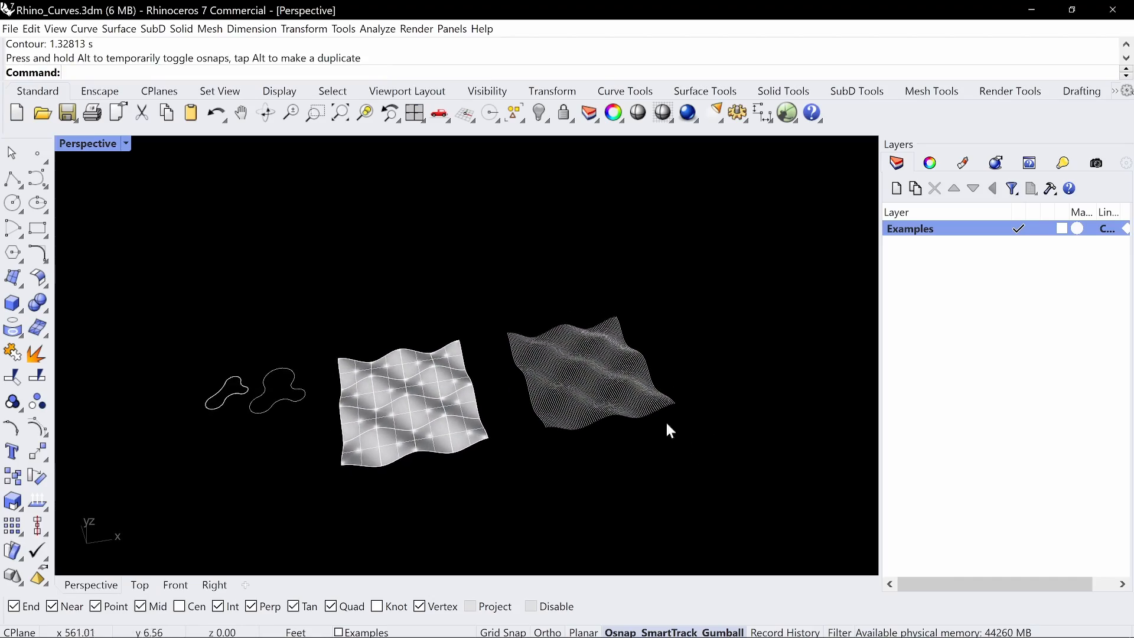
{"action": "scroll", "coordinate": [625, 395], "scroll_direction": "up", "scroll_amount": 5}
{"action": "right_click_drag", "start_coordinate": [625, 395], "coordinate": [653, 261]}
{"action": "scroll", "coordinate": [652, 257], "scroll_direction": "down", "scroll_amount": 5}
{"action": "mouse_move", "coordinate": [642, 354]}
{"action": "right_mouse_down"}
{"action": "mouse_move", "coordinate": [527, 357]}
{"action": "mouse_move", "coordinate": [640, 348]}
{"action": "right_mouse_up"}
{"action": "scroll", "coordinate": [621, 307], "scroll_direction": "down", "scroll_amount": 5}
{"action": "right_click_drag", "start_coordinate": [509, 352], "coordinate": [526, 353], "text": "shift"}
{"action": "scroll", "coordinate": [534, 423], "scroll_direction": "up", "scroll_amount": 2}
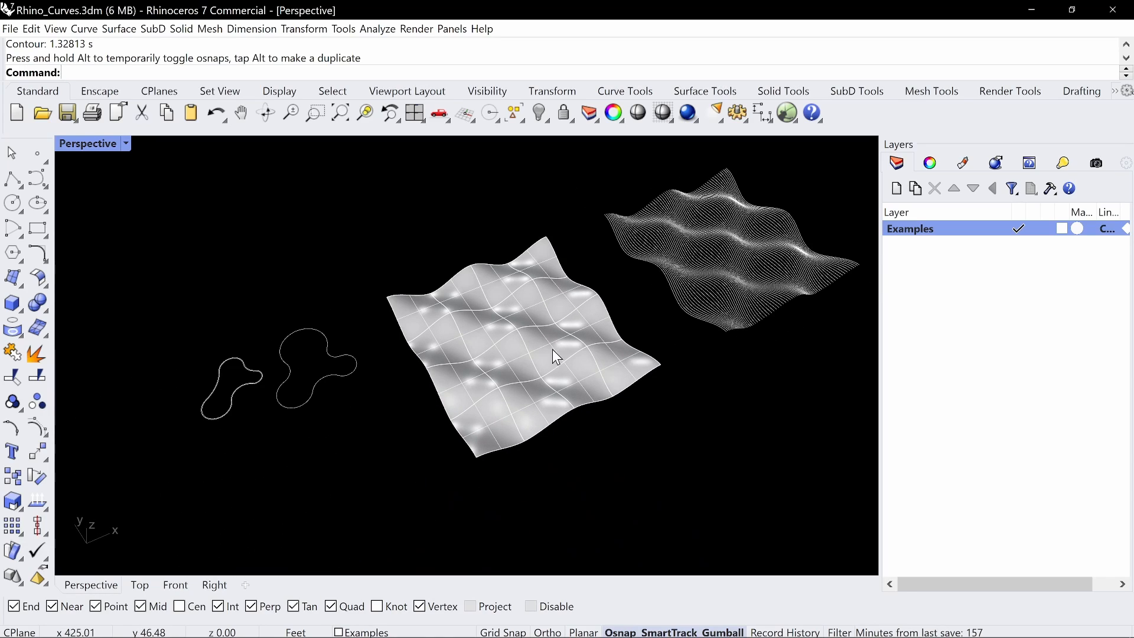
{"action": "right_click_drag", "start_coordinate": [653, 324], "coordinate": [622, 382]}
{"action": "right_click_drag", "start_coordinate": [665, 320], "coordinate": [521, 321], "text": "shift"}
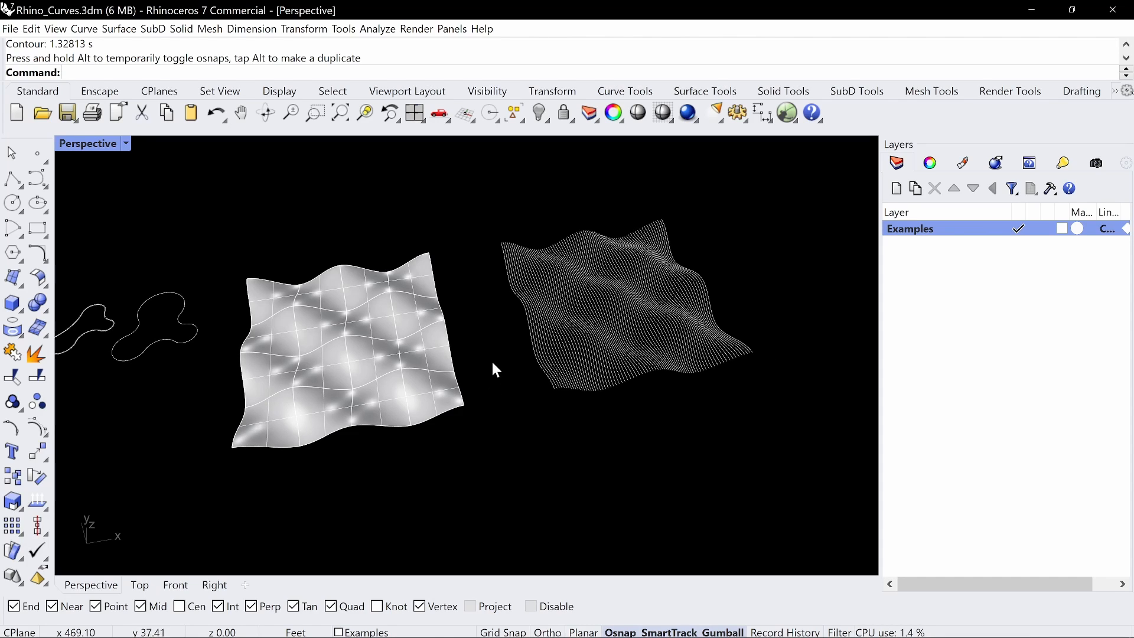
{"action": "right_click_drag", "start_coordinate": [318, 341], "coordinate": [463, 336], "text": "shift"}
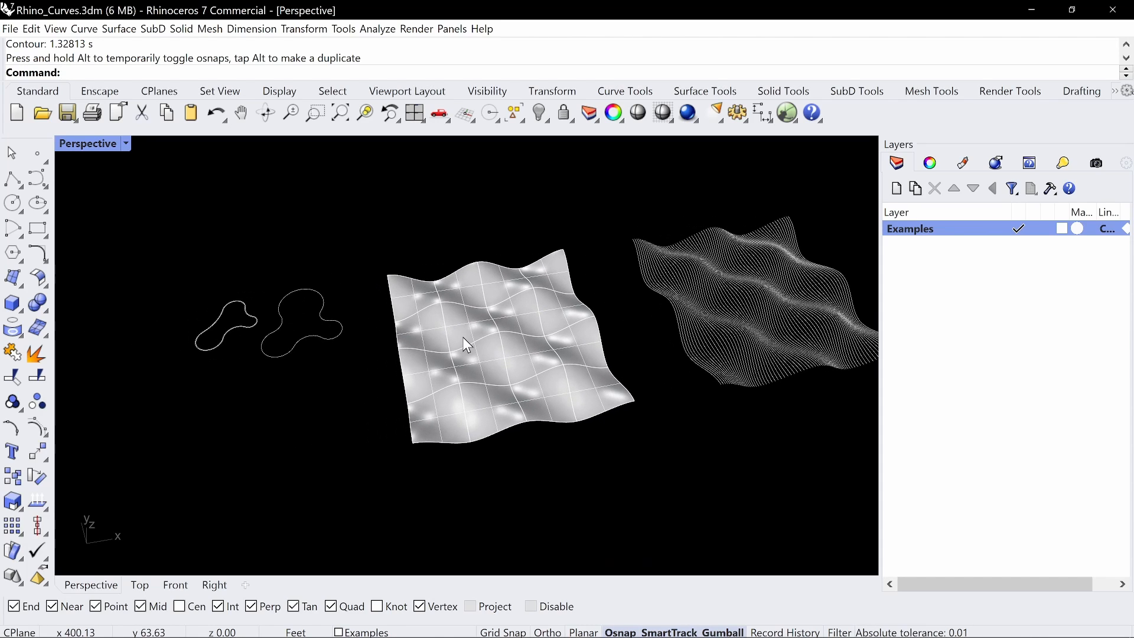
{"action": "right_click_drag", "start_coordinate": [633, 369], "coordinate": [529, 352], "text": "shift"}
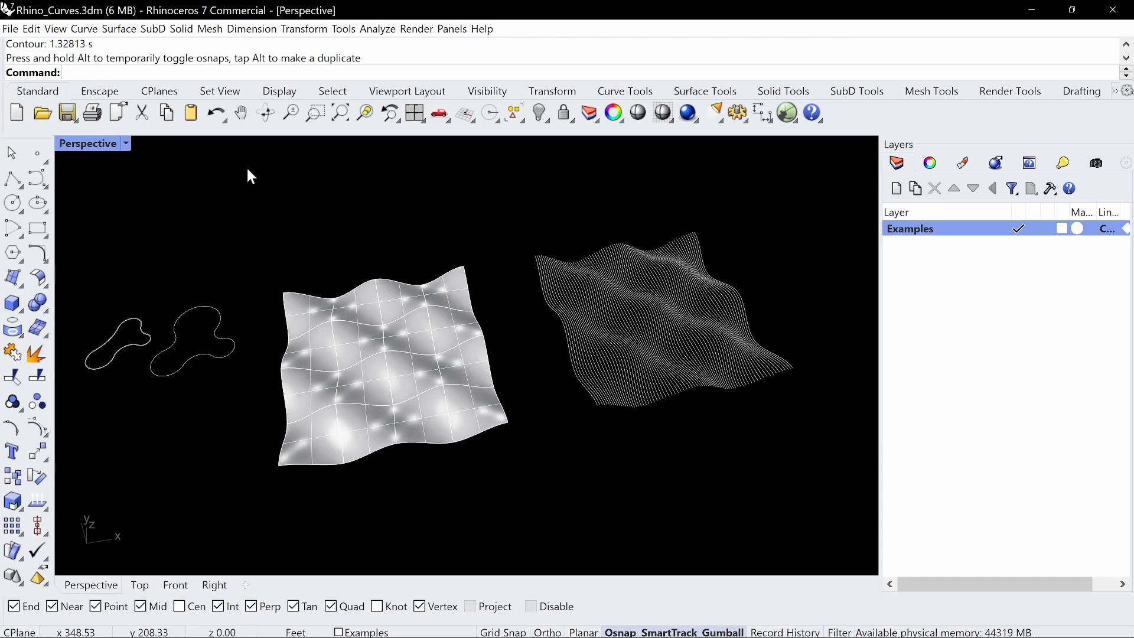
Switch the Perspective viewport to the Top view, showing the surface and its contours with free space around them
{"action": "left_click", "coordinate": [44, 183]}
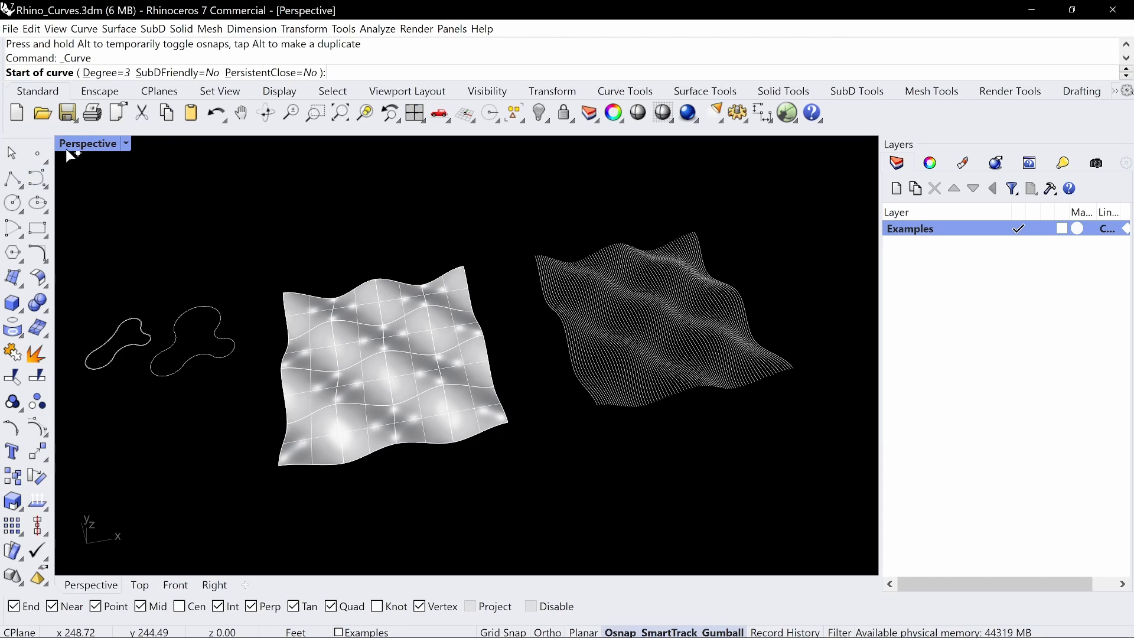
{"action": "key", "text": "Escape"}
{"action": "double_click", "coordinate": [72, 147]}
{"action": "double_click", "coordinate": [63, 145]}
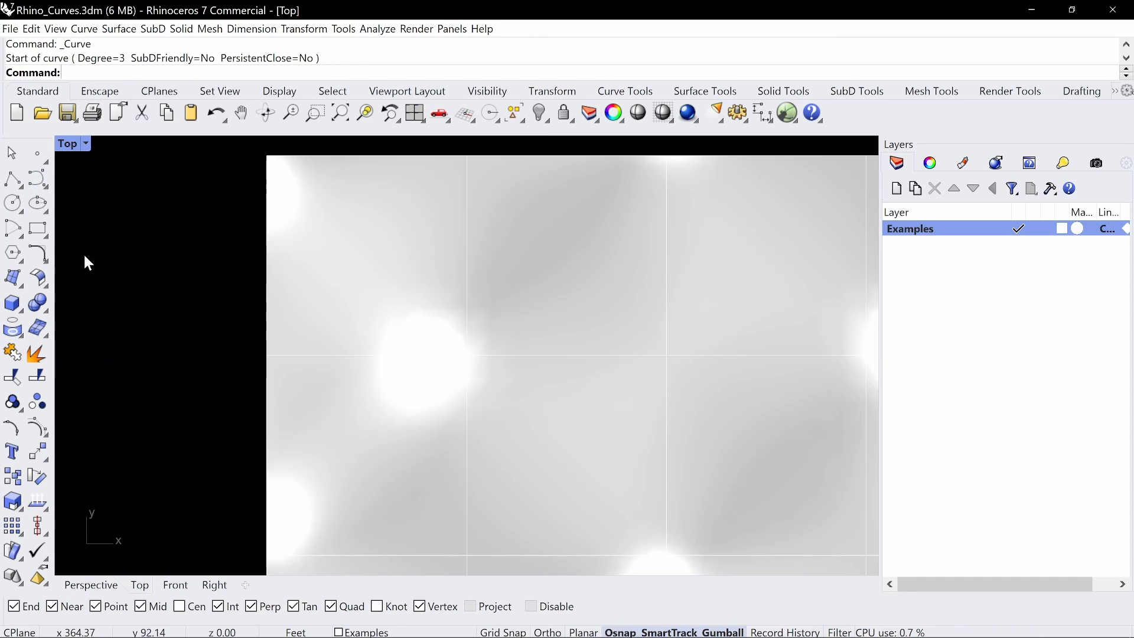
{"action": "scroll", "coordinate": [387, 297], "scroll_direction": "down", "scroll_amount": 3}
{"action": "scroll", "coordinate": [387, 297], "scroll_direction": "down", "scroll_amount": 5}
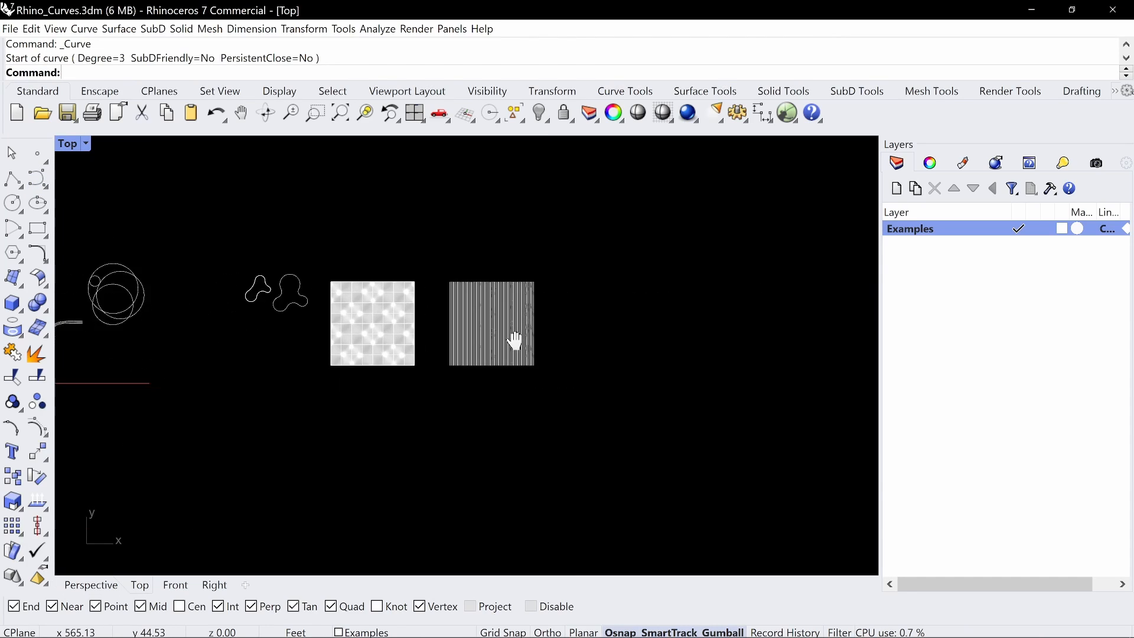
Draw an open S-shaped degree 3 control point curve in the empty space beside the contour lines
{"action": "left_click", "coordinate": [38, 178]}
{"action": "scroll", "coordinate": [564, 313], "scroll_direction": "up", "scroll_amount": 3}
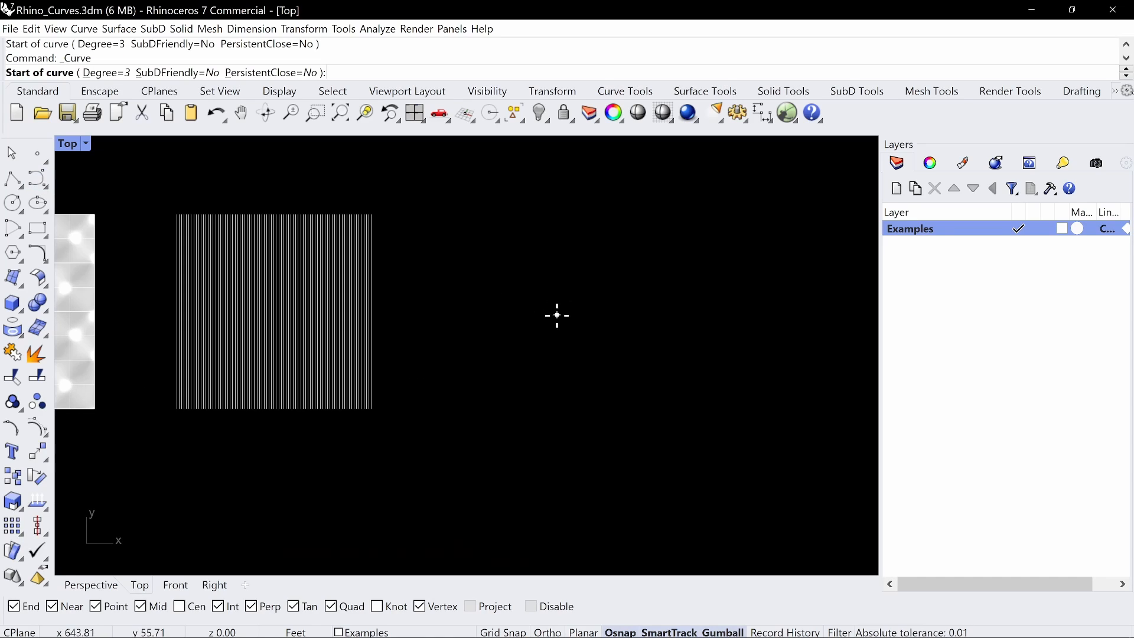
{"action": "left_click", "coordinate": [464, 226]}
{"action": "left_click", "coordinate": [536, 278]}
{"action": "left_click", "coordinate": [544, 408]}
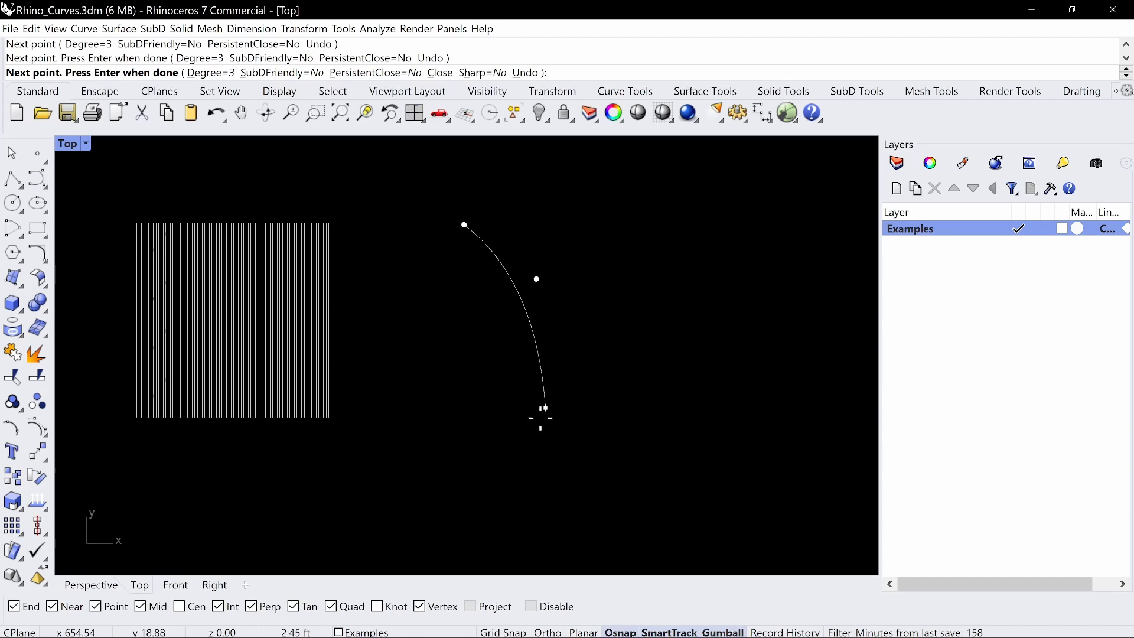
{"action": "left_click", "coordinate": [459, 501]}
{"action": "right_click_drag", "start_coordinate": [471, 512], "coordinate": [441, 421]}
{"action": "scroll", "coordinate": [441, 420], "scroll_direction": "down", "scroll_amount": 6}
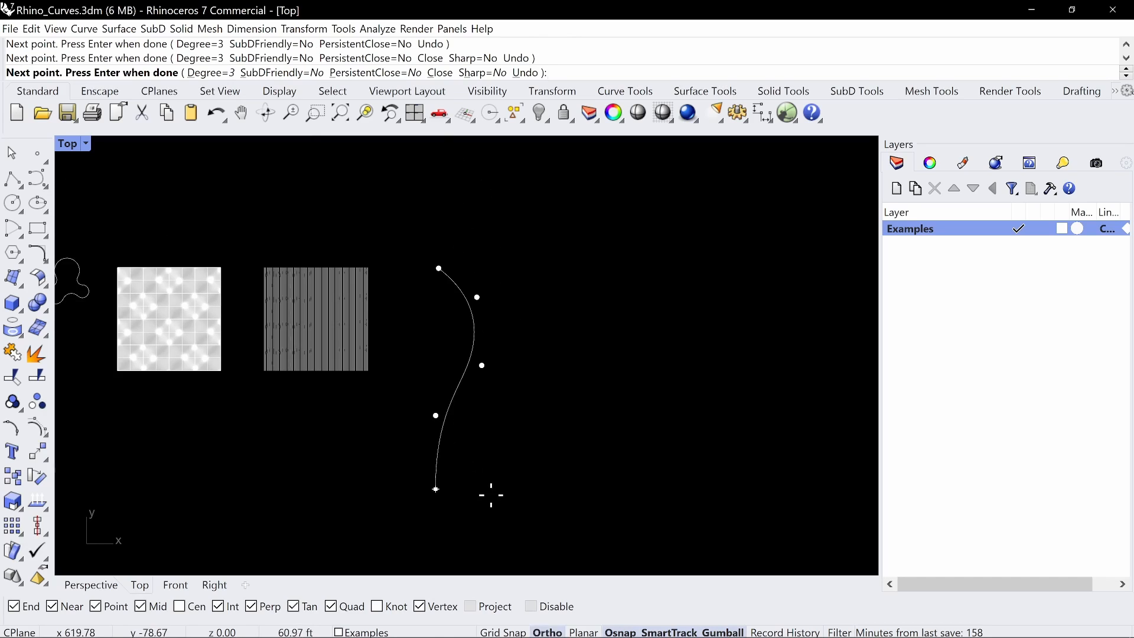
Draw a second, larger S-shaped degree 3 control point curve bending the opposite way beside the first one
{"action": "left_click", "coordinate": [45, 186]}
{"action": "left_click", "coordinate": [69, 201]}
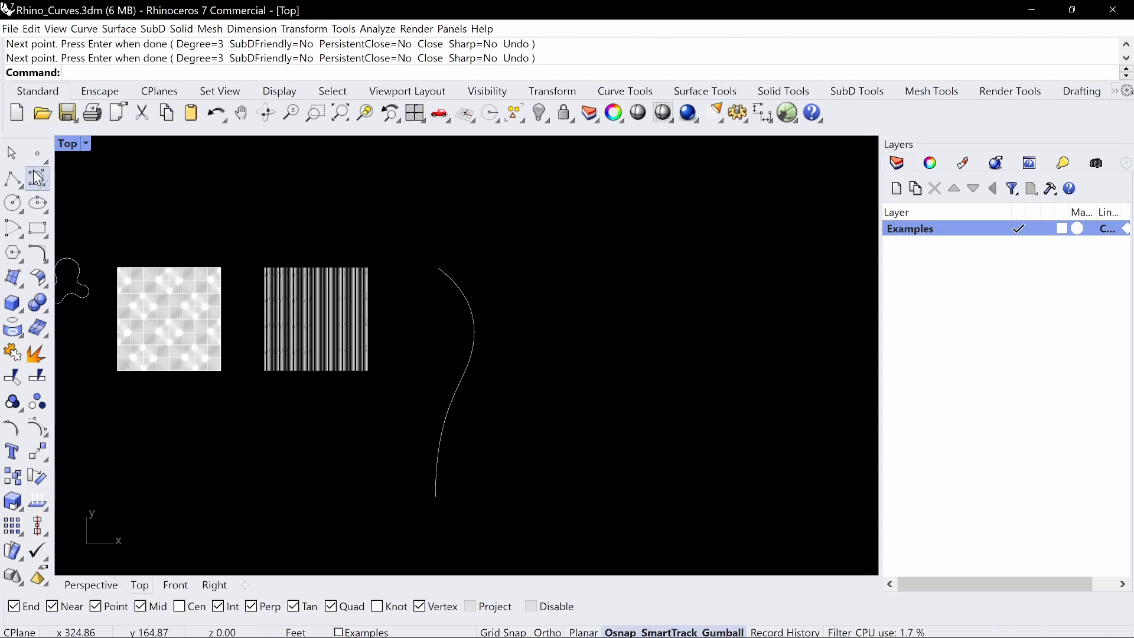
{"action": "left_click", "coordinate": [38, 179]}
{"action": "left_click", "coordinate": [613, 272]}
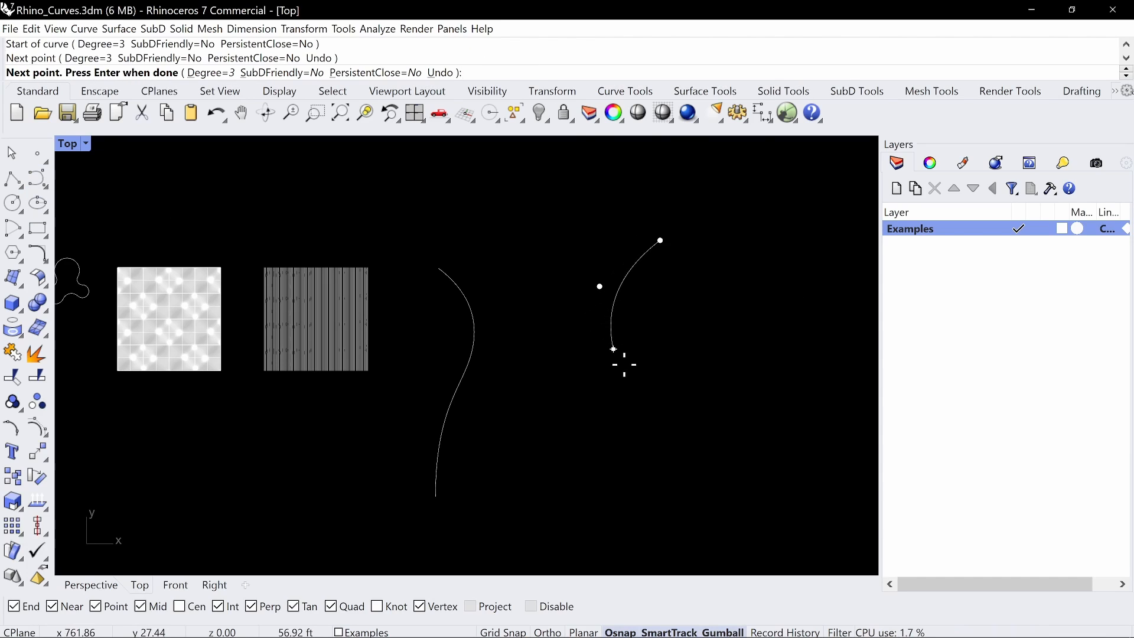
{"action": "left_click", "coordinate": [621, 362]}
{"action": "left_click", "coordinate": [725, 476]}
{"action": "left_click", "coordinate": [668, 530]}
{"action": "key", "text": "Return"}
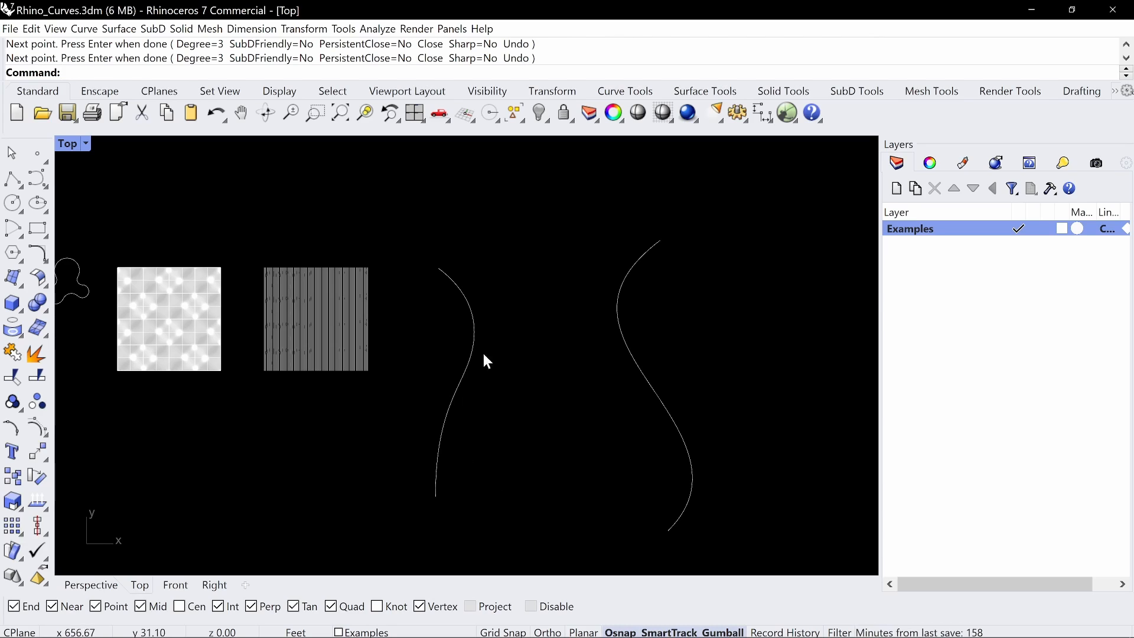
Create 10 in-between curves from the first S-shaped curve to the second with TweenCurves, using match method None
{"action": "left_click_drag", "start_coordinate": [692, 355], "coordinate": [455, 375]}
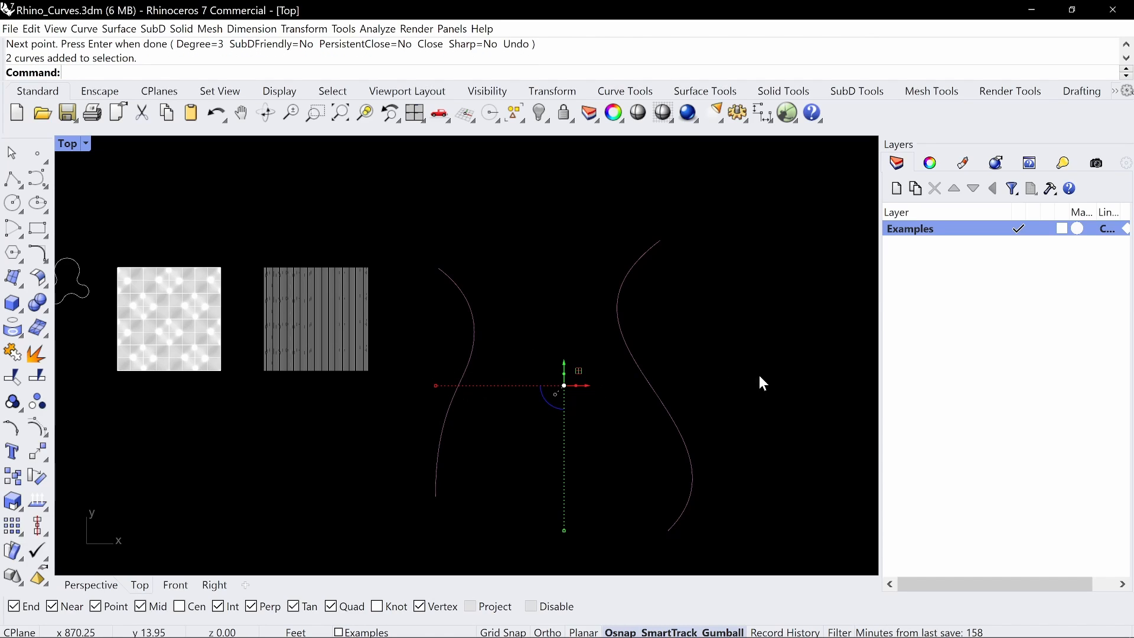
{"action": "left_click", "coordinate": [672, 341]}
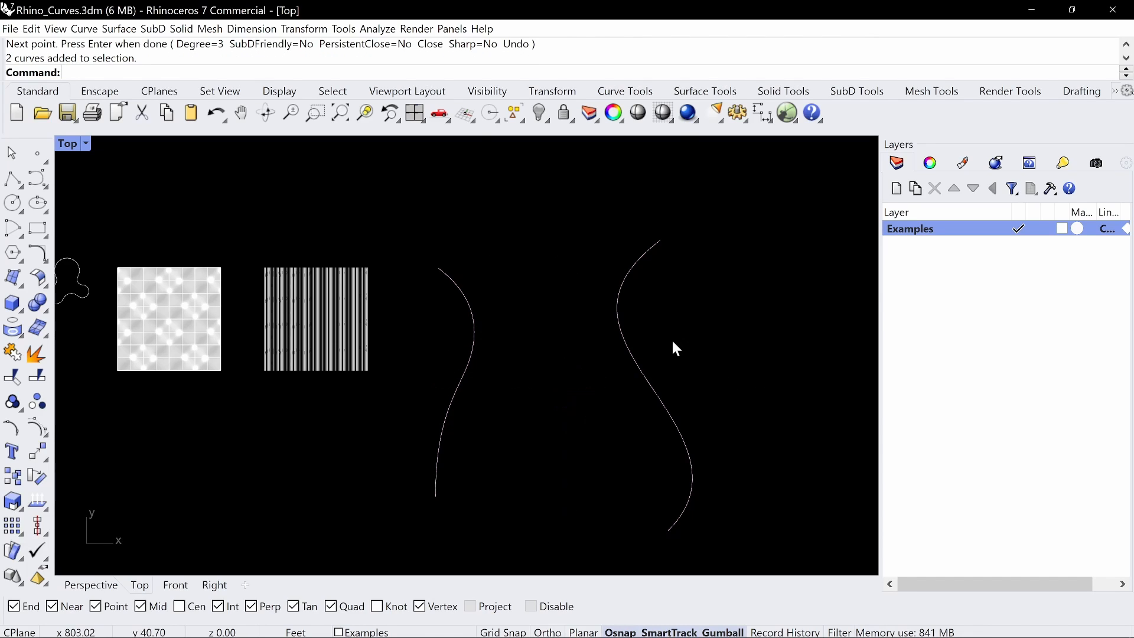
{"action": "type", "text": "TweenCurves"}
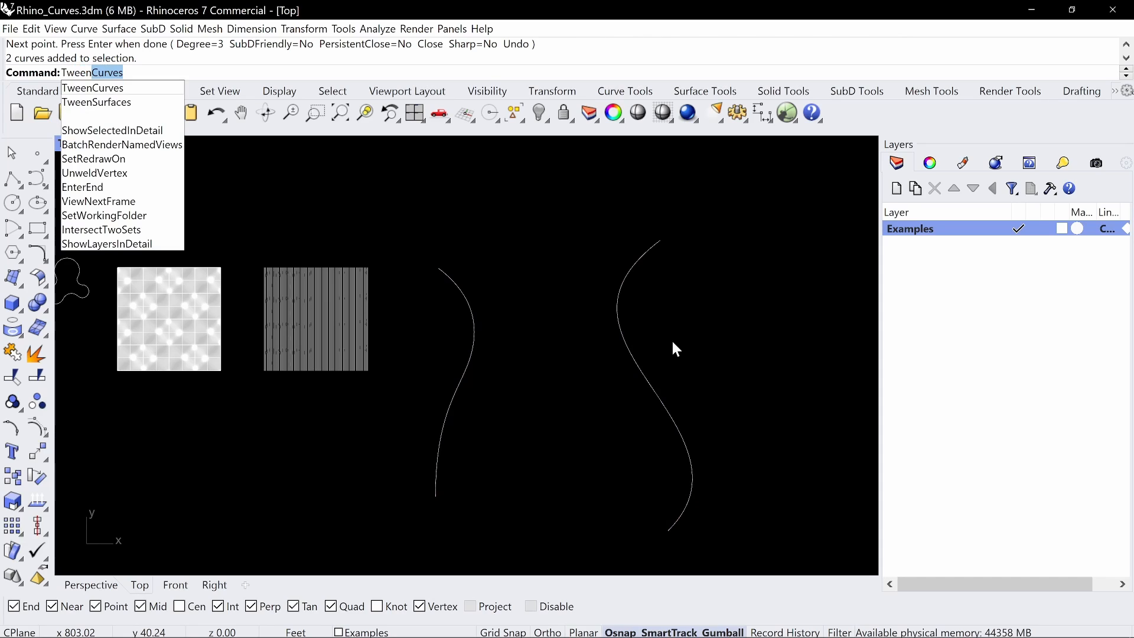
{"action": "key", "text": "Return"}
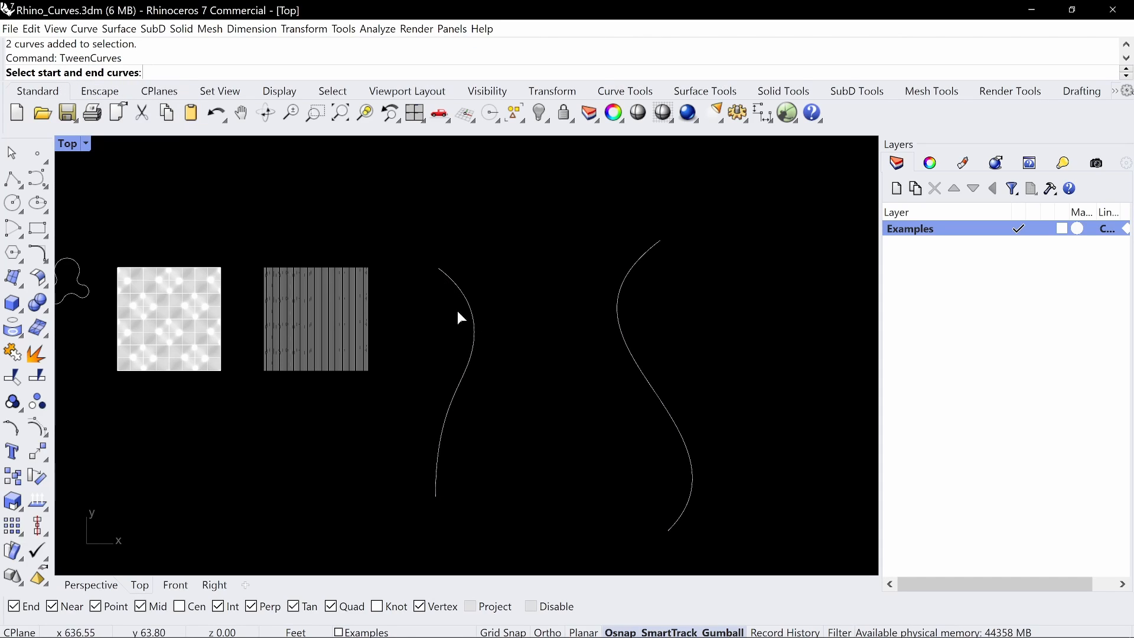
{"action": "left_click_drag", "start_coordinate": [459, 309], "coordinate": [459, 311]}
{"action": "left_click_drag", "start_coordinate": [652, 291], "coordinate": [589, 332]}
{"action": "key", "text": "Return"}
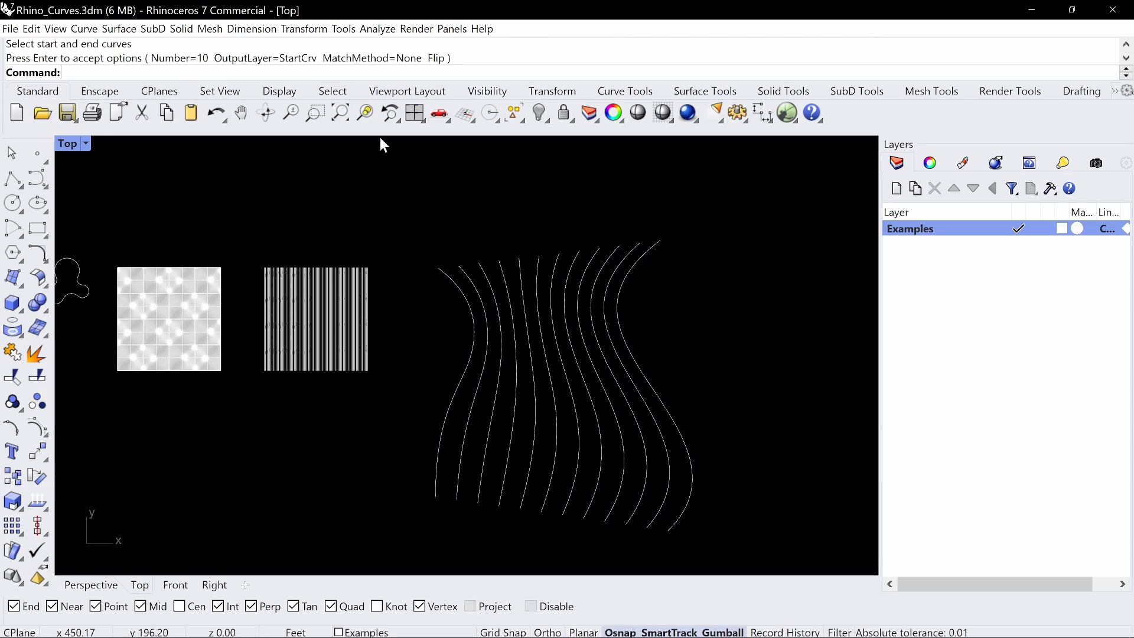
Undo the last tween and create 20 in-between curves between the two S-shaped curves with TweenCurves, using match method None
{"action": "key", "text": "ctrl+z"}
{"action": "key", "text": "Return"}
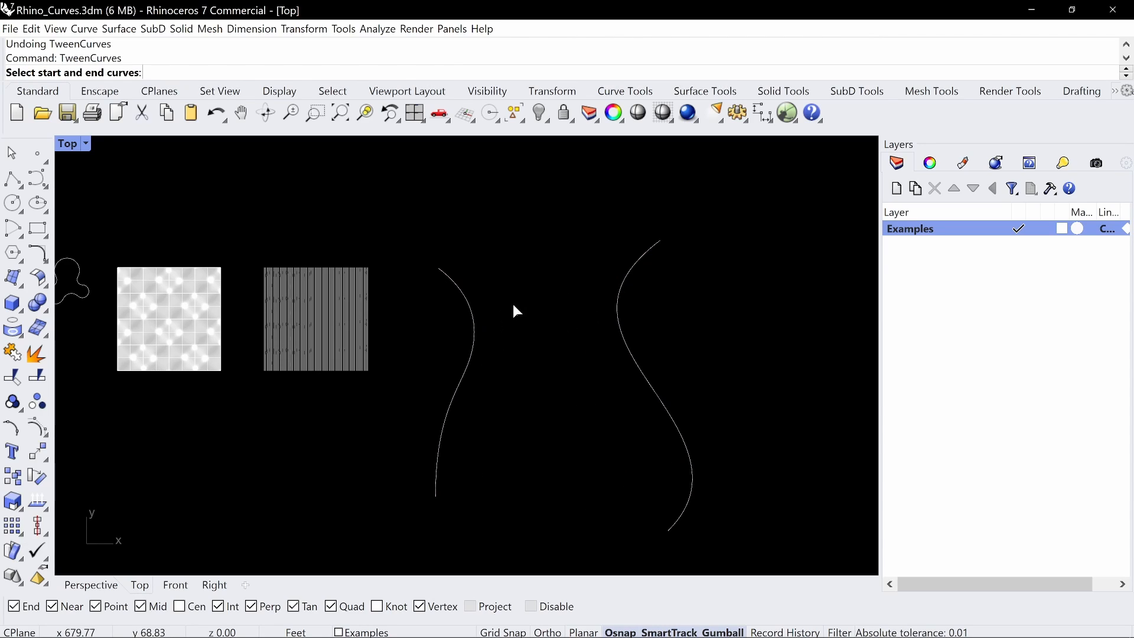
{"action": "left_click_drag", "start_coordinate": [445, 328], "coordinate": [445, 330]}
{"action": "left_click_drag", "start_coordinate": [704, 299], "coordinate": [597, 331]}
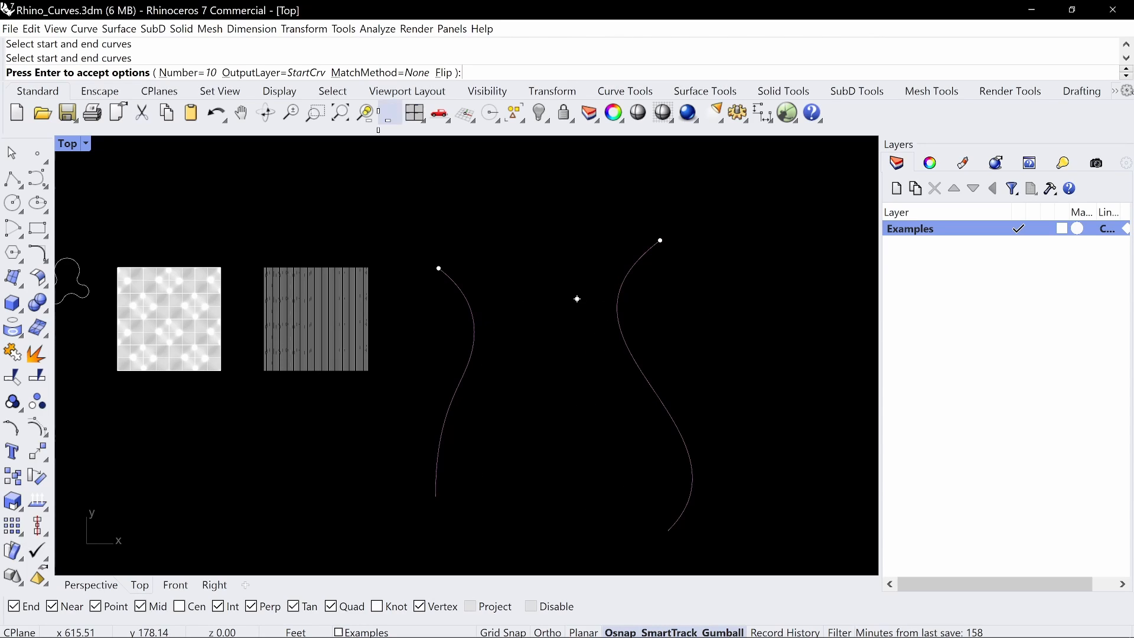
{"action": "left_click", "coordinate": [205, 74]}
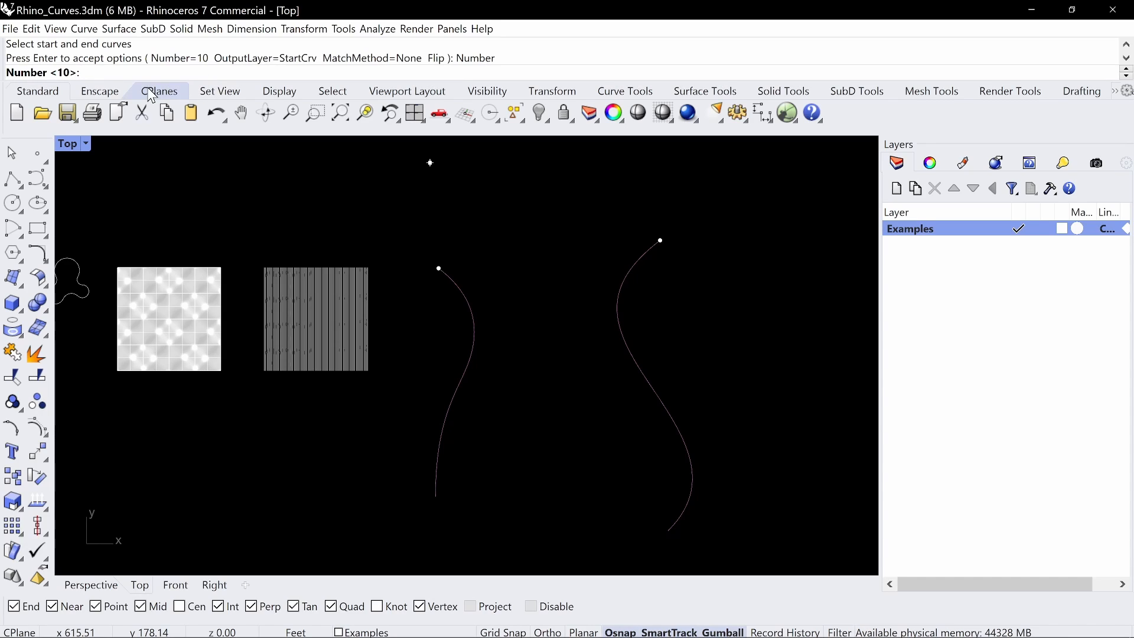
{"action": "key", "text": "Return"}
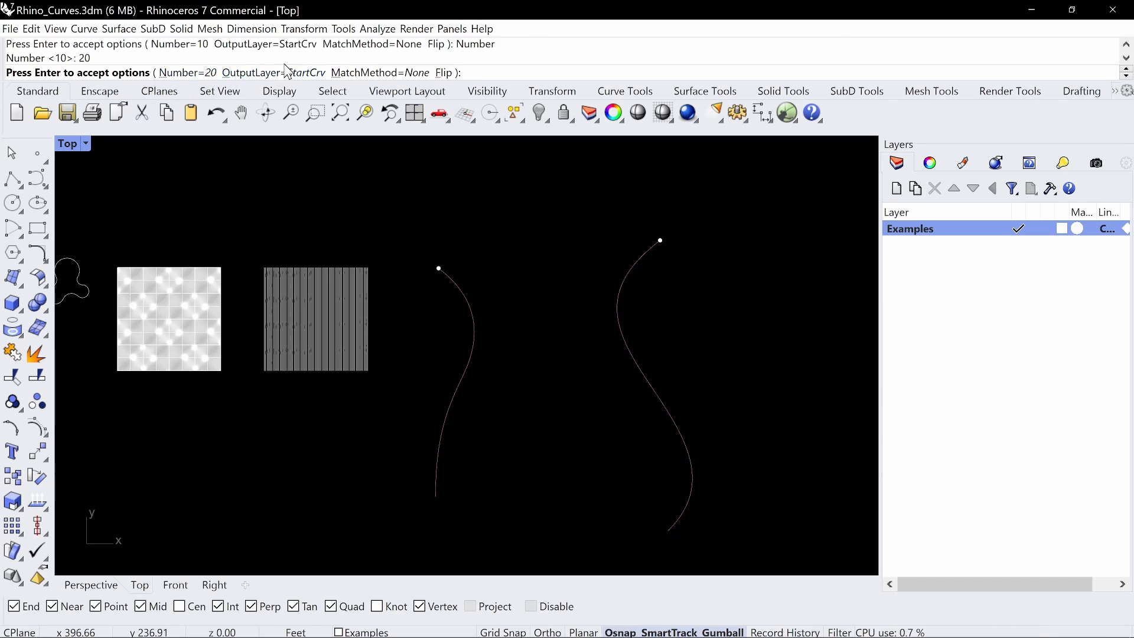
{"action": "key", "text": "Return"}
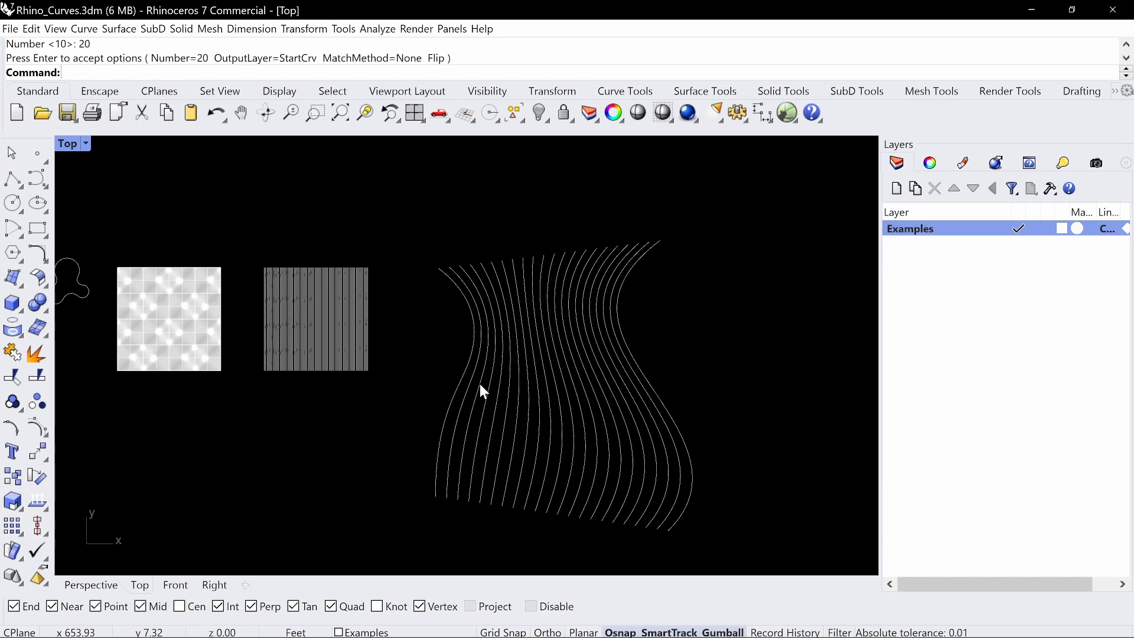
{"action": "scroll", "coordinate": [480, 384], "scroll_direction": "down", "scroll_amount": 2}
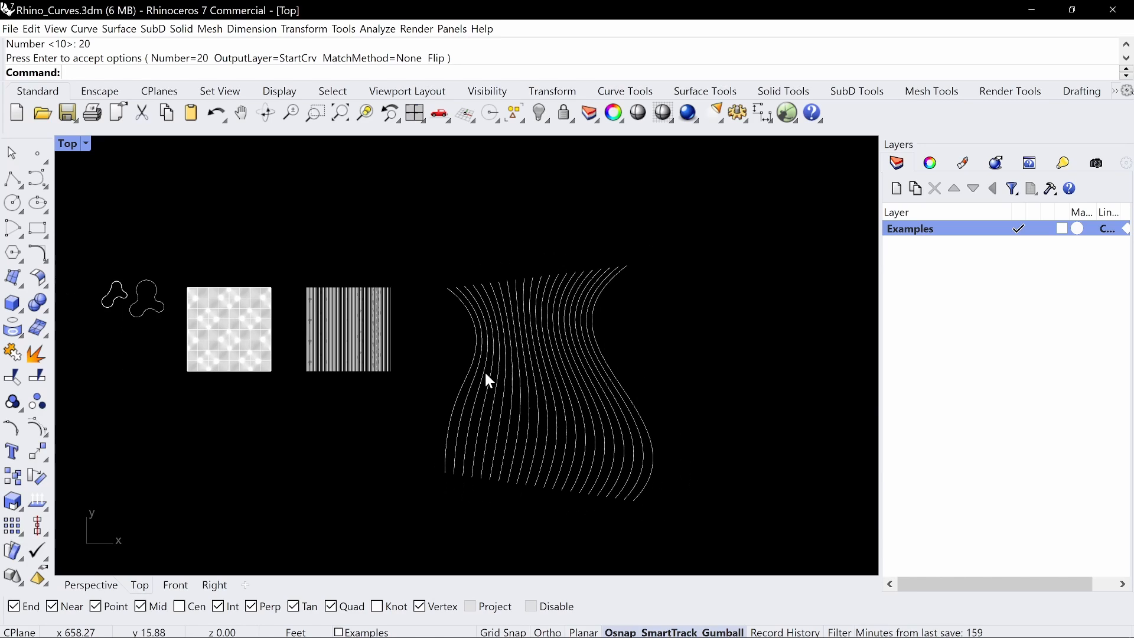
{"action": "right_click_drag", "start_coordinate": [523, 362], "coordinate": [549, 354]}
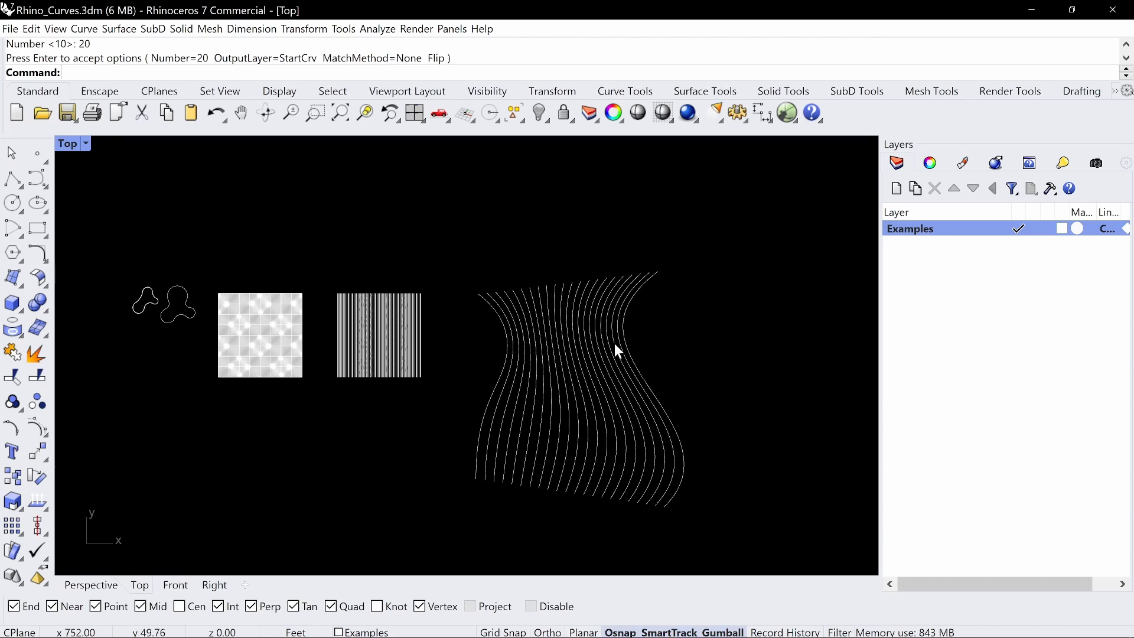
Undo the tweened curves and both S-shaped curves, keeping only the closed curves, the surface and its contours
{"action": "key", "text": "ctrl+z"}
{"action": "key", "text": "ctrl+z"}
{"action": "key", "text": "ctrl+z"}
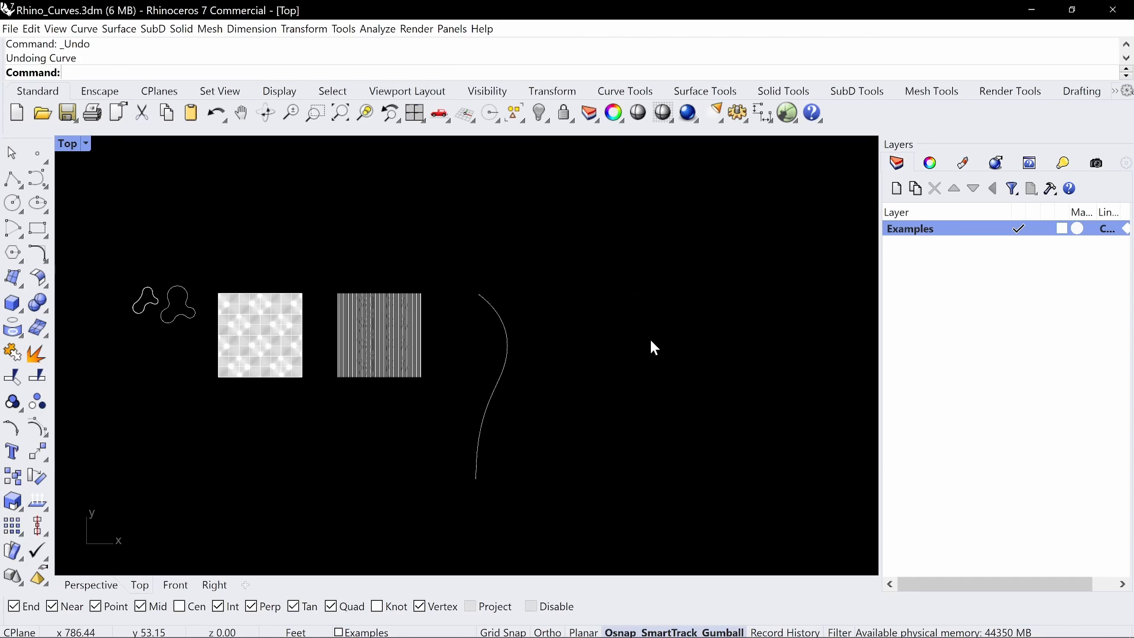
{"action": "right_click_drag", "start_coordinate": [418, 287], "coordinate": [469, 288]}
{"action": "scroll", "coordinate": [325, 303], "scroll_direction": "up", "scroll_amount": 6}
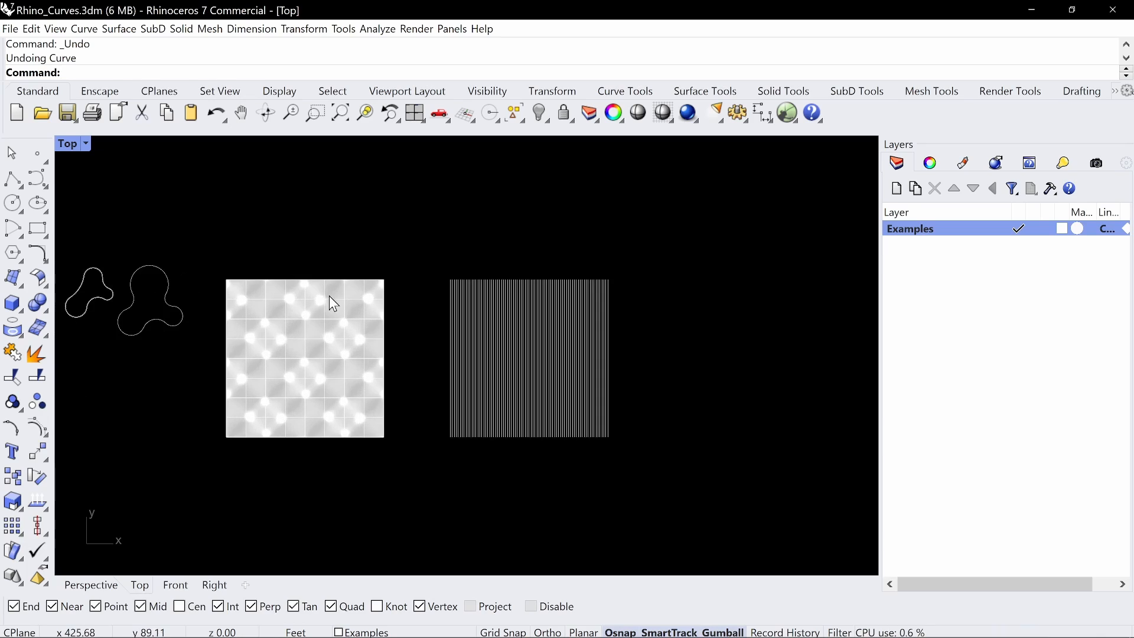
{"action": "right_click_drag", "start_coordinate": [348, 315], "coordinate": [483, 309]}
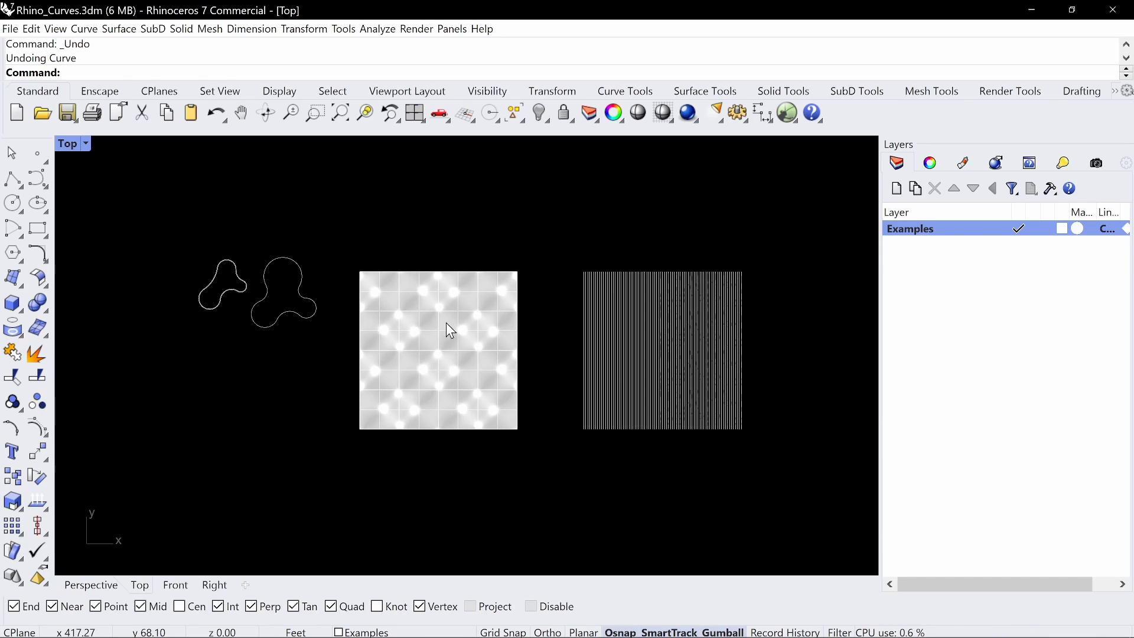
{"action": "right_click_drag", "start_coordinate": [703, 239], "coordinate": [579, 258]}
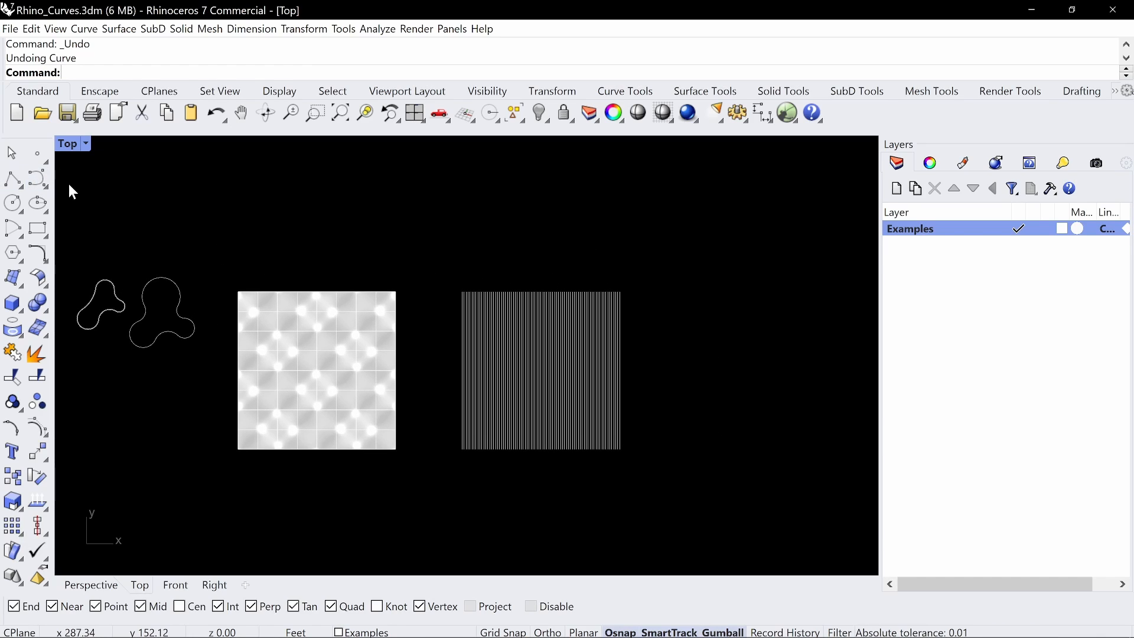
In the Front view, draw an open six-point degree 3 control point curve beside the contours, stepping from a flat lower run to a flat upper run
{"action": "left_click", "coordinate": [36, 184]}
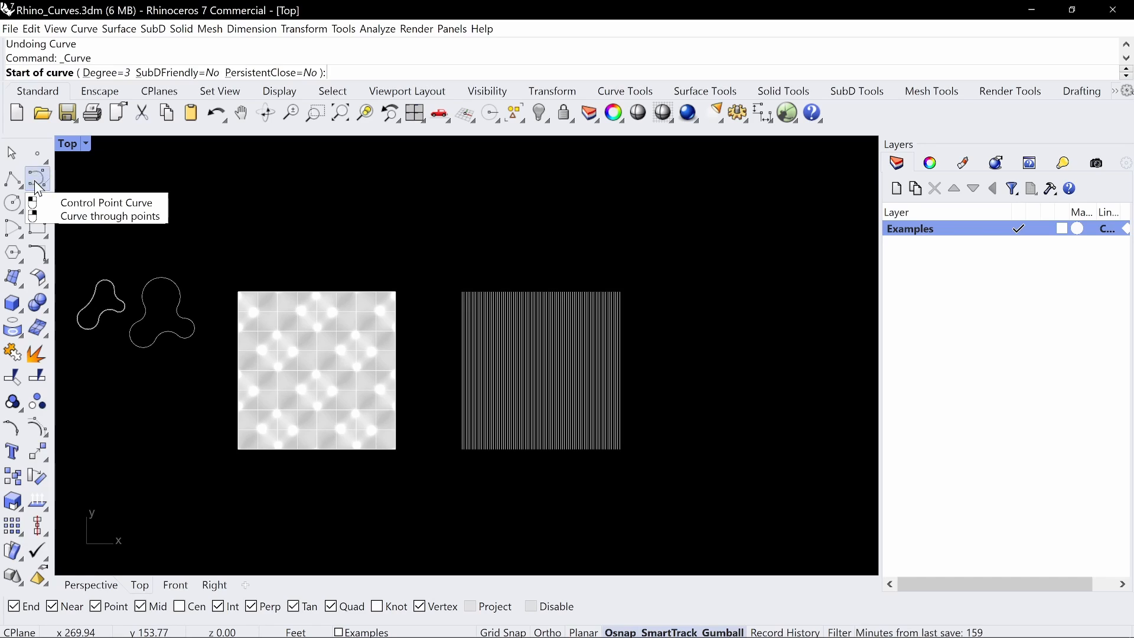
{"action": "double_click", "coordinate": [66, 145]}
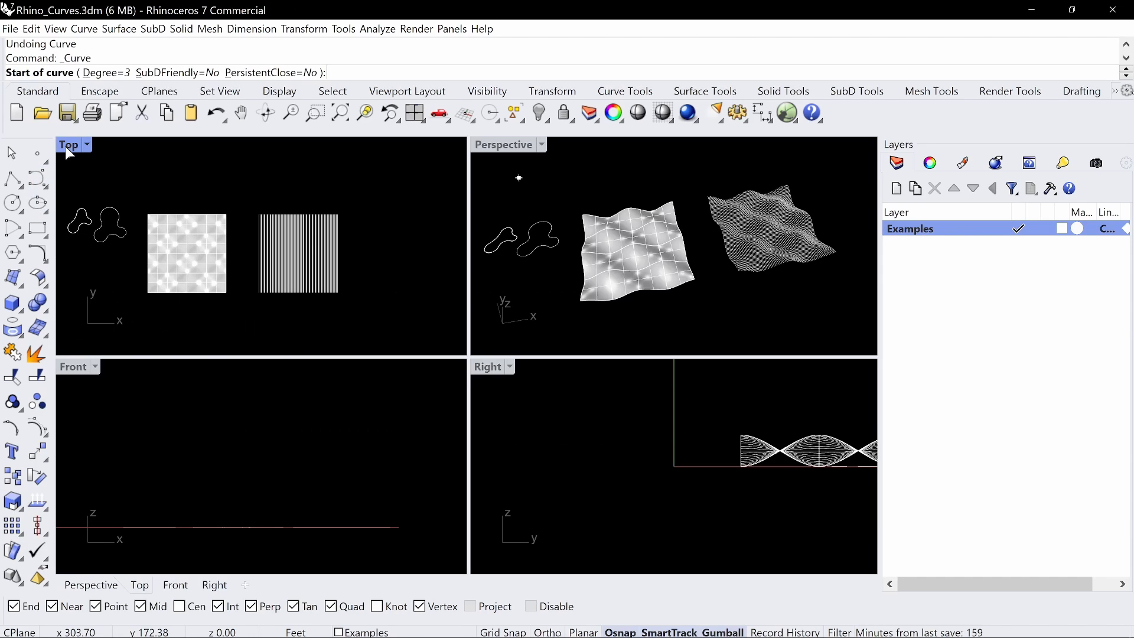
{"action": "double_click", "coordinate": [71, 367]}
{"action": "right_click_drag", "start_coordinate": [380, 451], "coordinate": [394, 412]}
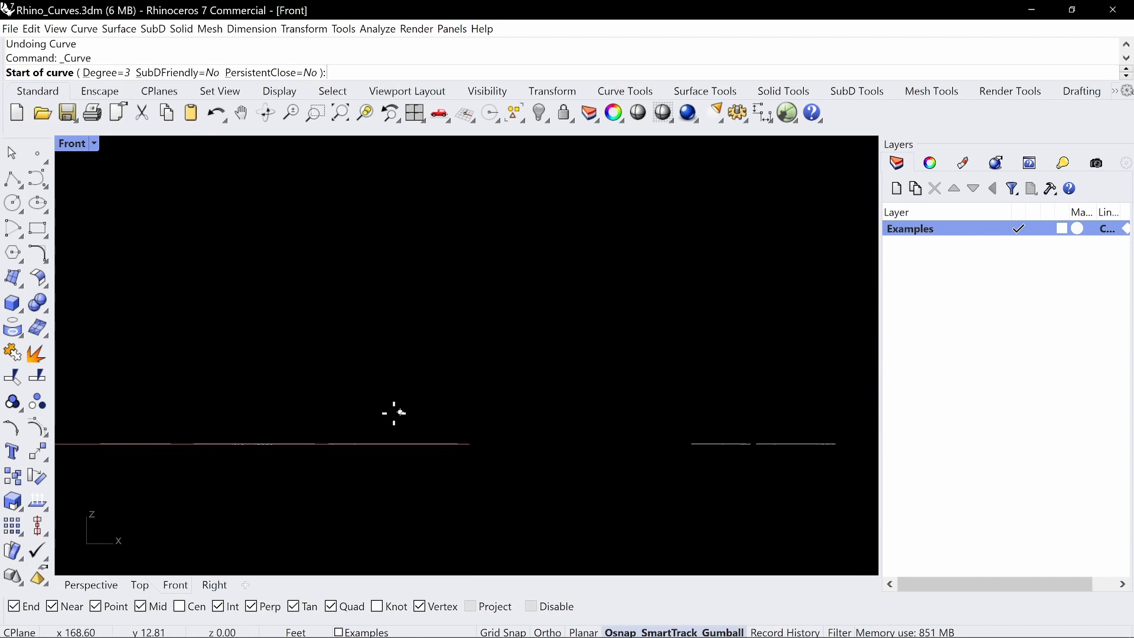
{"action": "scroll", "coordinate": [560, 395], "scroll_direction": "down", "scroll_amount": 4}
{"action": "mouse_move", "coordinate": [559, 395]}
{"action": "right_mouse_down"}
{"action": "mouse_move", "coordinate": [398, 406]}
{"action": "mouse_move", "coordinate": [142, 393]}
{"action": "mouse_move", "coordinate": [290, 402]}
{"action": "mouse_move", "coordinate": [529, 380]}
{"action": "right_mouse_up"}
{"action": "scroll", "coordinate": [427, 415], "scroll_direction": "up", "scroll_amount": 10}
{"action": "right_click_drag", "start_coordinate": [252, 396], "coordinate": [313, 384]}
{"action": "right_click_drag", "start_coordinate": [668, 388], "coordinate": [329, 377]}
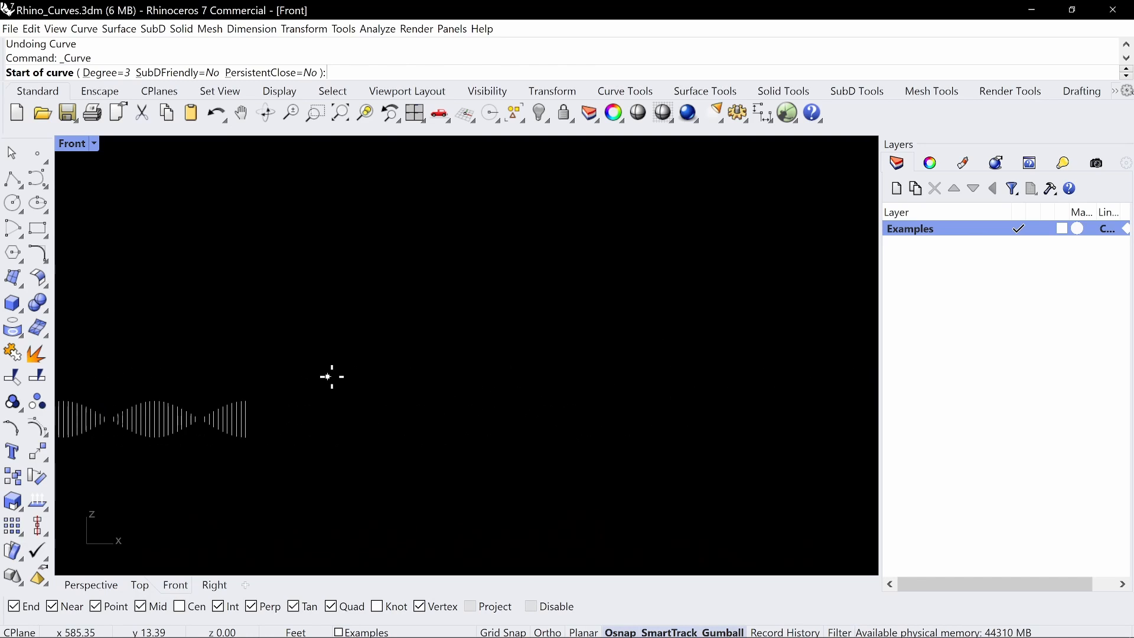
{"action": "right_click_drag", "start_coordinate": [464, 404], "coordinate": [374, 400]}
{"action": "left_click", "coordinate": [312, 411]}
{"action": "left_click", "coordinate": [367, 412]}
{"action": "key", "text": "shift"}
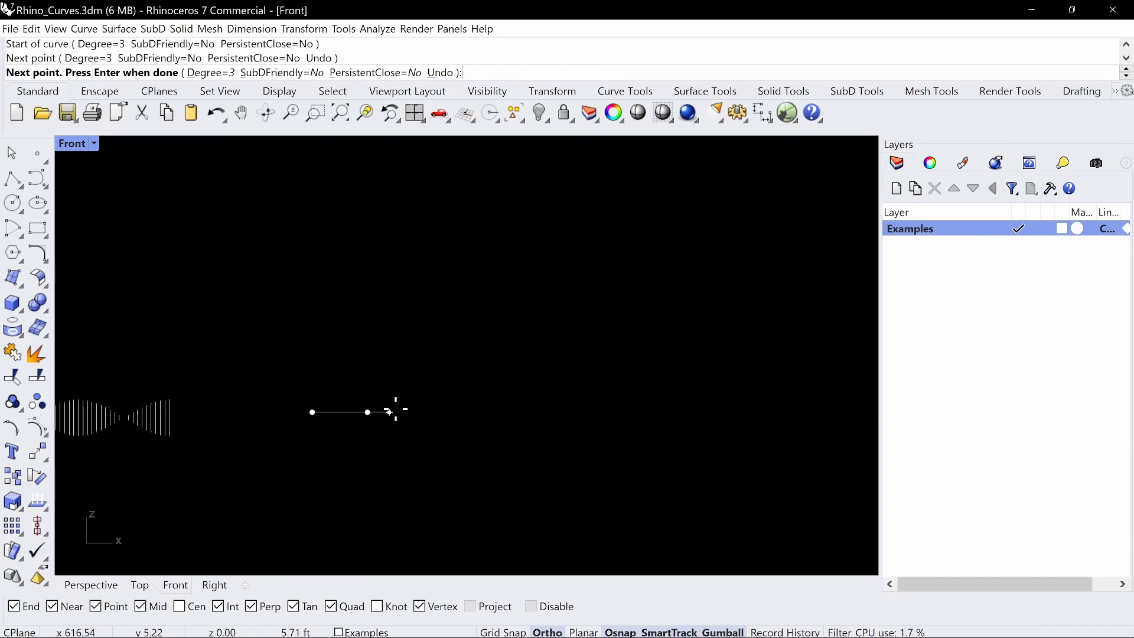
{"action": "left_click", "coordinate": [396, 411]}
{"action": "left_click", "coordinate": [434, 362]}
{"action": "left_click", "coordinate": [494, 362]}
{"action": "left_click", "coordinate": [556, 362]}
{"action": "key", "text": "Return"}
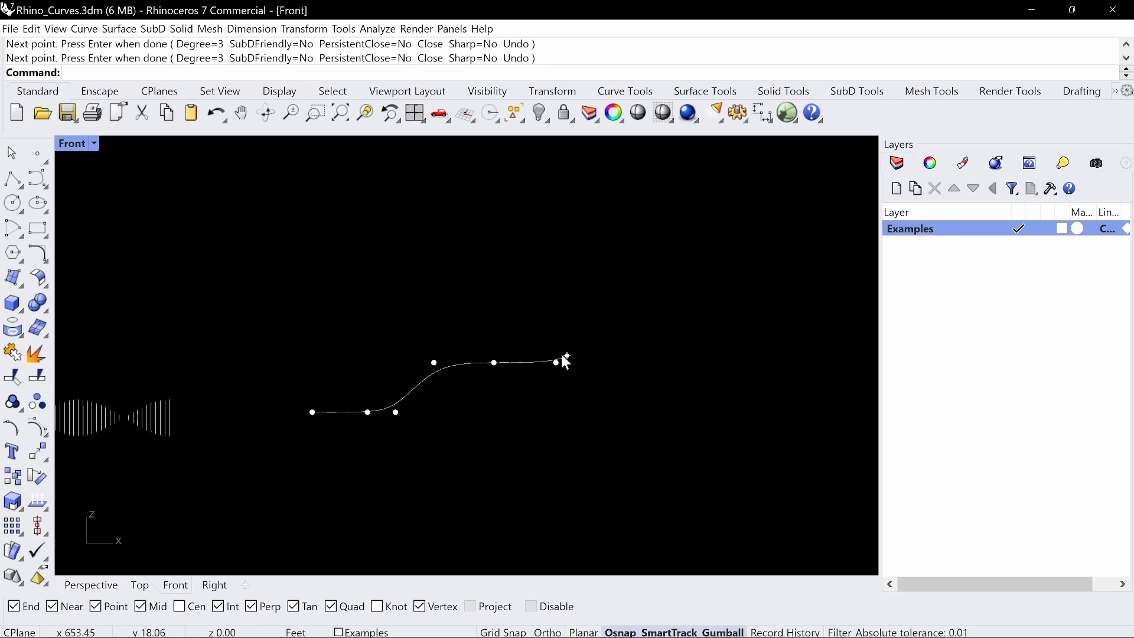
Copy the stepped curve onto itself, using its upper end point as both base and target point
{"action": "left_click_drag", "start_coordinate": [587, 319], "coordinate": [488, 392]}
{"action": "type", "text": "Copy"}
{"action": "key", "text": "Return"}
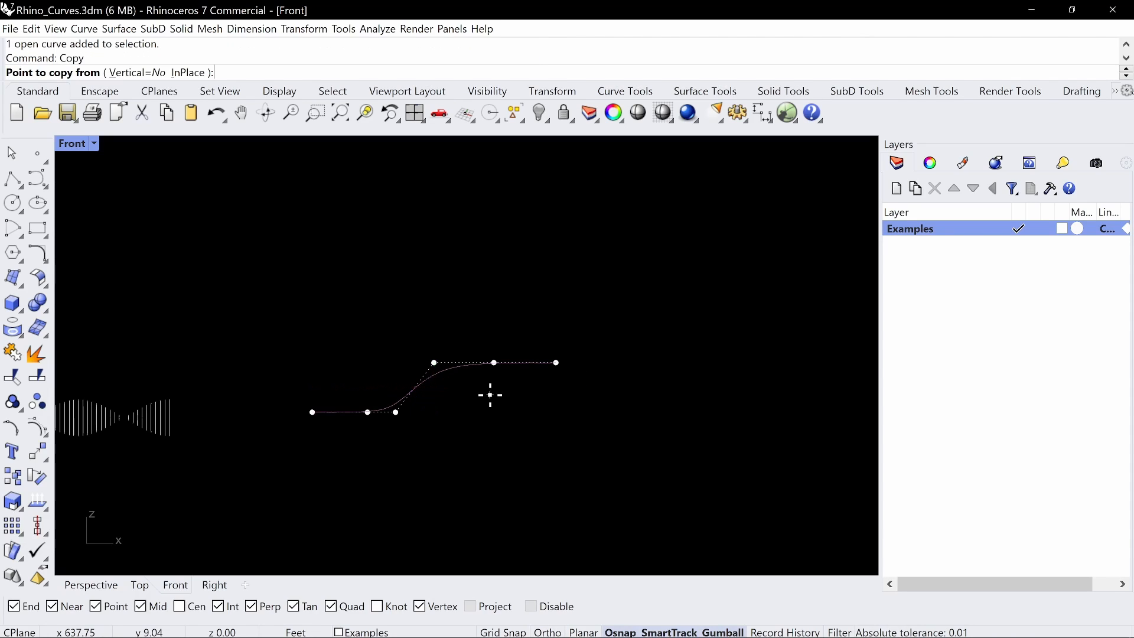
{"action": "left_click", "coordinate": [556, 363]}
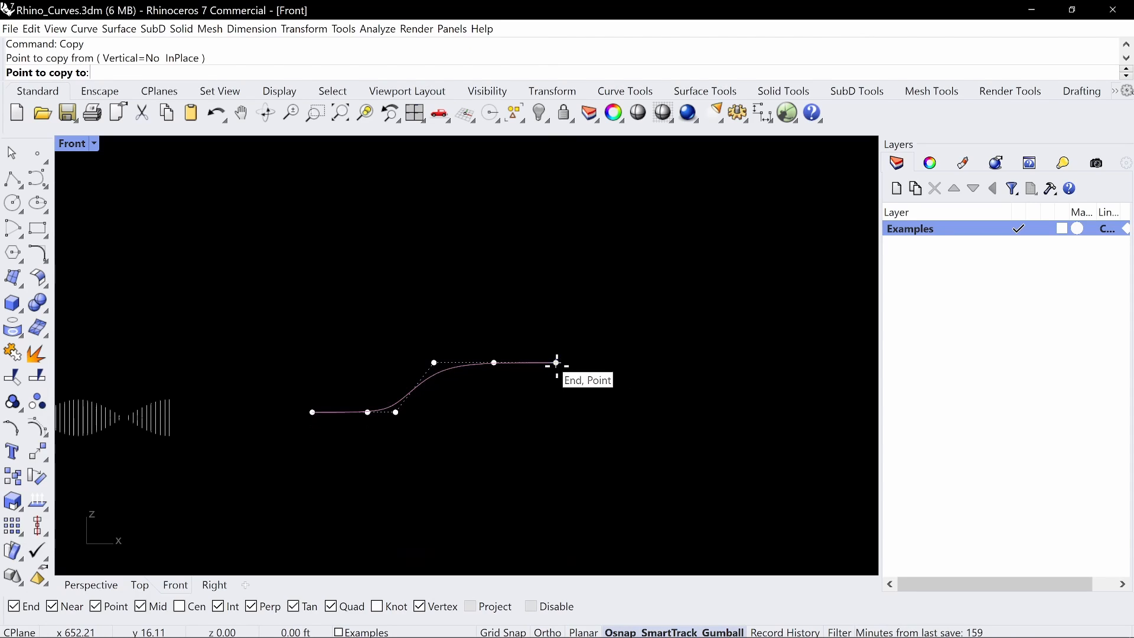
{"action": "left_click", "coordinate": [556, 363]}
{"action": "key", "text": "Return"}
On one of the two overlapping curves, raise the three lower control points above the upper run to mirror the bend vertically
{"action": "left_click", "coordinate": [497, 389]}
{"action": "left_click", "coordinate": [443, 373]}
{"action": "left_click", "coordinate": [481, 409]}
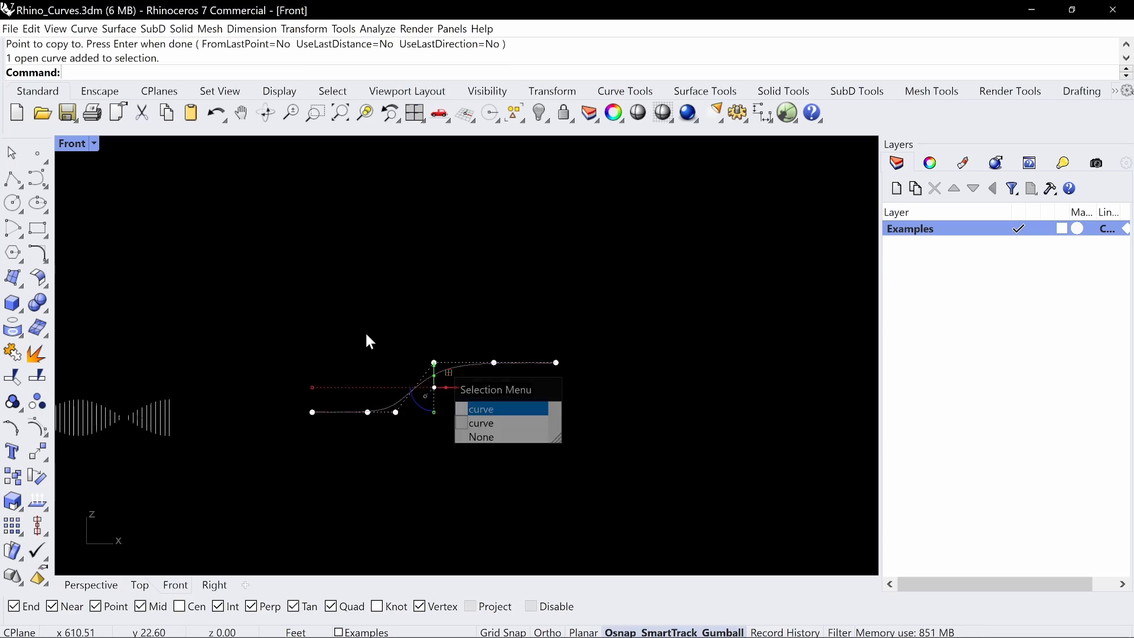
{"action": "right_click_drag", "start_coordinate": [366, 341], "coordinate": [405, 352]}
{"action": "left_click_drag", "start_coordinate": [287, 484], "coordinate": [389, 317]}
{"action": "key", "text": "Escape"}
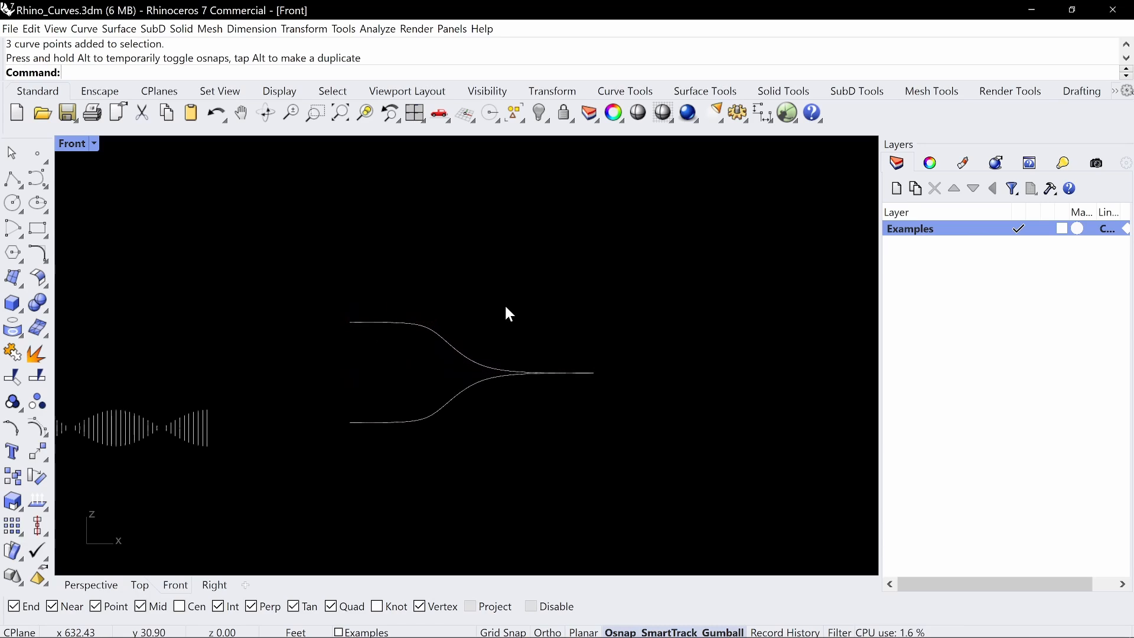
In the Perspective view, move the upward-bent curve along the Y axis away from the original curve
{"action": "left_click_drag", "start_coordinate": [543, 324], "coordinate": [426, 441]}
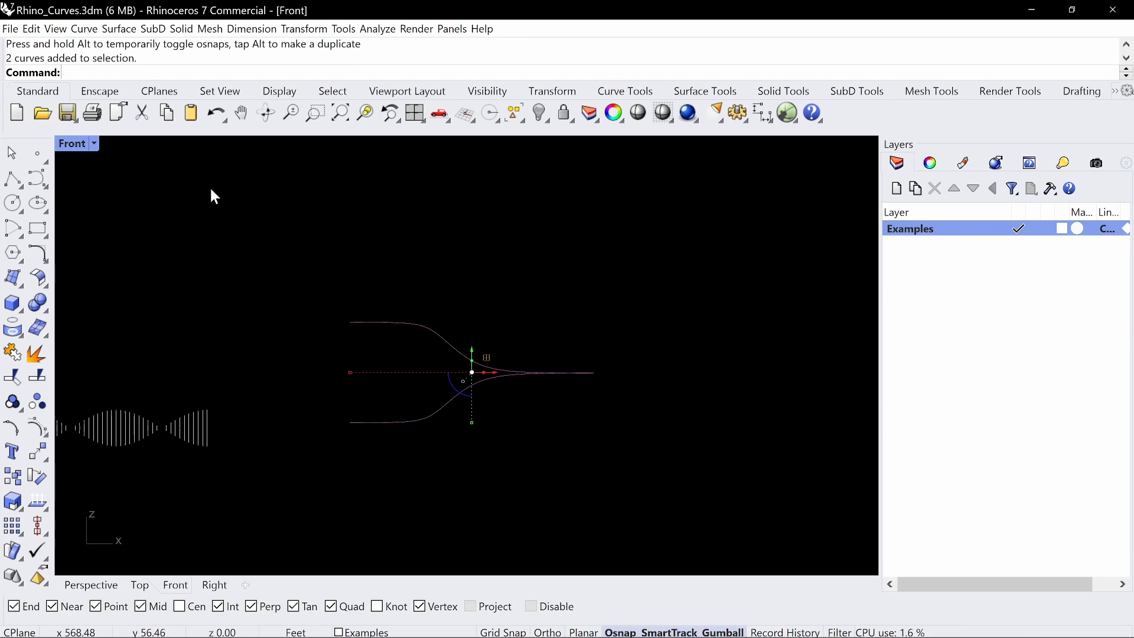
{"action": "double_click", "coordinate": [66, 145]}
{"action": "double_click", "coordinate": [510, 147]}
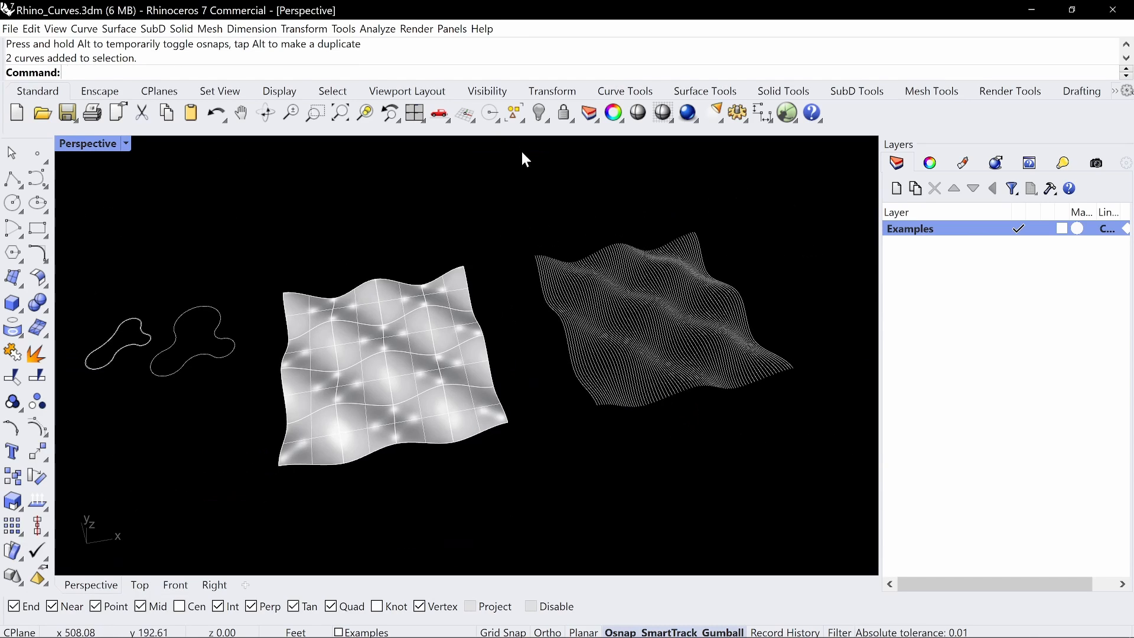
{"action": "type", "text": "z"}
{"action": "key", "text": "space"}
{"action": "type", "text": "s"}
{"action": "key", "text": "space"}
{"action": "right_click_drag", "start_coordinate": [591, 330], "coordinate": [452, 349]}
{"action": "key", "text": "Escape"}
{"action": "left_click", "coordinate": [443, 319]}
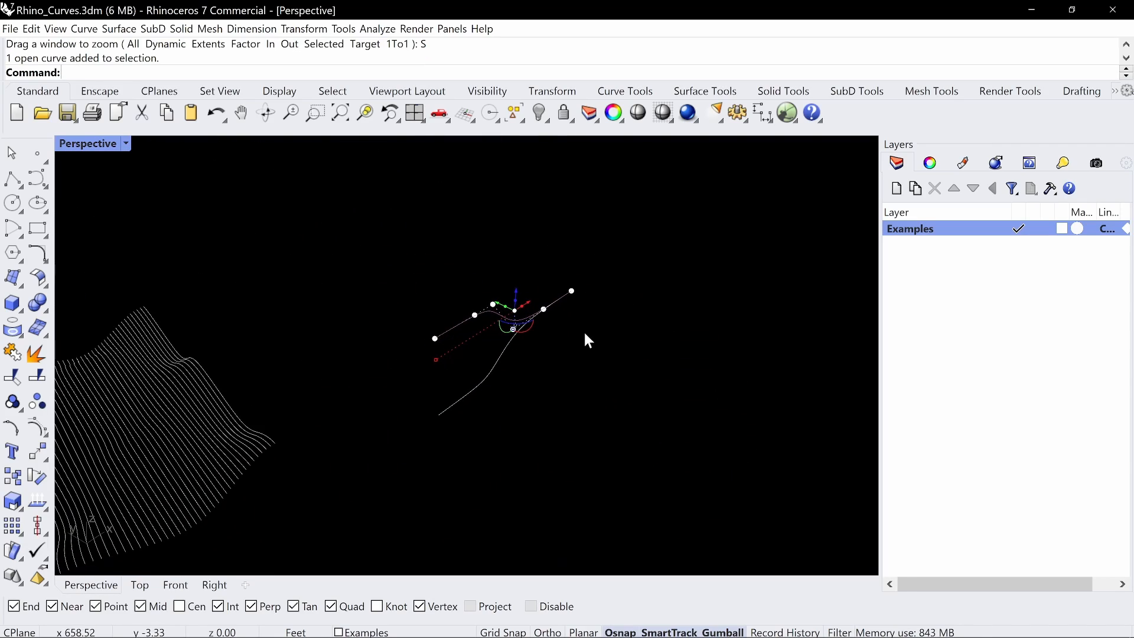
{"action": "left_click_drag", "start_coordinate": [495, 296], "coordinate": [438, 270]}
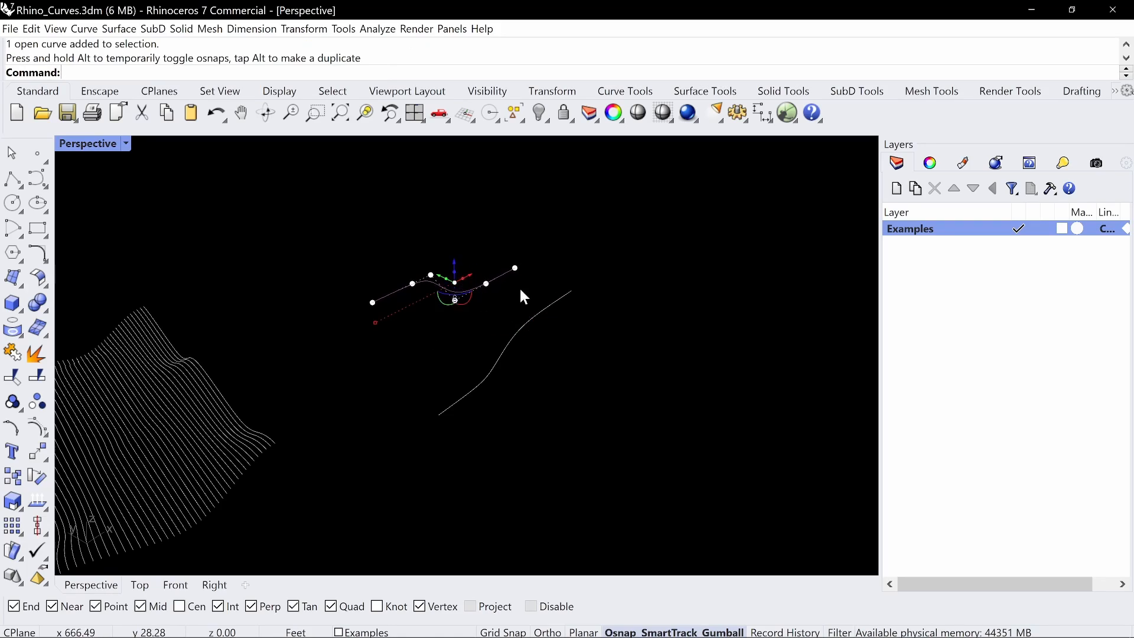
Loft a surface between the two separated curves with the Normal style and cross-sections not simplified
{"action": "key", "text": "Escape"}
{"action": "mouse_move", "coordinate": [519, 291]}
{"action": "right_mouse_down"}
{"action": "mouse_move", "coordinate": [620, 301]}
{"action": "mouse_move", "coordinate": [585, 342]}
{"action": "mouse_move", "coordinate": [537, 337]}
{"action": "mouse_move", "coordinate": [646, 367]}
{"action": "mouse_move", "coordinate": [589, 384]}
{"action": "right_mouse_up"}
{"action": "type", "text": "loft"}
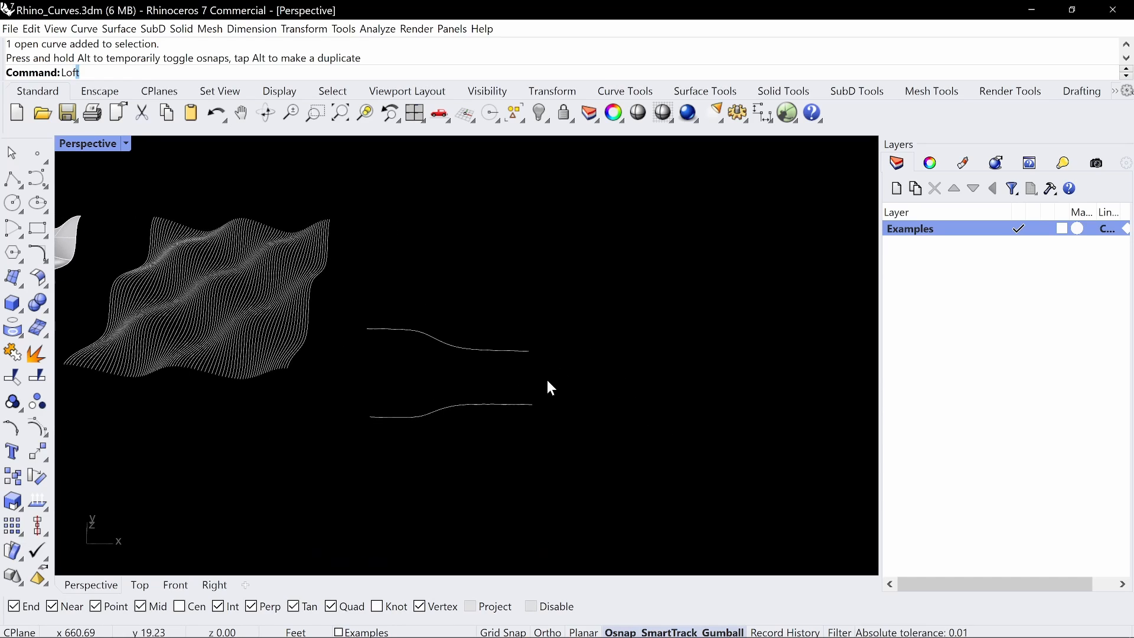
{"action": "key", "text": "Return"}
{"action": "left_click", "coordinate": [519, 404]}
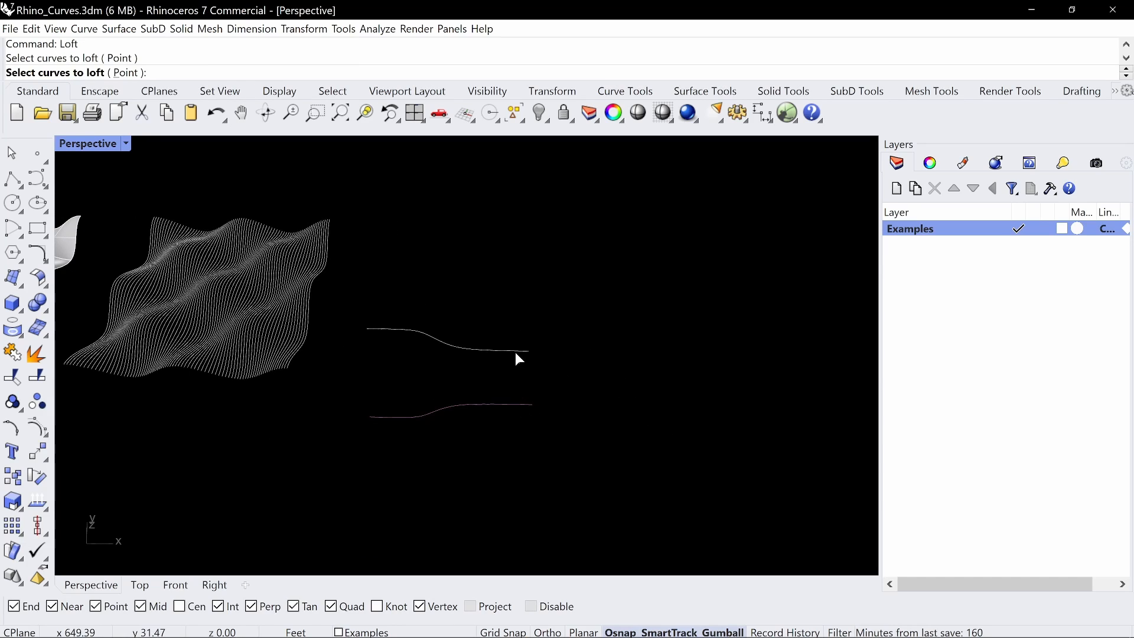
{"action": "left_click", "coordinate": [515, 352]}
{"action": "key", "text": "Return"}
{"action": "right_click_drag", "start_coordinate": [575, 345], "coordinate": [642, 372]}
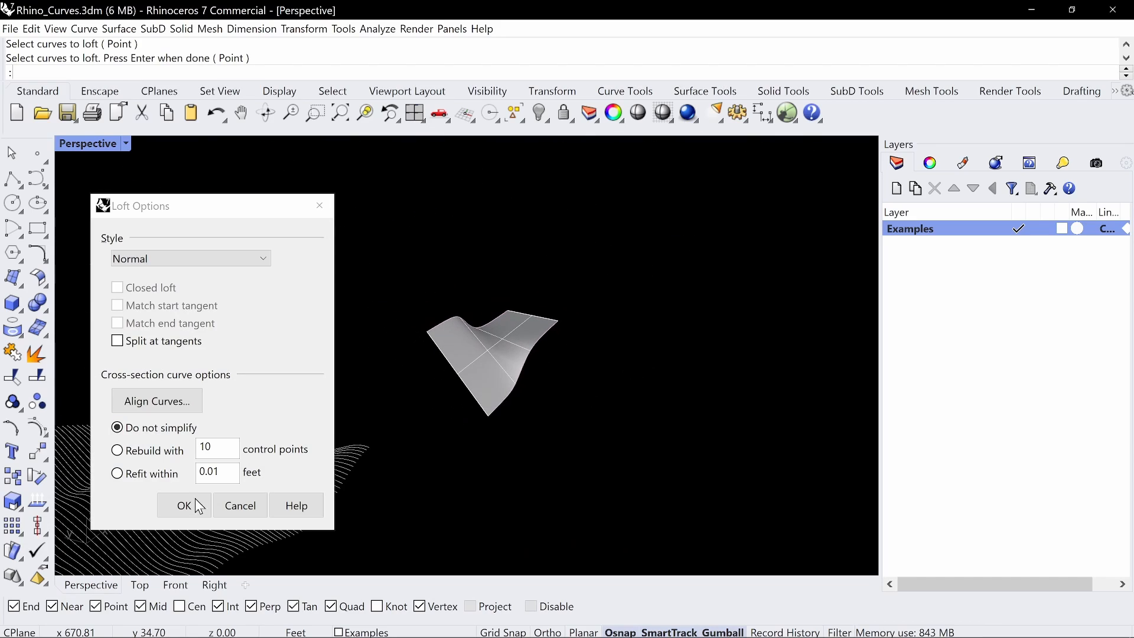
{"action": "left_click", "coordinate": [185, 512]}
Duplicate the lofted surface to the space beside the curves and delete the surface that spans the two curves
{"action": "right_click_drag", "start_coordinate": [554, 445], "coordinate": [610, 317]}
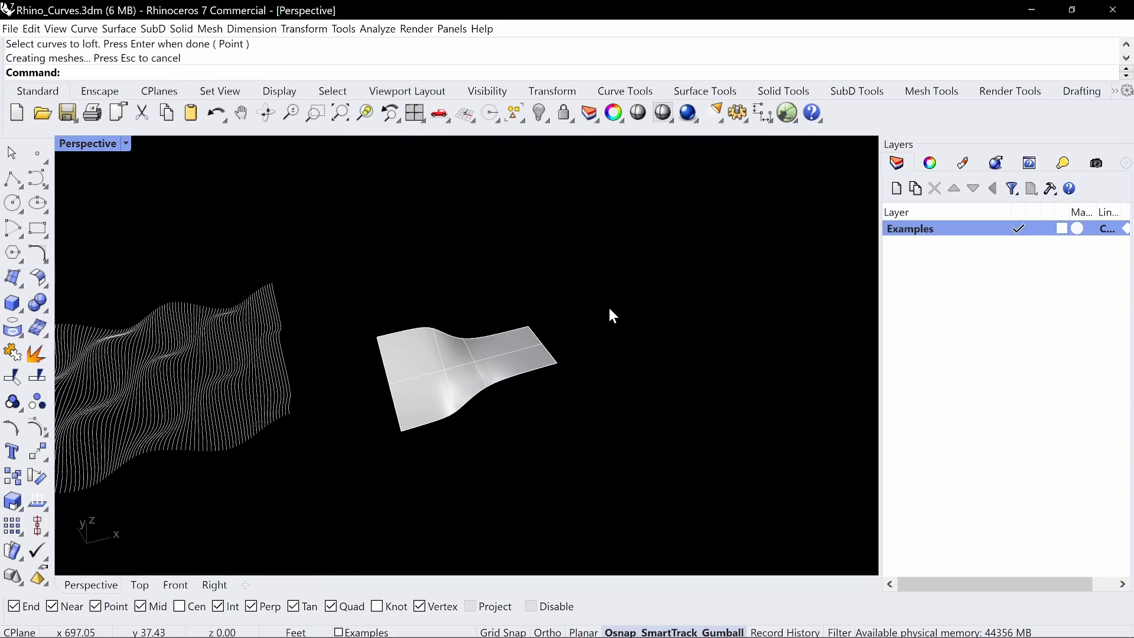
{"action": "right_click_drag", "start_coordinate": [581, 398], "coordinate": [404, 395]}
{"action": "key", "text": "alt"}
{"action": "left_click_drag", "start_coordinate": [374, 396], "coordinate": [607, 416]}
{"action": "scroll", "coordinate": [621, 402], "scroll_direction": "up", "scroll_amount": 3}
{"action": "right_click_drag", "start_coordinate": [636, 391], "coordinate": [535, 337]}
{"action": "left_click", "coordinate": [535, 337]}
{"action": "key", "text": "Delete"}
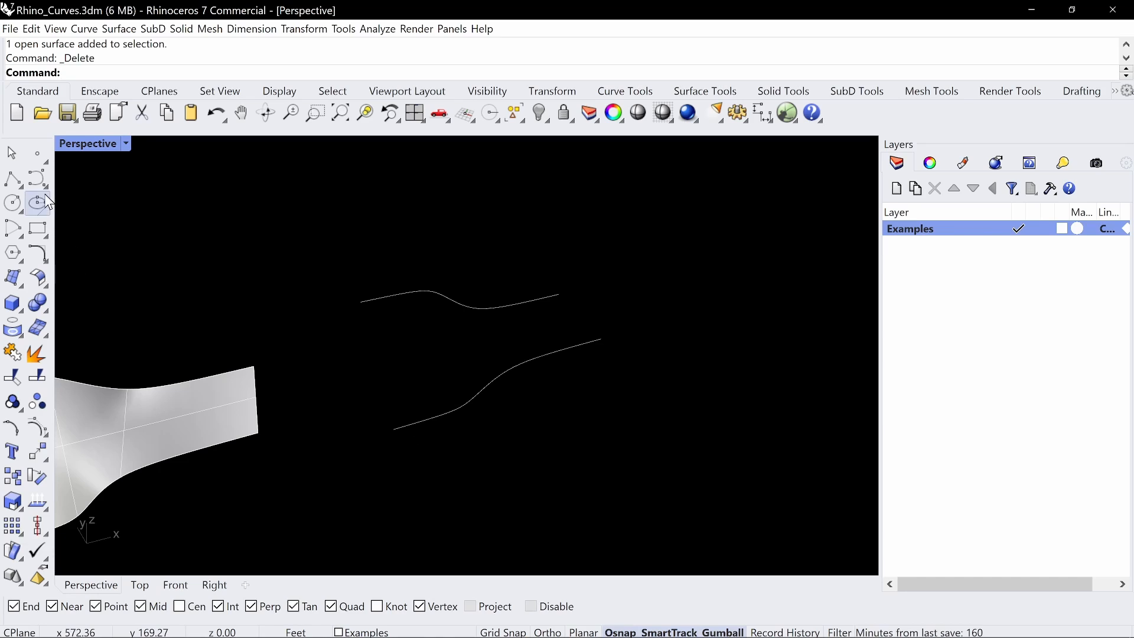
Join the closer pair of curve ends with a degree 3 control point curve and raise its middle into an arch
{"action": "left_click", "coordinate": [13, 178]}
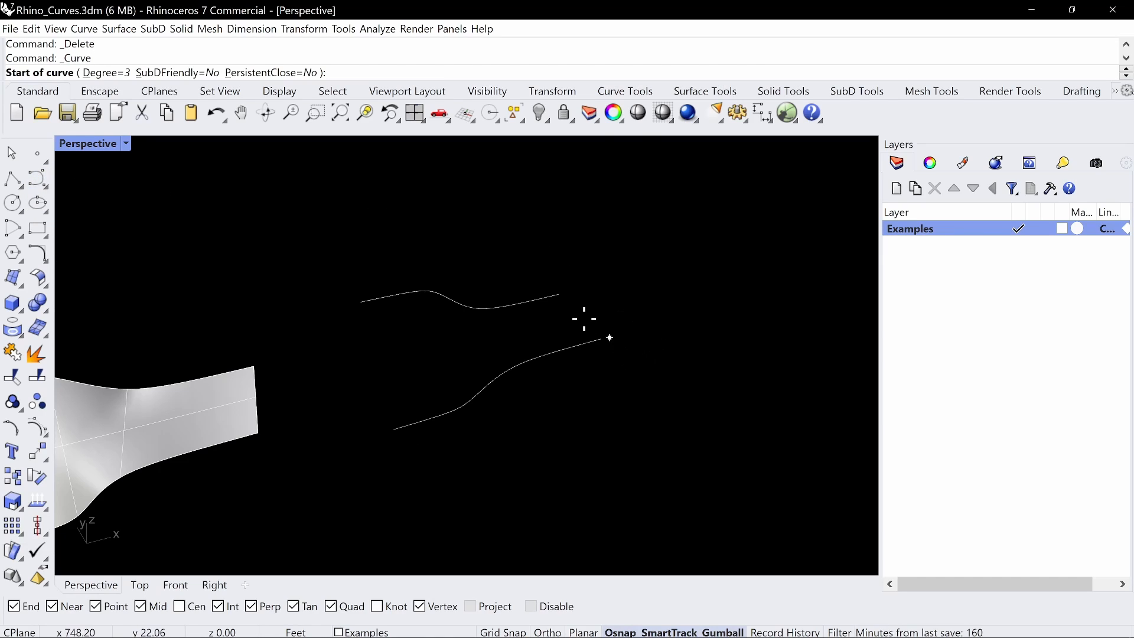
{"action": "left_click", "coordinate": [600, 338]}
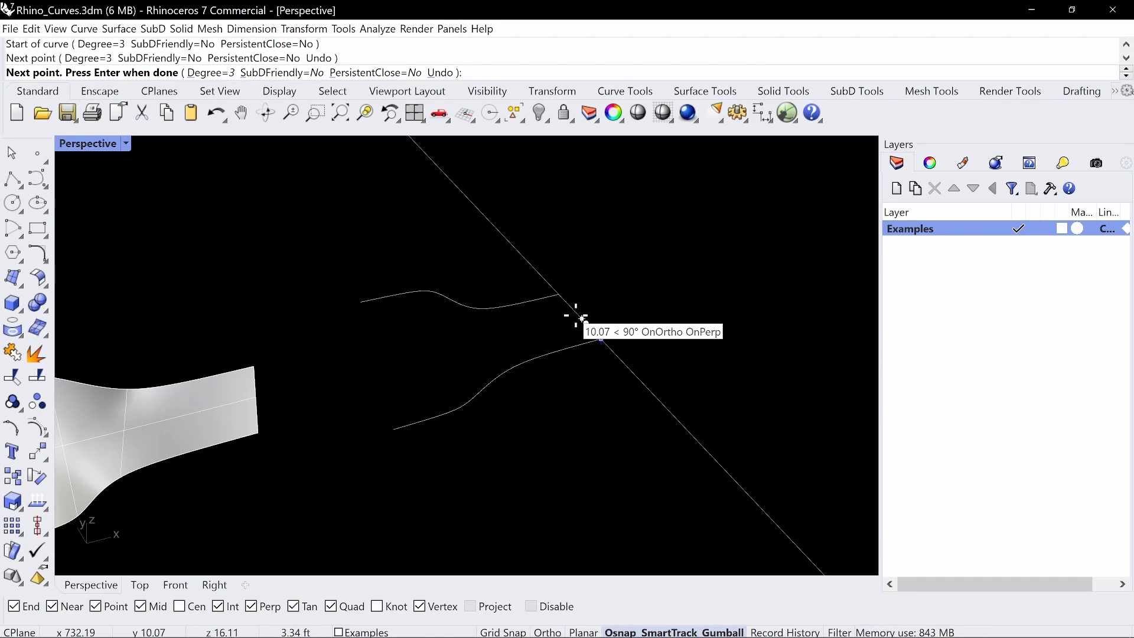
{"action": "left_click", "coordinate": [559, 294]}
{"action": "key", "text": "Return"}
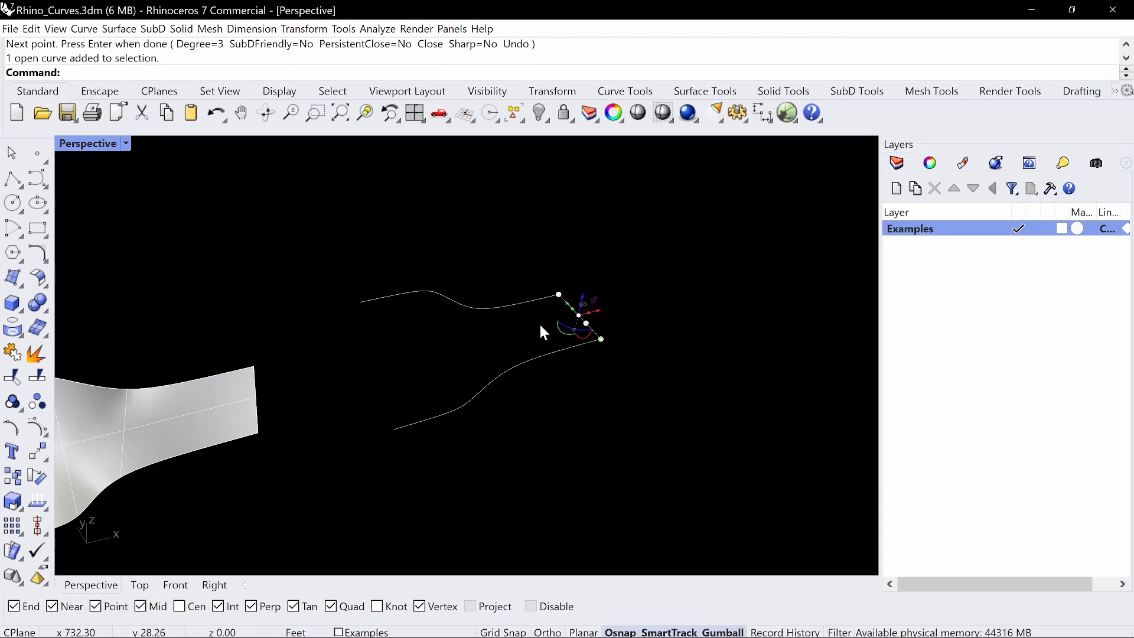
{"action": "left_click", "coordinate": [576, 317]}
{"action": "left_click_drag", "start_coordinate": [515, 330], "coordinate": [586, 282]}
{"action": "left_click", "coordinate": [128, 256]}
Join the remaining open pair of curve ends with a degree 3 control point curve through two intermediate points
{"action": "left_click", "coordinate": [36, 184]}
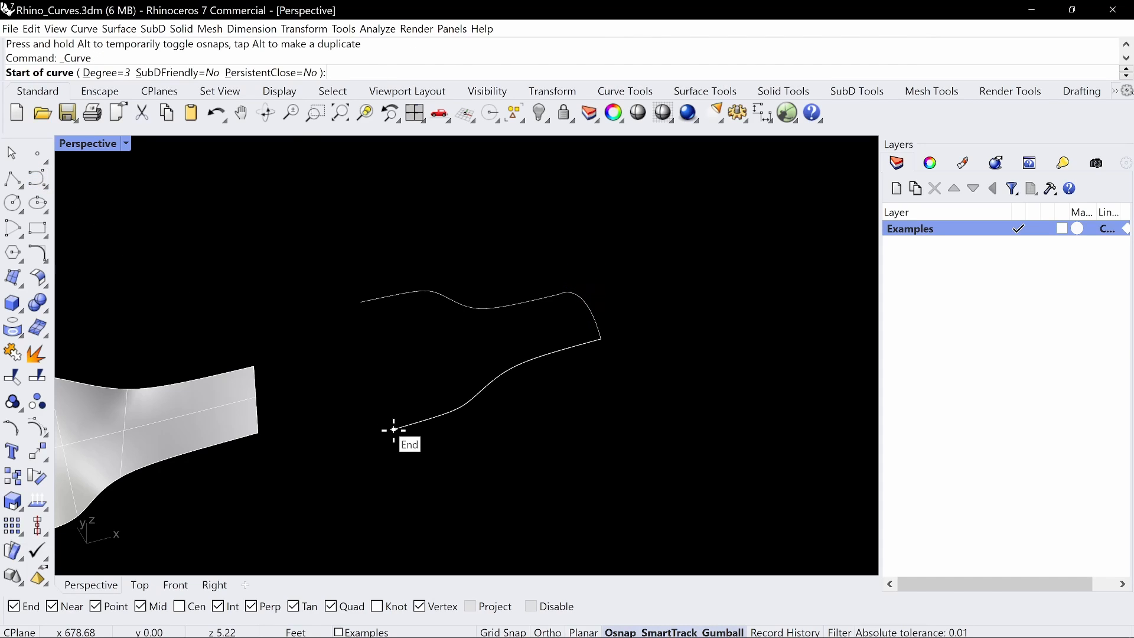
{"action": "left_click", "coordinate": [396, 431]}
{"action": "left_click", "coordinate": [378, 408]}
{"action": "left_click", "coordinate": [368, 394]}
{"action": "left_click", "coordinate": [374, 371]}
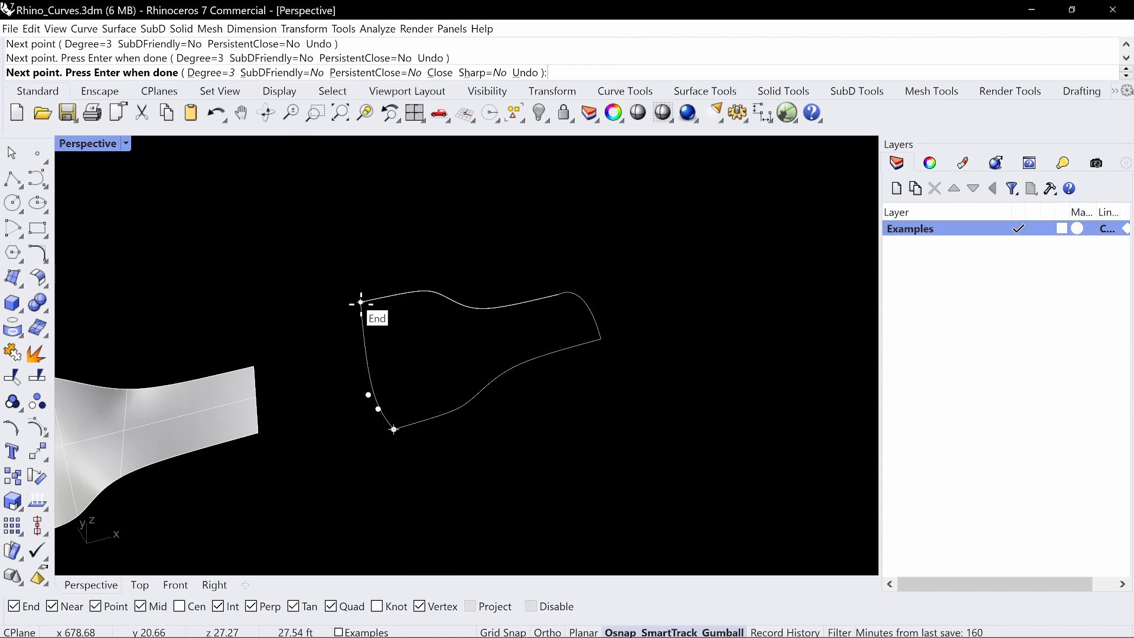
{"action": "left_click", "coordinate": [361, 302]}
{"action": "key", "text": "Return"}
Space out the new edge curve's two middle control points and try to raise the one nearer the lower curve
{"action": "left_click", "coordinate": [373, 391]}
{"action": "left_click_drag", "start_coordinate": [308, 433], "coordinate": [395, 371]}
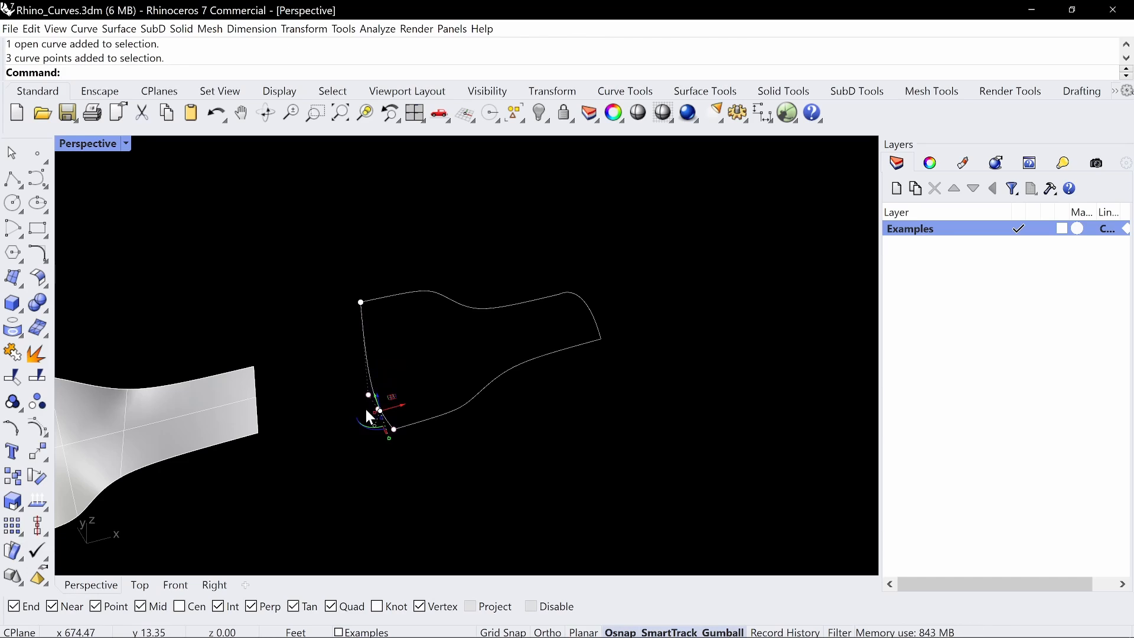
{"action": "left_click", "coordinate": [368, 395]}
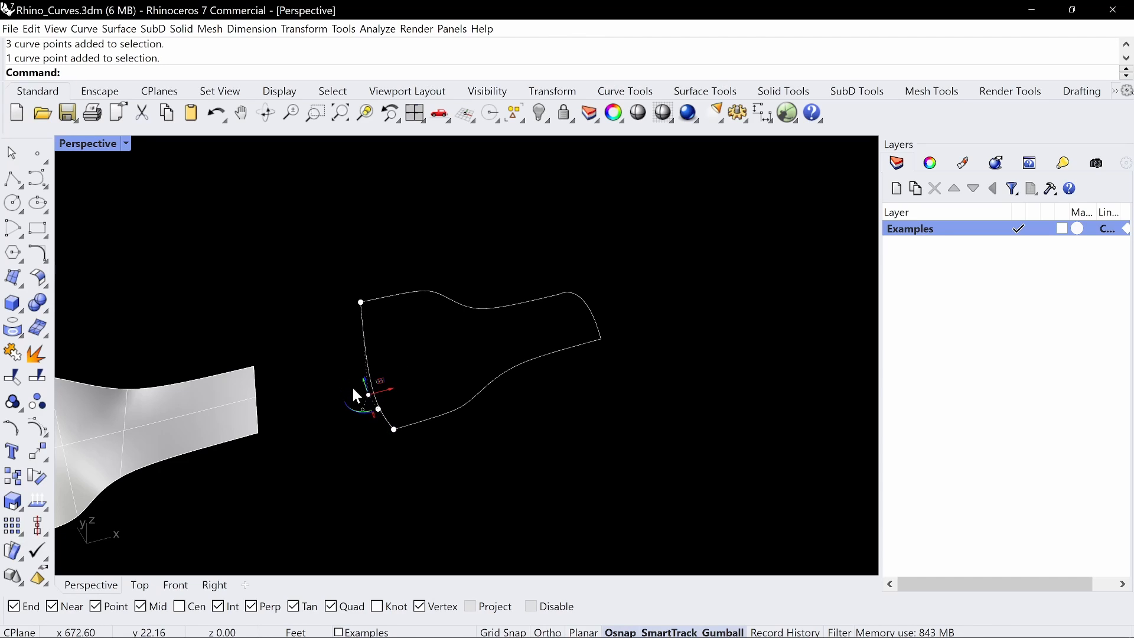
{"action": "left_click_drag", "start_coordinate": [361, 381], "coordinate": [353, 346]}
{"action": "right_click_drag", "start_coordinate": [375, 415], "coordinate": [436, 390]}
{"action": "left_click_drag", "start_coordinate": [357, 466], "coordinate": [425, 400]}
{"action": "left_click", "coordinate": [447, 466]}
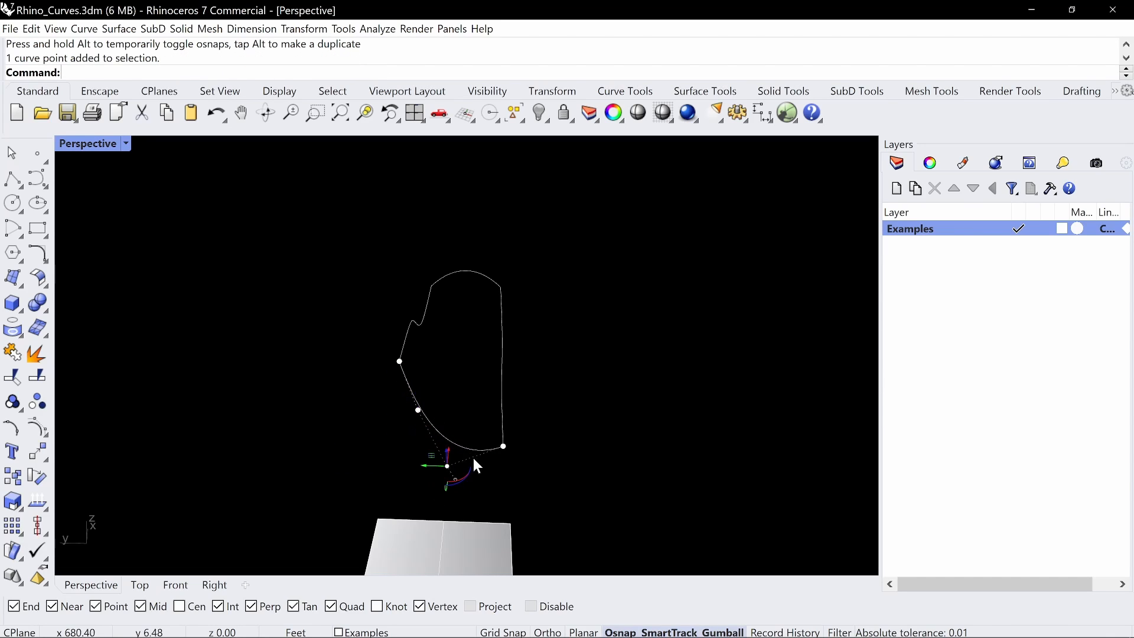
{"action": "left_click_drag", "start_coordinate": [450, 456], "coordinate": [466, 370]}
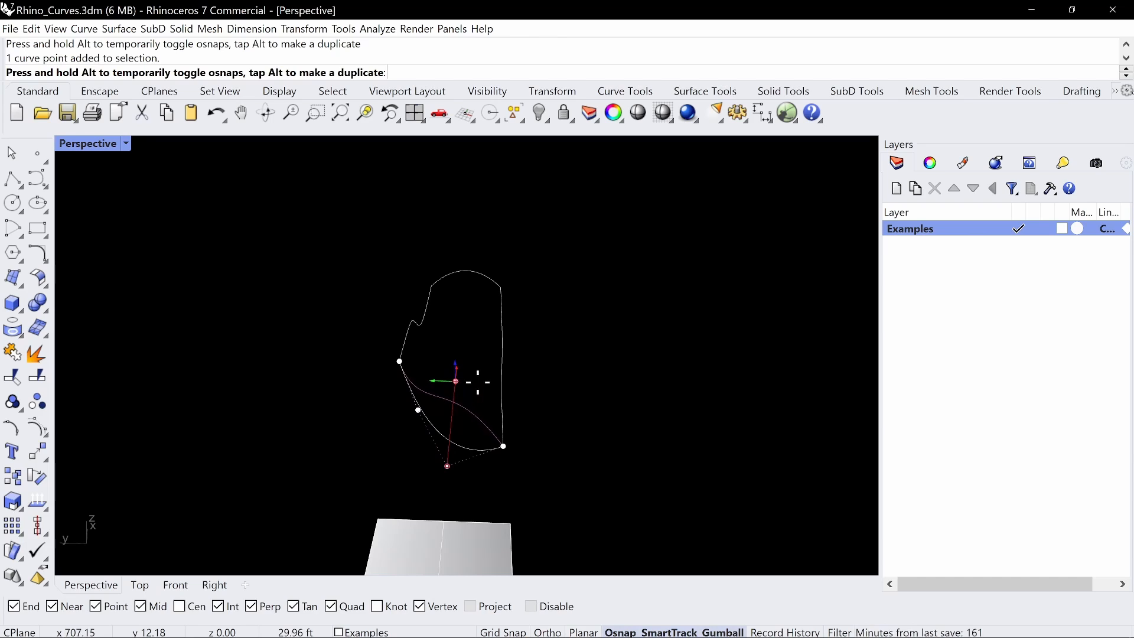
{"action": "key", "text": "Escape"}
Pull the edge curve's two middle control points back along the X axis toward the line between its ends
{"action": "right_click_drag", "start_coordinate": [663, 429], "coordinate": [573, 406]}
{"action": "left_click", "coordinate": [445, 382]}
{"action": "right_click_drag", "start_coordinate": [496, 340], "coordinate": [484, 370]}
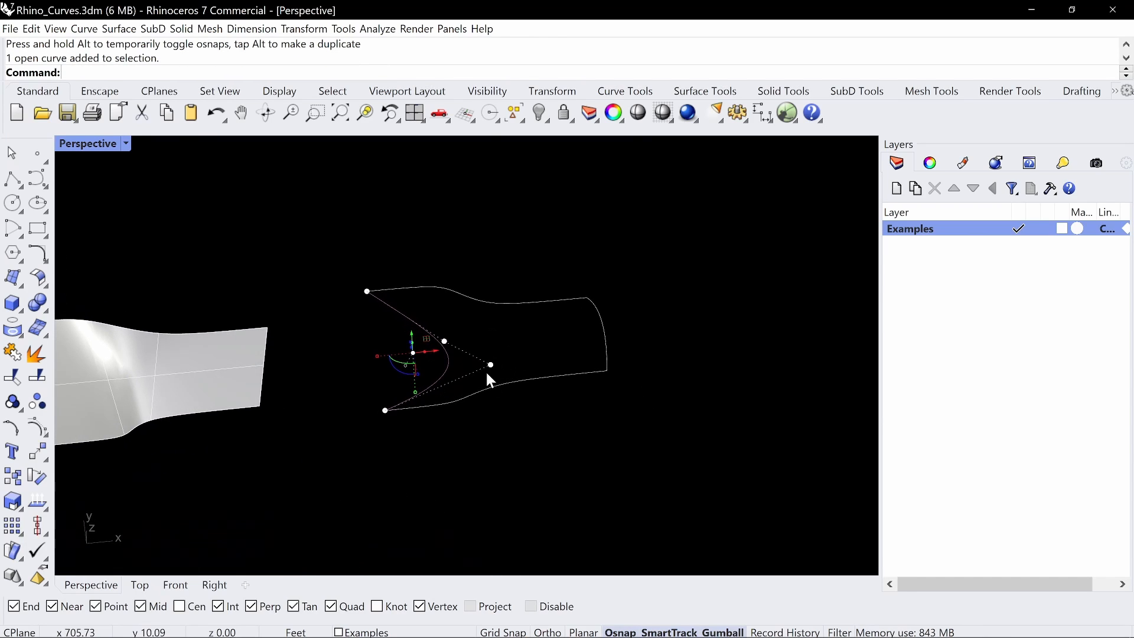
{"action": "left_click", "coordinate": [490, 365]}
{"action": "left_click_drag", "start_coordinate": [490, 365], "coordinate": [385, 410]}
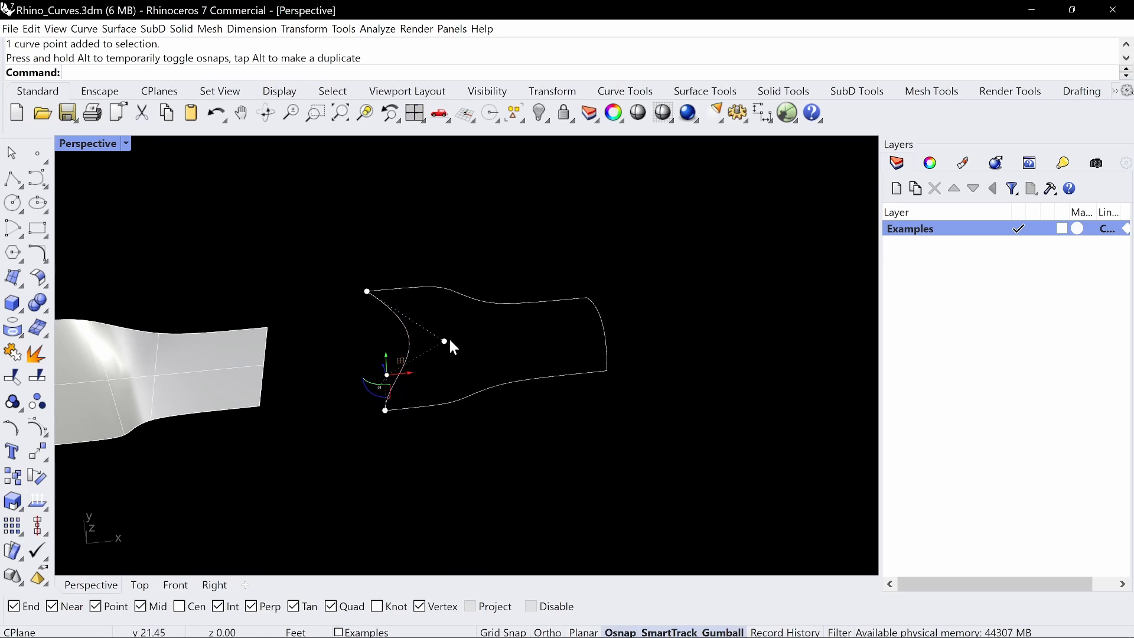
{"action": "left_click", "coordinate": [444, 342]}
{"action": "left_click_drag", "start_coordinate": [448, 341], "coordinate": [387, 373]}
Raise the edge curve's two middle control points vertically, one higher than the other, to shape an S-like profile
{"action": "right_click_drag", "start_coordinate": [451, 349], "coordinate": [503, 430]}
{"action": "left_click", "coordinate": [444, 456]}
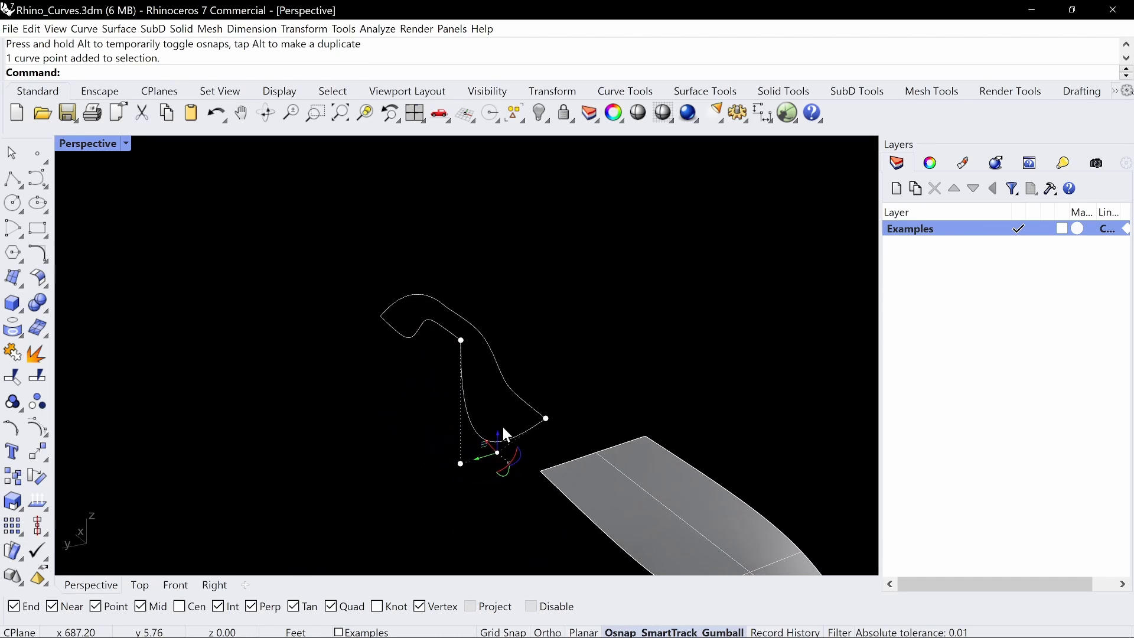
{"action": "left_click_drag", "start_coordinate": [497, 432], "coordinate": [515, 362]}
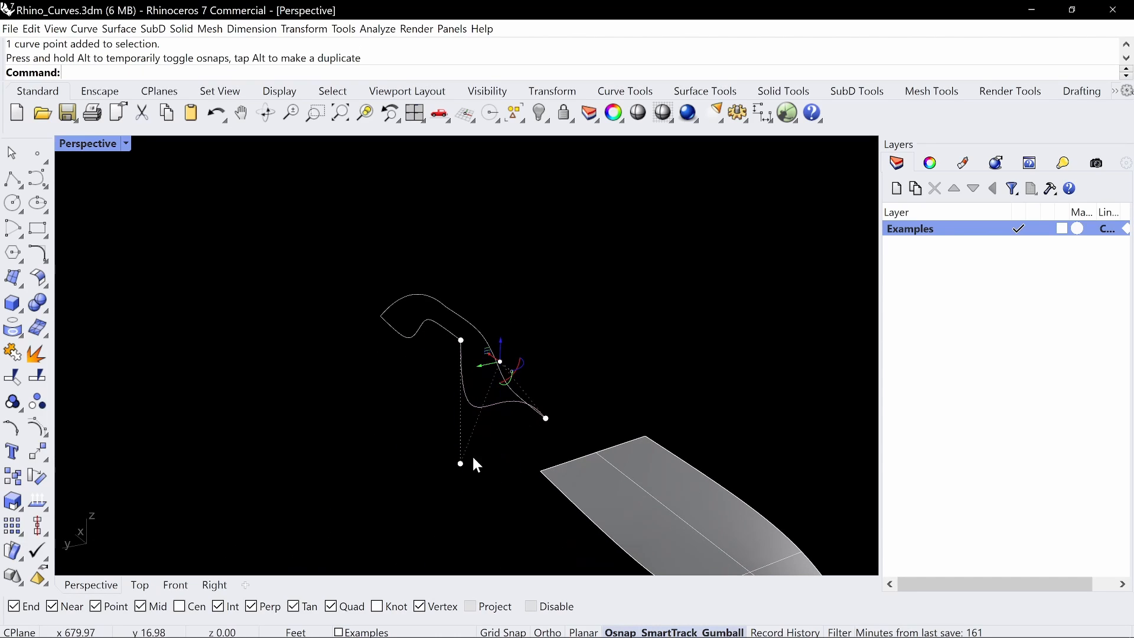
{"action": "left_click_drag", "start_coordinate": [477, 444], "coordinate": [468, 398]}
{"action": "right_click_drag", "start_coordinate": [560, 425], "coordinate": [538, 423]}
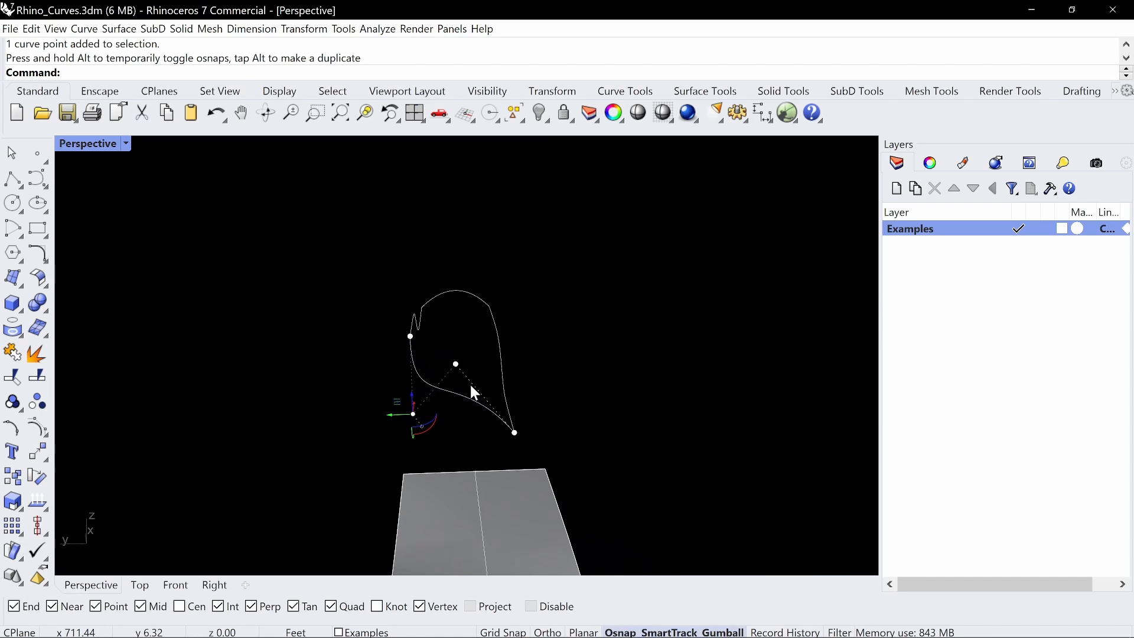
{"action": "mouse_move", "coordinate": [545, 357]}
{"action": "right_mouse_down"}
{"action": "mouse_move", "coordinate": [551, 382]}
{"action": "mouse_move", "coordinate": [443, 387]}
{"action": "mouse_move", "coordinate": [571, 394]}
{"action": "mouse_move", "coordinate": [534, 405]}
{"action": "right_mouse_up"}
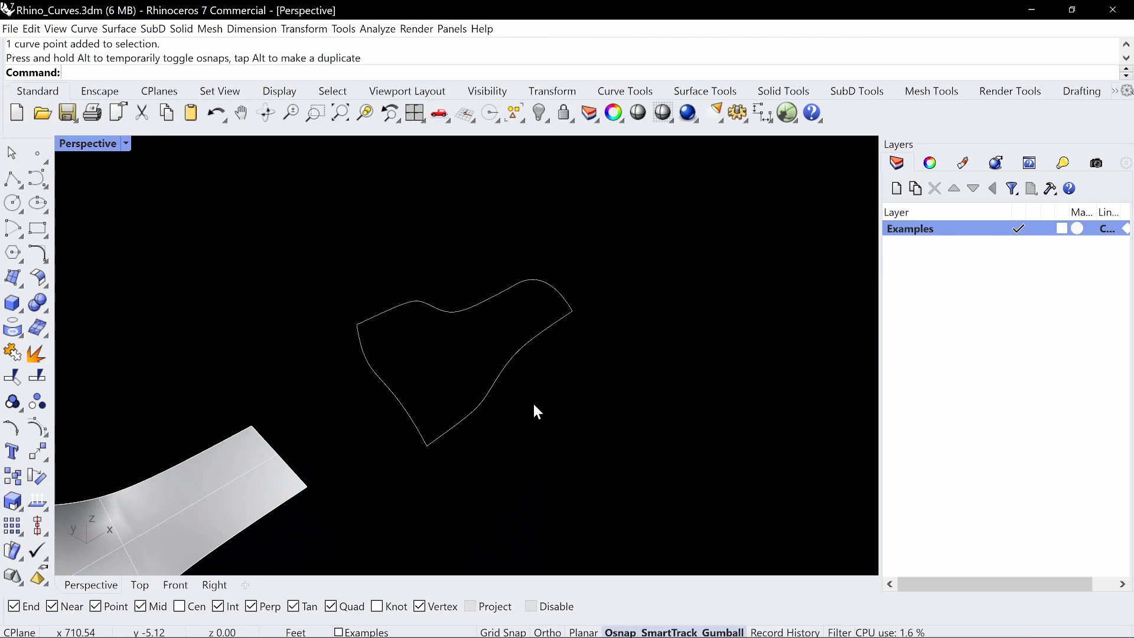
Run Sweep2 with the two long curves as rails and the two end curves as cross sections
{"action": "key", "text": "Return"}
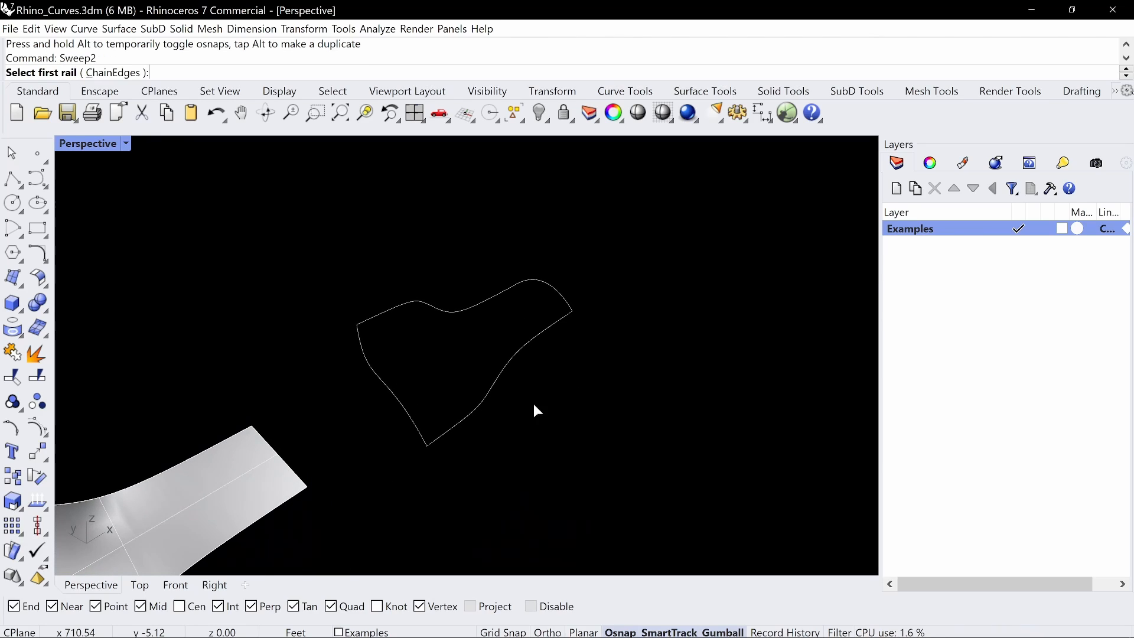
{"action": "left_click", "coordinate": [532, 331]}
{"action": "left_click", "coordinate": [411, 302]}
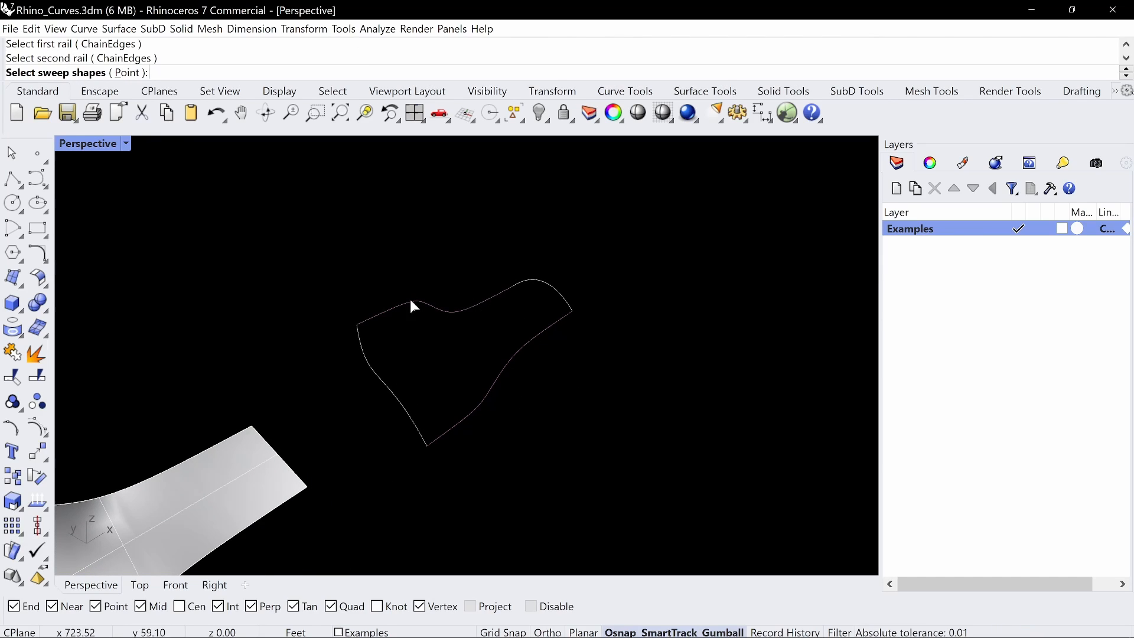
{"action": "left_click", "coordinate": [569, 297]}
{"action": "left_click", "coordinate": [398, 406]}
{"action": "key", "text": "Return"}
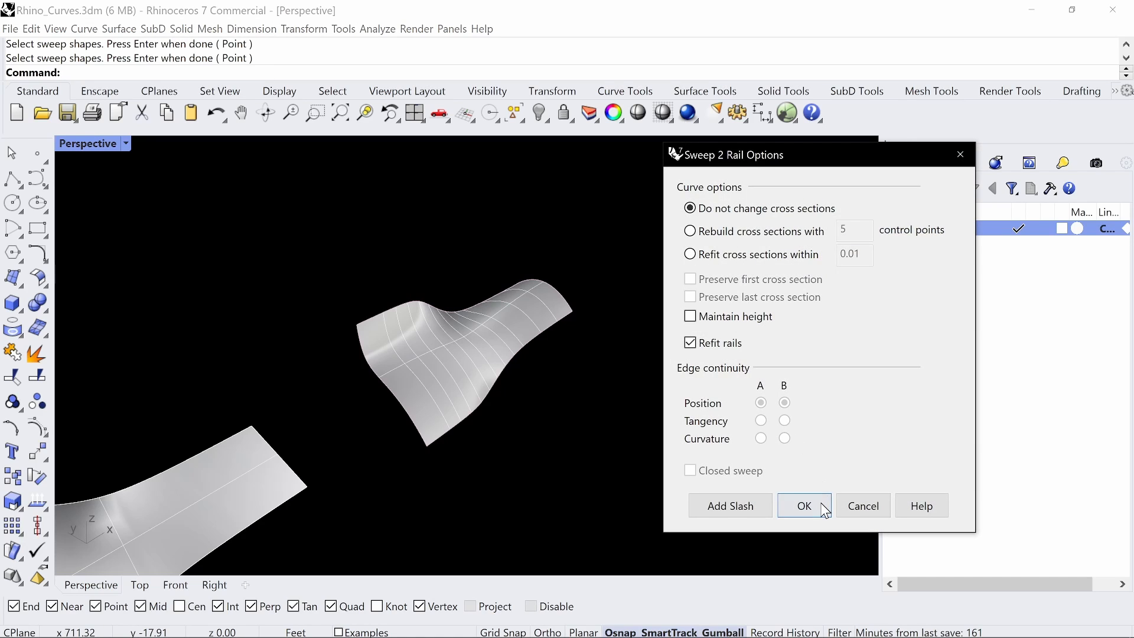
Compare the sweep with Refit rails off and on, and create it with Refit rails enabled and cross sections unchanged
{"action": "left_click", "coordinate": [720, 343]}
{"action": "right_click_drag", "start_coordinate": [473, 343], "coordinate": [434, 369]}
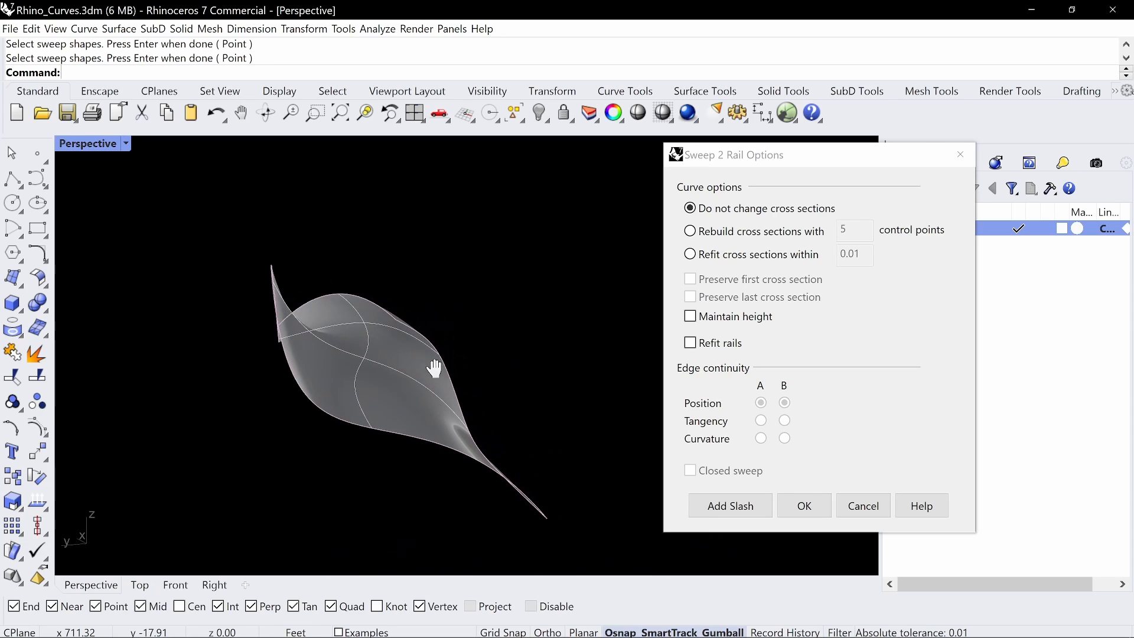
{"action": "left_click", "coordinate": [690, 343]}
{"action": "left_click", "coordinate": [690, 344]}
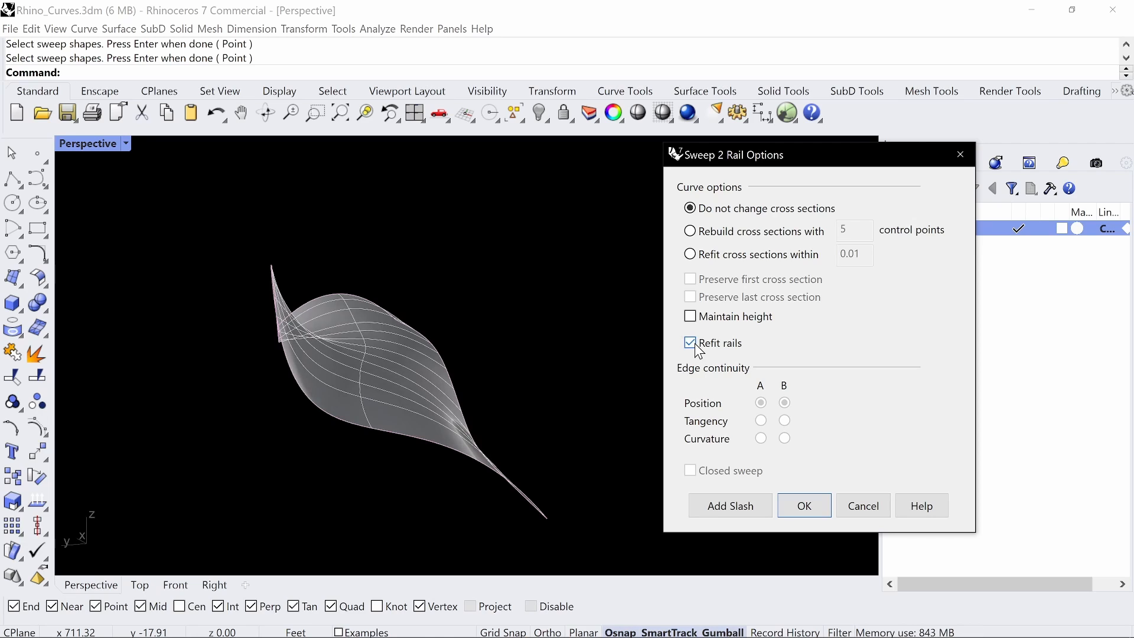
{"action": "left_click", "coordinate": [690, 343]}
{"action": "right_click_drag", "start_coordinate": [449, 387], "coordinate": [597, 285]}
{"action": "left_click", "coordinate": [803, 506]}
Copy the swept surface and its four boundary curves along the X axis and delete the surface from the copied set
{"action": "left_click_drag", "start_coordinate": [666, 239], "coordinate": [363, 434]}
{"action": "right_click_drag", "start_coordinate": [557, 438], "coordinate": [481, 461], "text": "shift"}
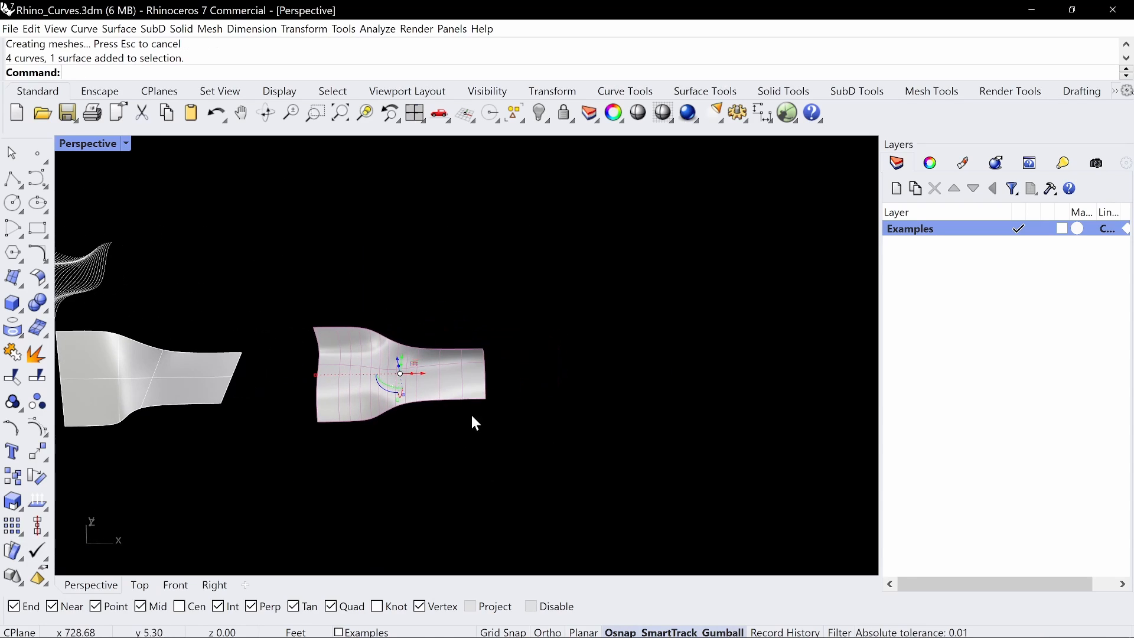
{"action": "left_click_drag", "start_coordinate": [426, 374], "coordinate": [756, 368], "text": "alt"}
{"action": "right_click_drag", "start_coordinate": [671, 456], "coordinate": [461, 475], "text": "shift"}
{"action": "key", "text": "Escape"}
{"action": "left_click", "coordinate": [544, 401]}
{"action": "key", "text": "Delete"}
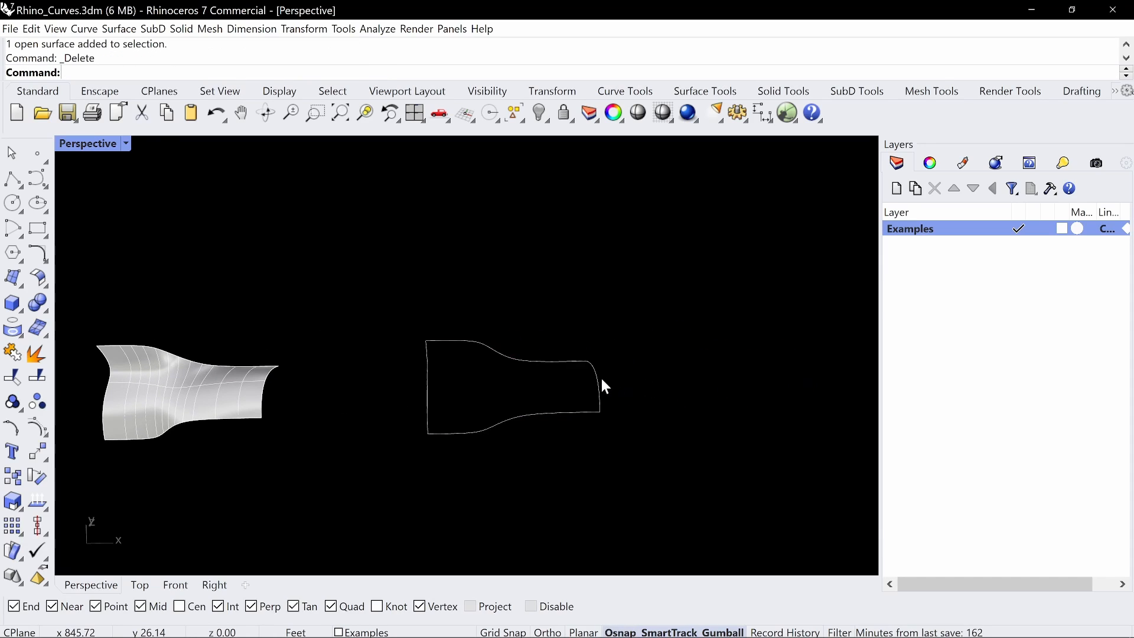
Run NetworkSrf on the four copied boundary curves
{"action": "left_click", "coordinate": [599, 379]}
{"action": "type", "text": "NME"}
{"action": "key", "text": "Escape"}
{"action": "type", "text": "N"}
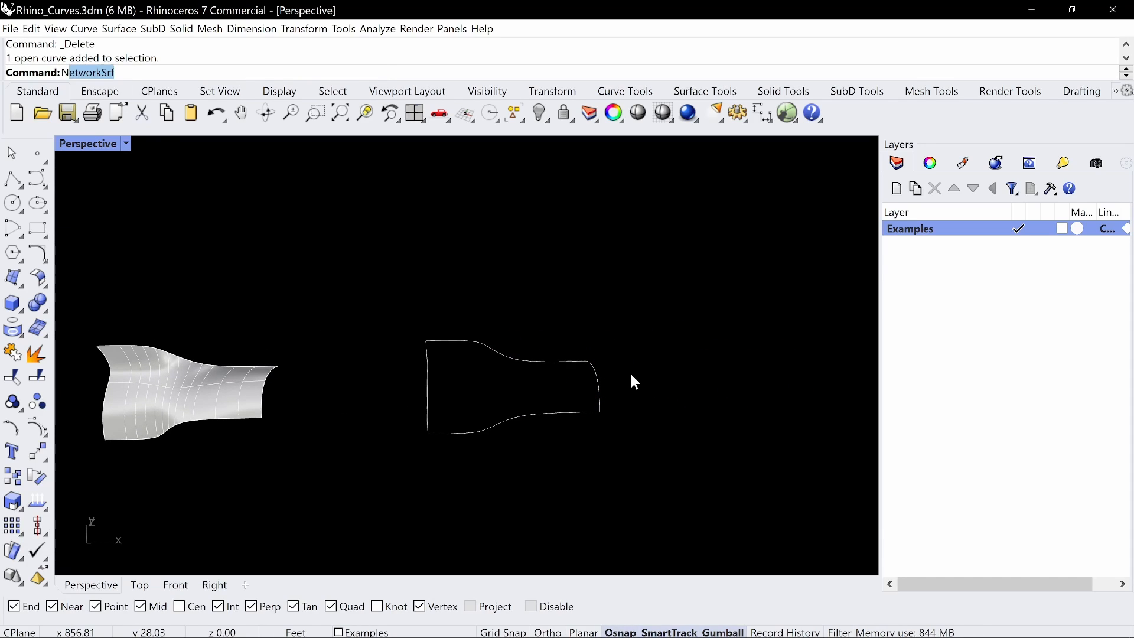
{"action": "type", "text": "etw"}
{"action": "key", "text": "Return"}
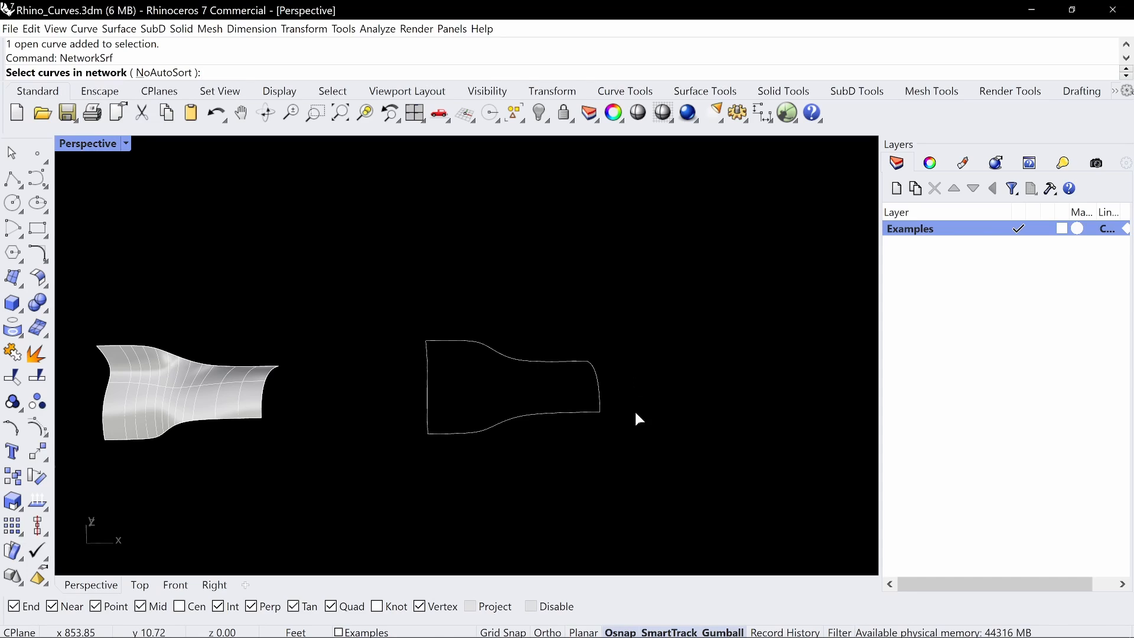
{"action": "right_click_drag", "start_coordinate": [635, 410], "coordinate": [576, 363]}
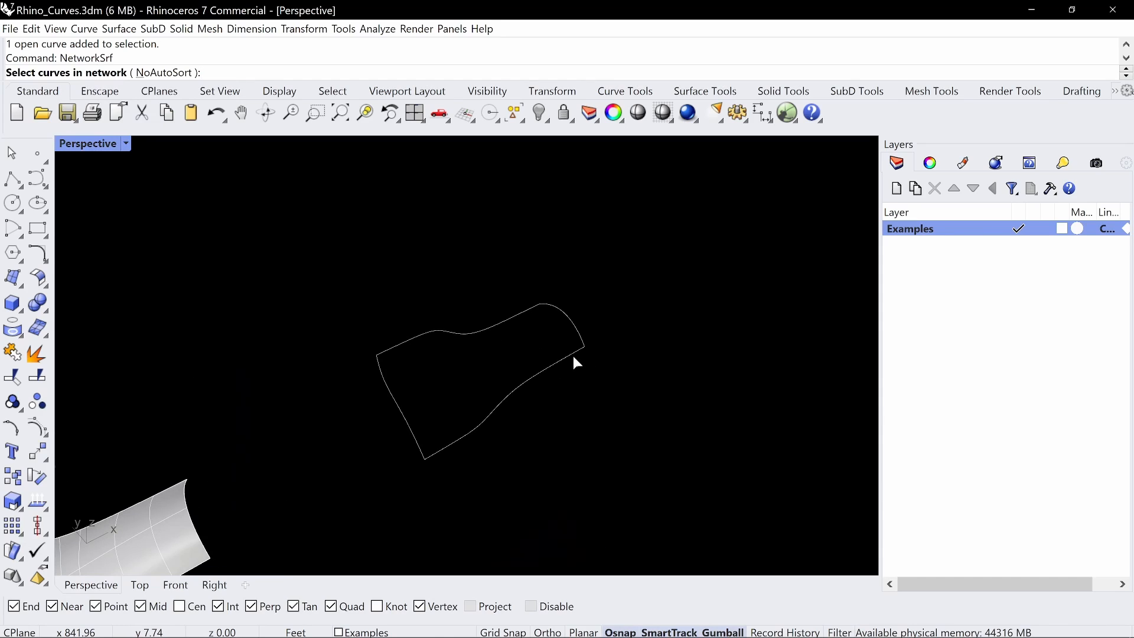
{"action": "left_click", "coordinate": [573, 356]}
{"action": "left_click", "coordinate": [582, 331]}
{"action": "left_click", "coordinate": [514, 320]}
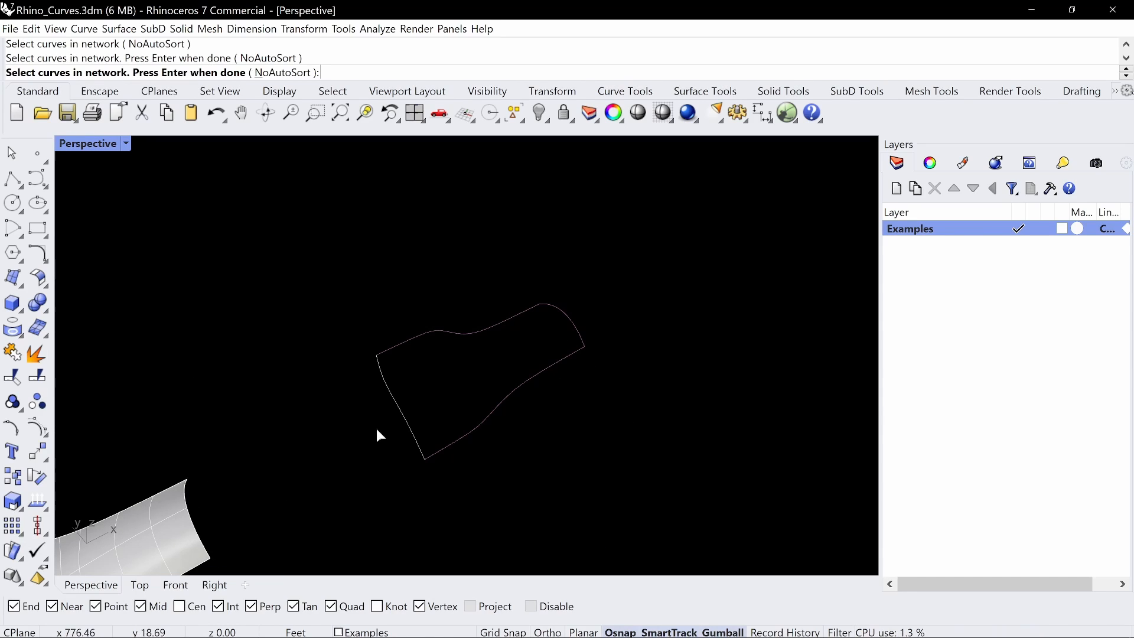
{"action": "left_click", "coordinate": [411, 423]}
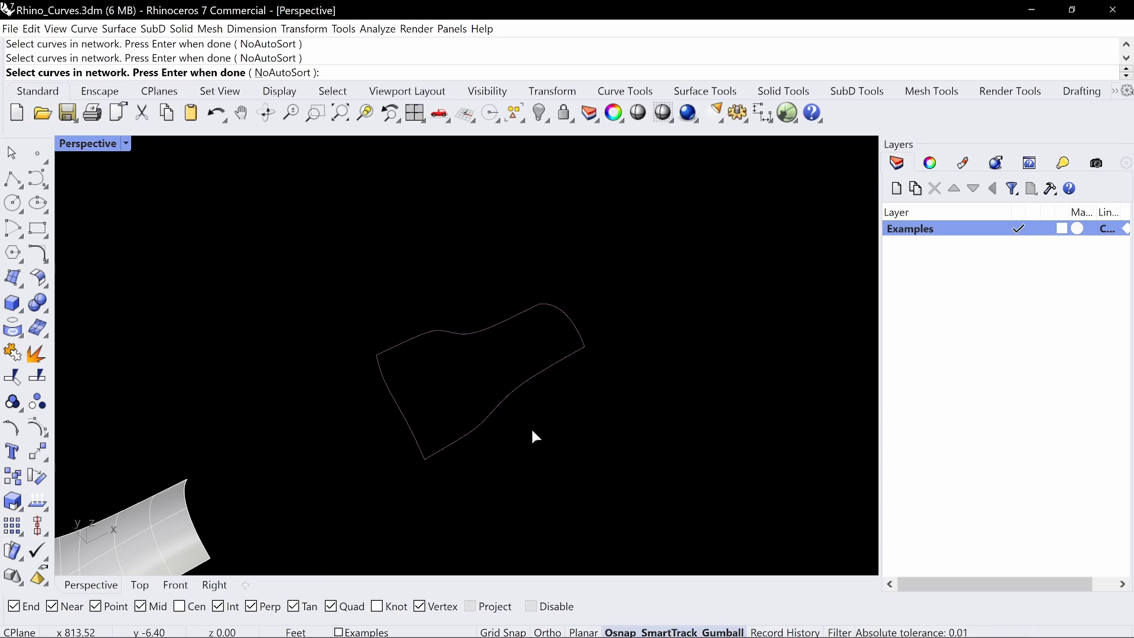
{"action": "key", "text": "Return"}
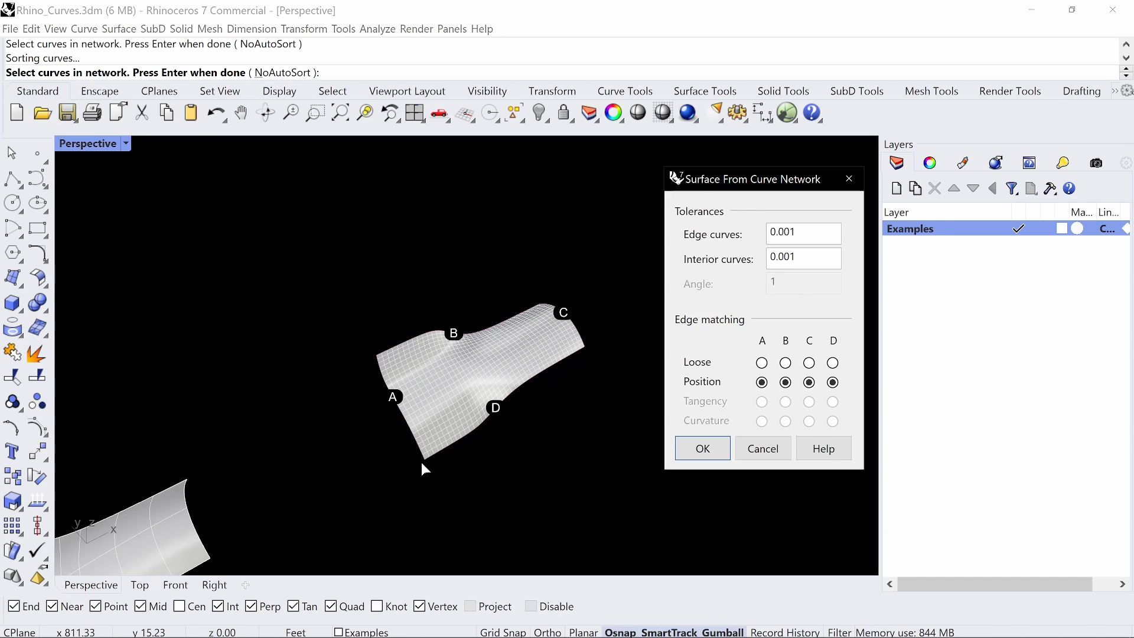
Set the network surface's Edge curves tolerance to 0.1 and inspect the coarser preview from several angles
{"action": "scroll", "coordinate": [480, 379], "scroll_direction": "up", "scroll_amount": 4}
{"action": "right_click_drag", "start_coordinate": [481, 379], "coordinate": [394, 318]}
{"action": "scroll", "coordinate": [392, 405], "scroll_direction": "up", "scroll_amount": 5}
{"action": "right_click_drag", "start_coordinate": [392, 405], "coordinate": [375, 380]}
{"action": "left_click_drag", "start_coordinate": [788, 232], "coordinate": [778, 232]}
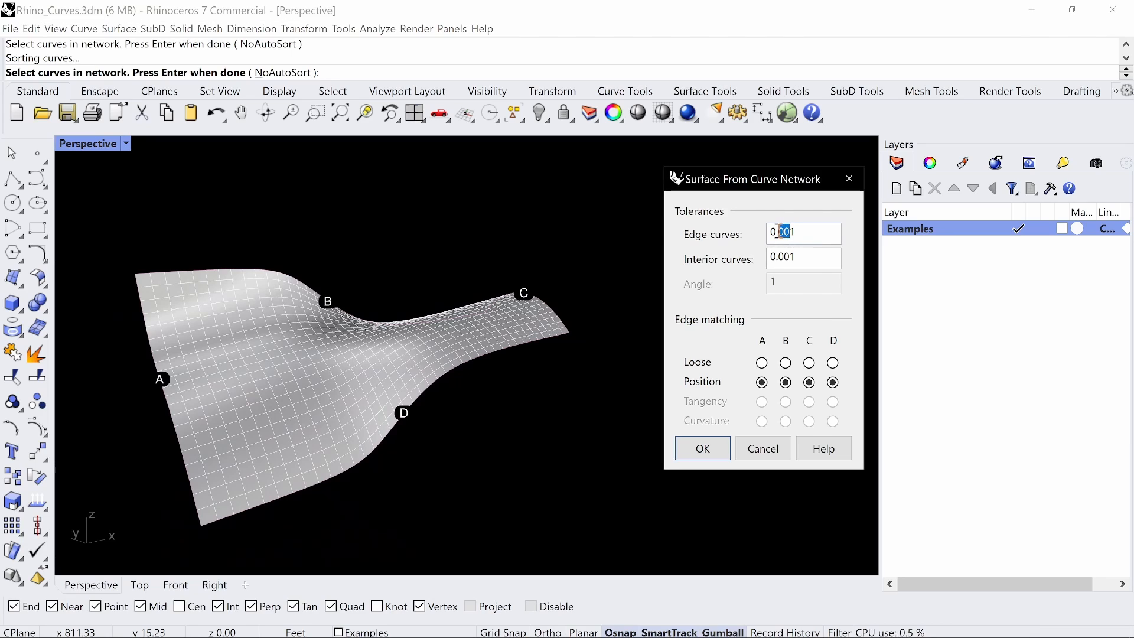
{"action": "left_click", "coordinate": [819, 259]}
{"action": "right_click_drag", "start_coordinate": [345, 347], "coordinate": [381, 410]}
{"action": "scroll", "coordinate": [409, 355], "scroll_direction": "down", "scroll_amount": 4}
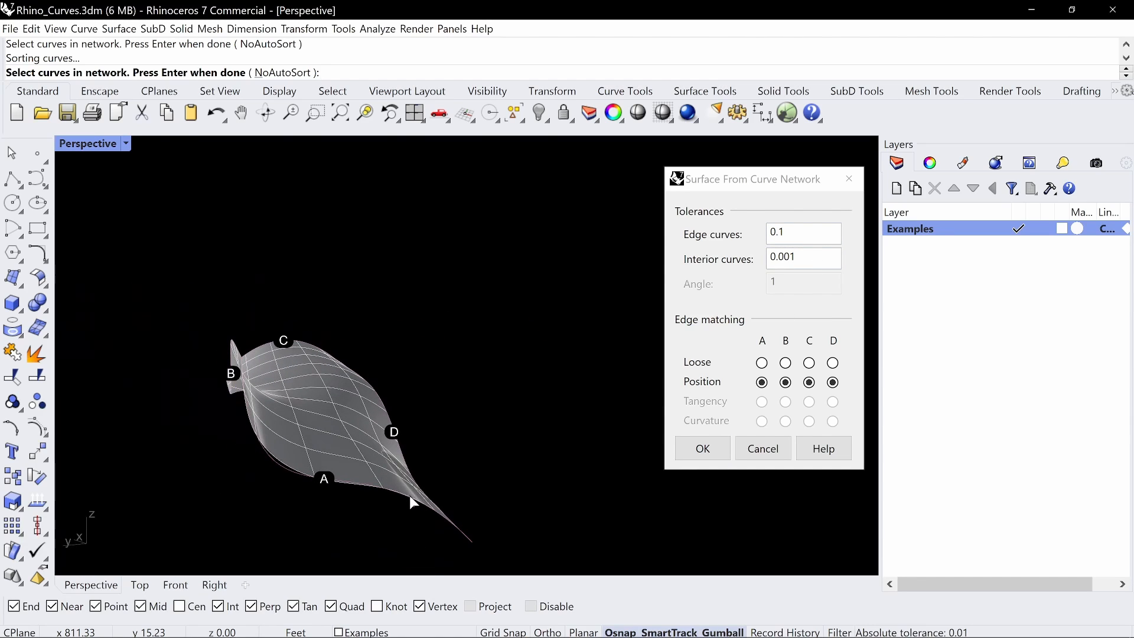
{"action": "right_click_drag", "start_coordinate": [409, 495], "coordinate": [290, 513]}
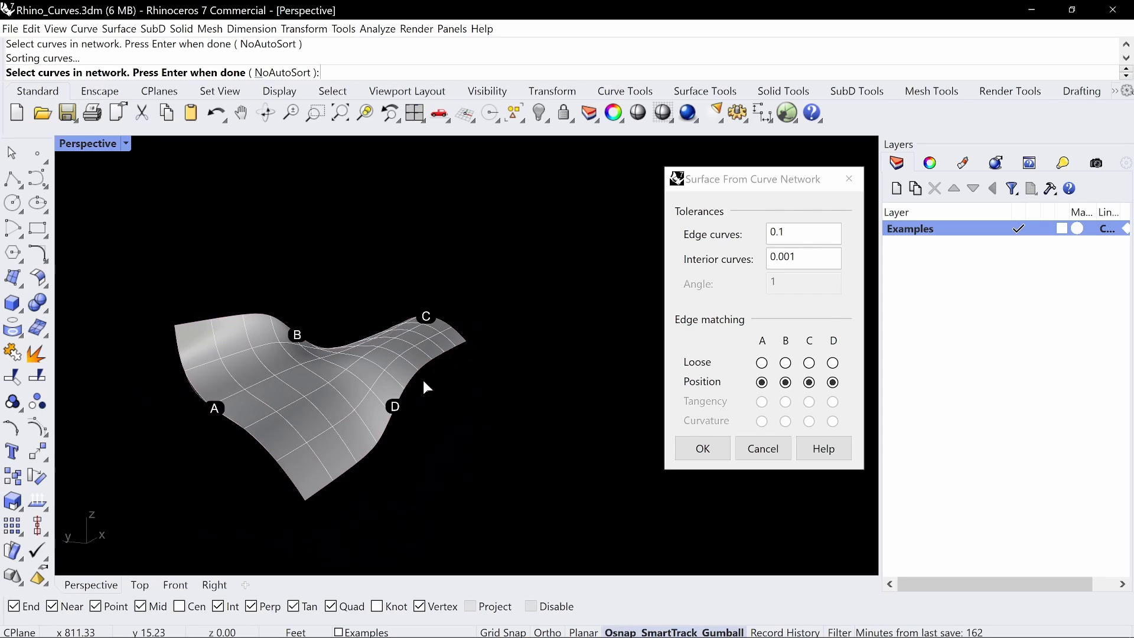
{"action": "right_click_drag", "start_coordinate": [394, 356], "coordinate": [355, 389]}
Set the Edge curves tolerance to 0.001 and create the network surface with Position matching on all four edges
{"action": "left_click", "coordinate": [792, 237]}
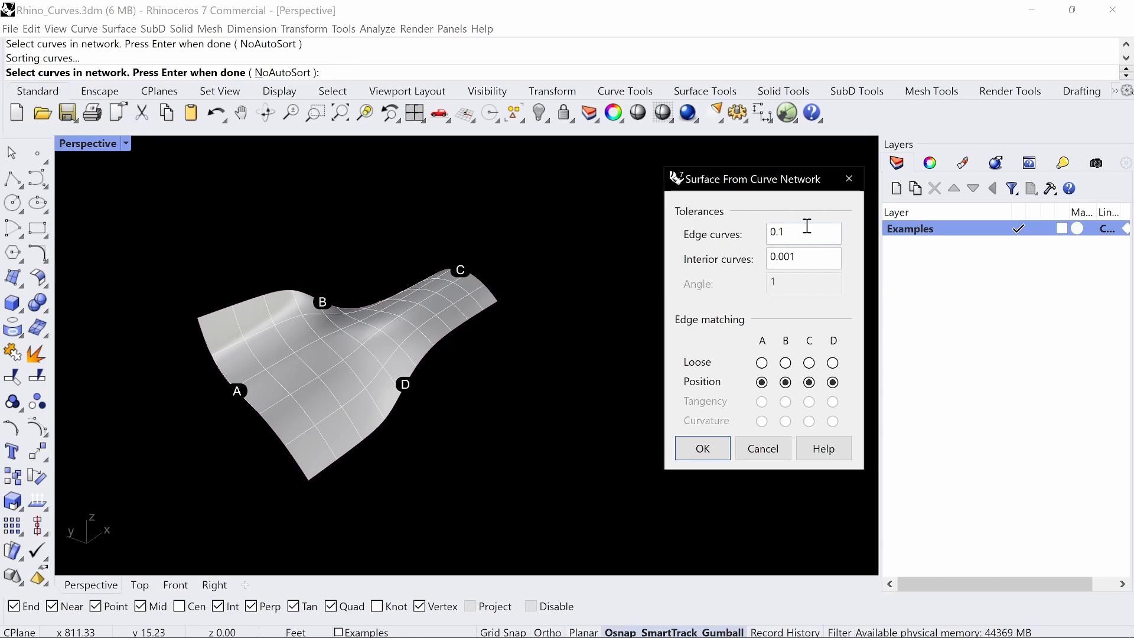
{"action": "key", "text": "Left"}
{"action": "type", "text": "00"}
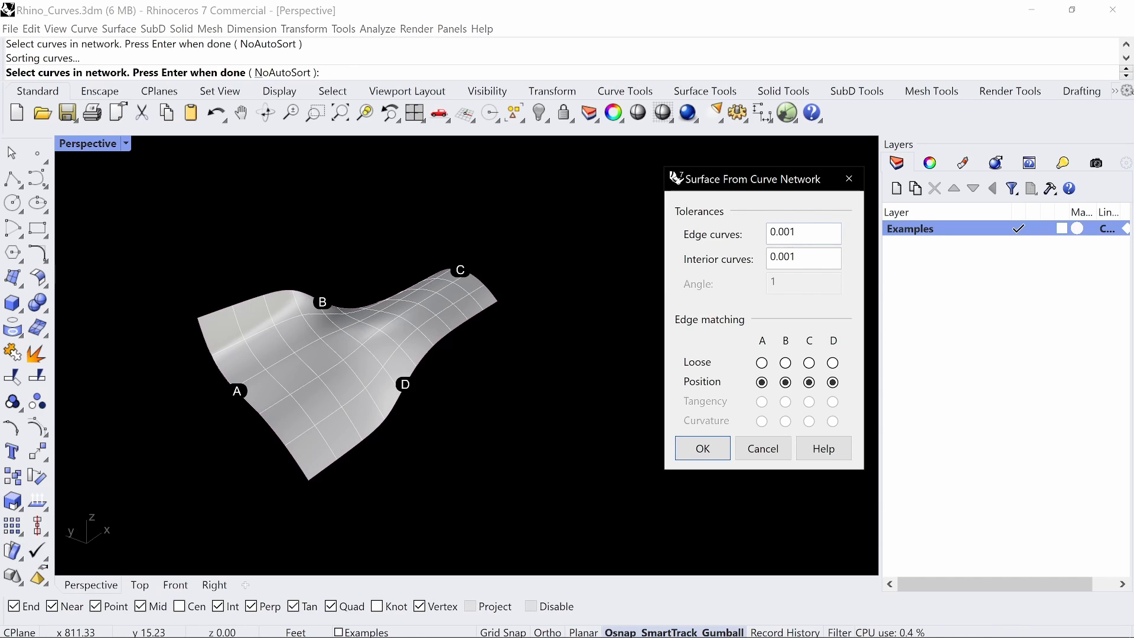
{"action": "left_click", "coordinate": [792, 256]}
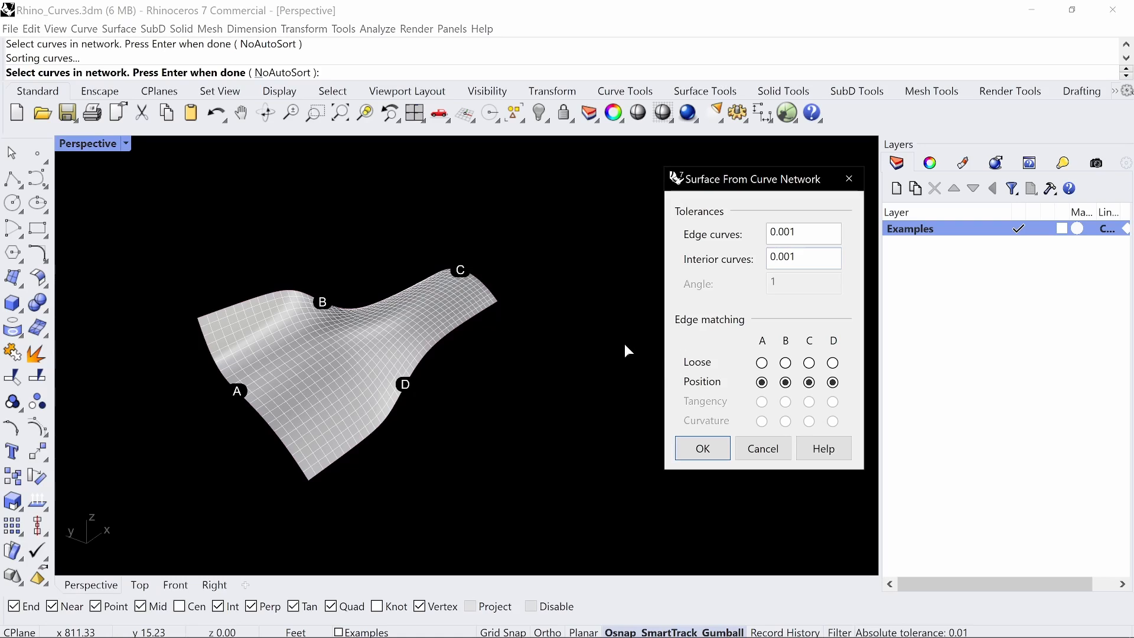
{"action": "scroll", "coordinate": [408, 319], "scroll_direction": "up", "scroll_amount": 4}
{"action": "right_click_drag", "start_coordinate": [449, 289], "coordinate": [505, 286]}
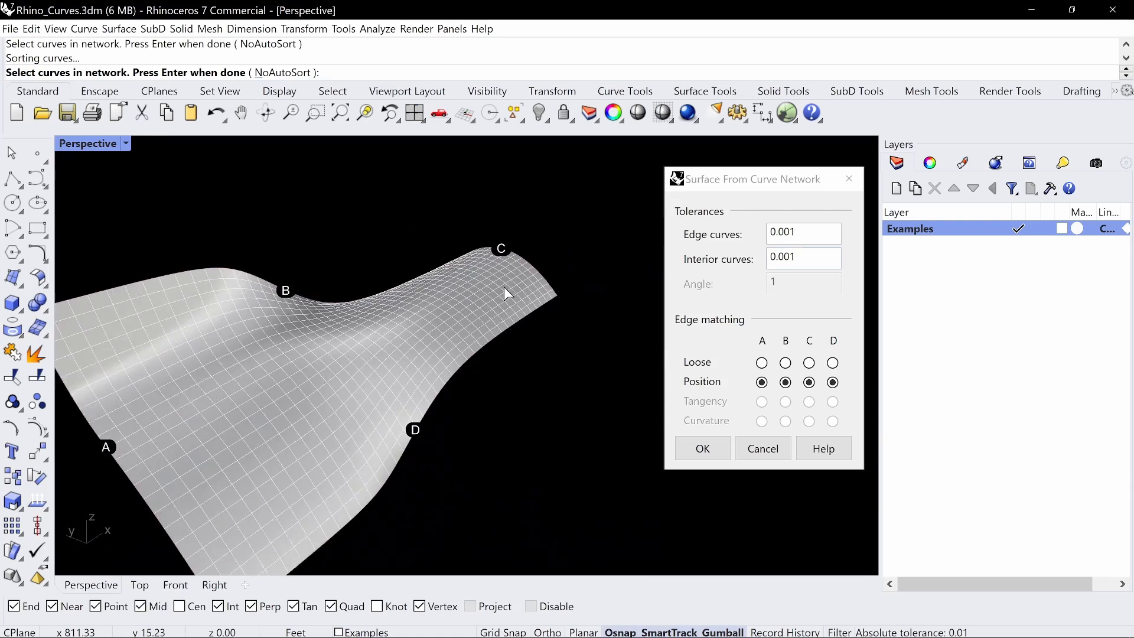
{"action": "left_click", "coordinate": [711, 454]}
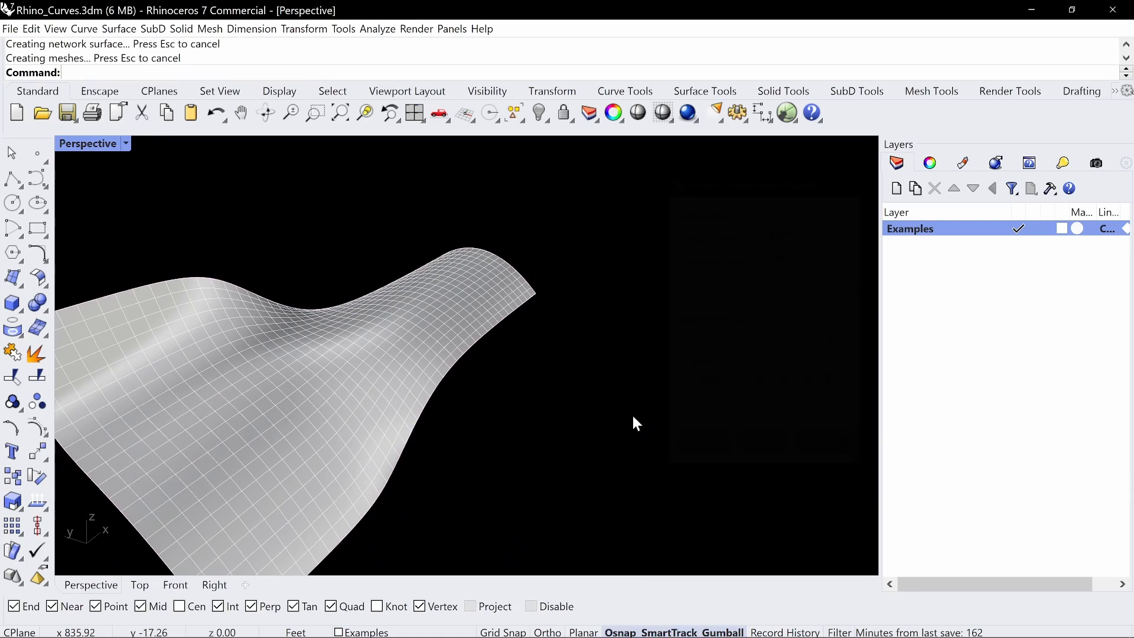
Mirror the swept surface across its narrow end edge, keeping the original, and undo the accidental drag of the surface
{"action": "right_click_drag", "start_coordinate": [632, 413], "coordinate": [587, 360]}
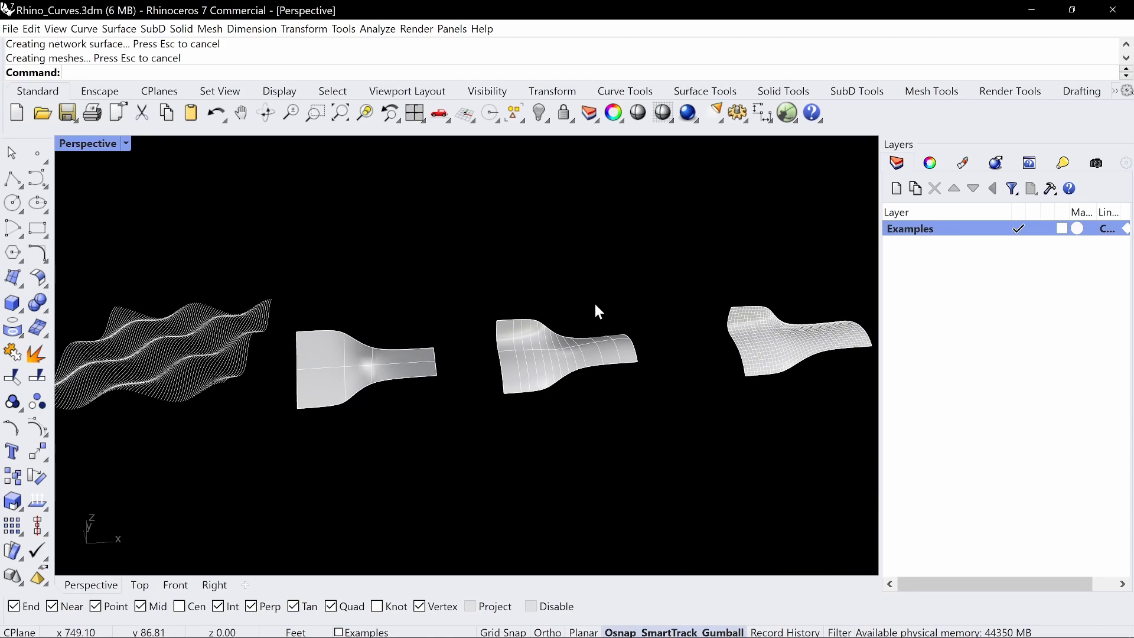
{"action": "right_click_drag", "start_coordinate": [605, 314], "coordinate": [674, 373]}
{"action": "left_click", "coordinate": [650, 389]}
{"action": "type", "text": "Mirror"}
{"action": "key", "text": "Return"}
{"action": "scroll", "coordinate": [668, 420], "scroll_direction": "up", "scroll_amount": 4}
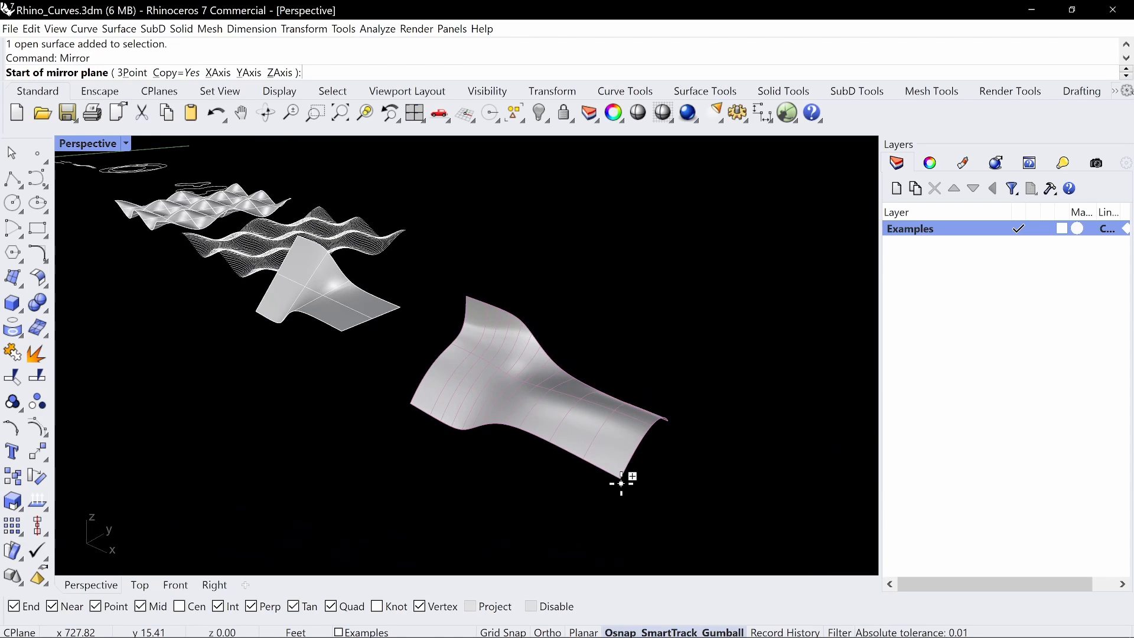
{"action": "left_click", "coordinate": [622, 476]}
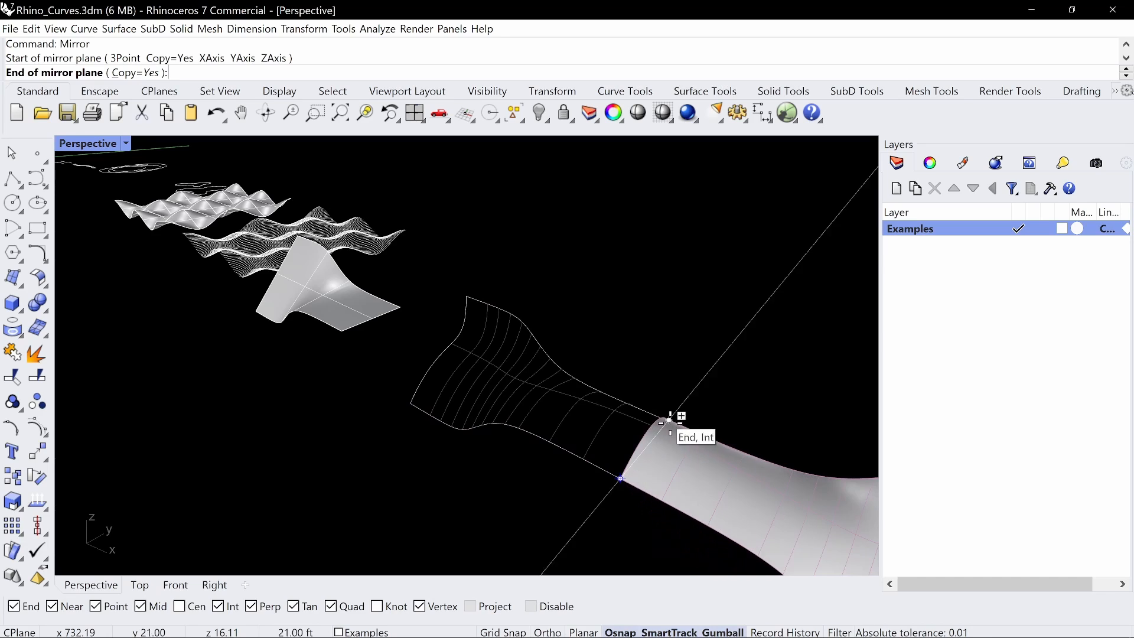
{"action": "left_click", "coordinate": [677, 425]}
{"action": "scroll", "coordinate": [681, 420], "scroll_direction": "down", "scroll_amount": 4}
{"action": "right_click_drag", "start_coordinate": [681, 420], "coordinate": [716, 412]}
{"action": "scroll", "coordinate": [660, 354], "scroll_direction": "up", "scroll_amount": 5}
{"action": "right_click_drag", "start_coordinate": [657, 353], "coordinate": [593, 367], "text": "shift"}
{"action": "left_click_drag", "start_coordinate": [308, 392], "coordinate": [312, 391]}
{"action": "key", "text": "ctrl+z"}
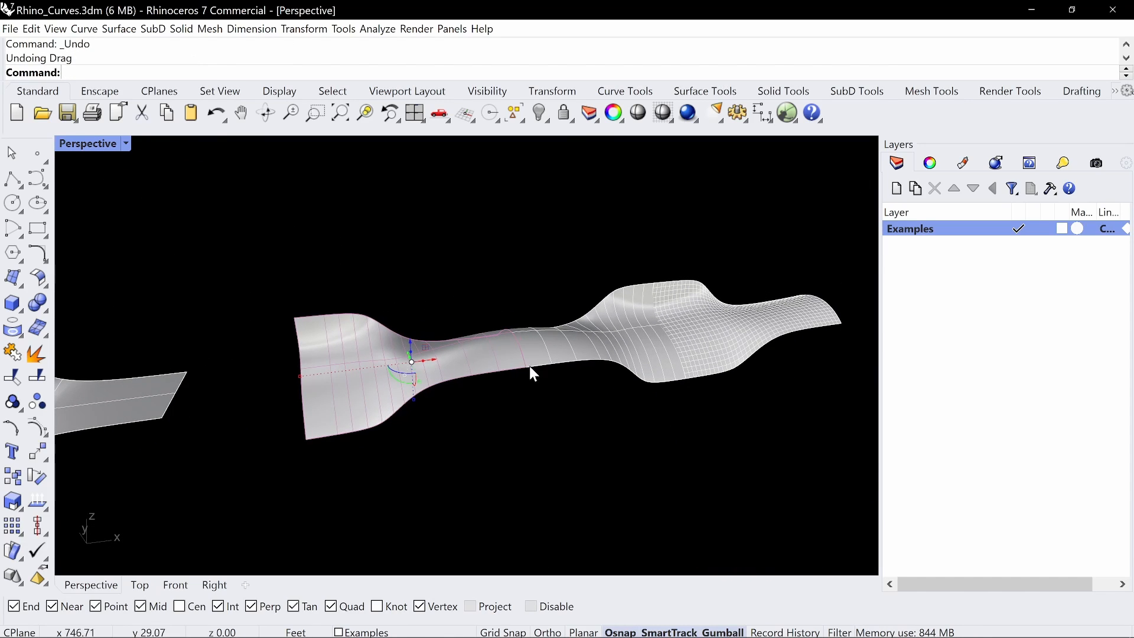
Mirror both swept surfaces together across the line joining the outer corners of their low long side, keeping the originals
{"action": "left_click", "coordinate": [552, 356], "text": "shift"}
{"action": "type", "text": "Mirror"}
{"action": "key", "text": "Return"}
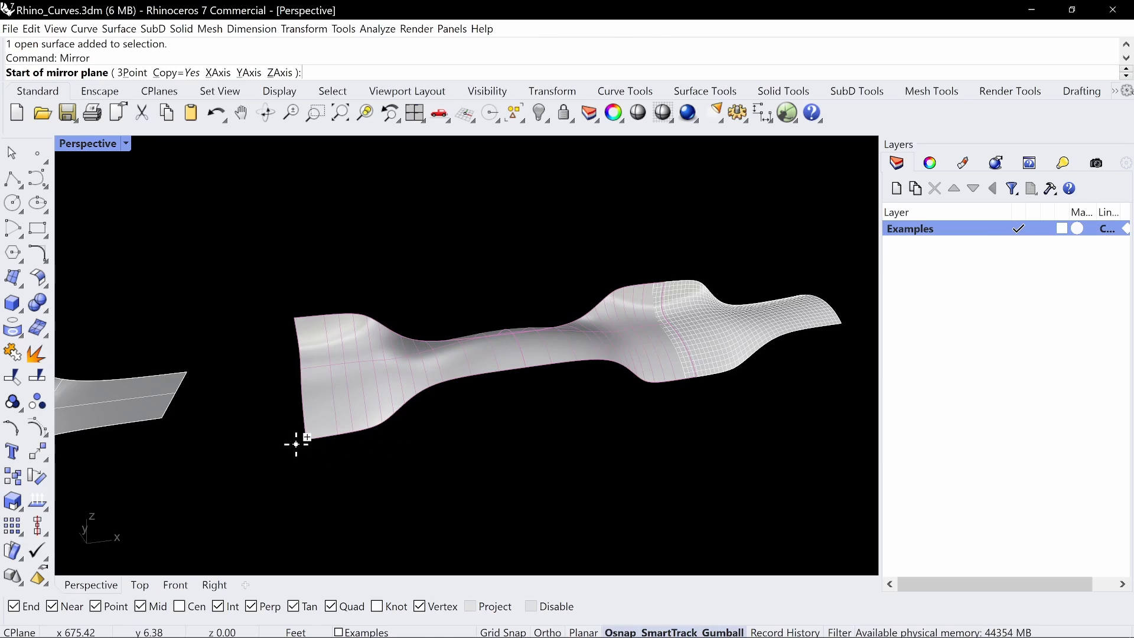
{"action": "left_click", "coordinate": [307, 439]}
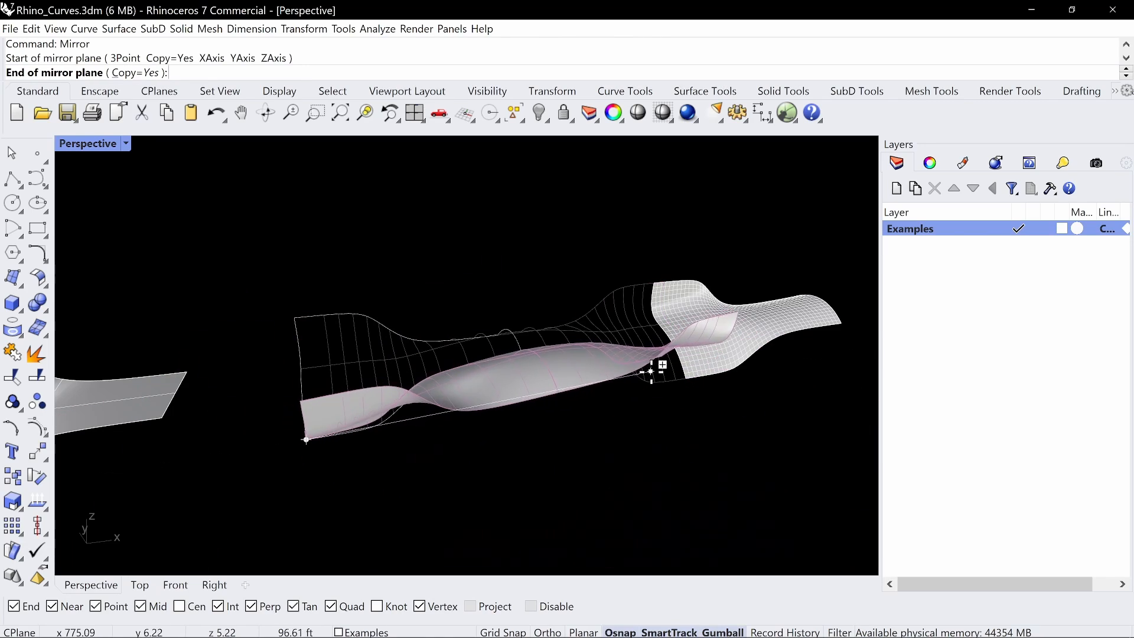
{"action": "left_click", "coordinate": [677, 379]}
{"action": "right_click_drag", "start_coordinate": [676, 381], "coordinate": [373, 336]}
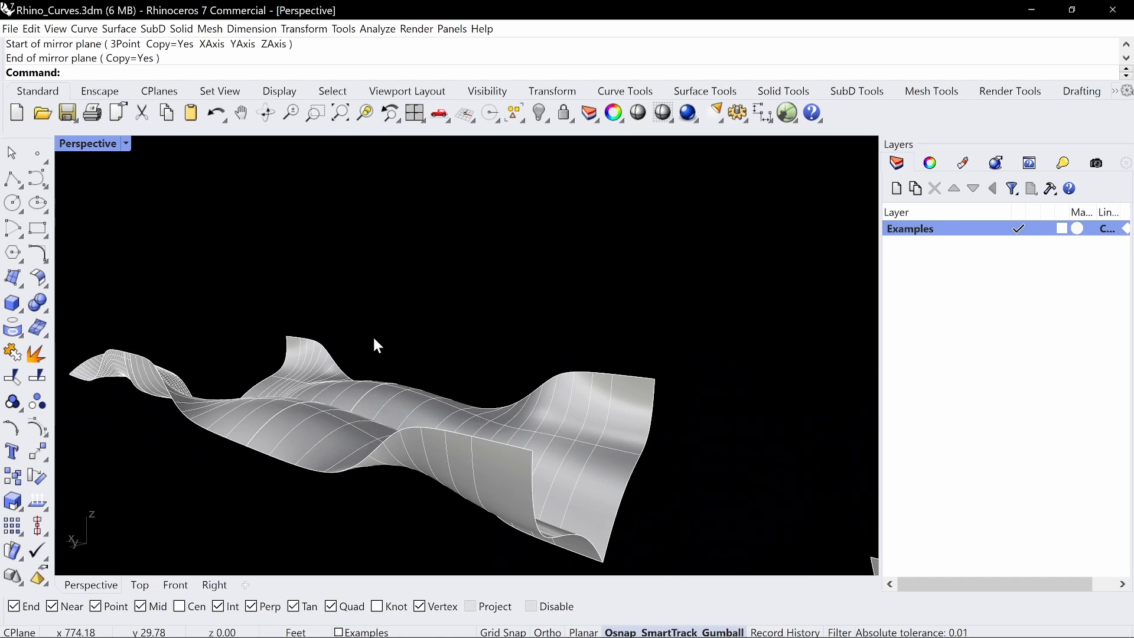
{"action": "scroll", "coordinate": [611, 405], "scroll_direction": "down", "scroll_amount": 3}
Join the four mirrored swept surfaces into one polysurface
{"action": "left_click", "coordinate": [542, 405]}
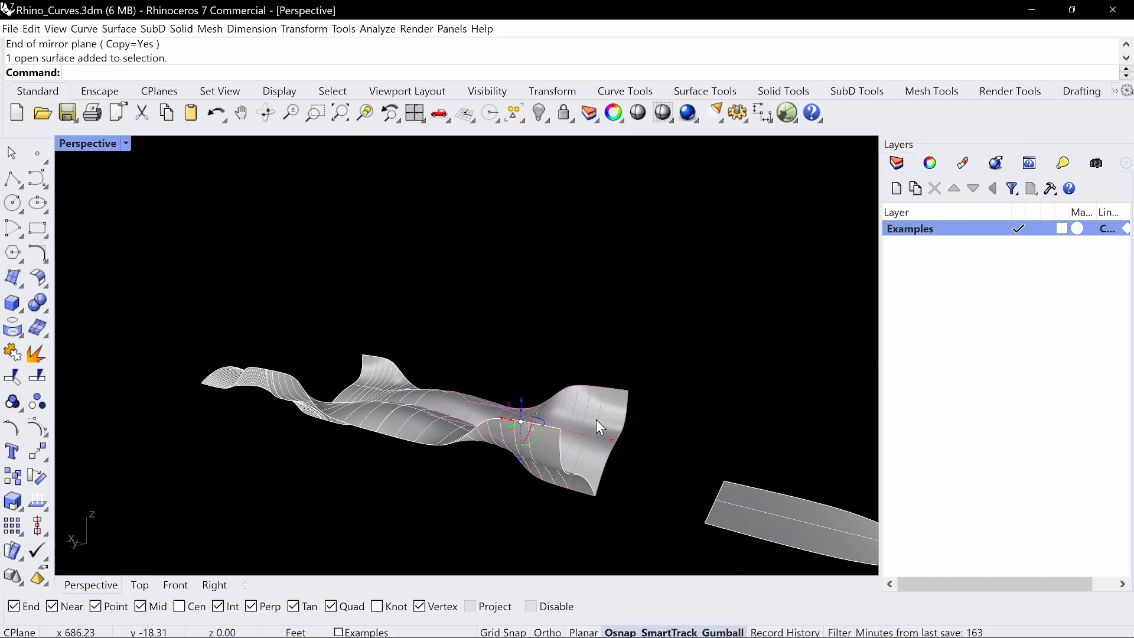
{"action": "left_click", "coordinate": [522, 434]}
{"action": "left_click", "coordinate": [347, 422]}
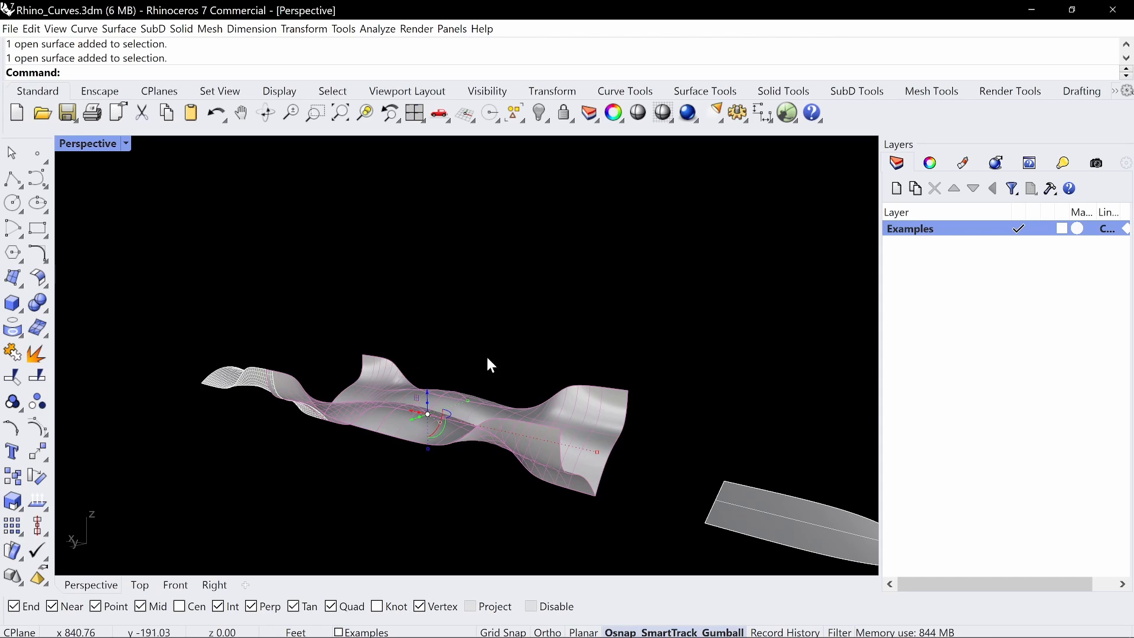
{"action": "type", "text": "Join"}
{"action": "key", "text": "Return"}
{"action": "right_click_drag", "start_coordinate": [622, 408], "coordinate": [697, 404]}
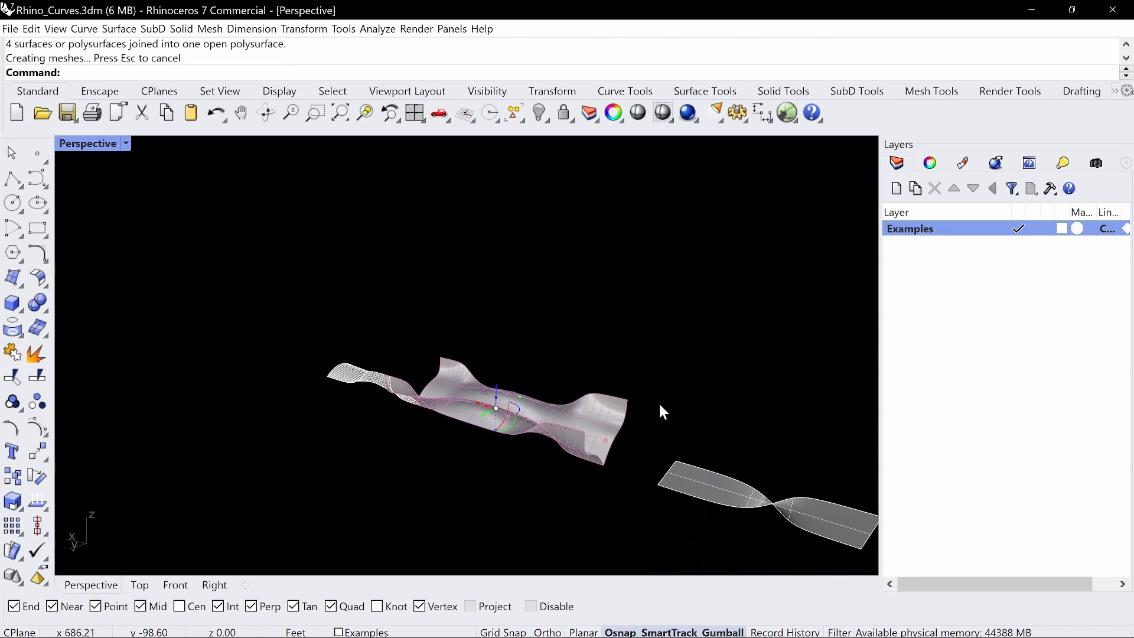
Duplicate the joined polysurface straight up along Z in the Right viewport
{"action": "double_click", "coordinate": [104, 141]}
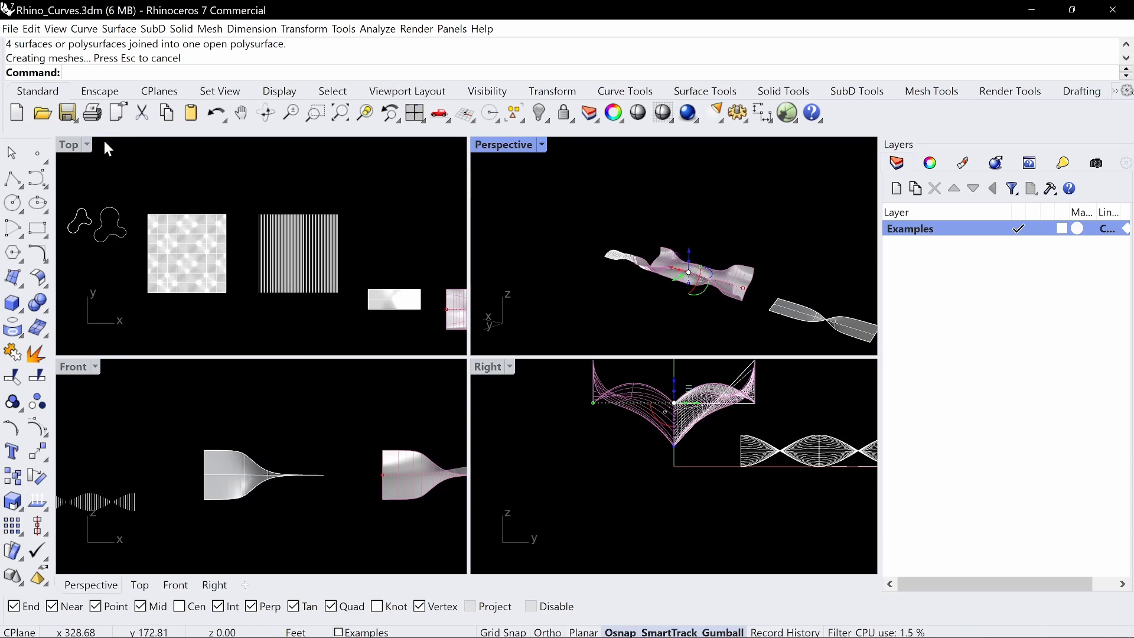
{"action": "double_click", "coordinate": [502, 361]}
{"action": "type", "text": "zs"}
{"action": "key", "text": "Return"}
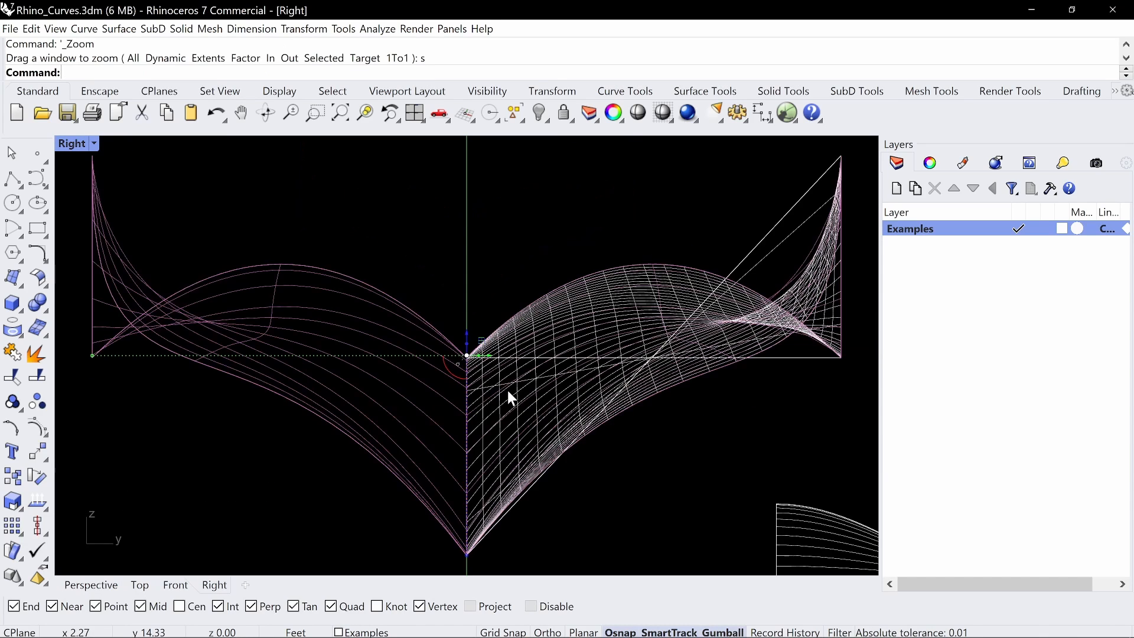
{"action": "scroll", "coordinate": [505, 388], "scroll_direction": "down", "scroll_amount": 5}
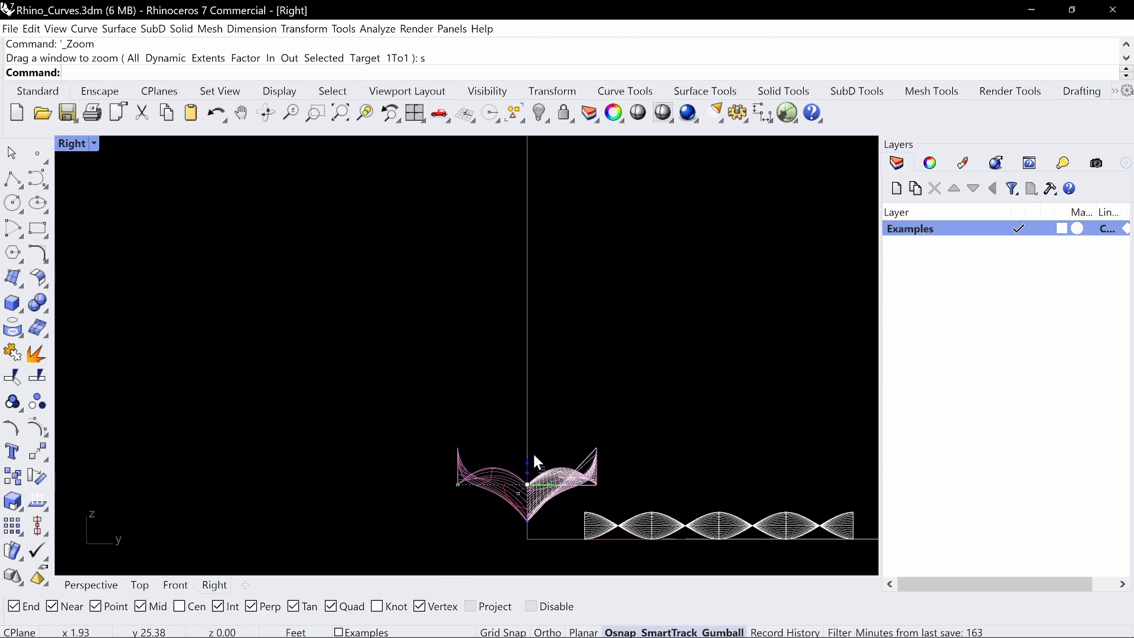
{"action": "left_click_drag", "start_coordinate": [534, 455], "coordinate": [537, 291]}
{"action": "key", "text": "alt"}
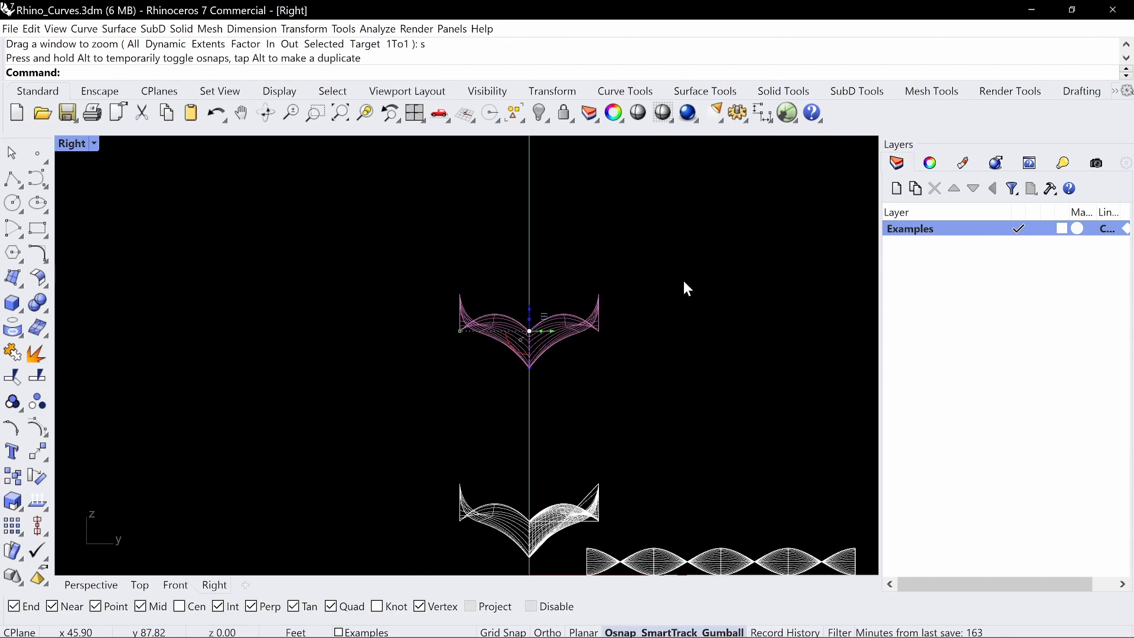
Mirror the raised copy across a horizontal line through its upper outer tips to form a closed ring-like profile
{"action": "type", "text": "mi"}
{"action": "key", "text": "Return"}
{"action": "left_click", "coordinate": [459, 294]}
{"action": "left_click", "coordinate": [588, 294]}
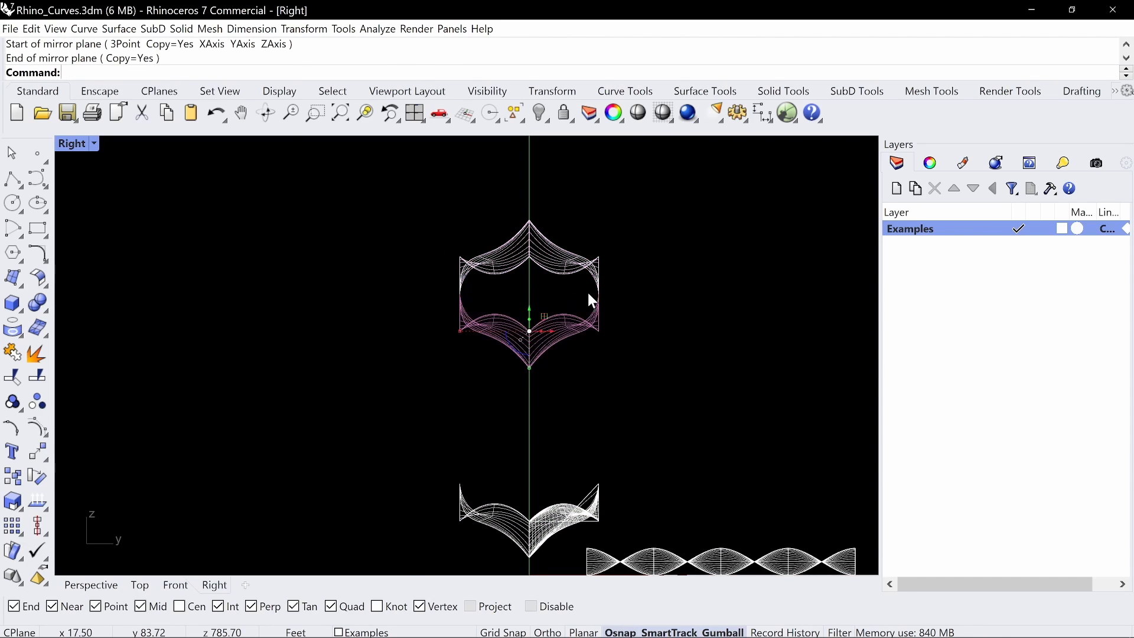
Examine the vertically mirrored tubular form from several angles in the Perspective viewport
{"action": "double_click", "coordinate": [83, 147]}
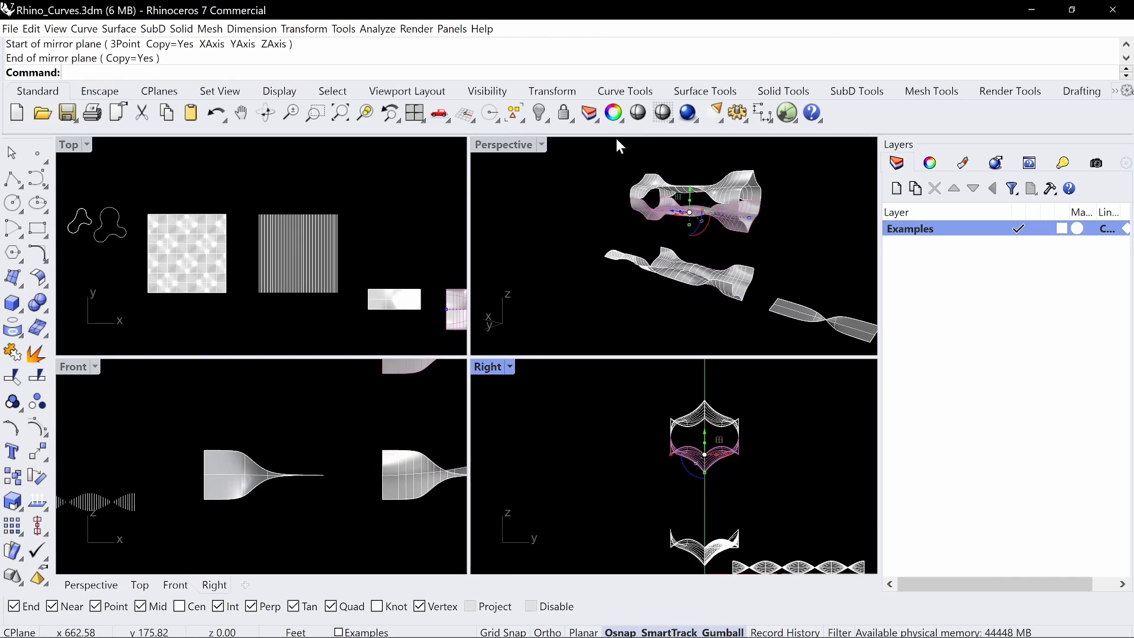
{"action": "left_click", "coordinate": [520, 148]}
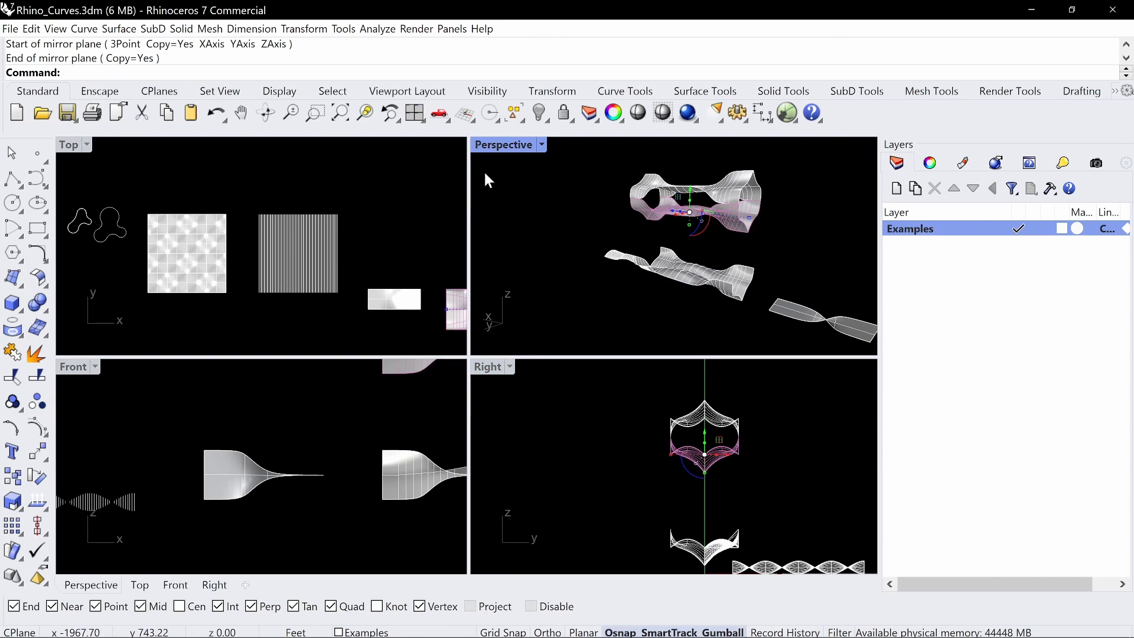
{"action": "double_click", "coordinate": [502, 146]}
{"action": "left_click", "coordinate": [288, 258]}
{"action": "right_click_drag", "start_coordinate": [287, 257], "coordinate": [544, 293]}
{"action": "scroll", "coordinate": [491, 262], "scroll_direction": "up", "scroll_amount": 5}
{"action": "scroll", "coordinate": [499, 268], "scroll_direction": "down", "scroll_amount": 6}
{"action": "scroll", "coordinate": [544, 293], "scroll_direction": "down", "scroll_amount": 5}
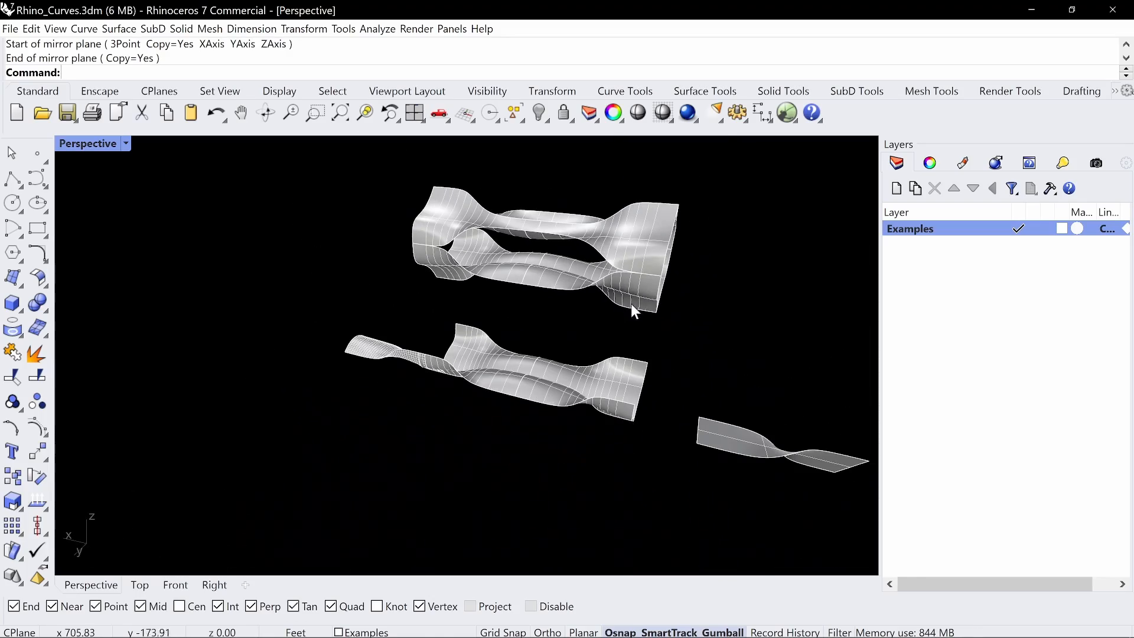
Delete the raised polysurface and its vertical mirror copy
{"action": "left_click_drag", "start_coordinate": [707, 306], "coordinate": [420, 208]}
{"action": "key", "text": "Delete"}
{"action": "key", "text": "Delete"}
{"action": "right_click_drag", "start_coordinate": [713, 252], "coordinate": [363, 378]}
{"action": "scroll", "coordinate": [408, 373], "scroll_direction": "down", "scroll_amount": 4}
{"action": "right_click_drag", "start_coordinate": [502, 387], "coordinate": [476, 407]}
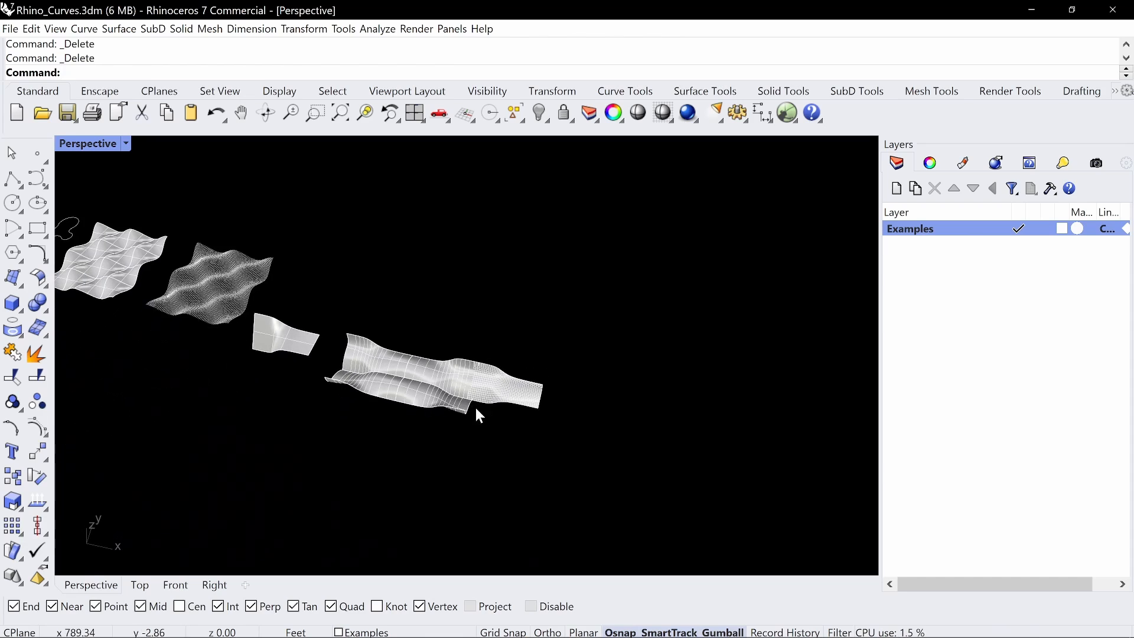
Delete the remaining joined polysurface, then undo the deletions, copies, join and mirrors back to the single swept surface
{"action": "scroll", "coordinate": [467, 401], "scroll_direction": "up", "scroll_amount": 9}
{"action": "left_click", "coordinate": [461, 398]}
{"action": "key", "text": "Delete"}
{"action": "key", "text": "ctrl+z"}
{"action": "key", "text": "ctrl+z"}
{"action": "key", "text": "ctrl+z"}
{"action": "key", "text": "ctrl+z"}
{"action": "key", "text": "ctrl+z"}
{"action": "key", "text": "ctrl+z"}
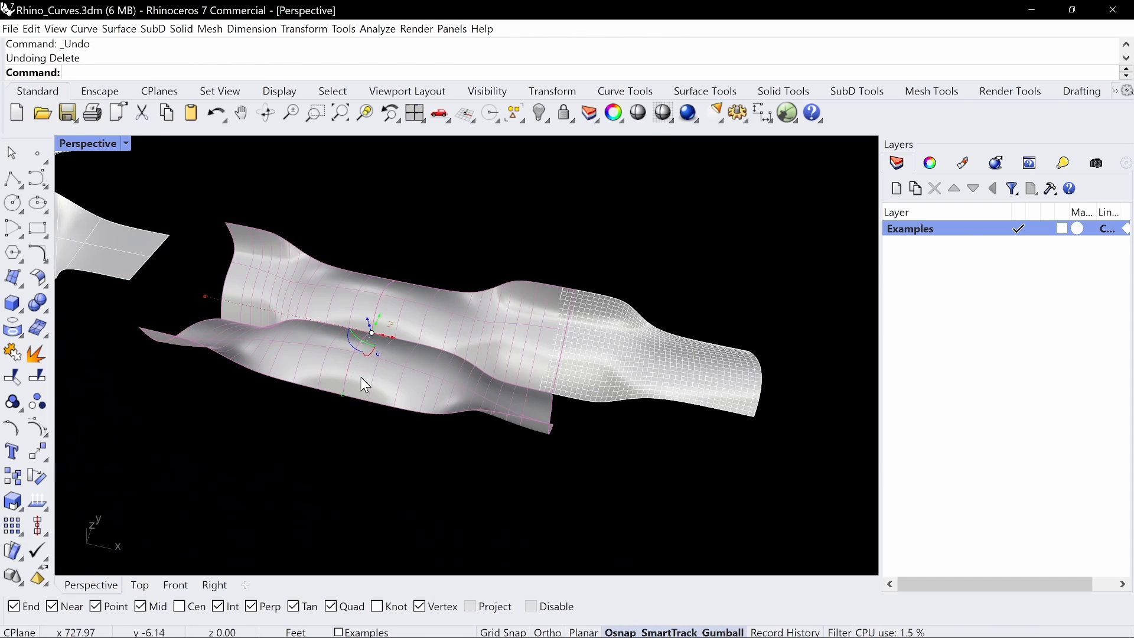
{"action": "key", "text": "ctrl+z"}
{"action": "key", "text": "ctrl+z"}
{"action": "key", "text": "ctrl+z"}
{"action": "key", "text": "ctrl+z"}
{"action": "key", "text": "ctrl+z"}
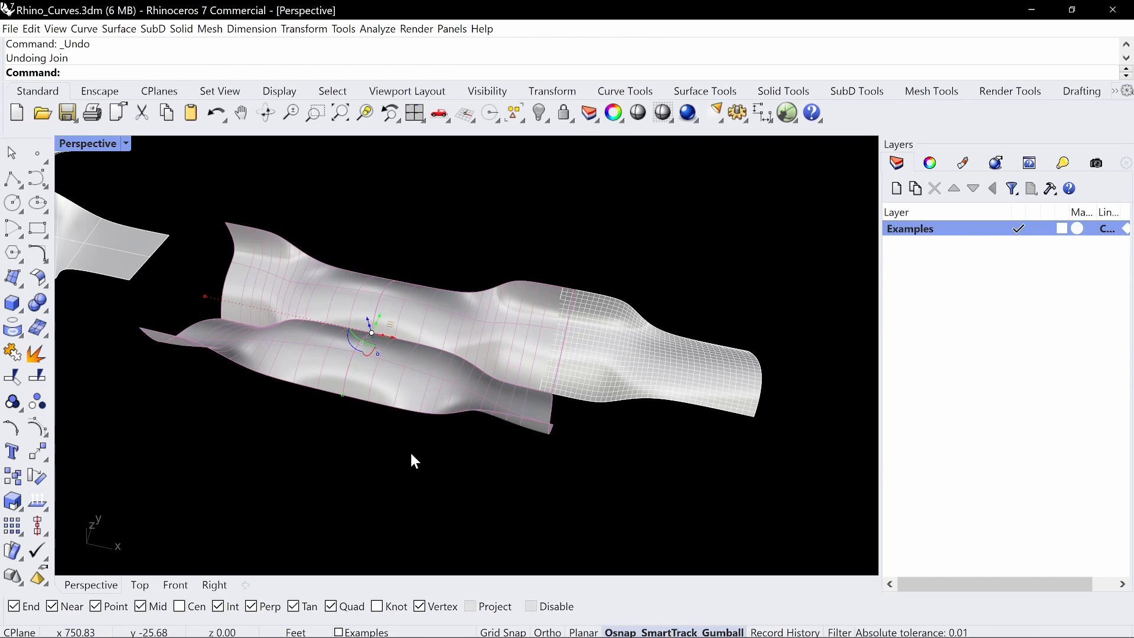
{"action": "right_click_drag", "start_coordinate": [413, 442], "coordinate": [500, 320]}
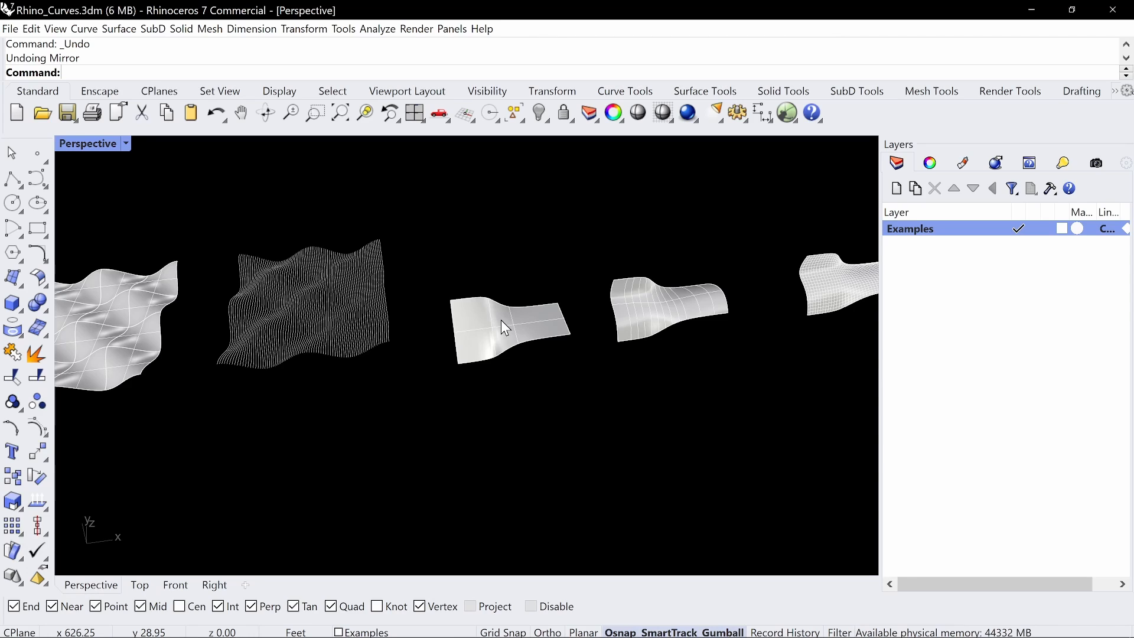
{"action": "scroll", "coordinate": [501, 320], "scroll_direction": "down", "scroll_amount": 3}
{"action": "right_click_drag", "start_coordinate": [557, 314], "coordinate": [595, 375], "text": "shift"}
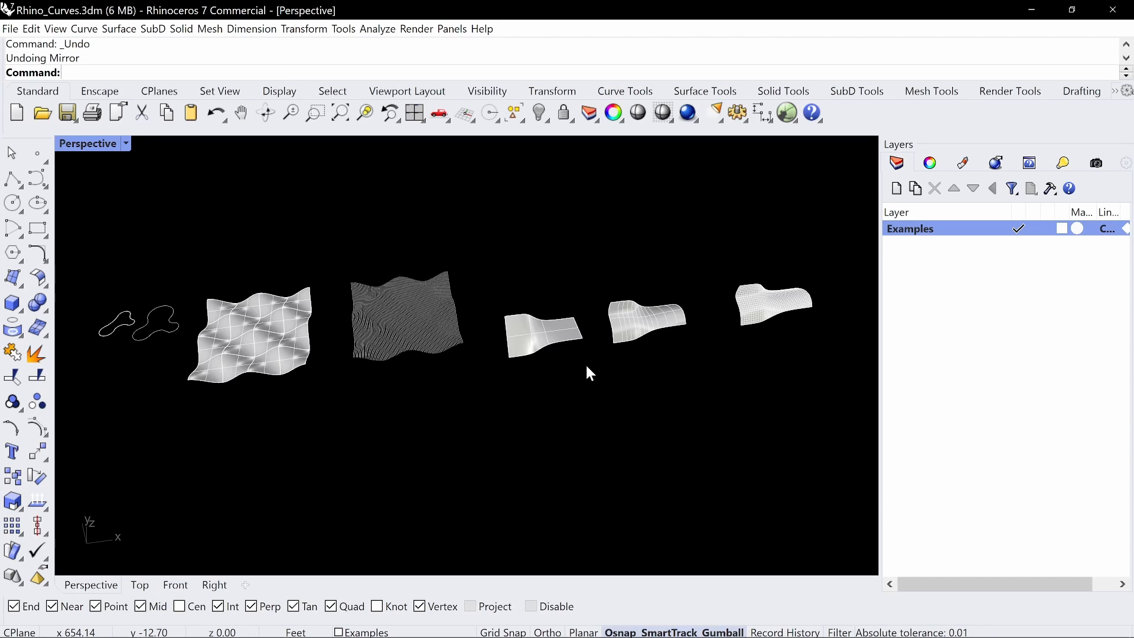
Draw a circle about 26 ft in diameter in the Top viewport, below the existing overlapping circles
{"action": "type", "text": "circle"}
{"action": "key", "text": "Return"}
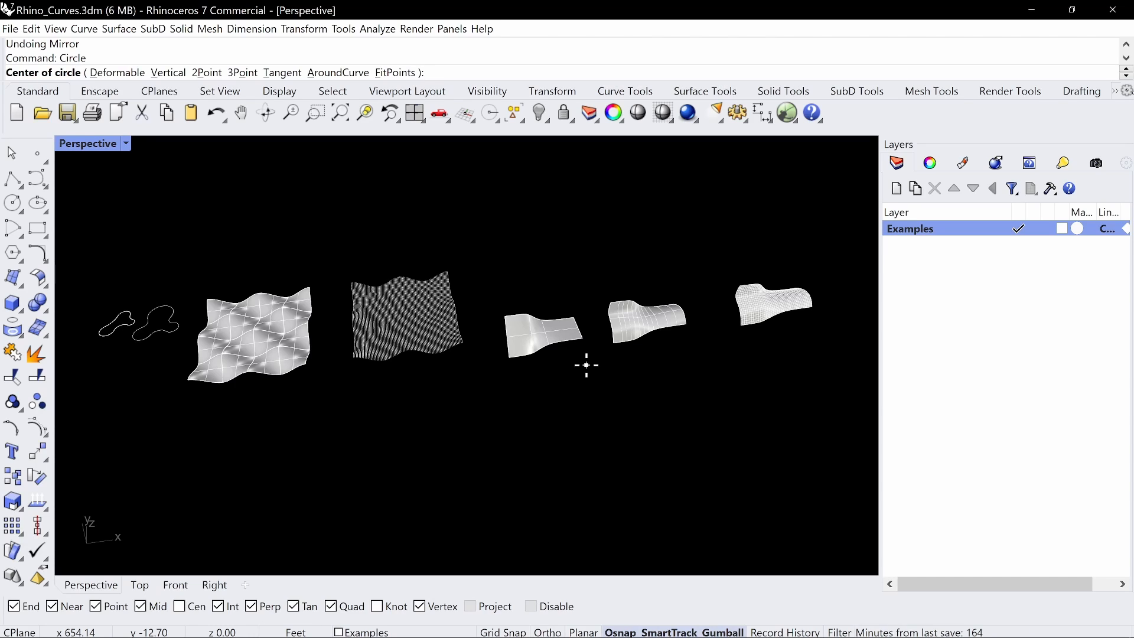
{"action": "right_click_drag", "start_coordinate": [658, 383], "coordinate": [167, 148]}
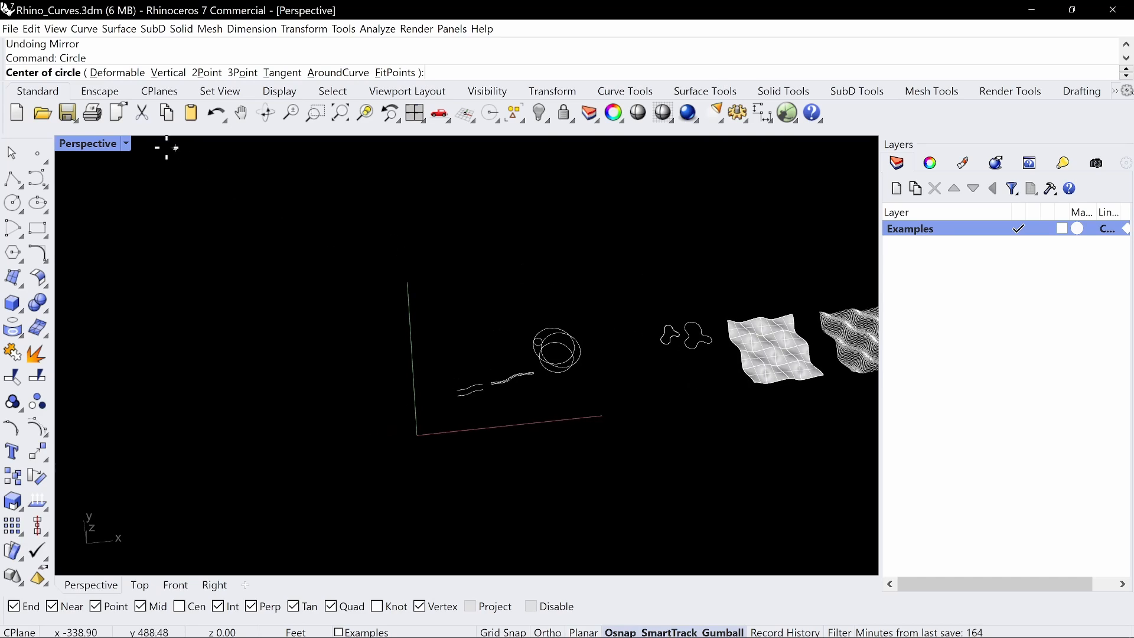
{"action": "double_click", "coordinate": [94, 145]}
{"action": "double_click", "coordinate": [75, 146]}
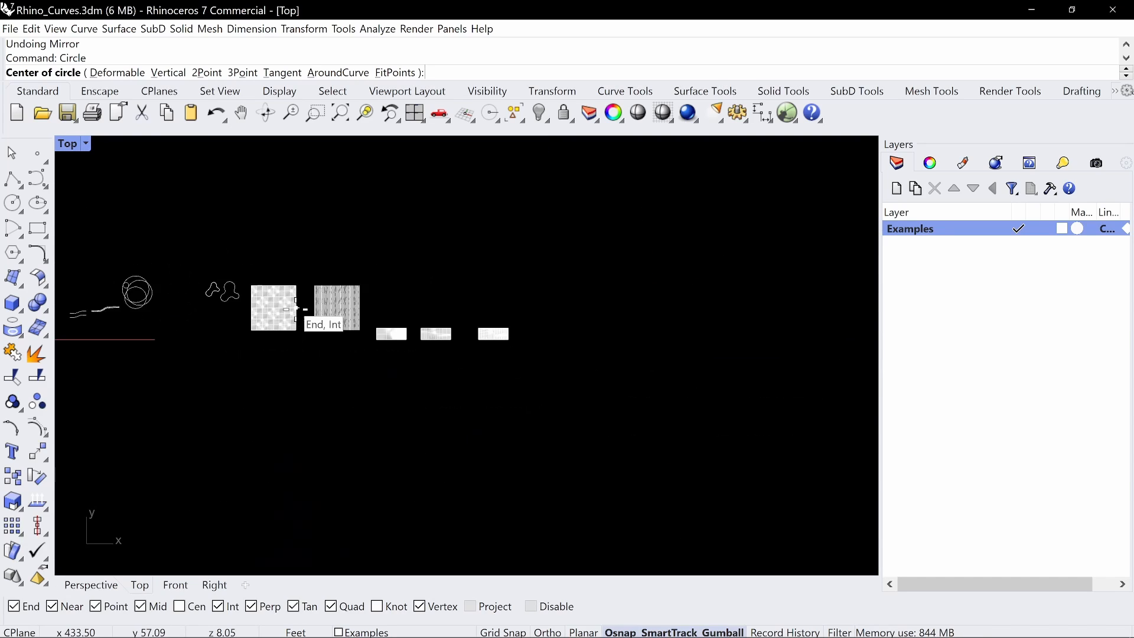
{"action": "scroll", "coordinate": [289, 308], "scroll_direction": "down", "scroll_amount": 5}
{"action": "scroll", "coordinate": [313, 248], "scroll_direction": "up", "scroll_amount": 10}
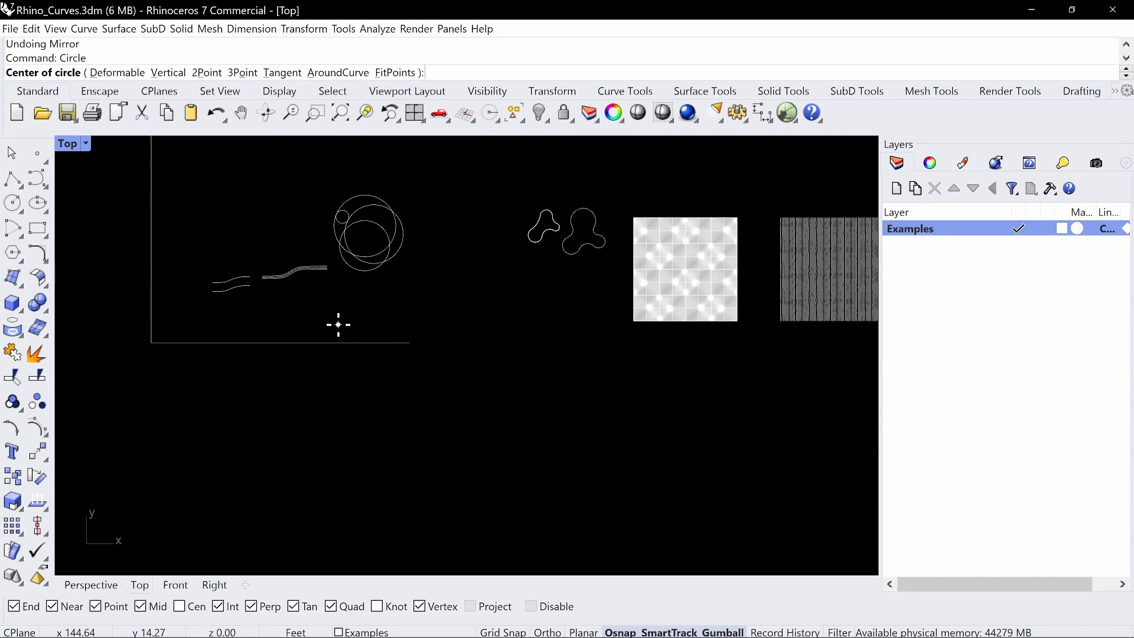
{"action": "left_click", "coordinate": [338, 324]}
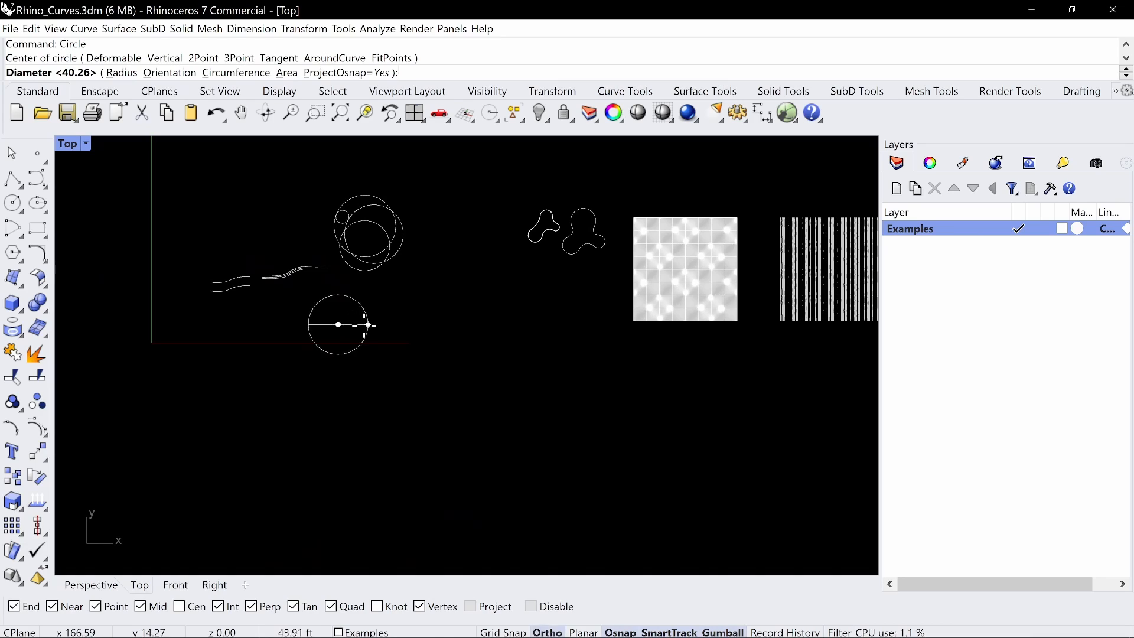
{"action": "left_click", "coordinate": [355, 324]}
Draw a vertical and a horizontal line across the new circle between its opposite quadrant points
{"action": "scroll", "coordinate": [350, 314], "scroll_direction": "up", "scroll_amount": 4}
{"action": "type", "text": "Li"}
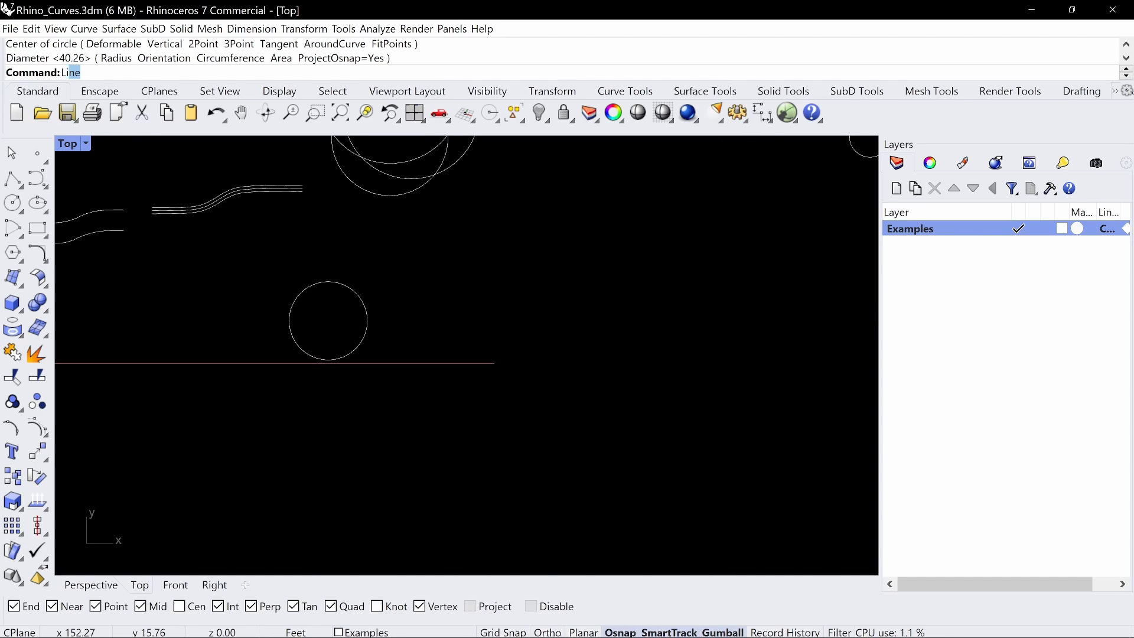
{"action": "key", "text": "Return"}
{"action": "left_click", "coordinate": [327, 283]}
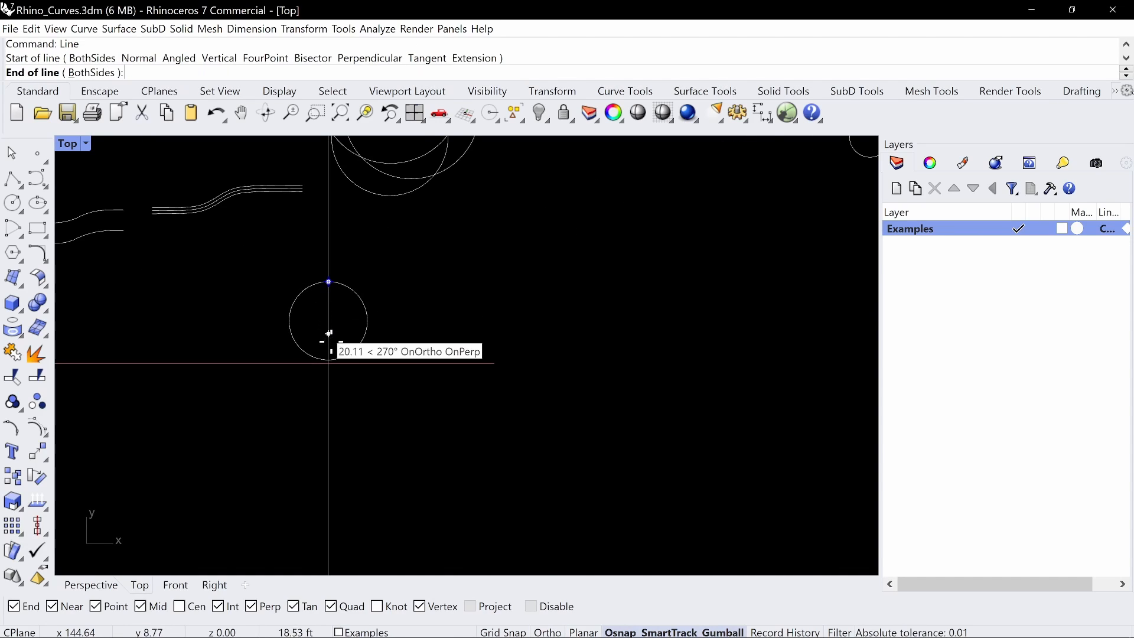
{"action": "left_click", "coordinate": [329, 339]}
{"action": "key", "text": "Return"}
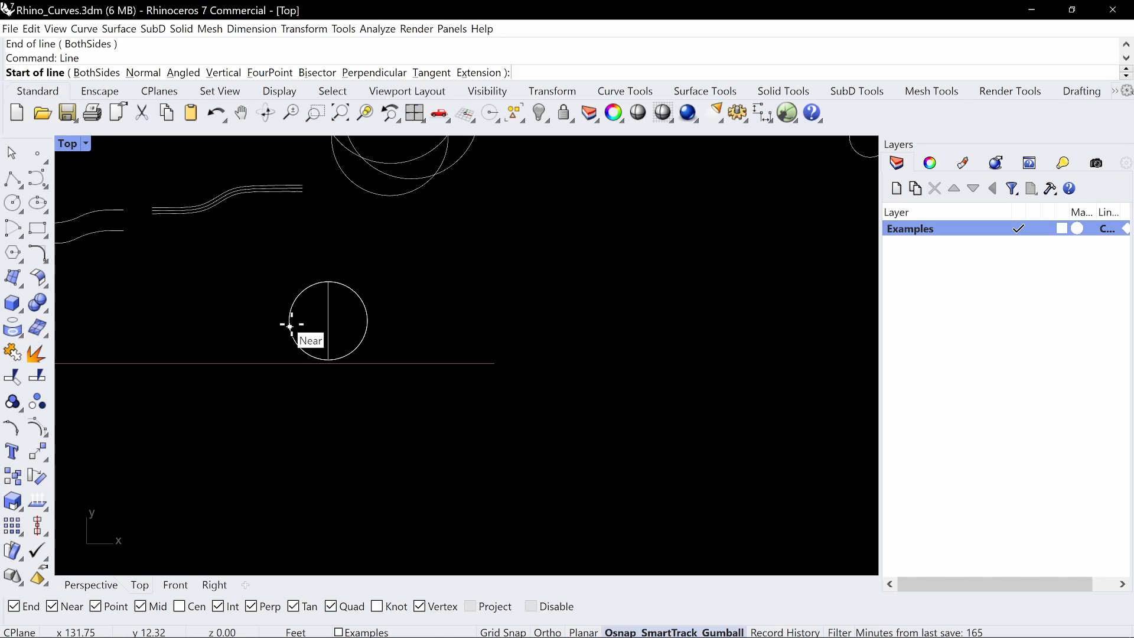
{"action": "left_click", "coordinate": [289, 322]}
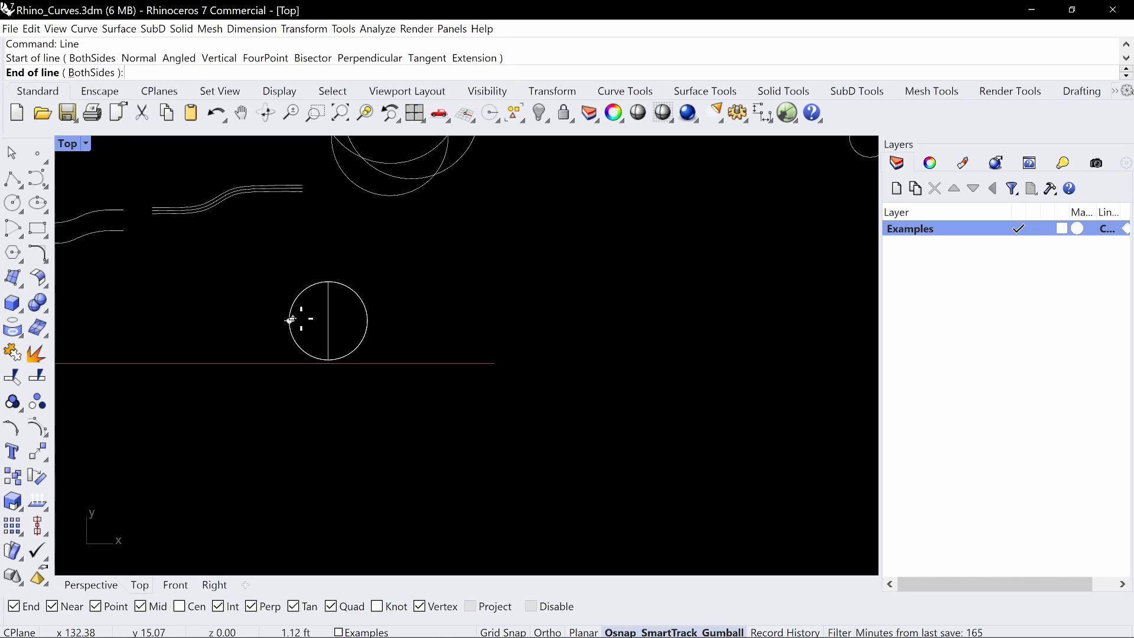
{"action": "left_click", "coordinate": [368, 321]}
Trim away the lower half of the new circle and the vertical line's lower half, using the circle and both lines as cutters
{"action": "key", "text": "Return"}
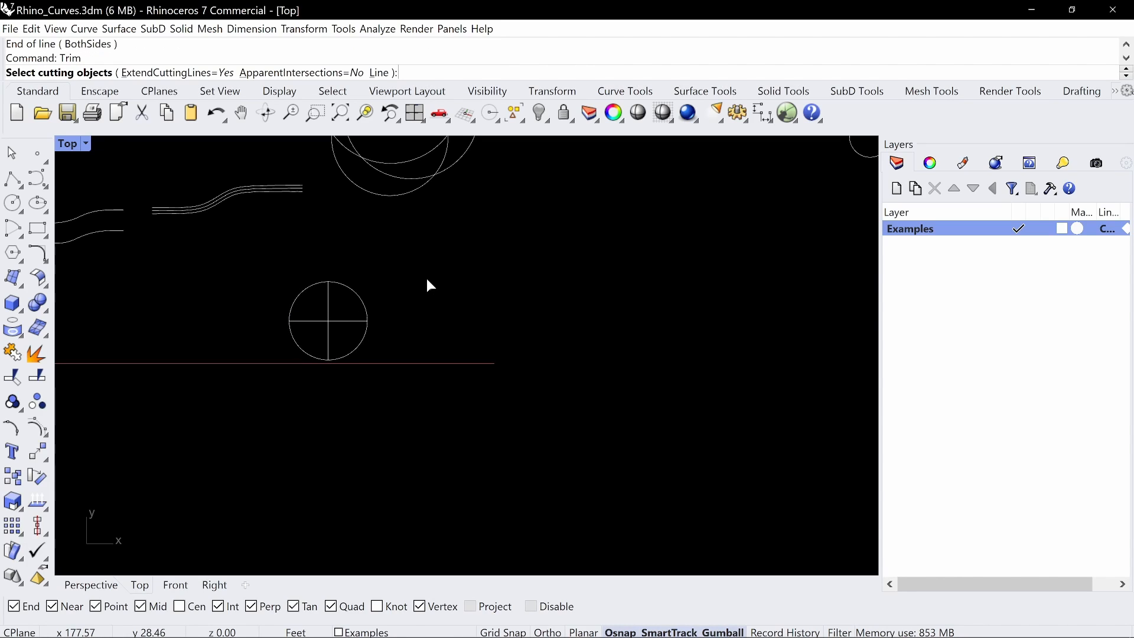
{"action": "left_click_drag", "start_coordinate": [429, 270], "coordinate": [222, 374]}
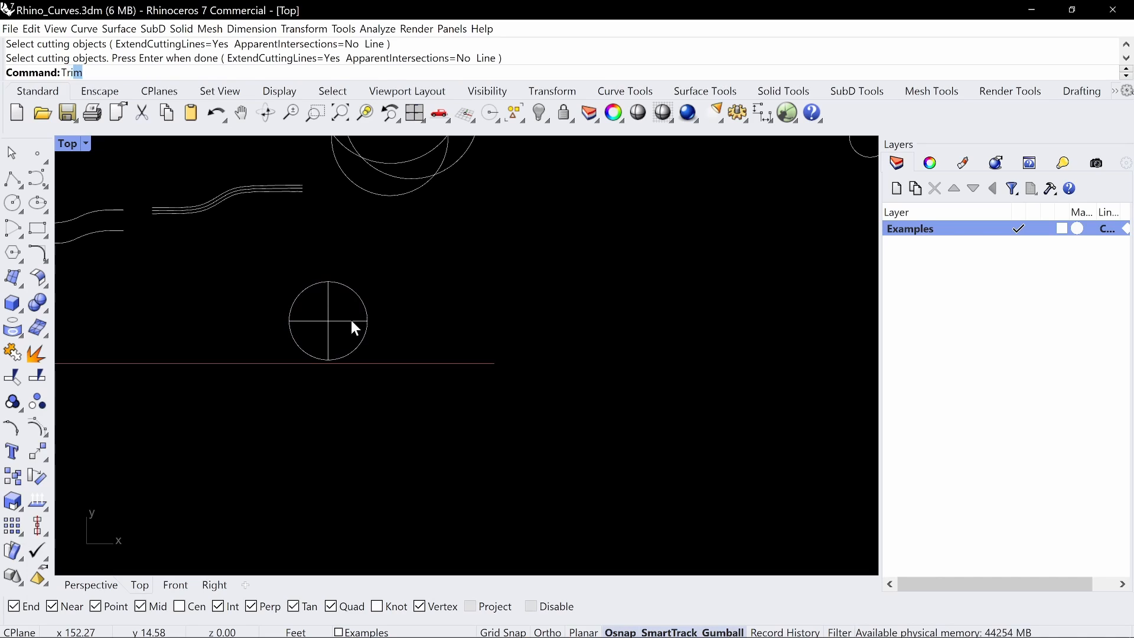
{"action": "key", "text": "Return"}
{"action": "scroll", "coordinate": [310, 328], "scroll_direction": "up", "scroll_amount": 2}
{"action": "scroll", "coordinate": [310, 331], "scroll_direction": "up", "scroll_amount": 1}
{"action": "key", "text": "Return"}
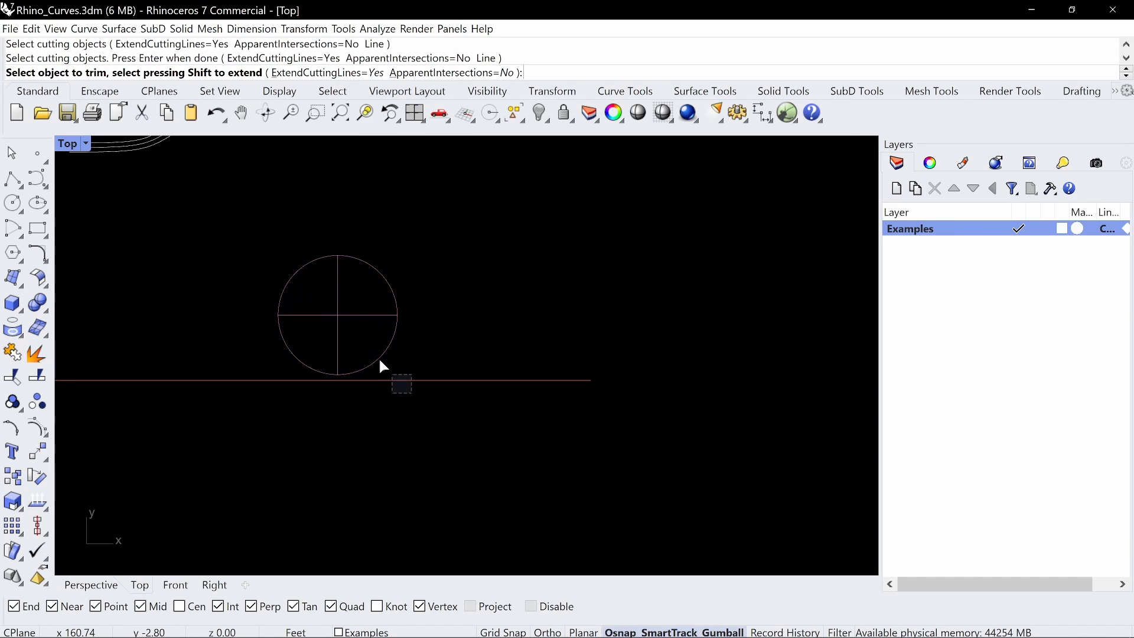
{"action": "left_click", "coordinate": [380, 358]}
{"action": "left_click", "coordinate": [303, 363]}
{"action": "left_click", "coordinate": [339, 348]}
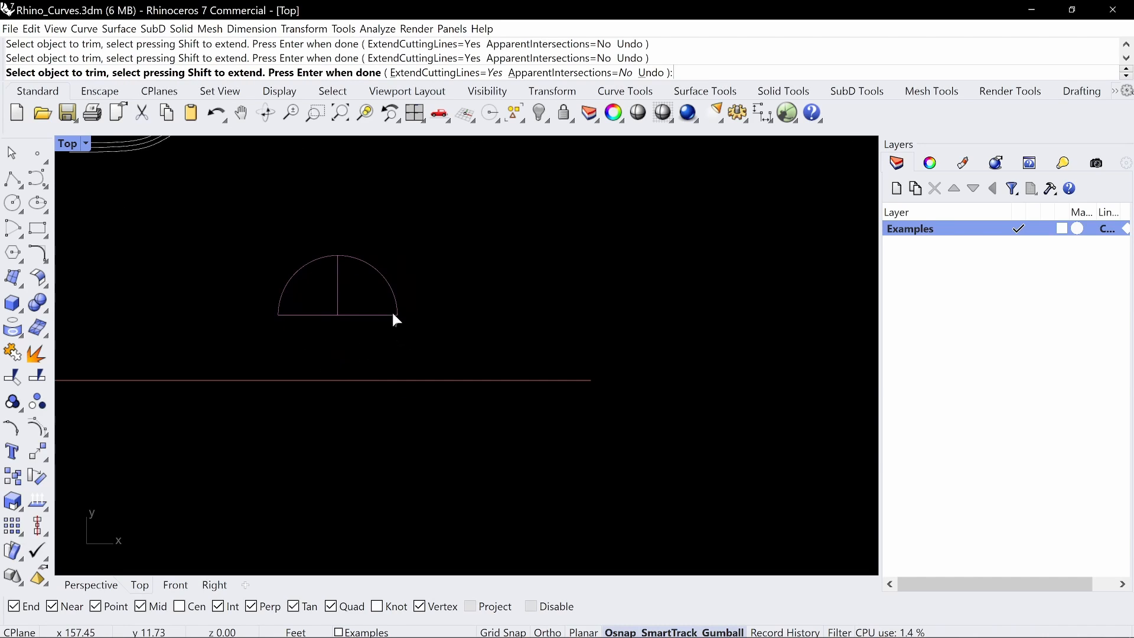
Trim off the right half of the horizontal line and the right-hand arc, leaving only the upper-left quarter circle
{"action": "left_click", "coordinate": [391, 313]}
{"action": "left_click", "coordinate": [388, 281]}
{"action": "scroll", "coordinate": [322, 299], "scroll_direction": "up", "scroll_amount": 6}
{"action": "right_click_drag", "start_coordinate": [373, 250], "coordinate": [420, 290]}
{"action": "key", "text": "Return"}
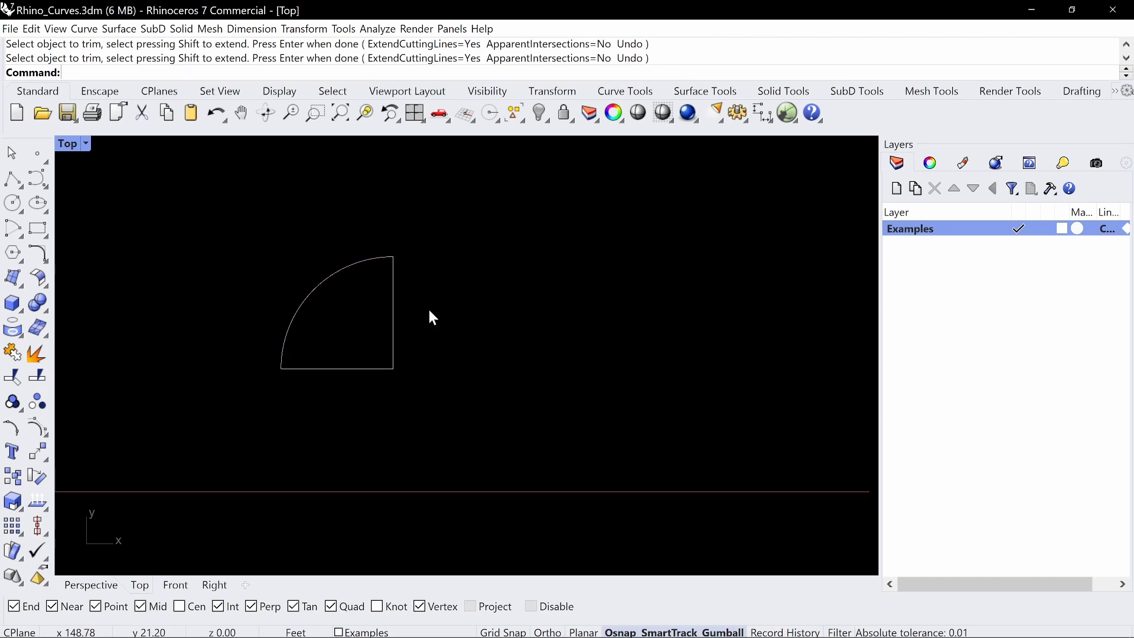
{"action": "left_click", "coordinate": [374, 257]}
{"action": "left_click", "coordinate": [399, 286]}
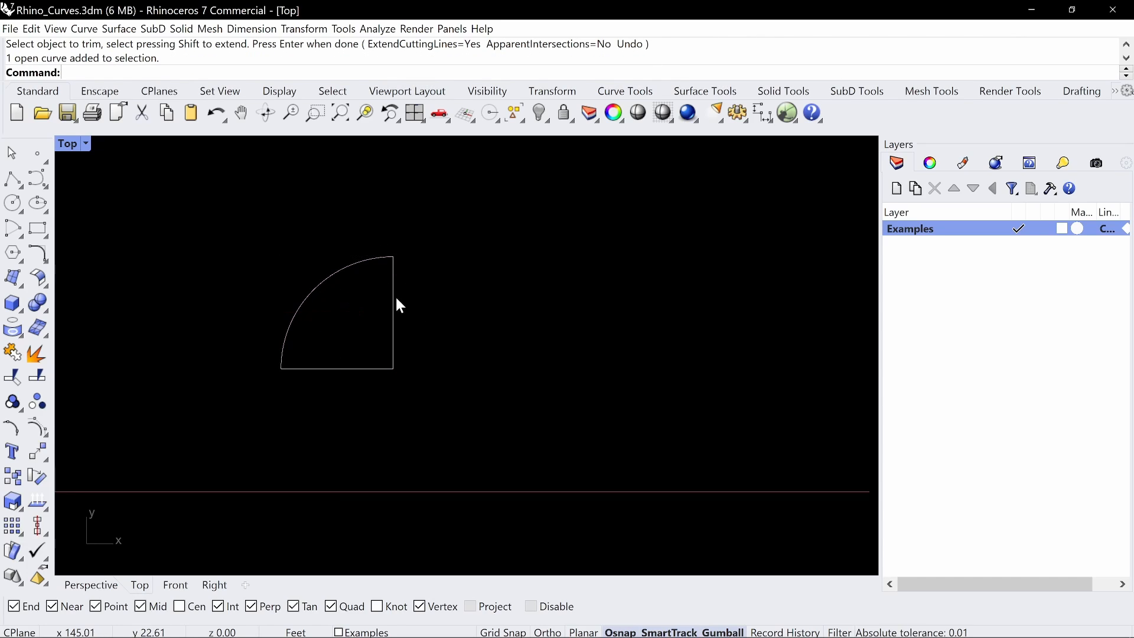
{"action": "left_click", "coordinate": [394, 296]}
{"action": "left_click_drag", "start_coordinate": [435, 241], "coordinate": [289, 373]}
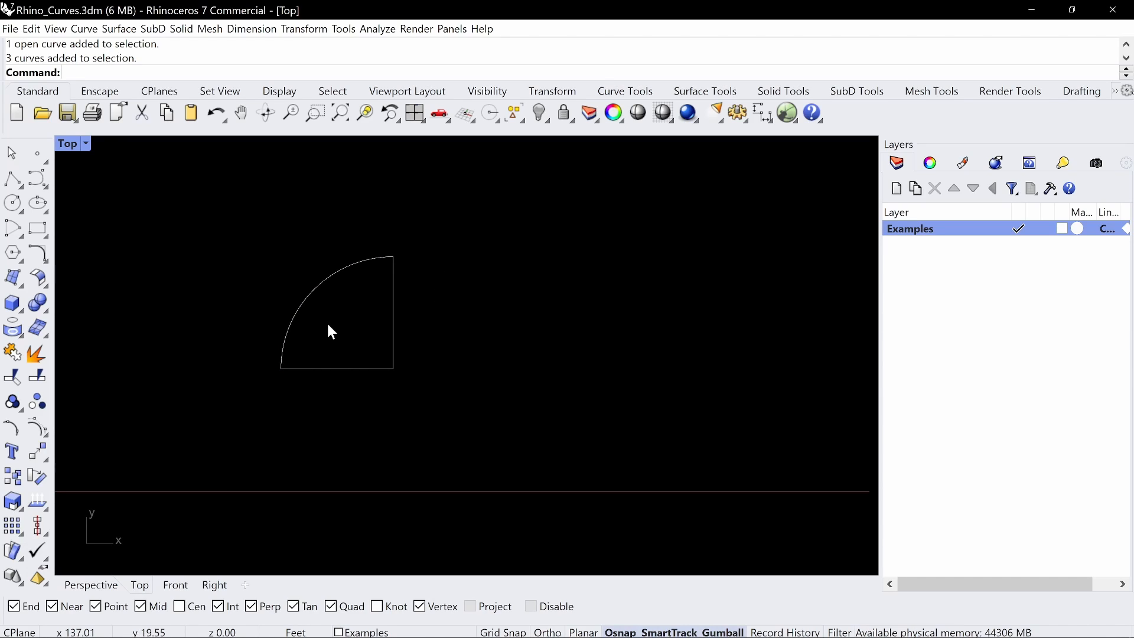
Draw a start-end-point arc from the horizontal line's midpoint to the quarter's top corner, bulging toward the outer arc
{"action": "type", "text": "arc"}
{"action": "key", "text": "Return"}
{"action": "left_click", "coordinate": [152, 72]}
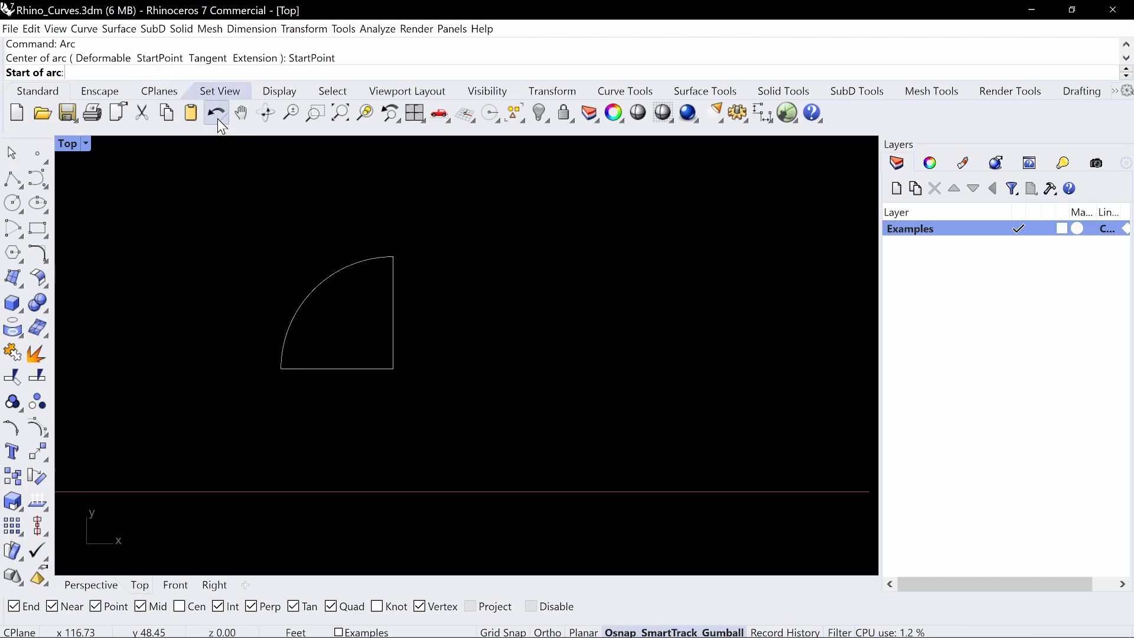
{"action": "left_click", "coordinate": [338, 369]}
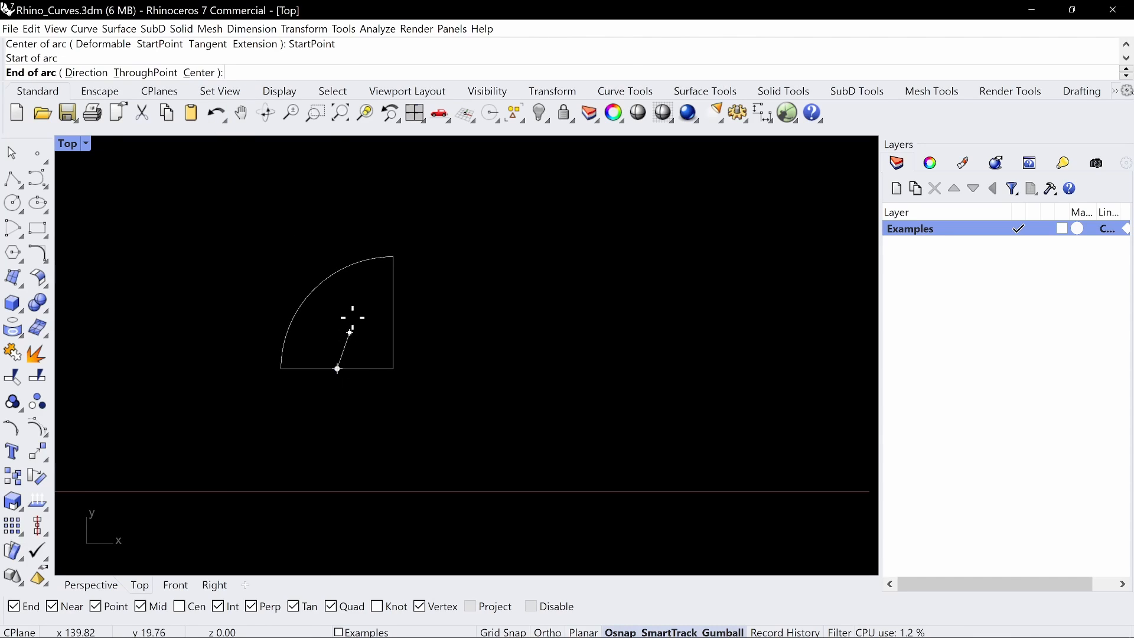
{"action": "left_click", "coordinate": [394, 257]}
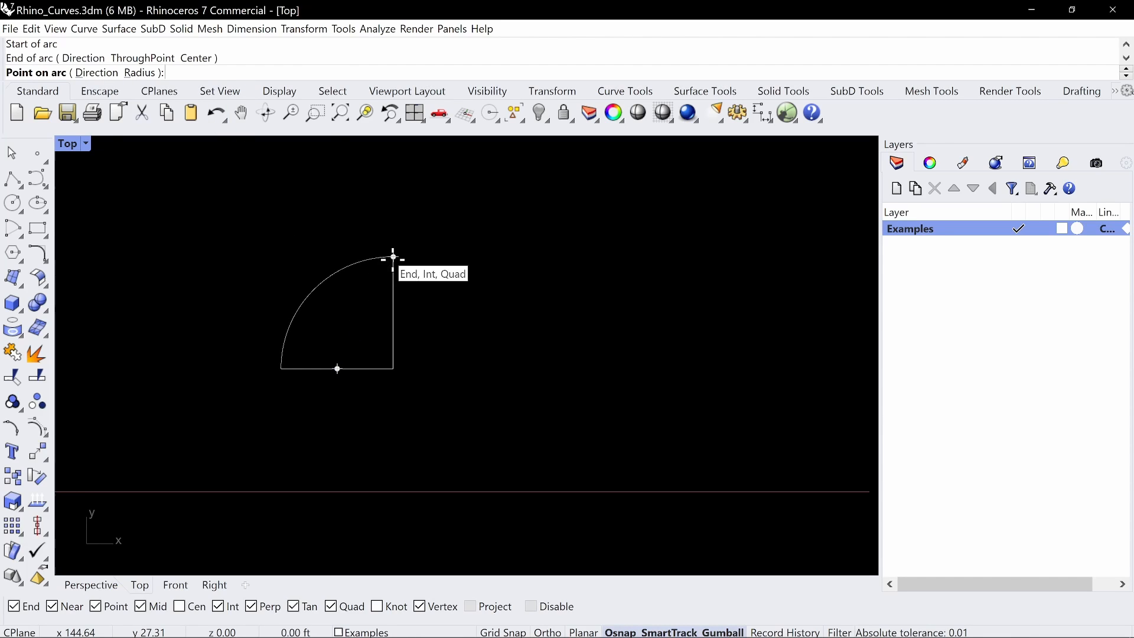
{"action": "left_click", "coordinate": [347, 305]}
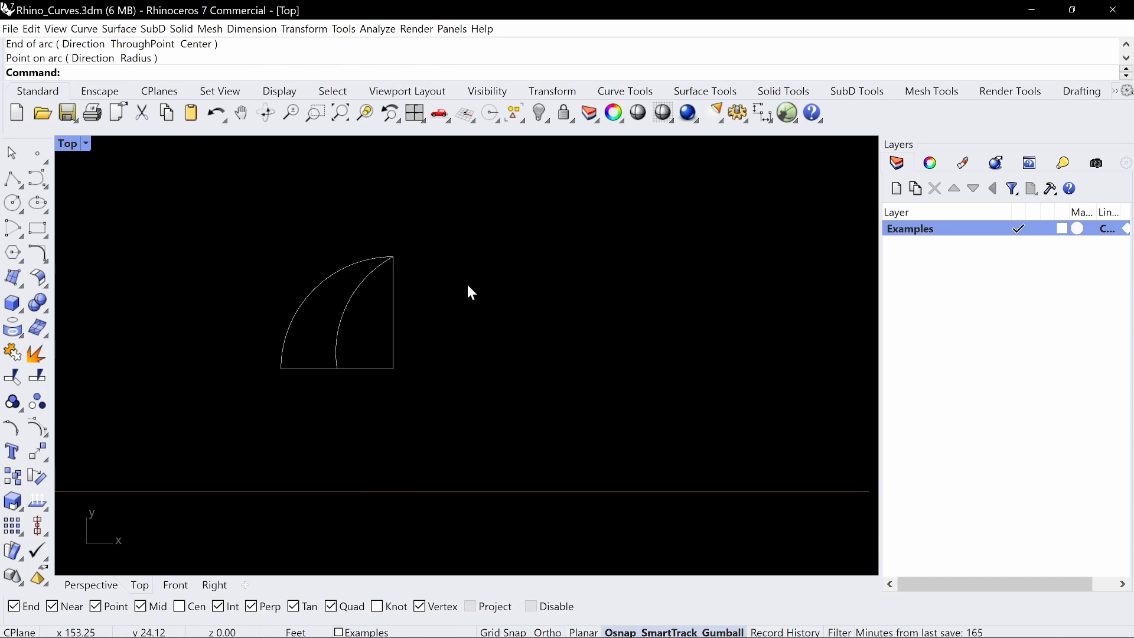
Frame the four quarter-circle curves in the maximized Perspective viewport and view them from an oblique angle
{"action": "scroll", "coordinate": [321, 301], "scroll_direction": "up", "scroll_amount": 2}
{"action": "right_click_drag", "start_coordinate": [415, 291], "coordinate": [400, 309]}
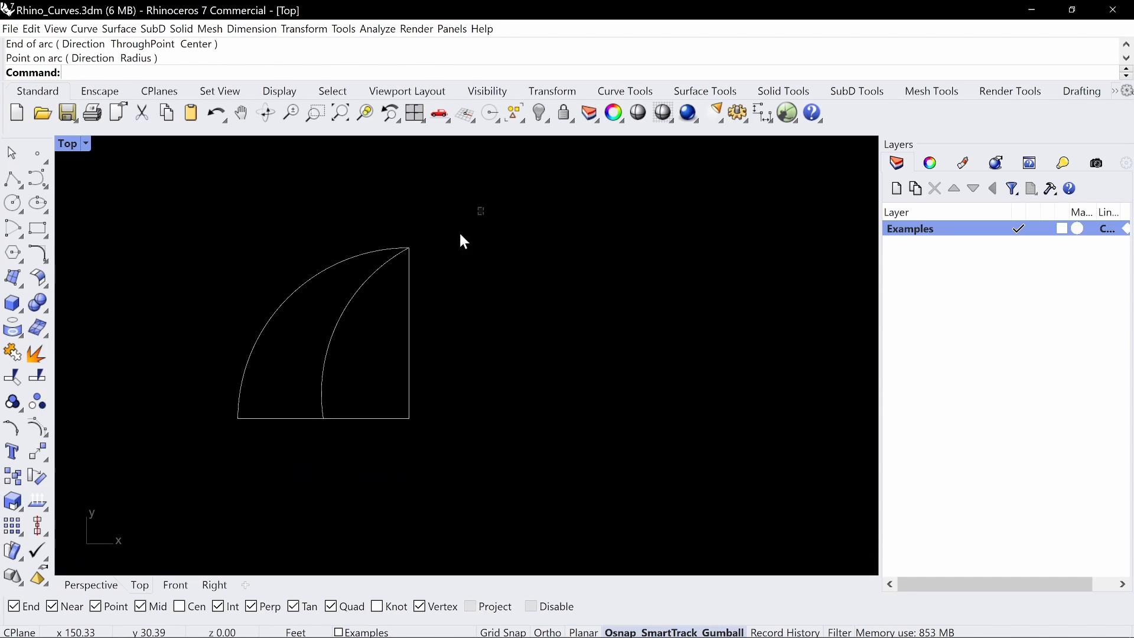
{"action": "left_click_drag", "start_coordinate": [484, 205], "coordinate": [204, 464]}
{"action": "double_click", "coordinate": [70, 143]}
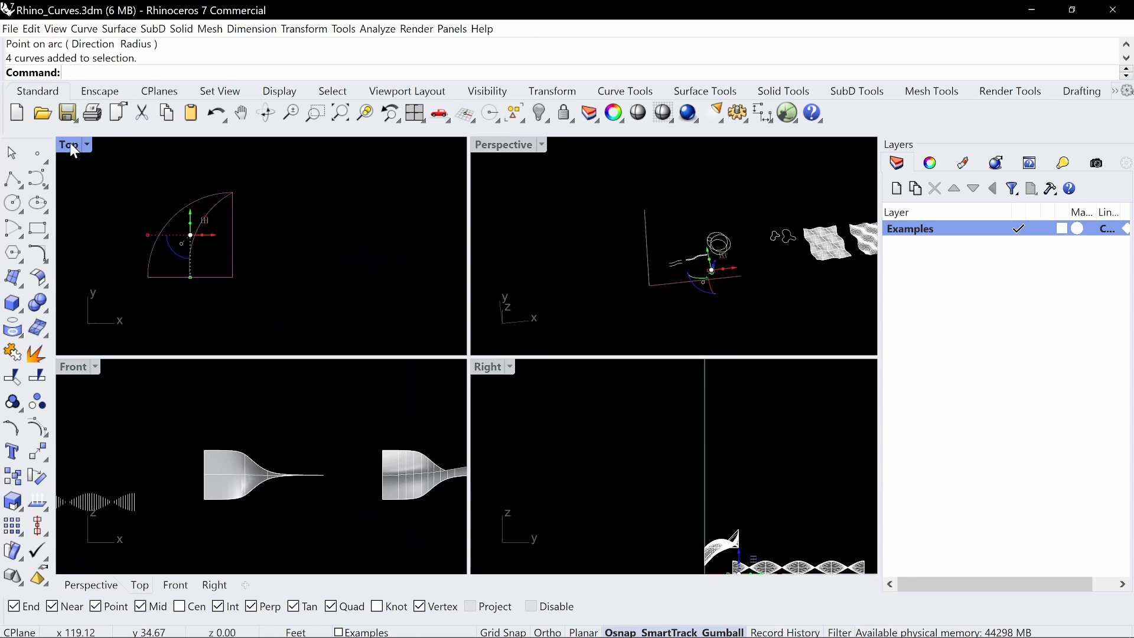
{"action": "double_click", "coordinate": [499, 148]}
{"action": "type", "text": "z"}
{"action": "key", "text": "Return"}
{"action": "type", "text": "s"}
{"action": "key", "text": "Return"}
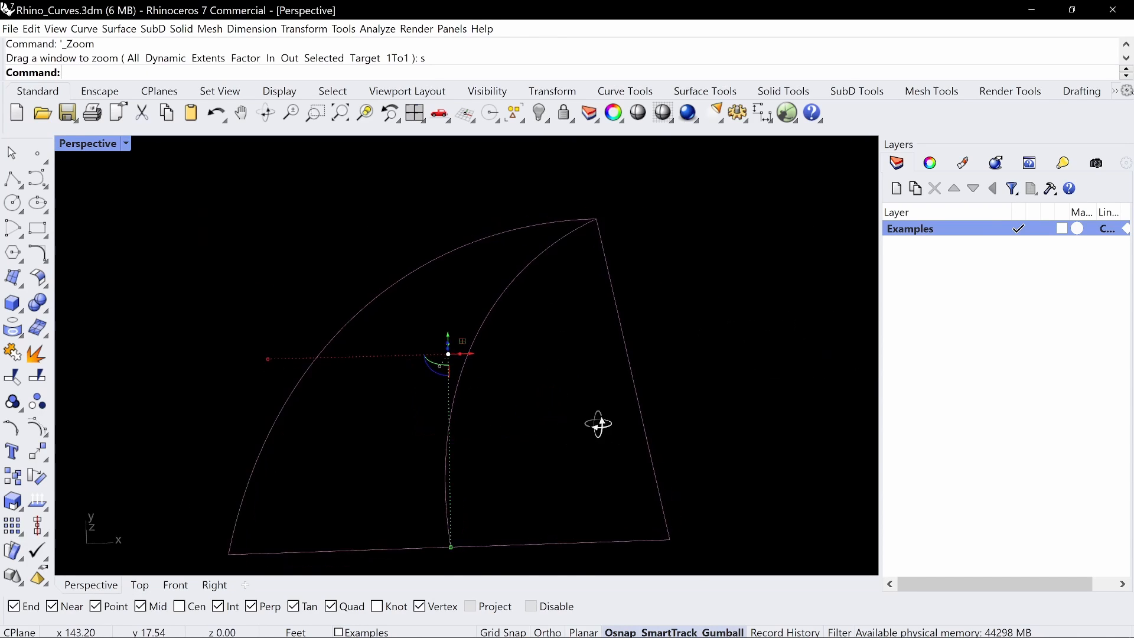
{"action": "right_click_drag", "start_coordinate": [600, 425], "coordinate": [697, 379]}
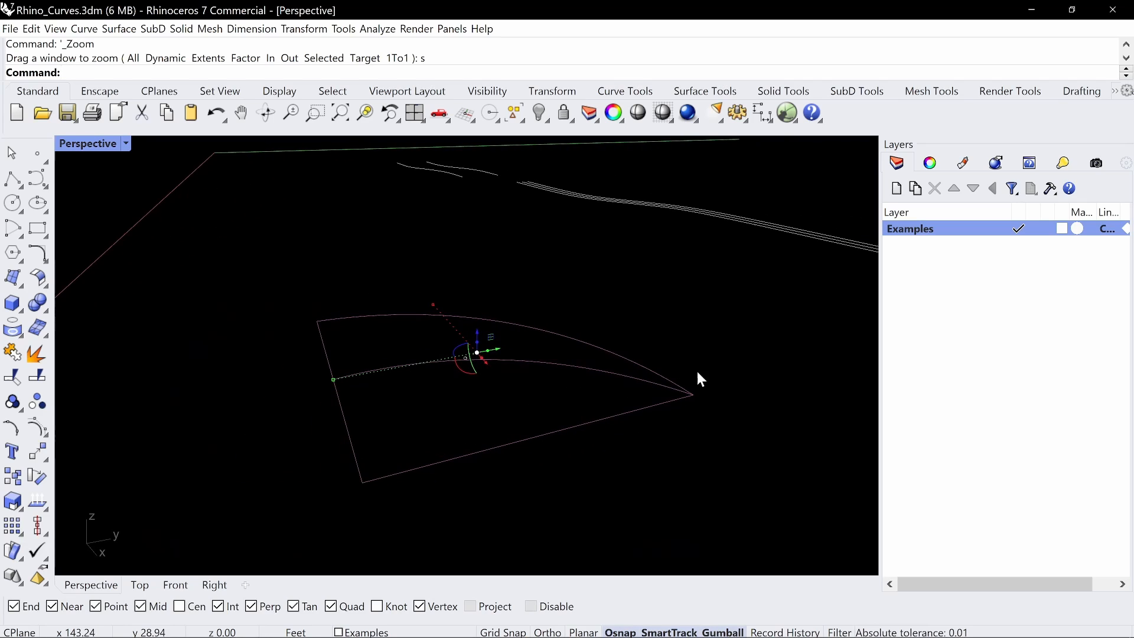
Raise the inner arc's end control point vertically off the midpoint of the base line
{"action": "left_click", "coordinate": [305, 356]}
{"action": "left_click", "coordinate": [394, 366]}
{"action": "left_click_drag", "start_coordinate": [299, 401], "coordinate": [370, 355]}
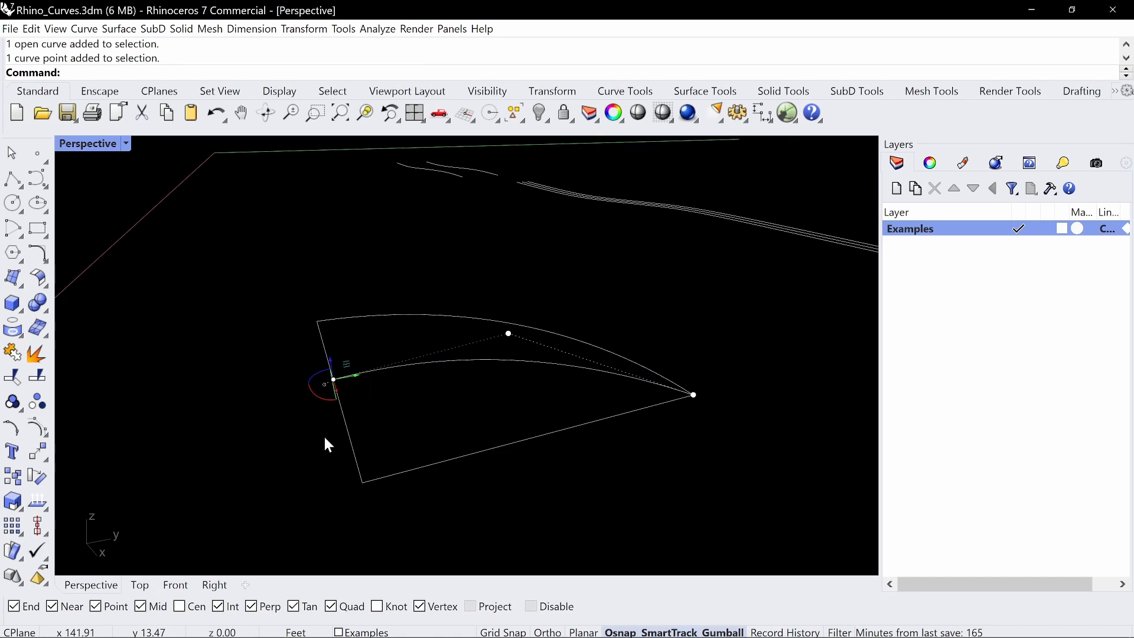
{"action": "right_click_drag", "start_coordinate": [328, 444], "coordinate": [377, 370]}
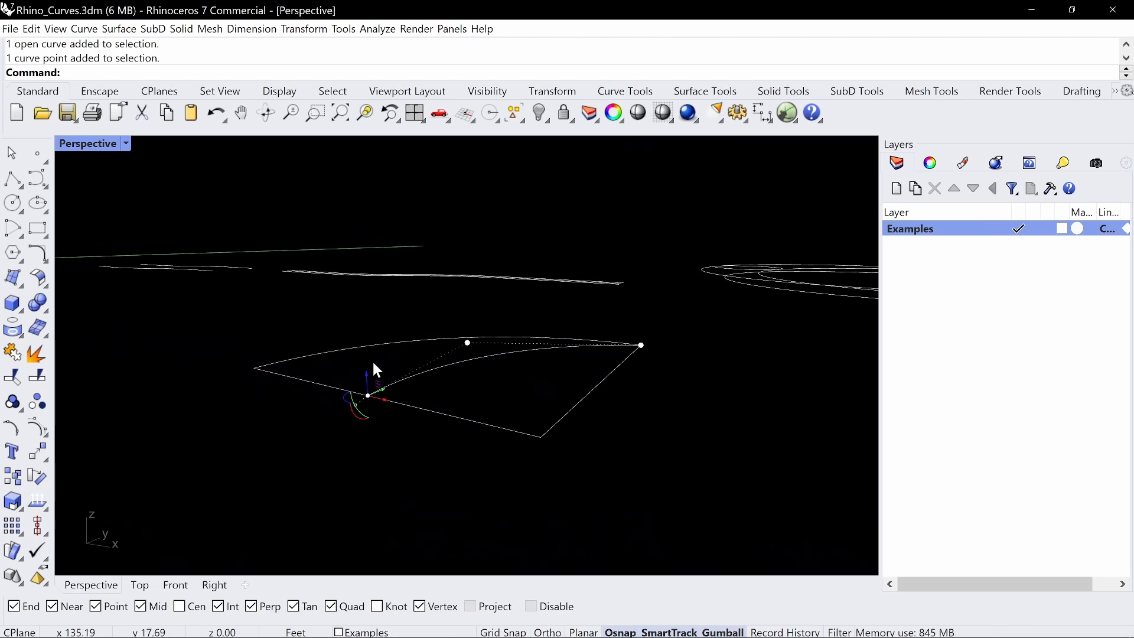
{"action": "left_click_drag", "start_coordinate": [367, 377], "coordinate": [371, 290]}
{"action": "mouse_move", "coordinate": [674, 446]}
{"action": "right_mouse_down"}
{"action": "mouse_move", "coordinate": [702, 423]}
{"action": "mouse_move", "coordinate": [632, 306]}
{"action": "mouse_move", "coordinate": [614, 366]}
{"action": "mouse_move", "coordinate": [668, 380]}
{"action": "mouse_move", "coordinate": [654, 384]}
{"action": "mouse_move", "coordinate": [650, 408]}
{"action": "mouse_move", "coordinate": [548, 412]}
{"action": "mouse_move", "coordinate": [579, 420]}
{"action": "mouse_move", "coordinate": [373, 447]}
{"action": "mouse_move", "coordinate": [427, 427]}
{"action": "mouse_move", "coordinate": [414, 422]}
{"action": "right_mouse_up"}
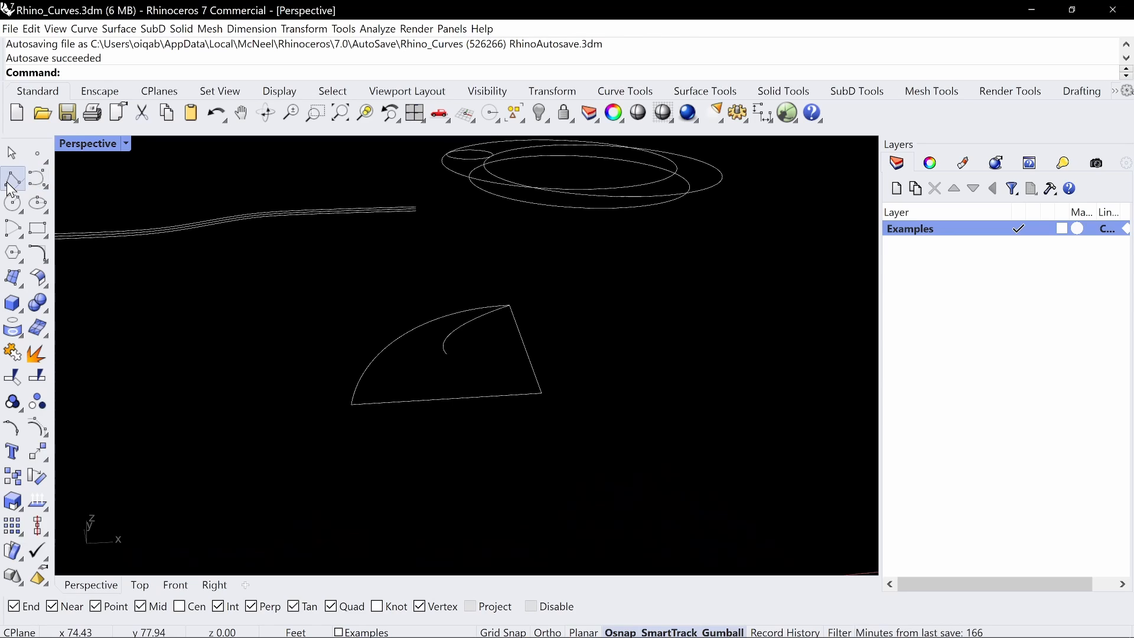
Draw a polyline from the outer arc's free end through the raised end of the inner arc to the quarter's centre corner
{"action": "type", "text": "Pline"}
{"action": "key", "text": "Return"}
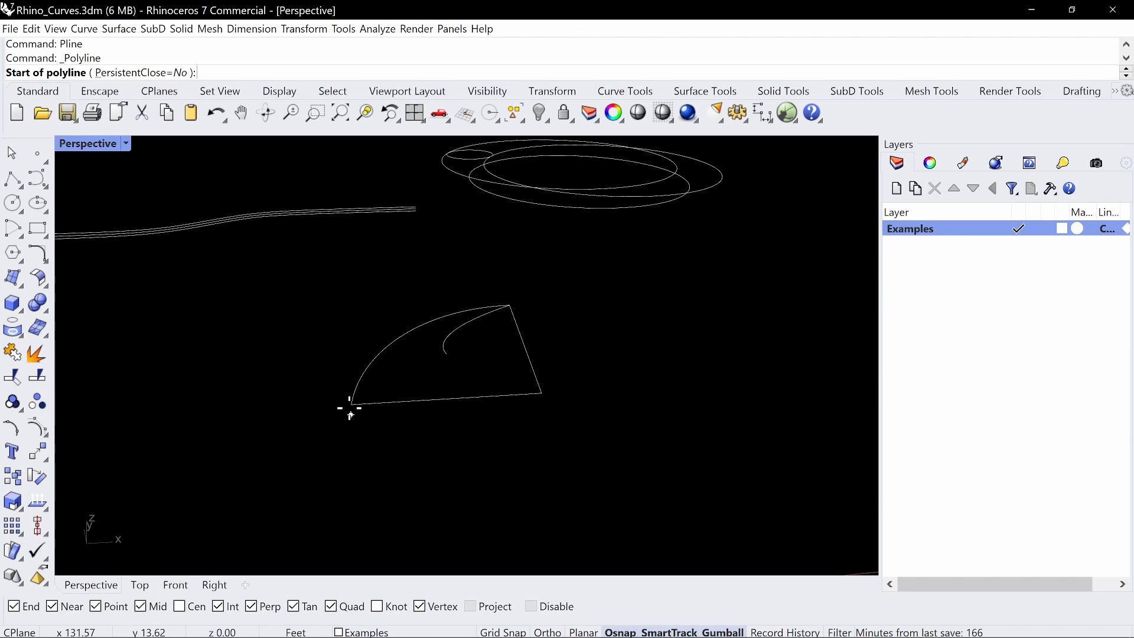
{"action": "left_click", "coordinate": [351, 407]}
{"action": "left_click", "coordinate": [447, 354]}
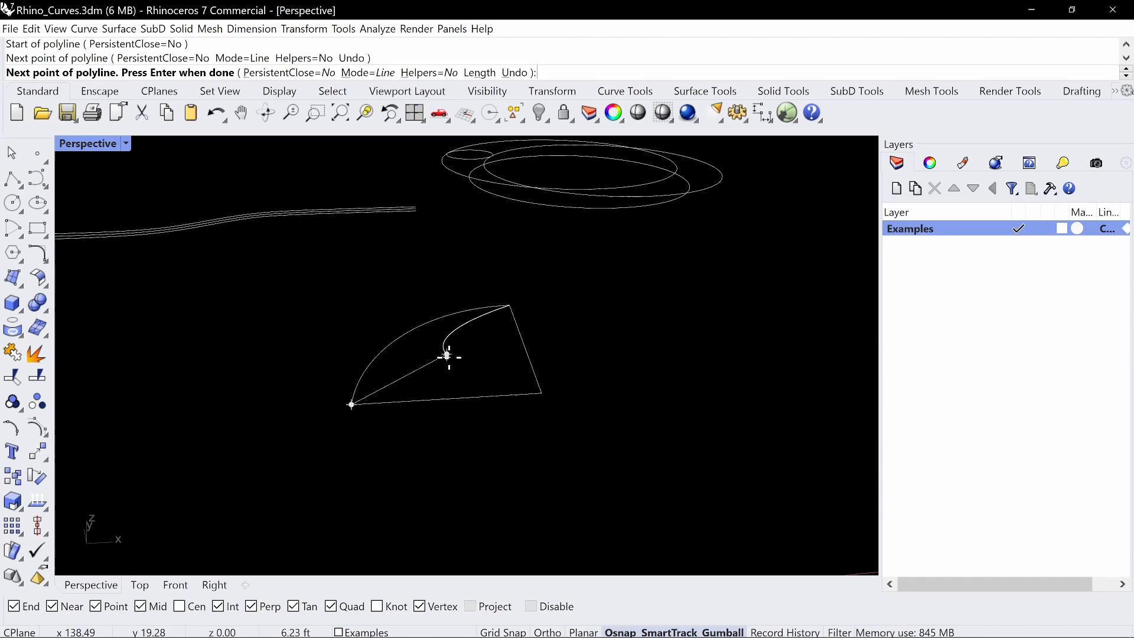
{"action": "left_click", "coordinate": [541, 392]}
{"action": "key", "text": "Return"}
Delete the straight horizontal base line beneath the new polyline
{"action": "right_click_drag", "start_coordinate": [595, 385], "coordinate": [361, 391]}
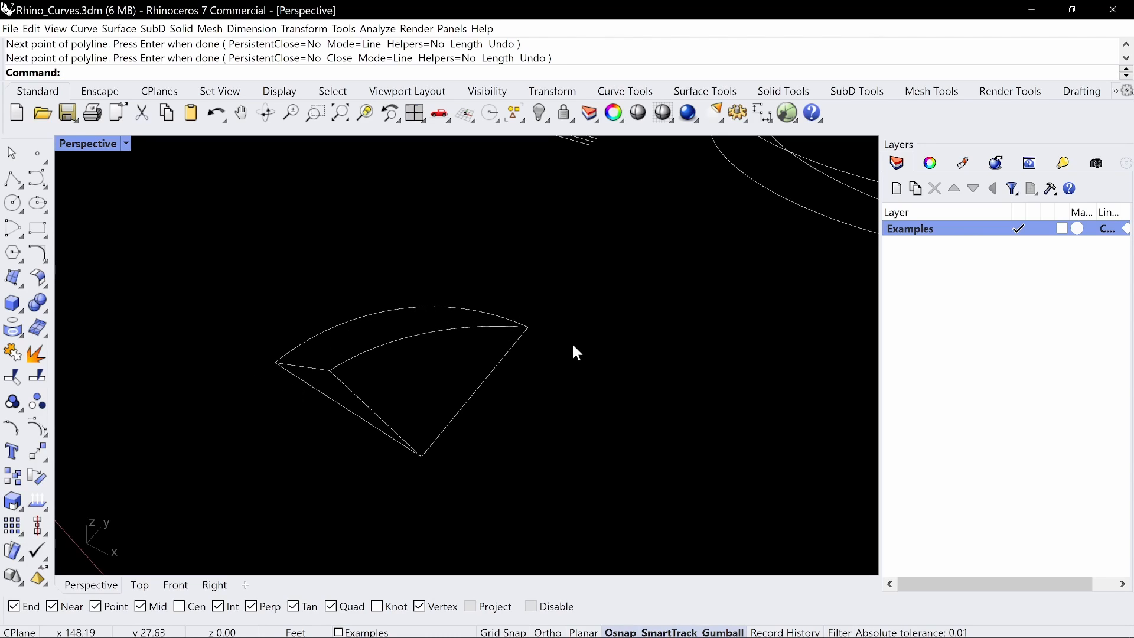
{"action": "left_click", "coordinate": [333, 403]}
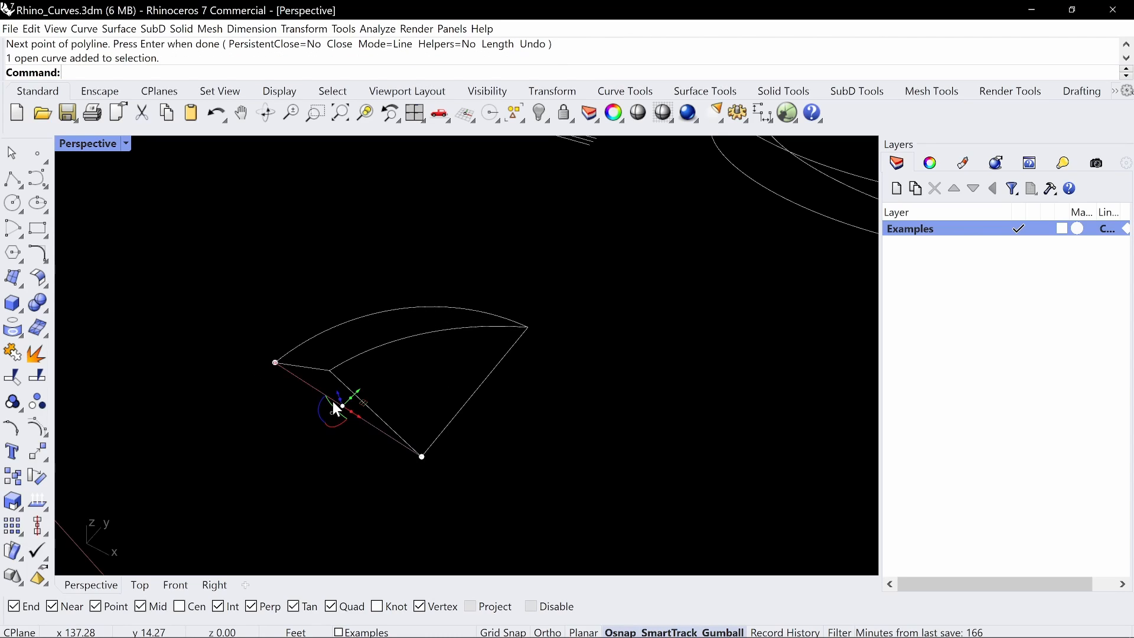
{"action": "key", "text": "Delete"}
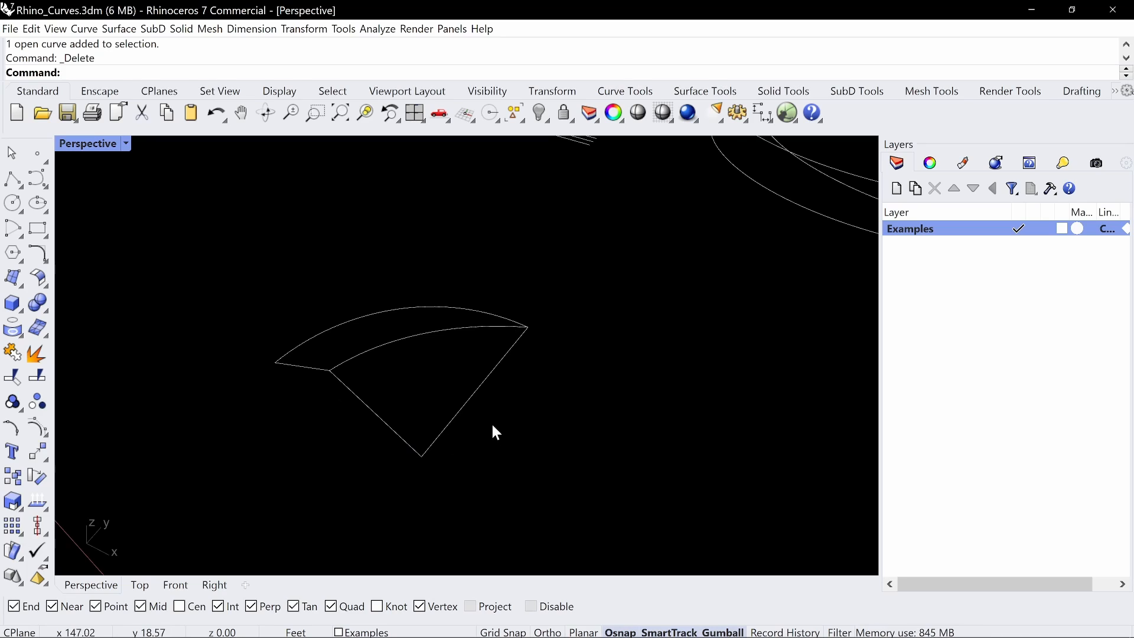
Examine the inner arc, the remaining straight radius and the polyline that frame the raised shape
{"action": "right_click_drag", "start_coordinate": [491, 424], "coordinate": [433, 352]}
{"action": "left_click", "coordinate": [435, 330]}
{"action": "left_click", "coordinate": [474, 387]}
{"action": "key", "text": "Escape"}
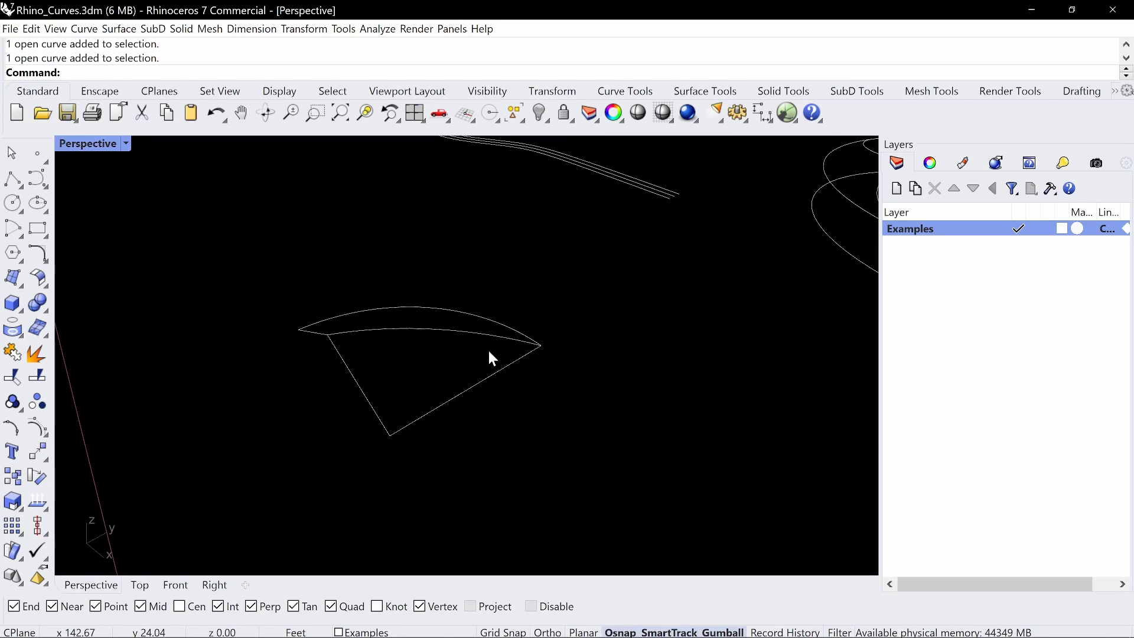
{"action": "left_click", "coordinate": [458, 331]}
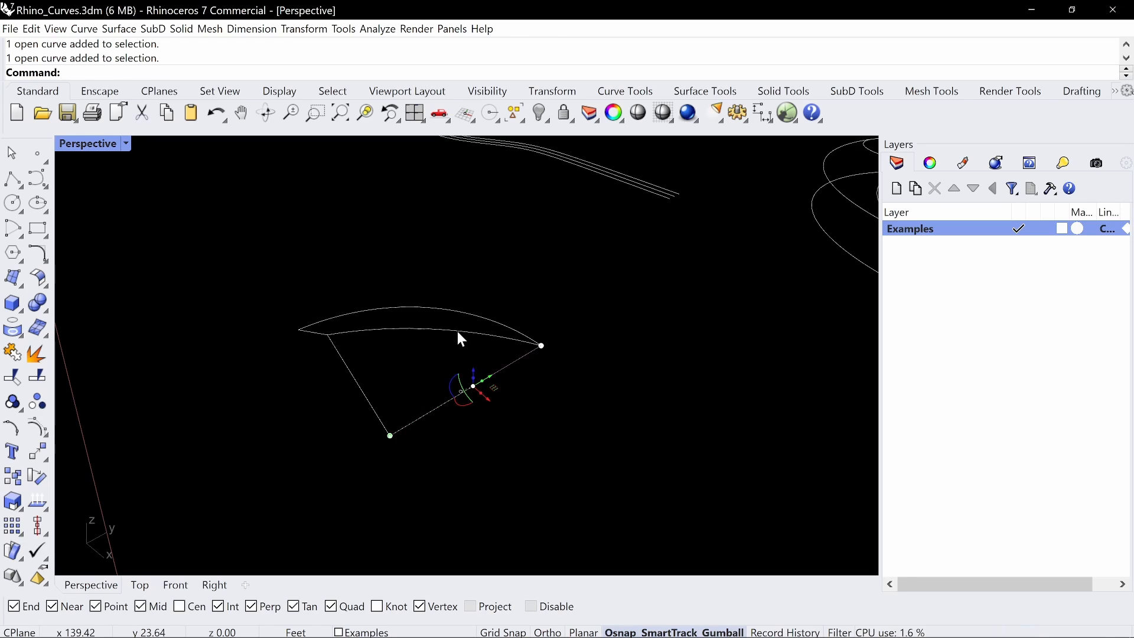
{"action": "key", "text": "Escape"}
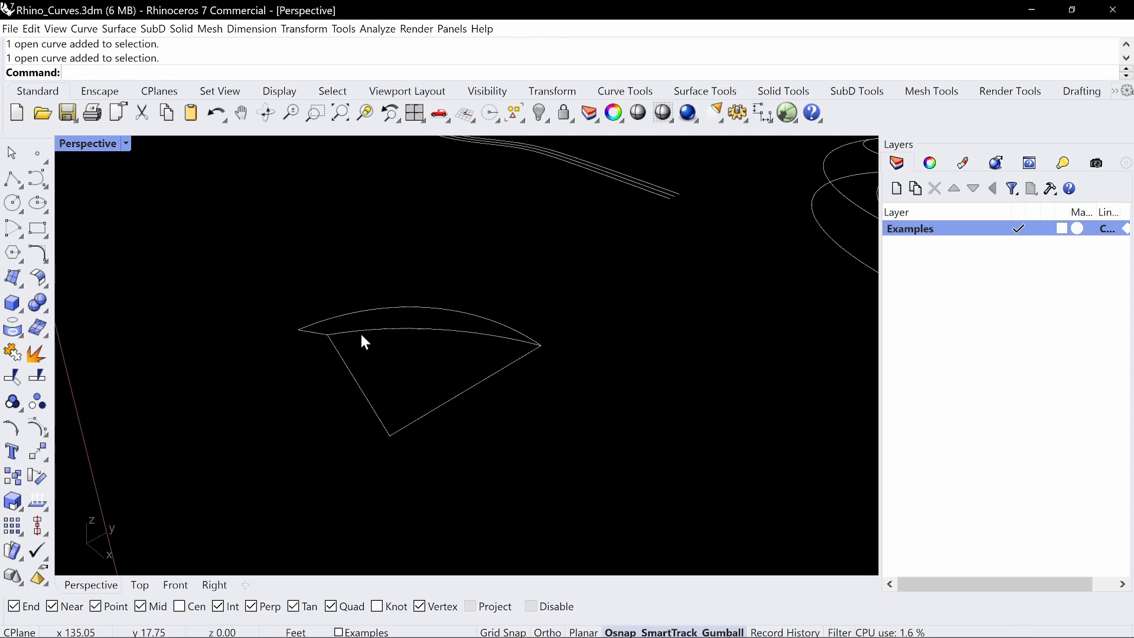
{"action": "right_click_drag", "start_coordinate": [362, 339], "coordinate": [373, 374]}
{"action": "right_click_drag", "start_coordinate": [343, 417], "coordinate": [321, 383]}
{"action": "type", "text": "Sweep2"}
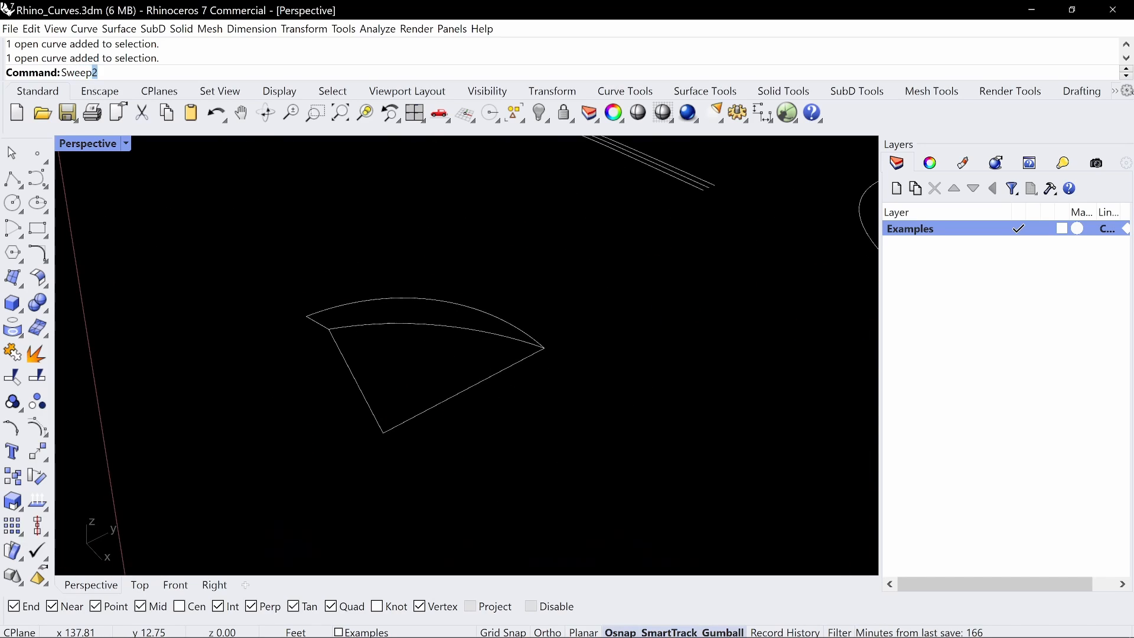
{"action": "key", "text": "Return"}
{"action": "left_click", "coordinate": [425, 324]}
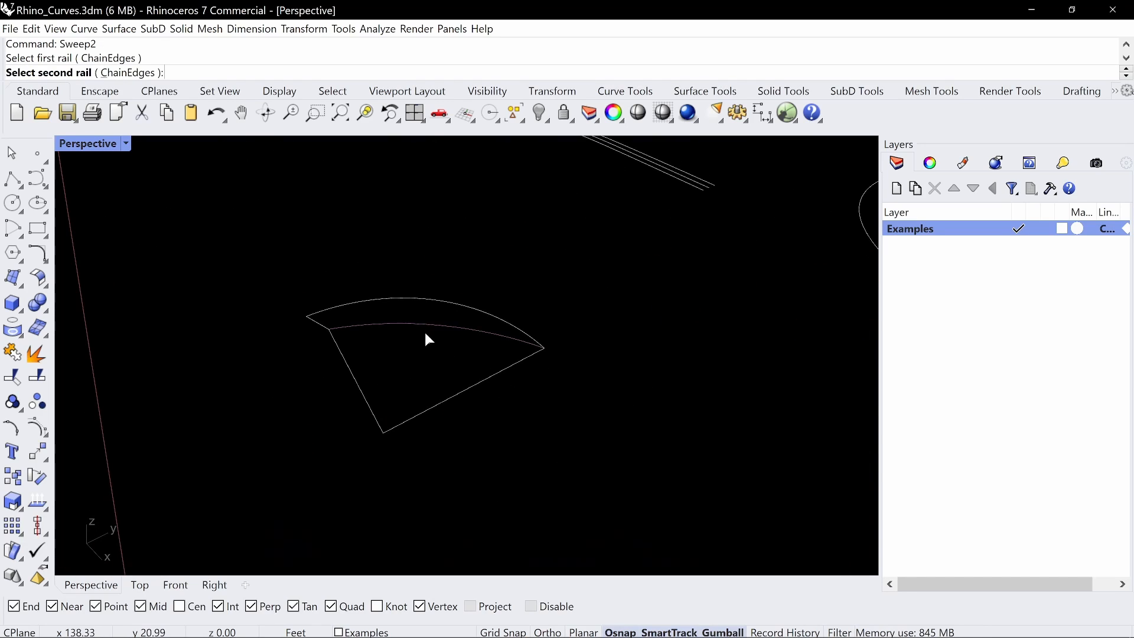
{"action": "left_click", "coordinate": [444, 396]}
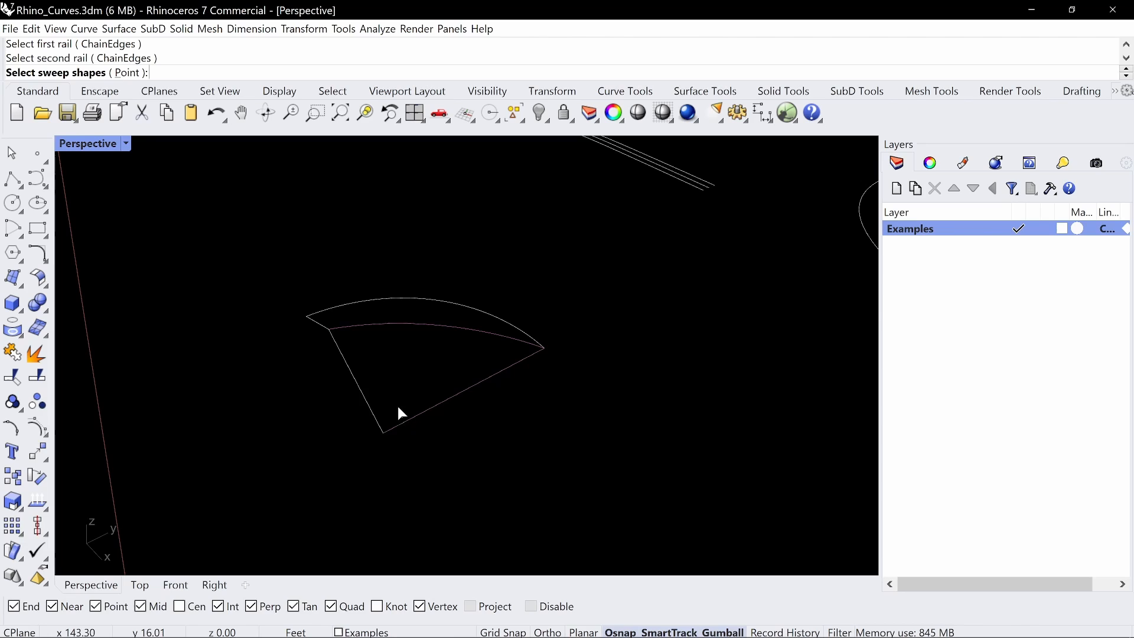
{"action": "left_click", "coordinate": [359, 384]}
{"action": "key", "text": "Return"}
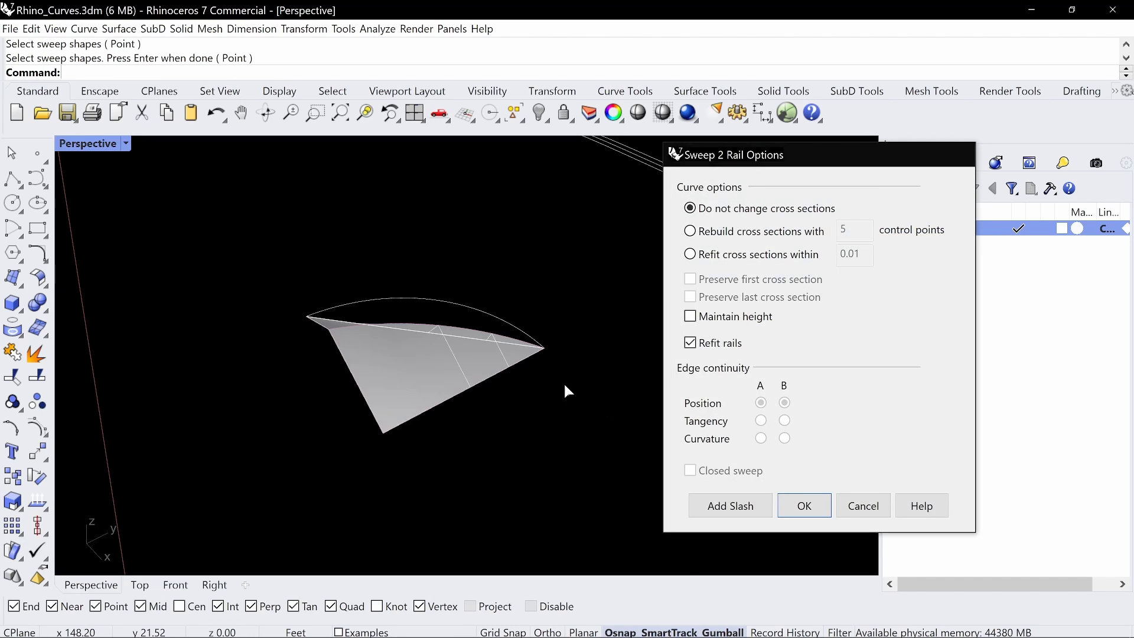
{"action": "key", "text": "Escape"}
Explode the two-segment polyline into separate lines
{"action": "left_click", "coordinate": [348, 363]}
{"action": "type", "text": "explode"}
{"action": "key", "text": "Return"}
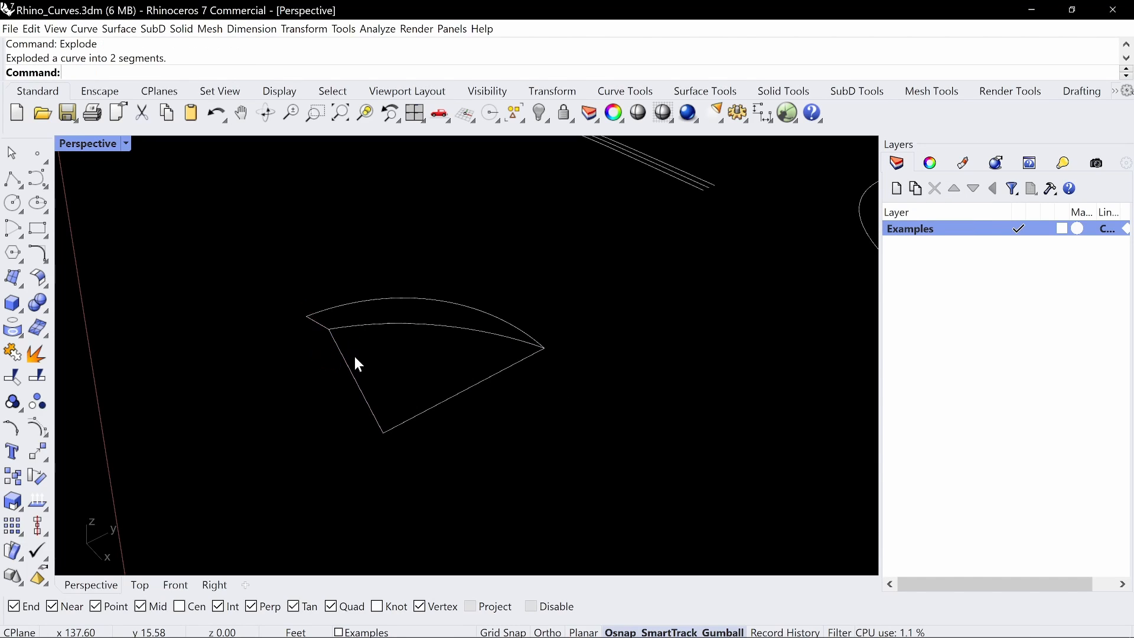
Create a Sweep2 surface with the inner arc and straight radius as rails and the line joining their ends as cross section
{"action": "type", "text": "Swep2"}
{"action": "key", "text": "Return"}
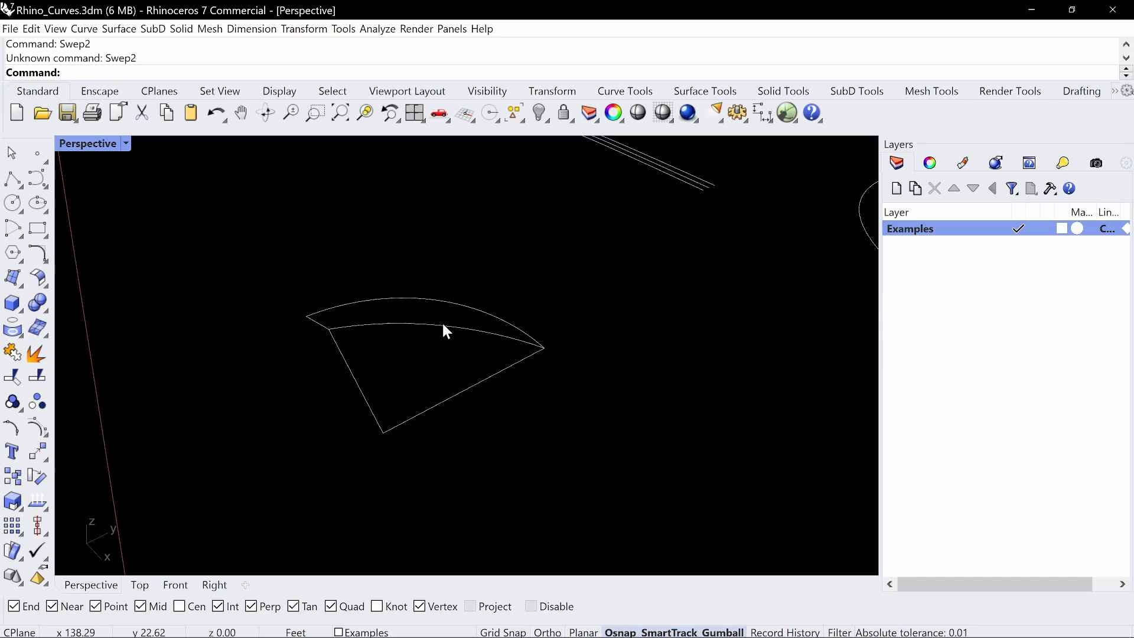
{"action": "type", "text": "Sweep2"}
{"action": "key", "text": "Return"}
{"action": "left_click", "coordinate": [427, 323]}
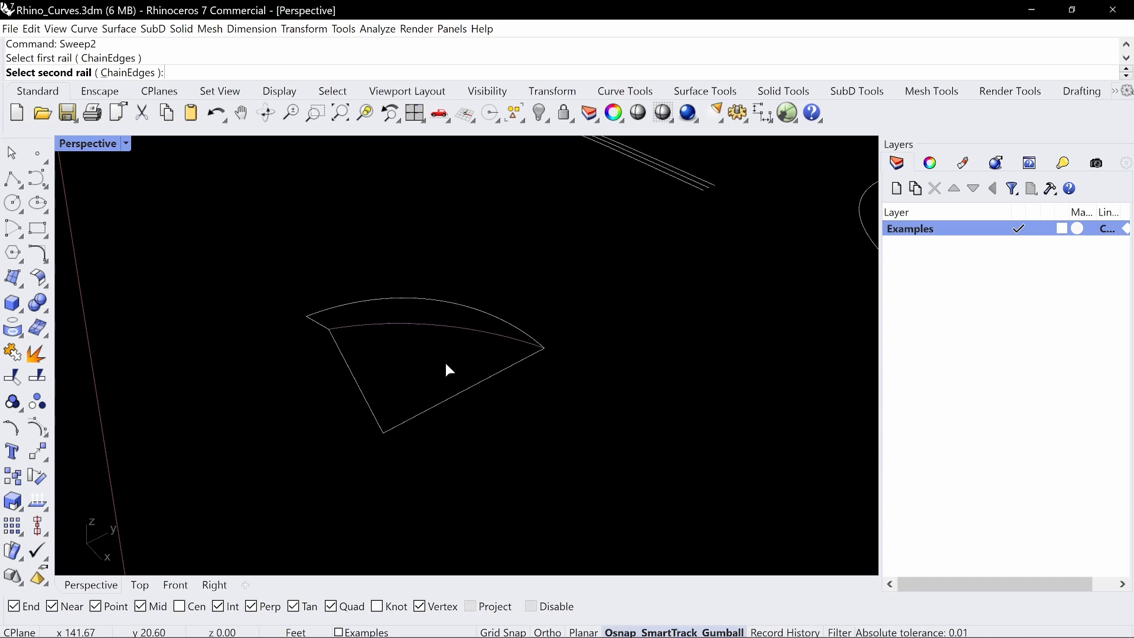
{"action": "left_click", "coordinate": [458, 392]}
{"action": "left_click", "coordinate": [357, 371]}
{"action": "key", "text": "Return"}
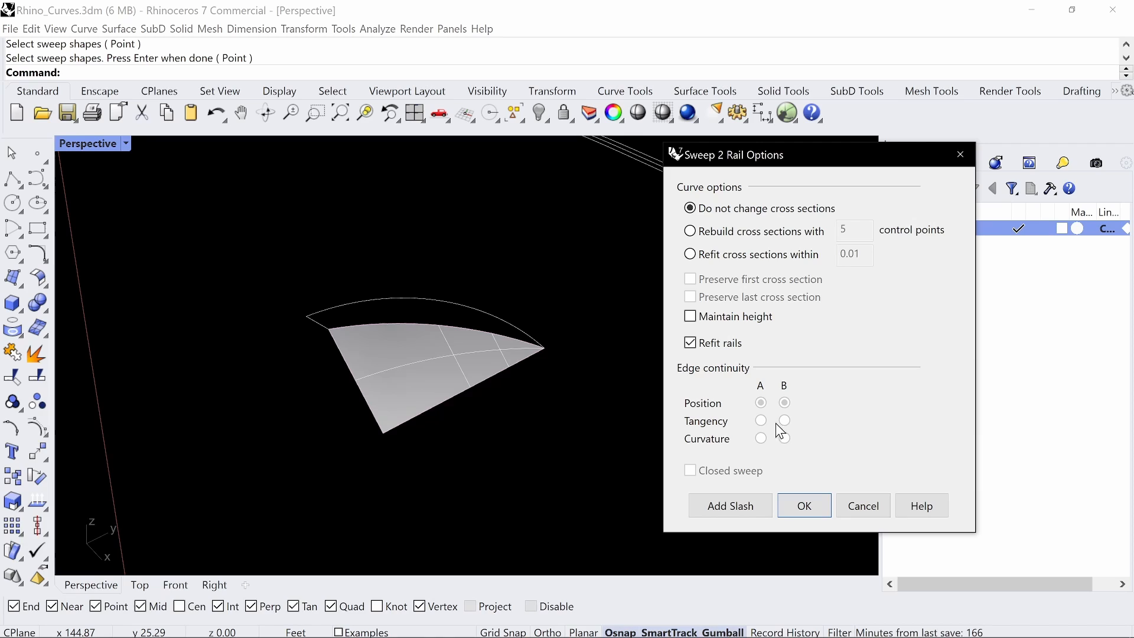
{"action": "left_click", "coordinate": [805, 506]}
{"action": "right_click_drag", "start_coordinate": [623, 467], "coordinate": [558, 406]}
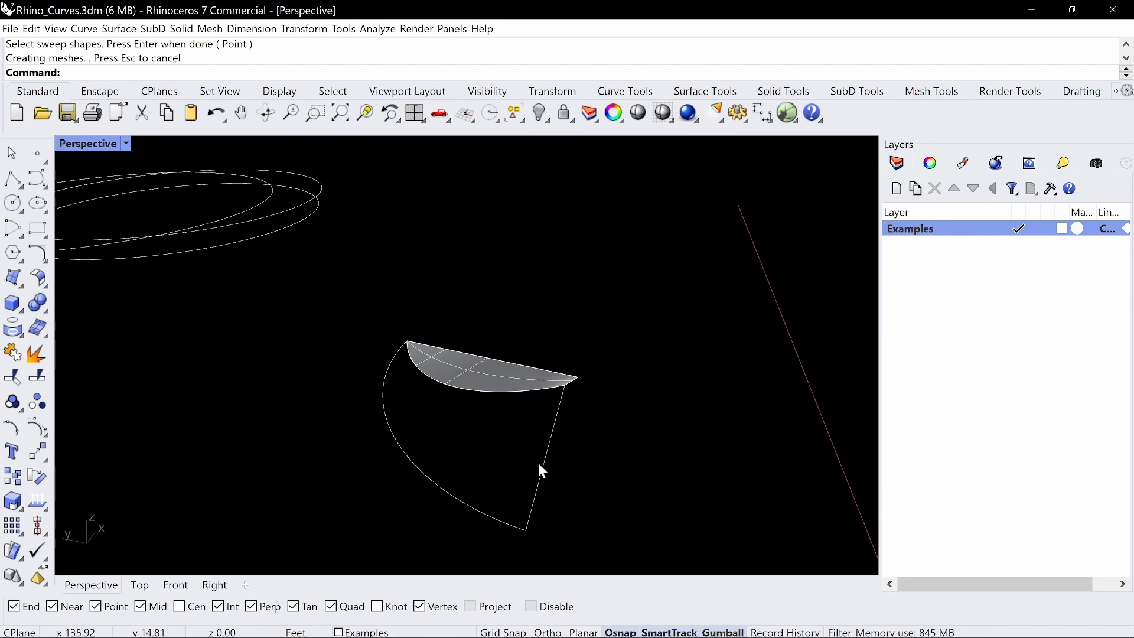
Create a Sweep2 surface with the outer and inner arcs as rails and the line joining their ends as cross section
{"action": "key", "text": "Return"}
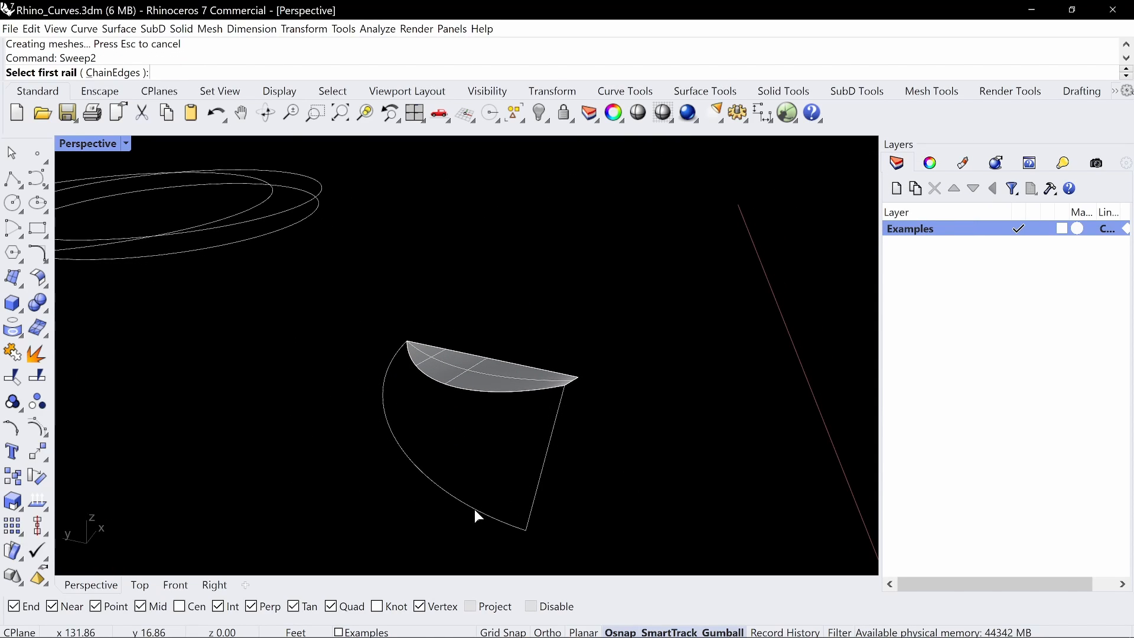
{"action": "left_click", "coordinate": [473, 509]}
{"action": "left_click", "coordinate": [539, 391]}
{"action": "left_click", "coordinate": [584, 426]}
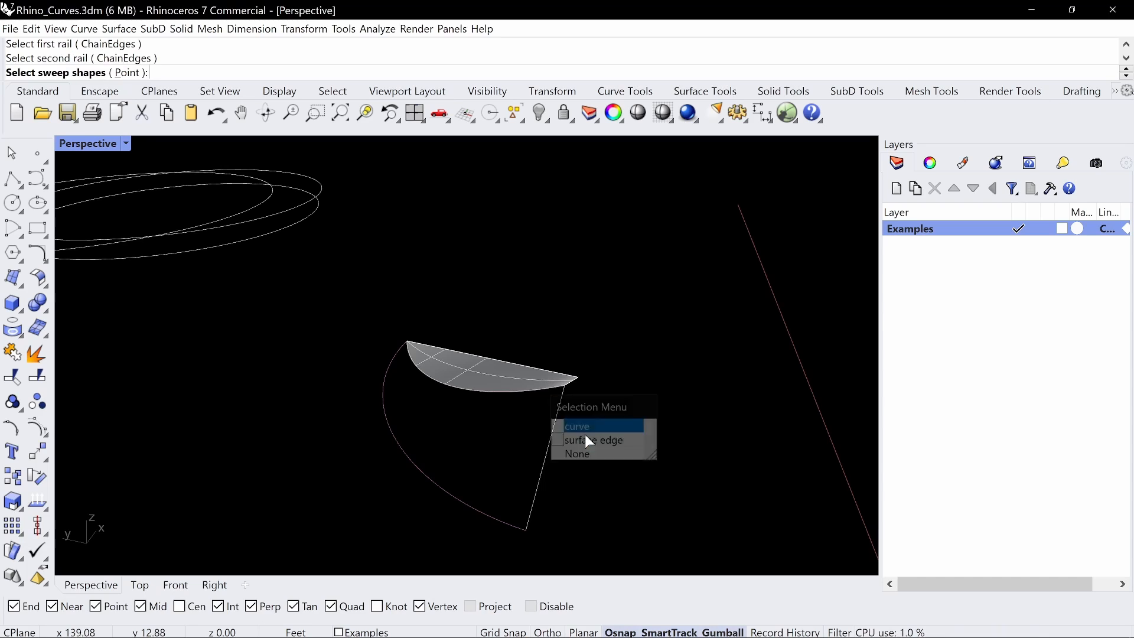
{"action": "key", "text": "Return"}
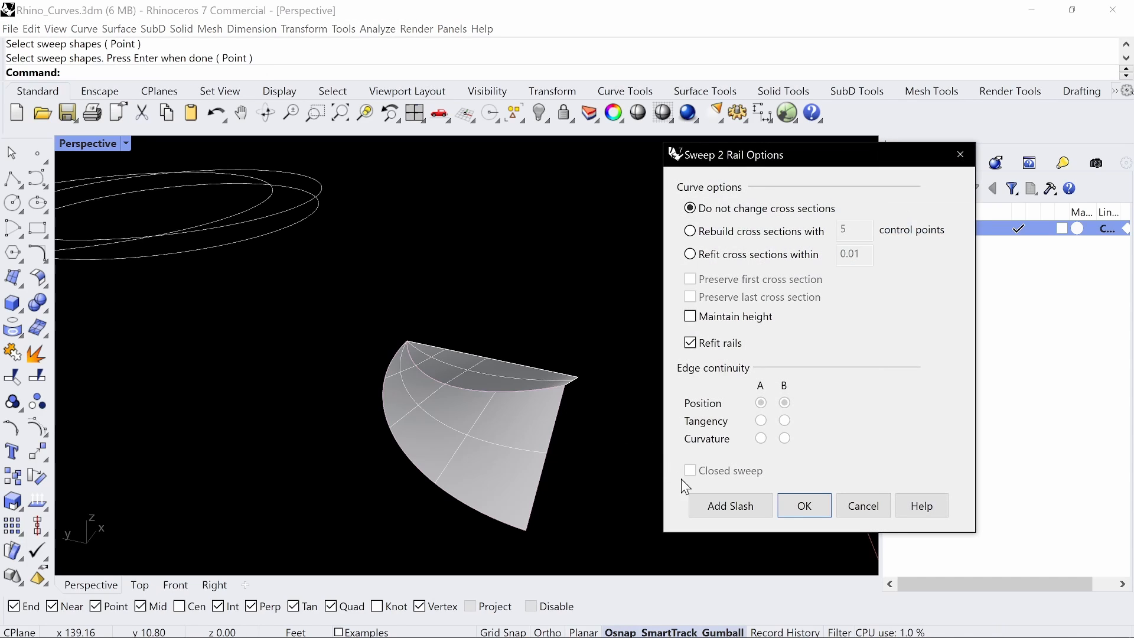
{"action": "left_click", "coordinate": [803, 506]}
{"action": "right_click_drag", "start_coordinate": [692, 420], "coordinate": [594, 400]}
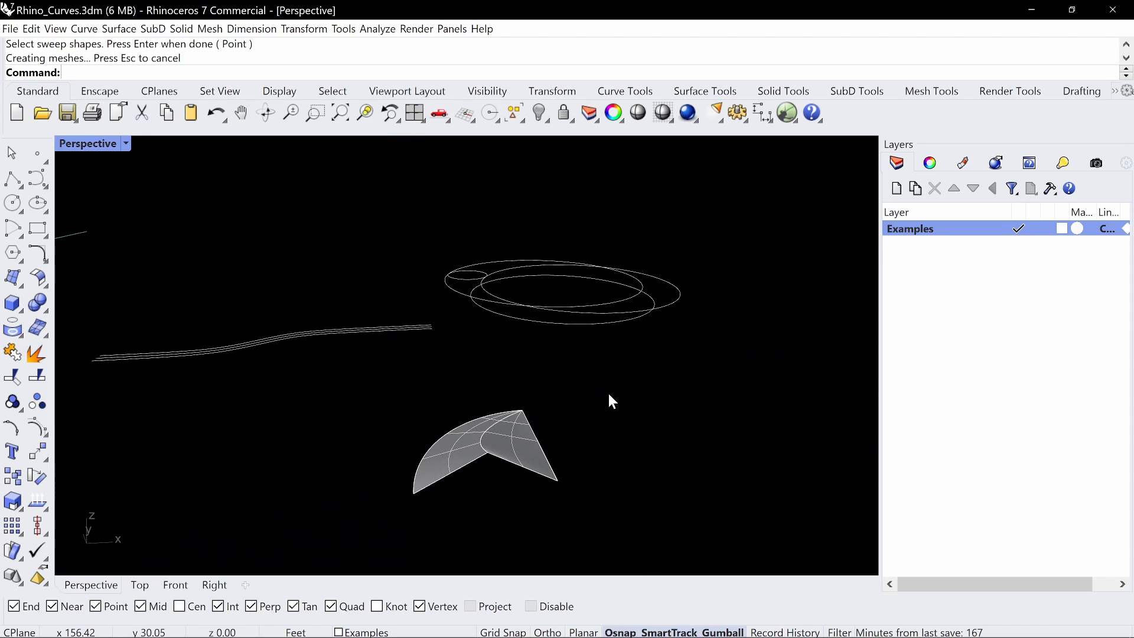
{"action": "left_click_drag", "start_coordinate": [611, 401], "coordinate": [375, 506]}
{"action": "scroll", "coordinate": [409, 484], "scroll_direction": "down", "scroll_amount": 2}
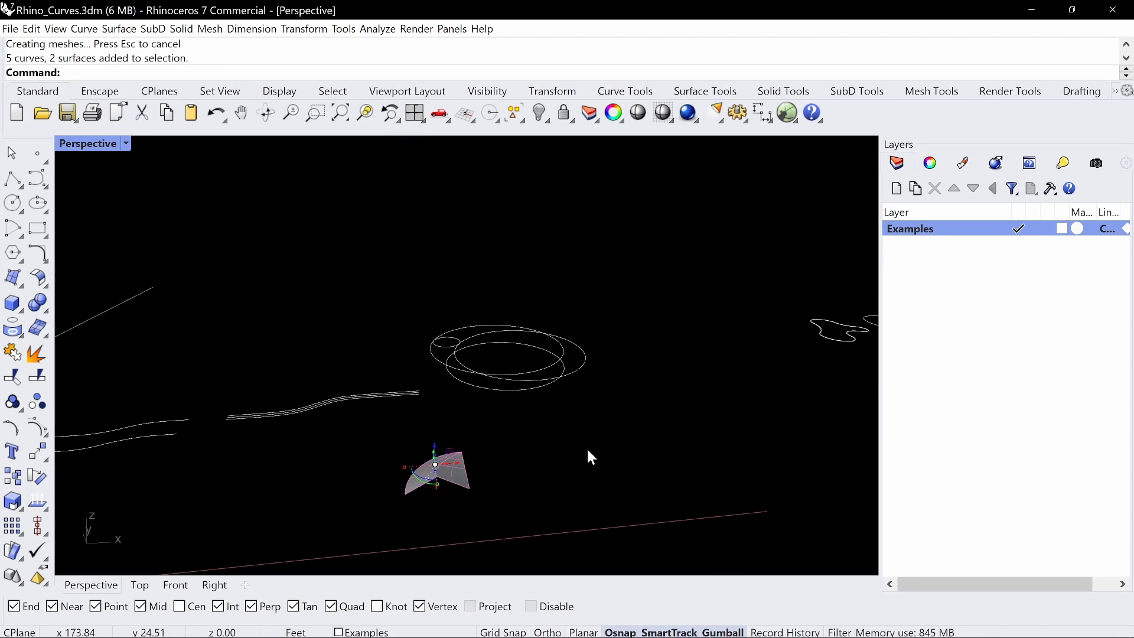
{"action": "key", "text": "Escape"}
{"action": "scroll", "coordinate": [476, 425], "scroll_direction": "up", "scroll_amount": 3}
Mirror the two swept surfaces, keeping the originals, across the line through the module's straight end edges to form a half-round shape
{"action": "right_click_drag", "start_coordinate": [476, 426], "coordinate": [410, 445]}
{"action": "left_click", "coordinate": [410, 446]}
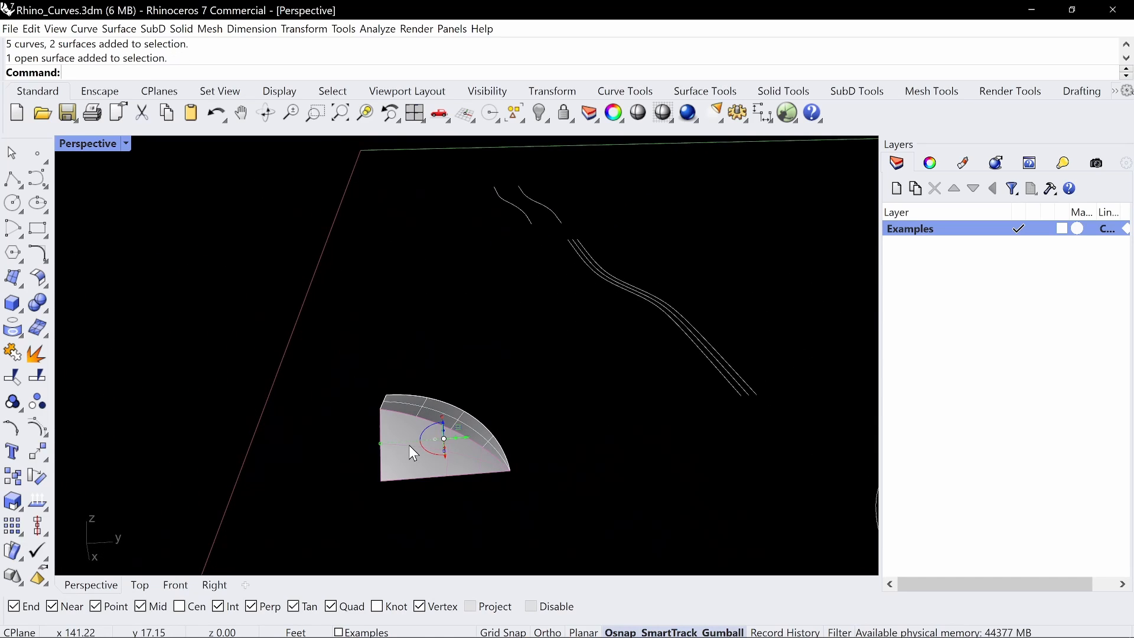
{"action": "type", "text": "mirror"}
{"action": "key", "text": "Return"}
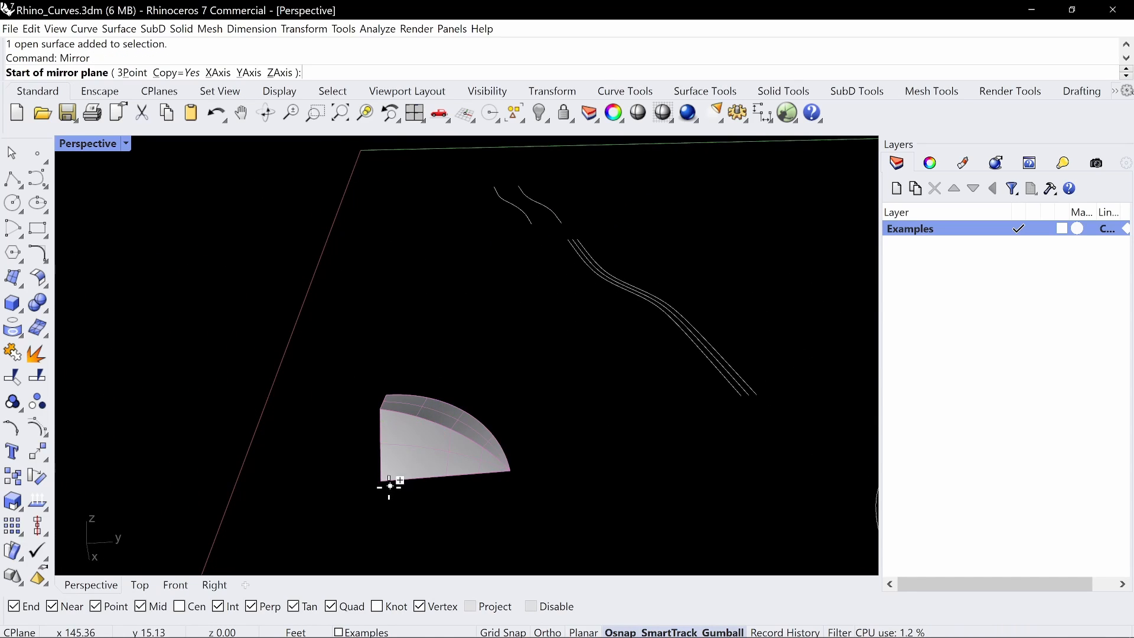
{"action": "left_click", "coordinate": [381, 480]}
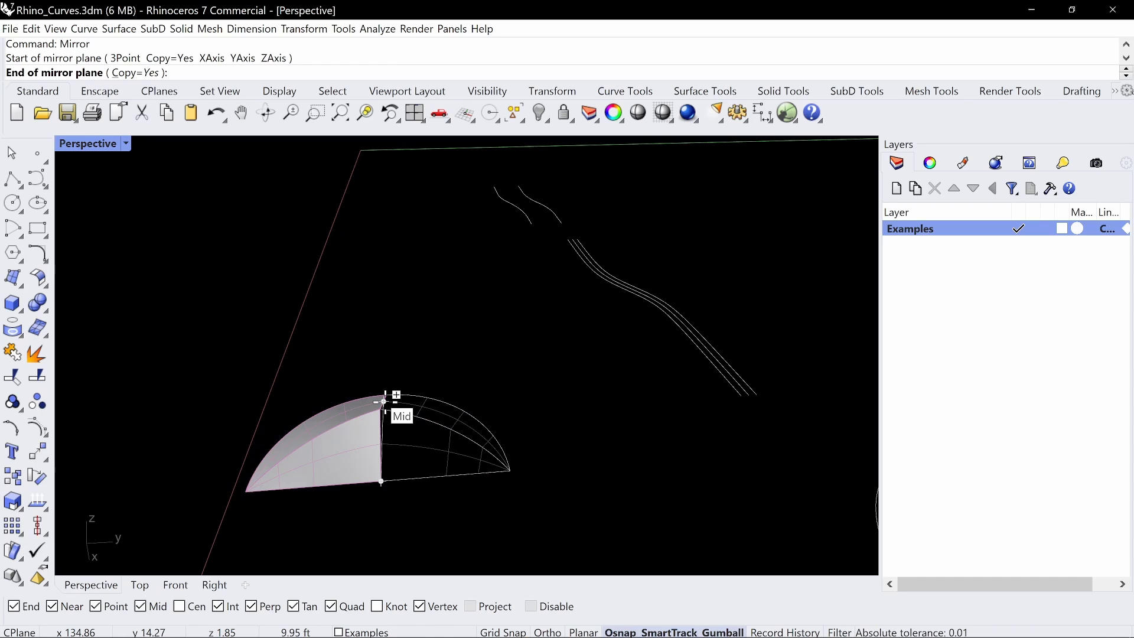
{"action": "left_click", "coordinate": [384, 401]}
Join the two adjoining swept surfaces in each half of the shape into one polysurface per half
{"action": "right_click_drag", "start_coordinate": [389, 399], "coordinate": [555, 328]}
{"action": "left_click", "coordinate": [484, 381]}
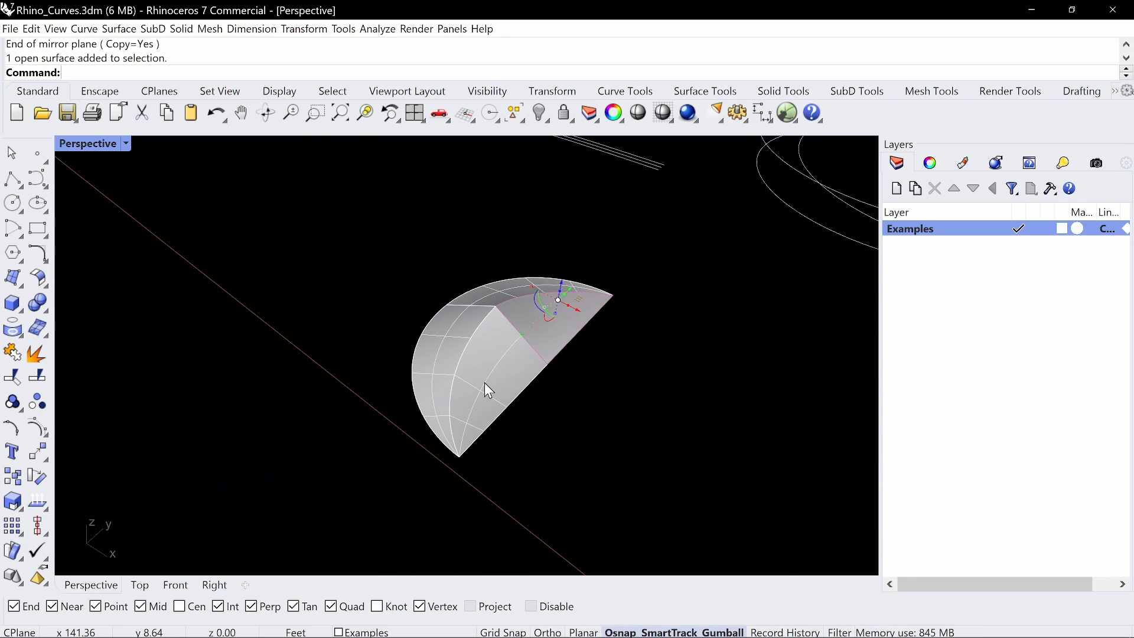
{"action": "left_click", "coordinate": [498, 283]}
{"action": "left_click", "coordinate": [505, 292]}
{"action": "left_click", "coordinate": [500, 290]}
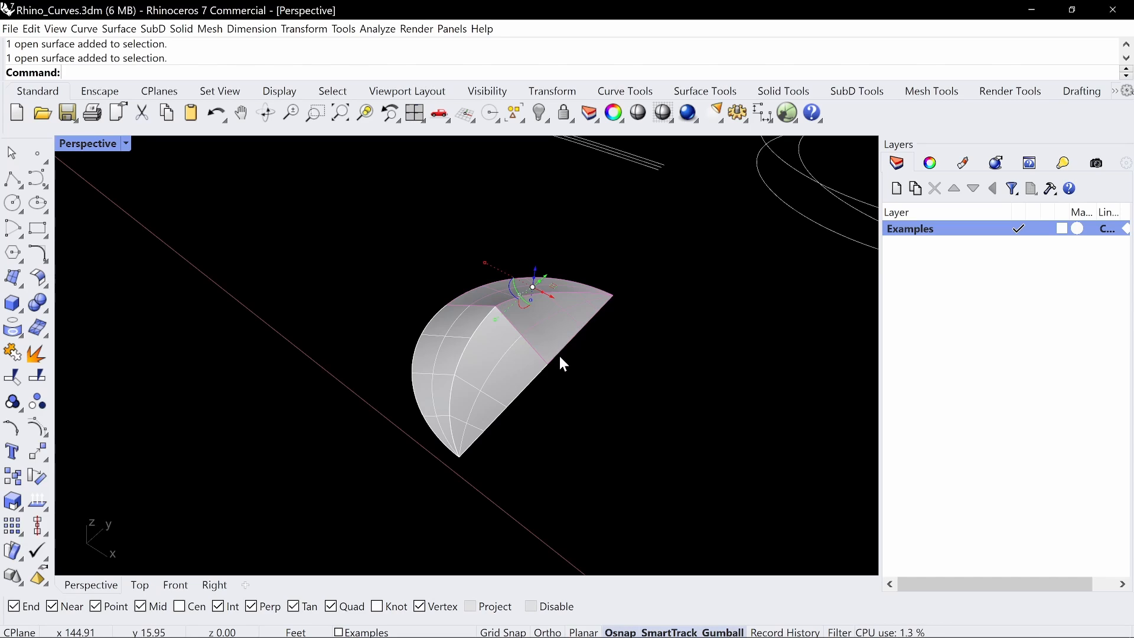
{"action": "key", "text": "ctrl+j"}
{"action": "right_click_drag", "start_coordinate": [580, 359], "coordinate": [608, 367]}
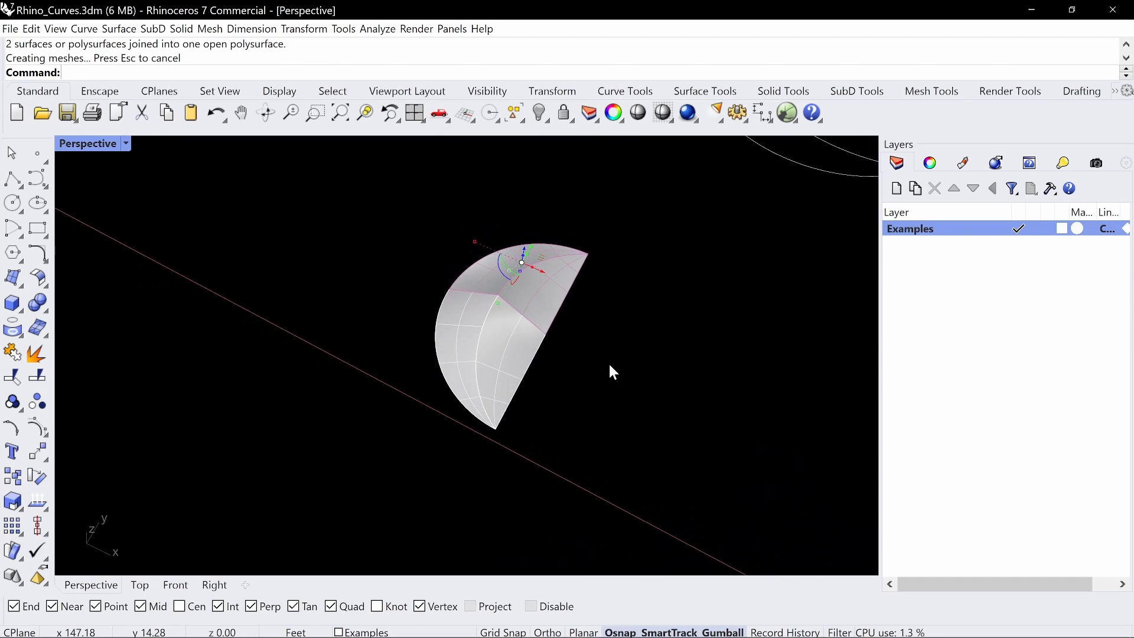
{"action": "left_click", "coordinate": [467, 340]}
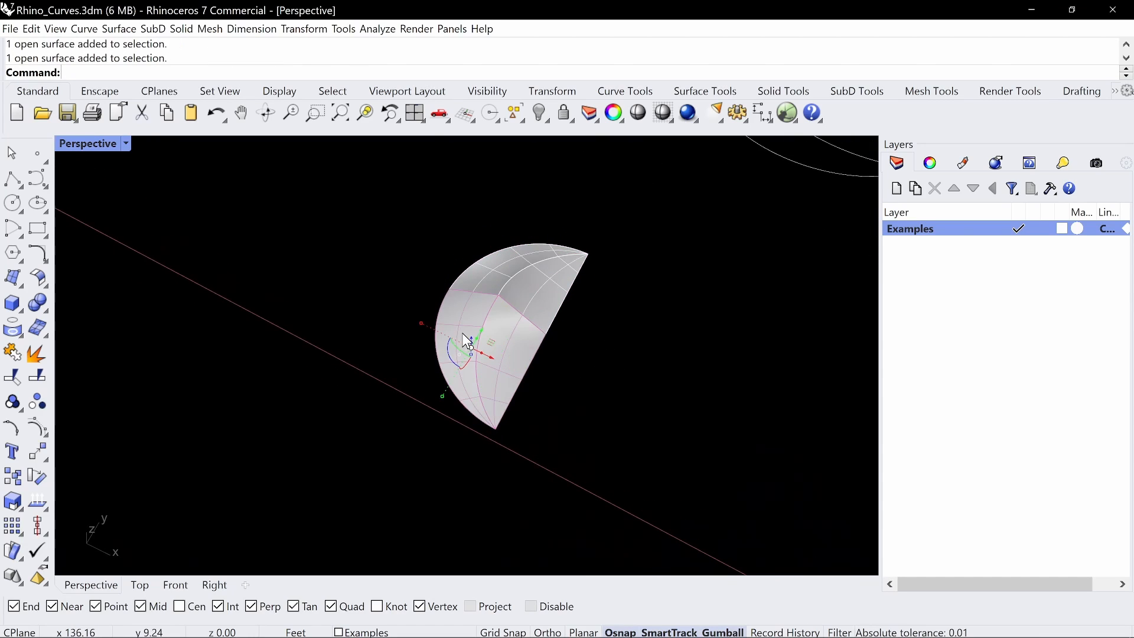
{"action": "right_click", "coordinate": [572, 362]}
Try to mirror both joined polysurfaces across the long straight edge of the half-round shape
{"action": "left_click", "coordinate": [541, 310]}
{"action": "left_click", "coordinate": [544, 294]}
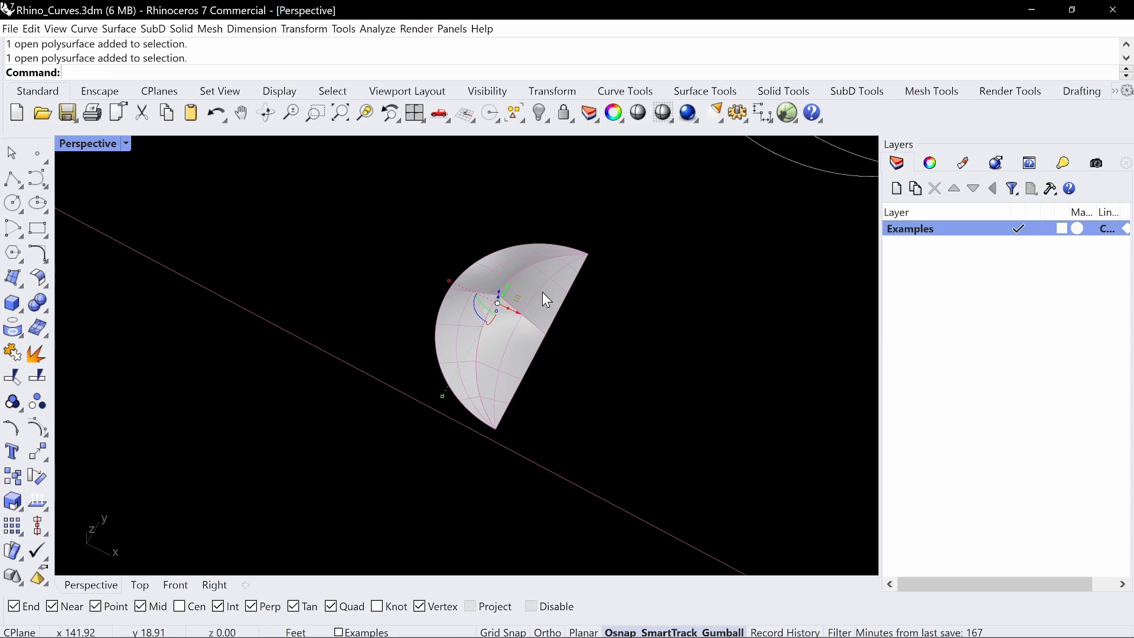
{"action": "type", "text": "Mirror"}
{"action": "key", "text": "Return"}
{"action": "left_click", "coordinate": [546, 333]}
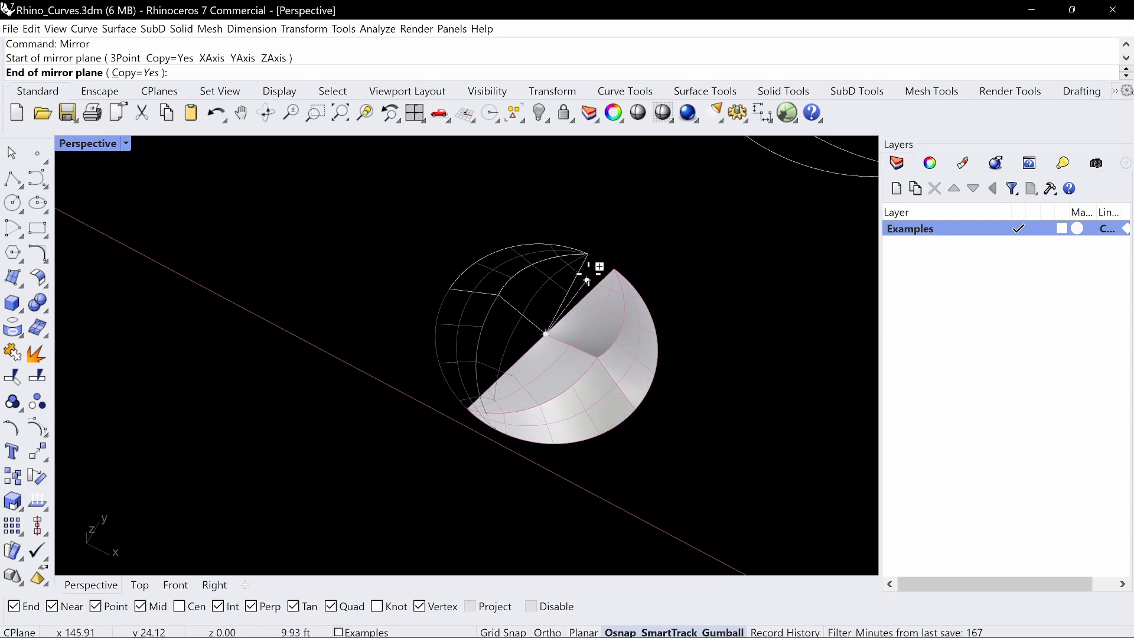
{"action": "left_click", "coordinate": [597, 248]}
{"action": "mouse_move", "coordinate": [598, 248]}
{"action": "right_mouse_down"}
{"action": "mouse_move", "coordinate": [675, 286]}
{"action": "mouse_move", "coordinate": [737, 238]}
{"action": "mouse_move", "coordinate": [699, 316]}
{"action": "right_mouse_up"}
{"action": "key", "text": "ctrl+z"}
Mirror the front polysurface about a Y-direction line through the ridge's raised point and delete its original, forming an S-shaped module
{"action": "right_click_drag", "start_coordinate": [523, 349], "coordinate": [494, 363]}
{"action": "left_click", "coordinate": [494, 364]}
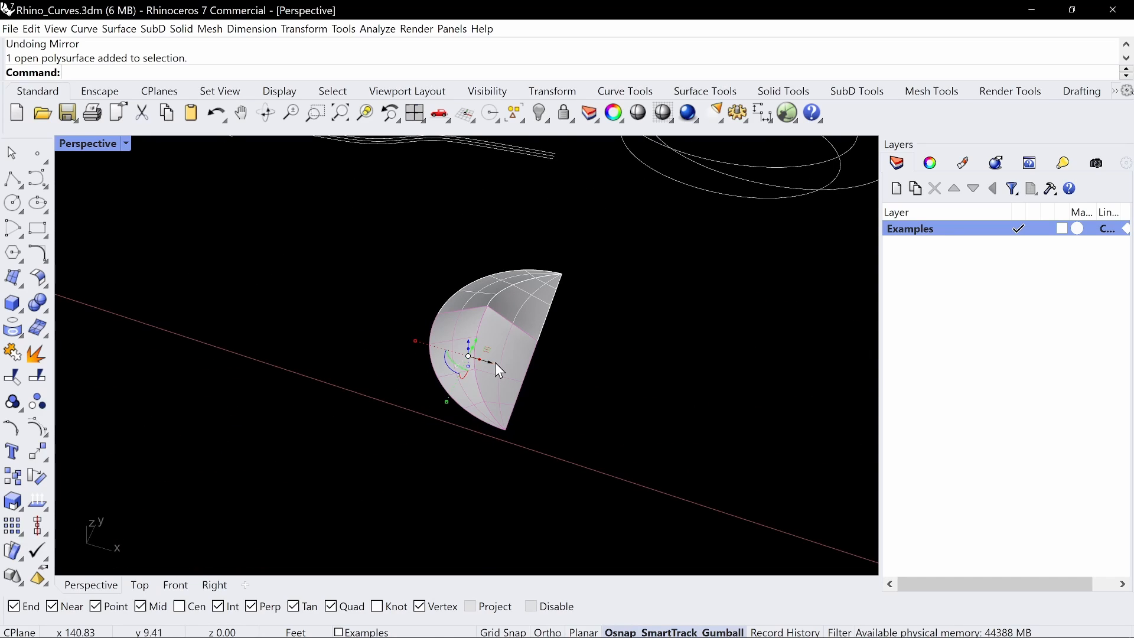
{"action": "type", "text": "mirror"}
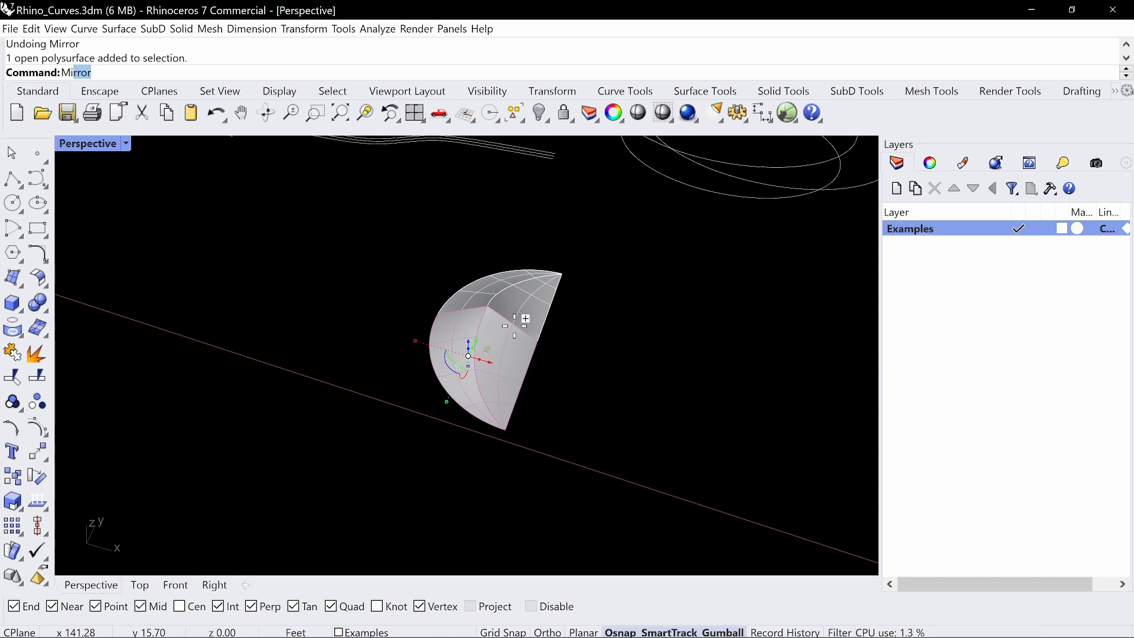
{"action": "key", "text": "Return"}
{"action": "left_click", "coordinate": [488, 306]}
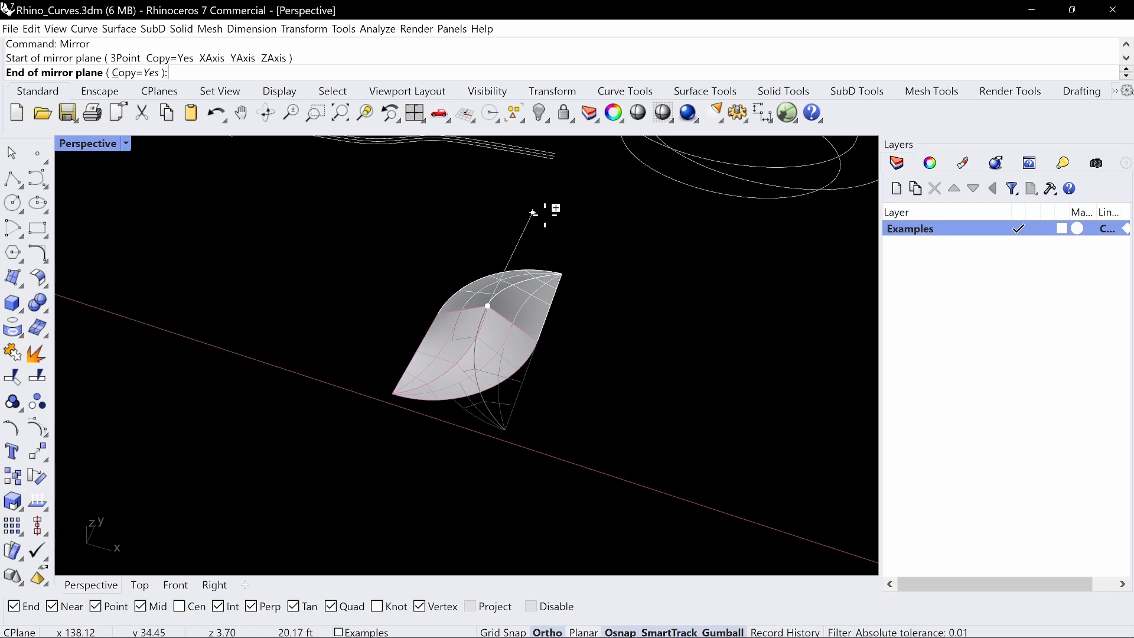
{"action": "left_click", "coordinate": [541, 214]}
{"action": "left_click", "coordinate": [493, 412]}
{"action": "key", "text": "Delete"}
Copy the whole S-shaped module twice along the X direction, placing the copies side by side in a row of three
{"action": "right_click_drag", "start_coordinate": [531, 397], "coordinate": [617, 361]}
{"action": "left_click_drag", "start_coordinate": [566, 355], "coordinate": [577, 350]}
{"action": "right_click_drag", "start_coordinate": [577, 351], "coordinate": [556, 379]}
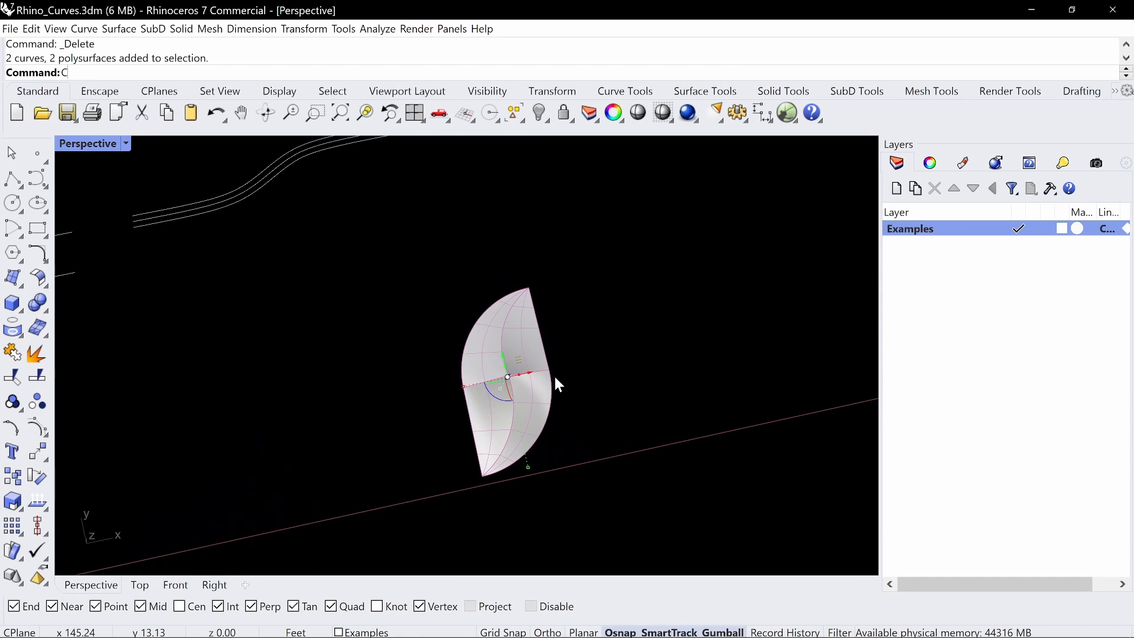
{"action": "key", "text": "Return"}
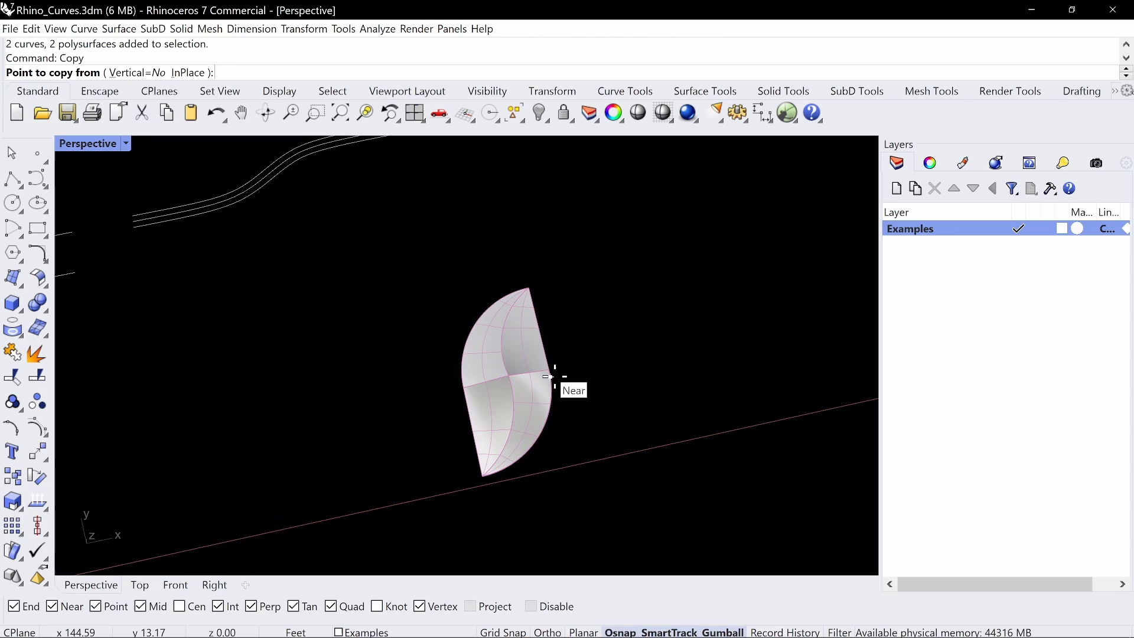
{"action": "left_click", "coordinate": [463, 388]}
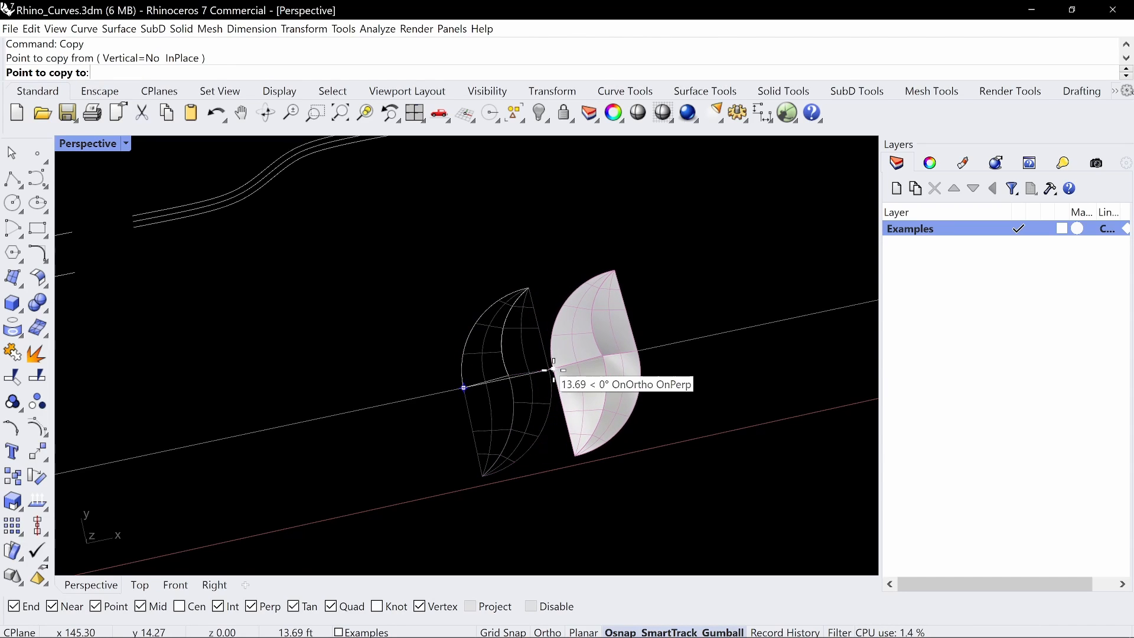
{"action": "left_click", "coordinate": [550, 371]}
{"action": "left_click", "coordinate": [633, 353]}
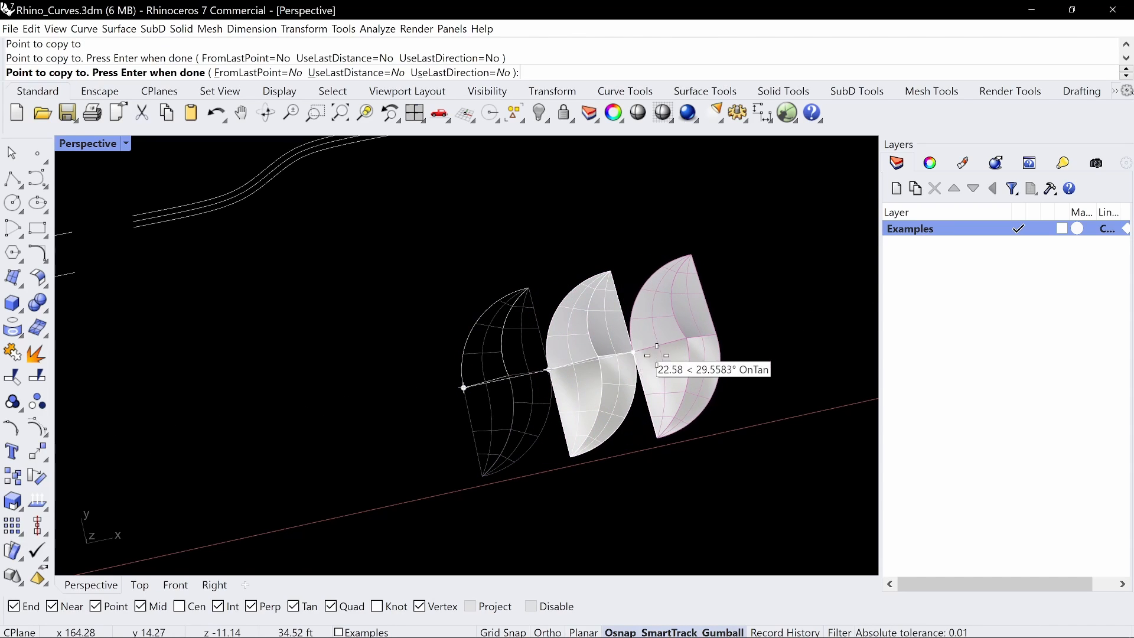
{"action": "right_click_drag", "start_coordinate": [681, 351], "coordinate": [611, 333], "text": "shift"}
{"action": "key", "text": "Return"}
{"action": "scroll", "coordinate": [595, 413], "scroll_direction": "down", "scroll_amount": 8}
{"action": "scroll", "coordinate": [498, 353], "scroll_direction": "up", "scroll_amount": 4}
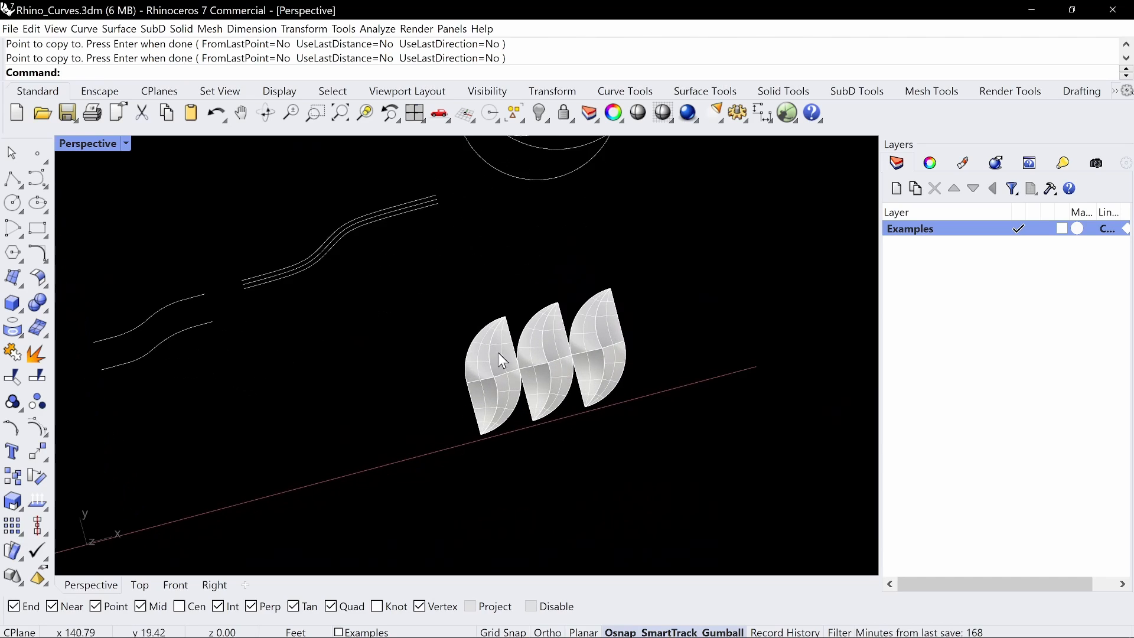
Rotate a copy of the third module in the row by 90 degrees about its centre in plan
{"action": "right_click_drag", "start_coordinate": [659, 305], "coordinate": [629, 329], "text": "shift"}
{"action": "left_click_drag", "start_coordinate": [641, 341], "coordinate": [570, 388]}
{"action": "right_click_drag", "start_coordinate": [635, 366], "coordinate": [613, 388], "text": "shift"}
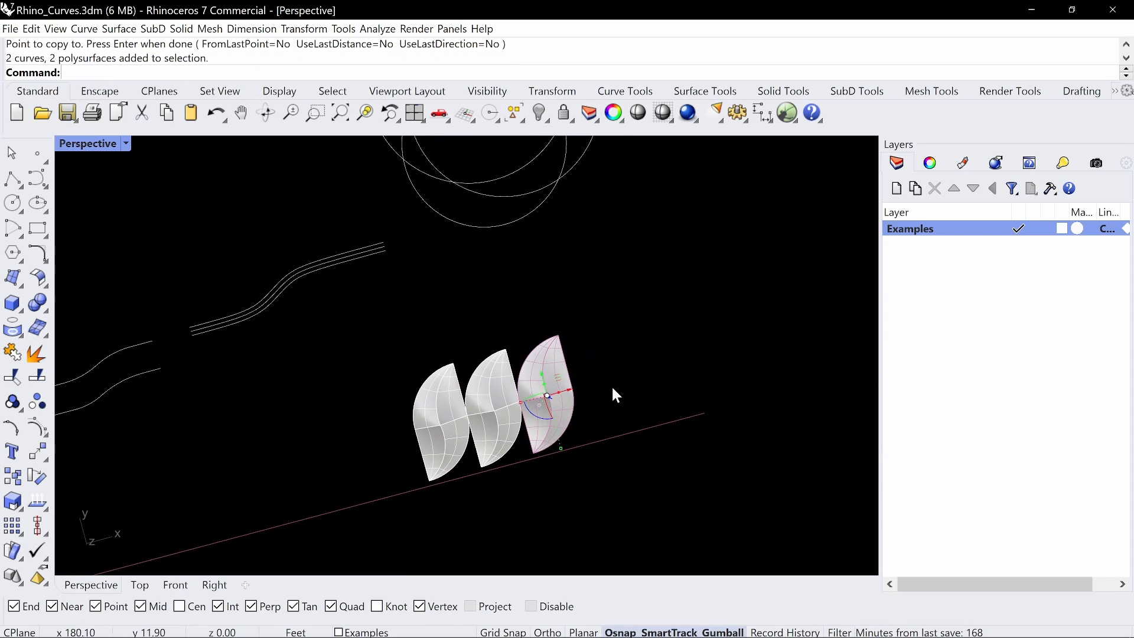
{"action": "left_click", "coordinate": [541, 419]}
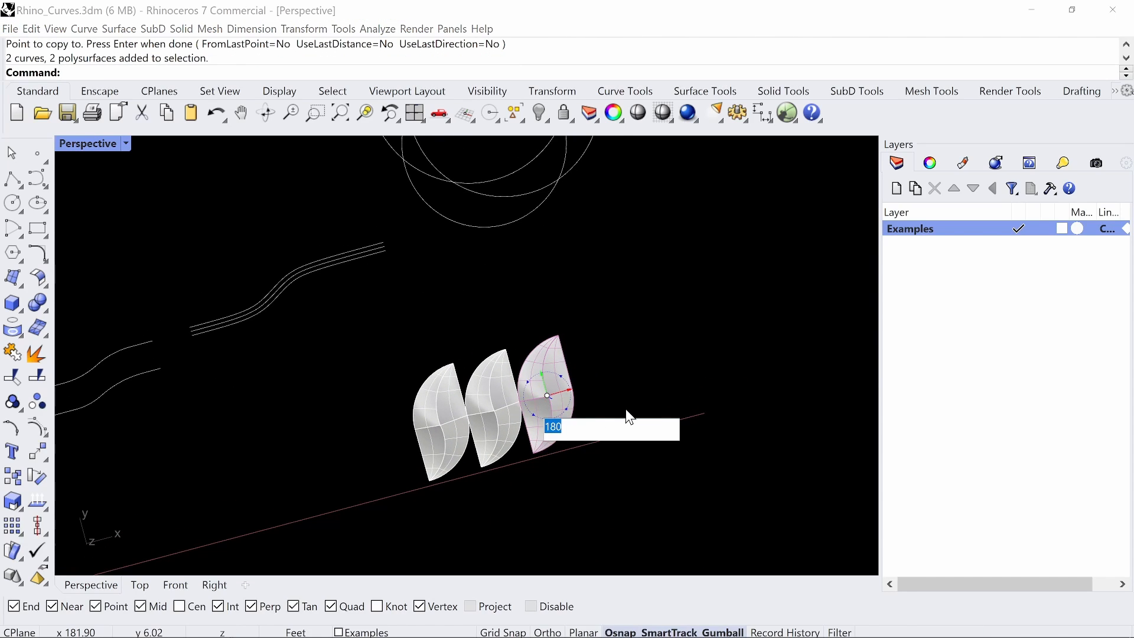
{"action": "type", "text": "90"}
{"action": "key", "text": "Return"}
Move the rotated module below the row so the middle of its straight edge meets the third module's lower tip
{"action": "right_click_drag", "start_coordinate": [615, 353], "coordinate": [644, 268], "text": "shift"}
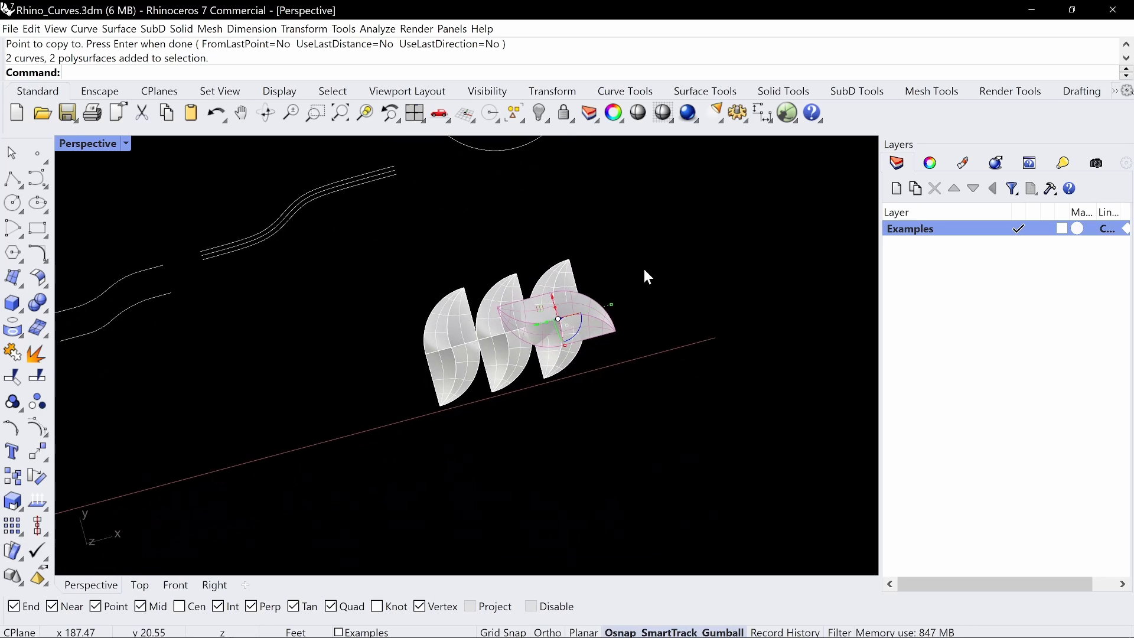
{"action": "left_click_drag", "start_coordinate": [555, 294], "coordinate": [588, 399]}
{"action": "type", "text": "m"}
{"action": "key", "text": "Return"}
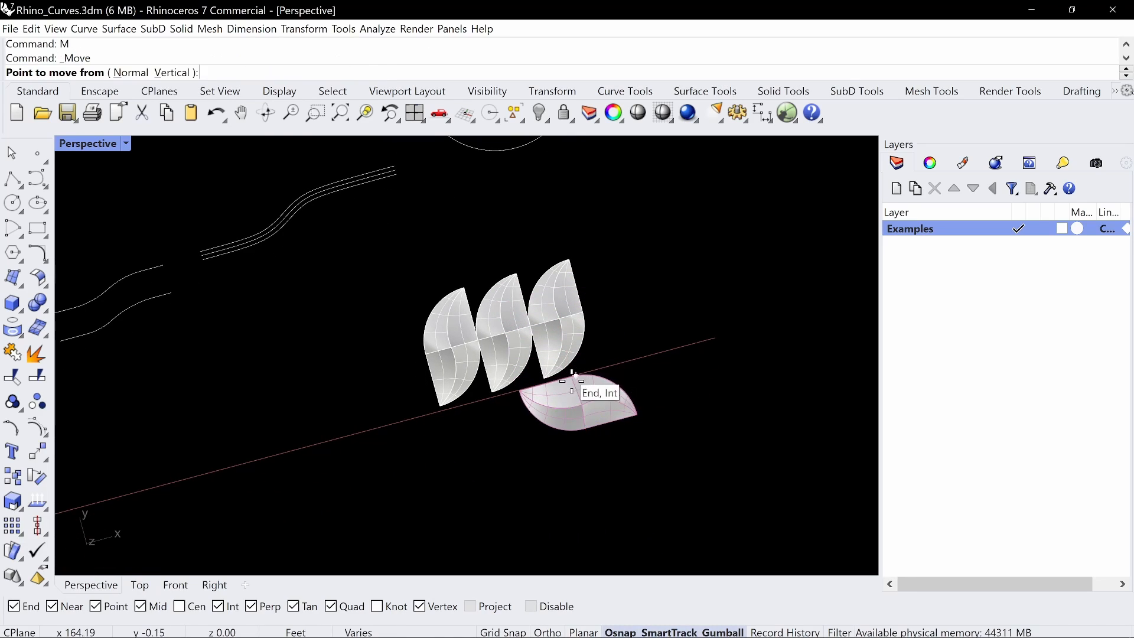
{"action": "scroll", "coordinate": [591, 350], "scroll_direction": "up", "scroll_amount": 3}
{"action": "left_click", "coordinate": [570, 373]}
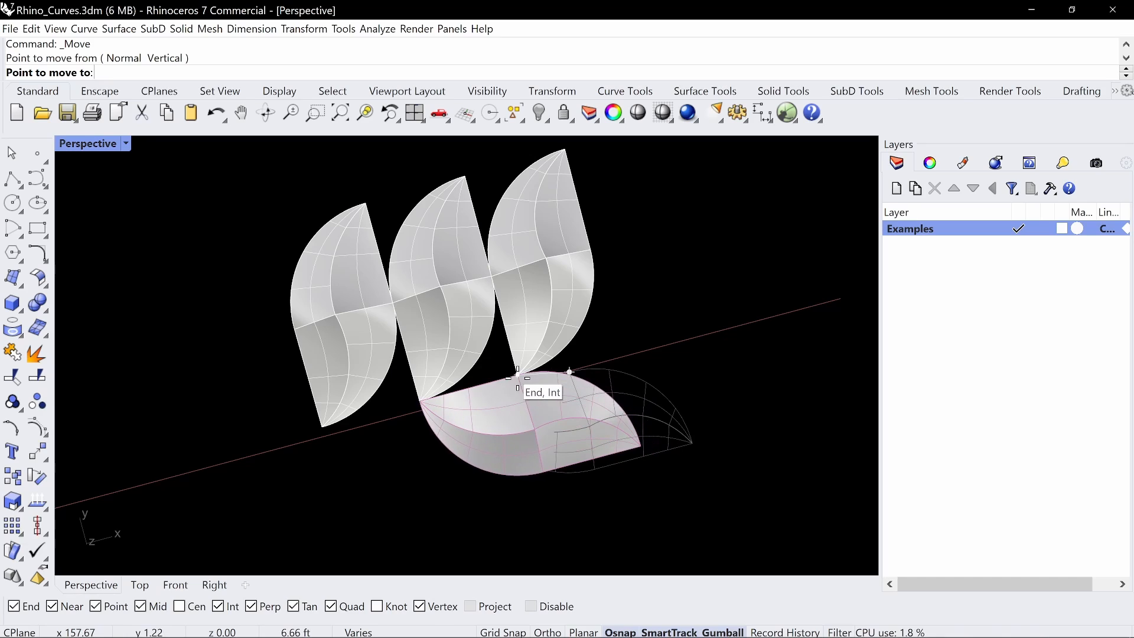
{"action": "left_click", "coordinate": [521, 381]}
{"action": "scroll", "coordinate": [653, 355], "scroll_direction": "down", "scroll_amount": 3}
Copy the rotated module from the third module's lower tip to the first module's lower tip
{"action": "type", "text": "Copy"}
{"action": "key", "text": "Return"}
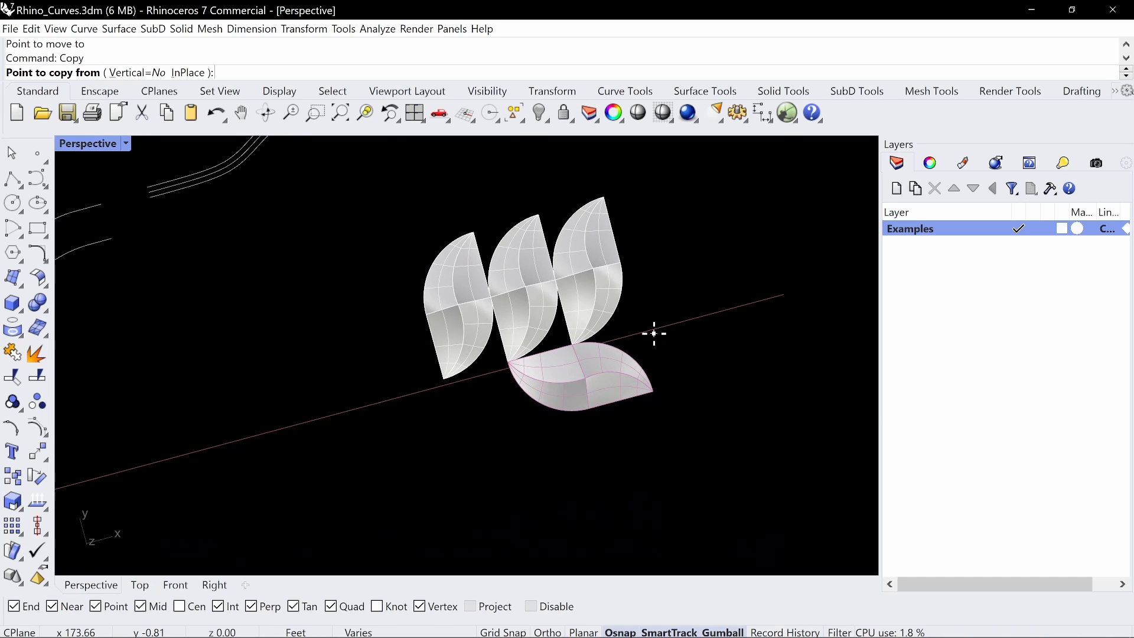
{"action": "left_click", "coordinate": [572, 344]}
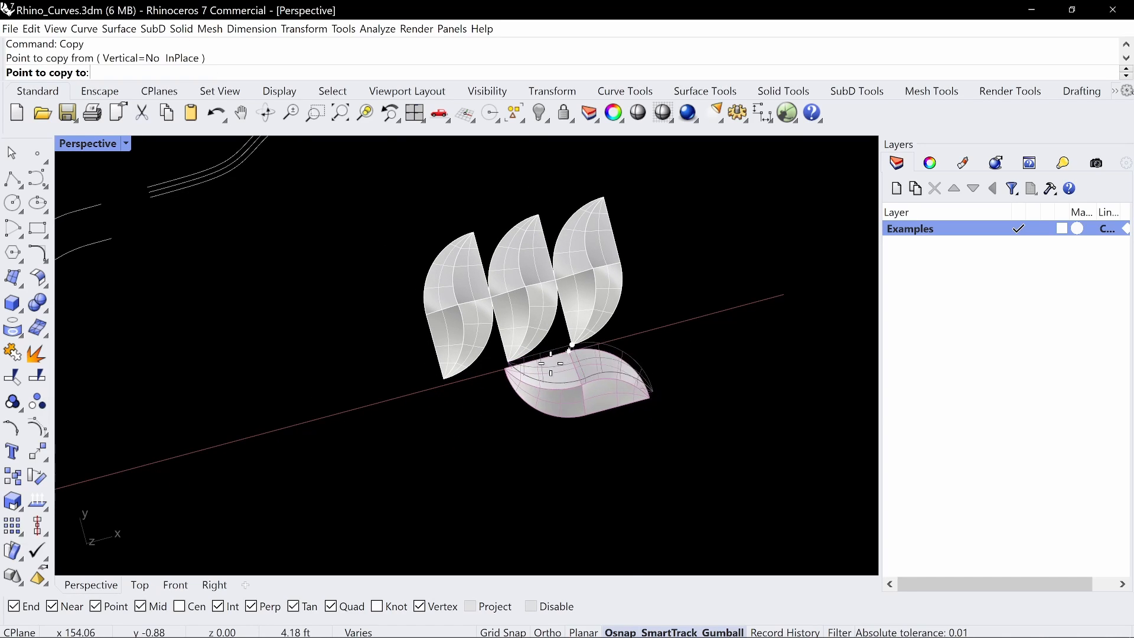
{"action": "left_click", "coordinate": [444, 379]}
{"action": "right_click", "coordinate": [449, 386]}
Join the two polysurfaces of the rotated module beneath the first upright module
{"action": "left_click", "coordinate": [518, 416]}
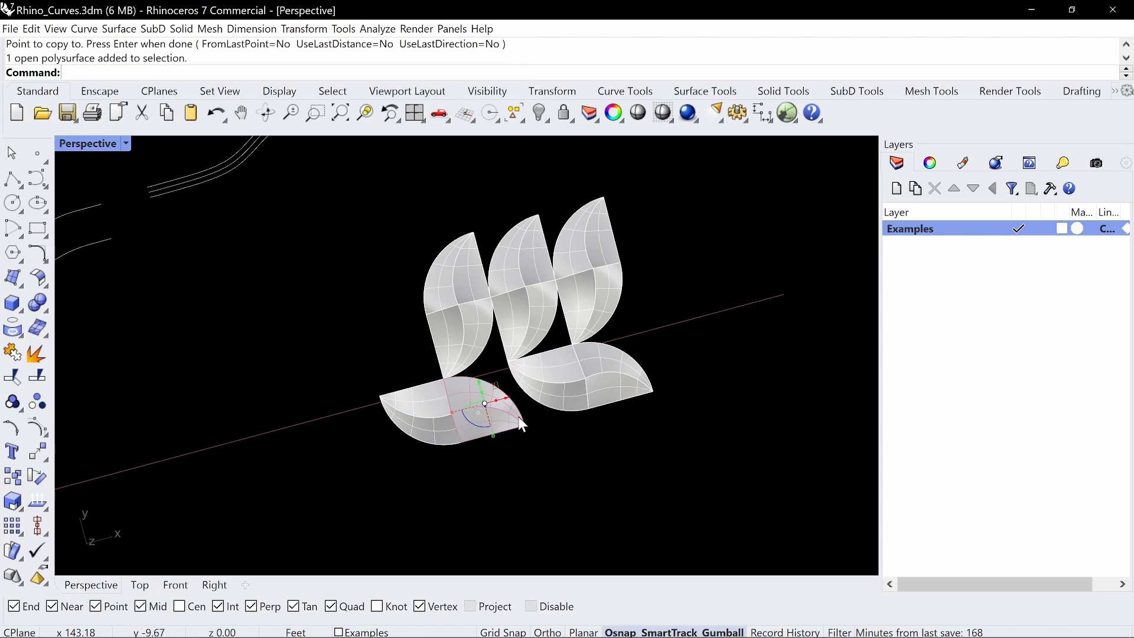
{"action": "right_click_drag", "start_coordinate": [479, 432], "coordinate": [479, 401], "text": "shift"}
{"action": "scroll", "coordinate": [663, 383], "scroll_direction": "down", "scroll_amount": 4}
{"action": "right_click_drag", "start_coordinate": [663, 383], "coordinate": [657, 426], "text": "shift"}
{"action": "left_click", "coordinate": [491, 430]}
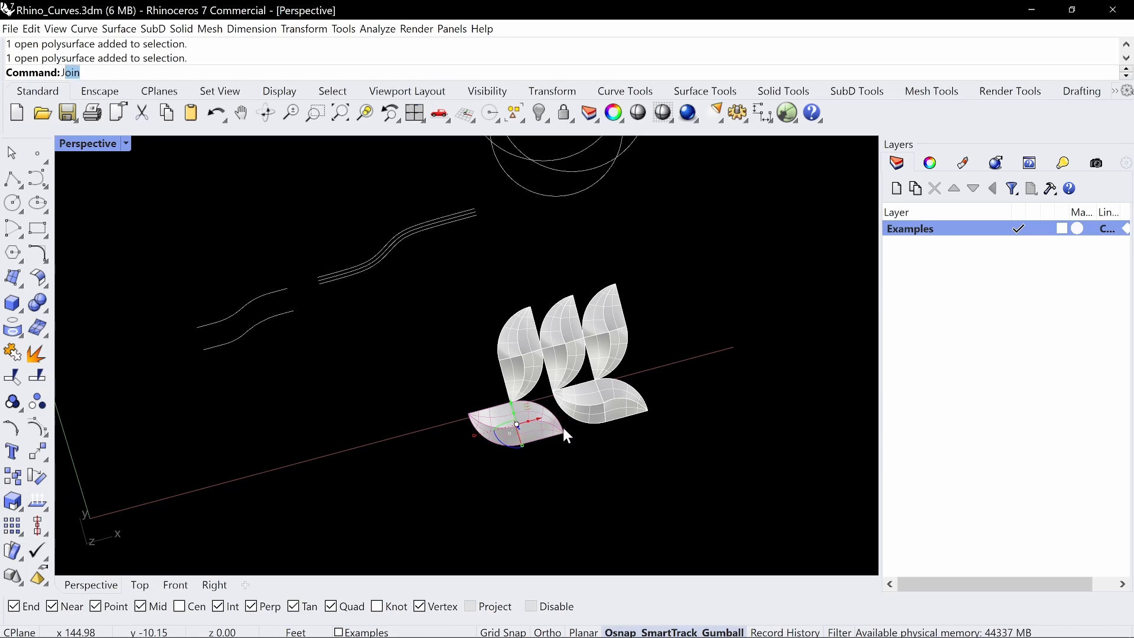
{"action": "key", "text": "ctrl+j"}
{"action": "scroll", "coordinate": [471, 441], "scroll_direction": "up", "scroll_amount": 3}
{"action": "left_click", "coordinate": [508, 322]}
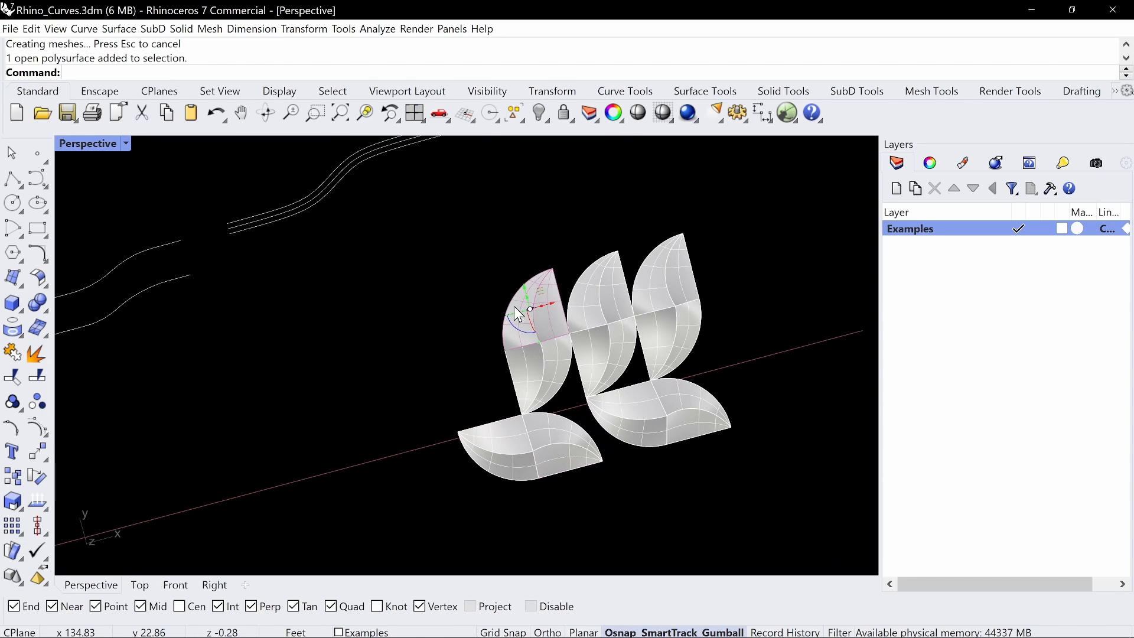
{"action": "left_click", "coordinate": [509, 399]}
{"action": "left_click", "coordinate": [538, 424]}
{"action": "scroll", "coordinate": [620, 337], "scroll_direction": "down", "scroll_amount": 2}
{"action": "left_click", "coordinate": [614, 337]}
{"action": "right_click_drag", "start_coordinate": [620, 337], "coordinate": [619, 354]}
Select all five modules and create a new layer named Material Example
{"action": "left_click_drag", "start_coordinate": [668, 305], "coordinate": [445, 455]}
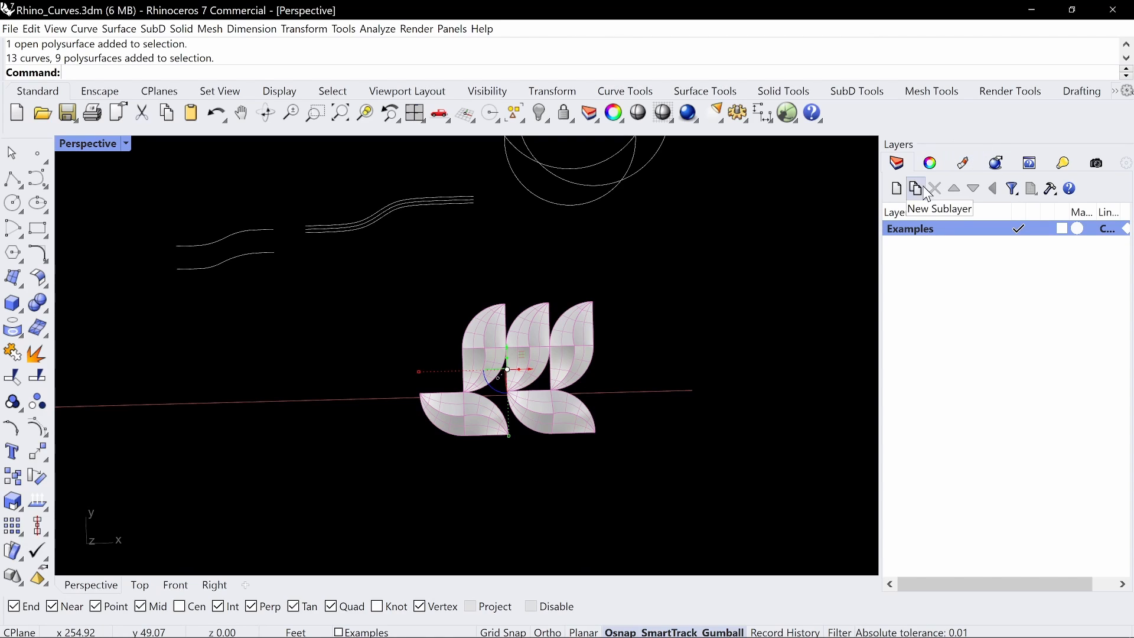
{"action": "left_click", "coordinate": [897, 190]}
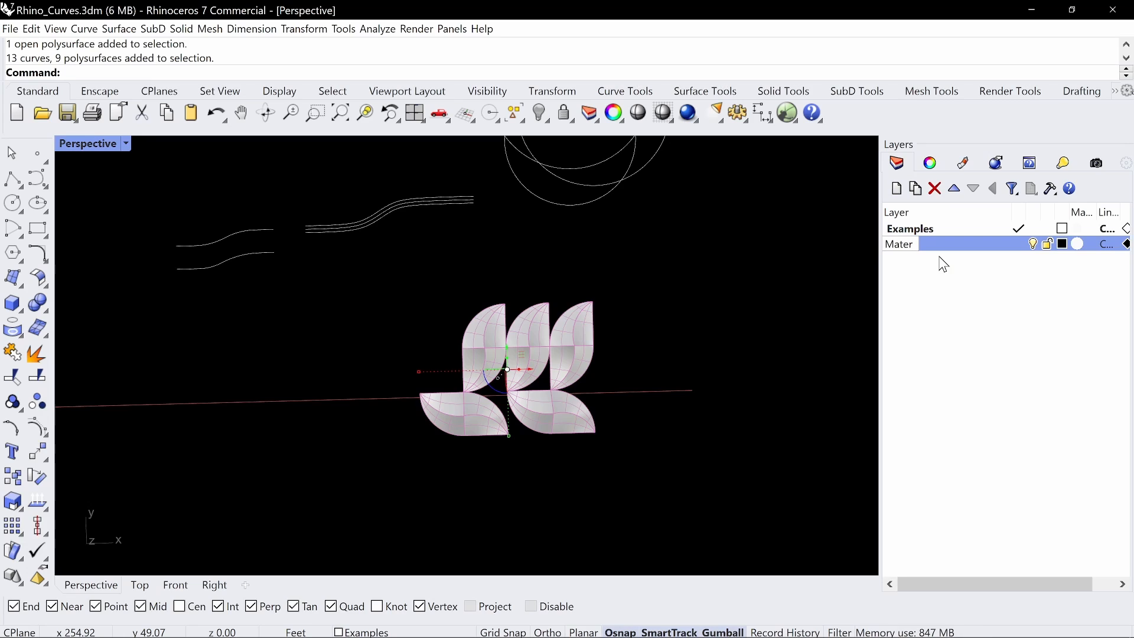
{"action": "type", "text": "Material Example"}
{"action": "key", "text": "Return"}
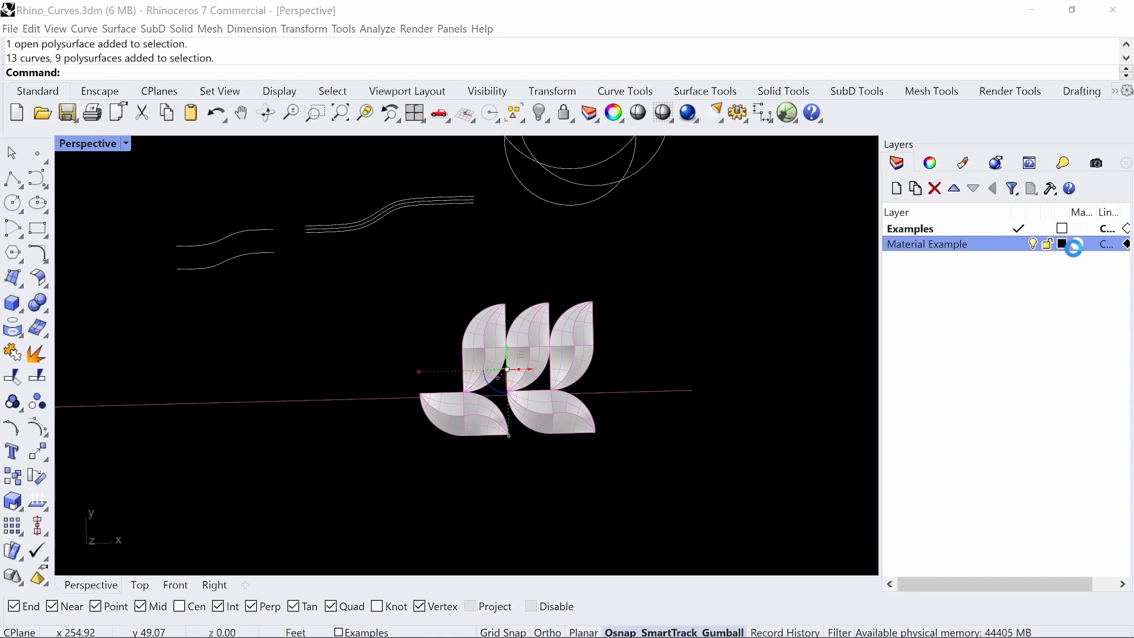
Assign the Metal material with the Bronze colour to the Material Example layer
{"action": "left_click", "coordinate": [1078, 245]}
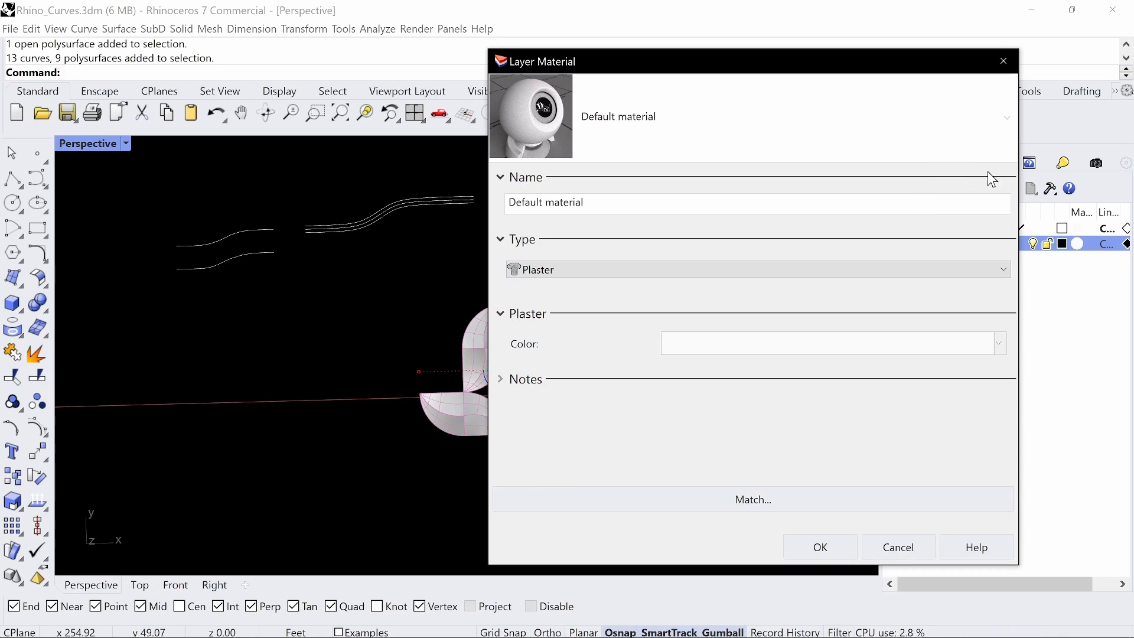
{"action": "left_click", "coordinate": [999, 147]}
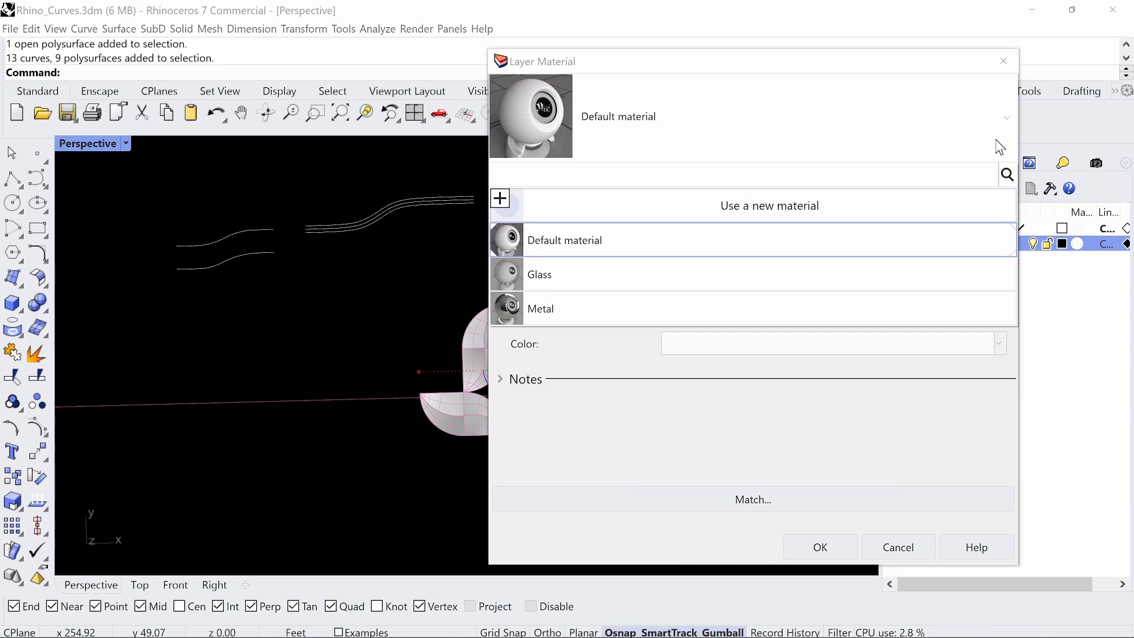
{"action": "left_click", "coordinate": [695, 309]}
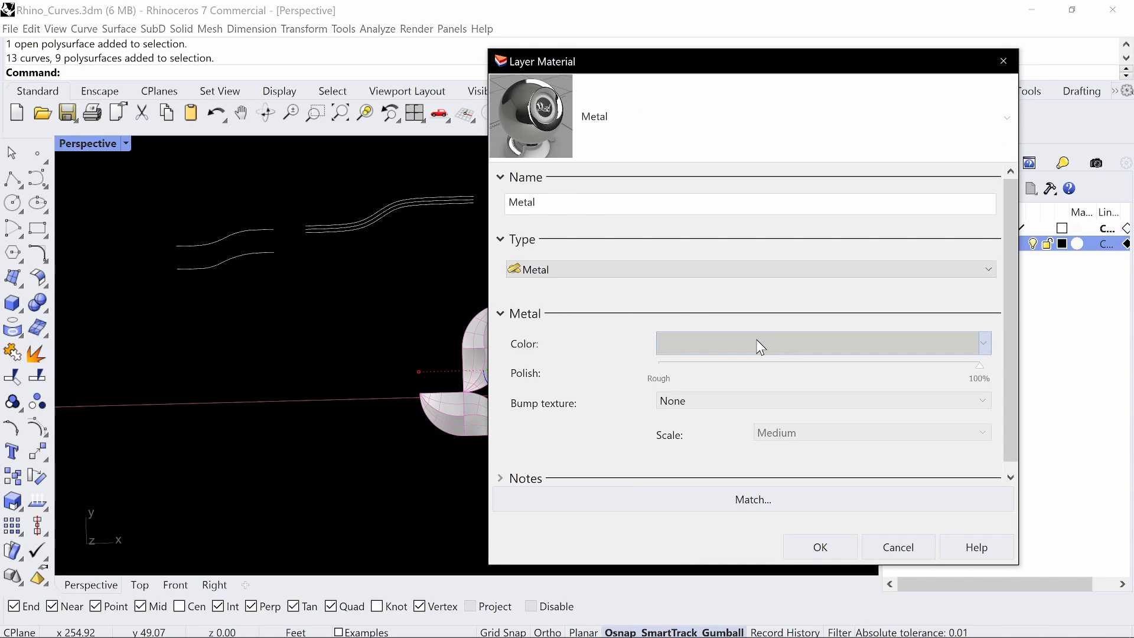
{"action": "left_click", "coordinate": [760, 347]}
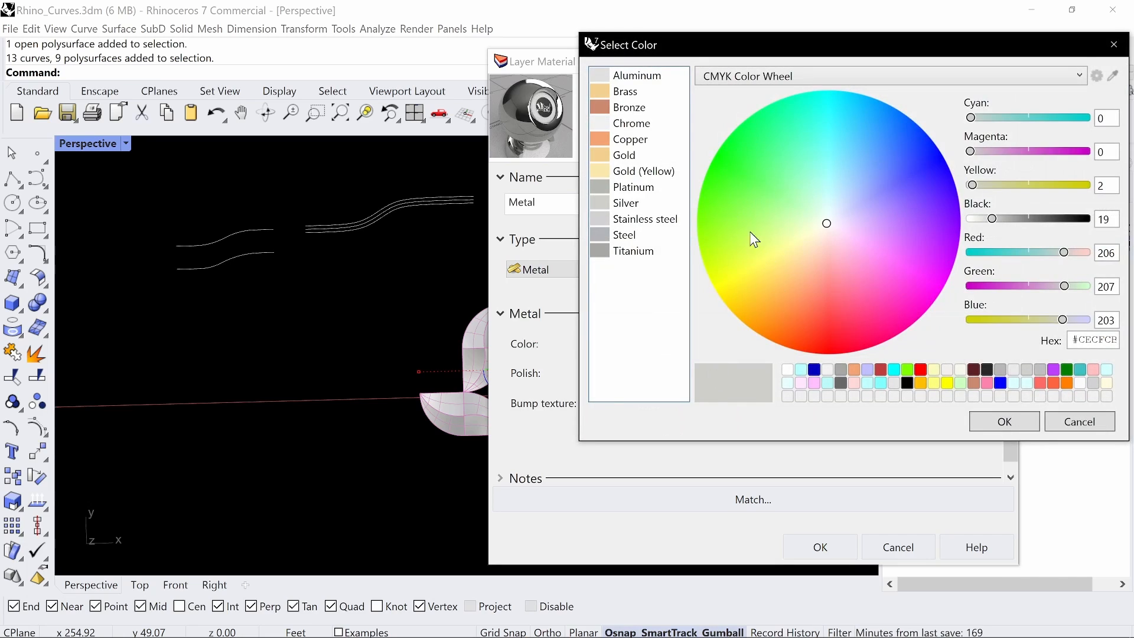
{"action": "left_click", "coordinate": [628, 139]}
{"action": "left_click", "coordinate": [635, 108]}
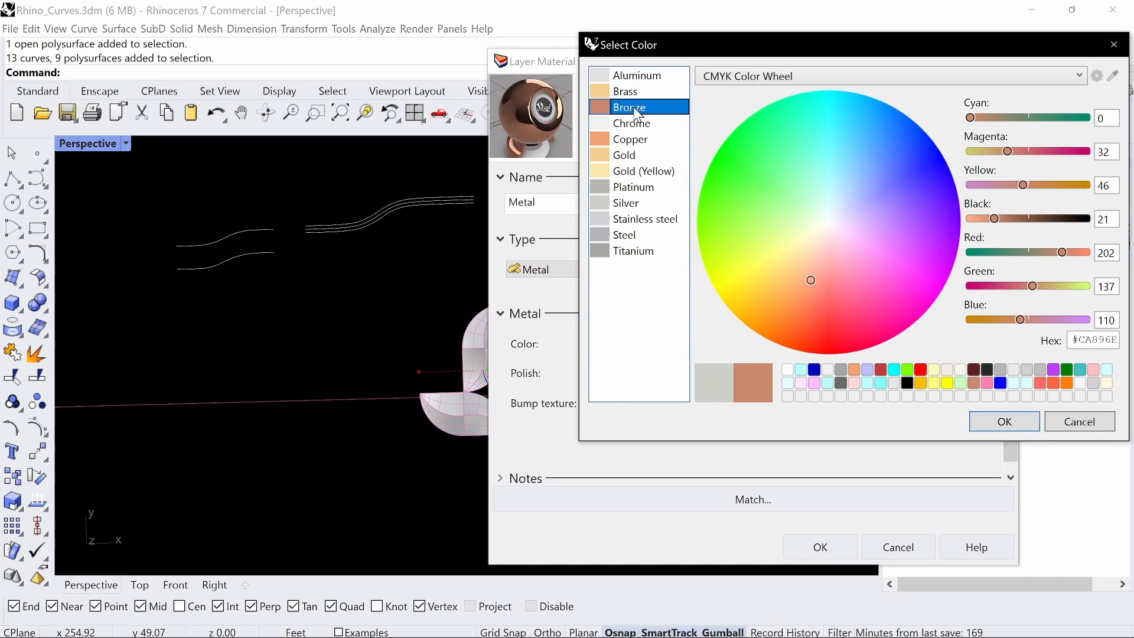
{"action": "left_click", "coordinate": [1005, 422]}
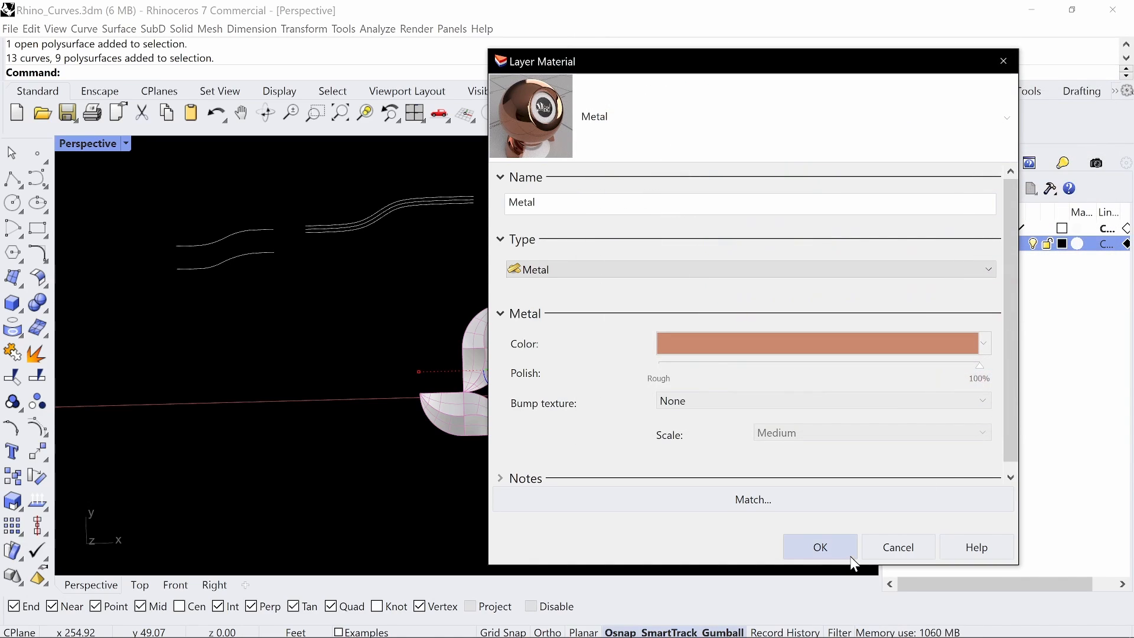
{"action": "left_click", "coordinate": [851, 557]}
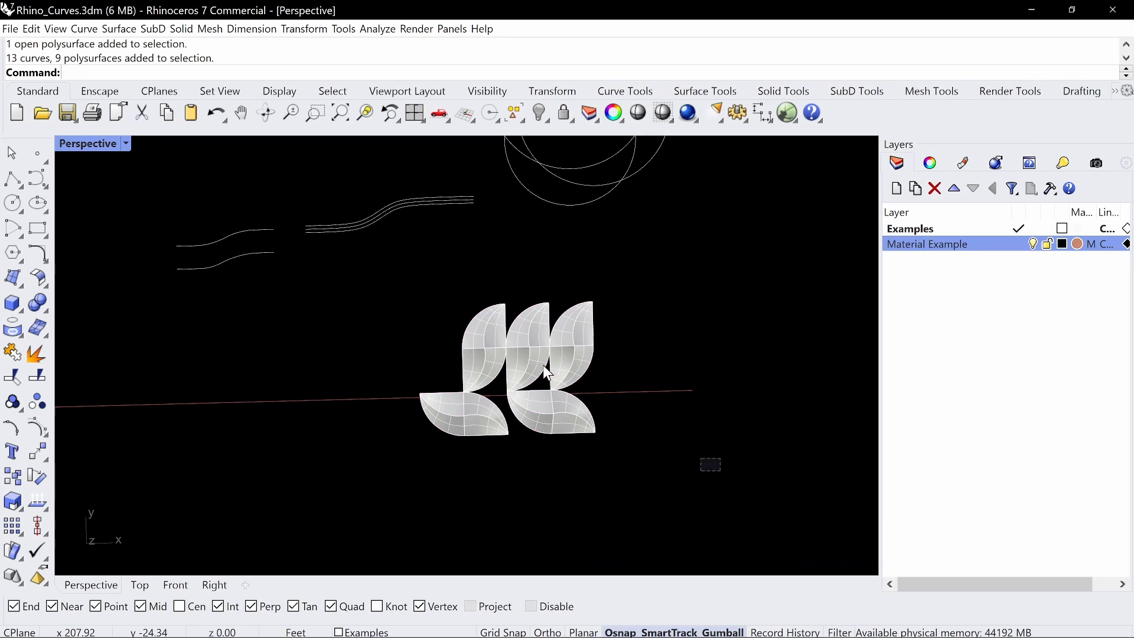
Move the curves and polysurfaces of all five modules to the Material Example layer and clear the selection
{"action": "left_click", "coordinate": [354, 631]}
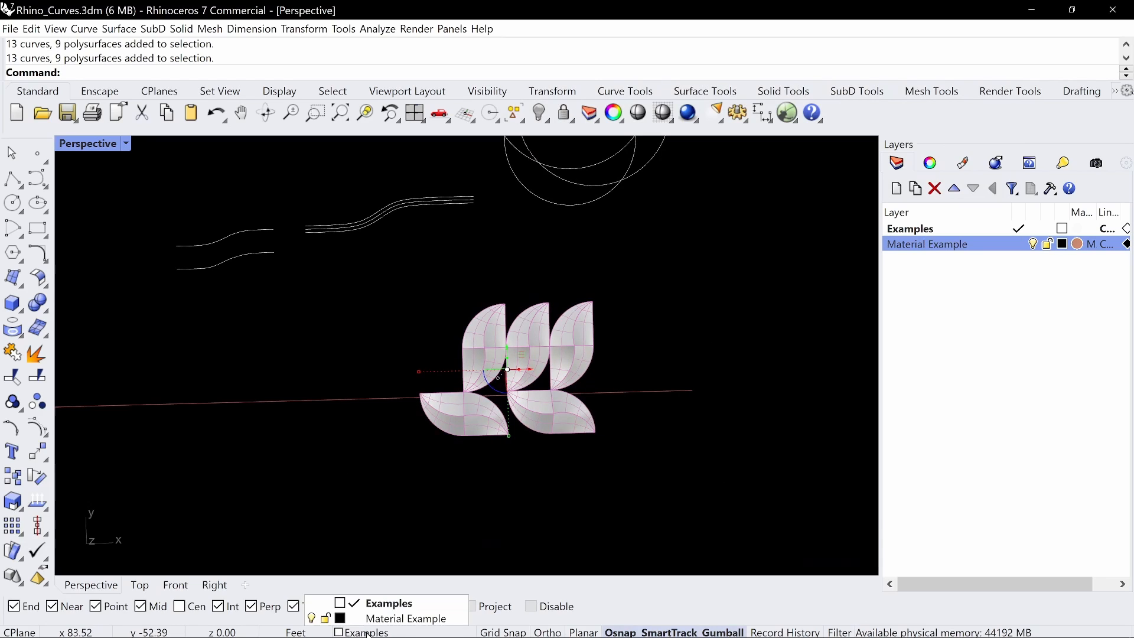
{"action": "left_click", "coordinate": [366, 618]}
{"action": "left_click", "coordinate": [530, 514]}
Preview the modules' material in the Perspective viewport with Rendered display mode and return the viewport to Shaded
{"action": "left_click", "coordinate": [126, 144]}
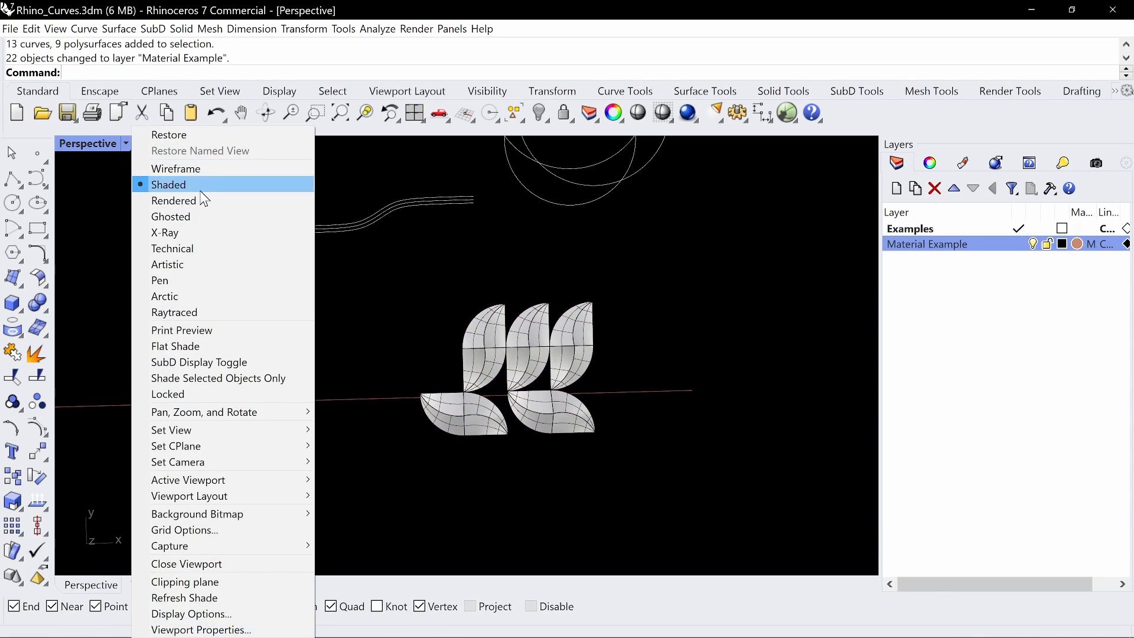
{"action": "left_click", "coordinate": [203, 197]}
{"action": "mouse_move", "coordinate": [645, 381]}
{"action": "right_mouse_down"}
{"action": "mouse_move", "coordinate": [673, 367]}
{"action": "mouse_move", "coordinate": [694, 298]}
{"action": "mouse_move", "coordinate": [488, 278]}
{"action": "mouse_move", "coordinate": [481, 362]}
{"action": "mouse_move", "coordinate": [649, 364]}
{"action": "right_mouse_up"}
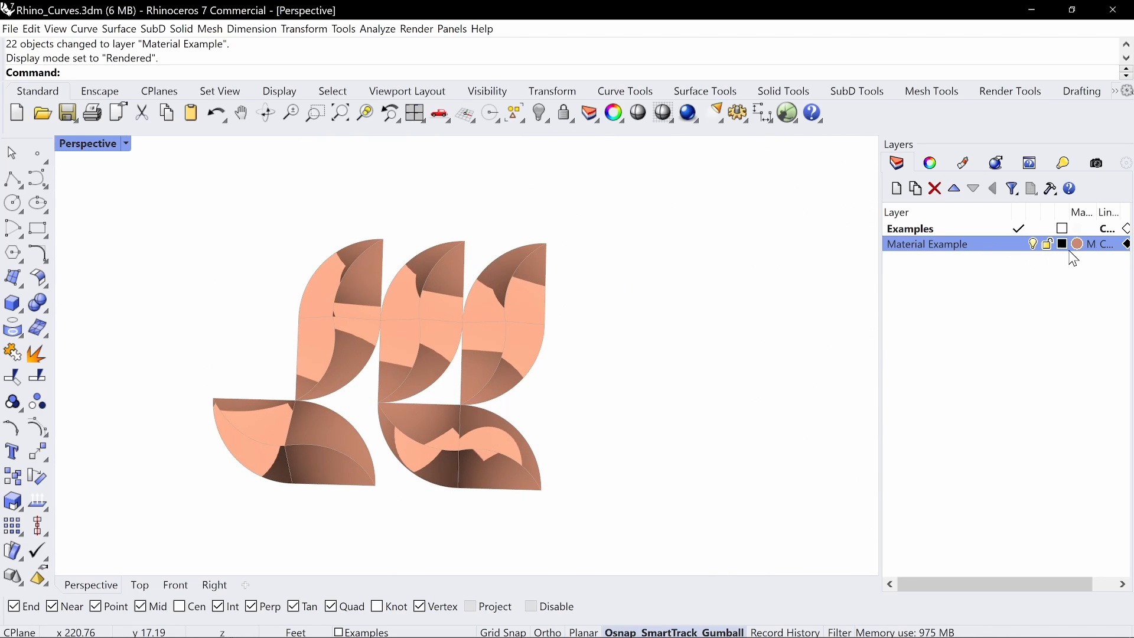
{"action": "scroll", "coordinate": [402, 364], "scroll_direction": "down", "scroll_amount": 4}
{"action": "right_click_drag", "start_coordinate": [402, 364], "coordinate": [447, 358]}
{"action": "right_click", "coordinate": [82, 140]}
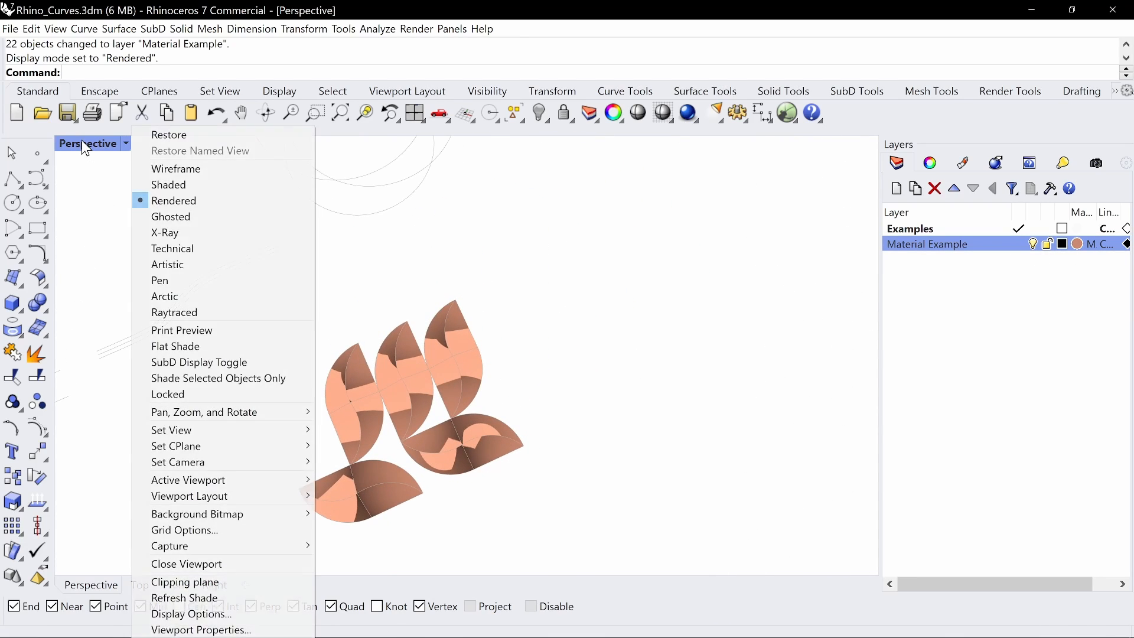
{"action": "left_click", "coordinate": [201, 185]}
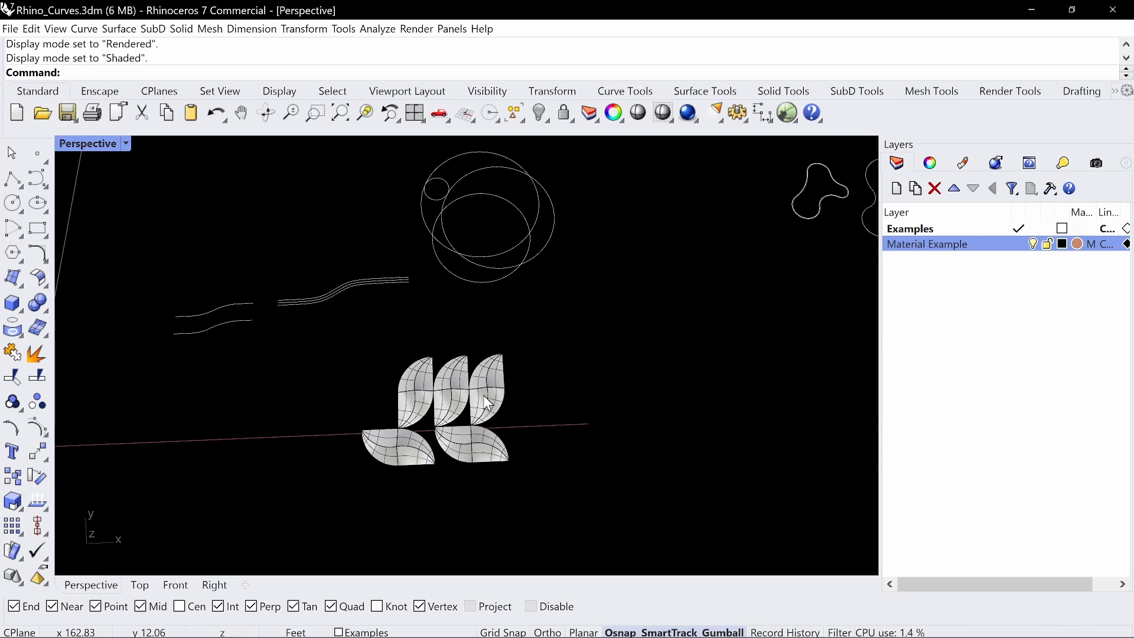
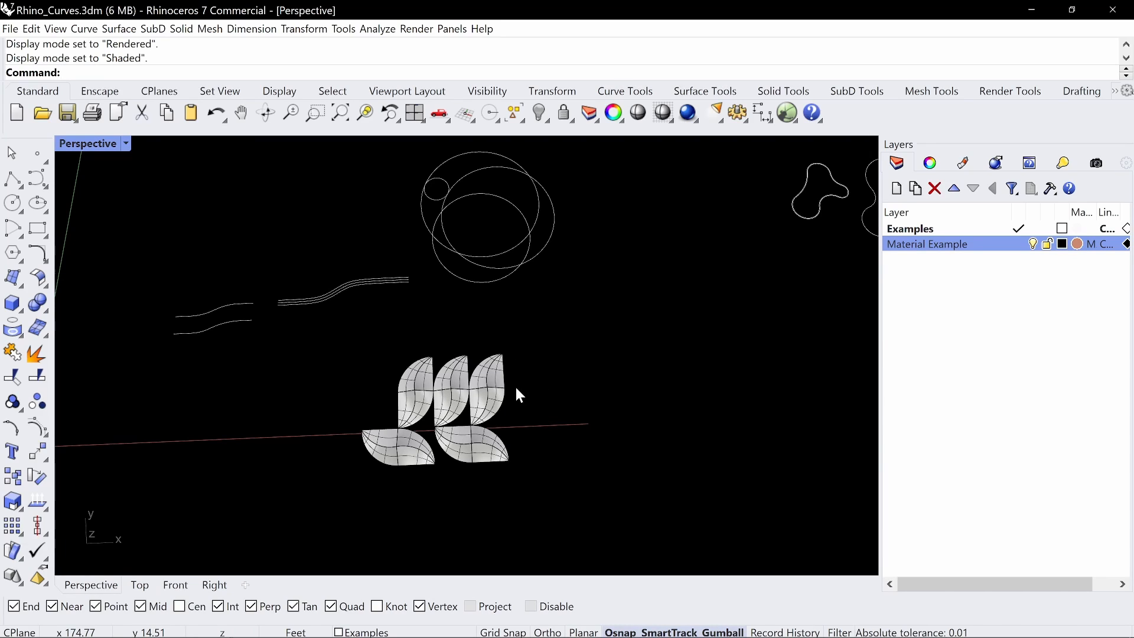
Duplicate the larger three-lobed closed curve into the space between the overlapping circles and the smaller three-lobed curve
{"action": "scroll", "coordinate": [516, 384], "scroll_direction": "down", "scroll_amount": 3}
{"action": "right_click_drag", "start_coordinate": [587, 359], "coordinate": [505, 357], "text": "shift"}
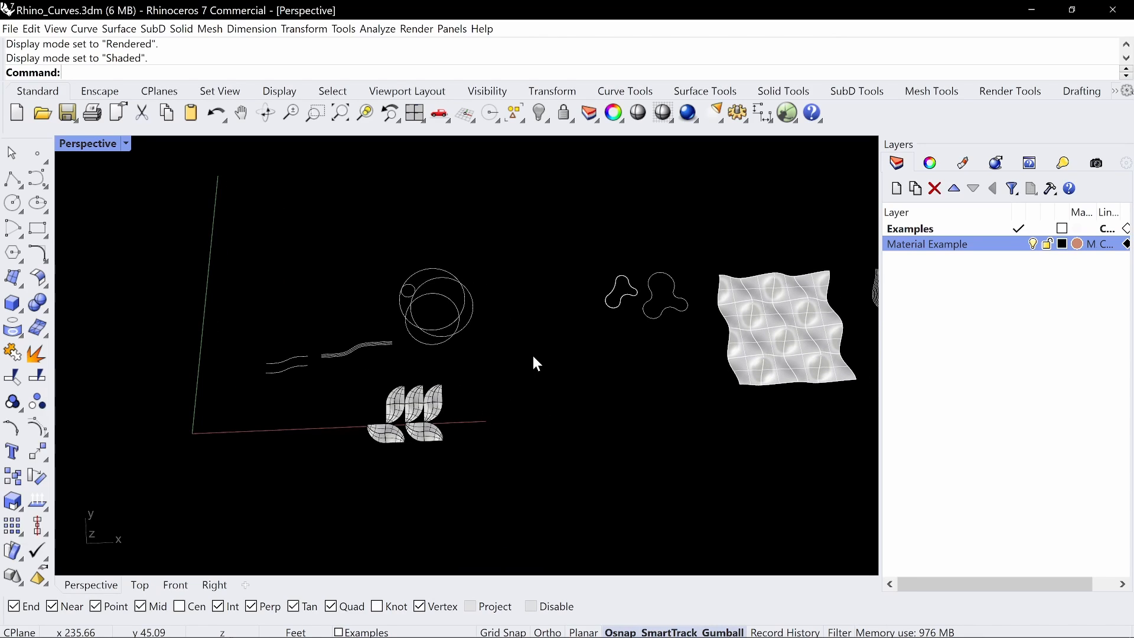
{"action": "right_click_drag", "start_coordinate": [575, 309], "coordinate": [476, 319], "text": "shift"}
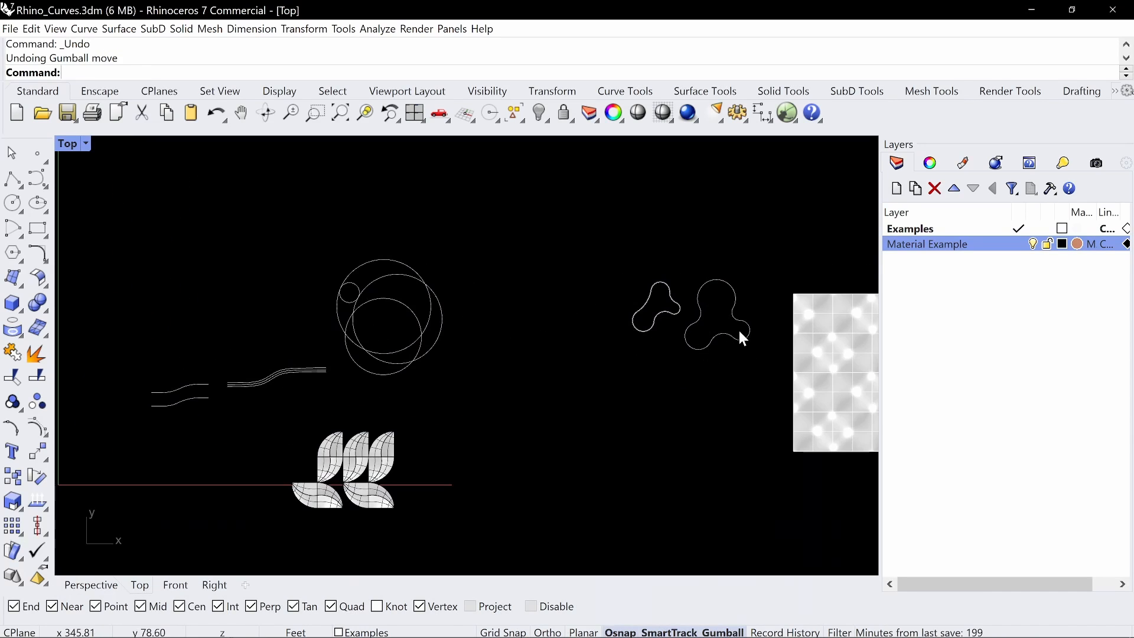
{"action": "left_click_drag", "start_coordinate": [727, 298], "coordinate": [531, 315]}
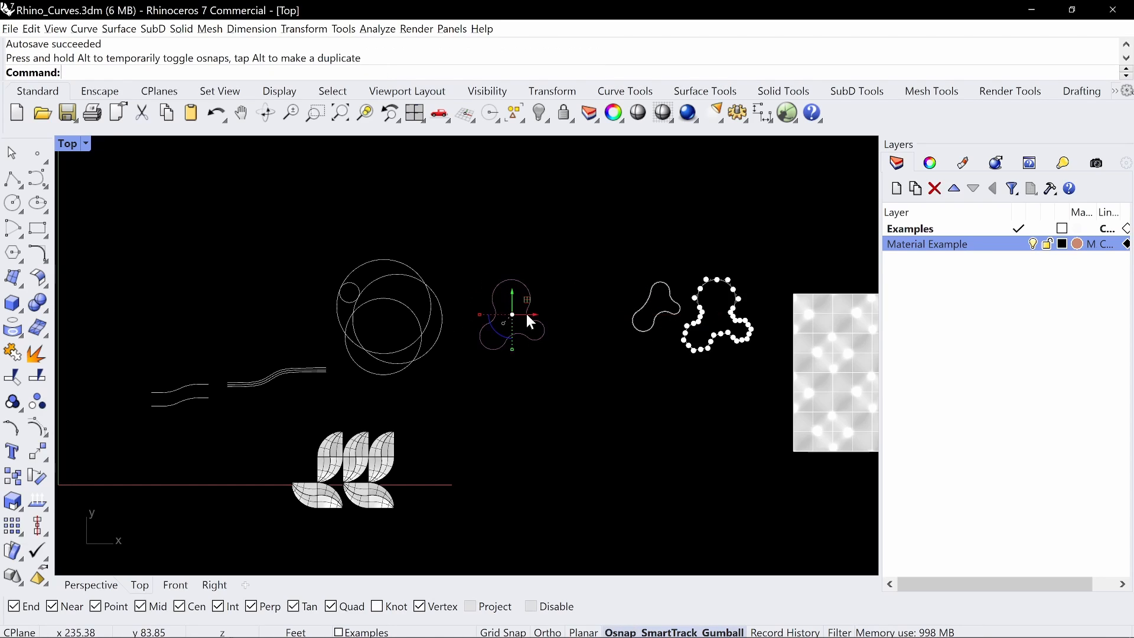
{"action": "key", "text": "Escape"}
Create a planar surface from the copied three-lobed curve with PlanarSrf
{"action": "left_click_drag", "start_coordinate": [566, 271], "coordinate": [488, 363]}
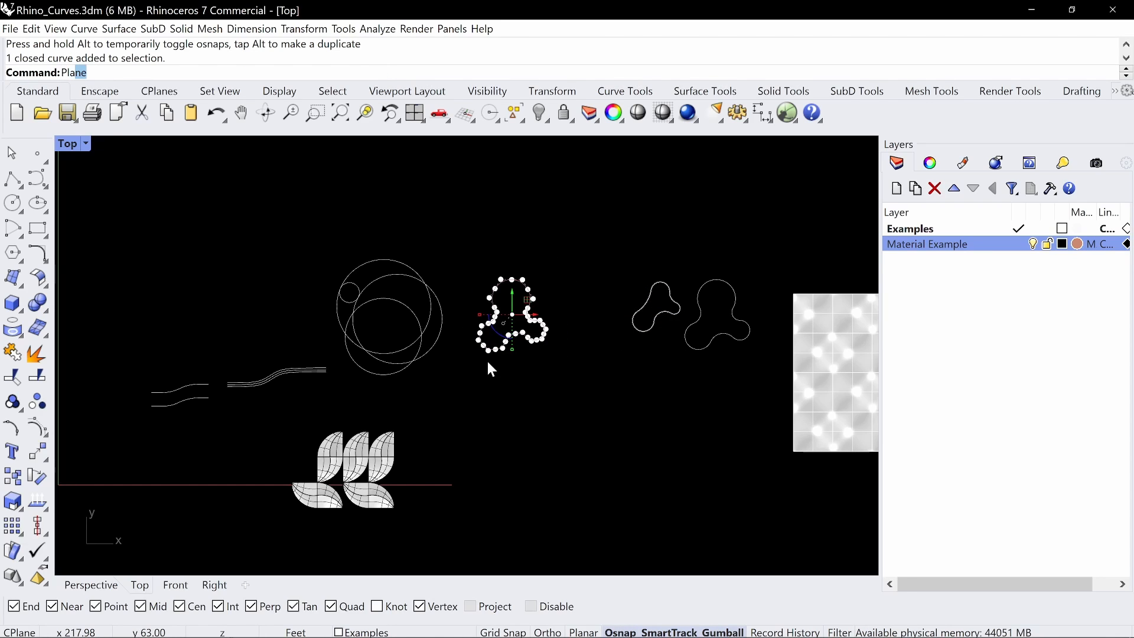
{"action": "type", "text": "Planar"}
{"action": "key", "text": "Down"}
{"action": "key", "text": "Down"}
{"action": "key", "text": "Down"}
{"action": "key", "text": "Down"}
{"action": "key", "text": "Return"}
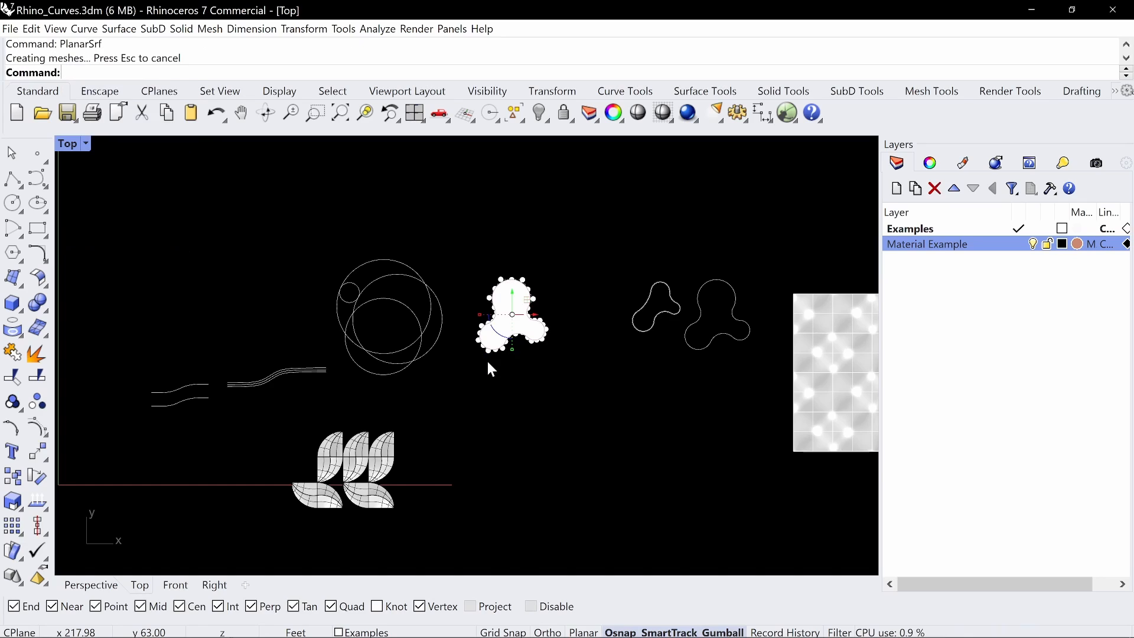
Select the planar surface and examine its control points
{"action": "left_click", "coordinate": [548, 415]}
{"action": "left_click", "coordinate": [519, 335]}
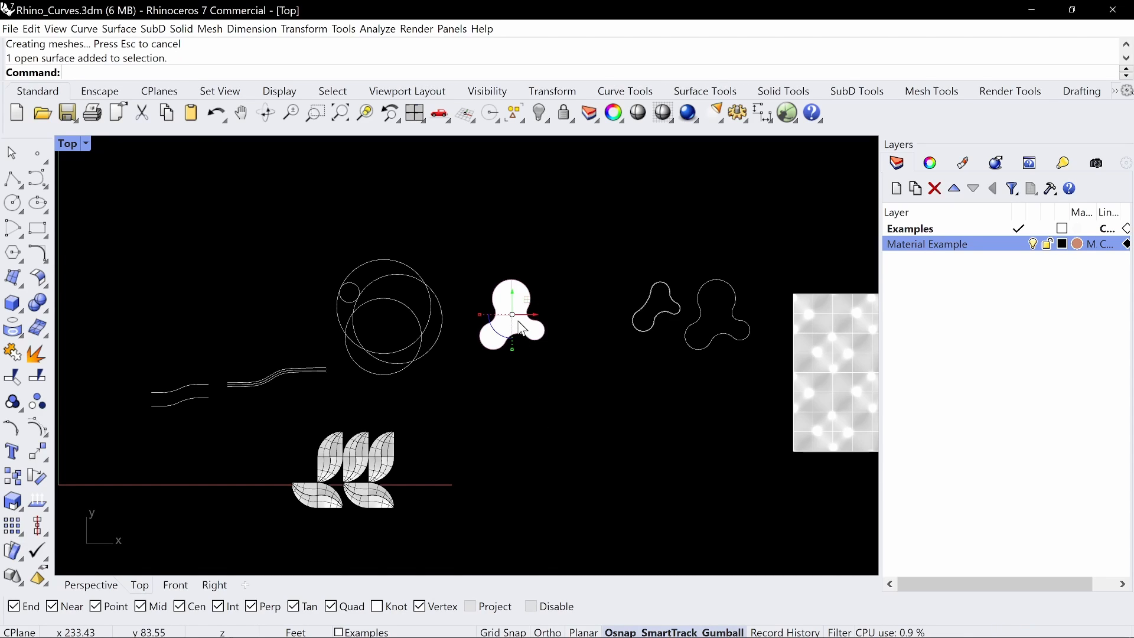
{"action": "scroll", "coordinate": [514, 310], "scroll_direction": "up", "scroll_amount": 6}
{"action": "scroll", "coordinate": [545, 319], "scroll_direction": "down", "scroll_amount": 4}
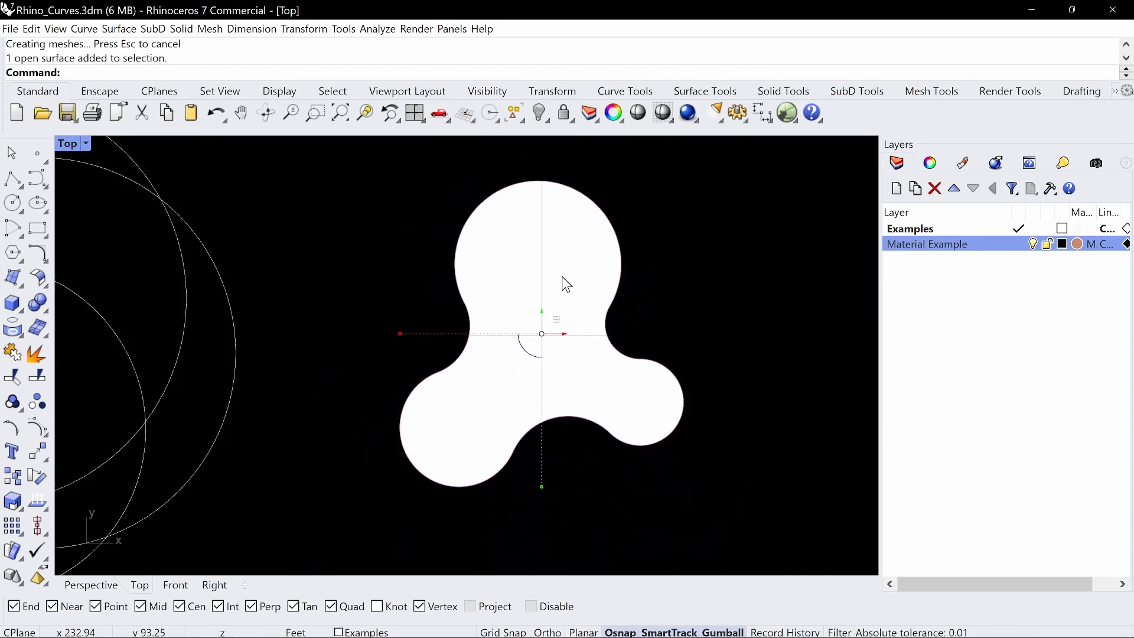
{"action": "key", "text": "F10"}
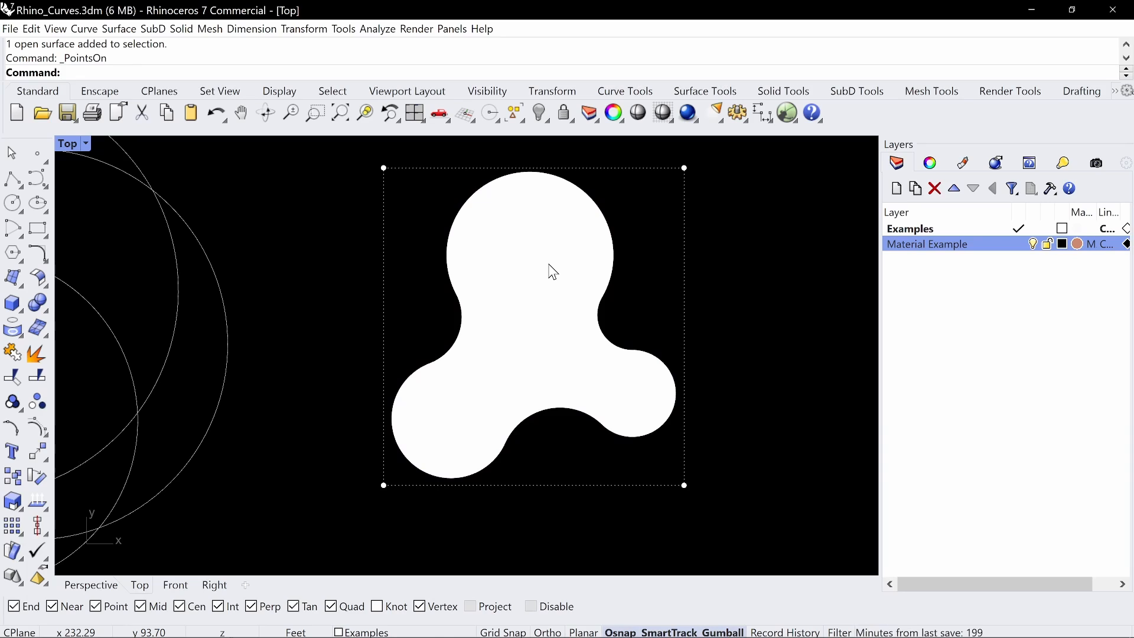
{"action": "key", "text": "Escape"}
Rebuild the planar surface with a point count of 9 in both U and V
{"action": "type", "text": "Rebuild"}
{"action": "key", "text": "Return"}
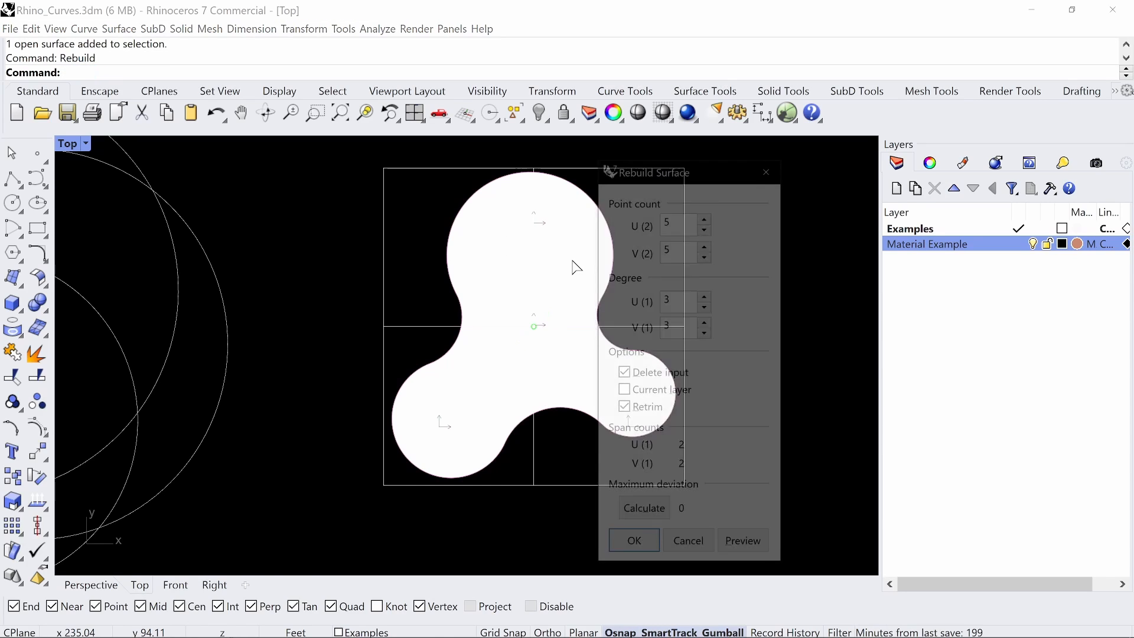
{"action": "left_click_drag", "start_coordinate": [679, 219], "coordinate": [650, 219]}
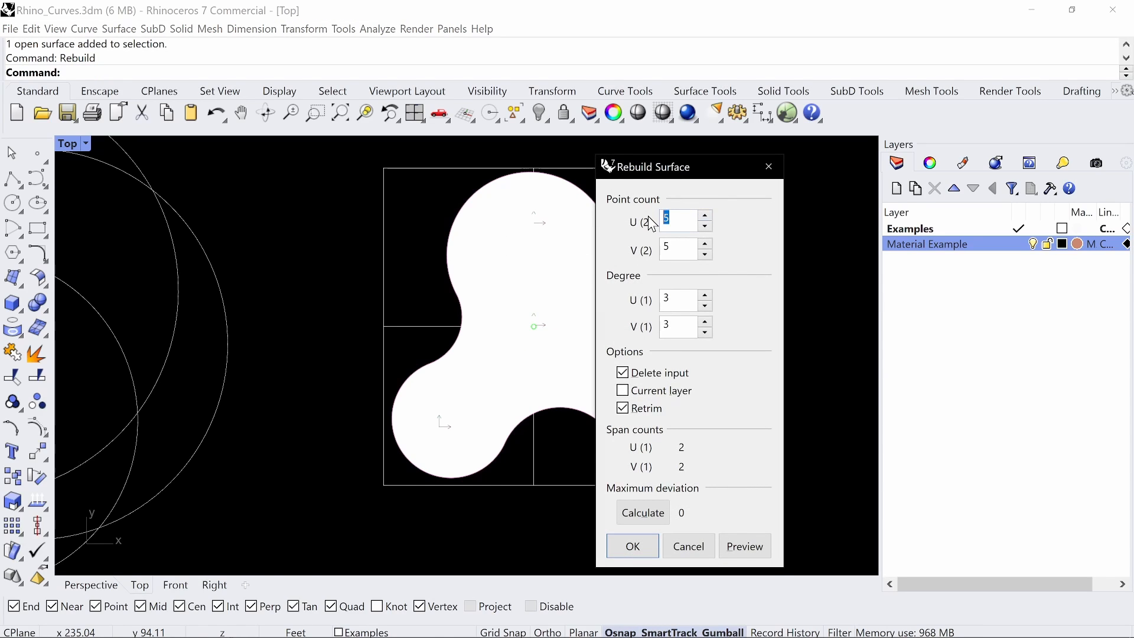
{"action": "type", "text": "10"}
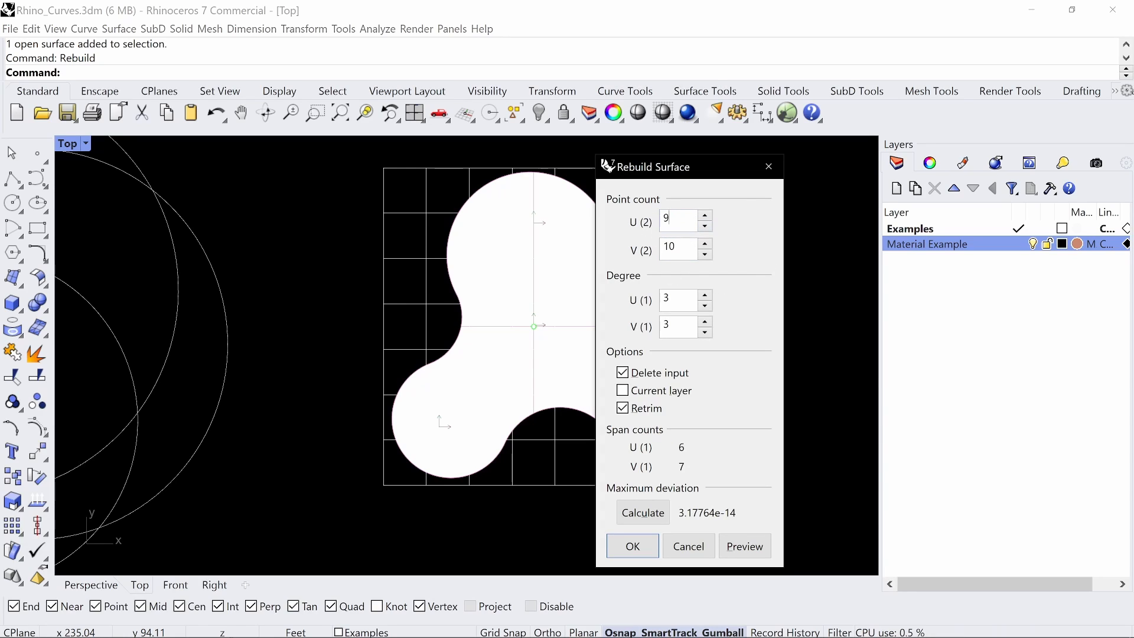
{"action": "type", "text": "9"}
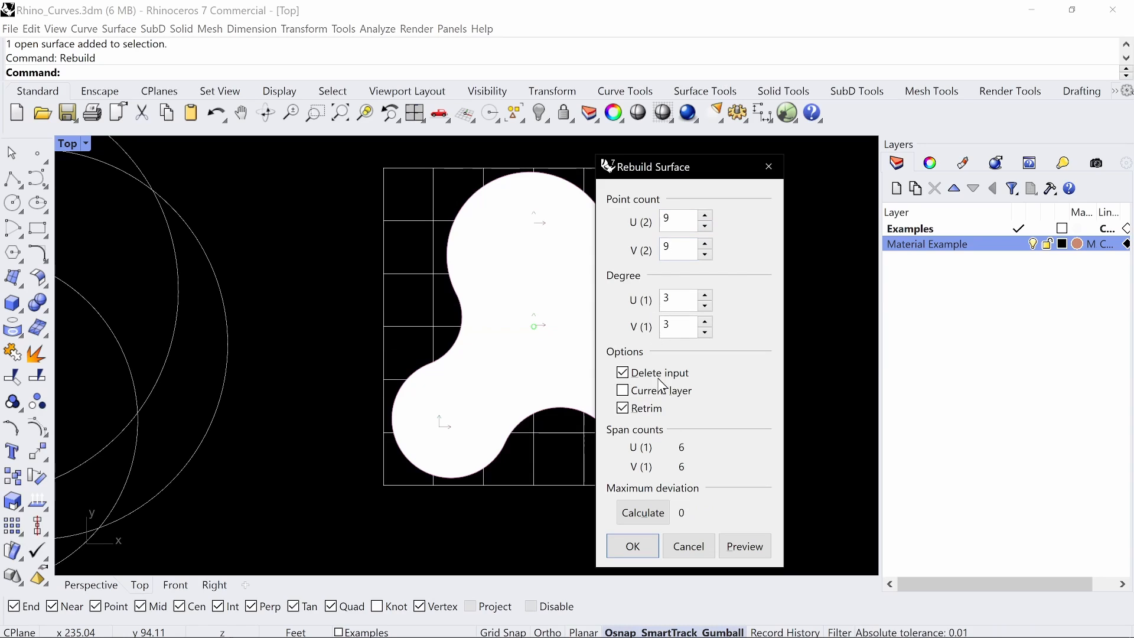
{"action": "left_click", "coordinate": [632, 545]}
Show the rebuilt surface's control points and maximize the Perspective viewport
{"action": "left_click", "coordinate": [577, 376]}
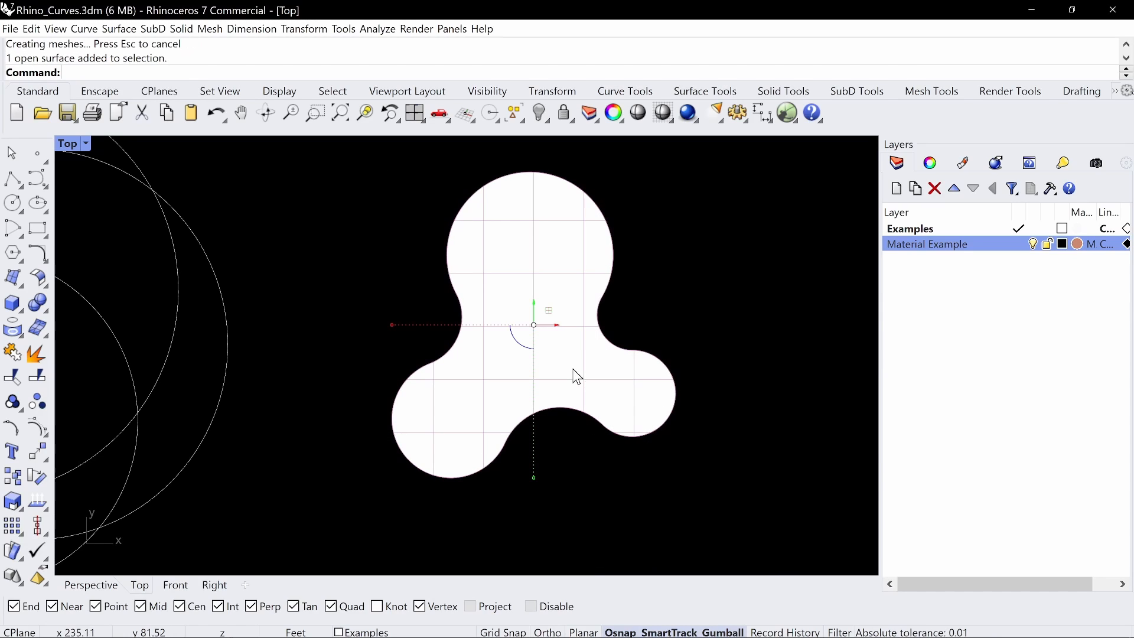
{"action": "key", "text": "F10"}
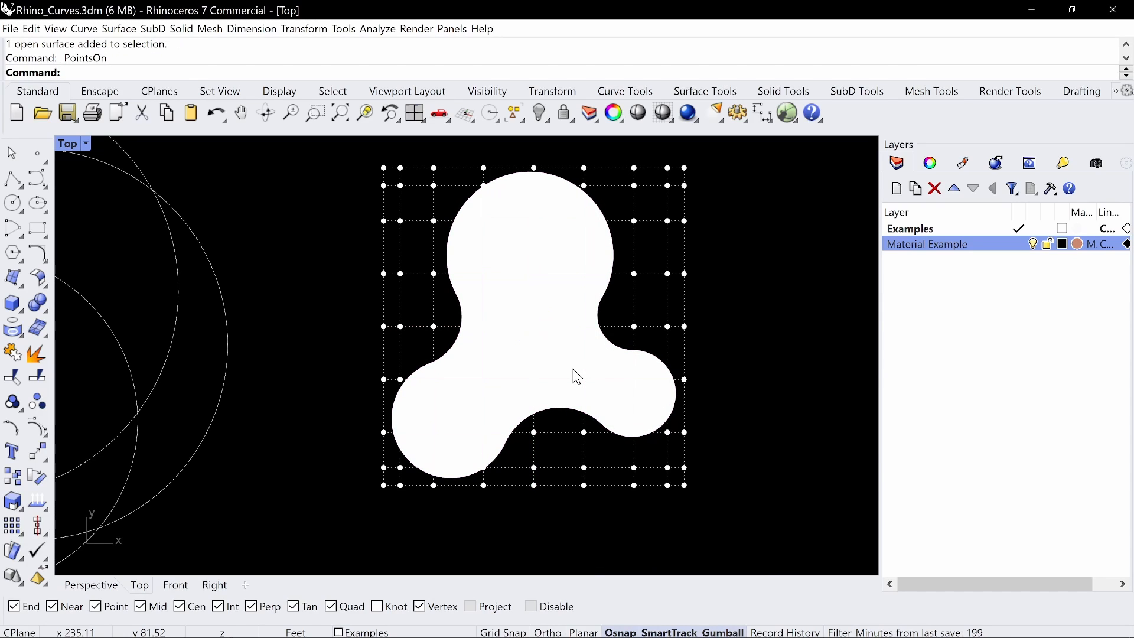
{"action": "double_click", "coordinate": [78, 143]}
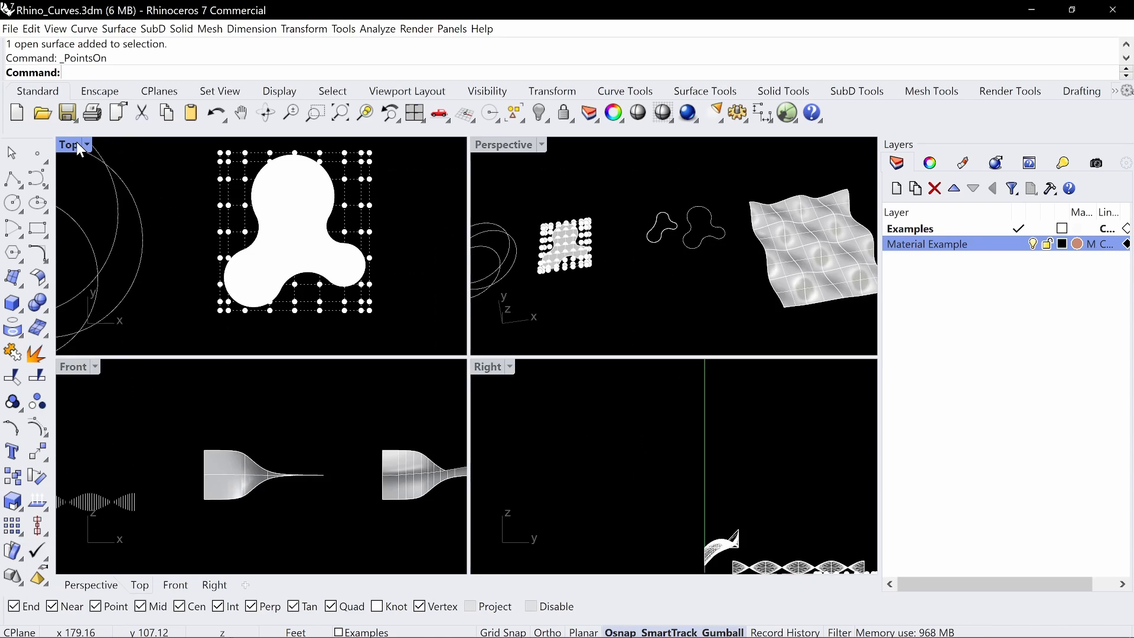
{"action": "double_click", "coordinate": [505, 143]}
Raise a surface control point in the largest lobe vertically to form a peak
{"action": "right_click_drag", "start_coordinate": [404, 325], "coordinate": [461, 331]}
{"action": "scroll", "coordinate": [445, 243], "scroll_direction": "up", "scroll_amount": 12}
{"action": "left_click", "coordinate": [480, 299]}
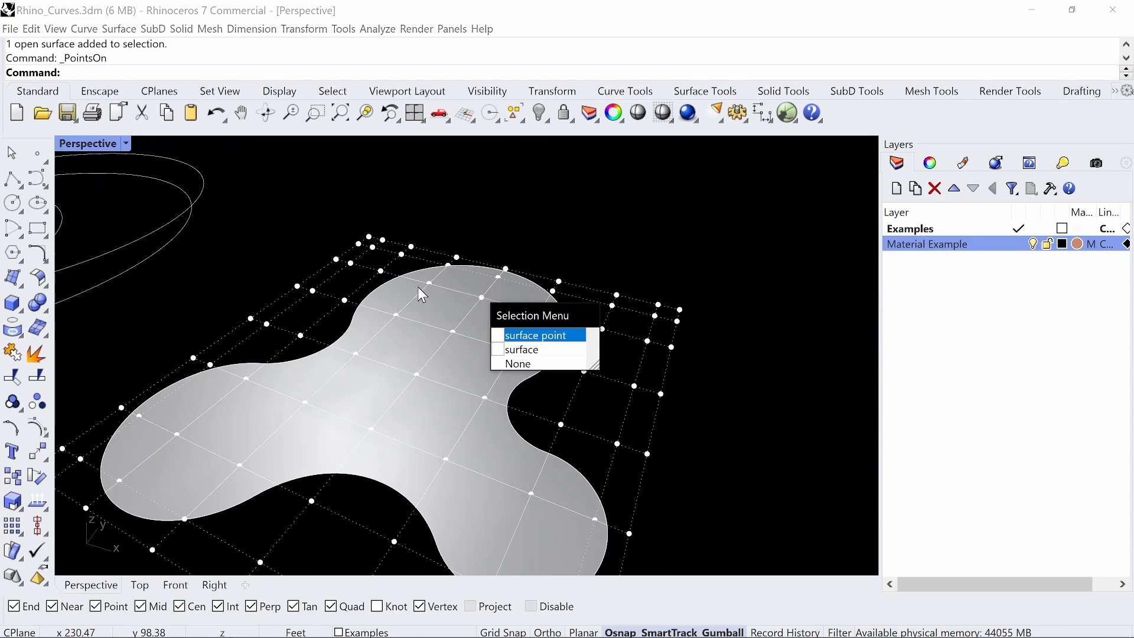
{"action": "left_click", "coordinate": [519, 335]}
{"action": "left_click", "coordinate": [453, 331]}
{"action": "left_click_drag", "start_coordinate": [451, 310], "coordinate": [454, 220]}
Raise a surface control point in the smallest lobe vertically to form a second peak
{"action": "right_click_drag", "start_coordinate": [494, 263], "coordinate": [628, 330]}
{"action": "left_click", "coordinate": [615, 354]}
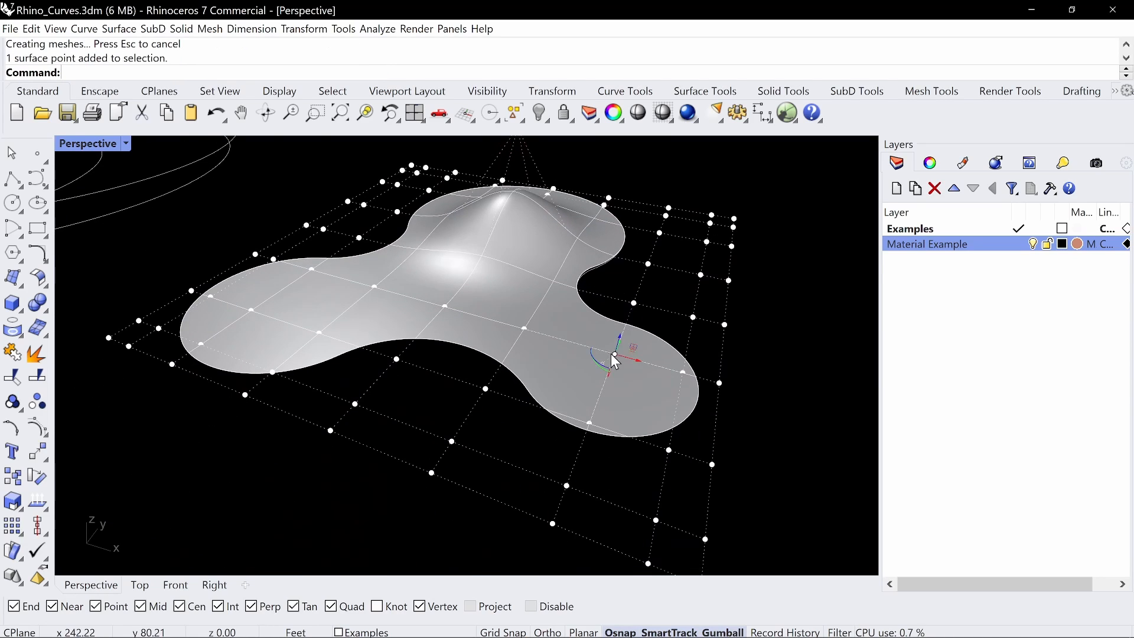
{"action": "mouse_move", "coordinate": [618, 337]}
{"action": "left_mouse_down"}
{"action": "mouse_move", "coordinate": [640, 251]}
{"action": "mouse_move", "coordinate": [617, 336]}
{"action": "left_mouse_up"}
{"action": "right_click_drag", "start_coordinate": [608, 319], "coordinate": [659, 303], "text": "shift"}
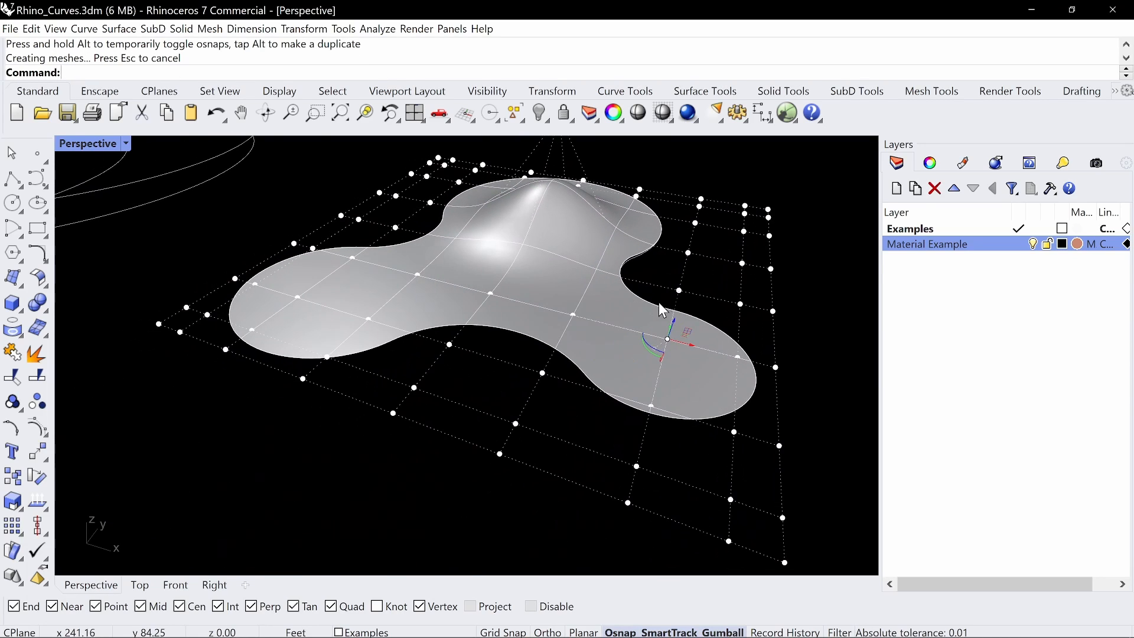
{"action": "left_click_drag", "start_coordinate": [675, 319], "coordinate": [719, 200]}
Raise a surface control point in the medium-sized lobe vertically to form a third peak
{"action": "right_click_drag", "start_coordinate": [472, 248], "coordinate": [600, 232]}
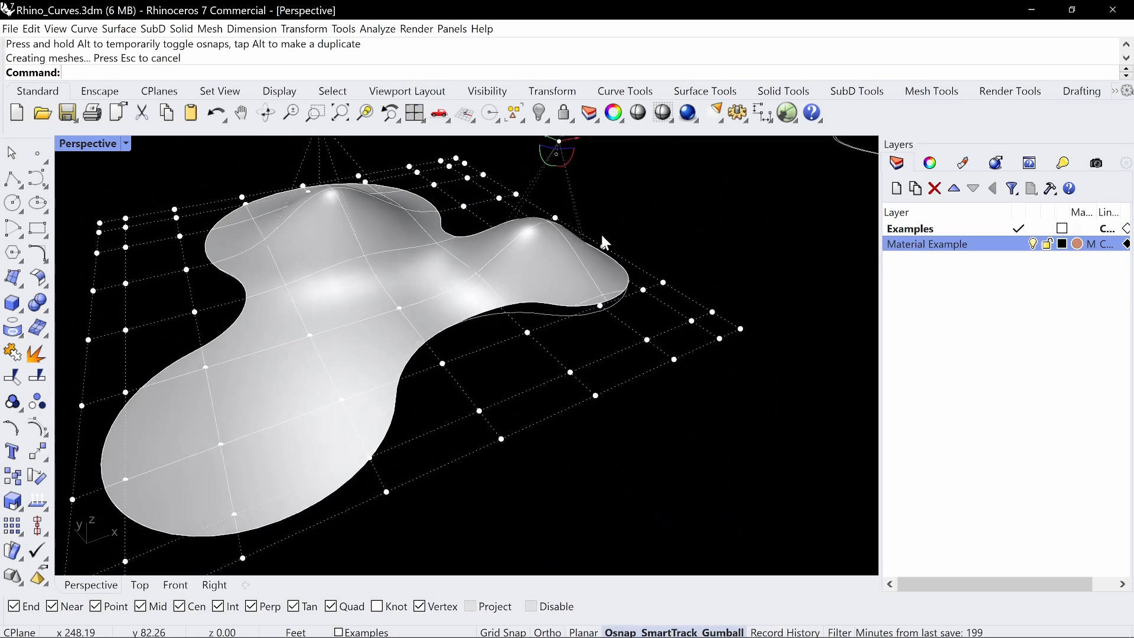
{"action": "right_click_drag", "start_coordinate": [307, 420], "coordinate": [336, 342], "text": "shift"}
{"action": "left_click", "coordinate": [292, 396]}
{"action": "left_click", "coordinate": [331, 425]}
{"action": "left_click_drag", "start_coordinate": [303, 399], "coordinate": [288, 232]}
Raise the control point at the centre of the surface, where the three lobes meet
{"action": "right_click_drag", "start_coordinate": [290, 236], "coordinate": [468, 267]}
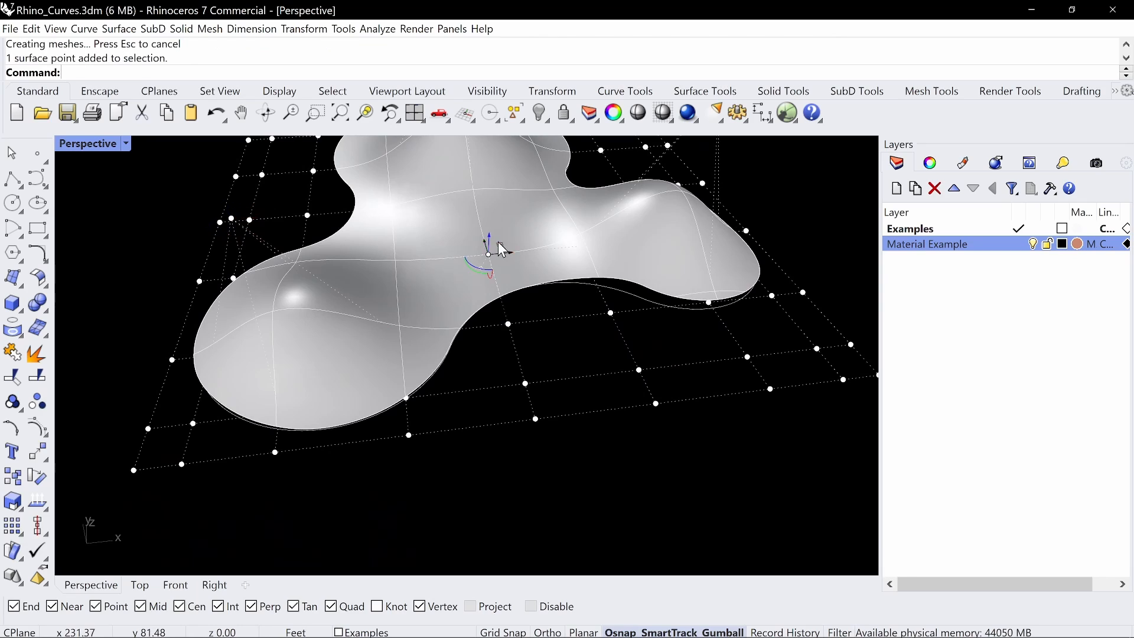
{"action": "left_click_drag", "start_coordinate": [501, 236], "coordinate": [516, 163]}
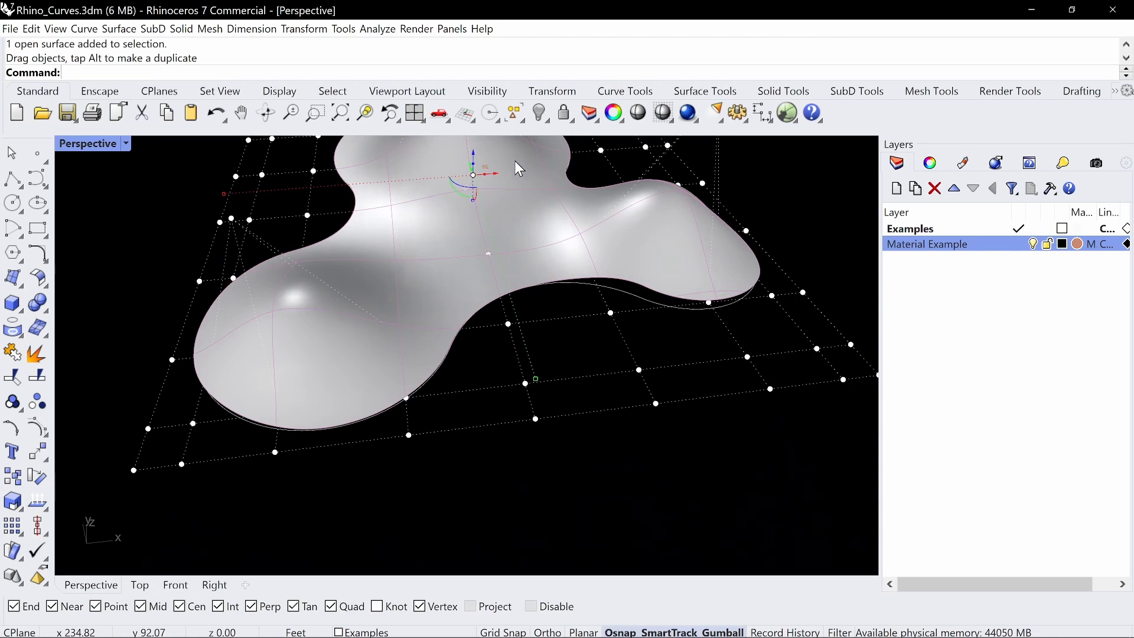
{"action": "right_click_drag", "start_coordinate": [516, 162], "coordinate": [458, 401]}
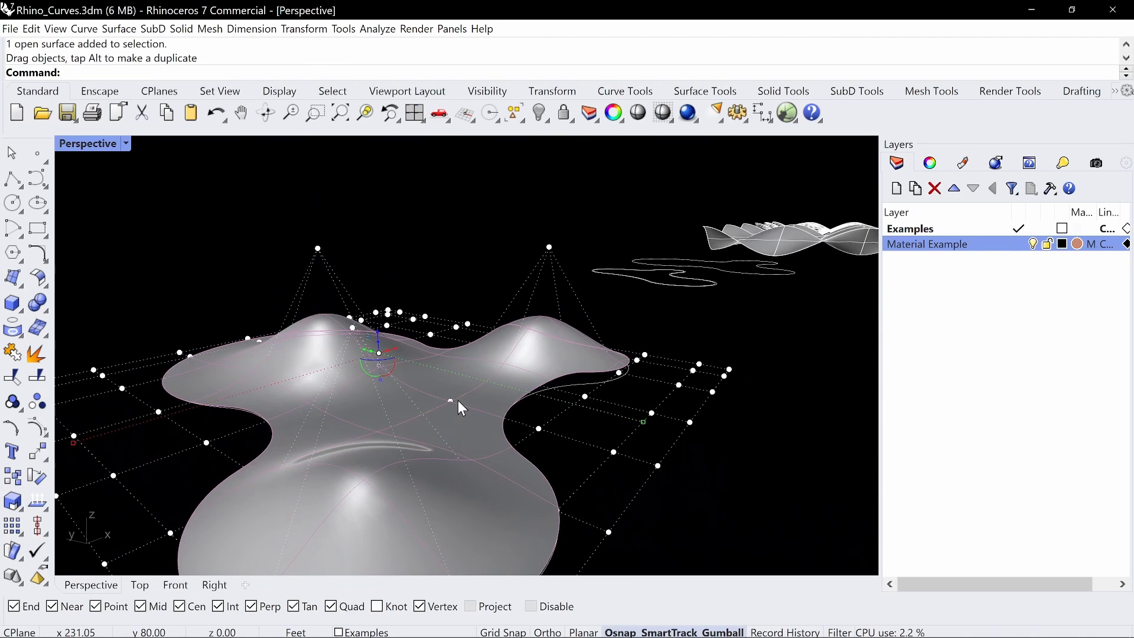
{"action": "left_click", "coordinate": [452, 401]}
{"action": "left_click_drag", "start_coordinate": [450, 378], "coordinate": [465, 206]}
Raise another control point in the outer part of the largest lobe and hide the surface's control points
{"action": "right_click_drag", "start_coordinate": [555, 313], "coordinate": [697, 402]}
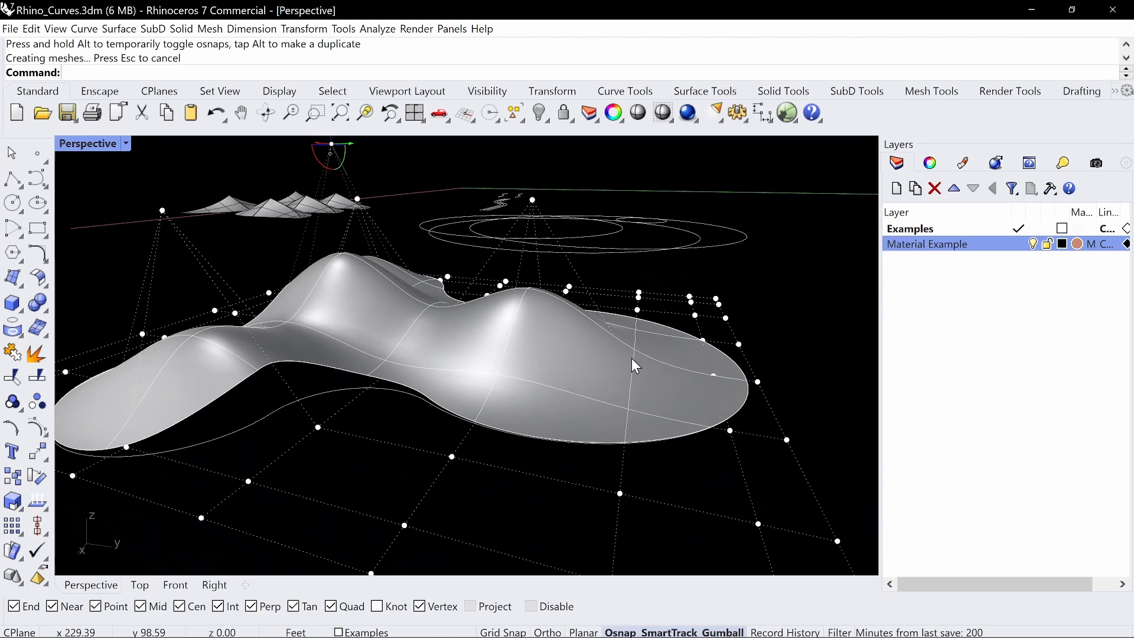
{"action": "left_click", "coordinate": [716, 378]}
{"action": "left_click", "coordinate": [750, 406]}
{"action": "left_click_drag", "start_coordinate": [718, 350], "coordinate": [736, 200]}
{"action": "key", "text": "Escape"}
{"action": "key", "text": "Escape"}
{"action": "key", "text": "Escape"}
Delete the deformed three-lobed surface
{"action": "scroll", "coordinate": [452, 349], "scroll_direction": "down", "scroll_amount": 8}
{"action": "right_click_drag", "start_coordinate": [427, 348], "coordinate": [484, 359]}
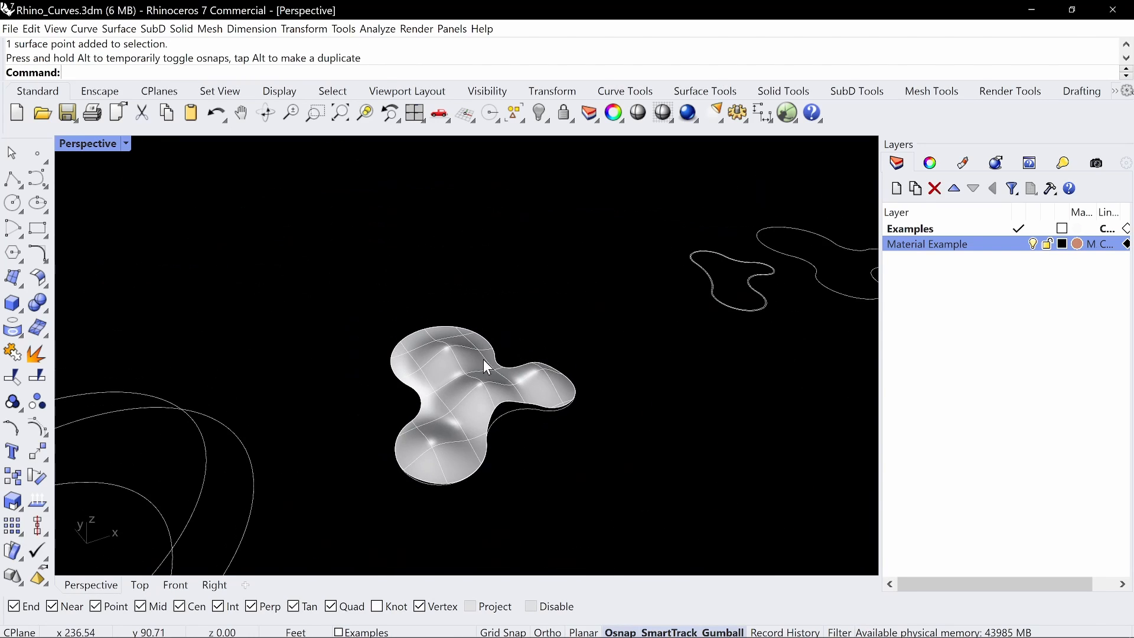
{"action": "left_click", "coordinate": [506, 360]}
{"action": "key", "text": "Delete"}
{"action": "key", "text": "Delete"}
Add a sphere centred in the largest lobe of the copied curve, sized to the lobe's outline
{"action": "type", "text": "Sp"}
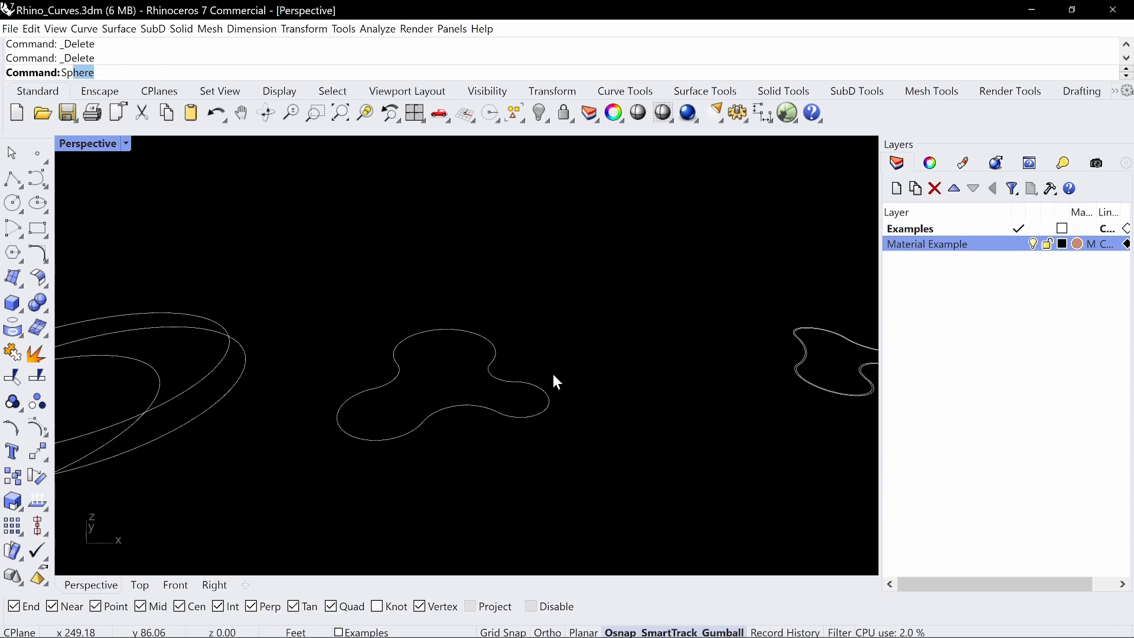
{"action": "type", "text": "S"}
{"action": "key", "text": "Escape"}
{"action": "key", "text": "Return"}
{"action": "right_click_drag", "start_coordinate": [531, 372], "coordinate": [478, 362]}
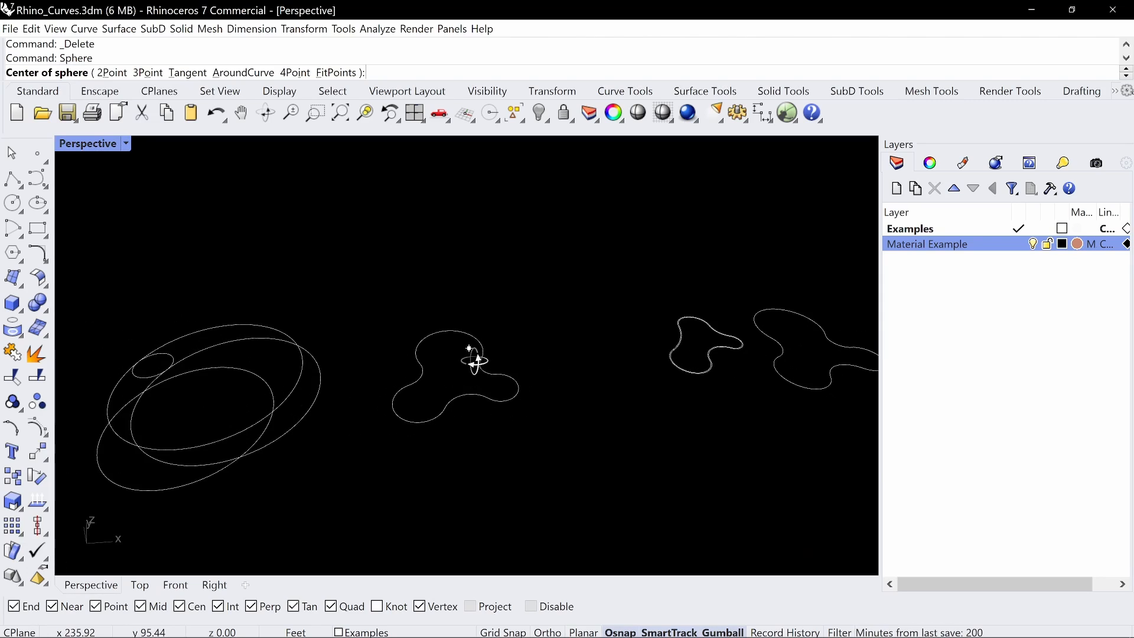
{"action": "left_click", "coordinate": [457, 333]}
{"action": "left_click", "coordinate": [466, 333]}
Add spheres with radii of about 6.88 ft and 5.02 ft centred in the medium and smallest lobes, matching their outlines
{"action": "key", "text": "Return"}
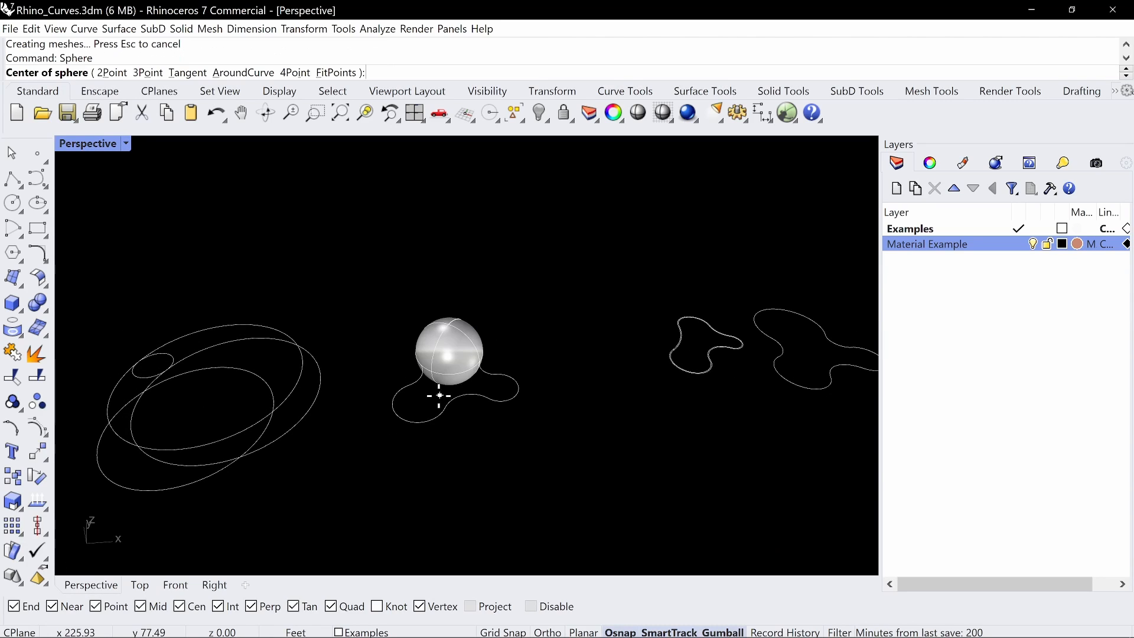
{"action": "left_click", "coordinate": [410, 417]}
{"action": "left_click", "coordinate": [412, 417]}
{"action": "key", "text": "Return"}
{"action": "right_click_drag", "start_coordinate": [509, 372], "coordinate": [506, 408]}
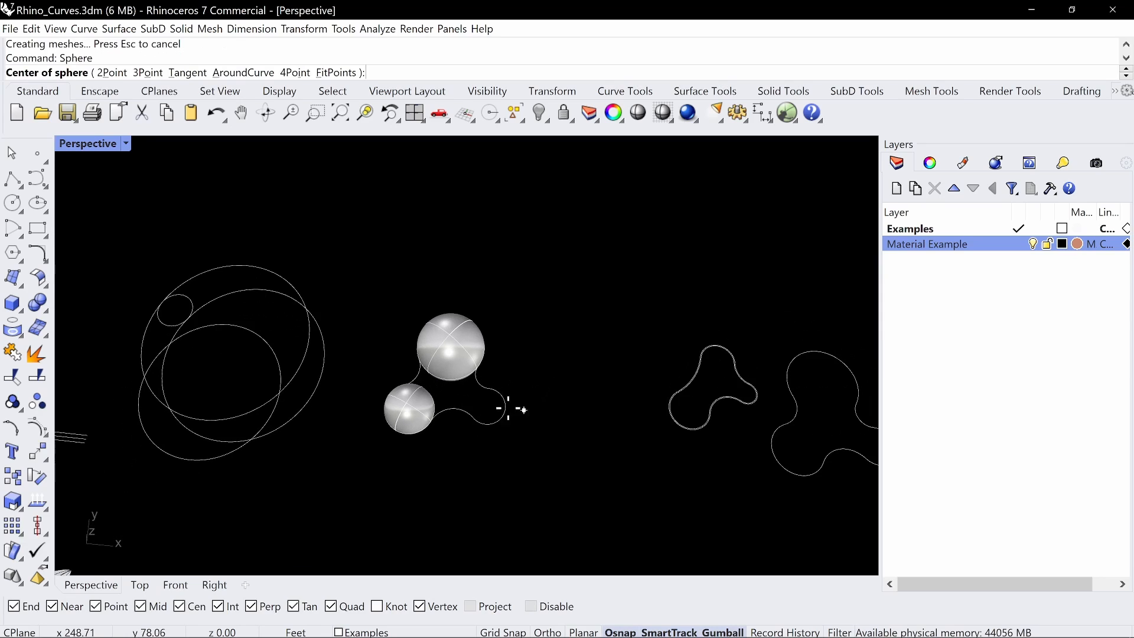
{"action": "left_click", "coordinate": [494, 406]}
{"action": "left_click", "coordinate": [485, 407]}
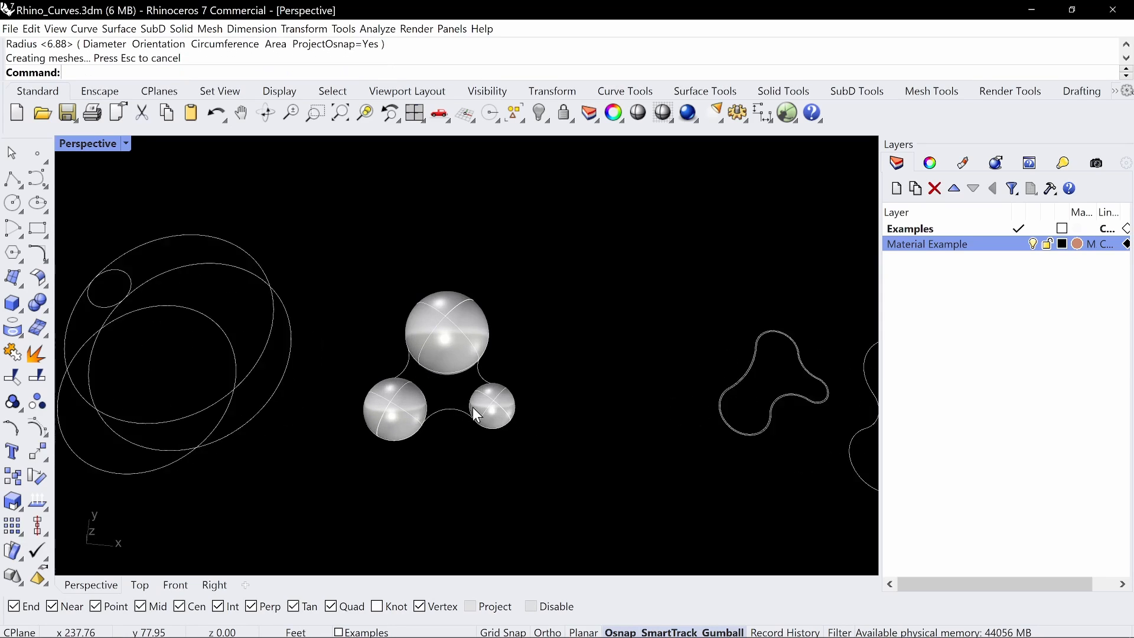
Add a sphere about 10.51 ft in radius below the largest sphere, between the medium and smallest ones
{"action": "key", "text": "Return"}
{"action": "scroll", "coordinate": [426, 401], "scroll_direction": "up", "scroll_amount": 4}
{"action": "left_click", "coordinate": [420, 411]}
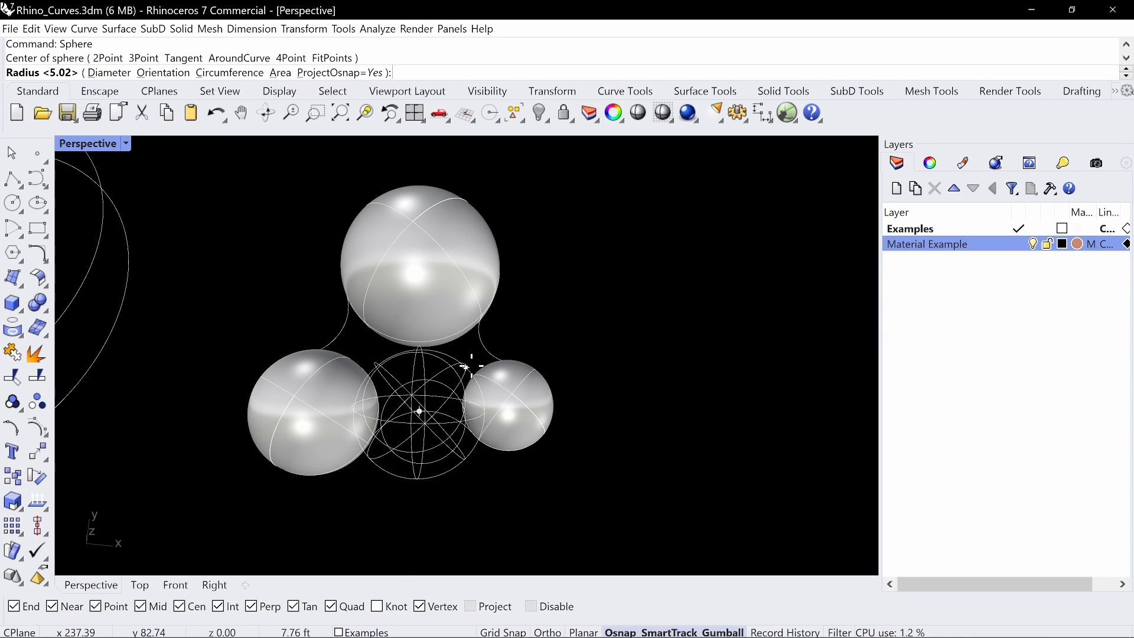
{"action": "left_click", "coordinate": [432, 326]}
Add a sphere about 7.58 ft in radius in the recess between the largest and smallest lobes
{"action": "right_click_drag", "start_coordinate": [432, 326], "coordinate": [482, 368]}
{"action": "key", "text": "Return"}
{"action": "left_click", "coordinate": [483, 362]}
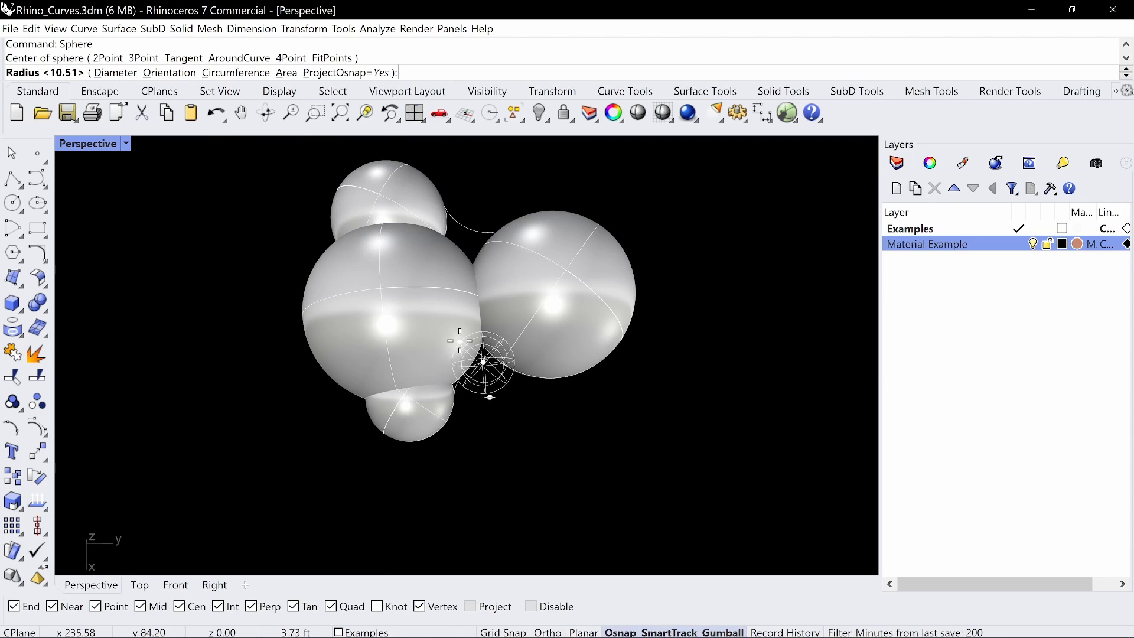
{"action": "left_click", "coordinate": [456, 309]}
Add a sixth sphere in the recess between the largest and medium lobes, completing the cluster of overlapping spheres
{"action": "right_click_drag", "start_coordinate": [395, 332], "coordinate": [479, 341]}
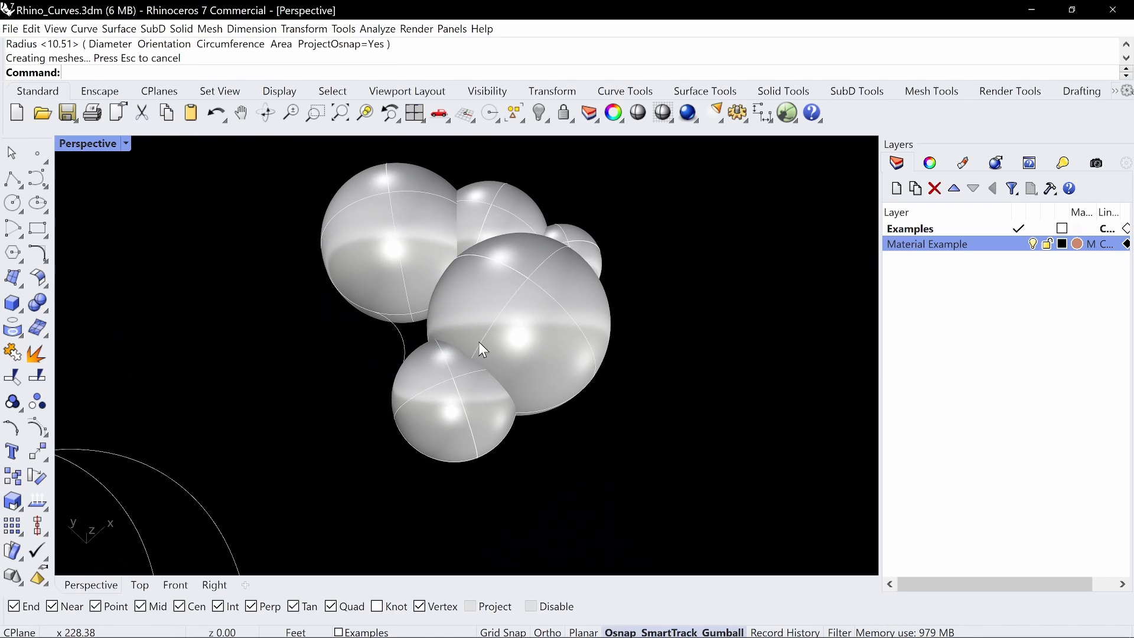
{"action": "right_click", "coordinate": [479, 341]}
{"action": "left_click", "coordinate": [401, 335]}
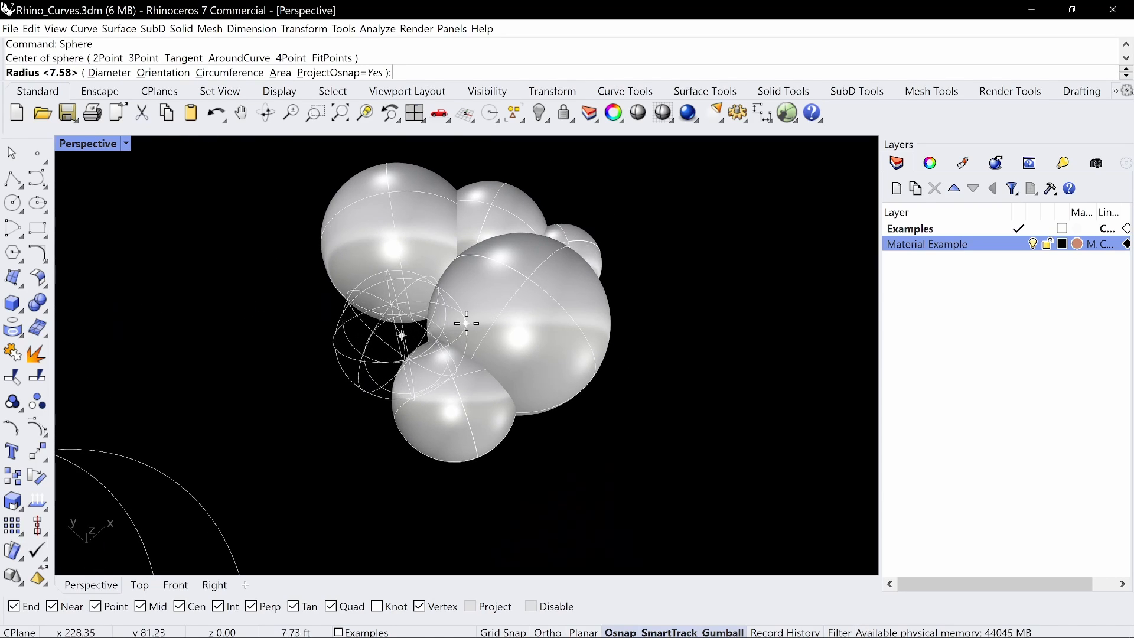
{"action": "left_click", "coordinate": [508, 329]}
{"action": "right_click_drag", "start_coordinate": [508, 329], "coordinate": [436, 302]}
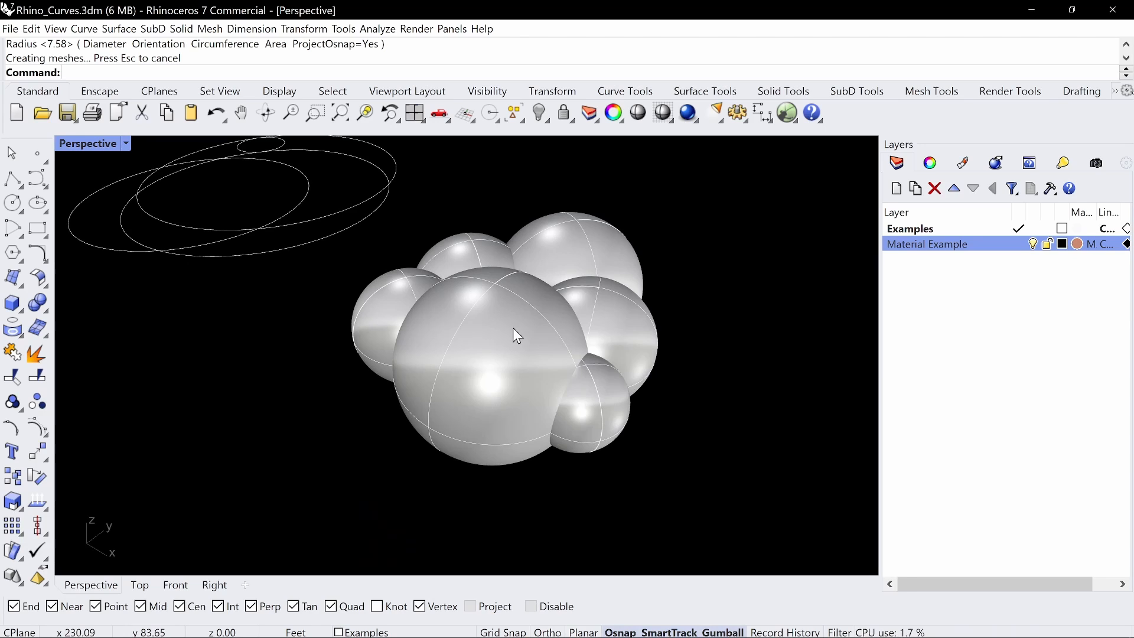
{"action": "mouse_move", "coordinate": [512, 328]}
{"action": "right_mouse_down"}
{"action": "mouse_move", "coordinate": [468, 329]}
{"action": "mouse_move", "coordinate": [578, 316]}
{"action": "mouse_move", "coordinate": [496, 314]}
{"action": "mouse_move", "coordinate": [479, 334]}
{"action": "mouse_move", "coordinate": [503, 339]}
{"action": "right_mouse_up"}
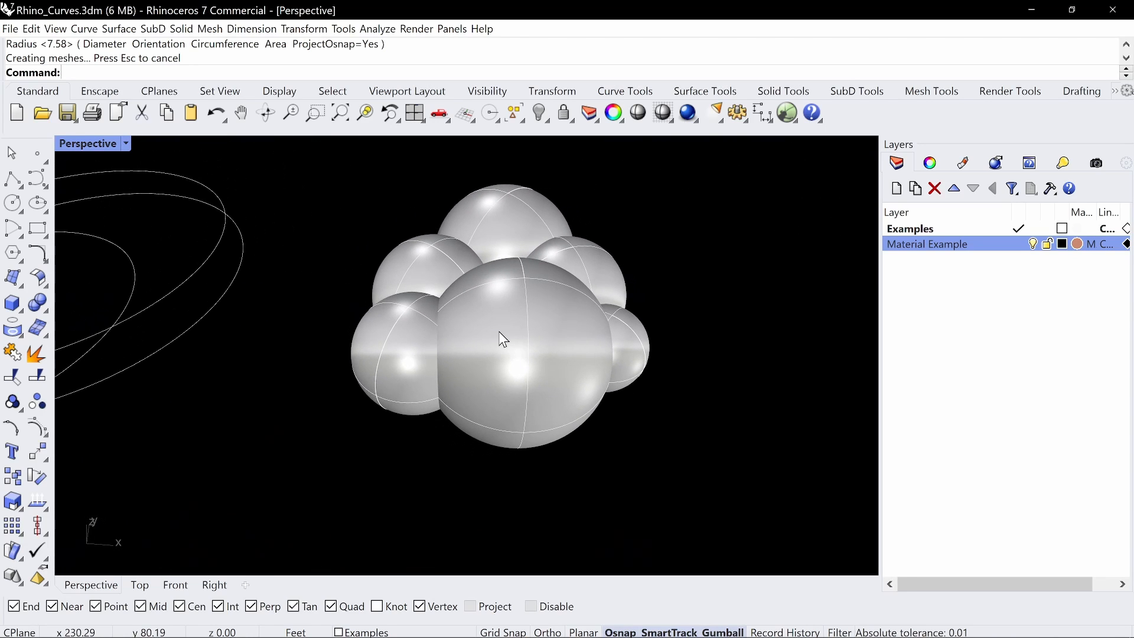
Create a horizontal rectangular plane at ground level and move it so it cuts across the whole sphere cluster
{"action": "type", "text": "Plane"}
{"action": "key", "text": "Return"}
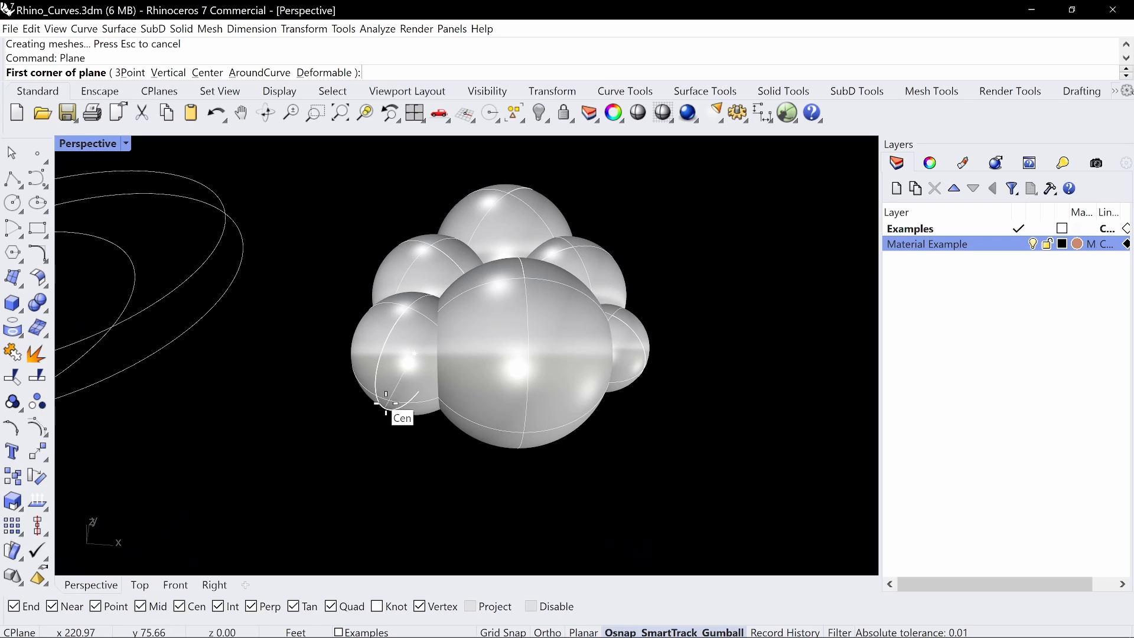
{"action": "left_click", "coordinate": [386, 403]}
{"action": "scroll", "coordinate": [392, 405], "scroll_direction": "down", "scroll_amount": 3}
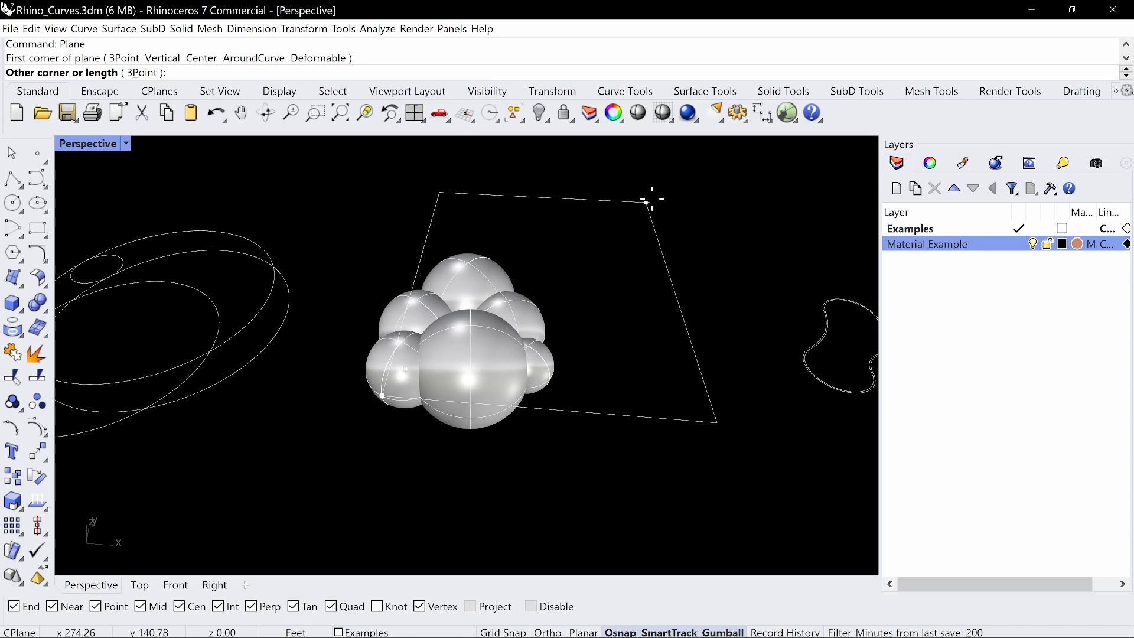
{"action": "left_click", "coordinate": [690, 191]}
{"action": "right_click_drag", "start_coordinate": [656, 204], "coordinate": [720, 342]}
{"action": "left_click", "coordinate": [672, 268]}
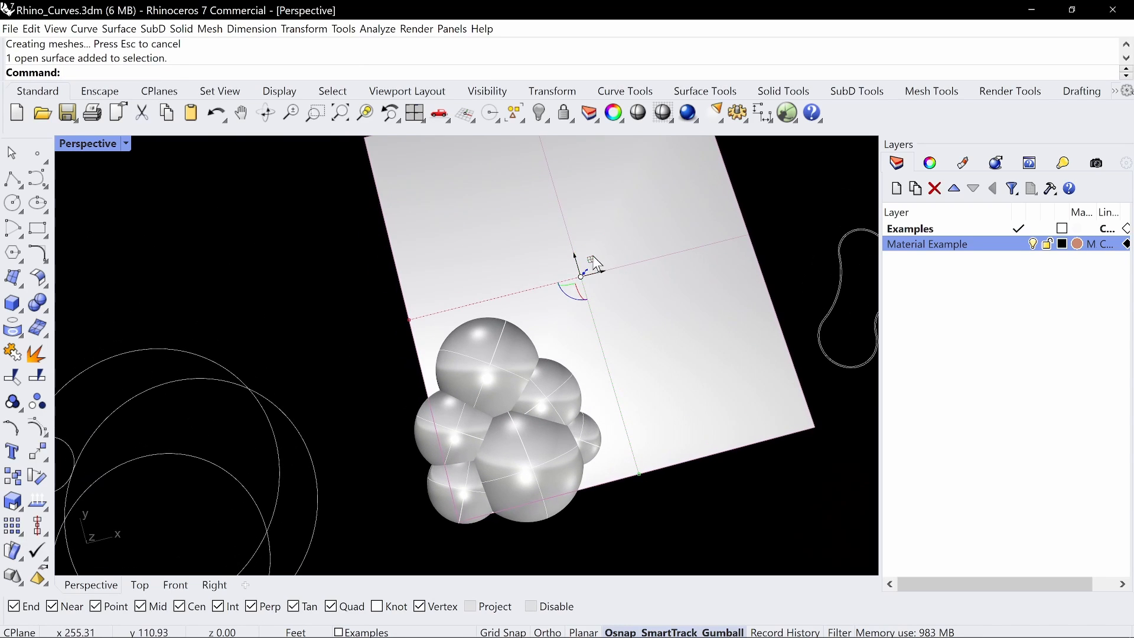
{"action": "left_click_drag", "start_coordinate": [593, 257], "coordinate": [542, 334]}
{"action": "key", "text": "Escape"}
{"action": "right_click_drag", "start_coordinate": [582, 358], "coordinate": [635, 313]}
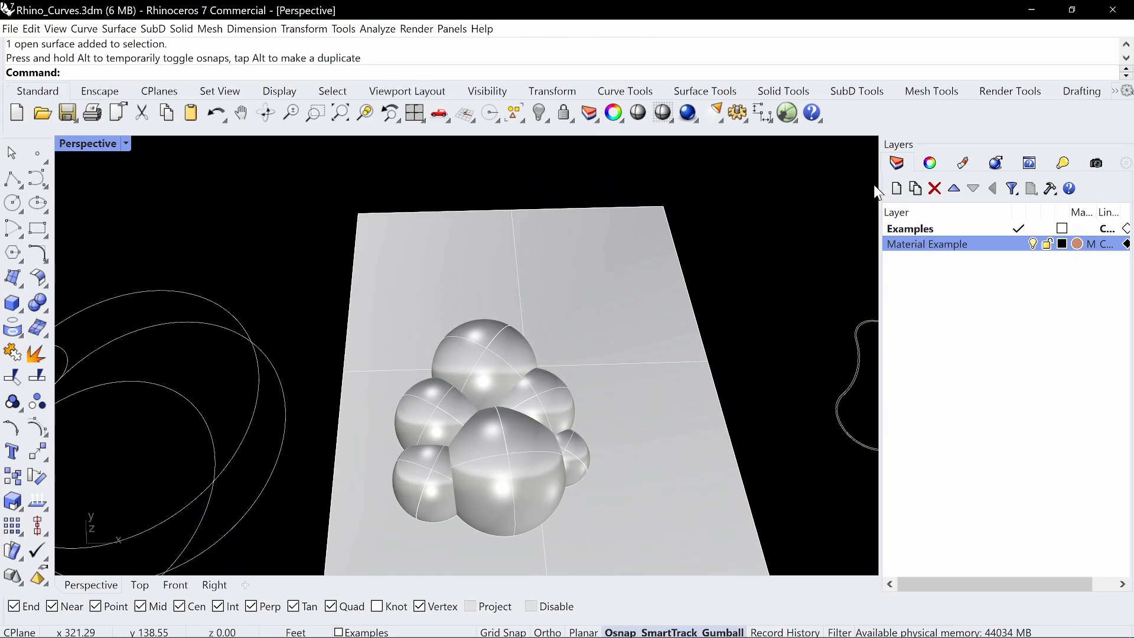
Add a new layer named Layer 01 and set its colour to Brown
{"action": "left_click", "coordinate": [897, 191]}
{"action": "left_click", "coordinate": [1054, 285]}
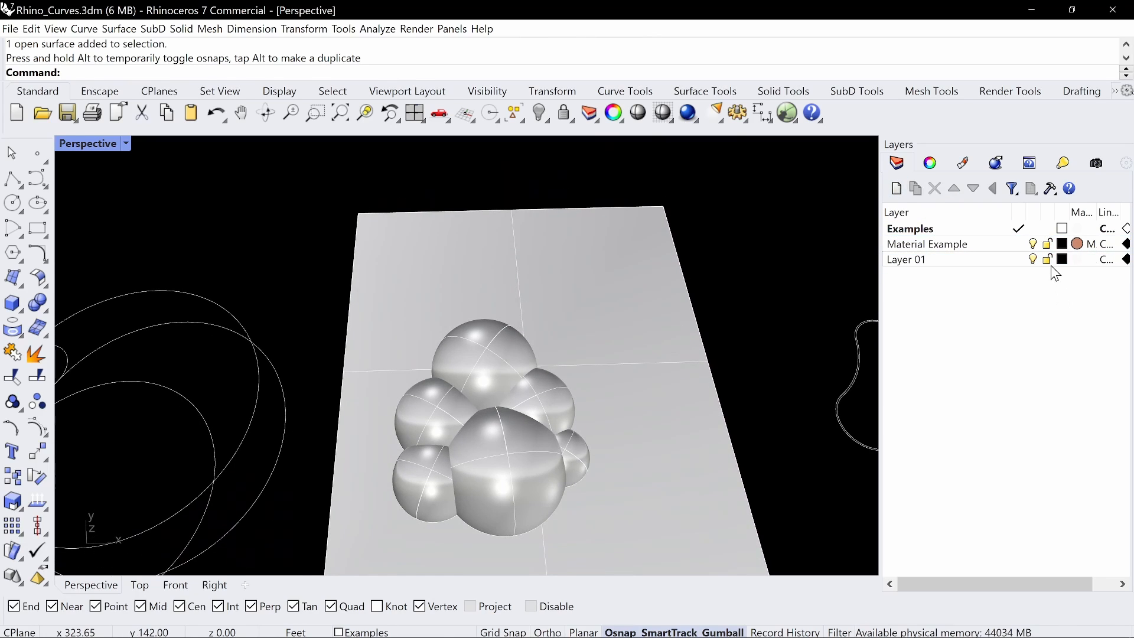
{"action": "left_click", "coordinate": [1060, 261]}
{"action": "left_click", "coordinate": [1060, 261]}
{"action": "left_click", "coordinate": [628, 171]}
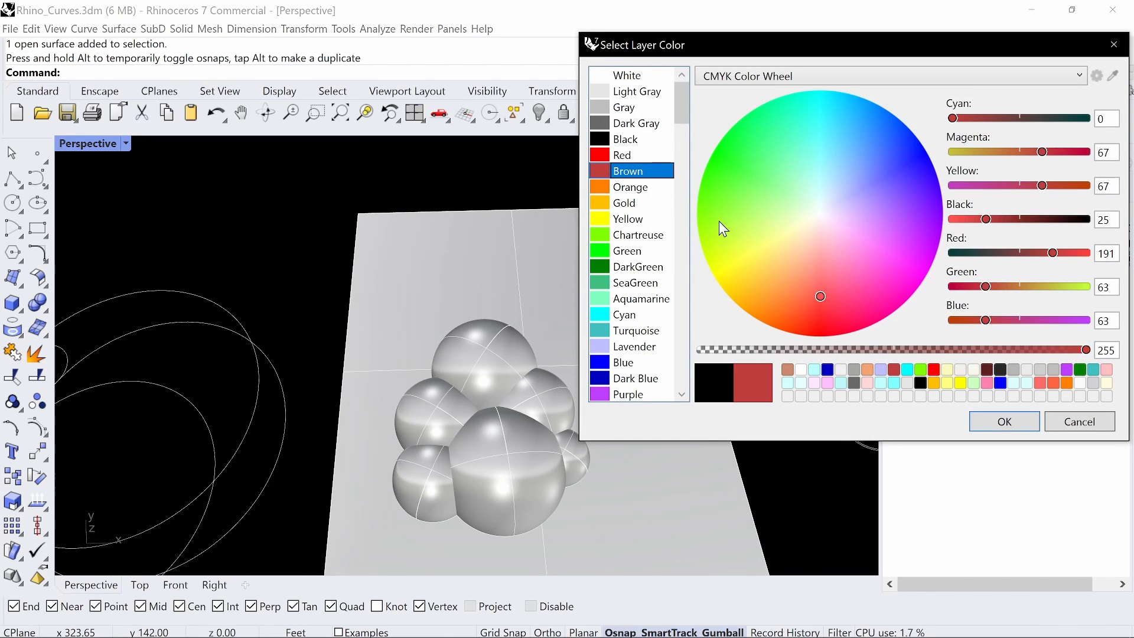
{"action": "left_click", "coordinate": [981, 419]}
Select all six spheres of the cluster and assign them to Layer 01
{"action": "right_click_drag", "start_coordinate": [604, 335], "coordinate": [577, 341]}
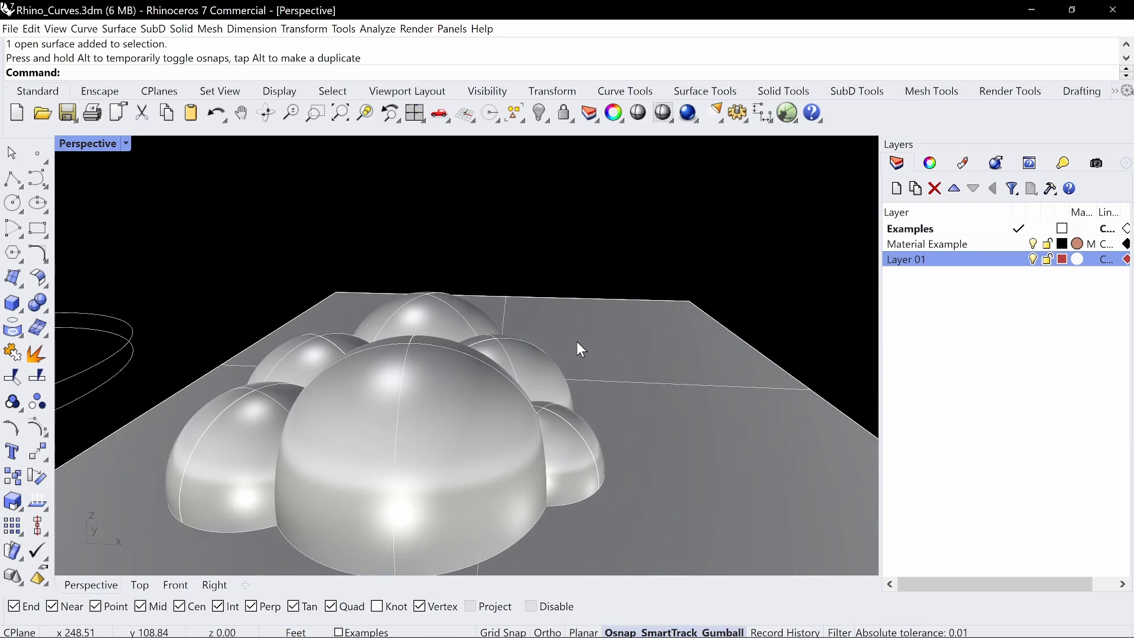
{"action": "right_click_drag", "start_coordinate": [556, 394], "coordinate": [563, 464]}
{"action": "left_click", "coordinate": [563, 473]}
{"action": "left_click", "coordinate": [501, 456], "text": "shift"}
{"action": "left_click", "coordinate": [491, 375], "text": "shift"}
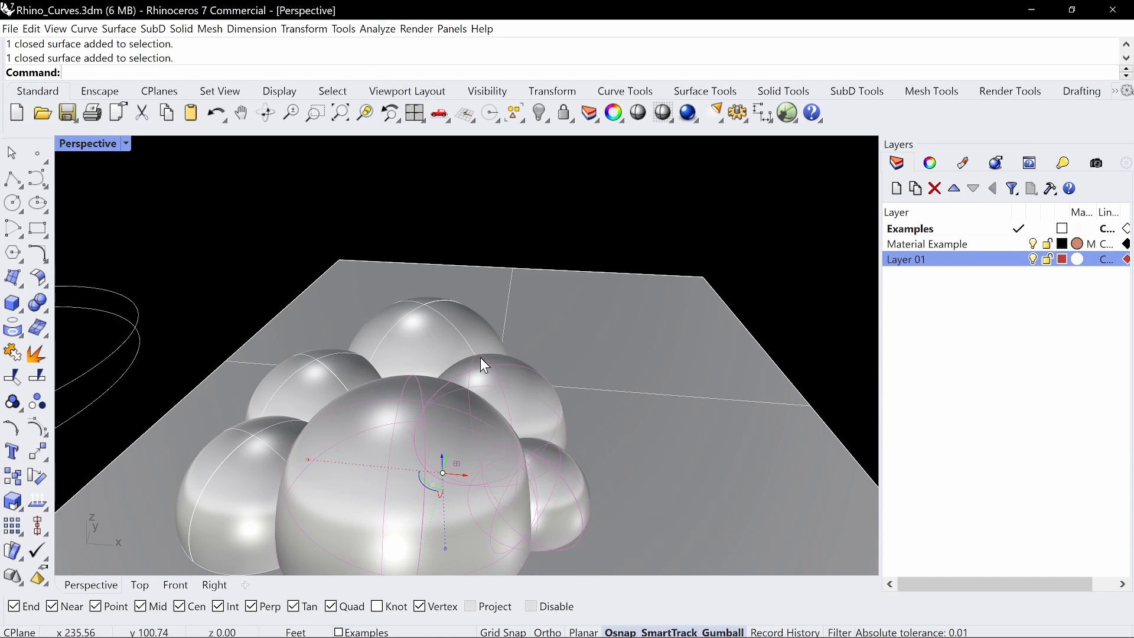
{"action": "left_click", "coordinate": [440, 339], "text": "shift"}
{"action": "right_click_drag", "start_coordinate": [267, 459], "coordinate": [356, 583]}
{"action": "left_click", "coordinate": [392, 631]}
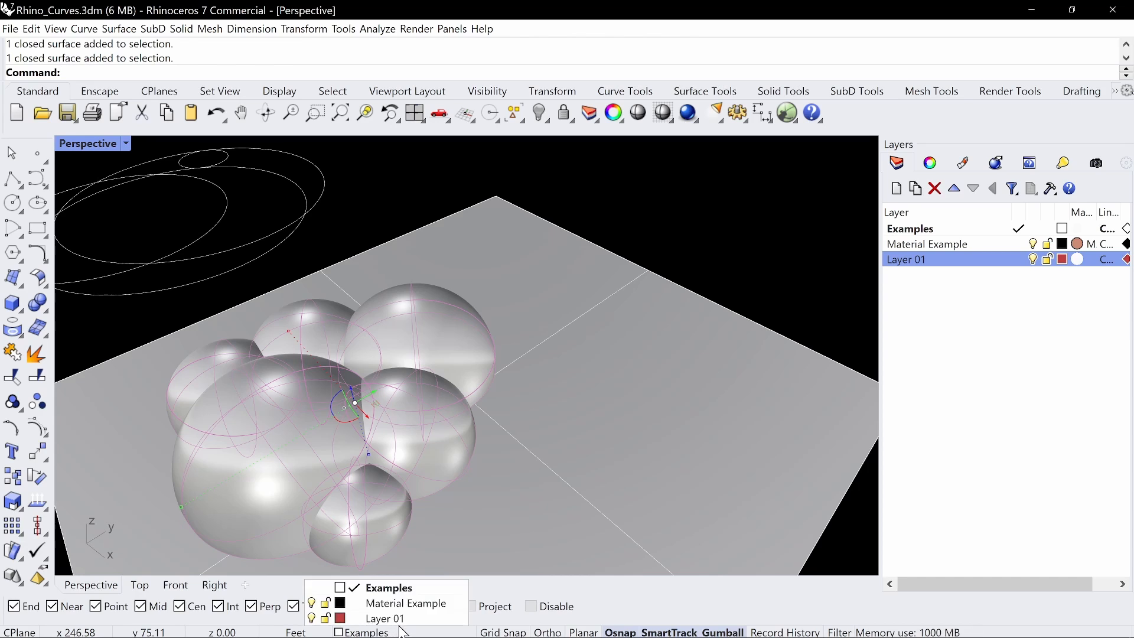
{"action": "left_click", "coordinate": [366, 617]}
{"action": "right_click_drag", "start_coordinate": [413, 473], "coordinate": [516, 427]}
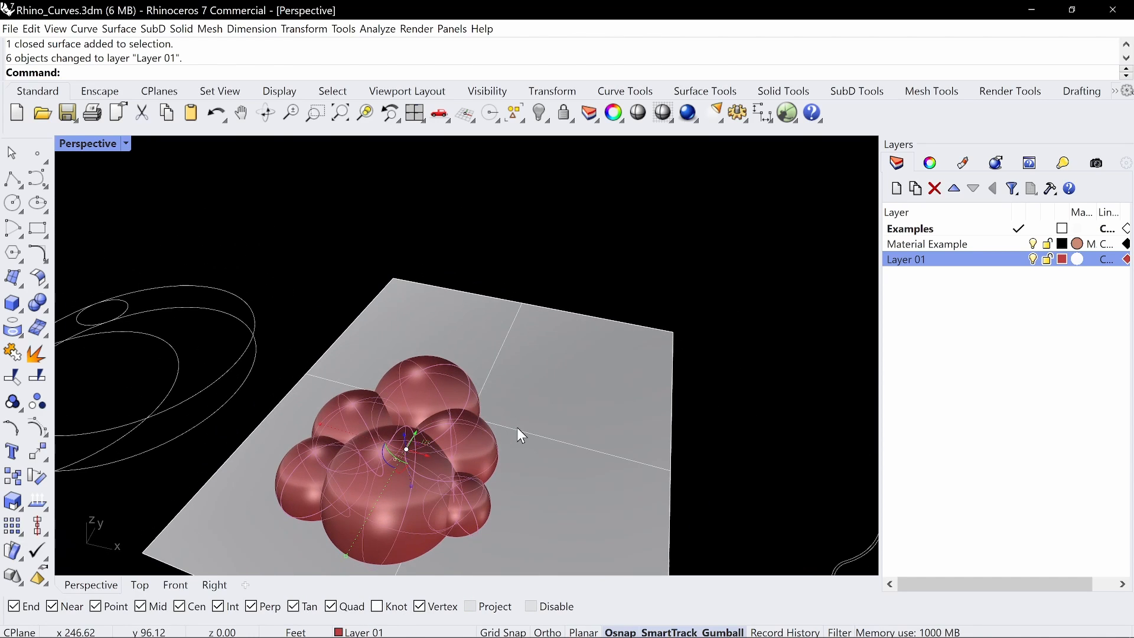
{"action": "key", "text": "ctrl+h"}
{"action": "key", "text": "ctrl+z"}
{"action": "scroll", "coordinate": [439, 302], "scroll_direction": "down", "scroll_amount": 4}
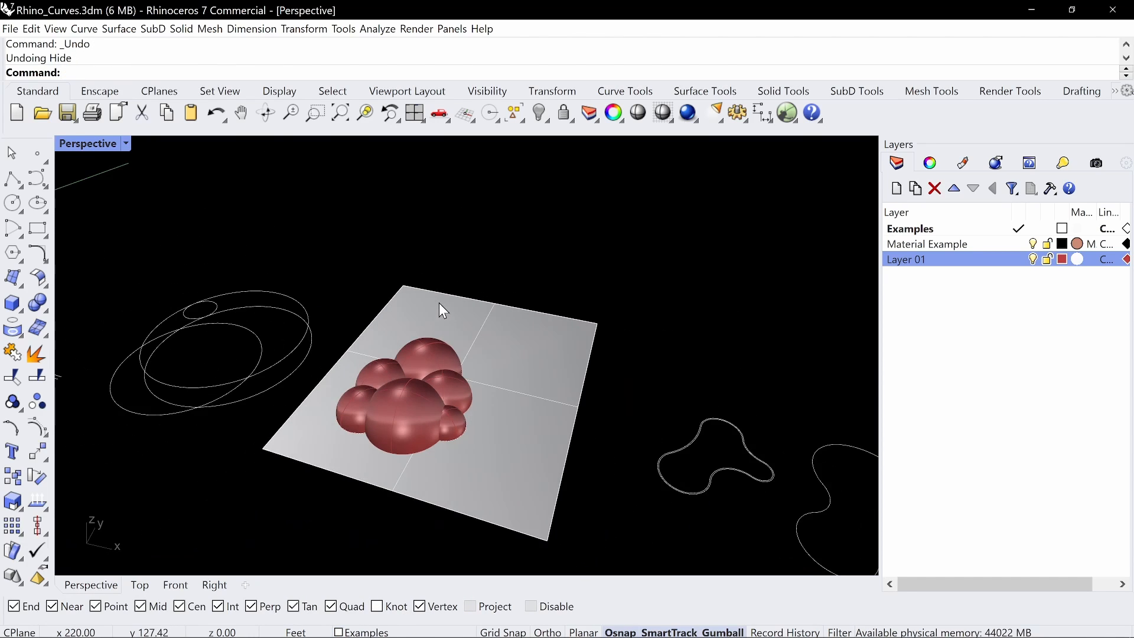
Split all the spheres on Layer 01 using the horizontal plane as the cutting object
{"action": "right_click_drag", "start_coordinate": [438, 302], "coordinate": [460, 374]}
{"action": "type", "text": "split"}
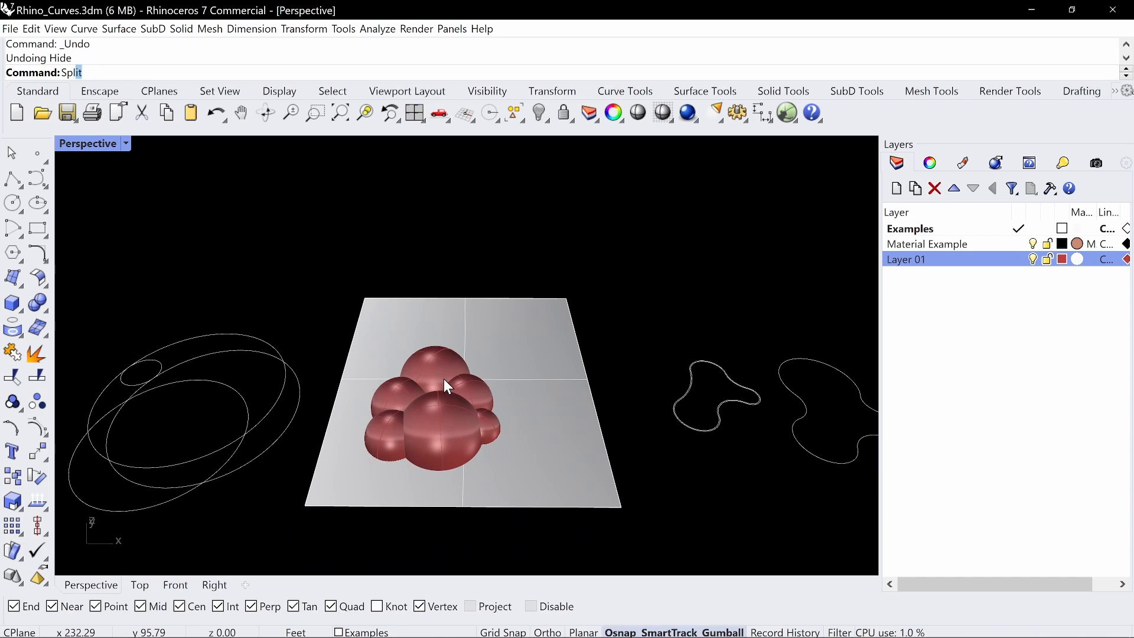
{"action": "key", "text": "Return"}
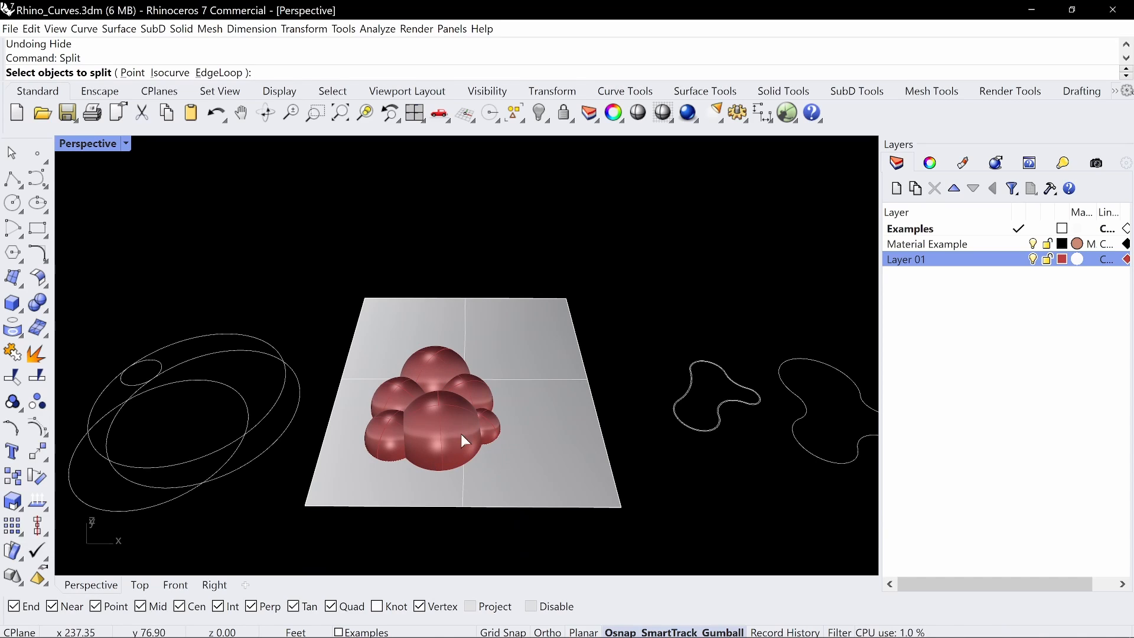
{"action": "right_click", "coordinate": [910, 260]}
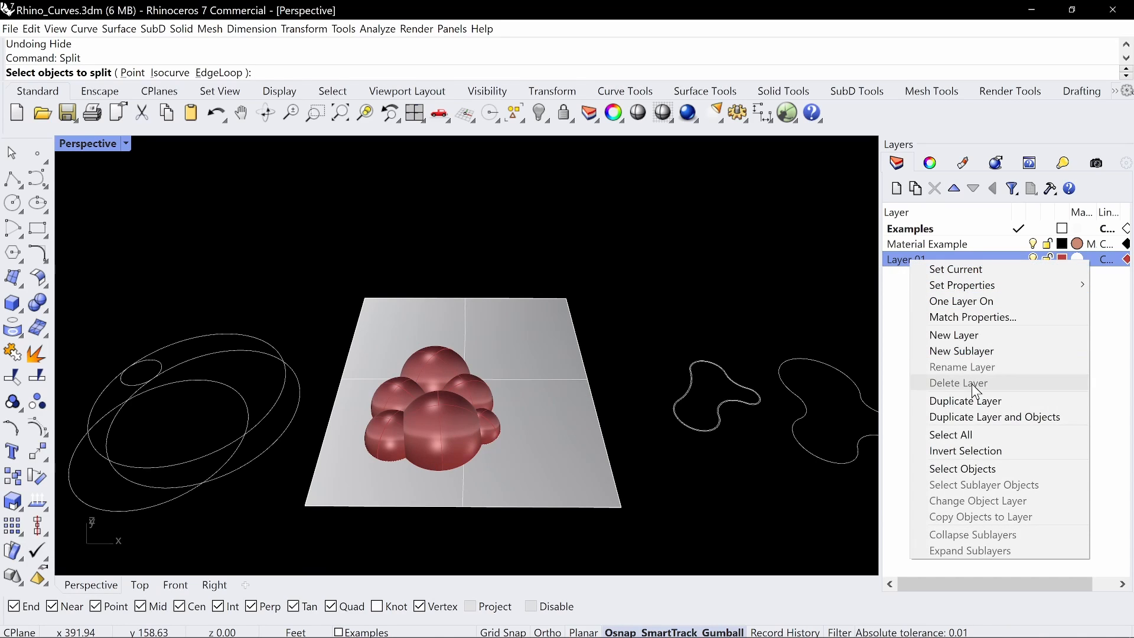
{"action": "left_click", "coordinate": [957, 466]}
{"action": "key", "text": "Return"}
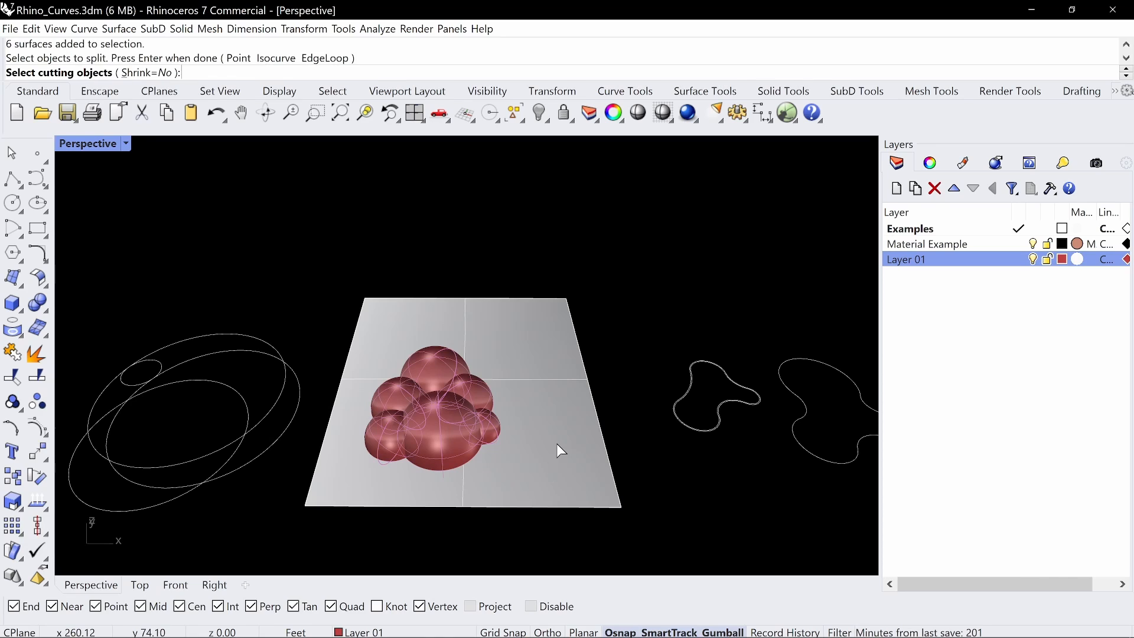
{"action": "left_click", "coordinate": [557, 445]}
{"action": "key", "text": "Return"}
Delete the cutting plane and the lower halves of the spheres, keeping only the domes above ground
{"action": "right_click_drag", "start_coordinate": [522, 457], "coordinate": [526, 433]}
{"action": "left_click", "coordinate": [528, 452]}
{"action": "key", "text": "Delete"}
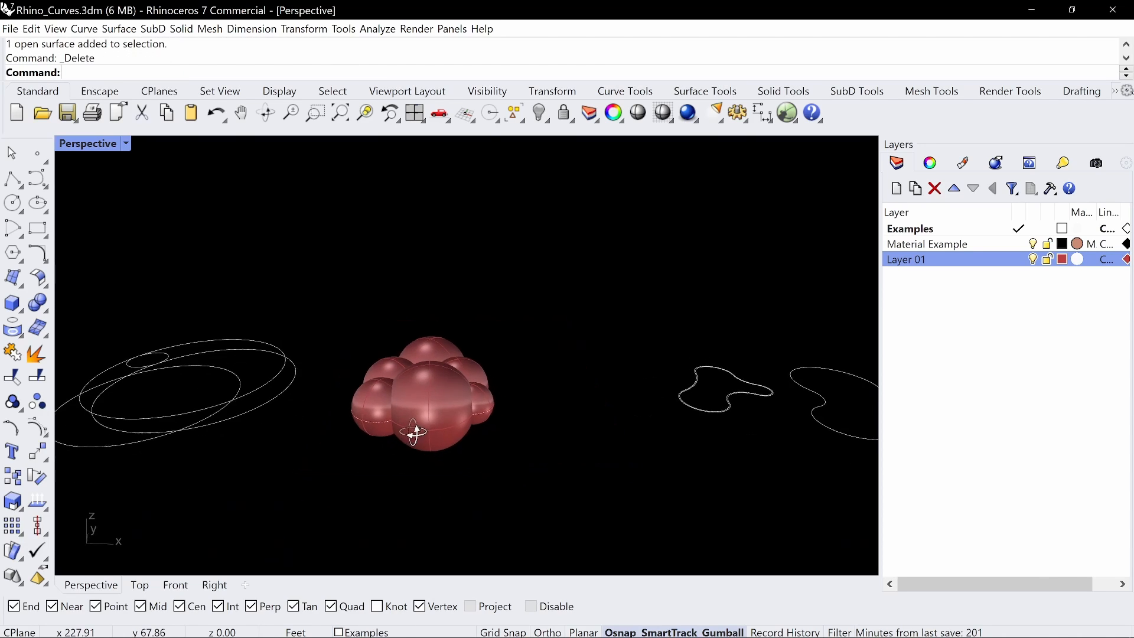
{"action": "right_click_drag", "start_coordinate": [412, 433], "coordinate": [442, 407]}
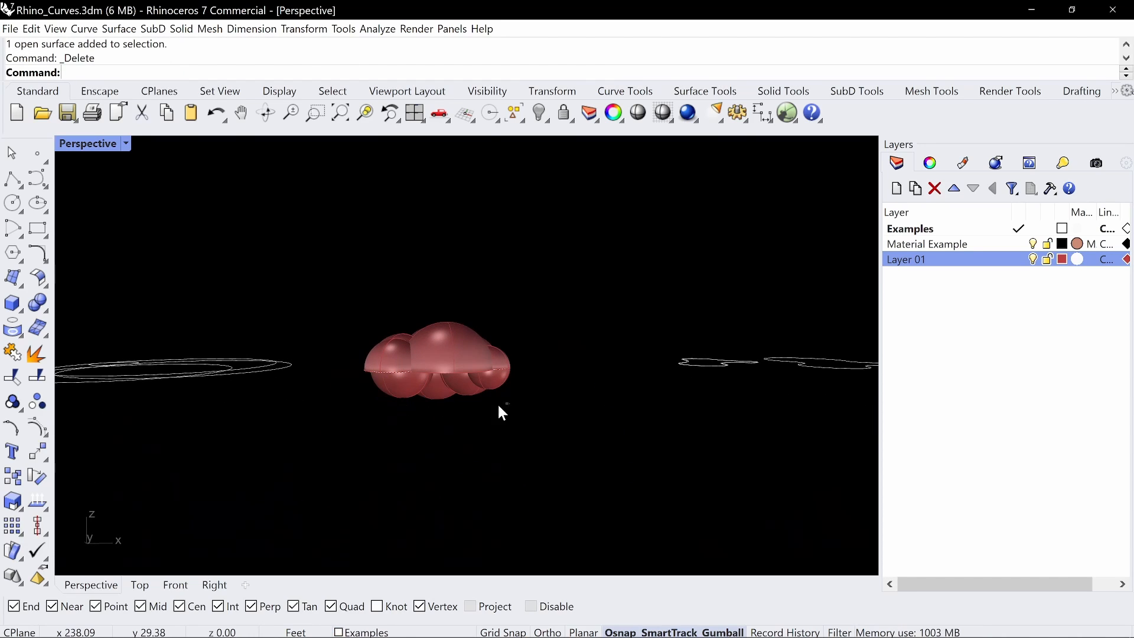
{"action": "mouse_move", "coordinate": [533, 406]}
{"action": "right_mouse_down"}
{"action": "mouse_move", "coordinate": [497, 387]}
{"action": "mouse_move", "coordinate": [527, 385]}
{"action": "mouse_move", "coordinate": [513, 413]}
{"action": "mouse_move", "coordinate": [515, 399]}
{"action": "right_mouse_up"}
Select every dome on Layer 01 and cap the open bases to make closed solids
{"action": "right_click", "coordinate": [940, 260]}
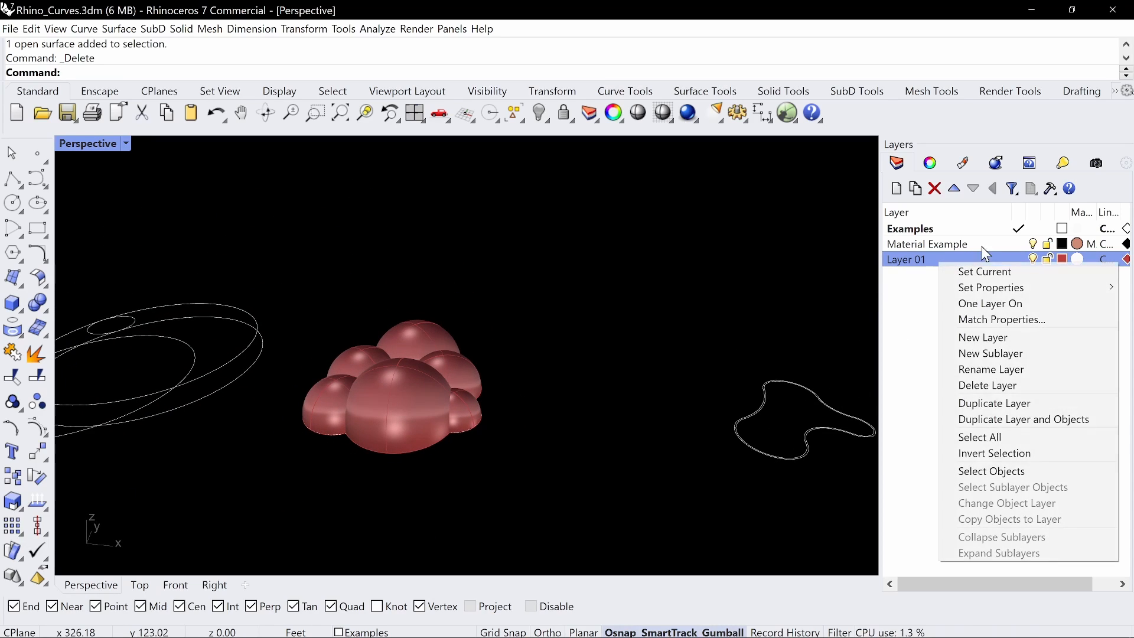
{"action": "left_click", "coordinate": [1027, 473]}
{"action": "right_click_drag", "start_coordinate": [547, 351], "coordinate": [593, 352]}
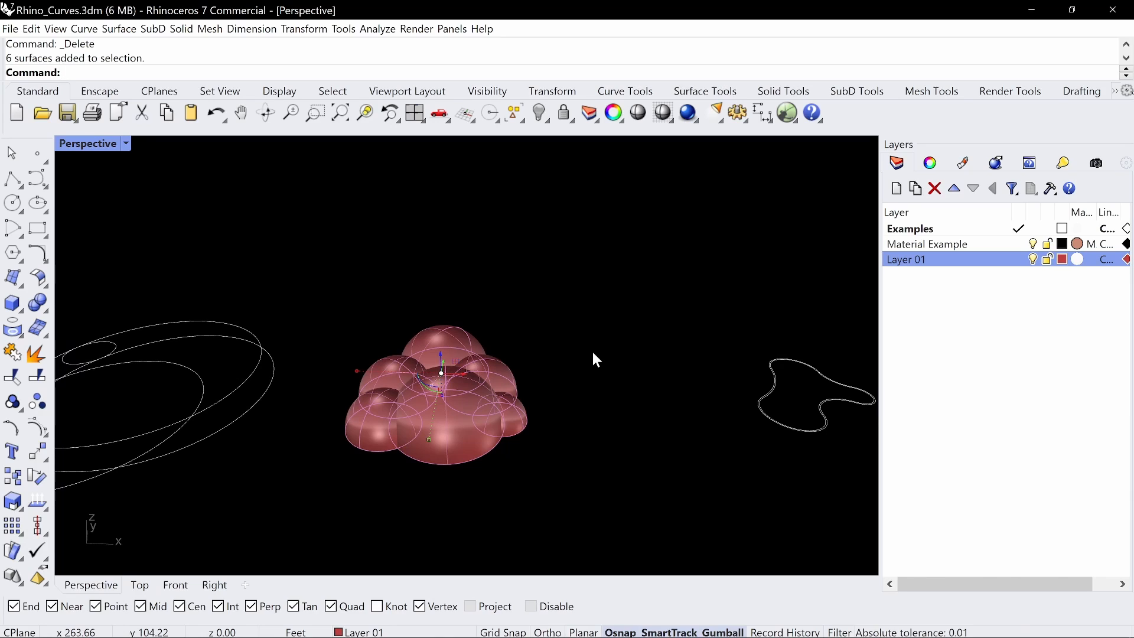
{"action": "type", "text": "Cap"}
{"action": "key", "text": "Return"}
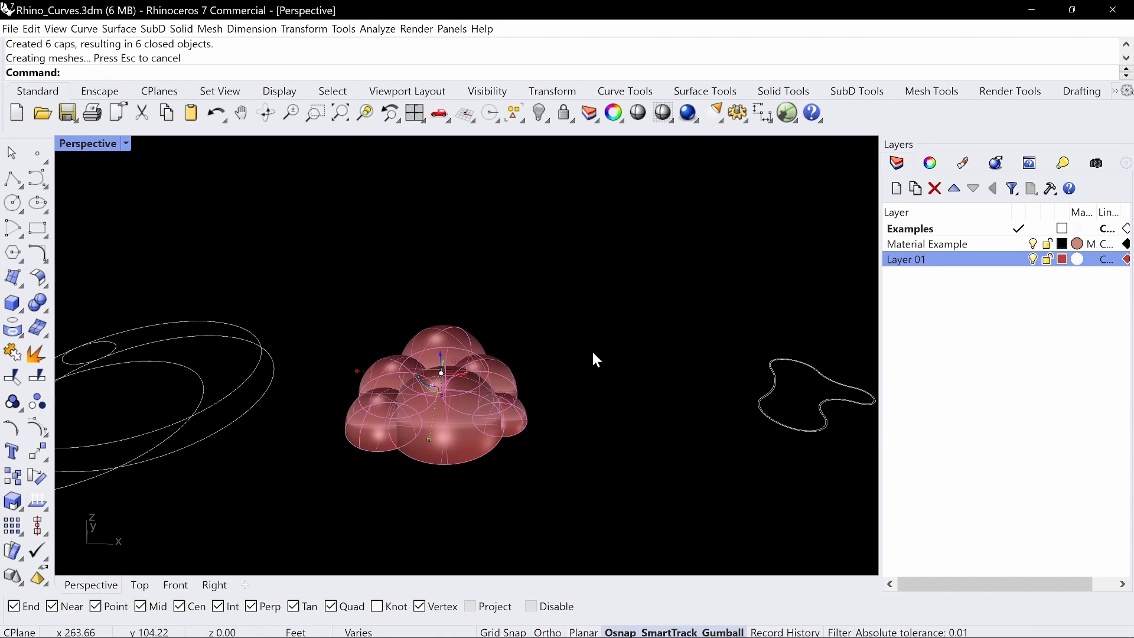
Merge the capped domes into a single solid with BooleanUnion
{"action": "type", "text": "Boolean"}
{"action": "key", "text": "Down"}
{"action": "key", "text": "Down"}
{"action": "key", "text": "Down"}
{"action": "key", "text": "Down"}
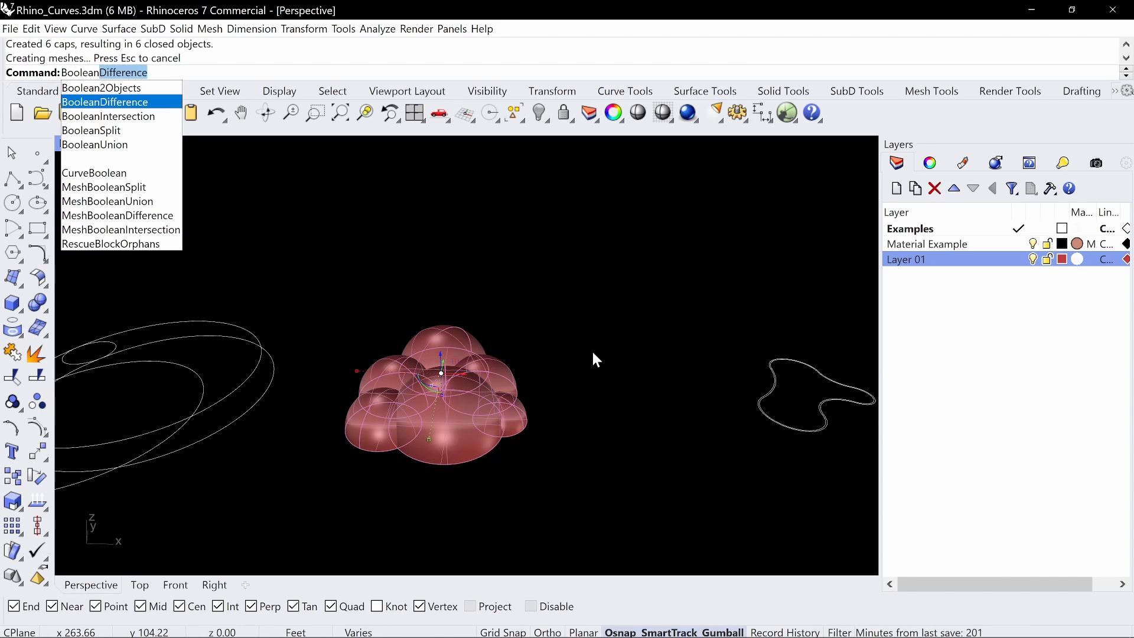
{"action": "key", "text": "Return"}
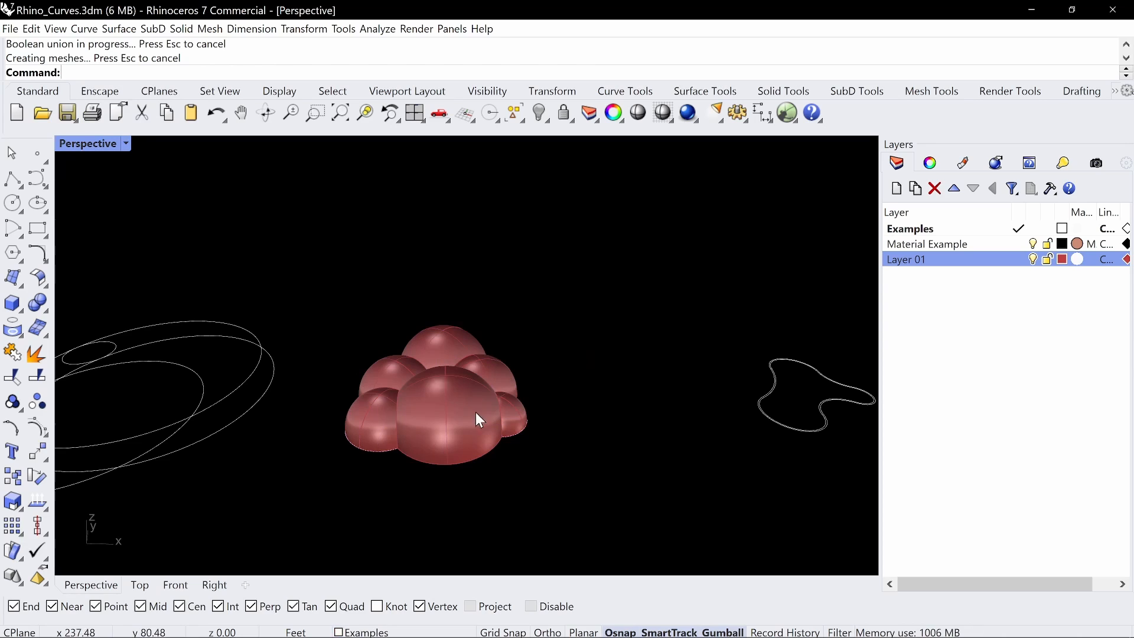
Examine the merged dome solid and its flat base from below
{"action": "left_click", "coordinate": [494, 410]}
{"action": "right_click_drag", "start_coordinate": [493, 410], "coordinate": [505, 252]}
{"action": "left_click", "coordinate": [490, 365]}
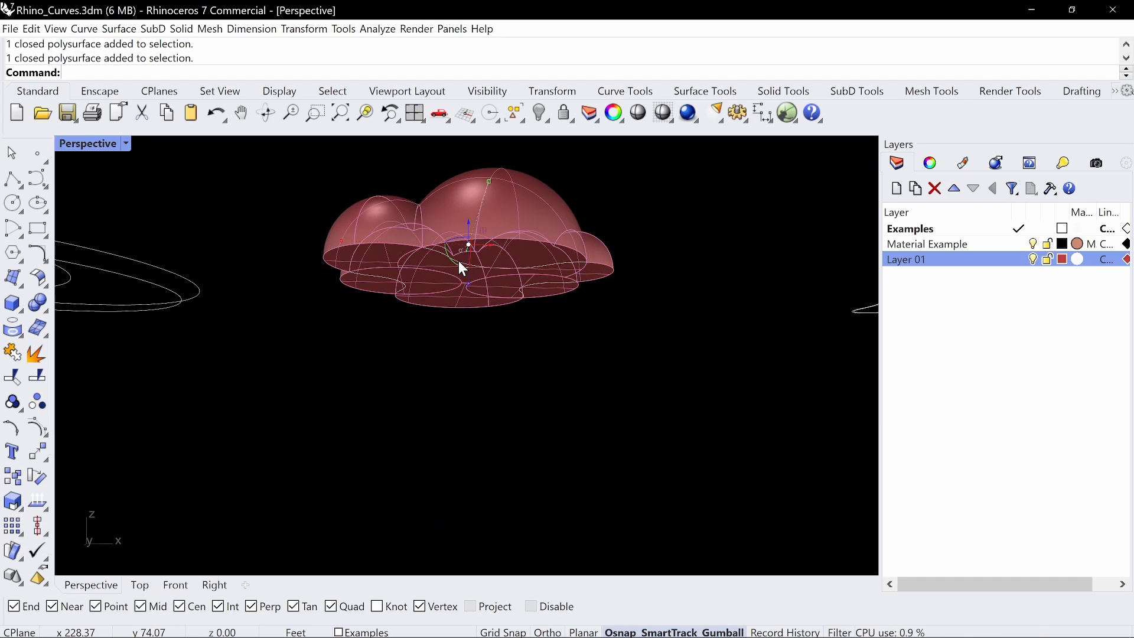
{"action": "left_click", "coordinate": [453, 260]}
{"action": "left_click", "coordinate": [481, 294]}
{"action": "right_click_drag", "start_coordinate": [540, 215], "coordinate": [513, 338]}
{"action": "left_click_drag", "start_coordinate": [509, 330], "coordinate": [515, 226]}
Extrude the closed three-lobed curve at the base of the domes upward into an open wall surface taller than them
{"action": "right_click_drag", "start_coordinate": [612, 209], "coordinate": [638, 251]}
{"action": "left_click", "coordinate": [644, 254]}
{"action": "right_click_drag", "start_coordinate": [528, 322], "coordinate": [568, 342]}
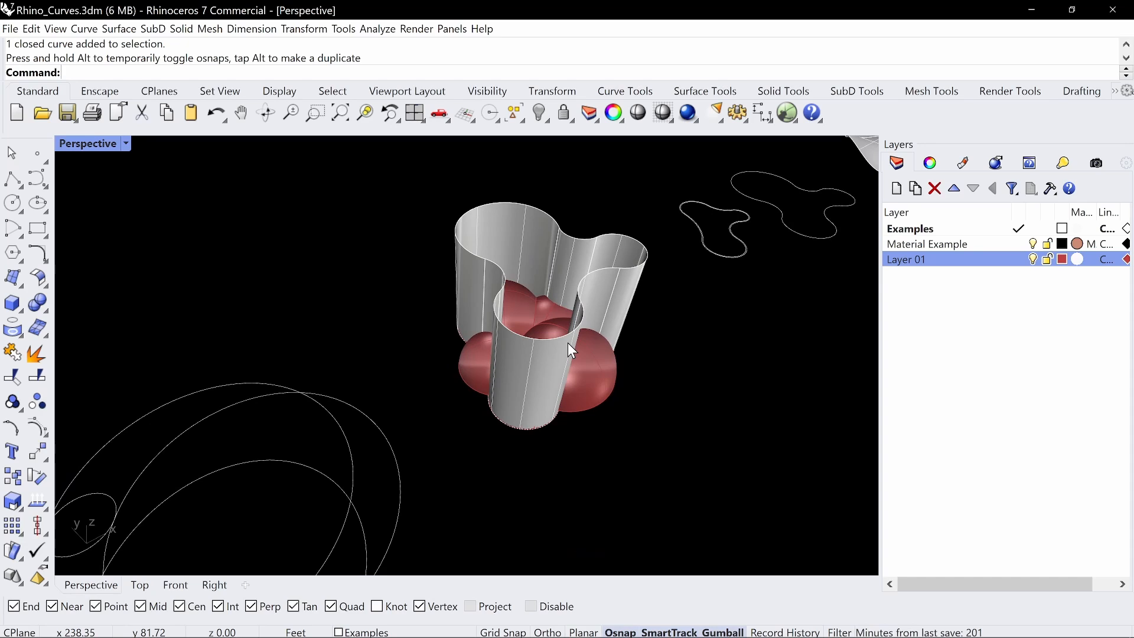
Split the merged dome solid with BooleanSplit, using the three-lobed extrusion as the cutter
{"action": "key", "text": "Return"}
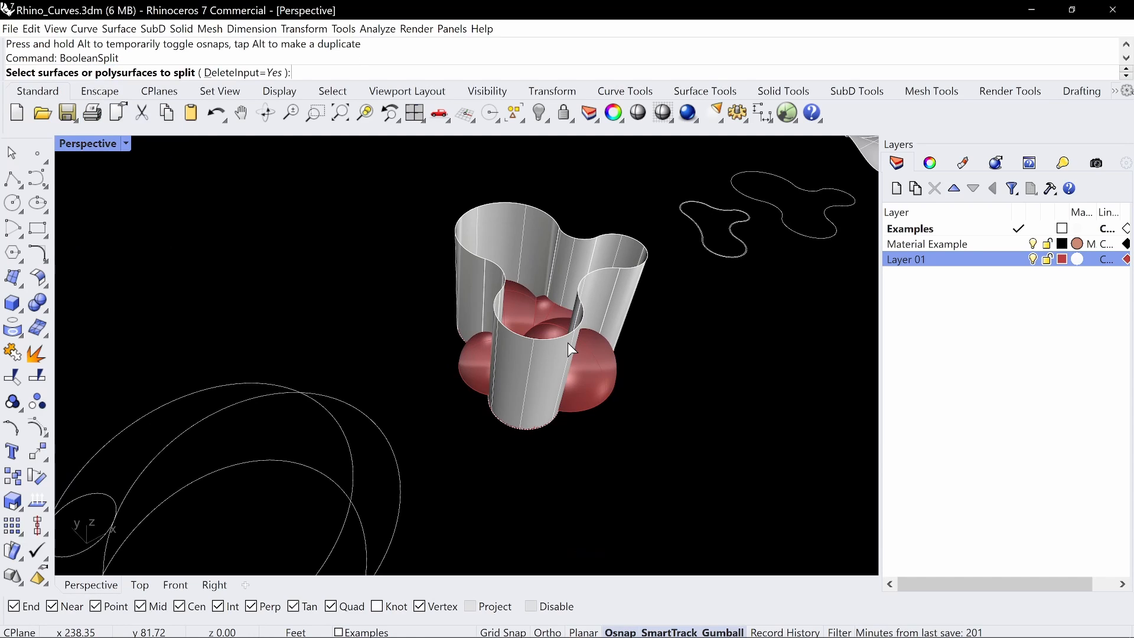
{"action": "right_click_drag", "start_coordinate": [568, 342], "coordinate": [566, 399]}
{"action": "left_click", "coordinate": [566, 402]}
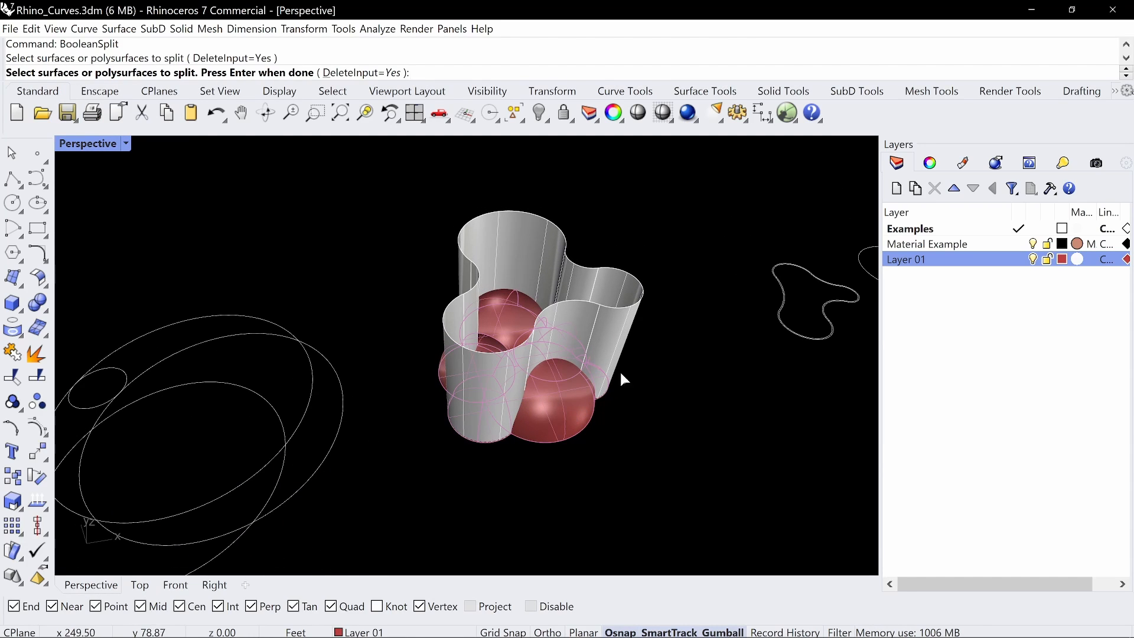
{"action": "key", "text": "Return"}
{"action": "left_click", "coordinate": [626, 337]}
{"action": "key", "text": "Return"}
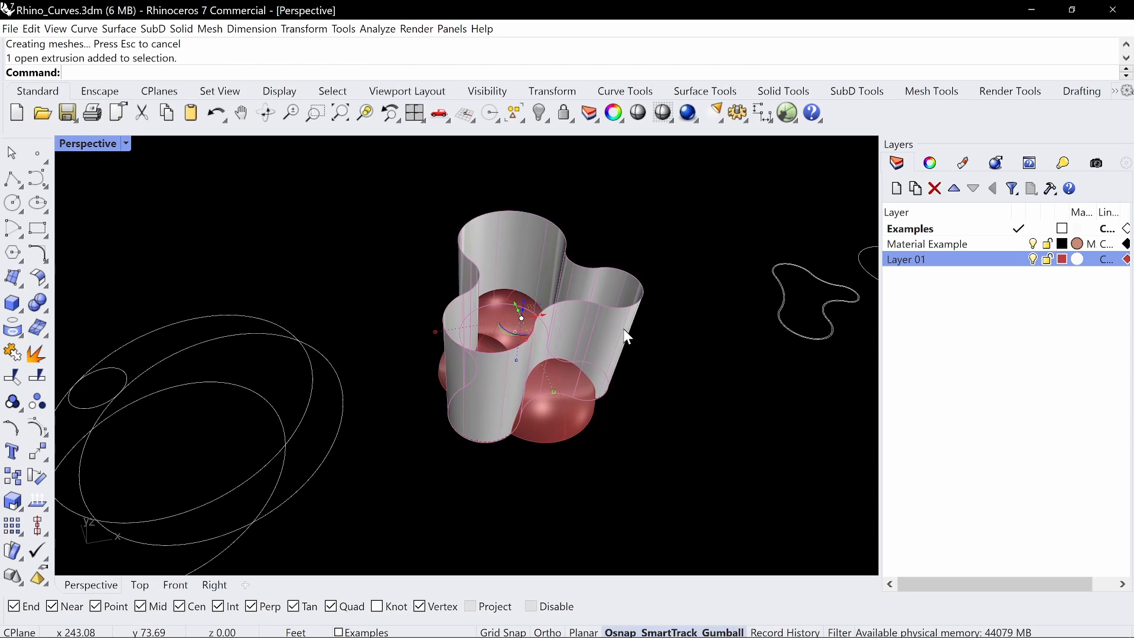
Delete the three-lobed extrusion and the dome portions lying outside it
{"action": "key", "text": "Delete"}
{"action": "right_click_drag", "start_coordinate": [526, 413], "coordinate": [600, 380]}
{"action": "left_click", "coordinate": [550, 364]}
{"action": "key", "text": "Delete"}
Explode the remaining dome solid into separate surfaces
{"action": "right_click_drag", "start_coordinate": [414, 403], "coordinate": [520, 411]}
{"action": "left_click", "coordinate": [447, 383]}
{"action": "type", "text": "Explode"}
{"action": "key", "text": "Return"}
Delete the vertical cut faces around the dome form so that arched openings lead into a hollow shell
{"action": "left_click", "coordinate": [541, 405]}
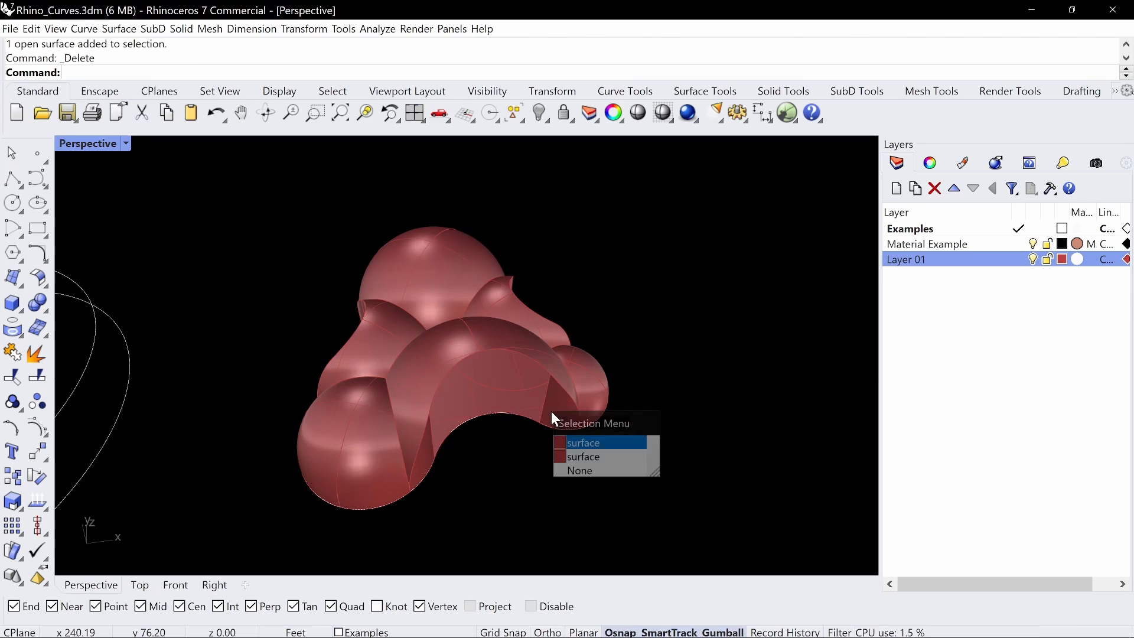
{"action": "left_click", "coordinate": [585, 443]}
{"action": "key", "text": "Delete"}
{"action": "right_click_drag", "start_coordinate": [436, 459], "coordinate": [391, 341]}
{"action": "key", "text": "Delete"}
{"action": "left_click", "coordinate": [467, 350]}
{"action": "left_click", "coordinate": [522, 350]}
{"action": "key", "text": "Delete"}
{"action": "left_click", "coordinate": [384, 343]}
{"action": "key", "text": "Delete"}
{"action": "right_click_drag", "start_coordinate": [603, 333], "coordinate": [555, 350]}
{"action": "left_click", "coordinate": [456, 363]}
{"action": "key", "text": "Delete"}
{"action": "left_click", "coordinate": [581, 393]}
{"action": "key", "text": "Delete"}
Select all surfaces on Layer 01 and join them into one polysurface
{"action": "right_click", "coordinate": [920, 264]}
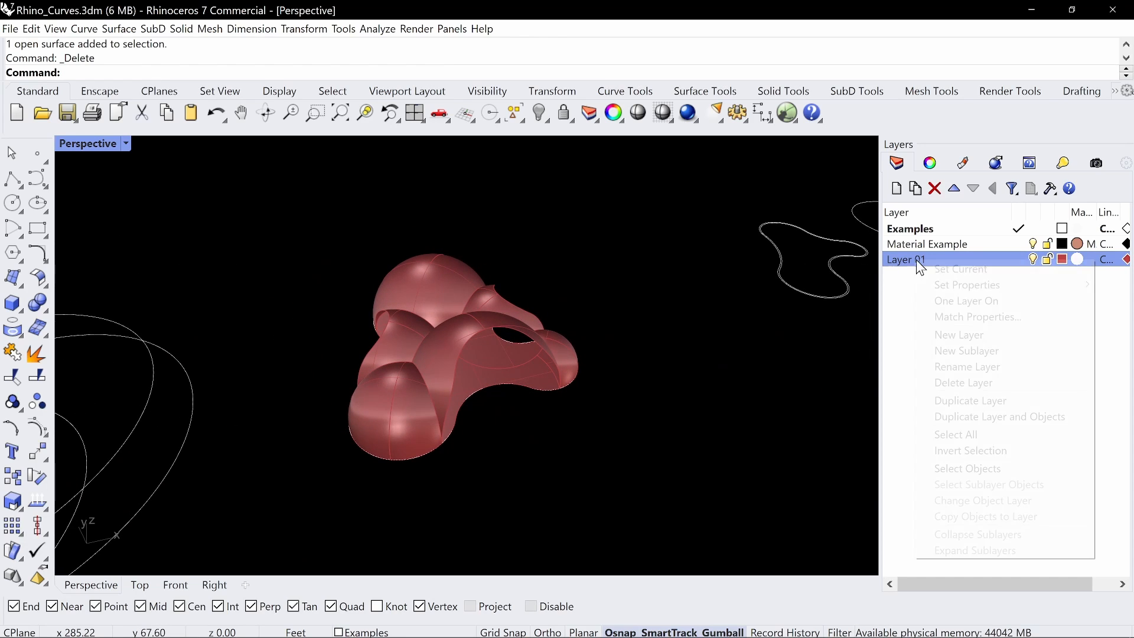
{"action": "left_click", "coordinate": [978, 468]}
{"action": "key", "text": "ctrl+j"}
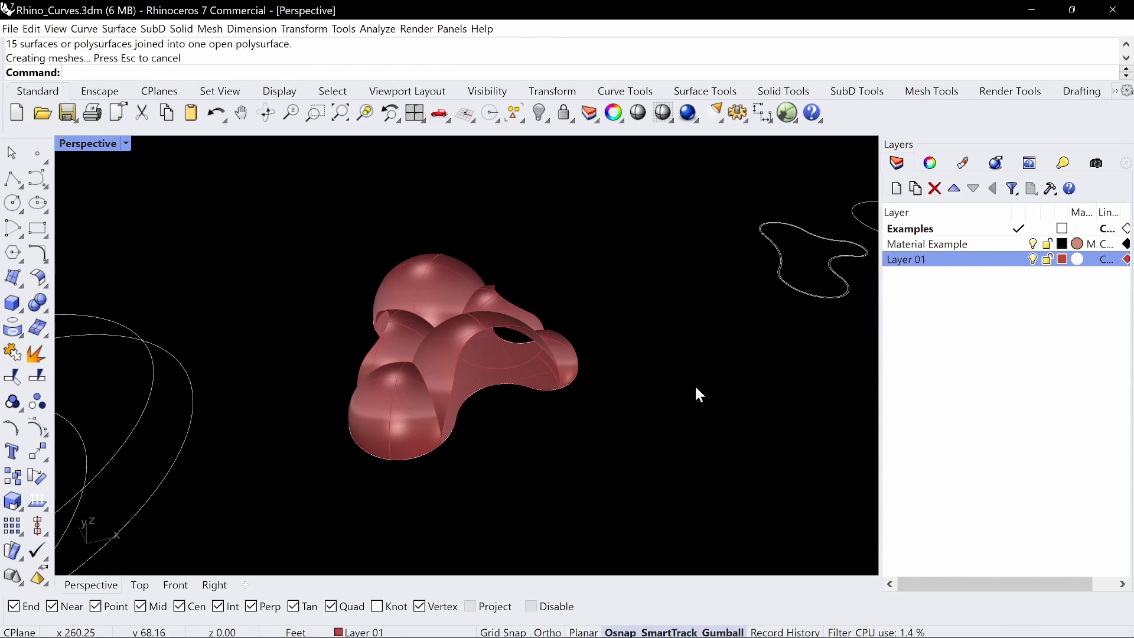
Switch the perspective viewport to Rendered display and place the viewpoint inside the dome shell
{"action": "right_click_drag", "start_coordinate": [697, 393], "coordinate": [650, 331]}
{"action": "left_click", "coordinate": [126, 143]}
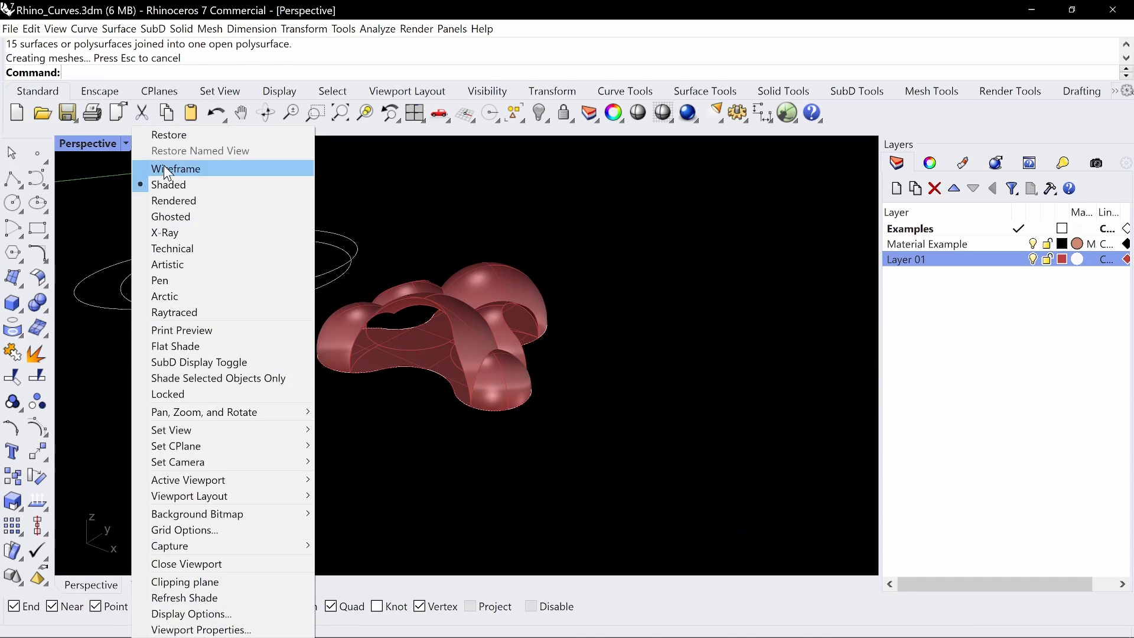
{"action": "left_click", "coordinate": [236, 197]}
{"action": "right_click_drag", "start_coordinate": [218, 211], "coordinate": [480, 255]}
{"action": "right_click_drag", "start_coordinate": [495, 338], "coordinate": [534, 339], "text": "ctrl"}
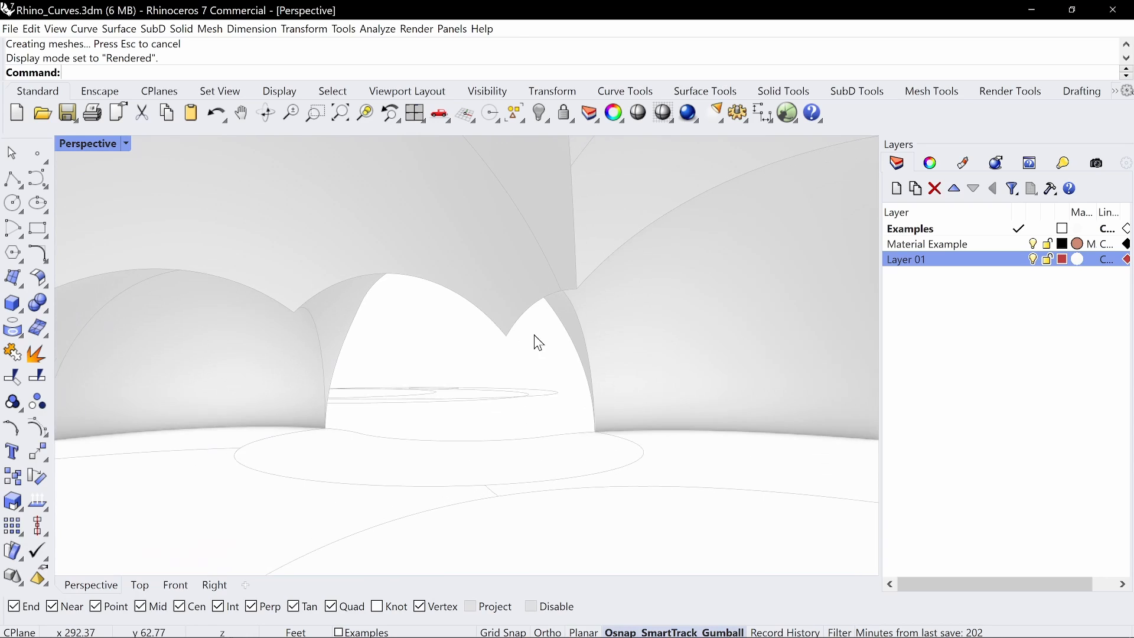
Set the perspective camera's lens length to 20 mm
{"action": "left_click", "coordinate": [931, 162]}
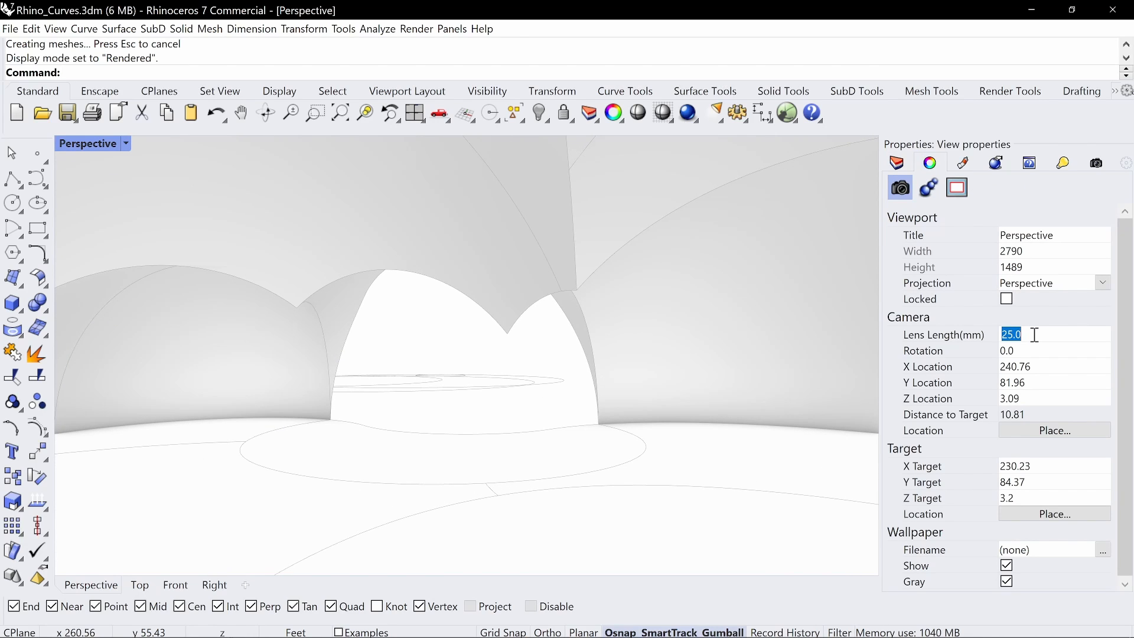
{"action": "type", "text": "20"}
{"action": "key", "text": "Return"}
Look across the interior toward the arches and annotate in red the lines running from the dome junction to the floor
{"action": "right_click_drag", "start_coordinate": [647, 300], "coordinate": [466, 295]}
{"action": "right_click_drag", "start_coordinate": [510, 280], "coordinate": [516, 294], "text": "ctrl"}
{"action": "right_click_drag", "start_coordinate": [519, 305], "coordinate": [512, 323], "text": "shift"}
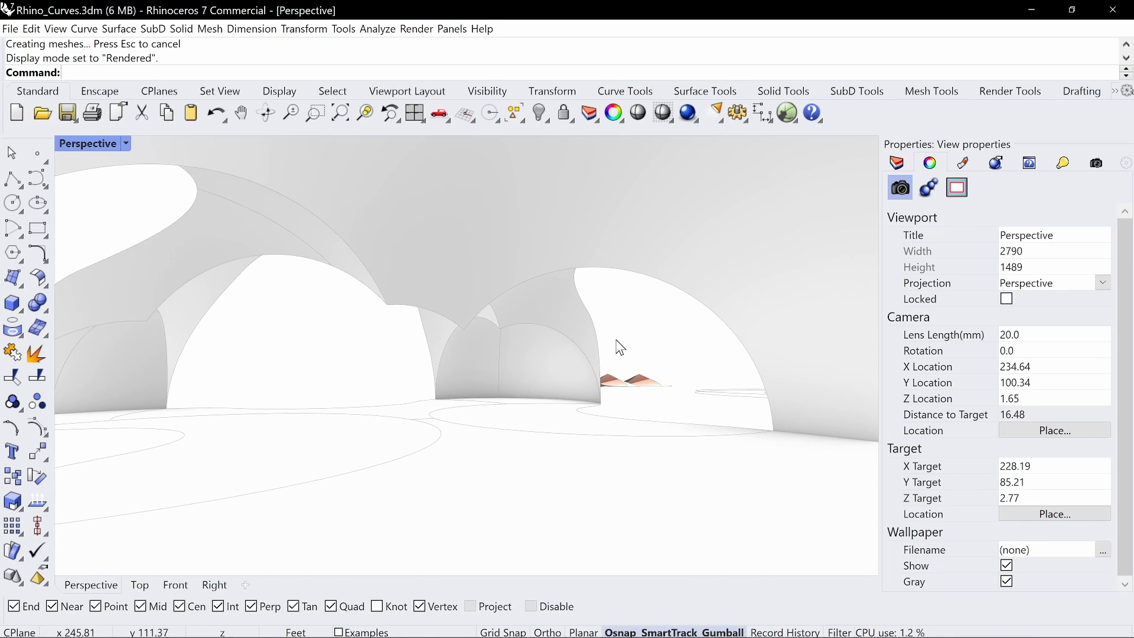
{"action": "key", "text": "ctrl+shift+p"}
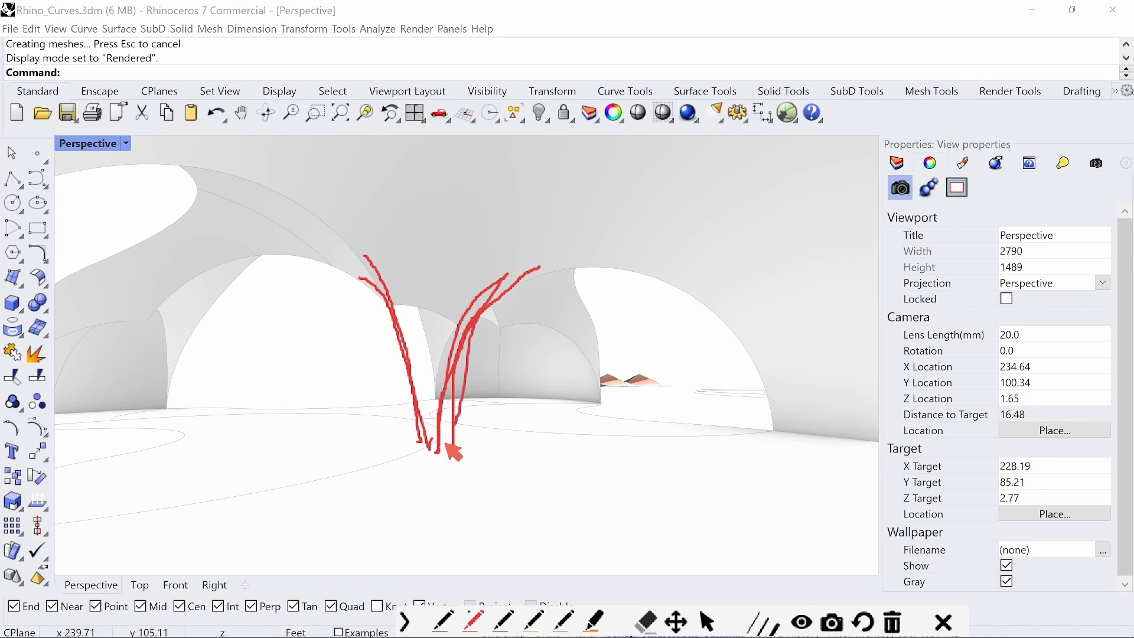
Trace one more red line from the floor up along the dome junction and clear the annotations
{"action": "left_click_drag", "start_coordinate": [445, 443], "coordinate": [494, 293]}
{"action": "key", "text": "Escape"}
Copy the finished dome shell and its base curve to the clipboard, leaving nothing selected
{"action": "mouse_move", "coordinate": [649, 396]}
{"action": "right_mouse_down"}
{"action": "mouse_move", "coordinate": [599, 392]}
{"action": "mouse_move", "coordinate": [683, 410]}
{"action": "mouse_move", "coordinate": [663, 359]}
{"action": "mouse_move", "coordinate": [628, 354]}
{"action": "mouse_move", "coordinate": [580, 367]}
{"action": "mouse_move", "coordinate": [593, 399]}
{"action": "mouse_move", "coordinate": [590, 384]}
{"action": "mouse_move", "coordinate": [532, 385]}
{"action": "mouse_move", "coordinate": [537, 410]}
{"action": "mouse_move", "coordinate": [555, 371]}
{"action": "mouse_move", "coordinate": [572, 371]}
{"action": "mouse_move", "coordinate": [583, 426]}
{"action": "mouse_move", "coordinate": [511, 356]}
{"action": "right_mouse_up"}
{"action": "scroll", "coordinate": [632, 359], "scroll_direction": "down", "scroll_amount": 3}
{"action": "scroll", "coordinate": [636, 370], "scroll_direction": "up", "scroll_amount": 1}
{"action": "scroll", "coordinate": [594, 401], "scroll_direction": "down", "scroll_amount": 12}
{"action": "scroll", "coordinate": [566, 366], "scroll_direction": "down", "scroll_amount": 2}
{"action": "scroll", "coordinate": [551, 421], "scroll_direction": "up", "scroll_amount": 6}
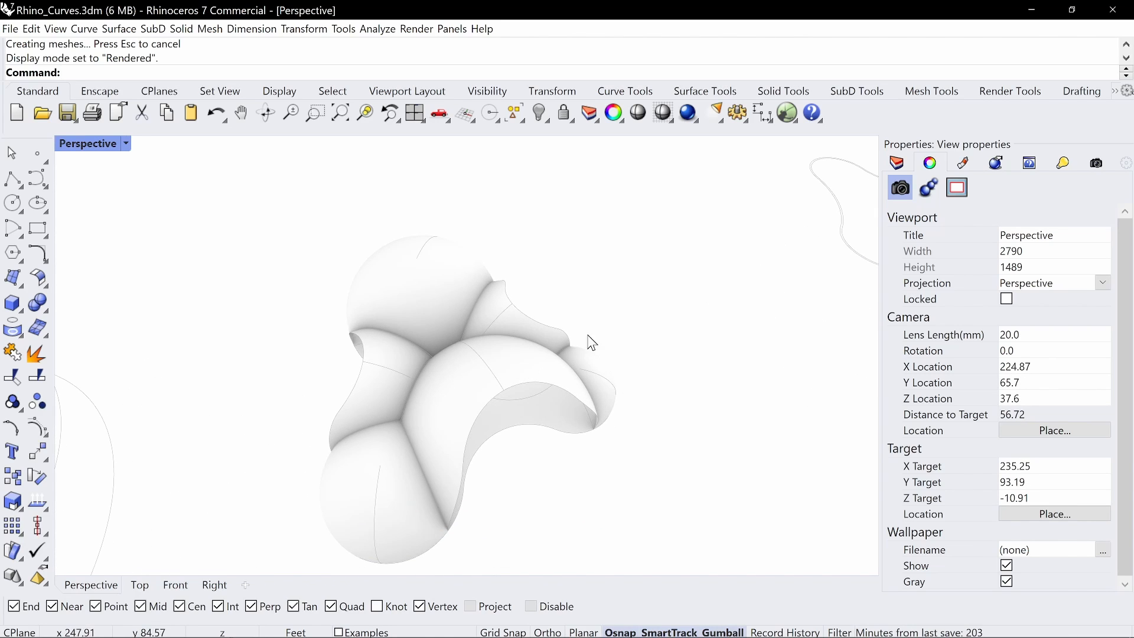
{"action": "left_click_drag", "start_coordinate": [635, 231], "coordinate": [314, 537]}
{"action": "key", "text": "ctrl+c"}
{"action": "key", "text": "Escape"}
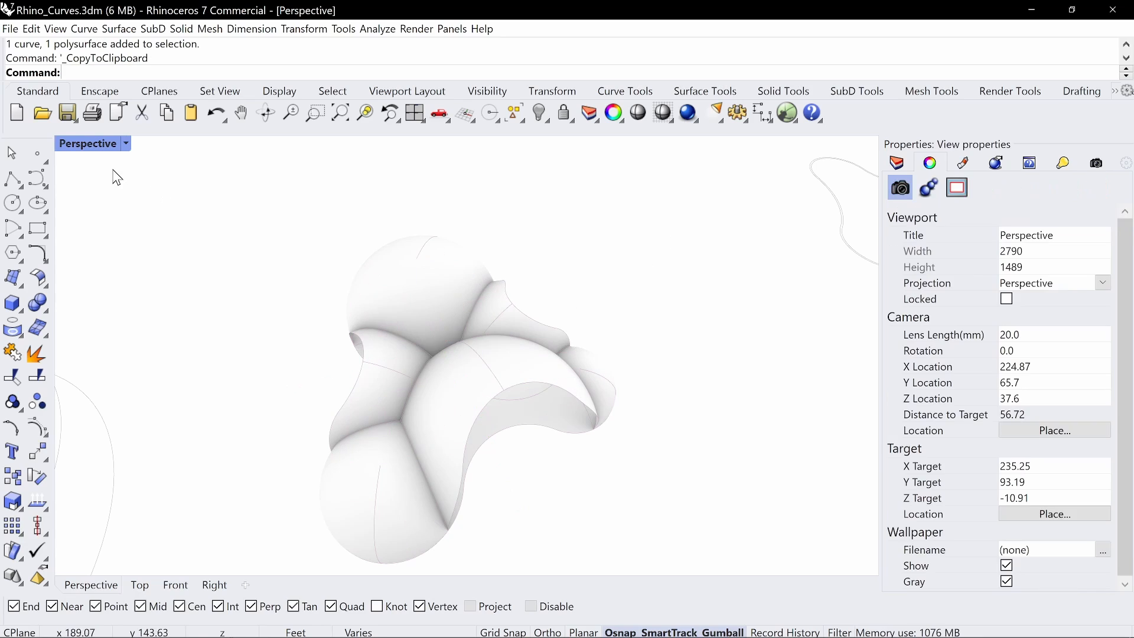
Return the perspective viewport to Shaded display and undo the deletions and splits of the sphere cluster and plane
{"action": "left_click", "coordinate": [125, 143]}
{"action": "left_click", "coordinate": [177, 185]}
{"action": "key", "text": "ctrl+z"}
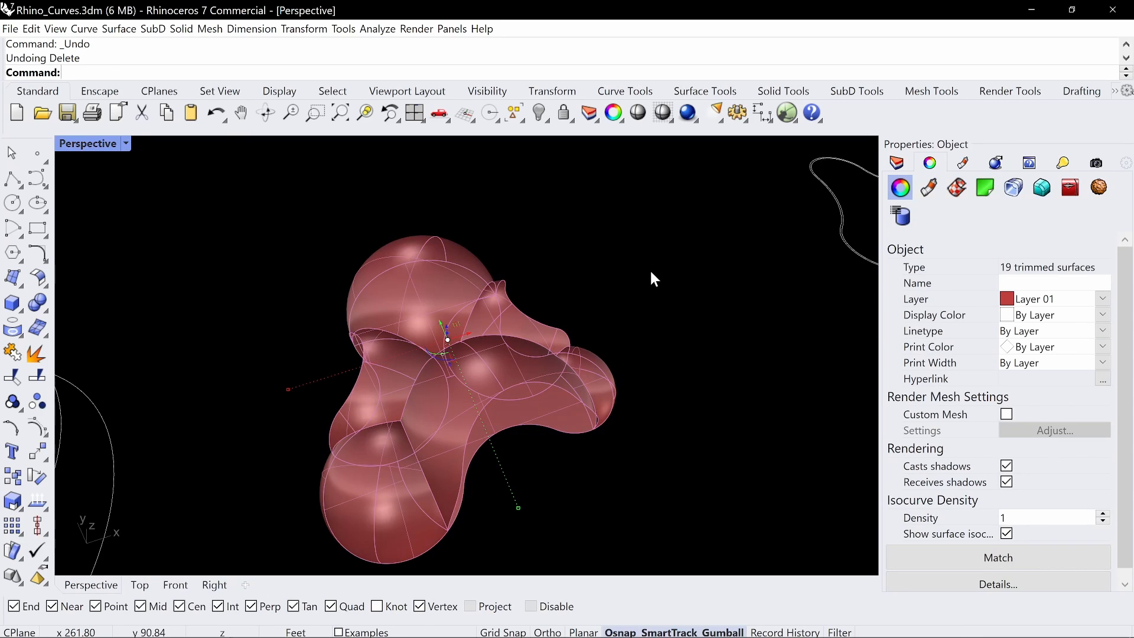
{"action": "key", "text": "ctrl+z"}
{"action": "key", "text": "ctrl+z"}
{"action": "key", "text": "ctrl+z"}
{"action": "key", "text": "ctrl+z"}
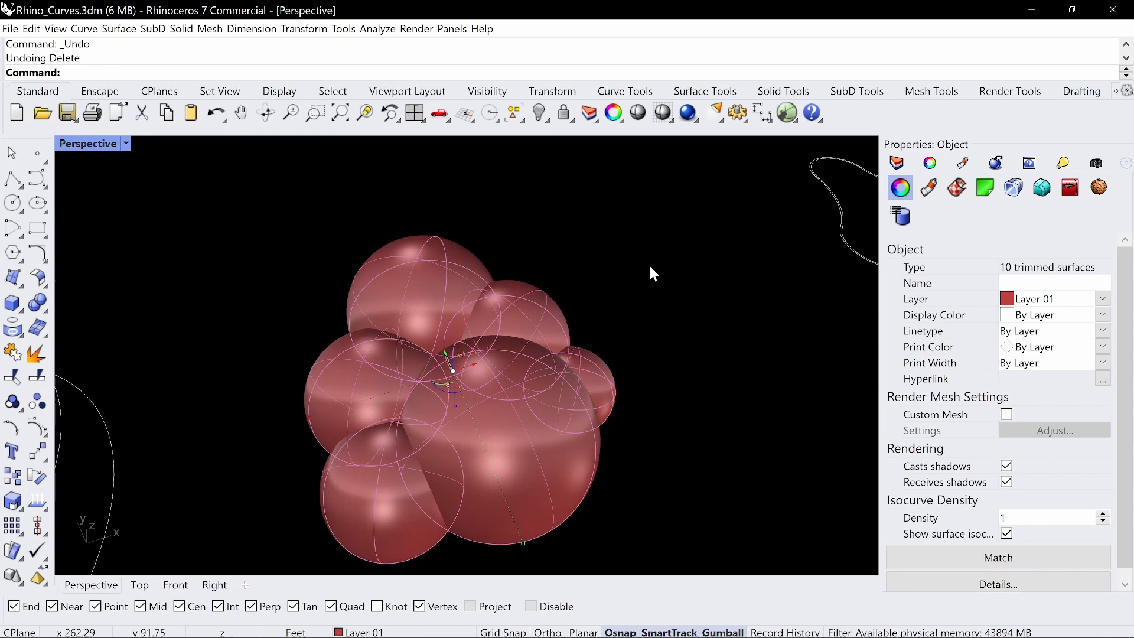
{"action": "key", "text": "ctrl+z"}
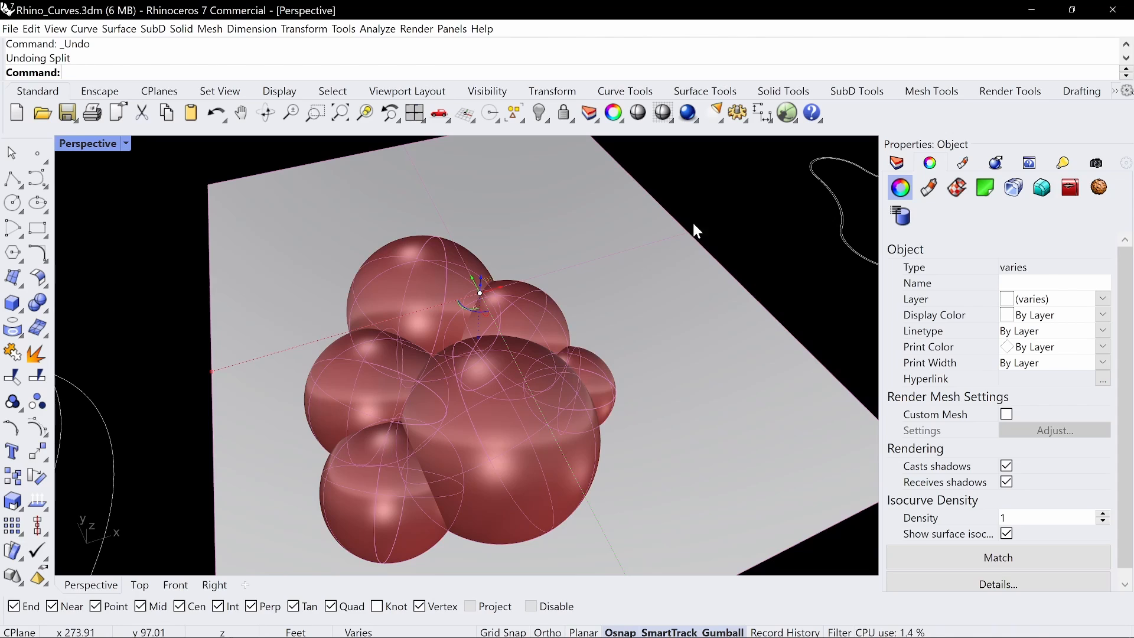
Undo the layer assignment, the cutting plane and the added spheres, back to the three spheres on the three-lobed curve
{"action": "left_click", "coordinate": [732, 247]}
{"action": "key", "text": "ctrl+z"}
{"action": "key", "text": "ctrl+z"}
{"action": "key", "text": "ctrl+z"}
{"action": "key", "text": "ctrl+z"}
{"action": "key", "text": "ctrl+z"}
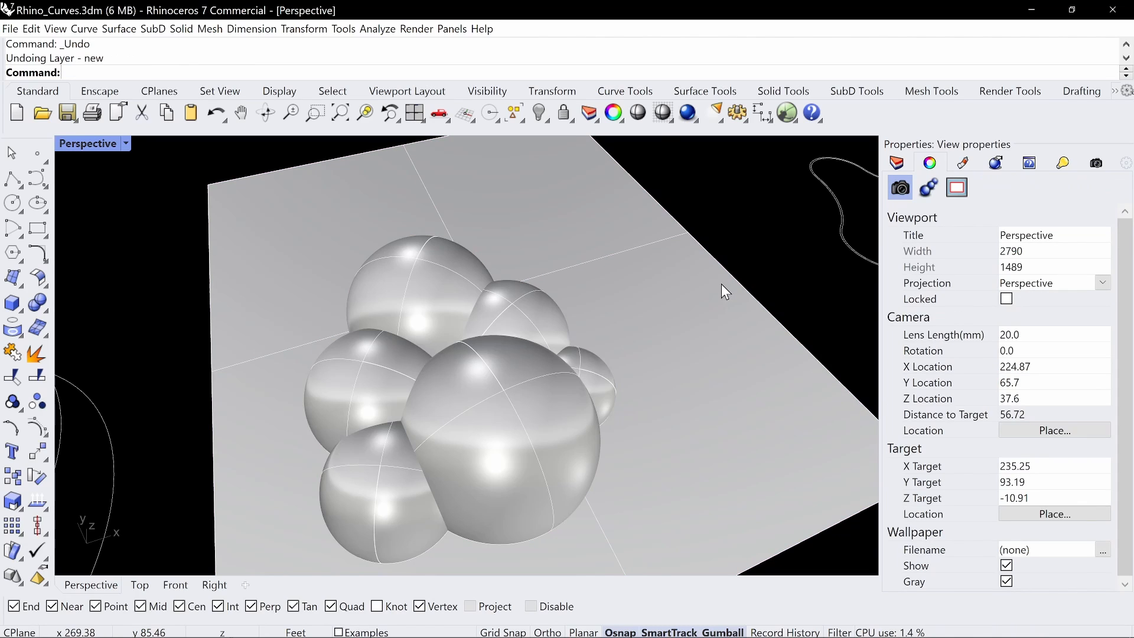
{"action": "key", "text": "ctrl+z"}
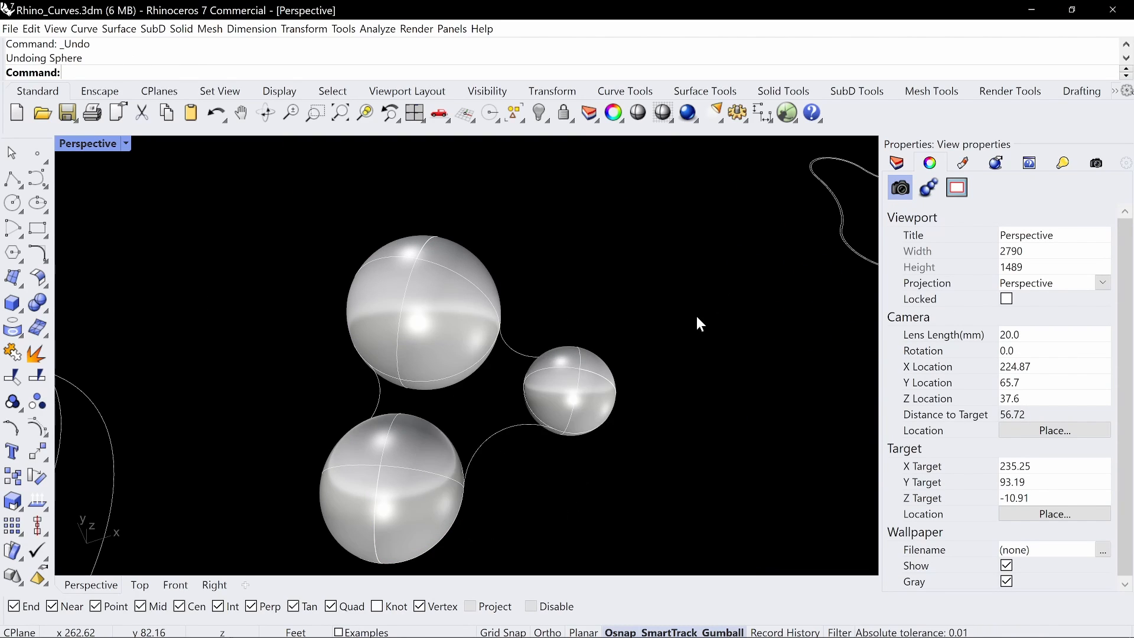
Paste the copied dome shell and move it well clear of the three spheres
{"action": "scroll", "coordinate": [697, 319], "scroll_direction": "down", "scroll_amount": 4}
{"action": "right_click_drag", "start_coordinate": [697, 319], "coordinate": [522, 366]}
{"action": "key", "text": "ctrl+v"}
{"action": "scroll", "coordinate": [606, 339], "scroll_direction": "down", "scroll_amount": 5}
{"action": "left_click_drag", "start_coordinate": [466, 409], "coordinate": [698, 360]}
{"action": "left_click", "coordinate": [508, 394]}
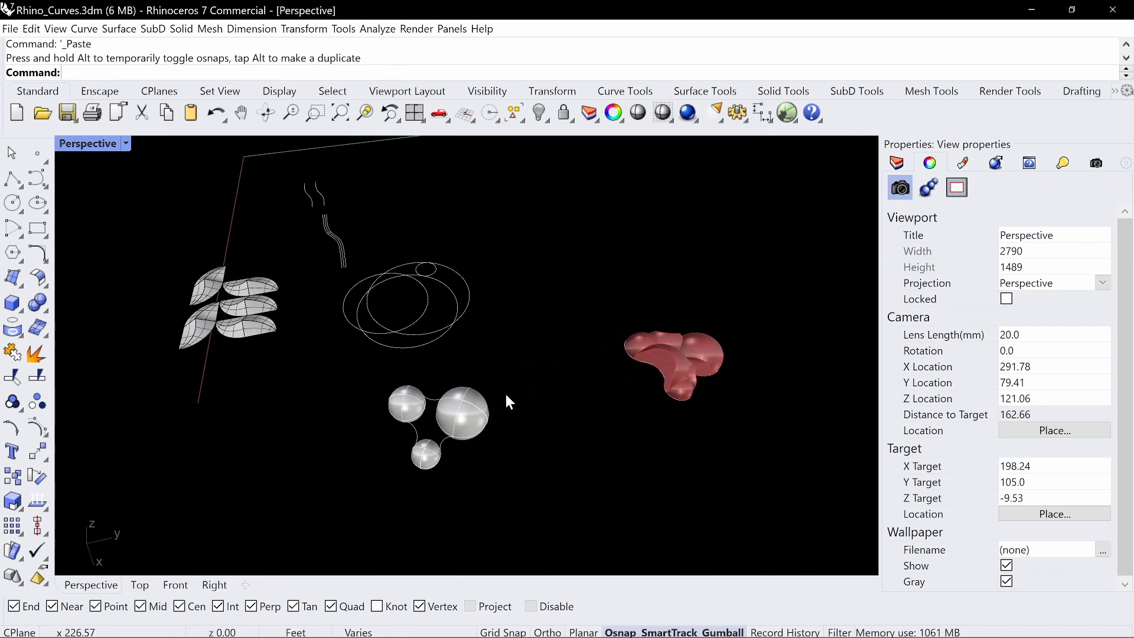
Draw a horizontal plane at ground level and adjust it so it cuts across all three spheres
{"action": "right_click_drag", "start_coordinate": [506, 395], "coordinate": [597, 377]}
{"action": "scroll", "coordinate": [591, 341], "scroll_direction": "up", "scroll_amount": 4}
{"action": "type", "text": "Plane"}
{"action": "key", "text": "Return"}
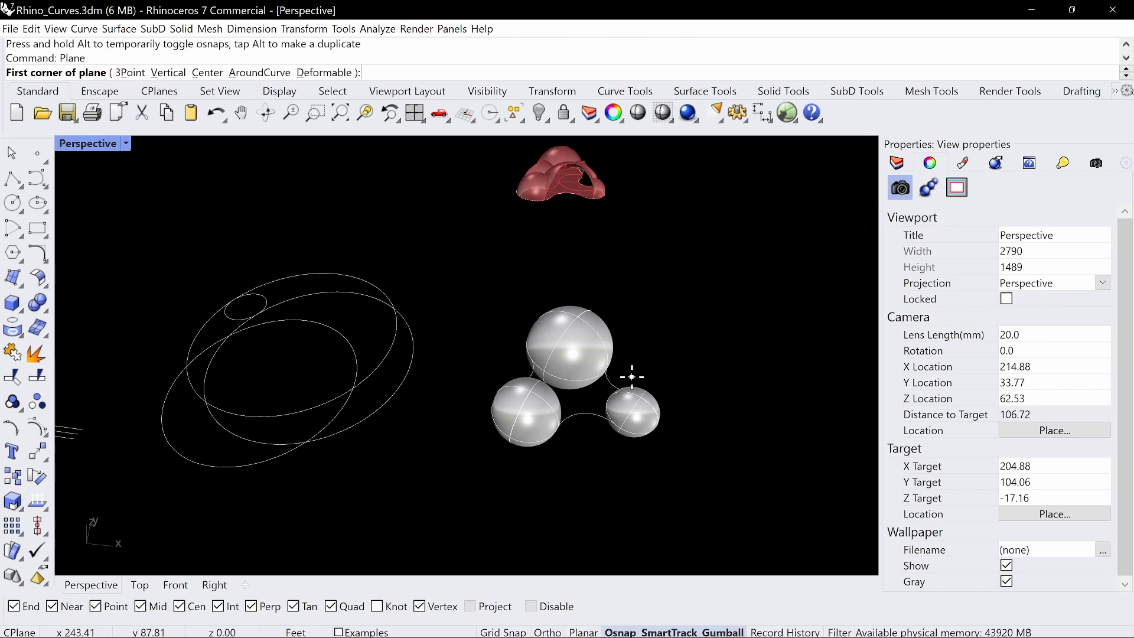
{"action": "left_click", "coordinate": [507, 441]}
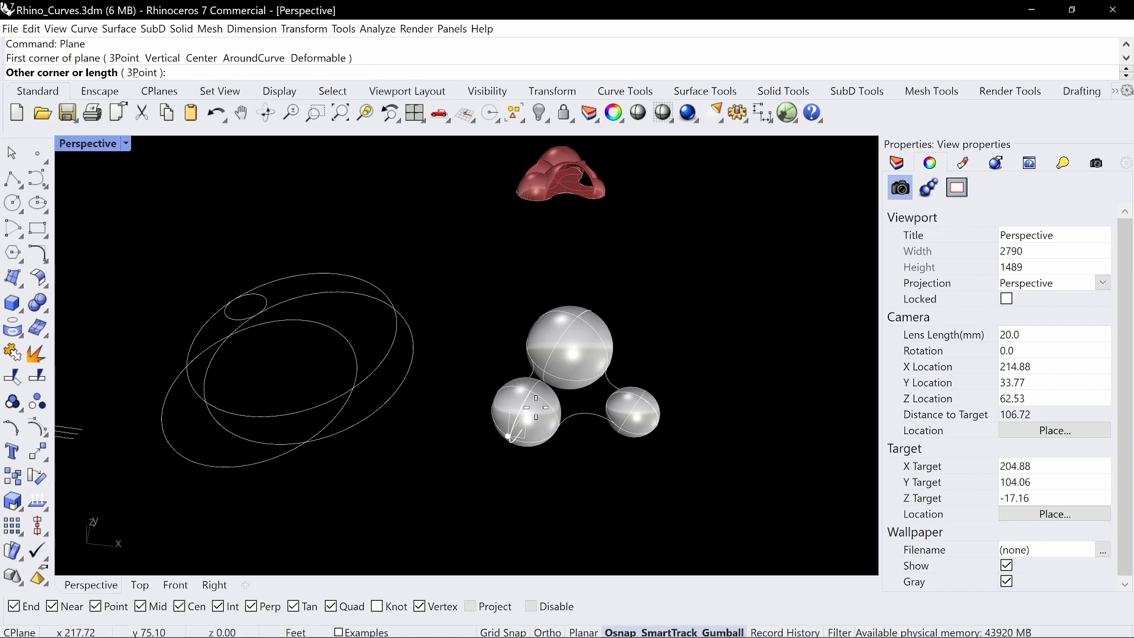
{"action": "left_click", "coordinate": [726, 245]}
{"action": "right_click_drag", "start_coordinate": [726, 246], "coordinate": [589, 351]}
{"action": "left_click", "coordinate": [703, 313]}
{"action": "scroll", "coordinate": [589, 350], "scroll_direction": "up", "scroll_amount": 2}
{"action": "left_click_drag", "start_coordinate": [549, 330], "coordinate": [484, 370]}
{"action": "key", "text": "Escape"}
Split the three spheres using the horizontal plane as the cutting object
{"action": "scroll", "coordinate": [494, 437], "scroll_direction": "up", "scroll_amount": 6}
{"action": "right_click_drag", "start_coordinate": [494, 440], "coordinate": [565, 364]}
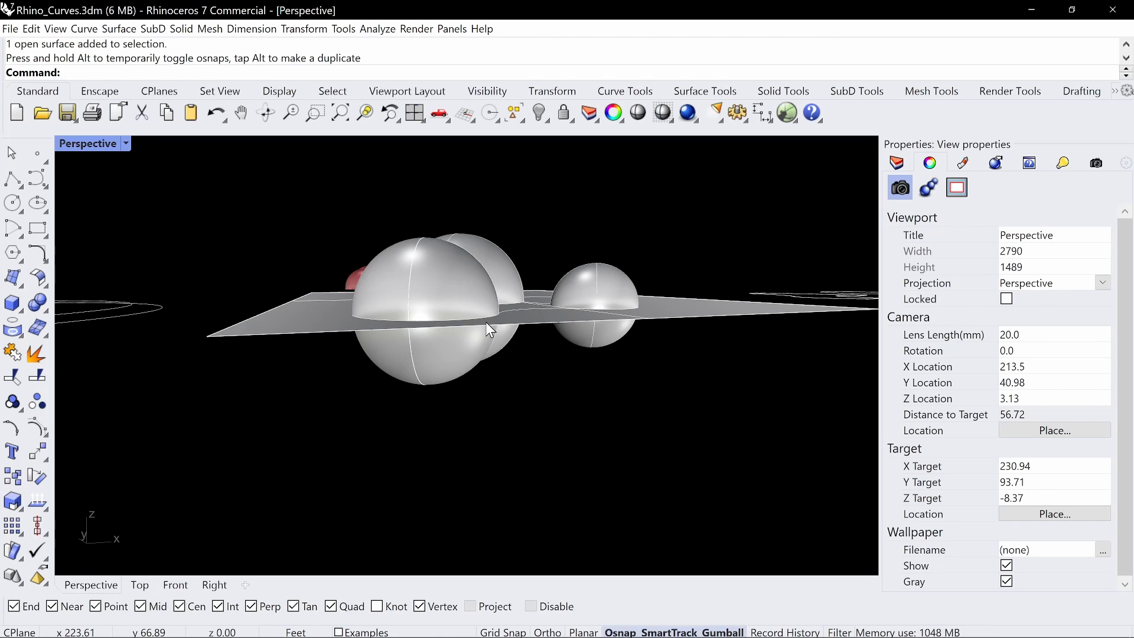
{"action": "type", "text": "lit"}
{"action": "key", "text": "Return"}
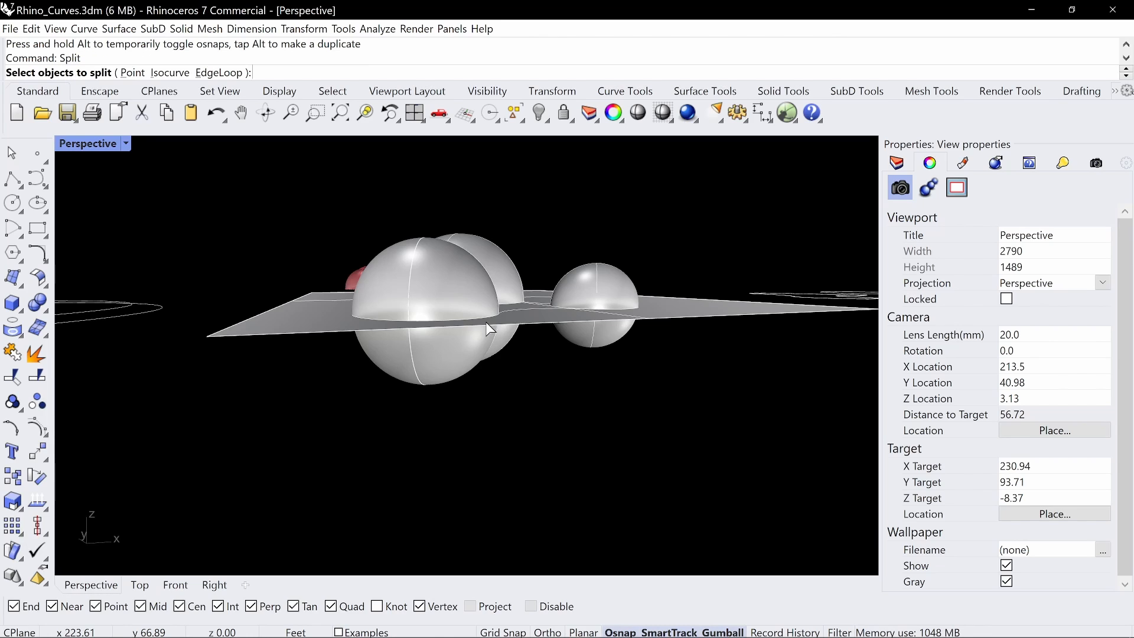
{"action": "left_click", "coordinate": [497, 248]}
{"action": "left_click", "coordinate": [462, 268]}
{"action": "left_click", "coordinate": [597, 296]}
{"action": "key", "text": "Return"}
{"action": "left_click", "coordinate": [547, 323]}
{"action": "key", "text": "Return"}
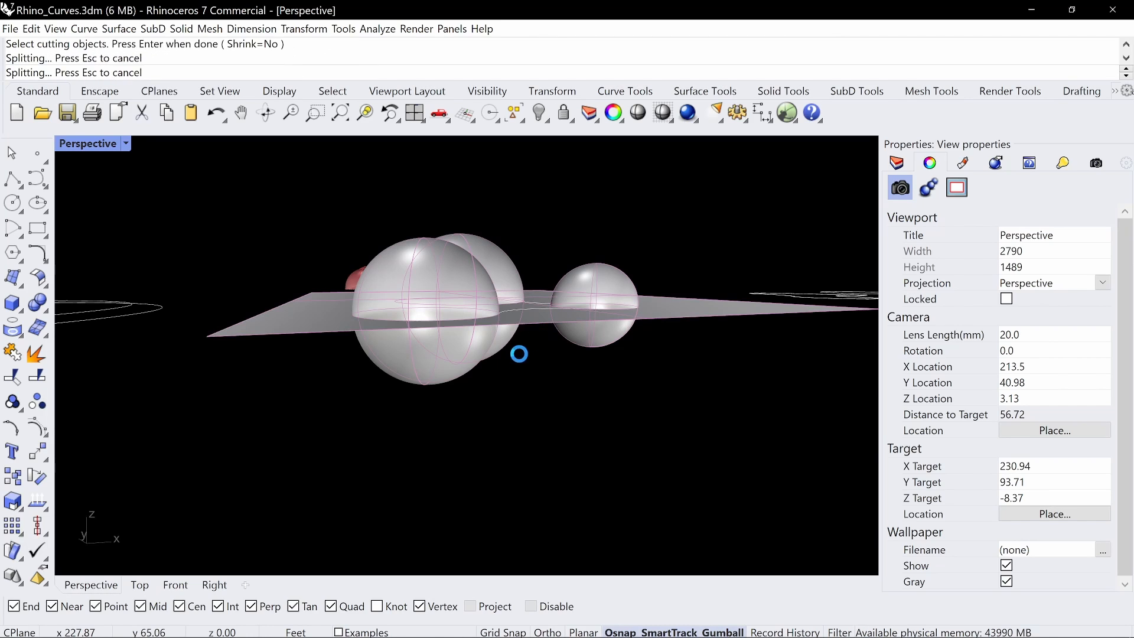
Delete the lower halves of the three spheres and the cutting plane
{"action": "left_click", "coordinate": [455, 363]}
{"action": "key", "text": "Delete"}
{"action": "left_click", "coordinate": [593, 342]}
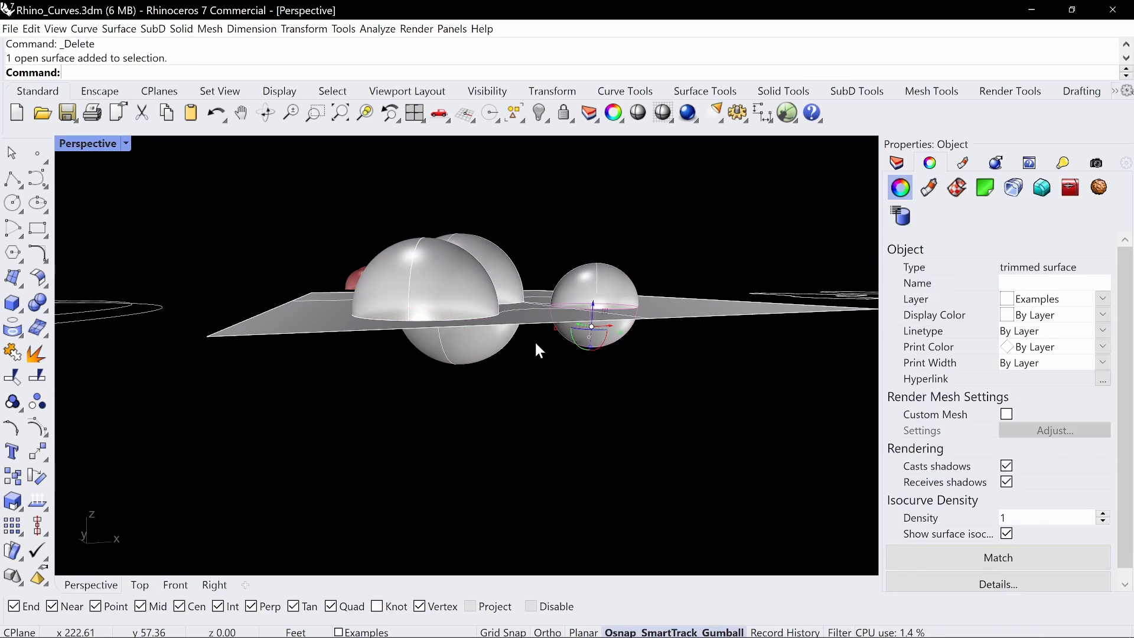
{"action": "key", "text": "Delete"}
{"action": "left_click", "coordinate": [495, 341]}
{"action": "key", "text": "Delete"}
{"action": "left_click", "coordinate": [659, 308]}
{"action": "key", "text": "Delete"}
Annotate in red the edges of surfaces that could bridge the three half-domes, then clear the annotations
{"action": "right_click_drag", "start_coordinate": [661, 306], "coordinate": [609, 340]}
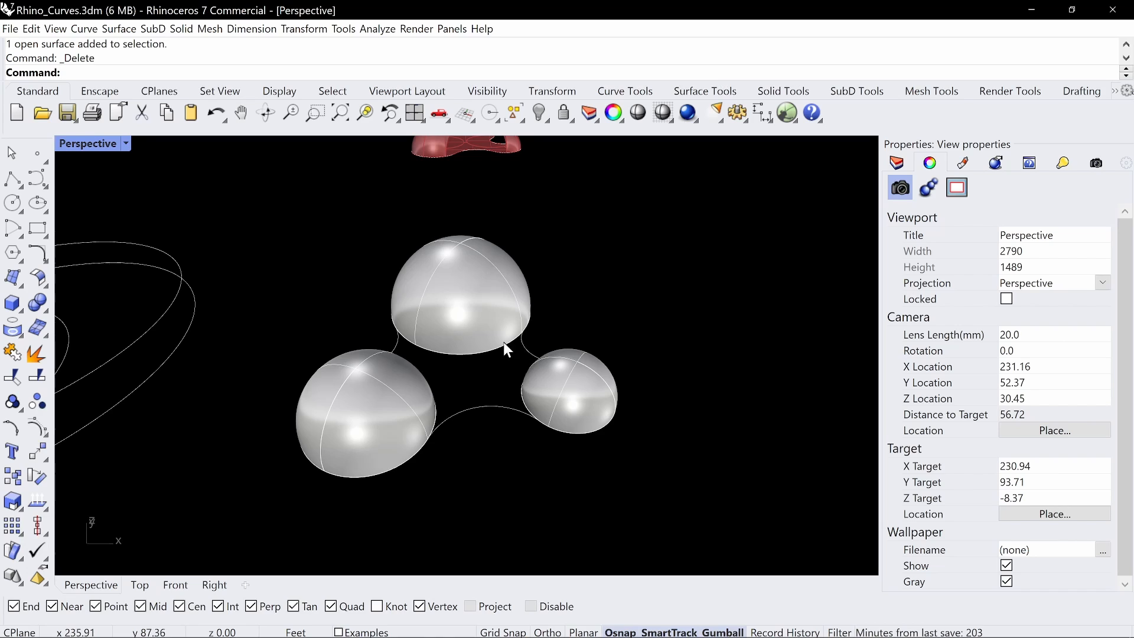
{"action": "right_click_drag", "start_coordinate": [506, 346], "coordinate": [482, 335]}
{"action": "key", "text": "ctrl+alt+g"}
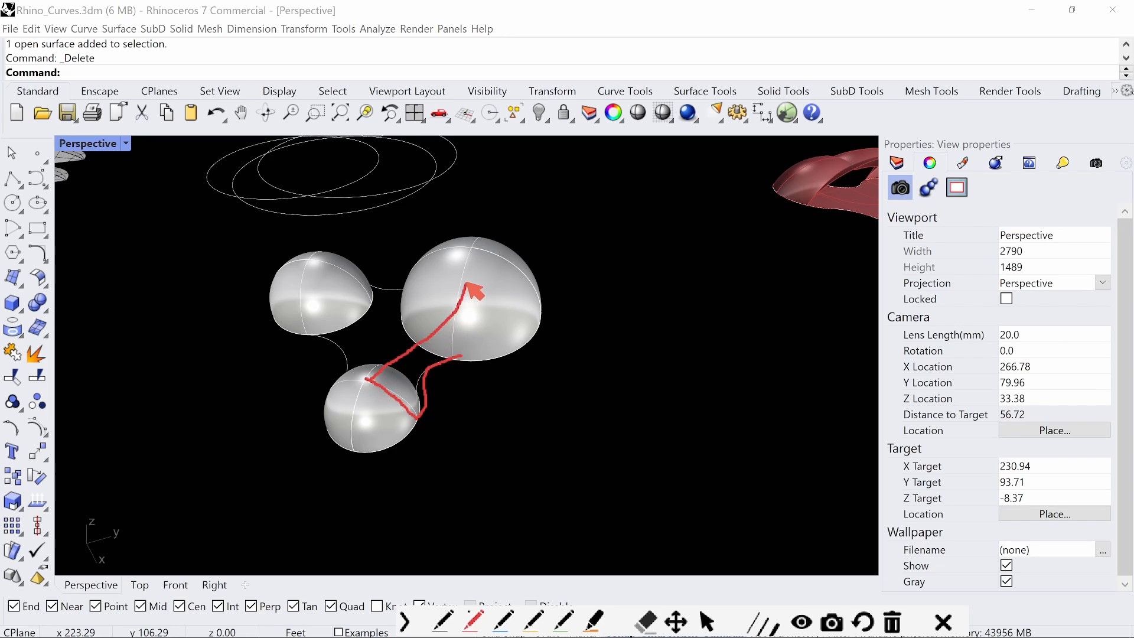
{"action": "left_click_drag", "start_coordinate": [465, 302], "coordinate": [453, 339]}
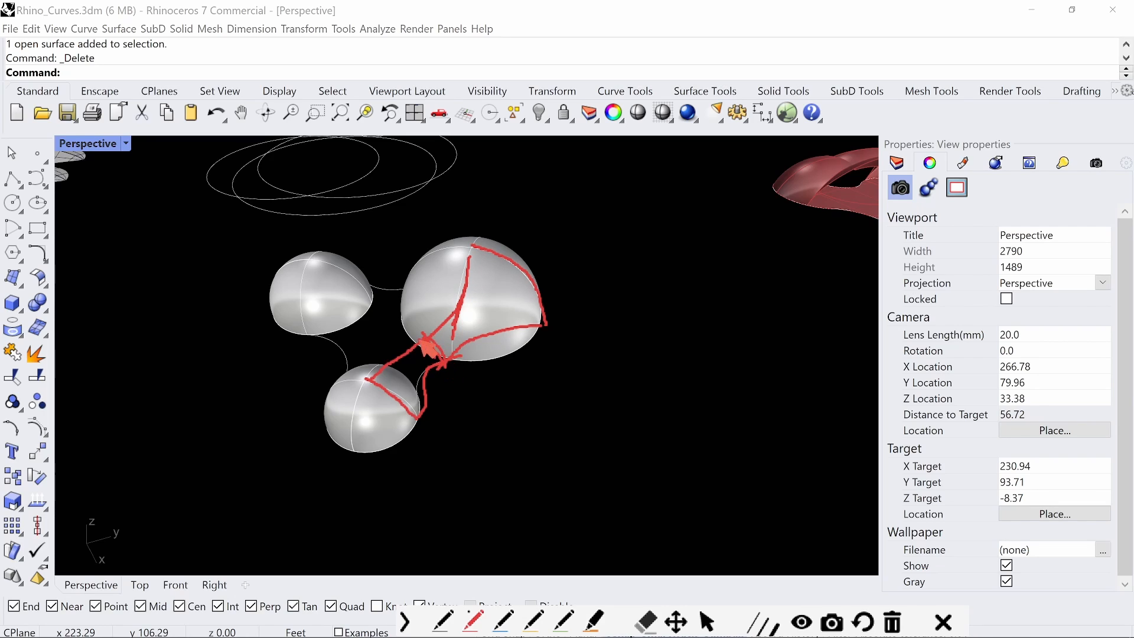
{"action": "left_click_drag", "start_coordinate": [368, 378], "coordinate": [436, 314]}
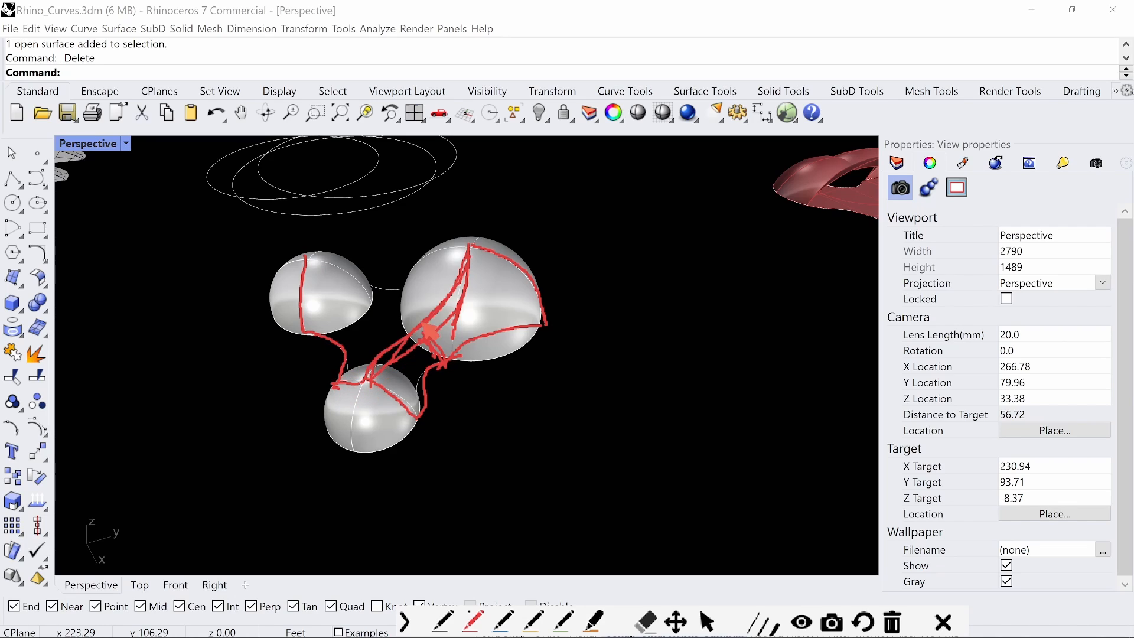
{"action": "left_click_drag", "start_coordinate": [324, 265], "coordinate": [390, 282]}
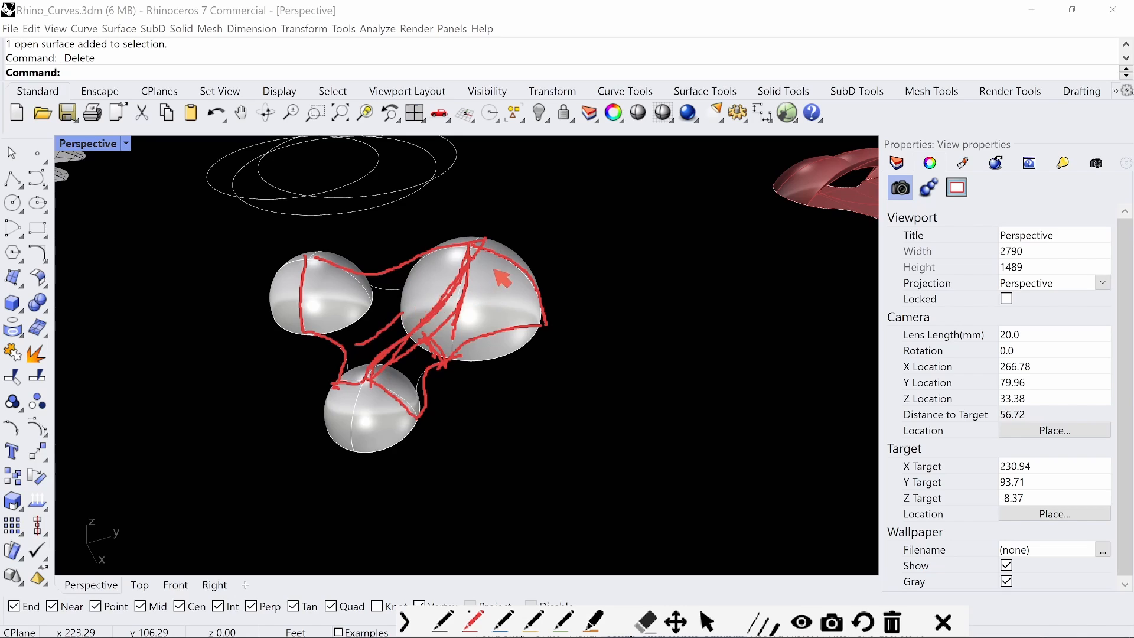
{"action": "key", "text": "Escape"}
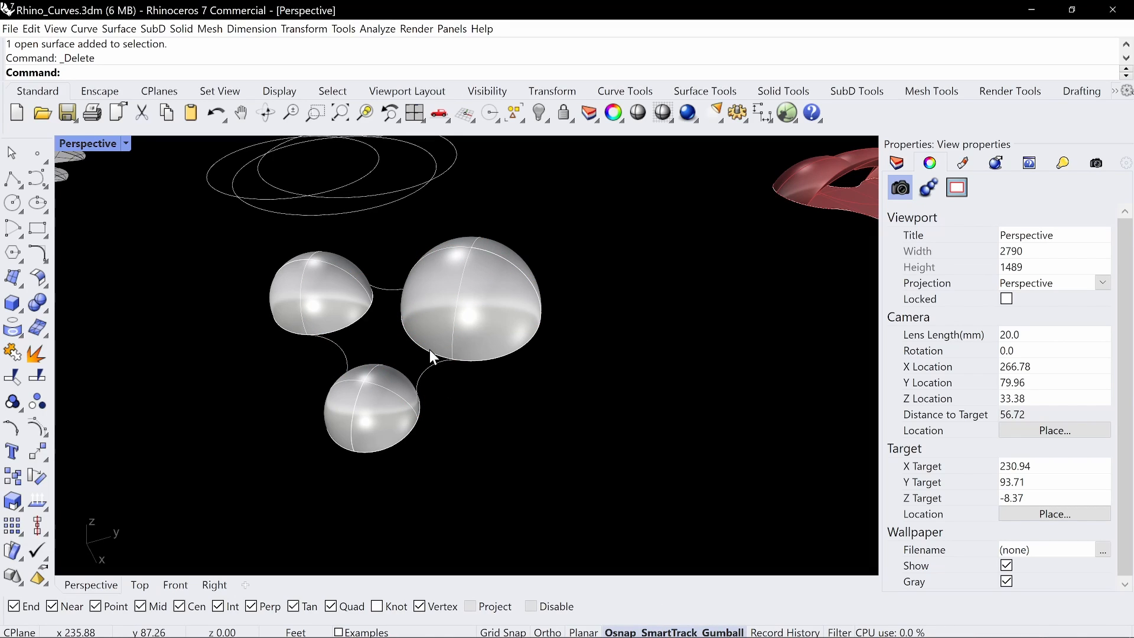
Extract the wireframe curves of the three half-domes and group them
{"action": "left_click", "coordinate": [377, 412]}
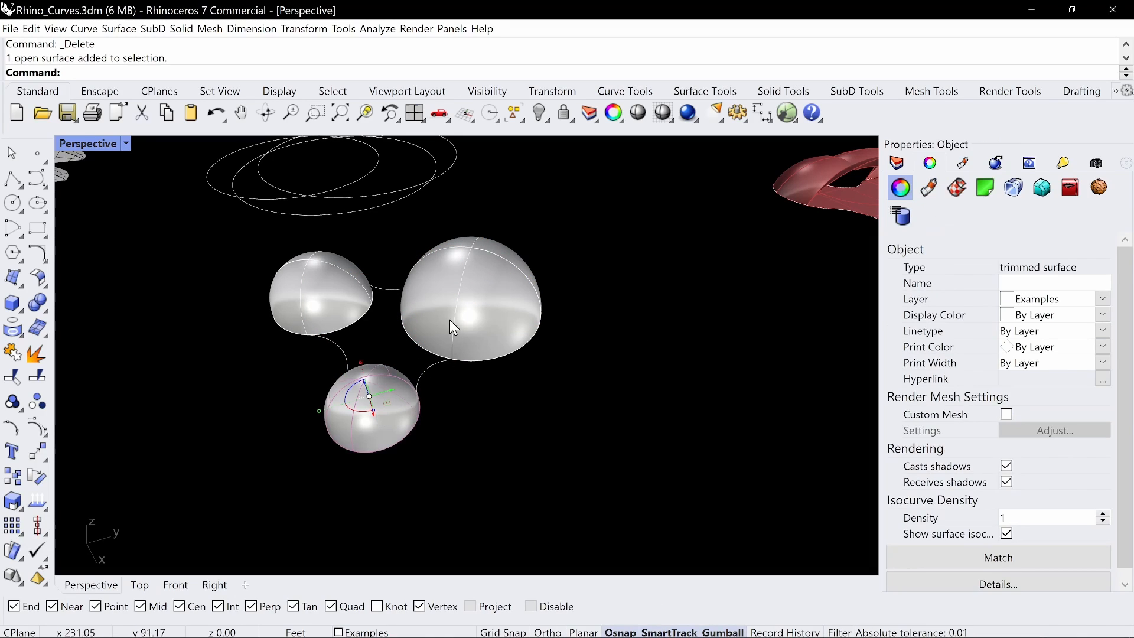
{"action": "left_click", "coordinate": [489, 295], "text": "shift"}
{"action": "right_click_drag", "start_coordinate": [488, 295], "coordinate": [383, 339]}
{"action": "left_click", "coordinate": [340, 329], "text": "shift"}
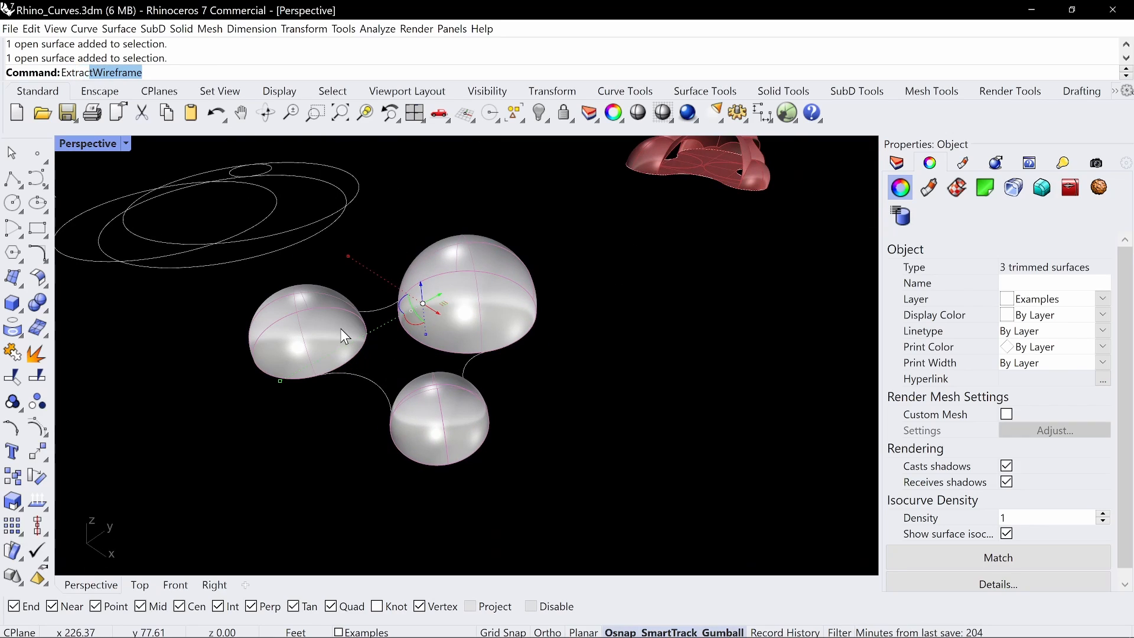
{"action": "key", "text": "Return"}
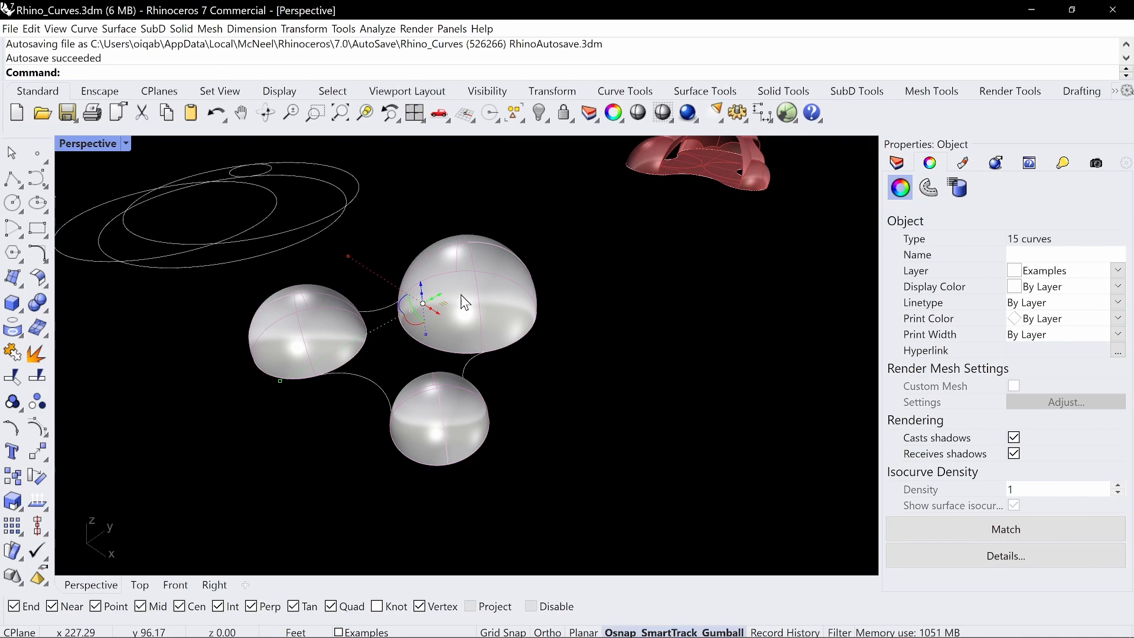
{"action": "key", "text": "ctrl+g"}
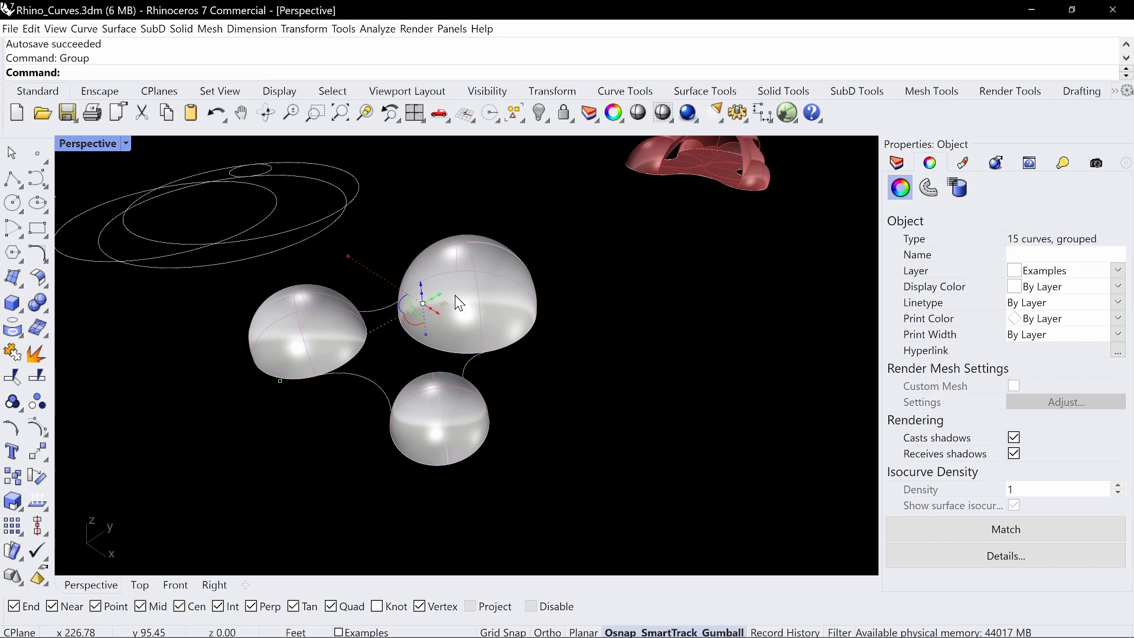
Hide the three half-dome surfaces, keeping the extracted curves and the three-lobed base curve in view
{"action": "right_click_drag", "start_coordinate": [498, 279], "coordinate": [501, 313]}
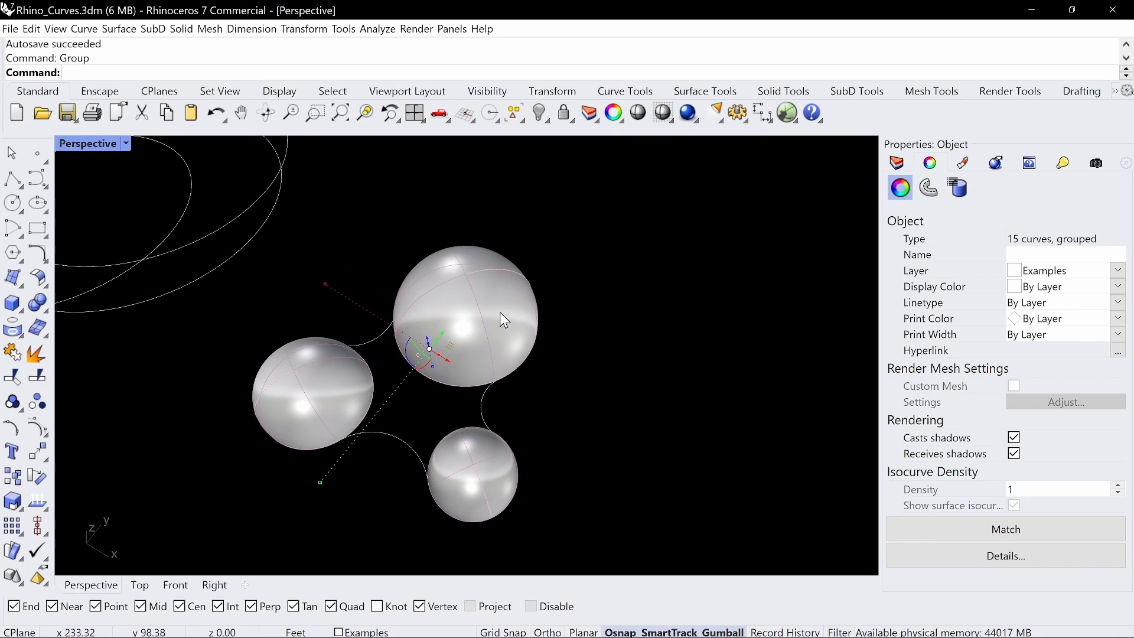
{"action": "right_click_drag", "start_coordinate": [531, 384], "coordinate": [480, 415]}
{"action": "left_click", "coordinate": [480, 415]}
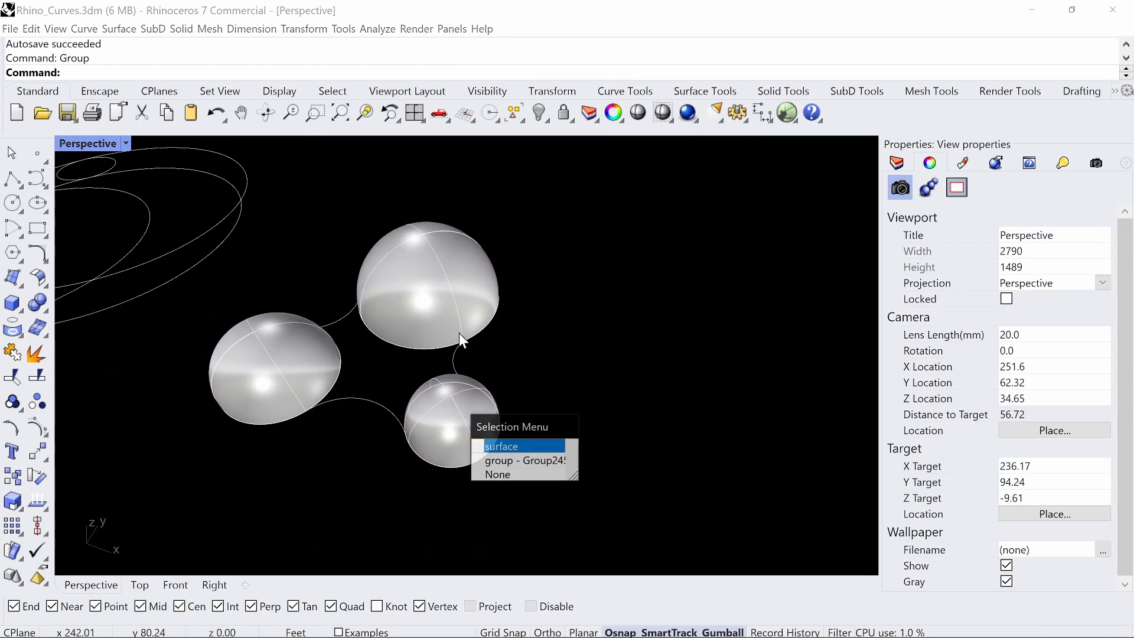
{"action": "left_click", "coordinate": [460, 291]}
{"action": "left_click", "coordinate": [314, 351], "text": "shift"}
{"action": "left_click", "coordinate": [455, 426], "text": "shift"}
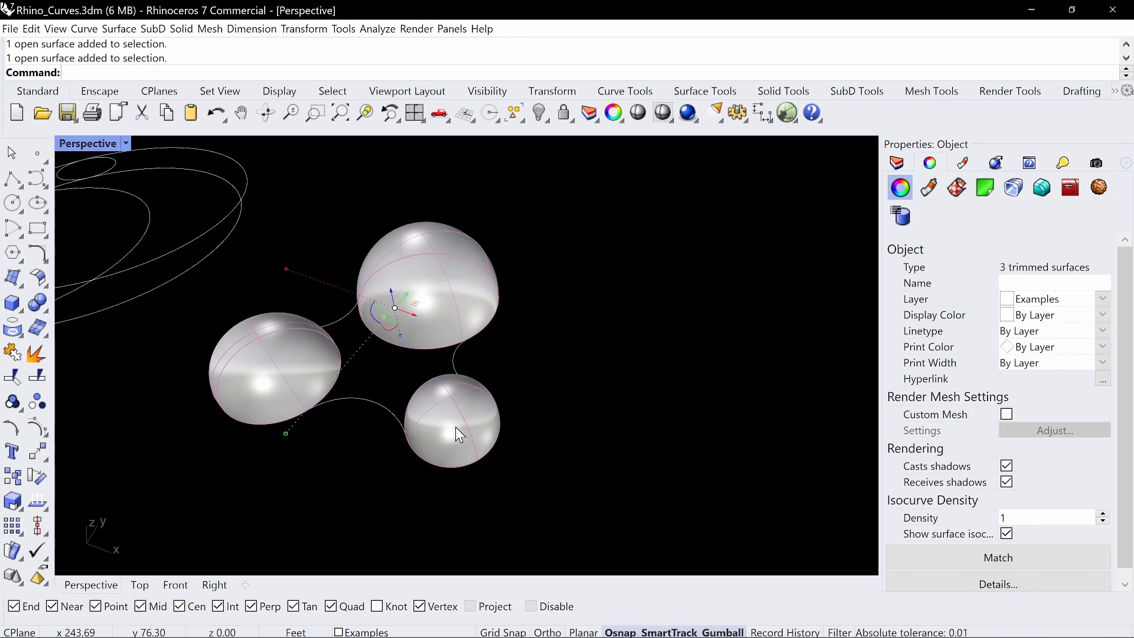
{"action": "key", "text": "ctrl+h"}
Annotate in red the closed boundary linking the small and large domes' arcs along the base curve, then clear it
{"action": "right_click_drag", "start_coordinate": [513, 378], "coordinate": [456, 313]}
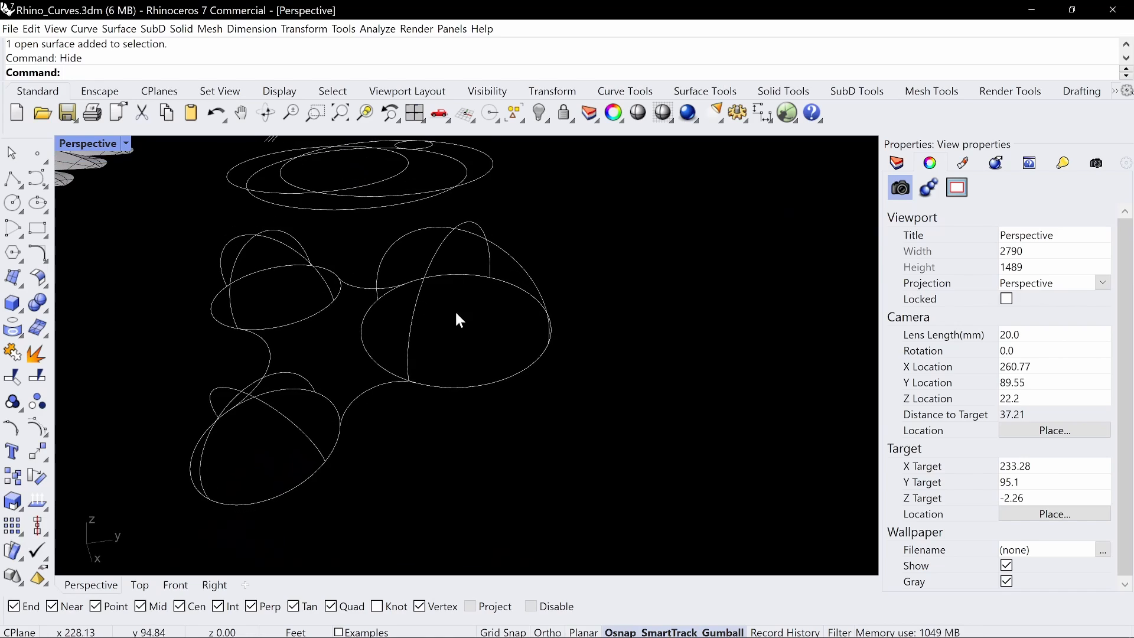
{"action": "key", "text": "ctrl+alt+g"}
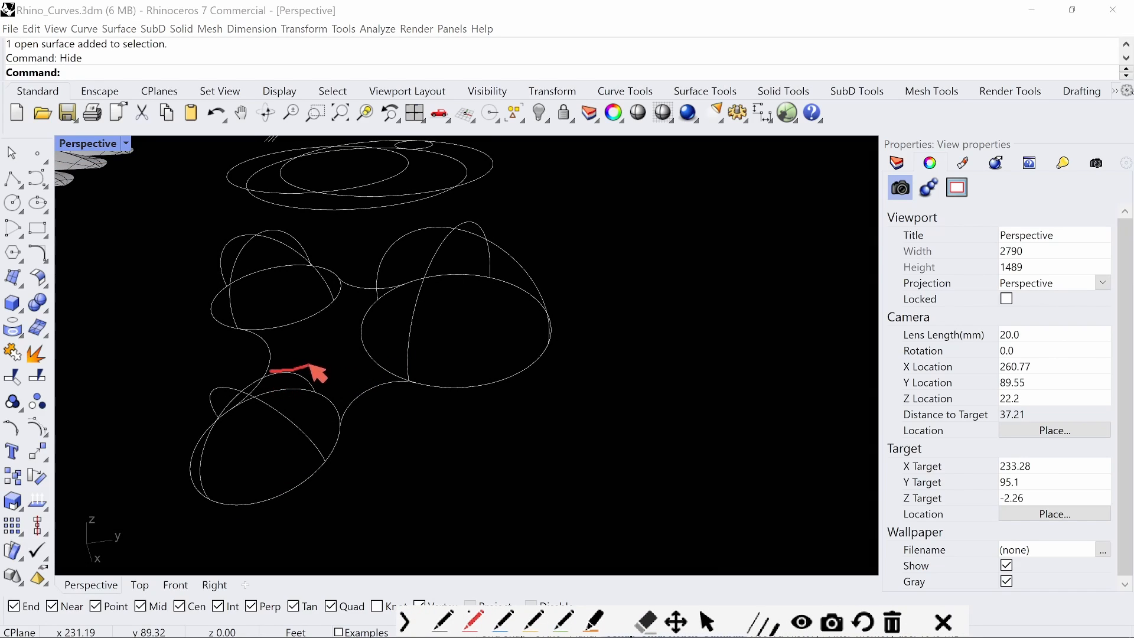
{"action": "left_click_drag", "start_coordinate": [384, 318], "coordinate": [417, 286]}
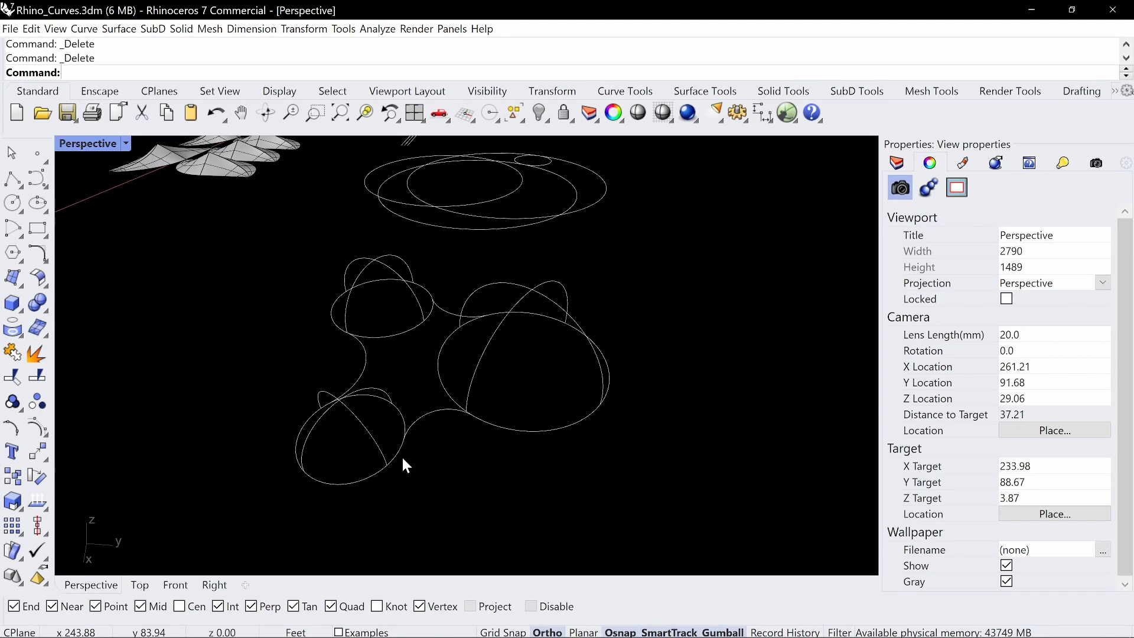
{"action": "key", "text": "ctrl+alt+g"}
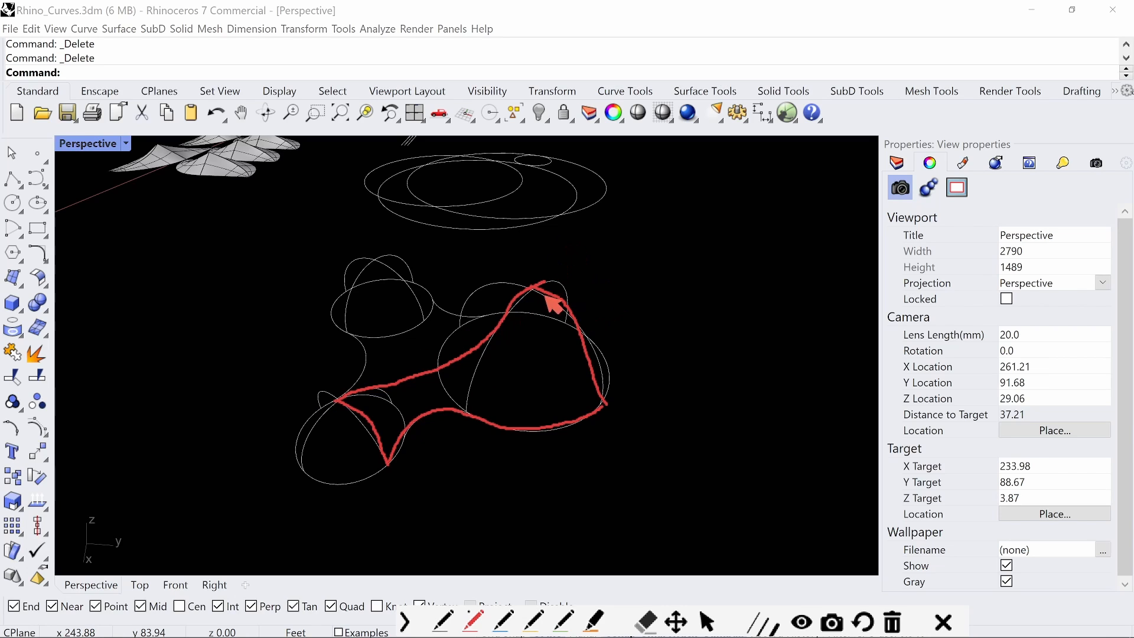
{"action": "key", "text": "Escape"}
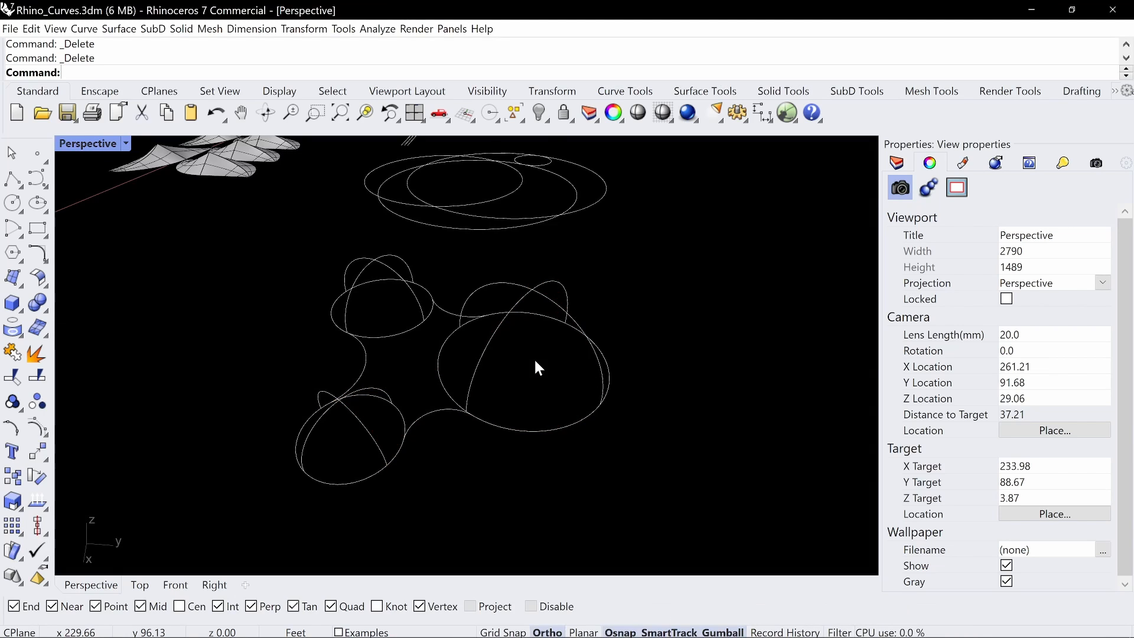
{"action": "scroll", "coordinate": [484, 359], "scroll_direction": "up", "scroll_amount": 4}
{"action": "mouse_move", "coordinate": [483, 359]}
{"action": "right_mouse_down"}
{"action": "mouse_move", "coordinate": [357, 354]}
{"action": "mouse_move", "coordinate": [420, 353]}
{"action": "mouse_move", "coordinate": [459, 331]}
{"action": "mouse_move", "coordinate": [511, 346]}
{"action": "mouse_move", "coordinate": [506, 362]}
{"action": "mouse_move", "coordinate": [494, 326]}
{"action": "right_mouse_up"}
{"action": "scroll", "coordinate": [536, 387], "scroll_direction": "down", "scroll_amount": 2}
{"action": "right_click_drag", "start_coordinate": [536, 390], "coordinate": [508, 415]}
{"action": "key", "text": "Return"}
{"action": "type", "text": "t"}
{"action": "key", "text": "Return"}
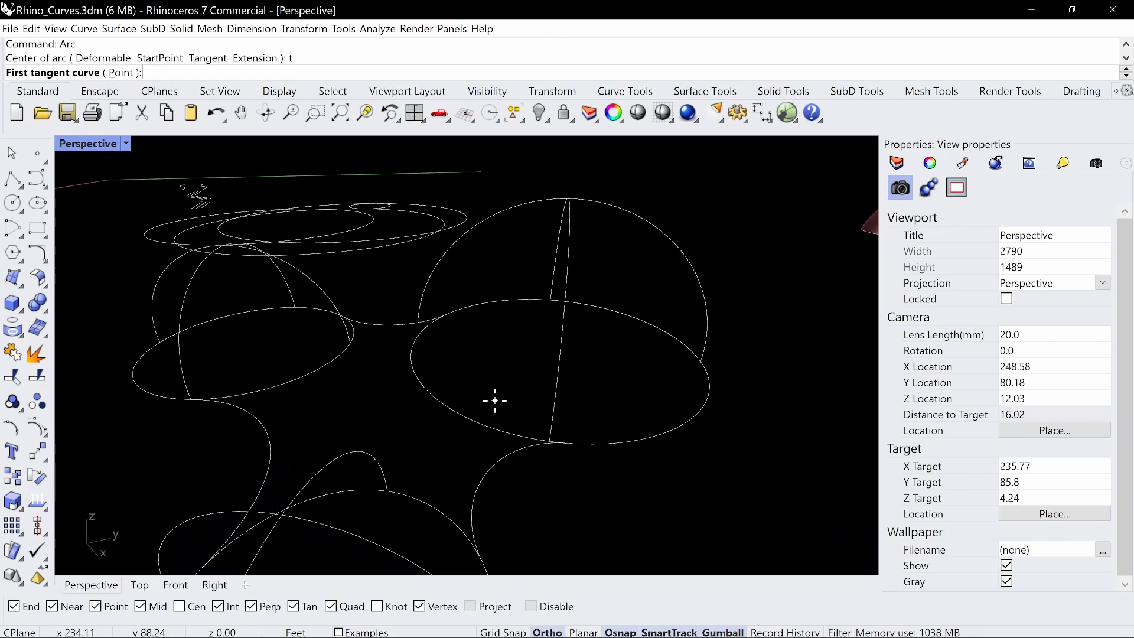
{"action": "left_click", "coordinate": [320, 470]}
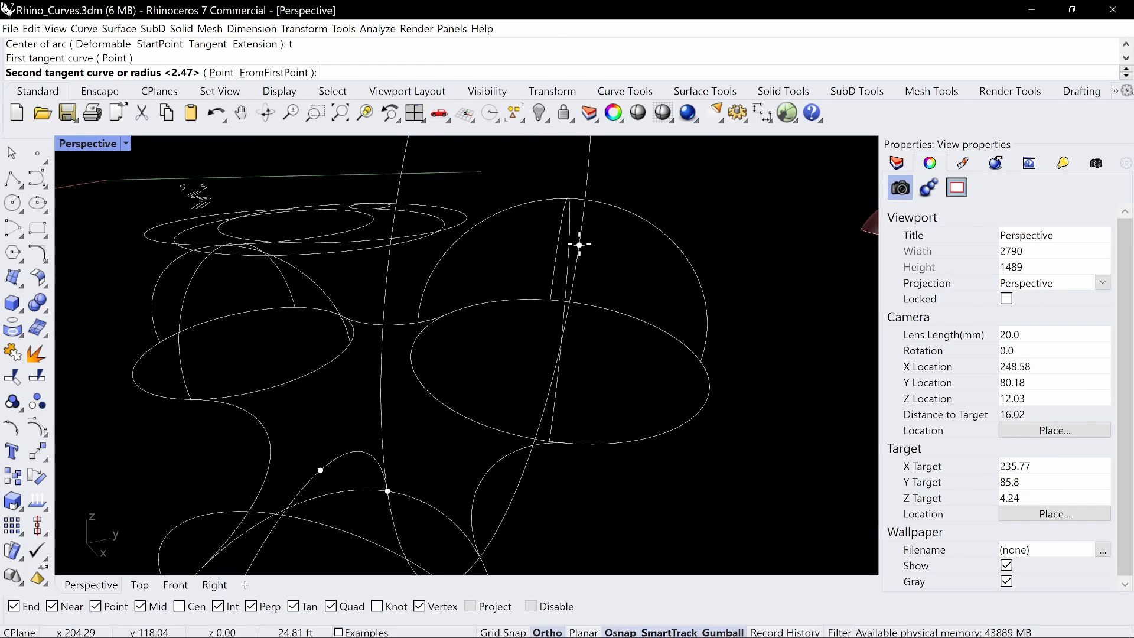
{"action": "right_click_drag", "start_coordinate": [570, 233], "coordinate": [595, 408]}
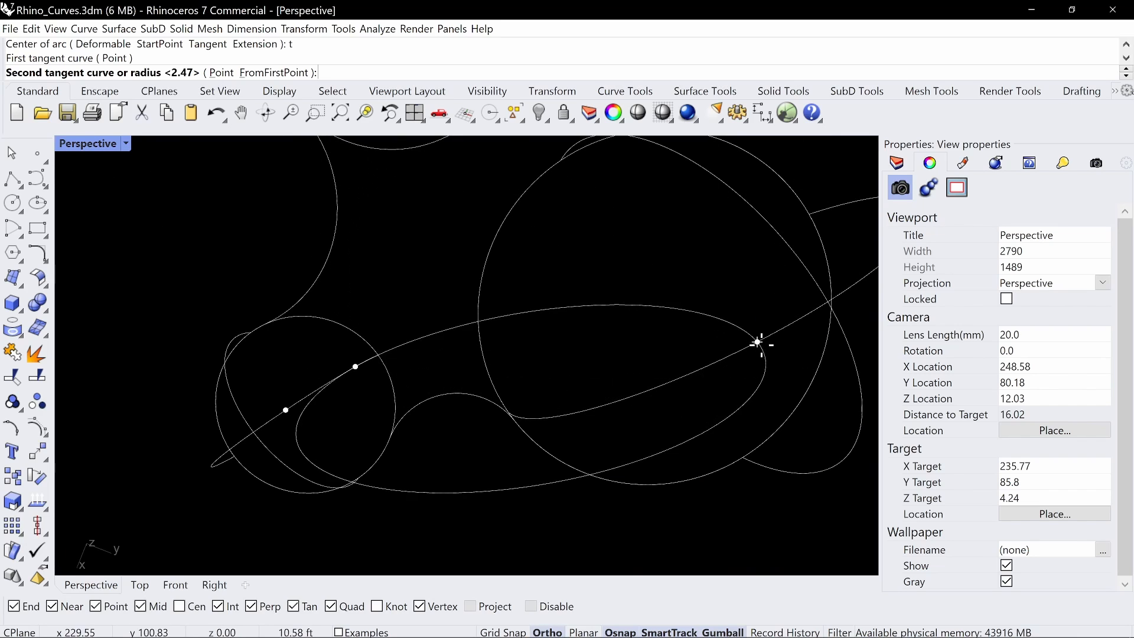
{"action": "key", "text": "Escape"}
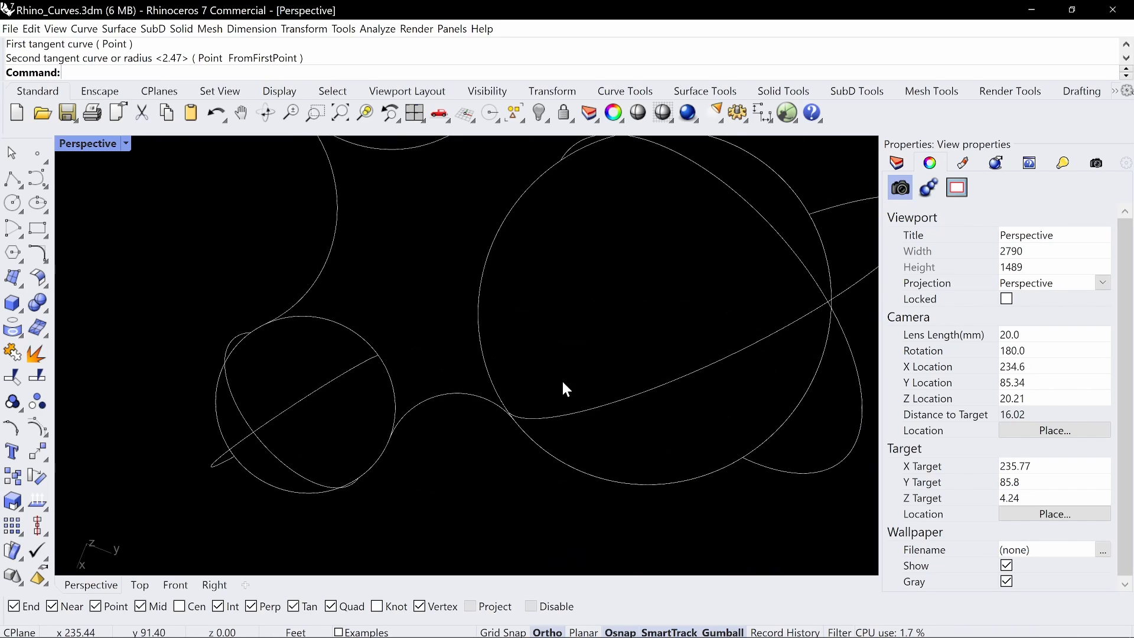
In the Top view with Ortho off, draw a degree-3 control-point curve from the small dome's arc to the large dome's arc through three intermediate points
{"action": "scroll", "coordinate": [560, 376], "scroll_direction": "down", "scroll_amount": 10}
{"action": "right_click_drag", "start_coordinate": [664, 332], "coordinate": [607, 377], "text": "shift"}
{"action": "left_click_drag", "start_coordinate": [663, 250], "coordinate": [262, 545]}
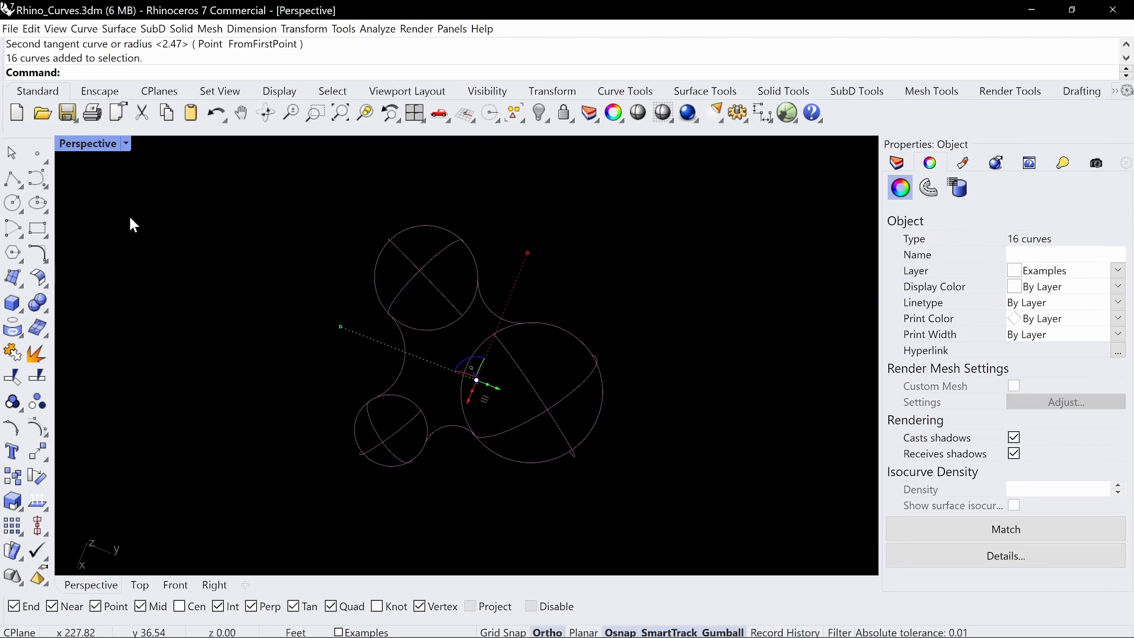
{"action": "double_click", "coordinate": [111, 148]}
{"action": "double_click", "coordinate": [70, 145]}
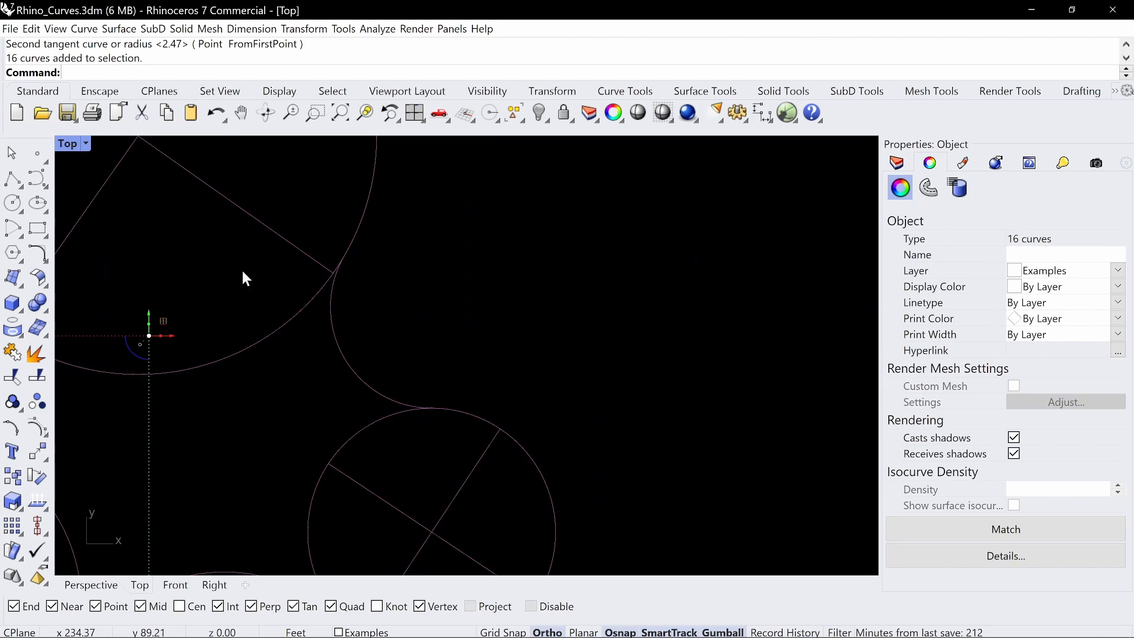
{"action": "scroll", "coordinate": [245, 278], "scroll_direction": "down", "scroll_amount": 4}
{"action": "right_click_drag", "start_coordinate": [250, 289], "coordinate": [355, 312]}
{"action": "left_click", "coordinate": [354, 312]}
{"action": "left_click", "coordinate": [39, 184]}
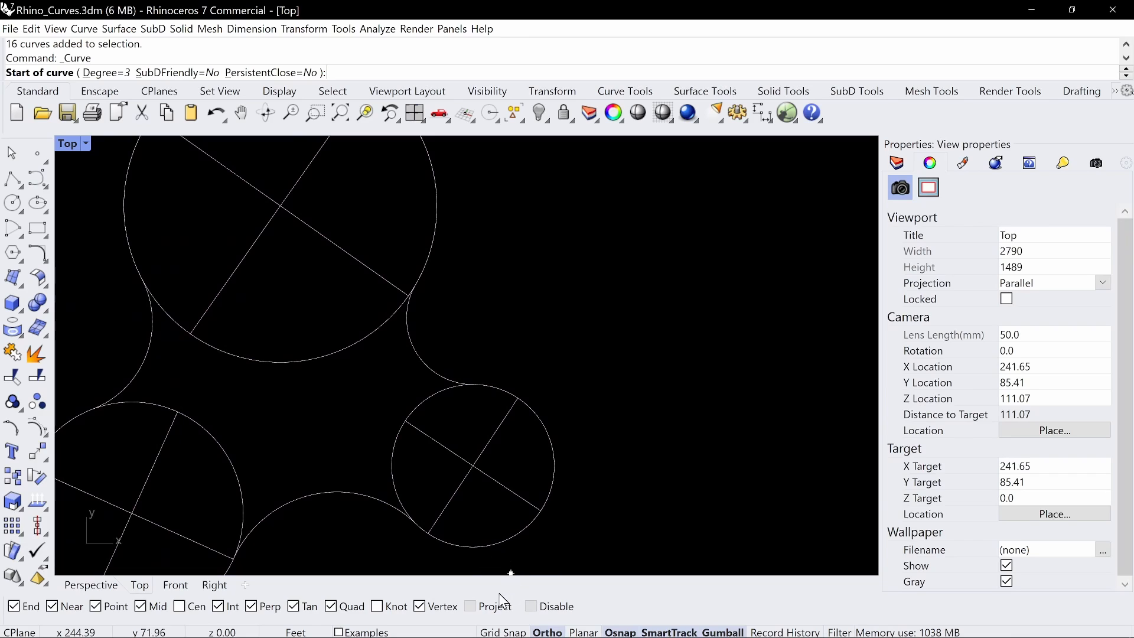
{"action": "left_click", "coordinate": [448, 449]}
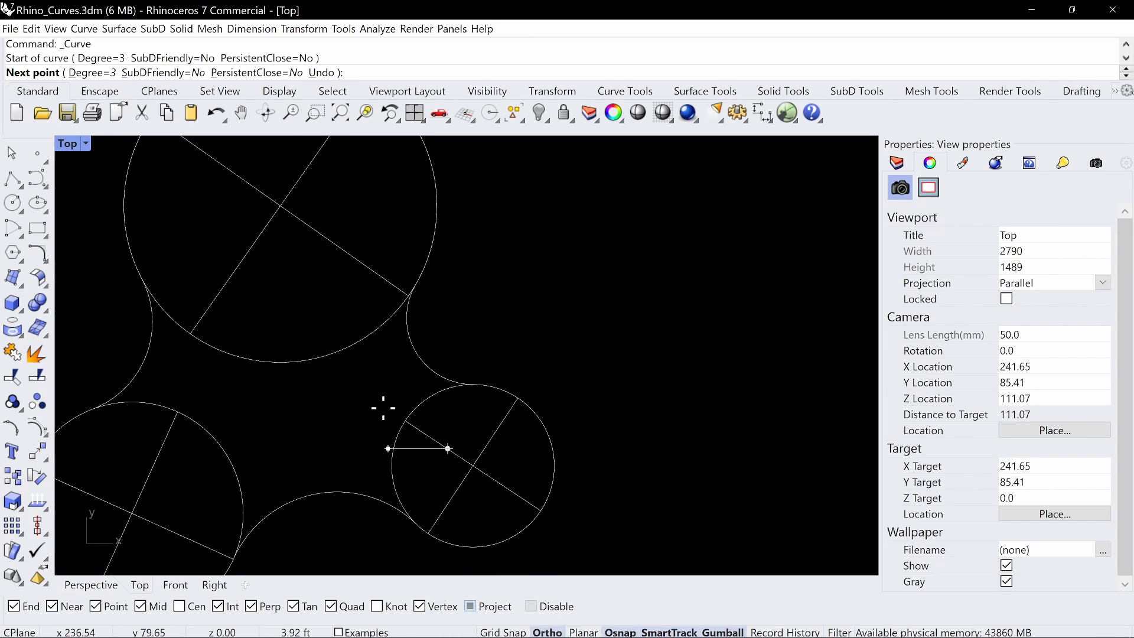
{"action": "left_click", "coordinate": [547, 631]}
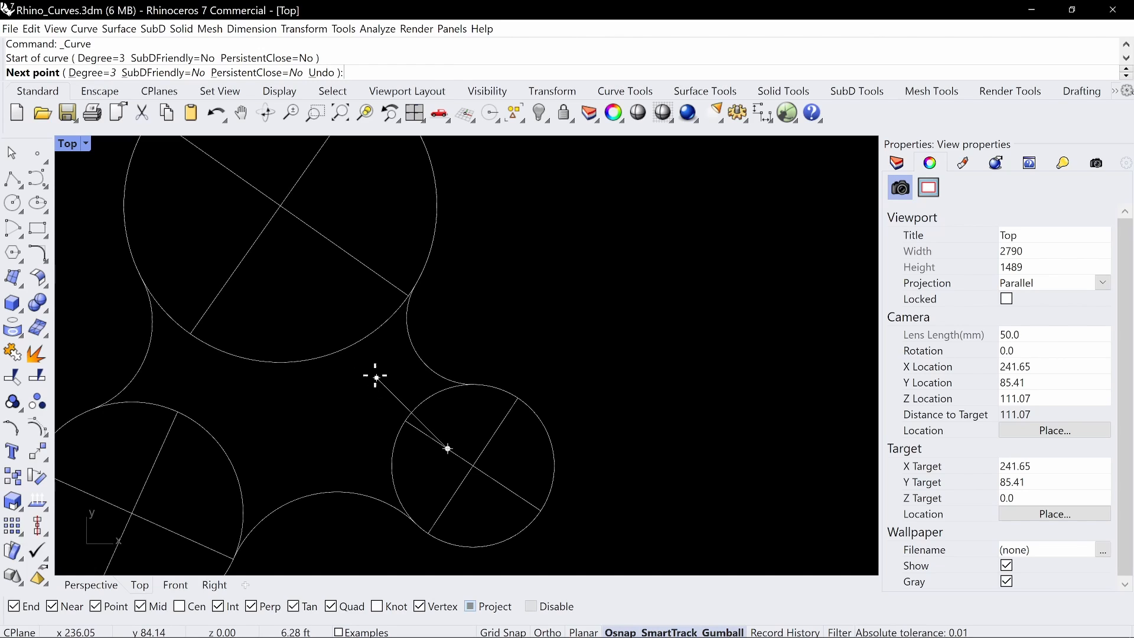
{"action": "left_click", "coordinate": [375, 375]}
{"action": "left_click", "coordinate": [356, 313]}
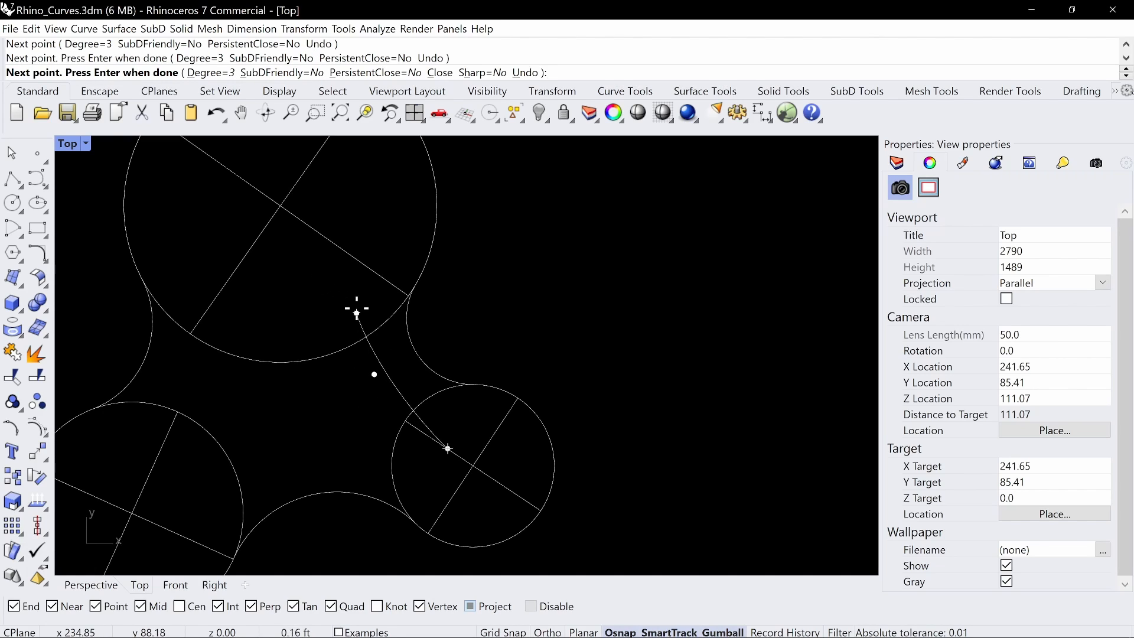
{"action": "left_click", "coordinate": [345, 272]}
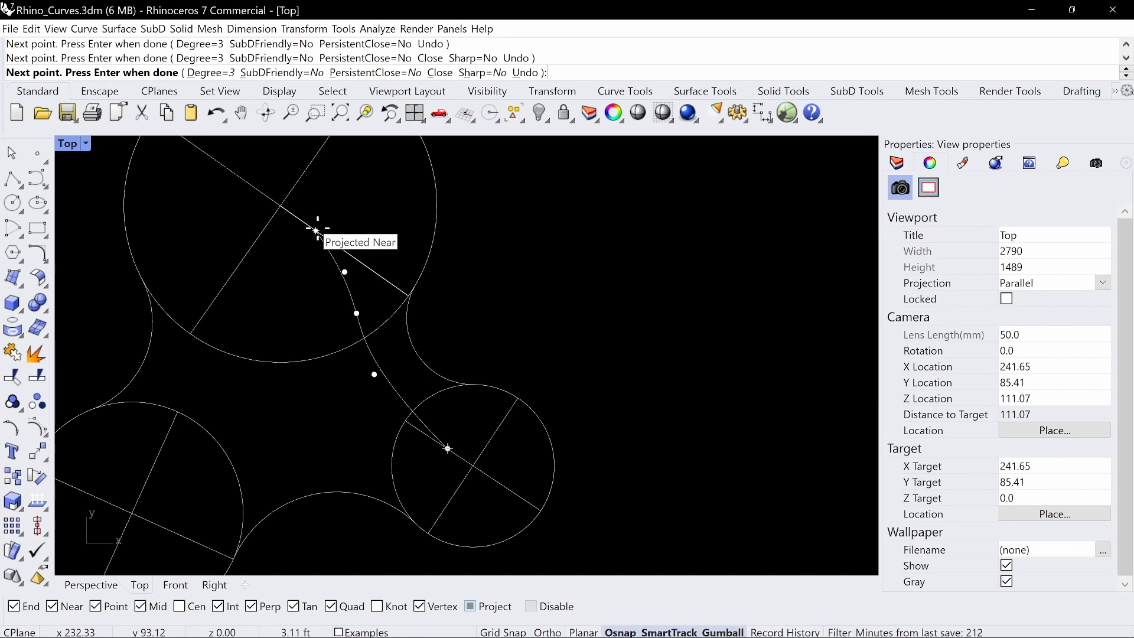
{"action": "left_click", "coordinate": [316, 229]}
{"action": "key", "text": "Return"}
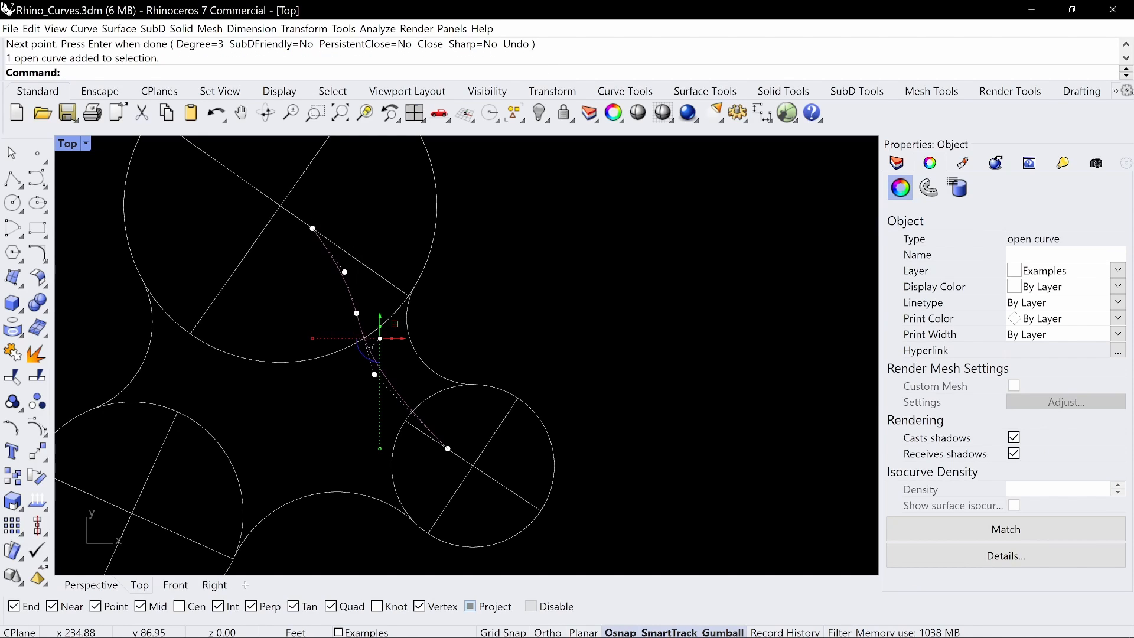
Remove the new curve's intermediate control point nearest its large-dome end
{"action": "type", "text": "RemoveControlPoint"}
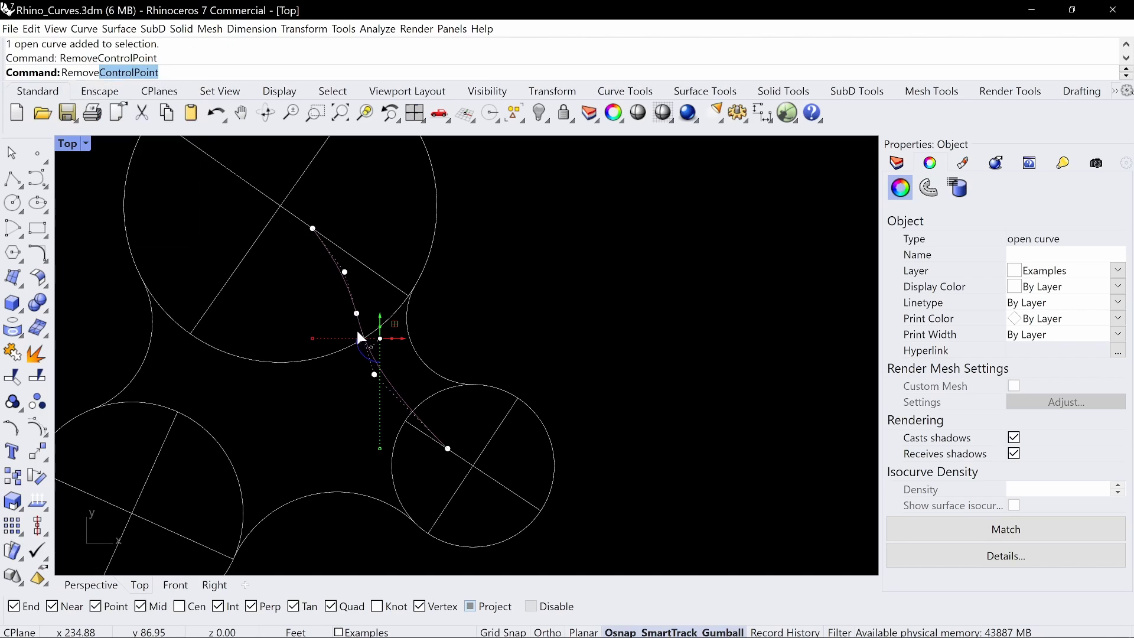
{"action": "key", "text": "Return"}
{"action": "left_click", "coordinate": [346, 273]}
{"action": "key", "text": "Return"}
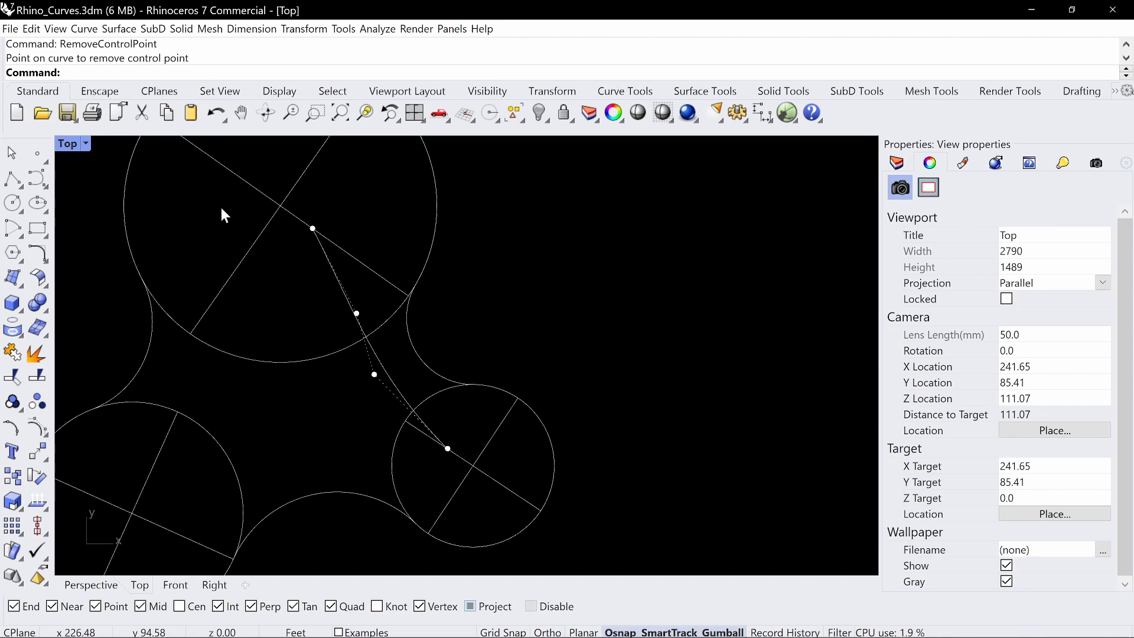
Reshape the bridging curve by moving its two middle control points outward toward the base curve's concave fillet
{"action": "scroll", "coordinate": [400, 358], "scroll_direction": "up", "scroll_amount": 2}
{"action": "left_click_drag", "start_coordinate": [403, 352], "coordinate": [415, 368]}
{"action": "left_click", "coordinate": [350, 299]}
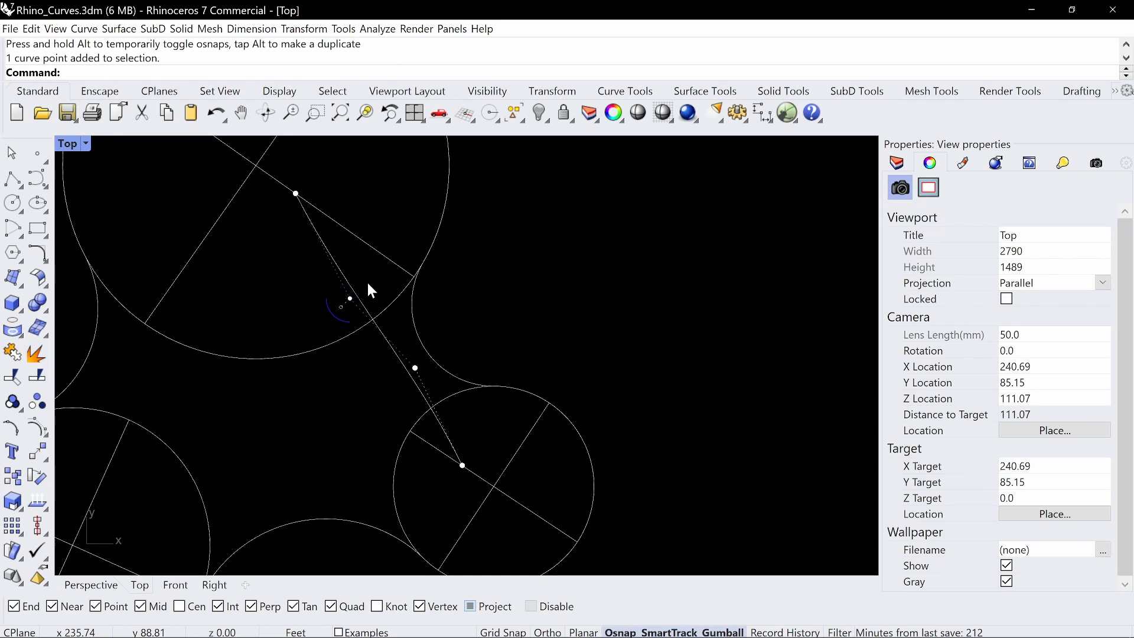
{"action": "left_click_drag", "start_coordinate": [350, 298], "coordinate": [386, 286]}
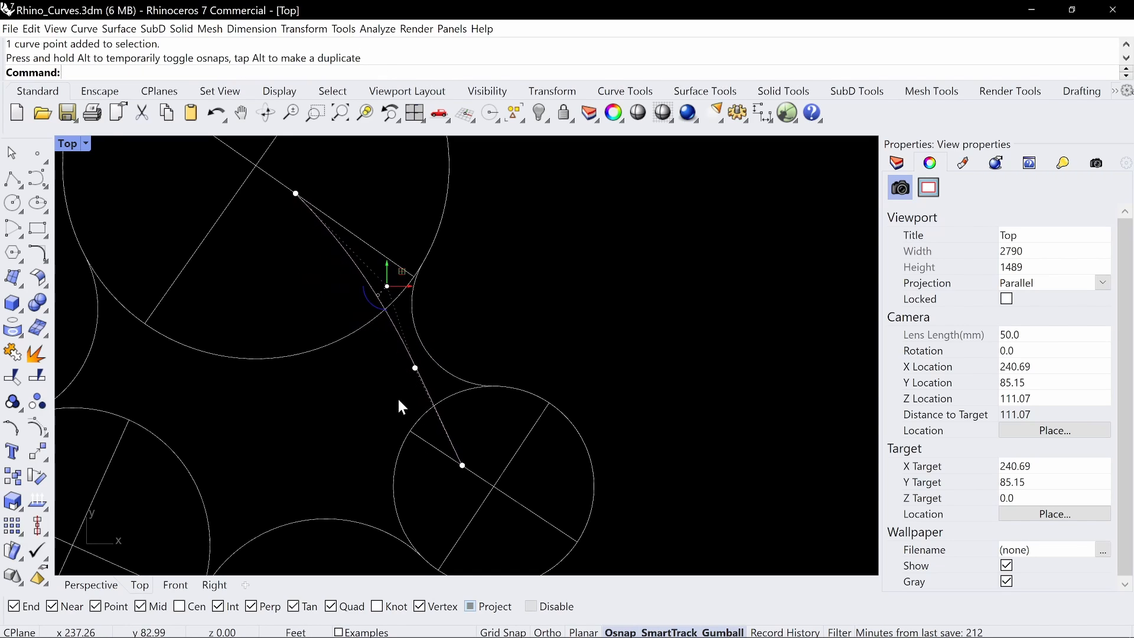
{"action": "left_click", "coordinate": [415, 368]}
{"action": "left_click_drag", "start_coordinate": [415, 368], "coordinate": [341, 359]}
{"action": "key", "text": "Escape"}
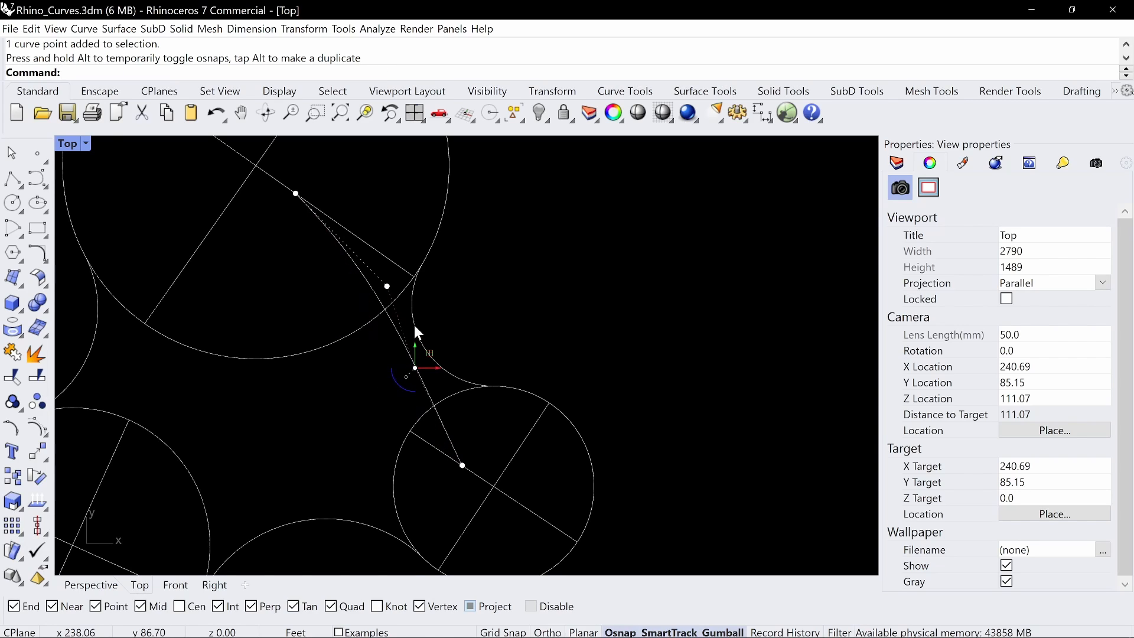
{"action": "key", "text": "Escape"}
{"action": "key", "text": "Escape"}
Remove the bridging curve's middle control point nearest the small dome with RemoveControlPoint
{"action": "type", "text": "RemoveCrease"}
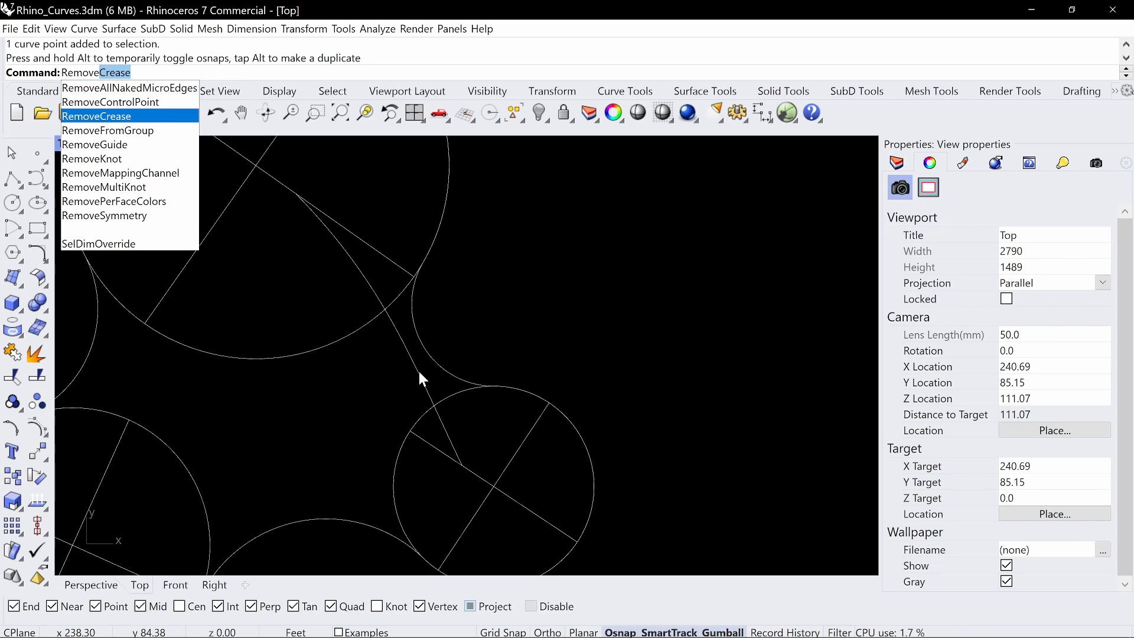
{"action": "key", "text": "Up"}
{"action": "key", "text": "Return"}
{"action": "left_click", "coordinate": [419, 371]}
{"action": "left_click", "coordinate": [418, 373]}
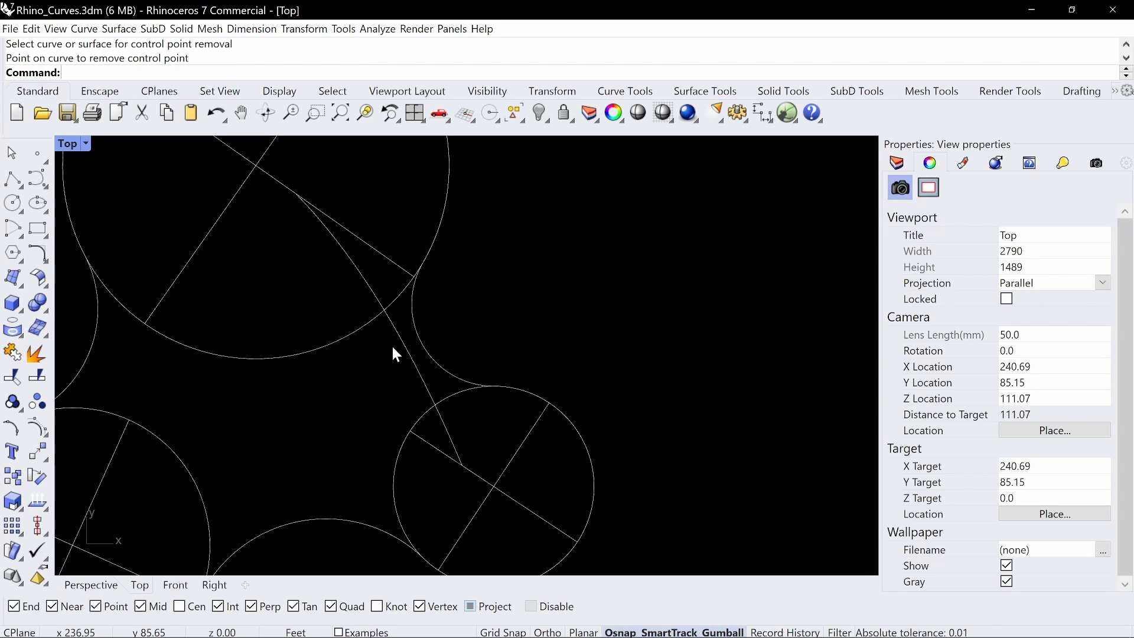
Move the remaining middle control point toward the concave part of the base curve, and trace the bridging curve in red before clearing the annotation
{"action": "left_click", "coordinate": [394, 336]}
{"action": "left_click_drag", "start_coordinate": [387, 286], "coordinate": [438, 343]}
{"action": "scroll", "coordinate": [418, 351], "scroll_direction": "up", "scroll_amount": 4}
{"action": "scroll", "coordinate": [469, 363], "scroll_direction": "down", "scroll_amount": 6}
{"action": "right_click_drag", "start_coordinate": [509, 356], "coordinate": [469, 332]}
{"action": "scroll", "coordinate": [449, 369], "scroll_direction": "down", "scroll_amount": 4}
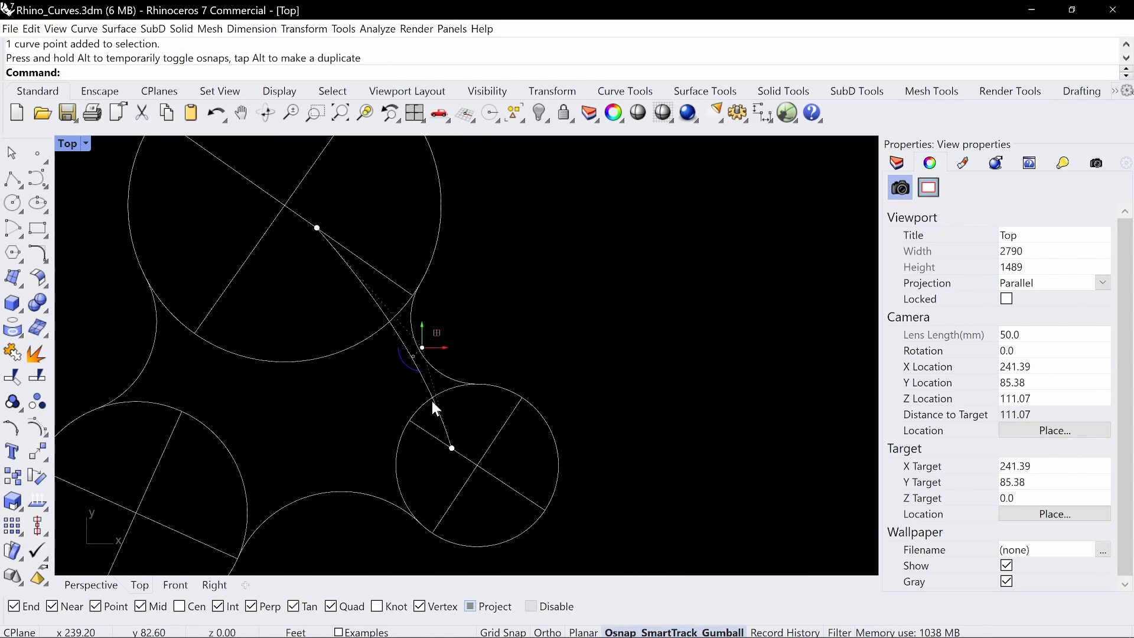
{"action": "key", "text": "ctrl+alt+g"}
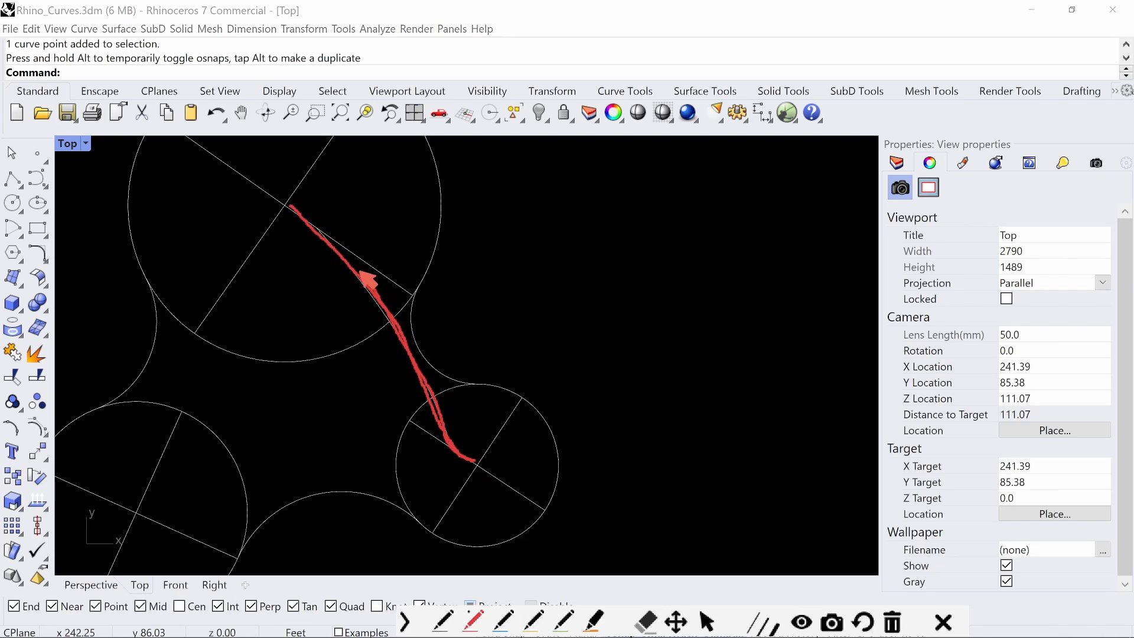
{"action": "key", "text": "Escape"}
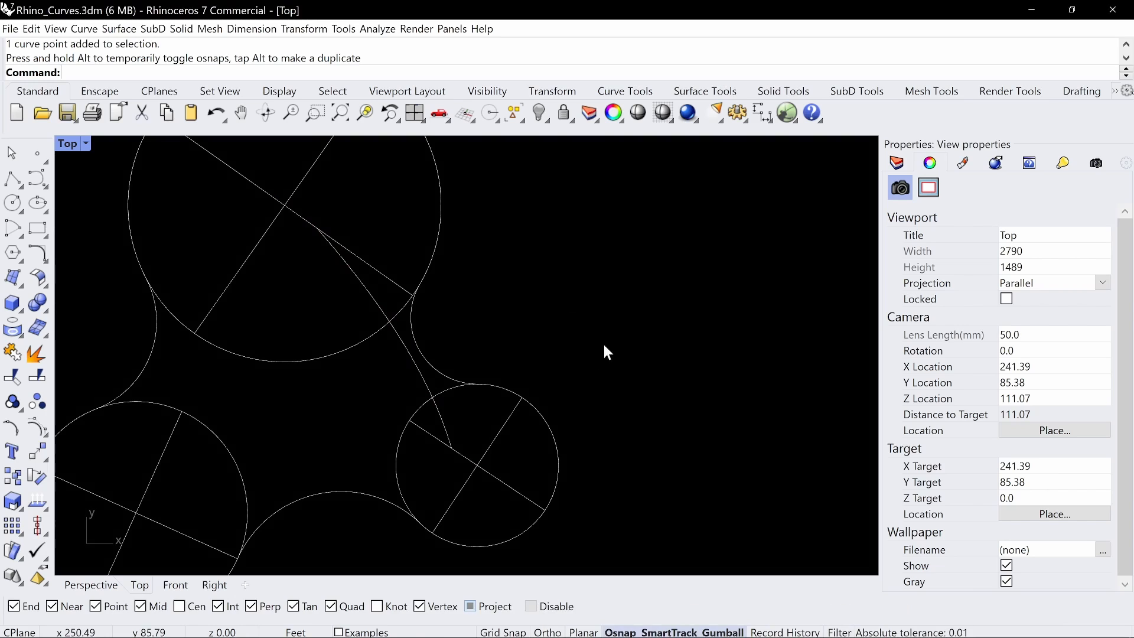
In the Perspective view, move the bridging curve vertically so its small-dome end snaps onto the small dome's arc
{"action": "mouse_move", "coordinate": [615, 363]}
{"action": "right_mouse_down"}
{"action": "mouse_move", "coordinate": [584, 359]}
{"action": "mouse_move", "coordinate": [610, 382]}
{"action": "right_mouse_up"}
{"action": "left_click_drag", "start_coordinate": [599, 221], "coordinate": [189, 459]}
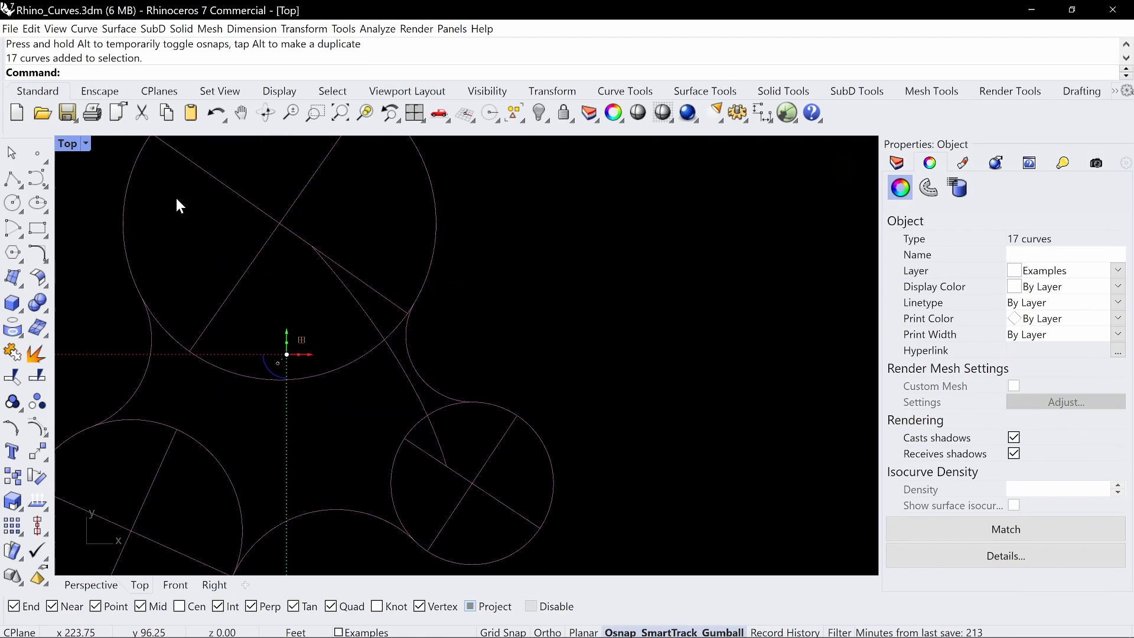
{"action": "double_click", "coordinate": [60, 142]}
{"action": "left_click", "coordinate": [482, 144]}
{"action": "double_click", "coordinate": [482, 145]}
{"action": "type", "text": "z"}
{"action": "key", "text": "Return"}
{"action": "type", "text": "s"}
{"action": "key", "text": "Return"}
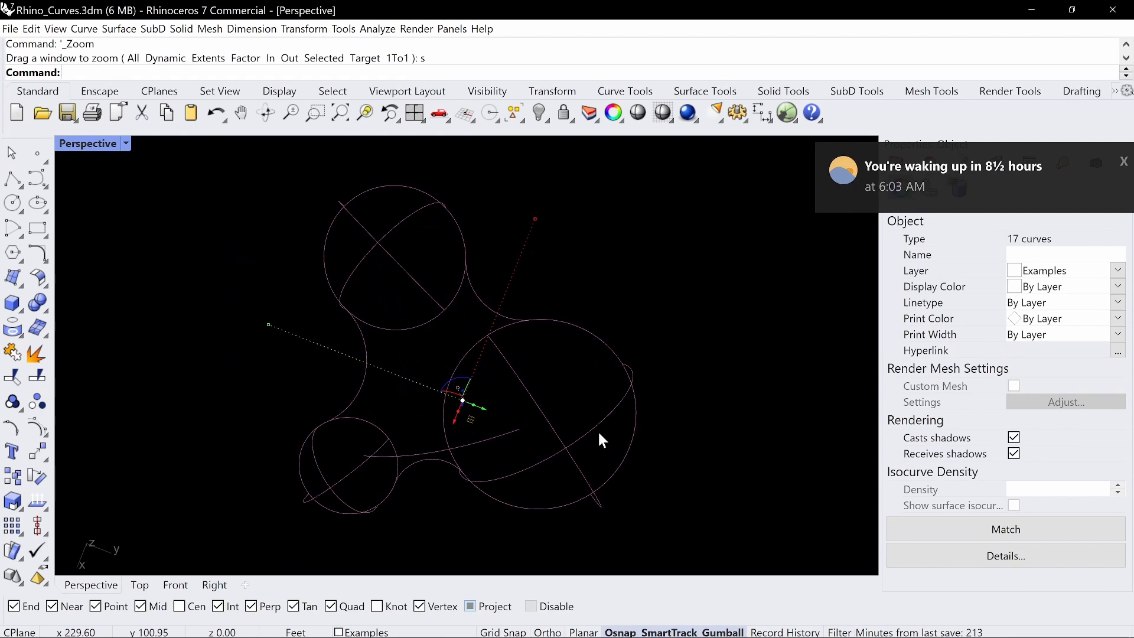
{"action": "right_click_drag", "start_coordinate": [535, 416], "coordinate": [581, 431]}
{"action": "left_click", "coordinate": [582, 431]}
{"action": "left_click", "coordinate": [558, 436]}
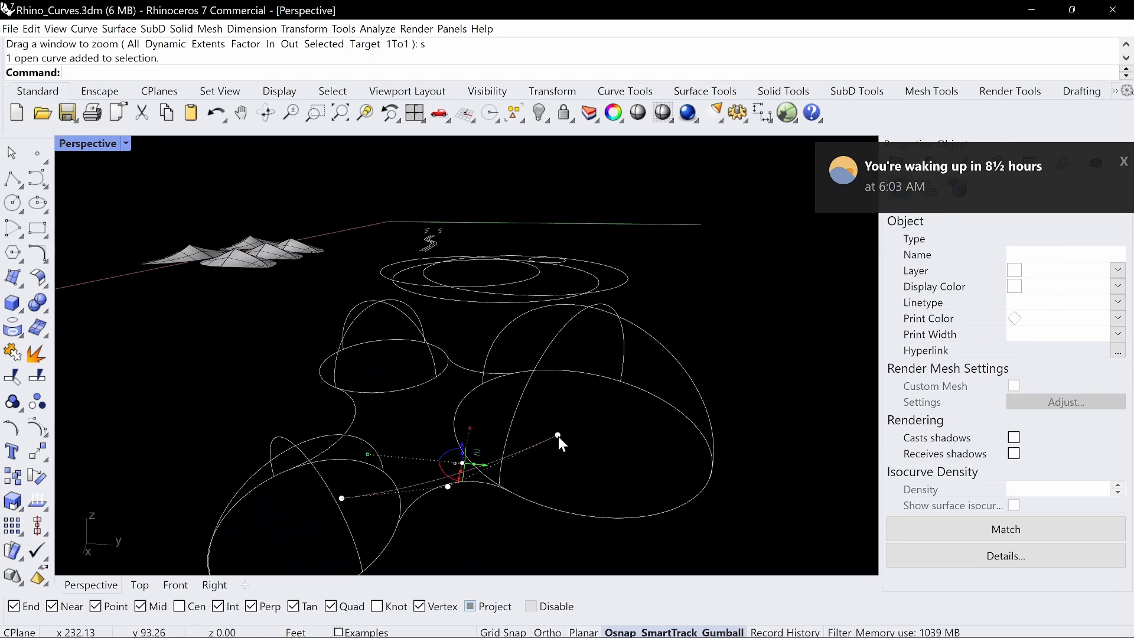
{"action": "key", "text": "BackSpace"}
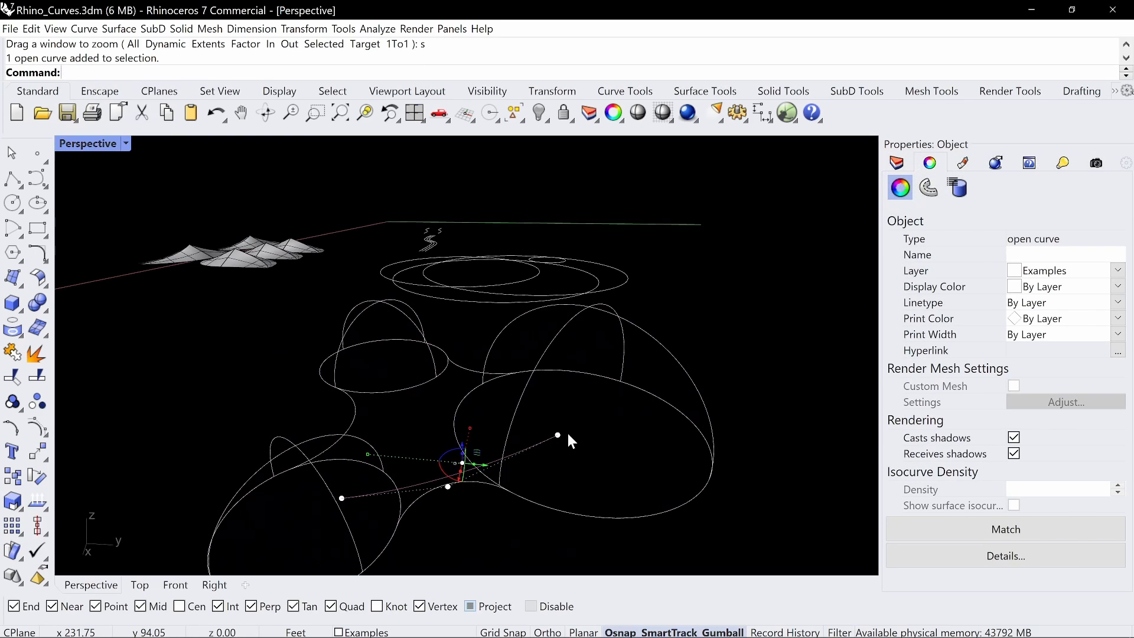
{"action": "type", "text": "move"}
{"action": "key", "text": "Return"}
{"action": "type", "text": "v"}
{"action": "key", "text": "Return"}
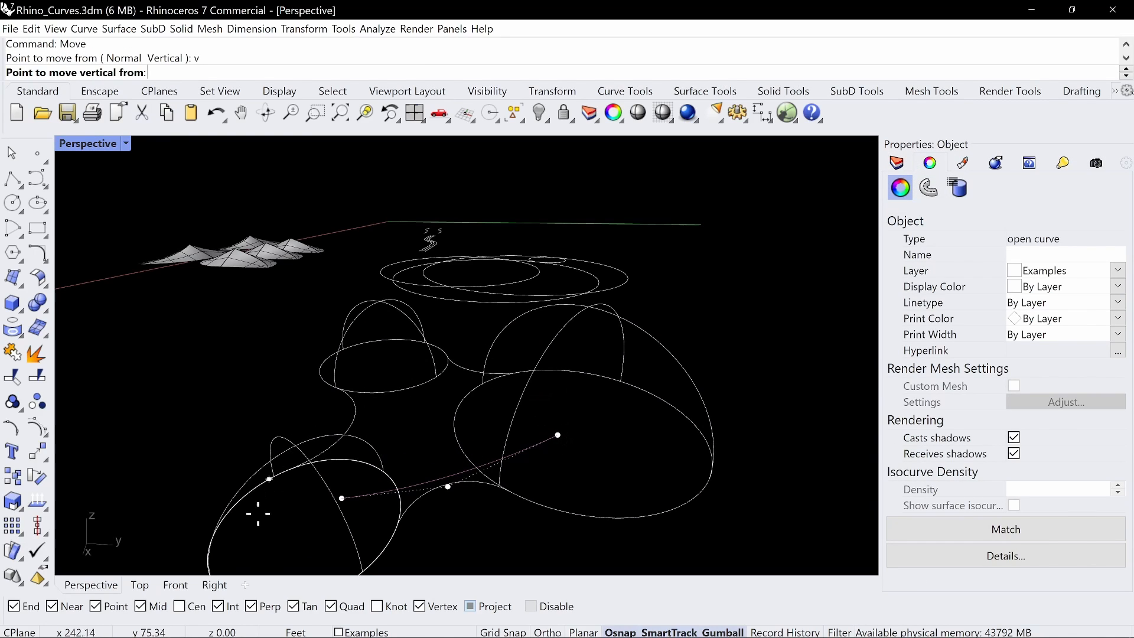
{"action": "left_click", "coordinate": [342, 498]}
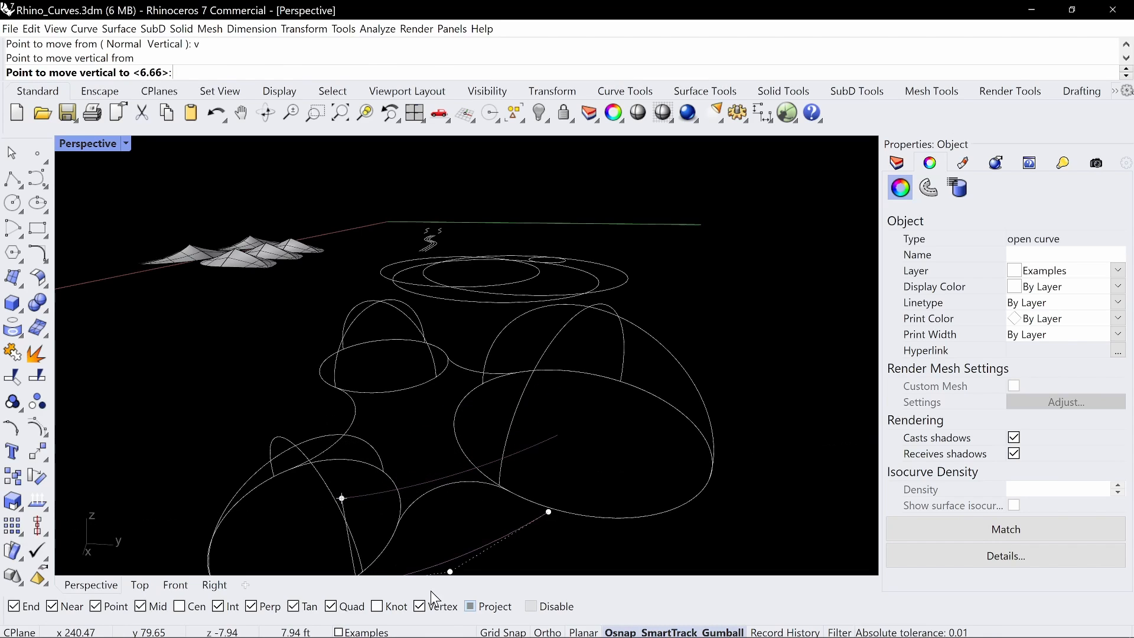
{"action": "left_click", "coordinate": [331, 435]}
Raise the bridging curve's other end control point onto the large dome's arc
{"action": "right_click_drag", "start_coordinate": [609, 383], "coordinate": [572, 433]}
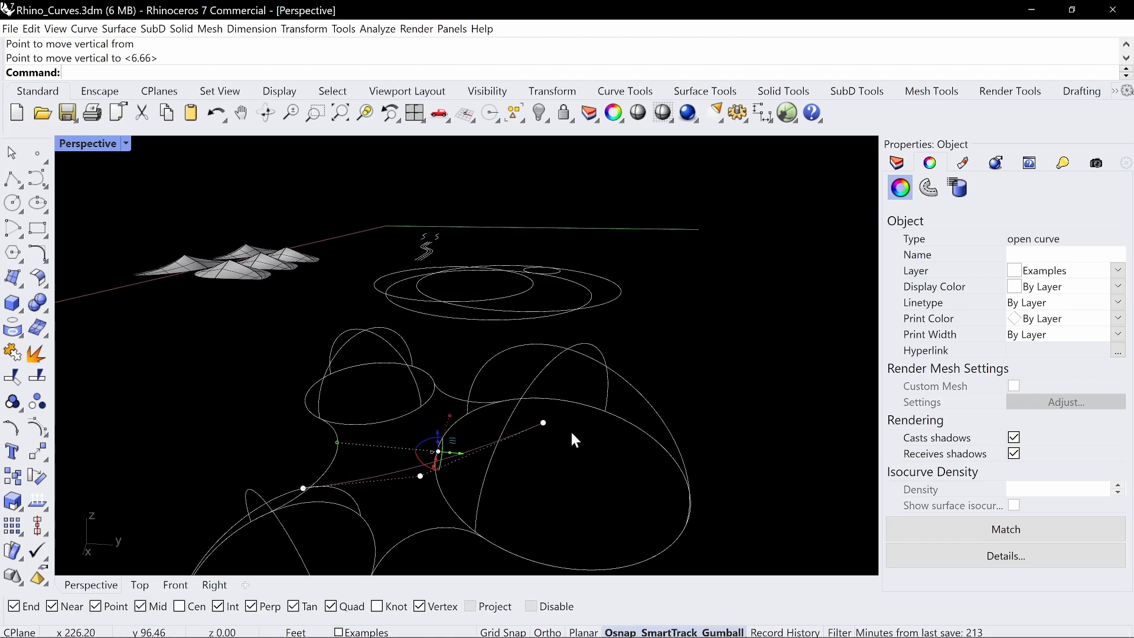
{"action": "left_click", "coordinate": [527, 451]}
{"action": "left_click", "coordinate": [544, 422]}
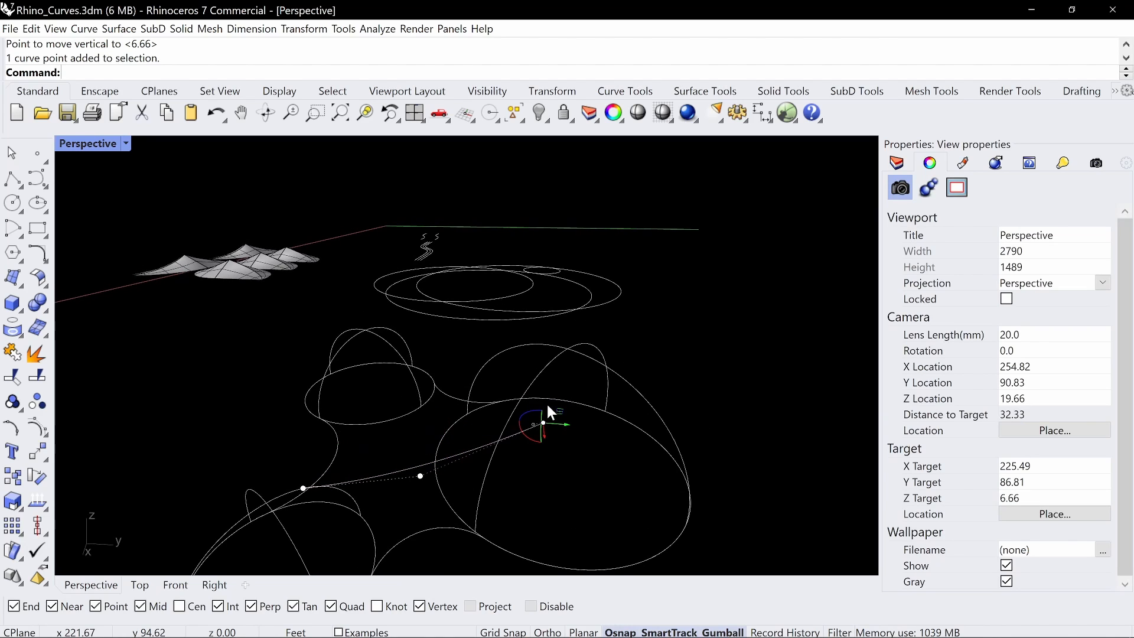
{"action": "left_click_drag", "start_coordinate": [544, 422], "coordinate": [549, 363]}
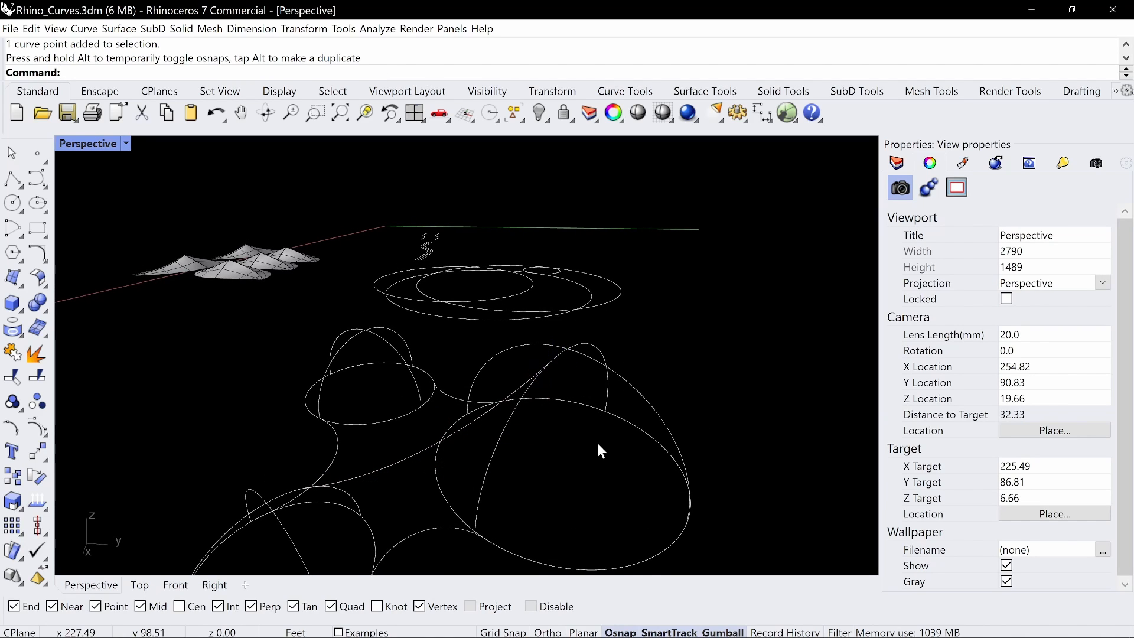
Move the bridging curve's end control point farther down the large dome's arc, snapping it with Near
{"action": "right_click_drag", "start_coordinate": [601, 451], "coordinate": [644, 471]}
{"action": "scroll", "coordinate": [585, 382], "scroll_direction": "up", "scroll_amount": 5}
{"action": "left_click", "coordinate": [559, 400]}
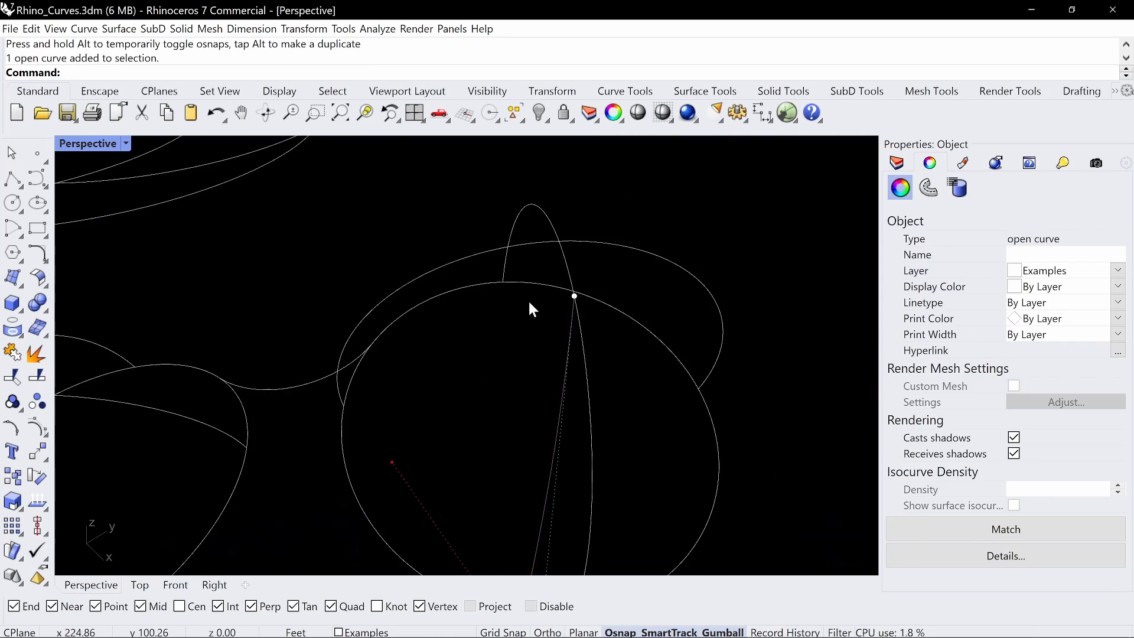
{"action": "right_click_drag", "start_coordinate": [529, 303], "coordinate": [535, 339]}
{"action": "left_click", "coordinate": [578, 326]}
{"action": "left_click_drag", "start_coordinate": [580, 326], "coordinate": [590, 373]}
{"action": "right_click_drag", "start_coordinate": [589, 372], "coordinate": [528, 377]}
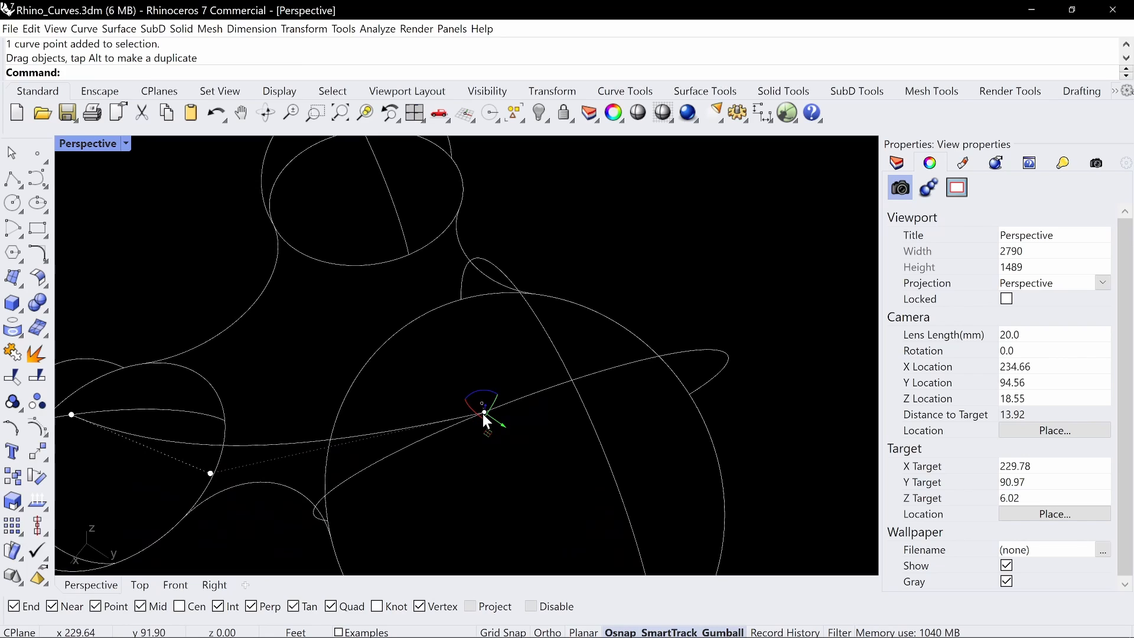
{"action": "left_click_drag", "start_coordinate": [483, 412], "coordinate": [472, 441]}
{"action": "type", "text": "Move"}
{"action": "key", "text": "Return"}
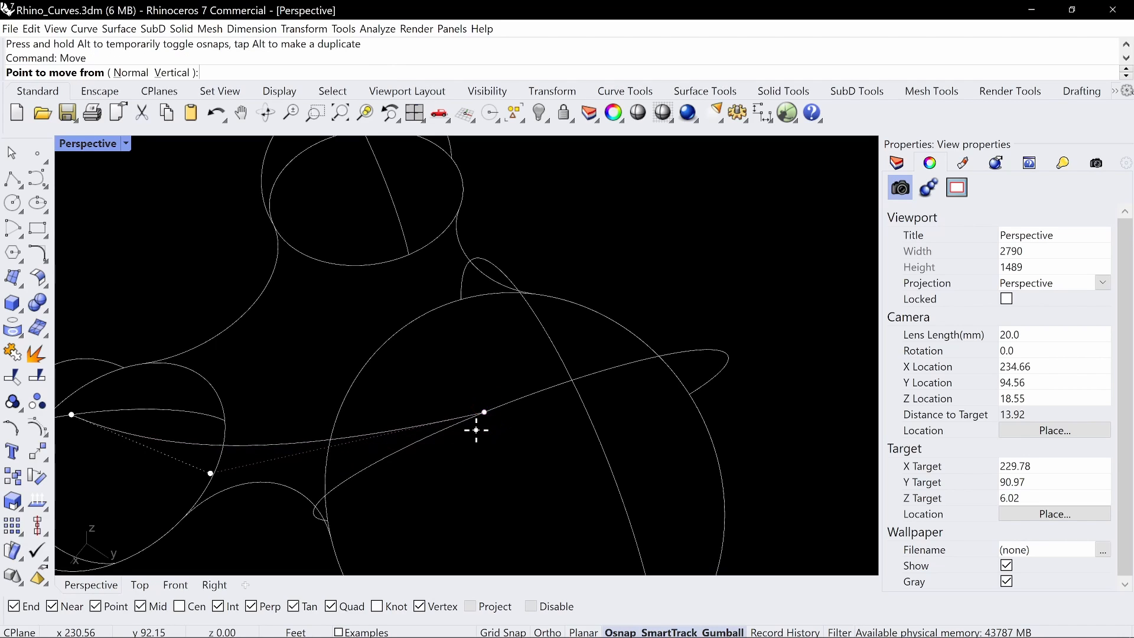
{"action": "left_click", "coordinate": [485, 415]}
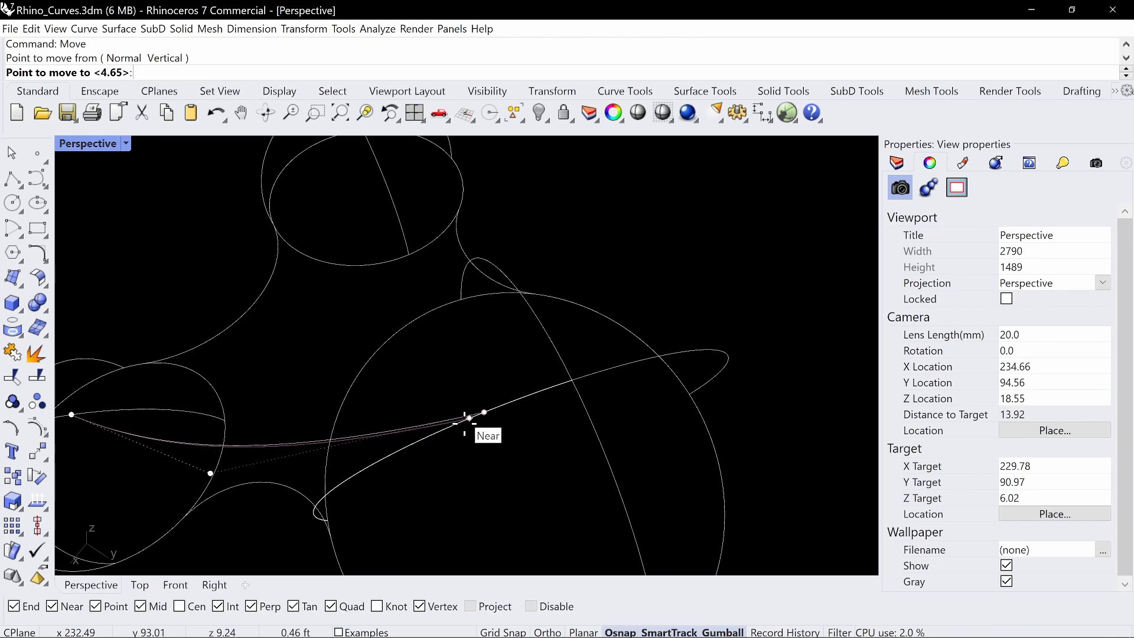
{"action": "right_click_drag", "start_coordinate": [450, 432], "coordinate": [443, 403]}
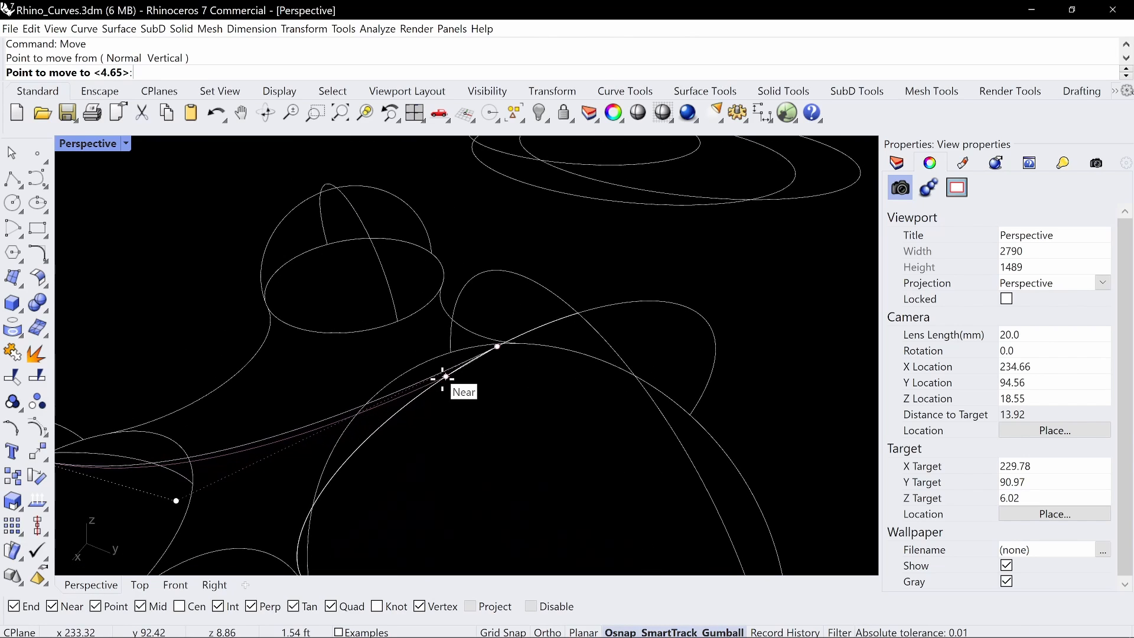
{"action": "left_click", "coordinate": [411, 402]}
{"action": "scroll", "coordinate": [417, 403], "scroll_direction": "down", "scroll_amount": 4}
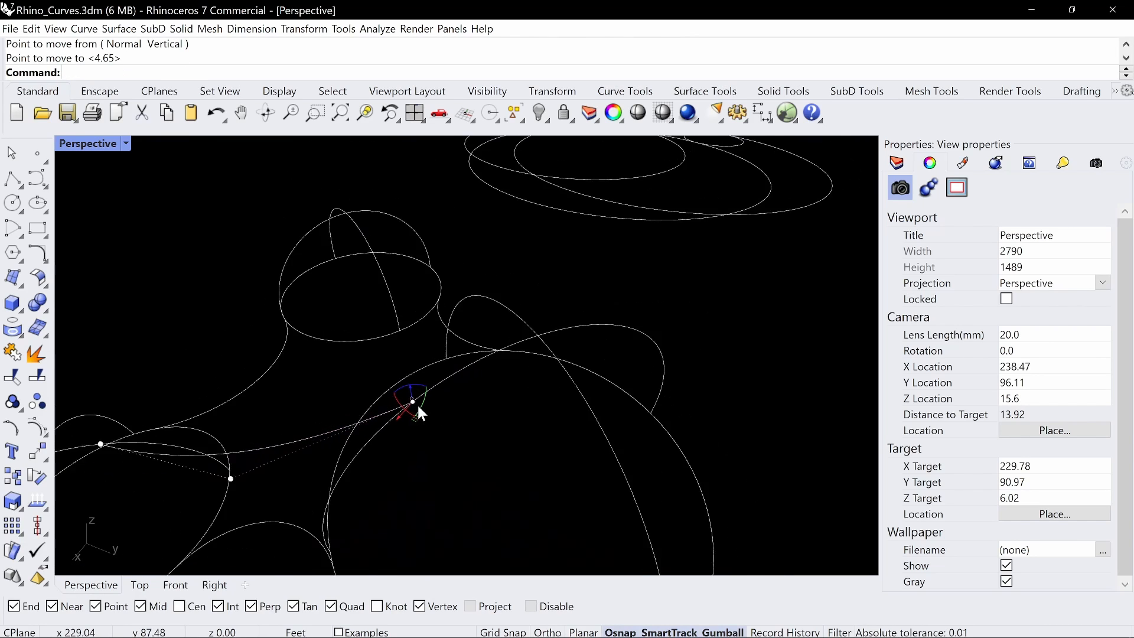
{"action": "right_click_drag", "start_coordinate": [476, 363], "coordinate": [437, 375]}
{"action": "scroll", "coordinate": [438, 376], "scroll_direction": "down", "scroll_amount": 2}
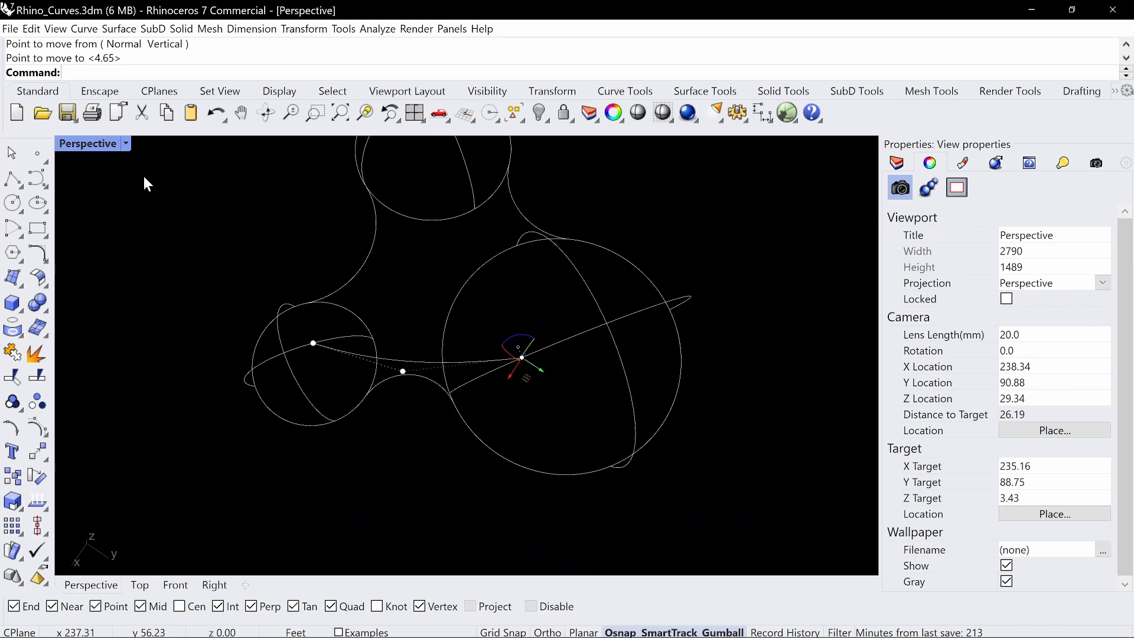
{"action": "key", "text": "Escape"}
{"action": "key", "text": "Escape"}
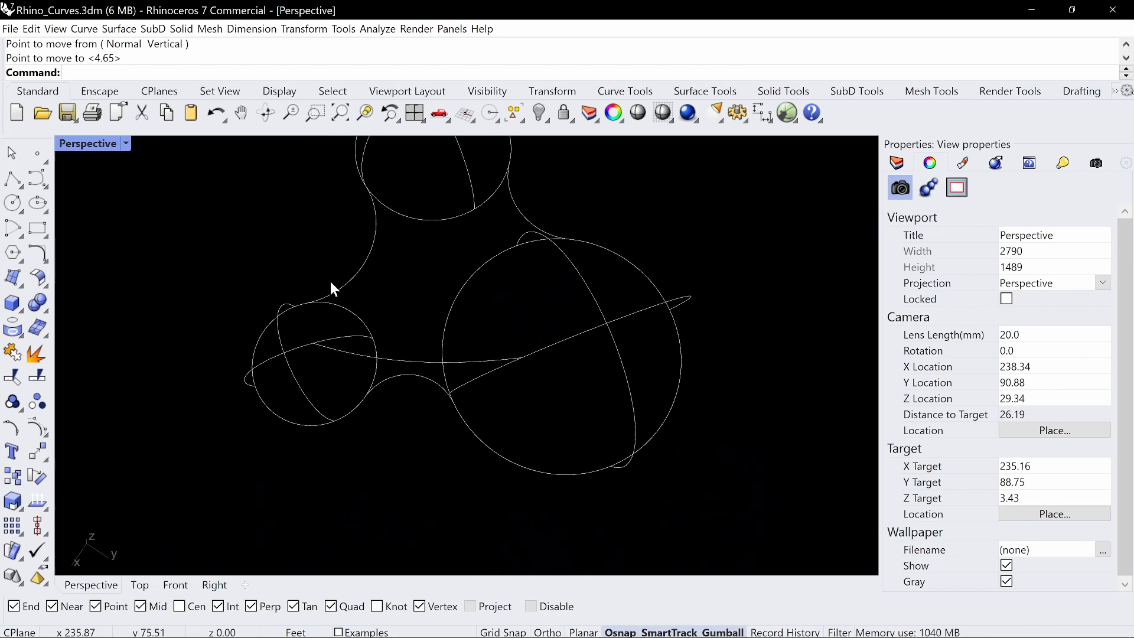
In the Top view, try pulling the bridging curve's middle control point away from the concave base curve
{"action": "left_click", "coordinate": [413, 363]}
{"action": "double_click", "coordinate": [94, 140]}
{"action": "double_click", "coordinate": [77, 139]}
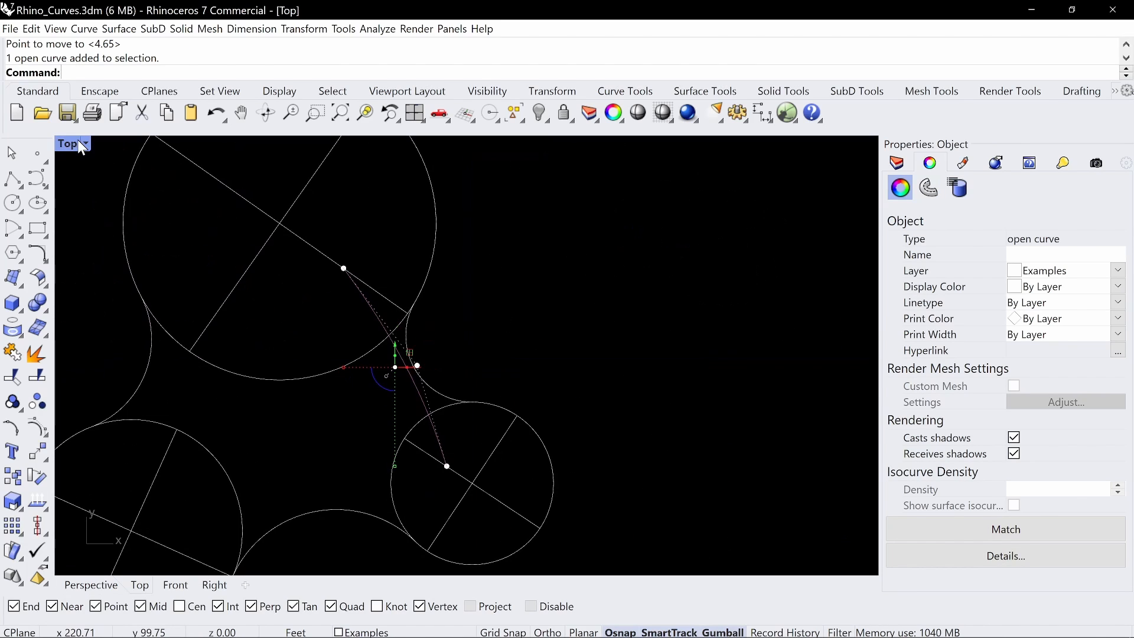
{"action": "left_click", "coordinate": [426, 372]}
{"action": "scroll", "coordinate": [396, 374], "scroll_direction": "up", "scroll_amount": 3}
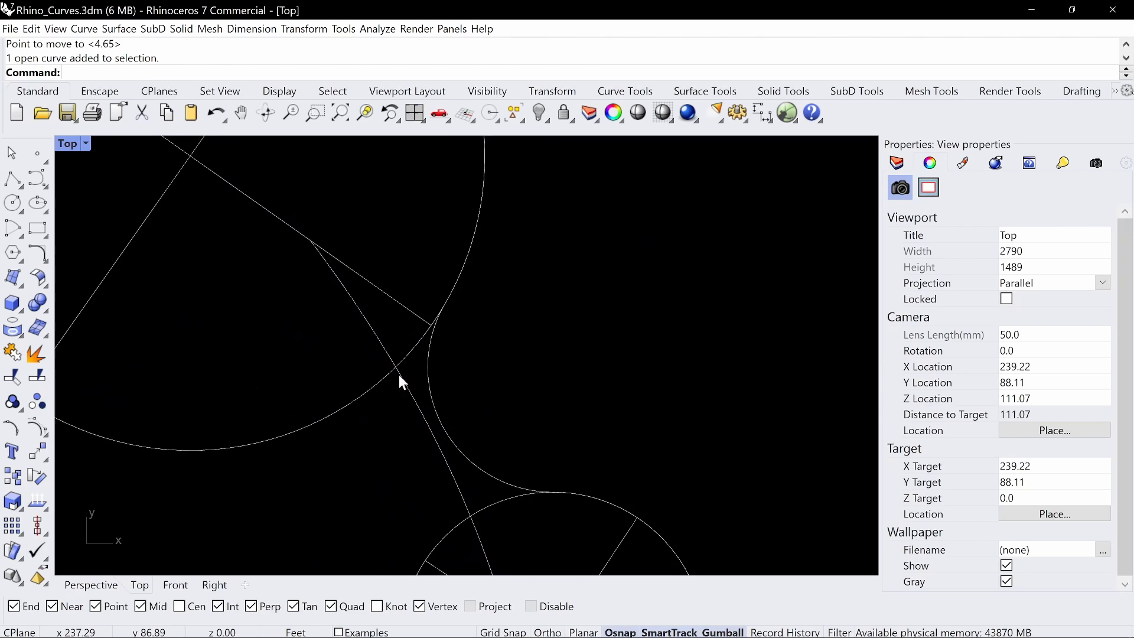
{"action": "left_click", "coordinate": [349, 295]}
{"action": "left_click", "coordinate": [288, 267]}
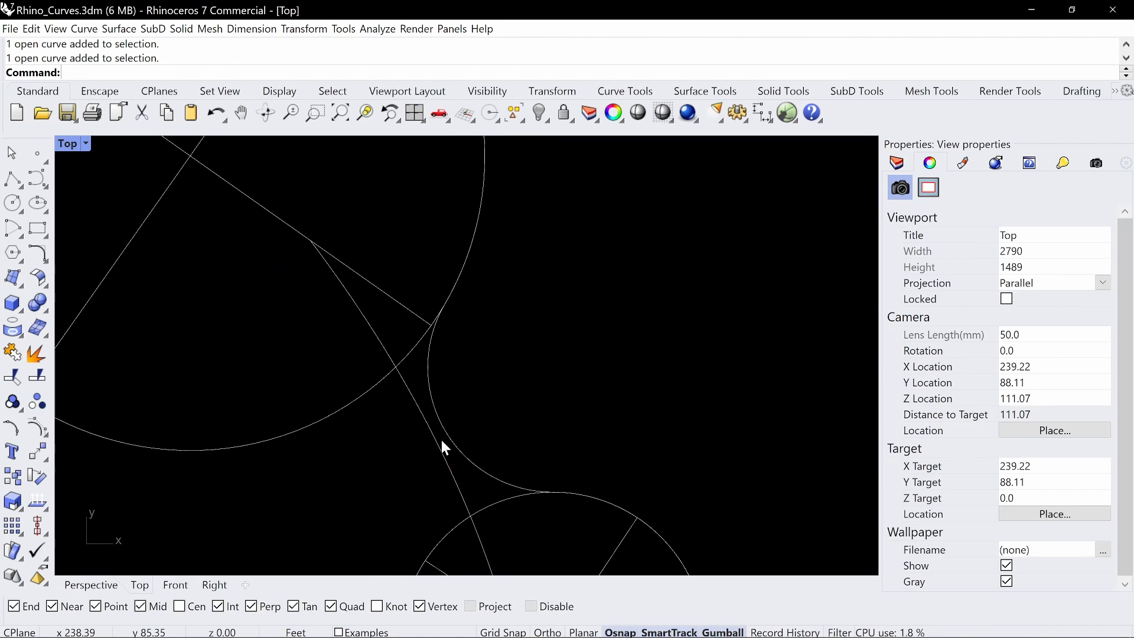
{"action": "left_click", "coordinate": [443, 447]}
{"action": "left_click", "coordinate": [447, 419]}
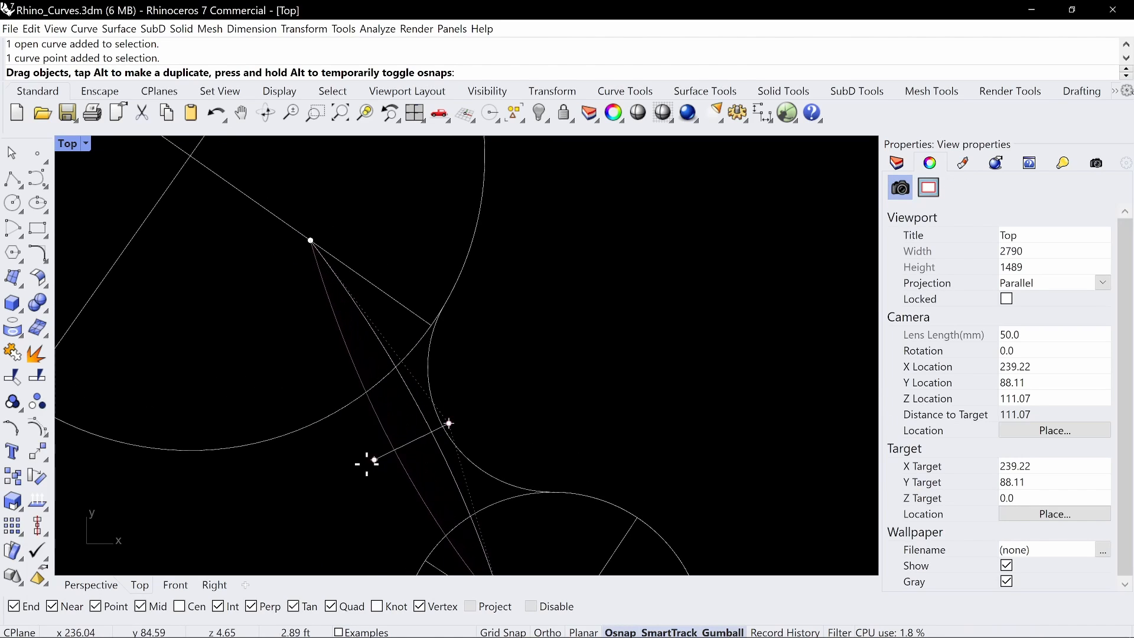
{"action": "scroll", "coordinate": [413, 375], "scroll_direction": "down", "scroll_amount": 2}
{"action": "right_click_drag", "start_coordinate": [422, 377], "coordinate": [494, 329]}
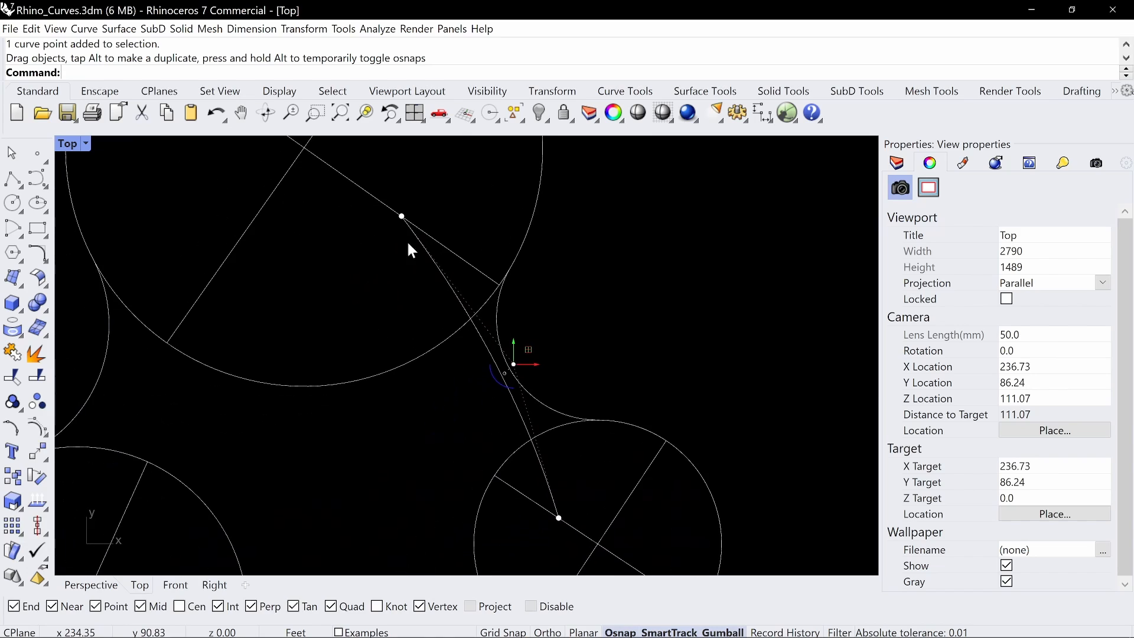
Move the bridging curve's large-dome end control point along the dome's cross arc toward the dome's centre in the Top view
{"action": "right_click_drag", "start_coordinate": [429, 213], "coordinate": [462, 252]}
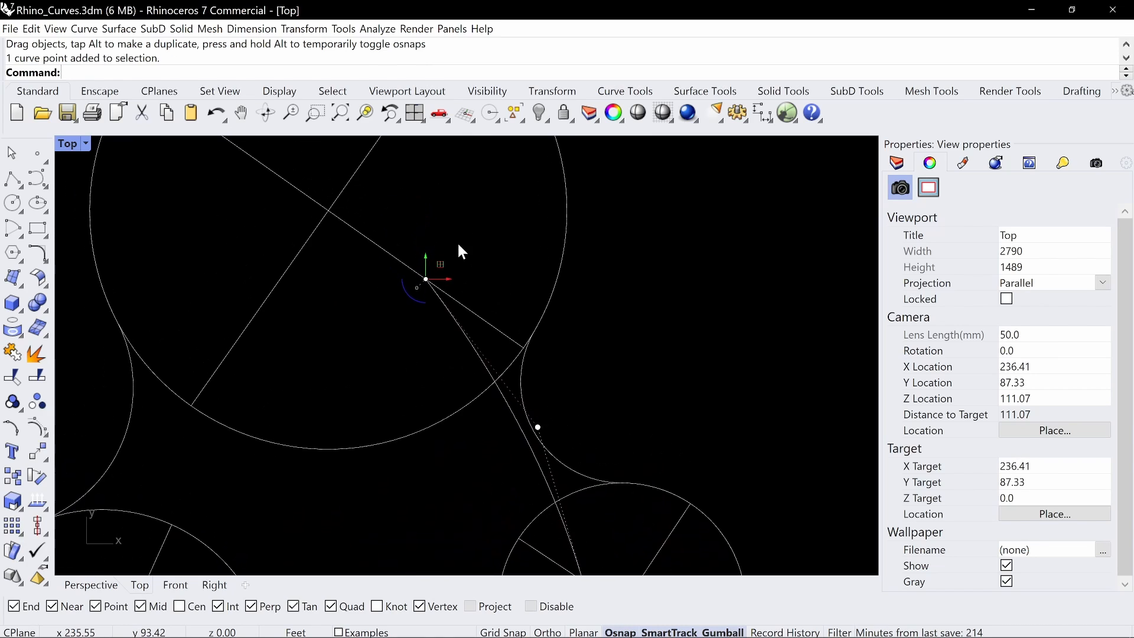
{"action": "left_click_drag", "start_coordinate": [426, 279], "coordinate": [373, 244]}
{"action": "scroll", "coordinate": [464, 244], "scroll_direction": "down", "scroll_amount": 4}
{"action": "right_click_drag", "start_coordinate": [459, 243], "coordinate": [387, 233]}
{"action": "left_click", "coordinate": [387, 233]}
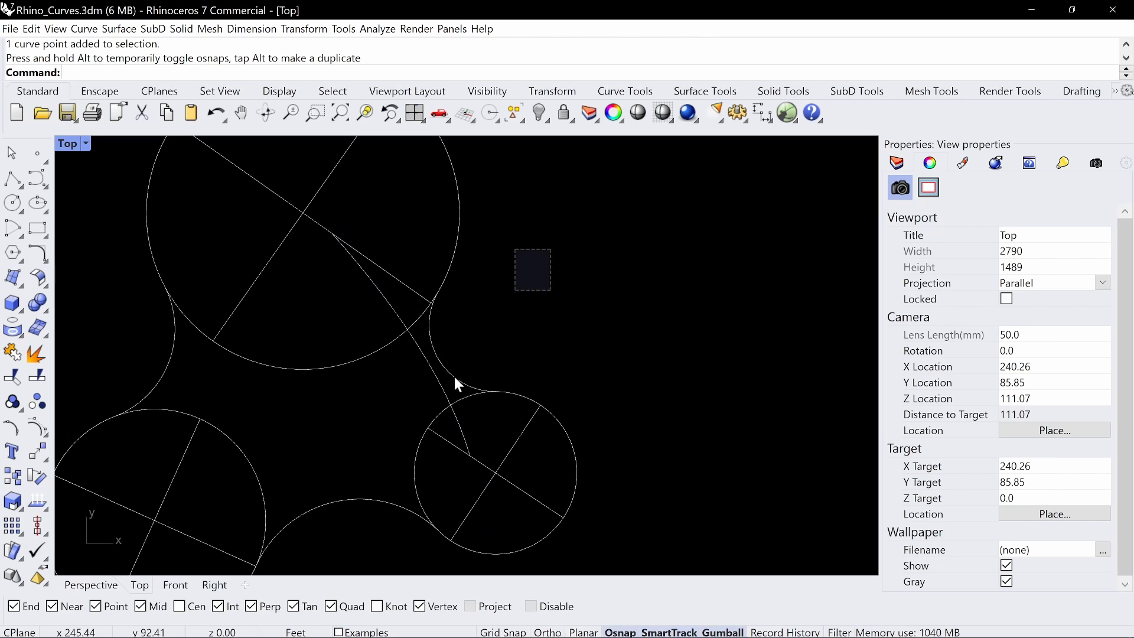
In the Perspective view, raise the bridging curve's large-dome end control point vertically onto the large dome's arc
{"action": "key", "text": "ctrl+a"}
{"action": "double_click", "coordinate": [73, 142]}
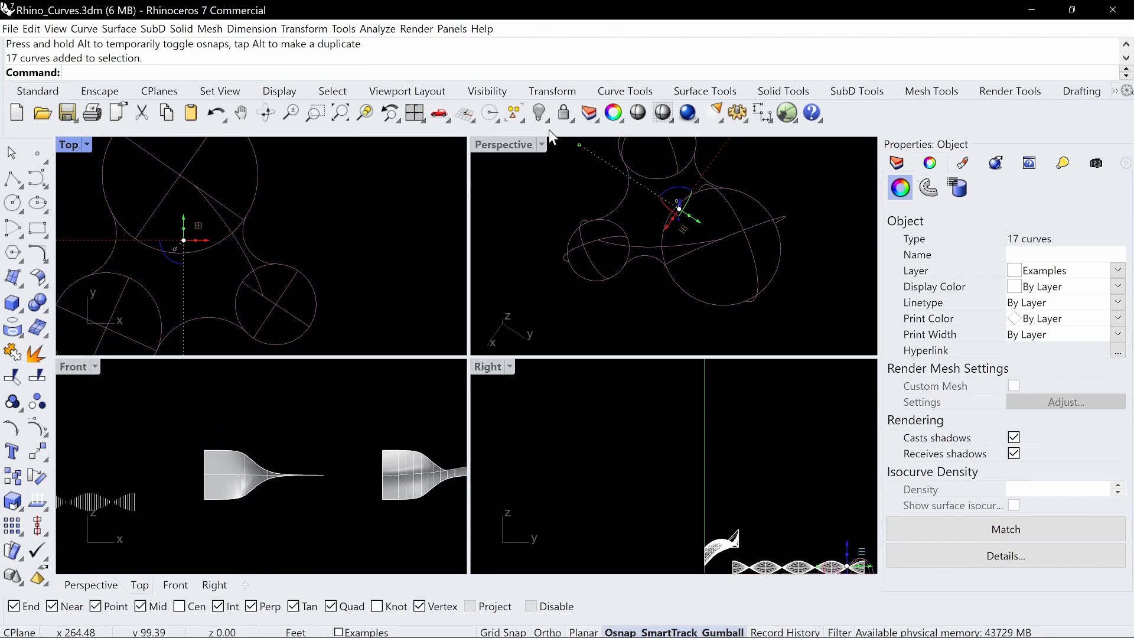
{"action": "double_click", "coordinate": [510, 144]}
{"action": "type", "text": "z"}
{"action": "key", "text": "Return"}
{"action": "type", "text": "s"}
{"action": "key", "text": "Return"}
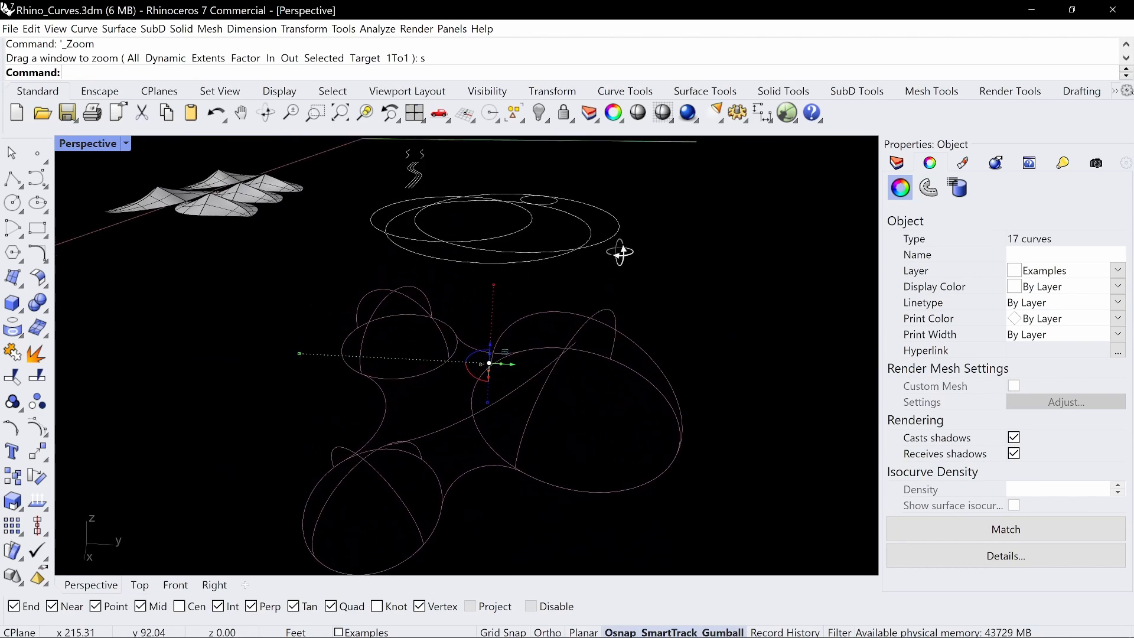
{"action": "left_click", "coordinate": [562, 360]}
{"action": "left_click", "coordinate": [549, 349]}
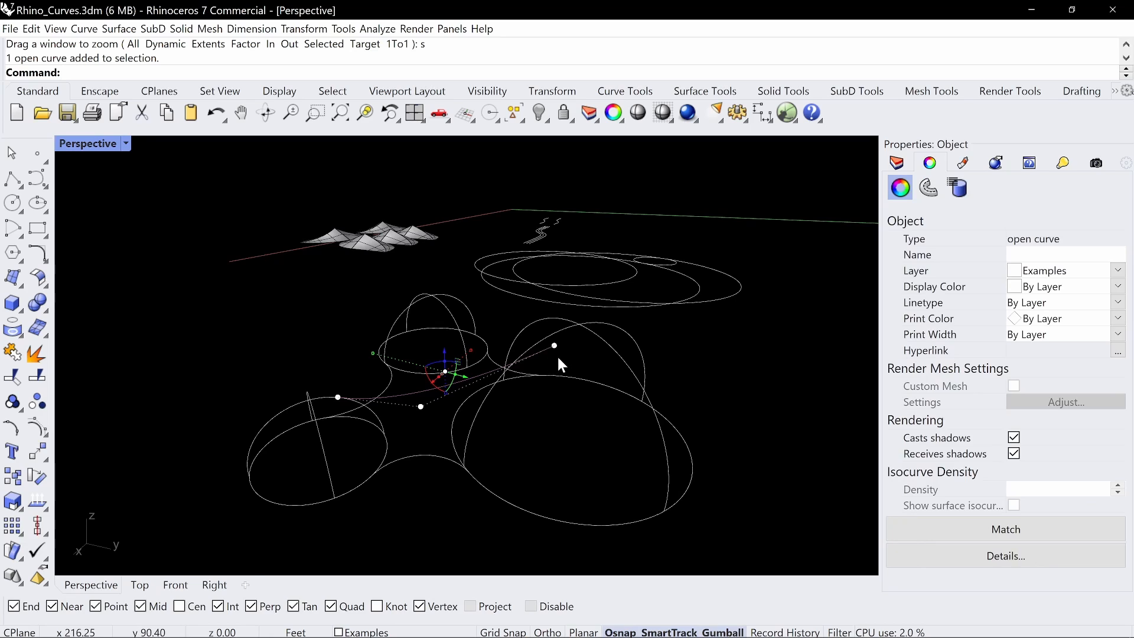
{"action": "scroll", "coordinate": [557, 355], "scroll_direction": "up", "scroll_amount": 5}
{"action": "left_click_drag", "start_coordinate": [504, 355], "coordinate": [586, 296]}
{"action": "right_click_drag", "start_coordinate": [588, 298], "coordinate": [566, 412], "text": "shift"}
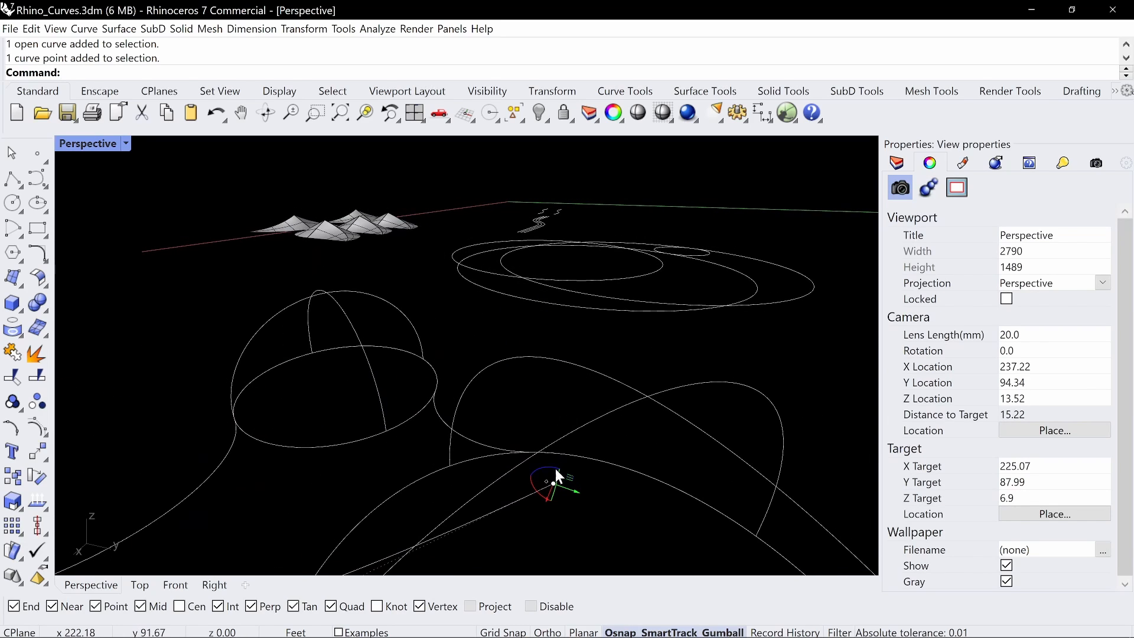
{"action": "left_click_drag", "start_coordinate": [557, 470], "coordinate": [561, 435]}
{"action": "key", "text": "Escape"}
Draw a Tangent arc between the bridging curve and the small dome's arc to smooth their junction
{"action": "scroll", "coordinate": [540, 448], "scroll_direction": "down", "scroll_amount": 10}
{"action": "right_click_drag", "start_coordinate": [561, 447], "coordinate": [605, 349], "text": "shift"}
{"action": "mouse_move", "coordinate": [606, 349]}
{"action": "right_mouse_down"}
{"action": "mouse_move", "coordinate": [622, 340]}
{"action": "mouse_move", "coordinate": [614, 362]}
{"action": "right_mouse_up"}
{"action": "scroll", "coordinate": [465, 379], "scroll_direction": "up", "scroll_amount": 8}
{"action": "right_click_drag", "start_coordinate": [464, 380], "coordinate": [546, 442], "text": "shift"}
{"action": "scroll", "coordinate": [494, 382], "scroll_direction": "up", "scroll_amount": 4}
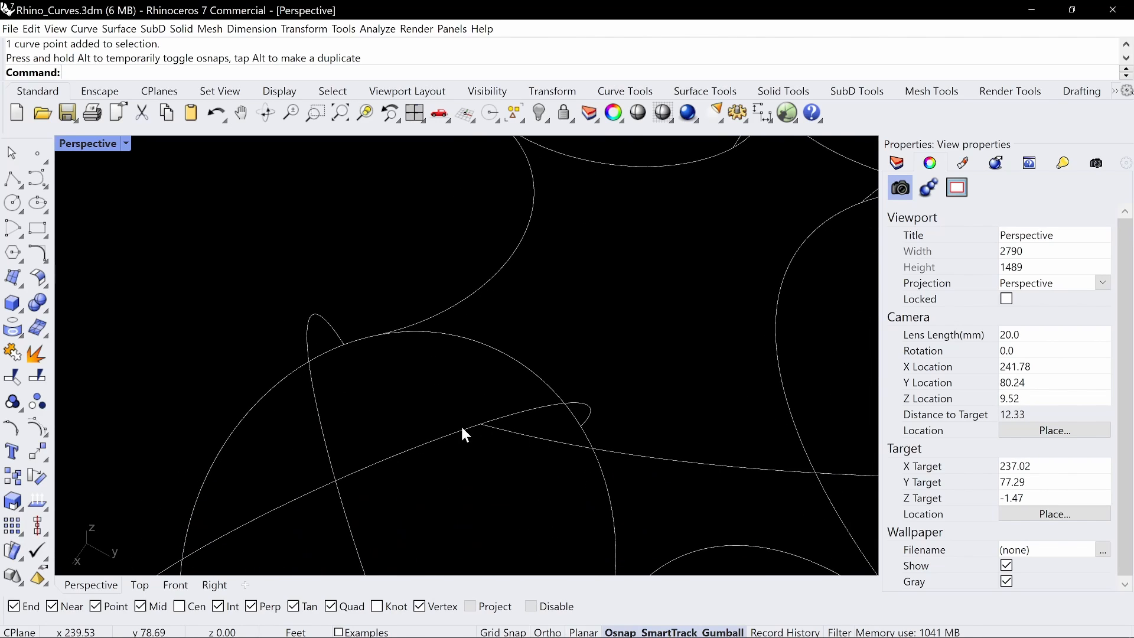
{"action": "key", "text": "Return"}
{"action": "type", "text": "t"}
{"action": "key", "text": "Return"}
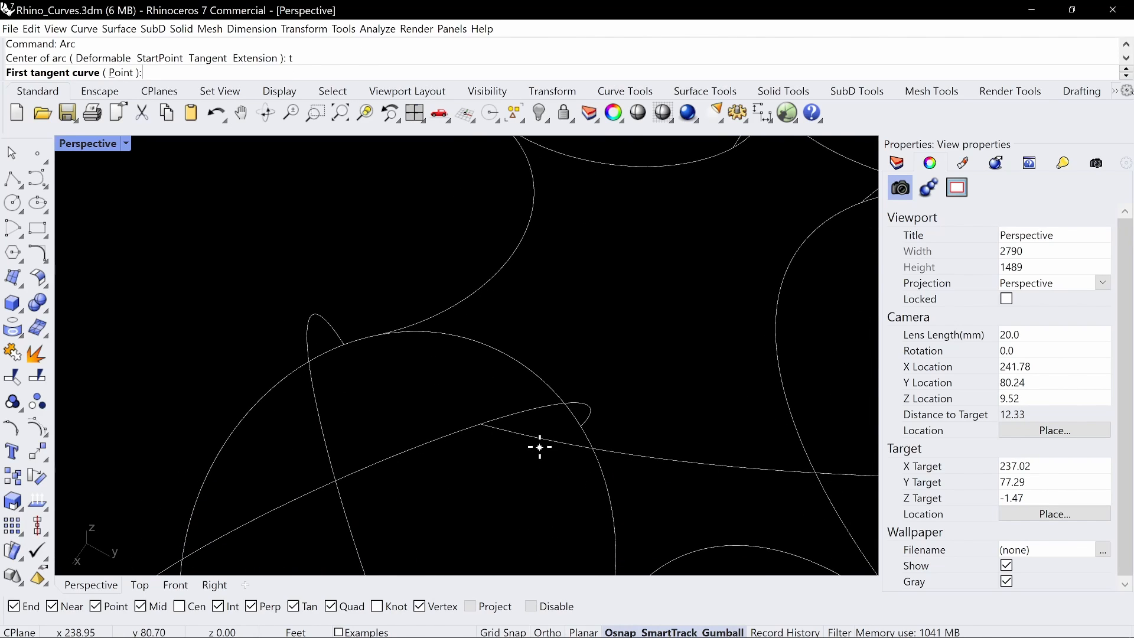
{"action": "left_click", "coordinate": [538, 441]}
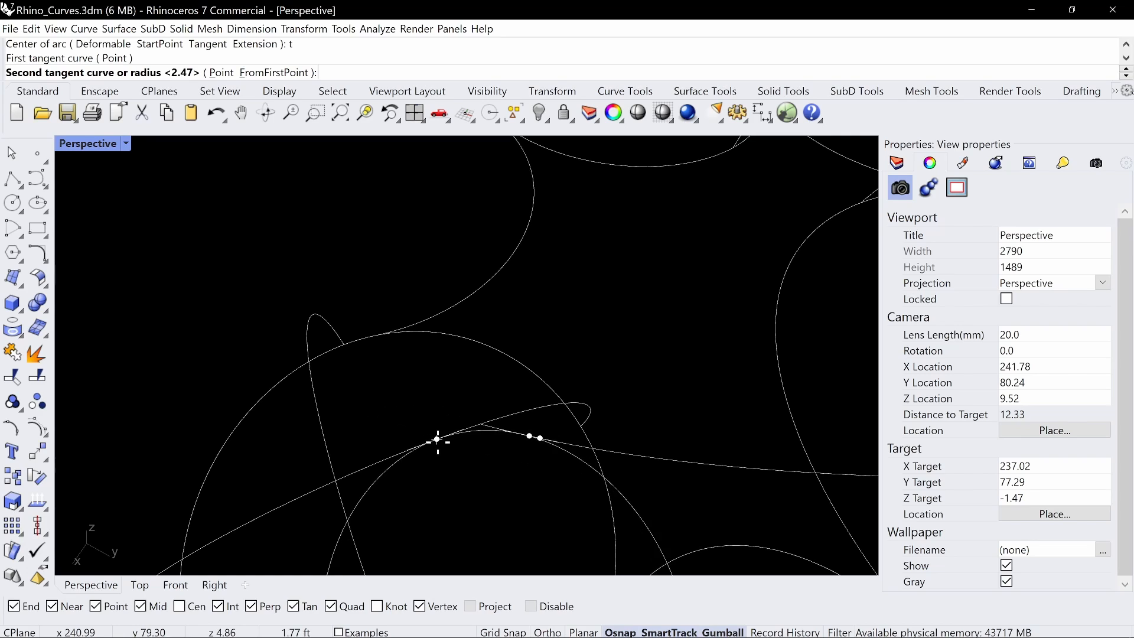
{"action": "left_click", "coordinate": [369, 469]}
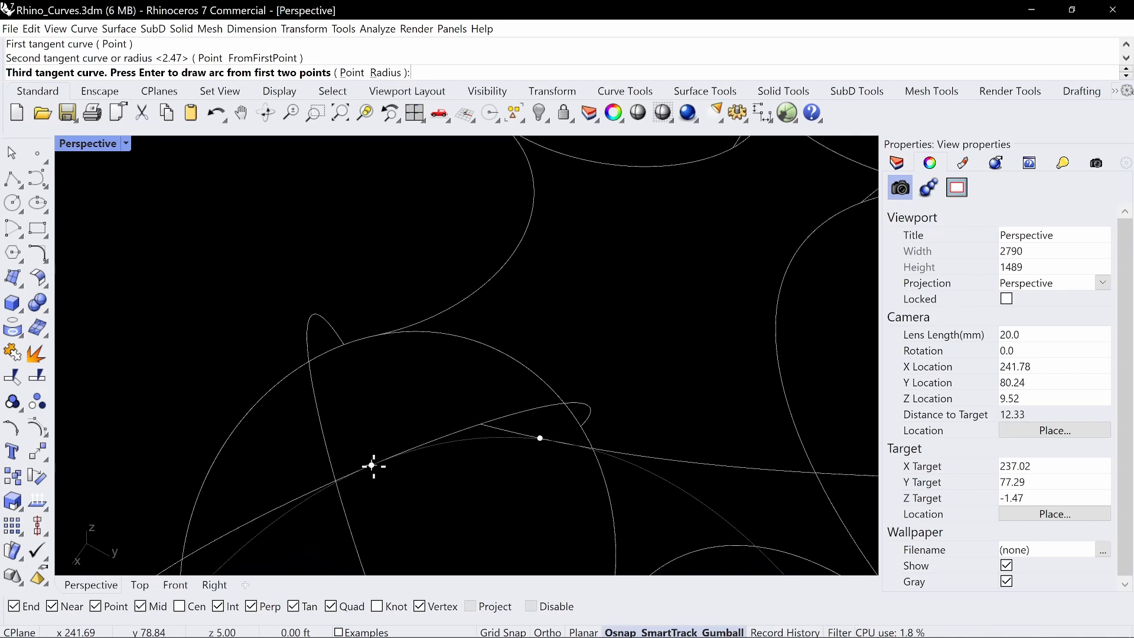
{"action": "key", "text": "Return"}
{"action": "left_click", "coordinate": [431, 471]}
{"action": "scroll", "coordinate": [437, 467], "scroll_direction": "down", "scroll_amount": 6}
{"action": "right_click_drag", "start_coordinate": [526, 396], "coordinate": [576, 327], "text": "shift"}
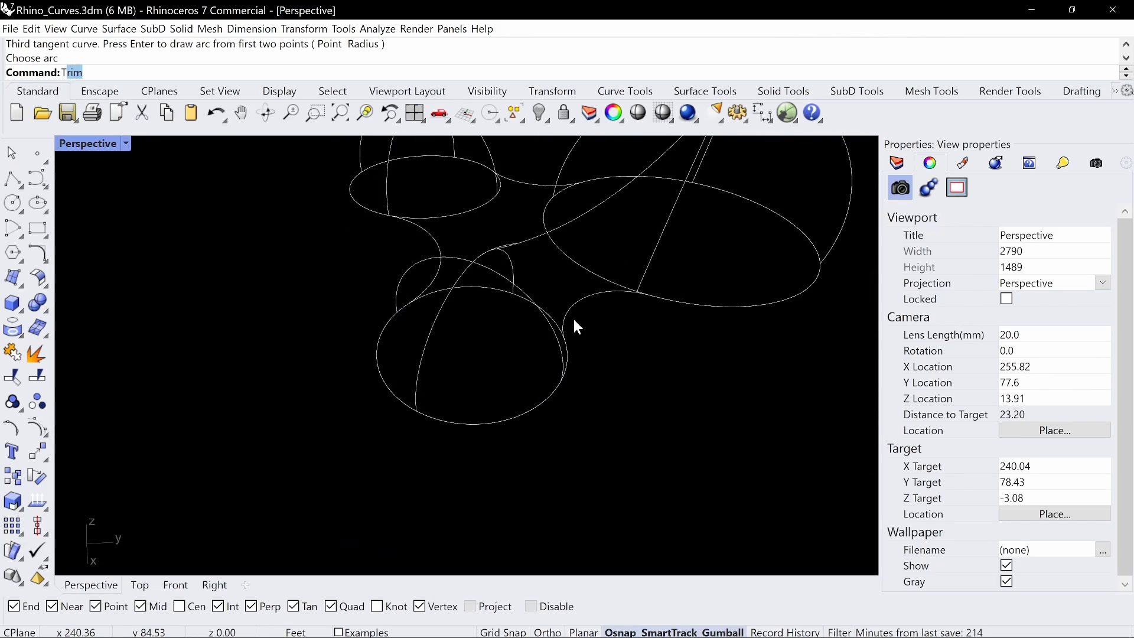
{"action": "key", "text": "Return"}
{"action": "key", "text": "Escape"}
Duplicate all curves of the three-lobed dome wireframe into the empty area beside the original
{"action": "scroll", "coordinate": [614, 284], "scroll_direction": "down", "scroll_amount": 12}
{"action": "right_click_drag", "start_coordinate": [614, 284], "coordinate": [497, 385], "text": "shift"}
{"action": "right_click_drag", "start_coordinate": [734, 398], "coordinate": [643, 404]}
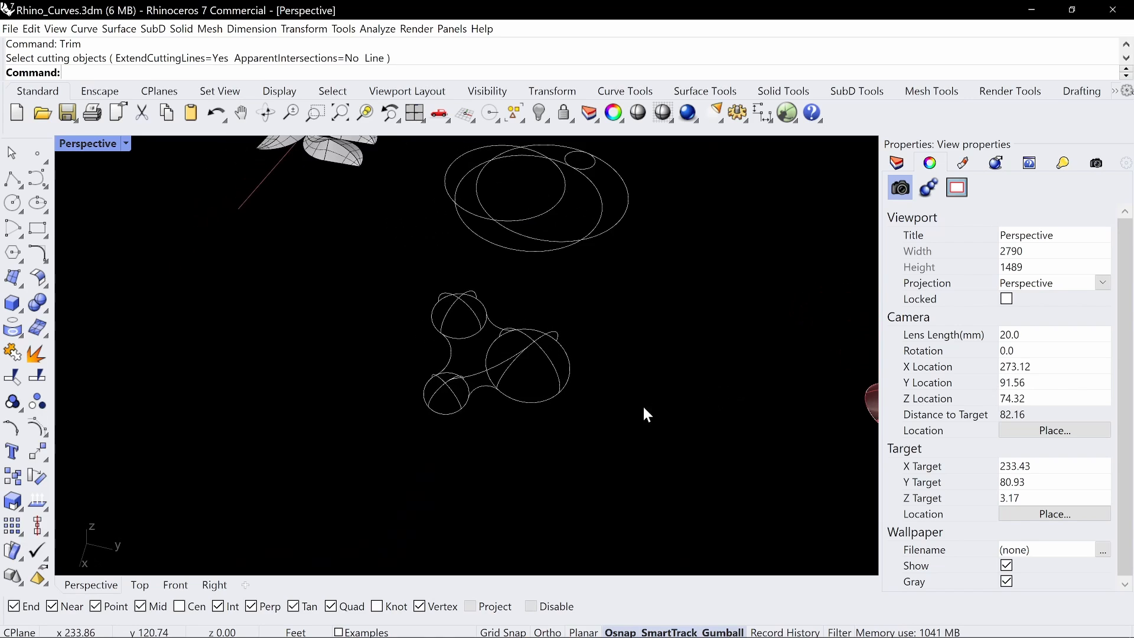
{"action": "left_click_drag", "start_coordinate": [658, 461], "coordinate": [383, 273]}
{"action": "right_click_drag", "start_coordinate": [443, 293], "coordinate": [479, 335]}
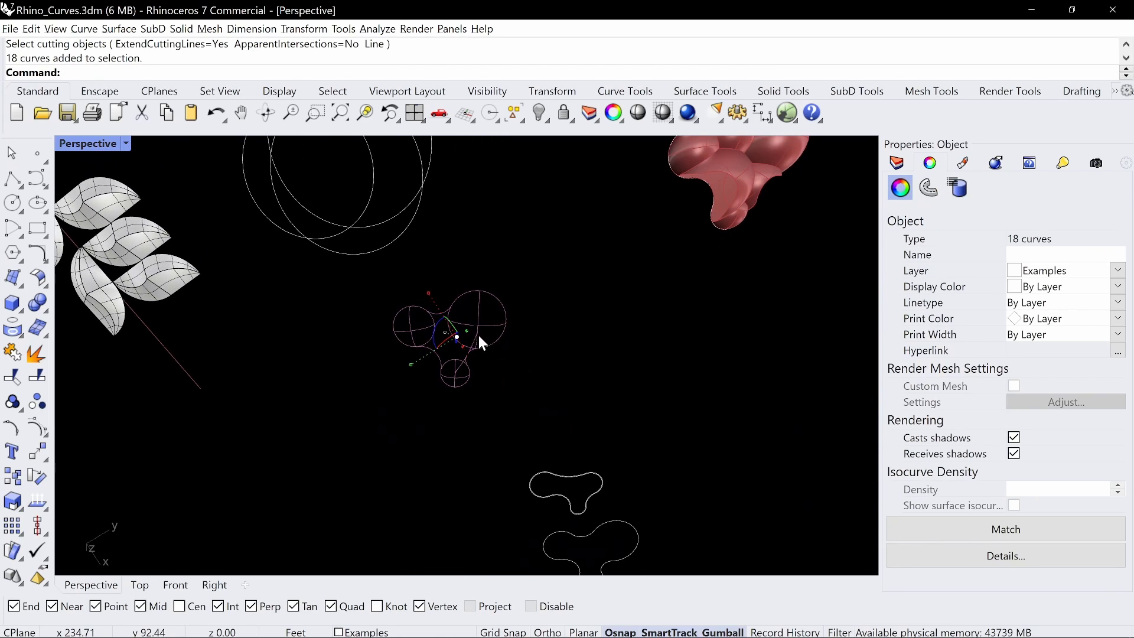
{"action": "left_click_drag", "start_coordinate": [469, 351], "coordinate": [659, 349], "text": "alt"}
{"action": "left_click", "coordinate": [582, 355]}
{"action": "scroll", "coordinate": [576, 354], "scroll_direction": "up", "scroll_amount": 4}
{"action": "right_click_drag", "start_coordinate": [567, 354], "coordinate": [473, 330]}
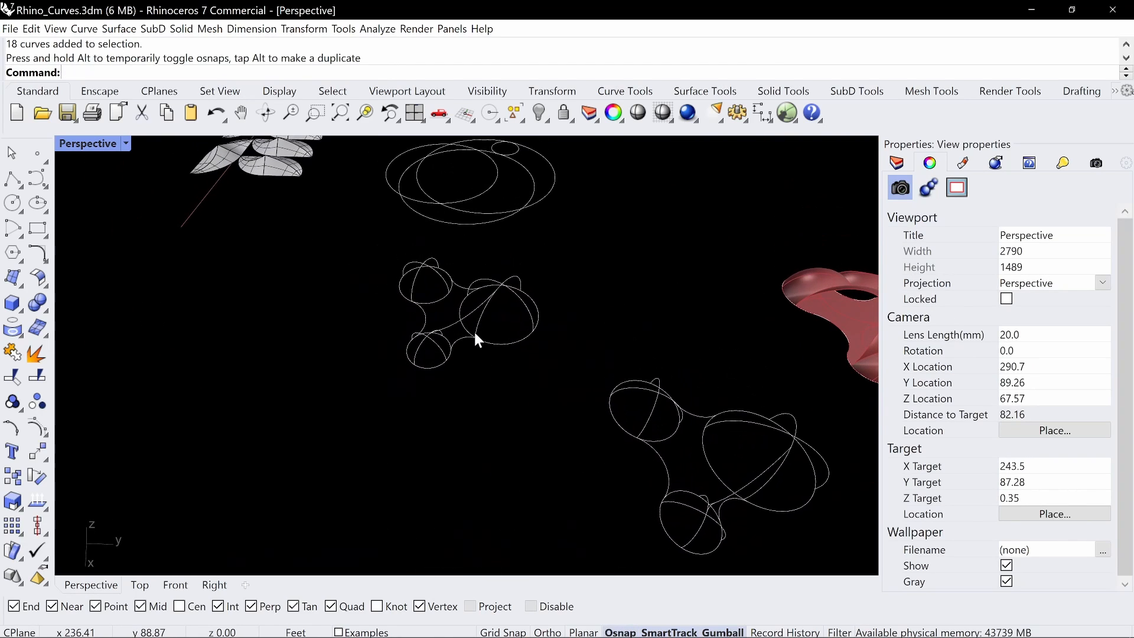
Trace the wireframe's surface patch boundaries in red over the original, and clear the annotation
{"action": "key", "text": "ctrl+alt+g"}
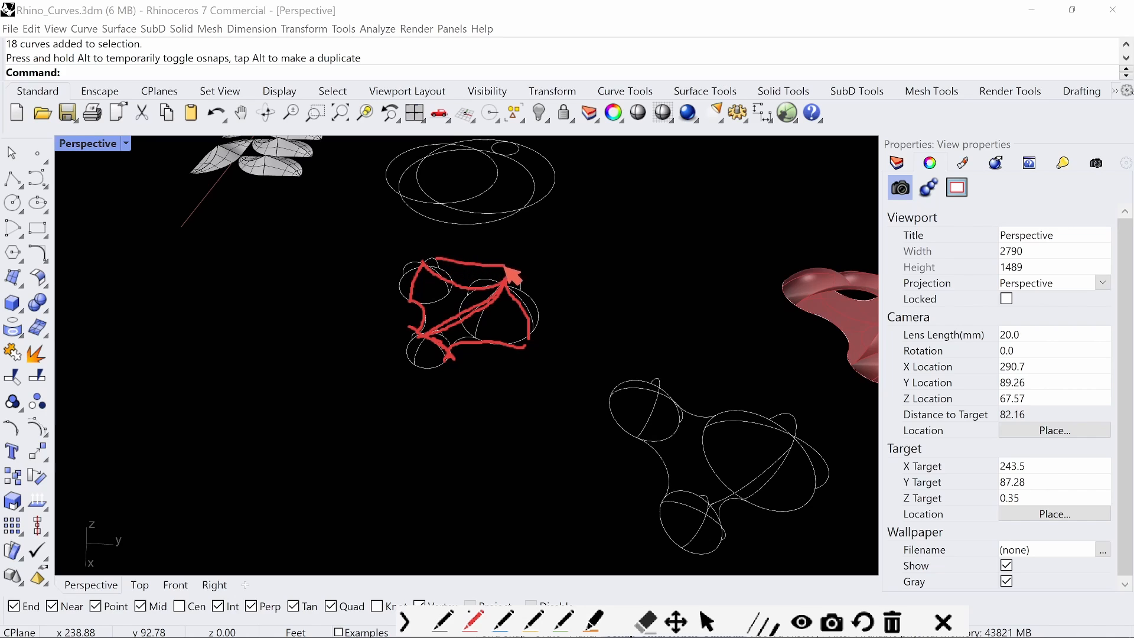
{"action": "key", "text": "Escape"}
{"action": "right_click_drag", "start_coordinate": [561, 300], "coordinate": [478, 261], "text": "shift"}
{"action": "right_click_drag", "start_coordinate": [636, 399], "coordinate": [561, 372]}
{"action": "right_click_drag", "start_coordinate": [622, 431], "coordinate": [490, 349], "text": "shift"}
Trim the duplicate using all its curves as cutting objects, removing the unbridged small dome, its connecting arcs and the adjoining outer dome pieces
{"action": "scroll", "coordinate": [644, 402], "scroll_direction": "up", "scroll_amount": 4}
{"action": "type", "text": "trim"}
{"action": "key", "text": "Return"}
{"action": "scroll", "coordinate": [410, 347], "scroll_direction": "down", "scroll_amount": 5}
{"action": "left_click_drag", "start_coordinate": [522, 444], "coordinate": [288, 213]}
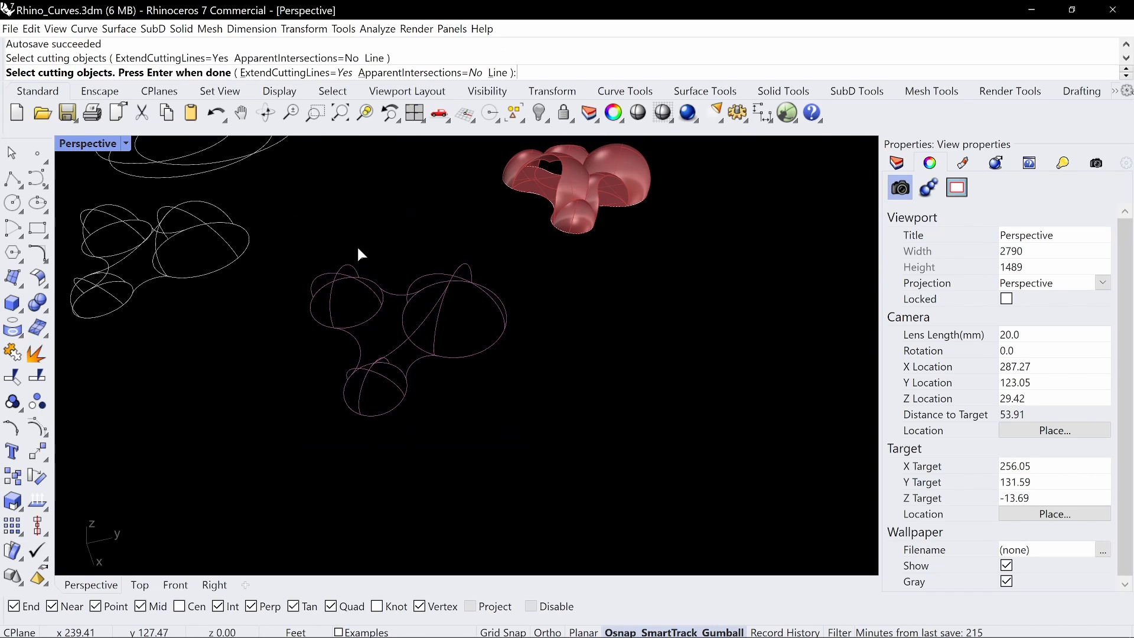
{"action": "key", "text": "Return"}
{"action": "right_click_drag", "start_coordinate": [368, 295], "coordinate": [418, 358]}
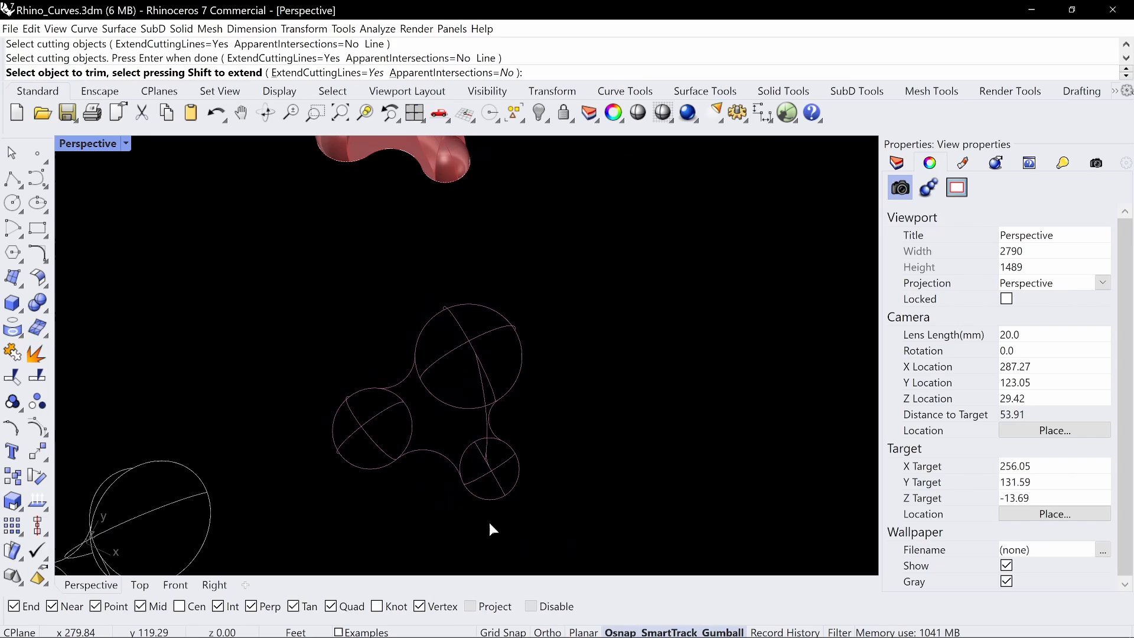
{"action": "left_click", "coordinate": [470, 484]}
{"action": "left_click", "coordinate": [456, 460]}
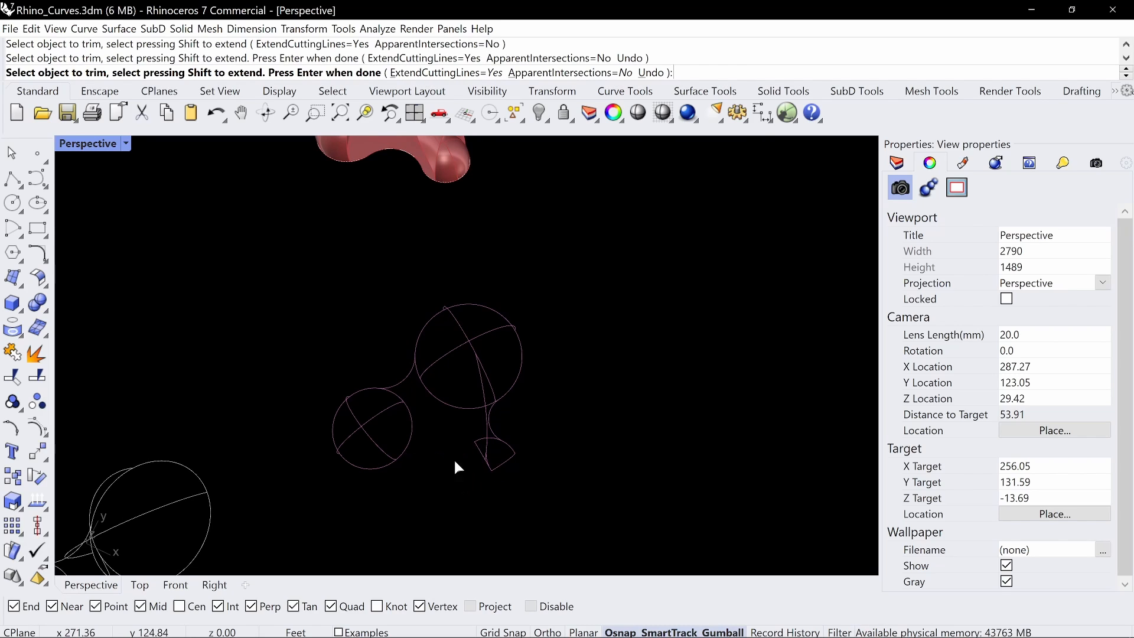
{"action": "left_click_drag", "start_coordinate": [391, 357], "coordinate": [401, 361]}
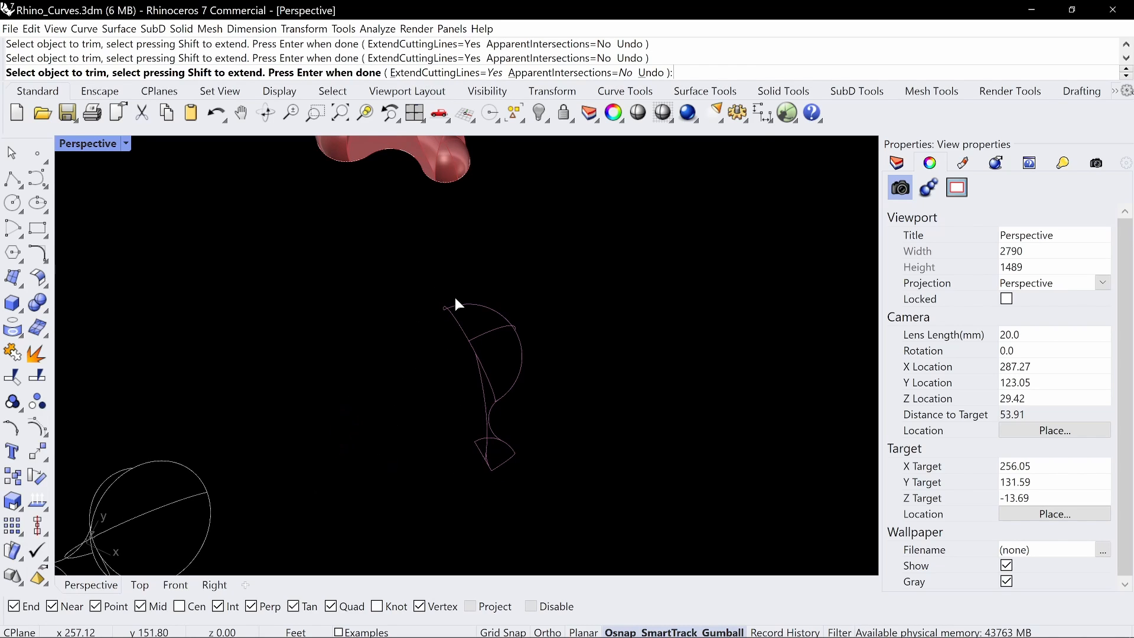
Trim the remaining excess pieces to leave one four-sided patch outline between the large and small domes, and finish trimming
{"action": "right_click_drag", "start_coordinate": [428, 326], "coordinate": [376, 321]}
{"action": "right_click_drag", "start_coordinate": [304, 320], "coordinate": [327, 313]}
{"action": "left_click", "coordinate": [321, 308]}
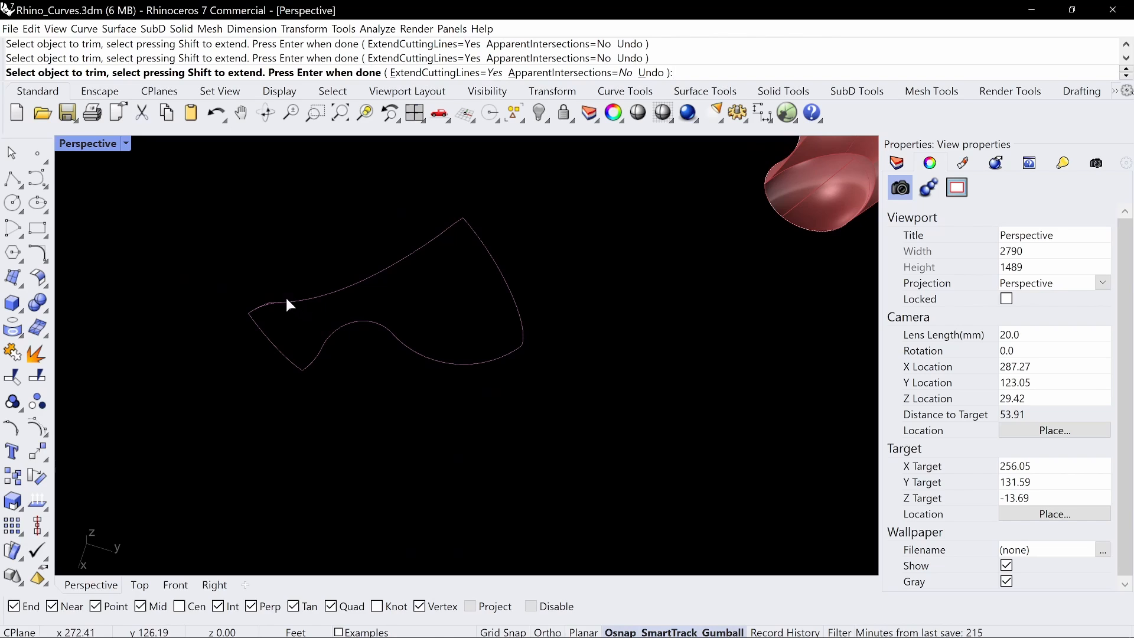
{"action": "scroll", "coordinate": [286, 297], "scroll_direction": "up", "scroll_amount": 10}
{"action": "left_click_drag", "start_coordinate": [218, 389], "coordinate": [217, 389]}
{"action": "scroll", "coordinate": [219, 379], "scroll_direction": "down", "scroll_amount": 10}
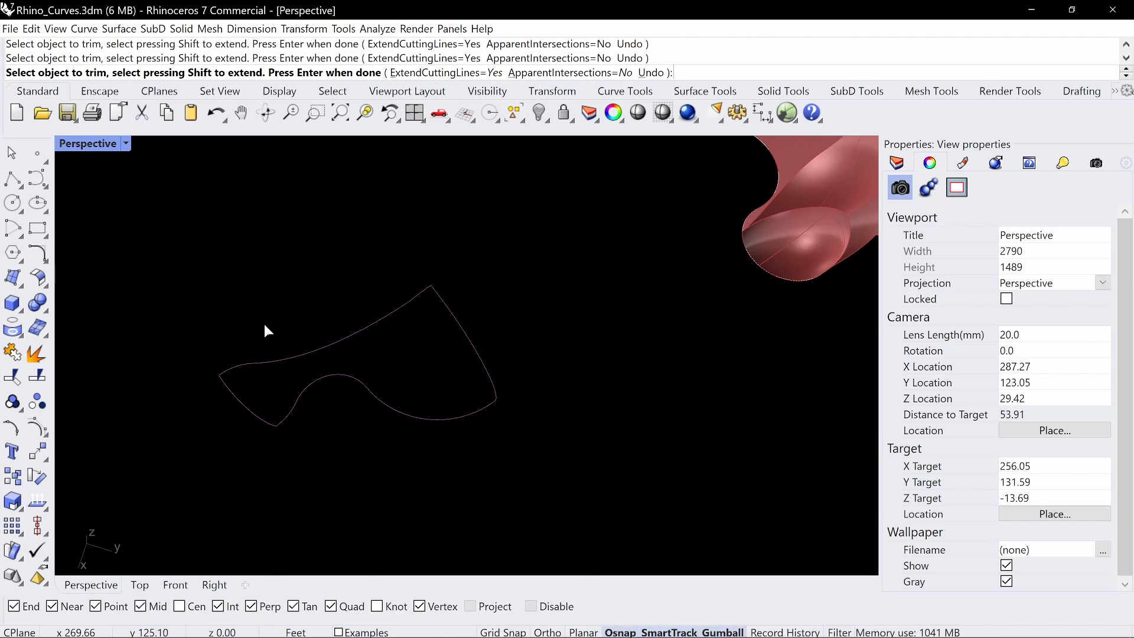
{"action": "right_click_drag", "start_coordinate": [267, 326], "coordinate": [494, 338]}
{"action": "key", "text": "Return"}
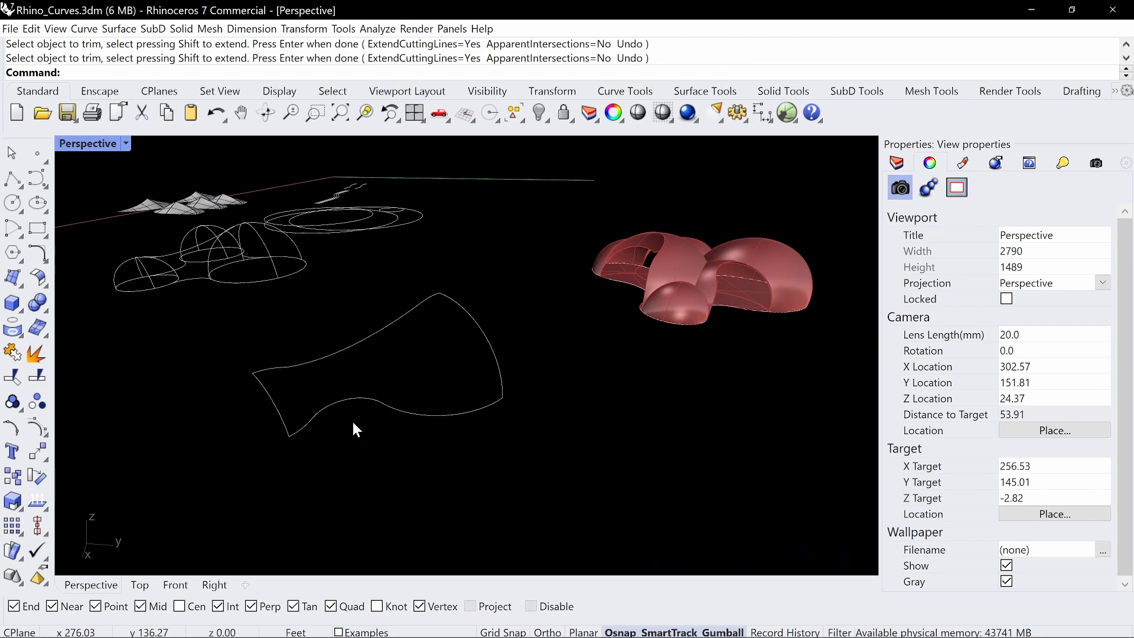
Examine the junction near the peak of the patch outline's upper edge for a smooth transition between curve pieces
{"action": "scroll", "coordinate": [445, 320], "scroll_direction": "up", "scroll_amount": 8}
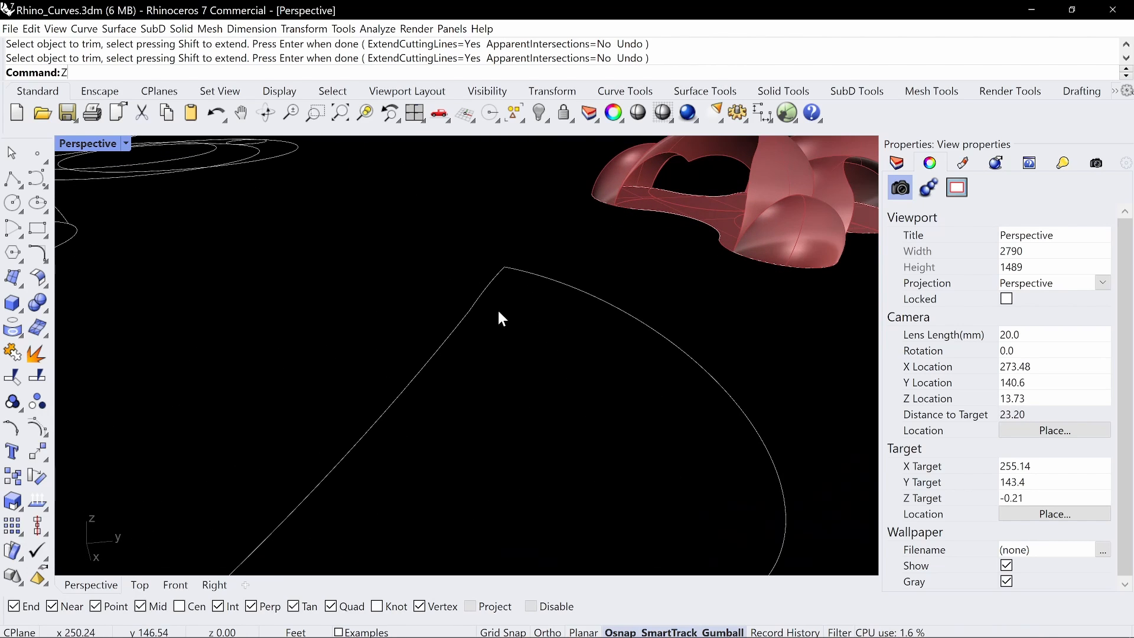
{"action": "type", "text": "Z"}
{"action": "key", "text": "Return"}
{"action": "left_click_drag", "start_coordinate": [531, 248], "coordinate": [456, 317]}
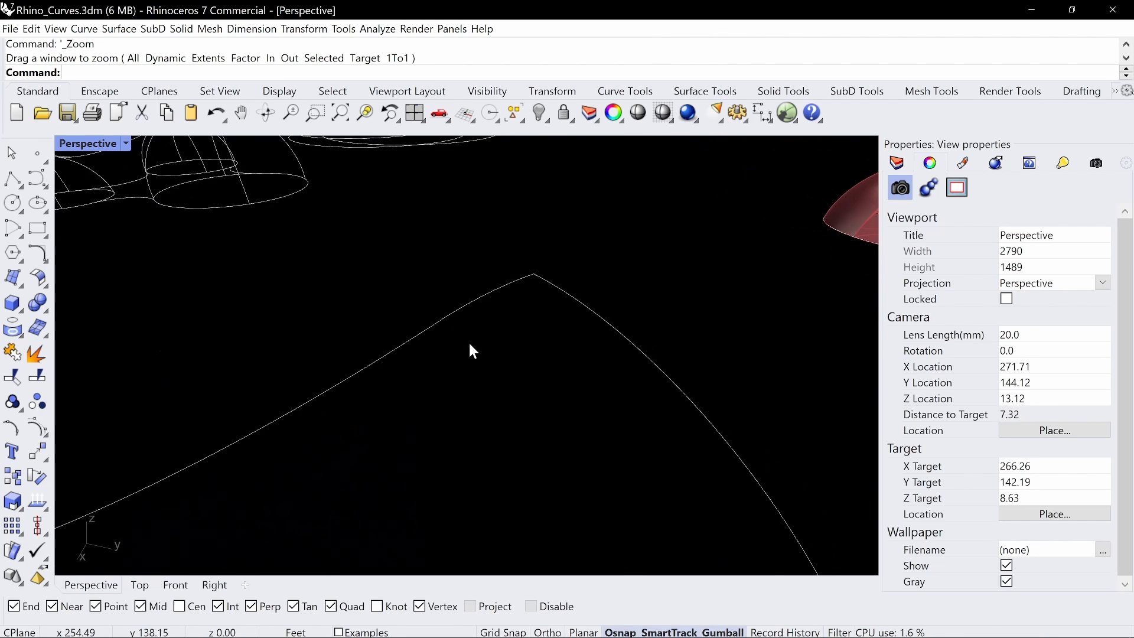
{"action": "scroll", "coordinate": [471, 343], "scroll_direction": "down", "scroll_amount": 6}
{"action": "right_click_drag", "start_coordinate": [499, 342], "coordinate": [464, 340]}
{"action": "left_click", "coordinate": [499, 316]}
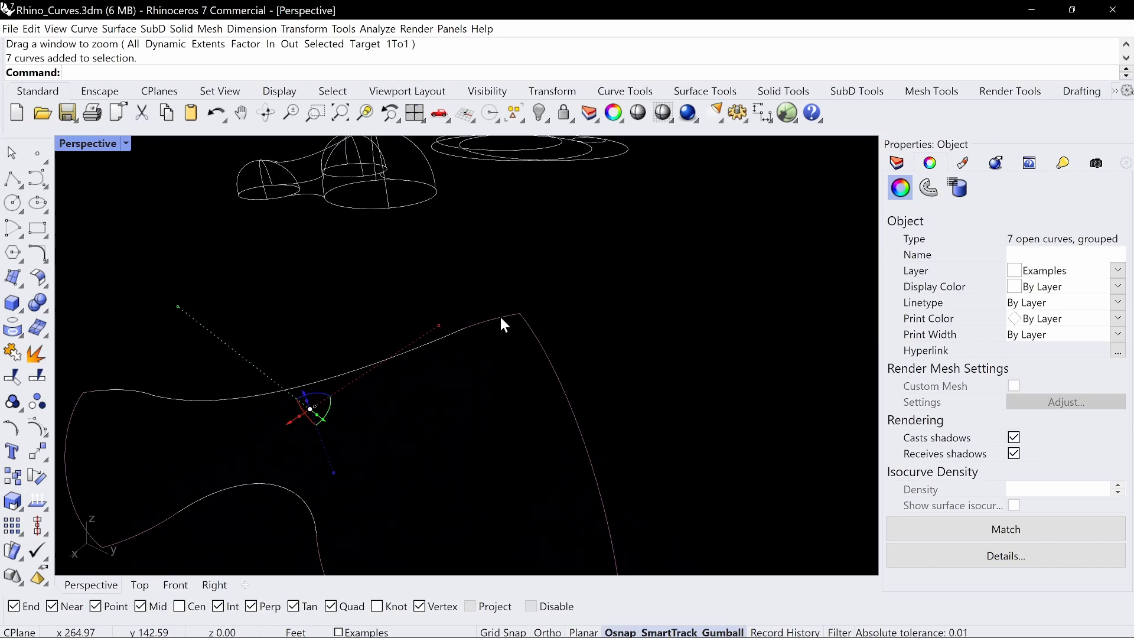
{"action": "key", "text": "Escape"}
{"action": "left_click", "coordinate": [455, 332], "text": "ctrl+shift"}
{"action": "key", "text": "Escape"}
{"action": "scroll", "coordinate": [463, 332], "scroll_direction": "up", "scroll_amount": 2}
{"action": "type", "text": "Z"}
{"action": "key", "text": "Return"}
{"action": "left_click_drag", "start_coordinate": [505, 292], "coordinate": [449, 387]}
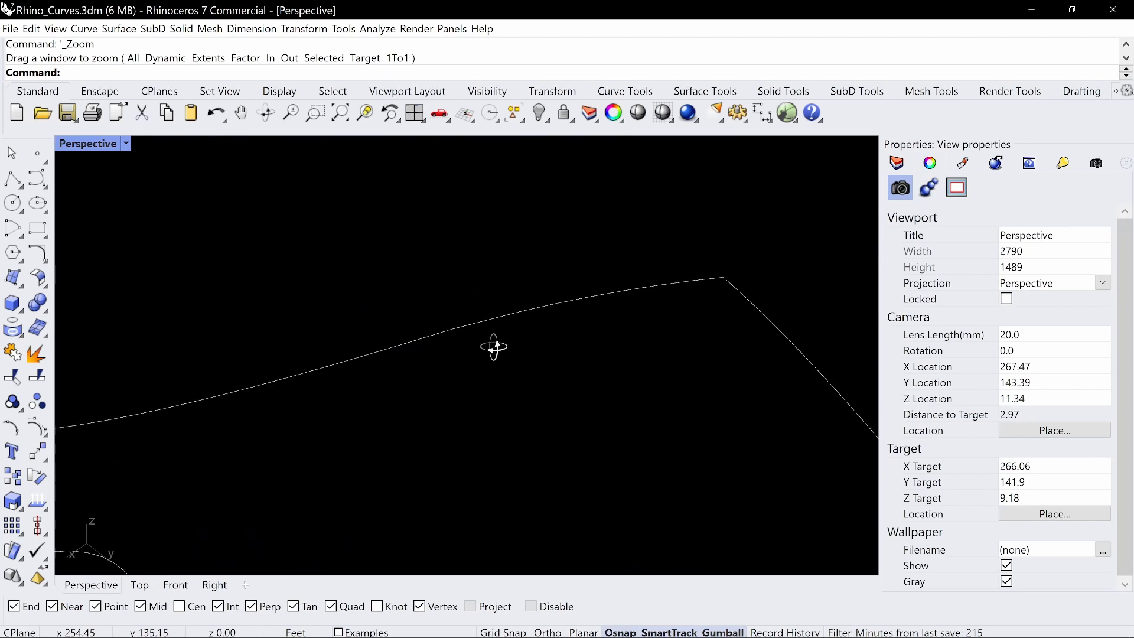
Try to bridge the upper-edge junction with an arc tangent to both adjoining curves, and undo it
{"action": "type", "text": "Ar"}
{"action": "key", "text": "Return"}
{"action": "type", "text": "t"}
{"action": "key", "text": "Return"}
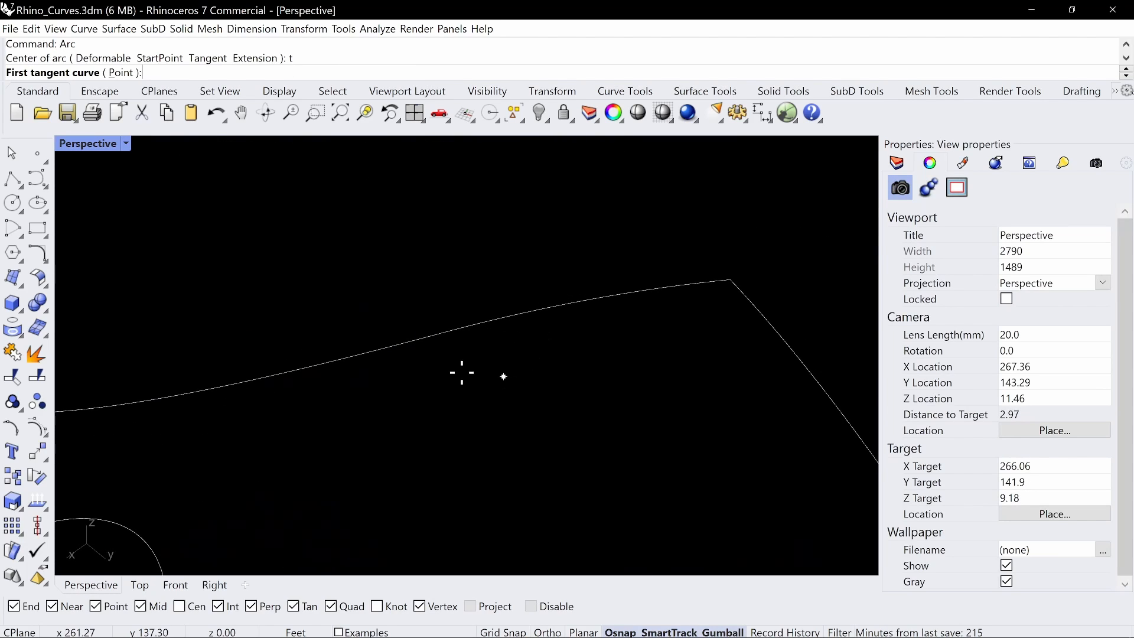
{"action": "left_click", "coordinate": [399, 343]}
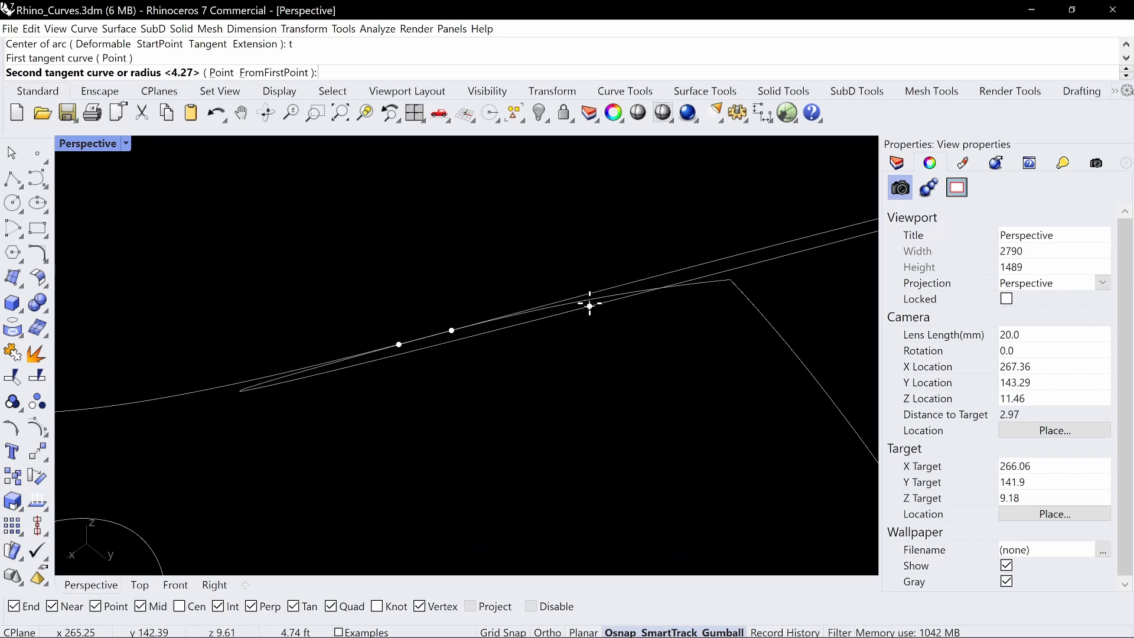
{"action": "scroll", "coordinate": [597, 302], "scroll_direction": "down", "scroll_amount": 3}
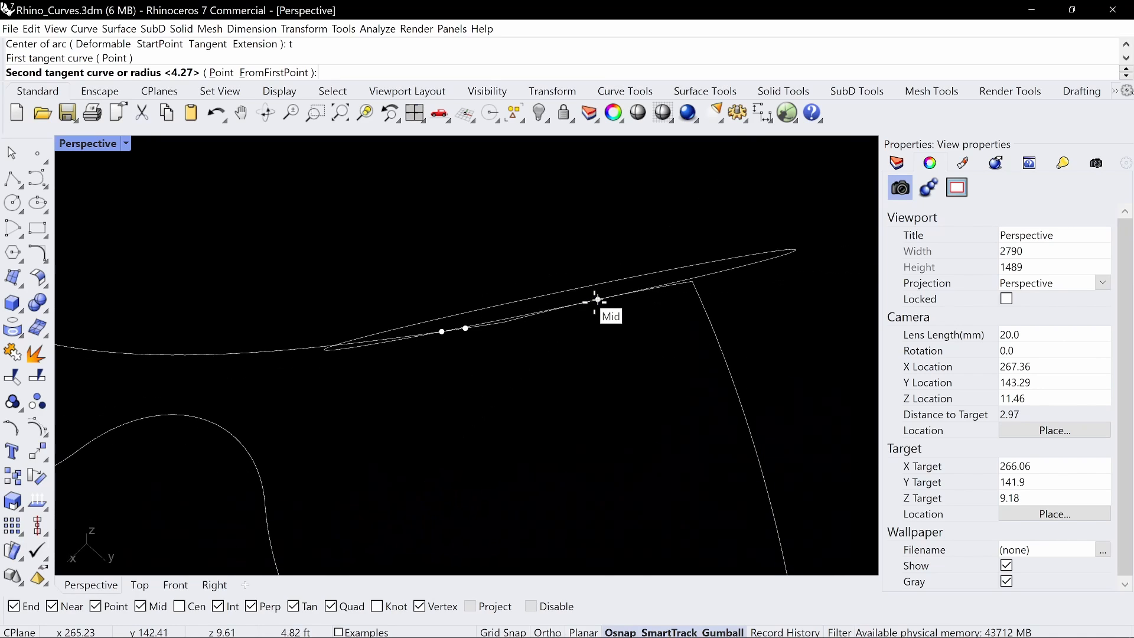
{"action": "left_click", "coordinate": [595, 301]}
{"action": "key", "text": "Return"}
{"action": "left_click", "coordinate": [583, 283]}
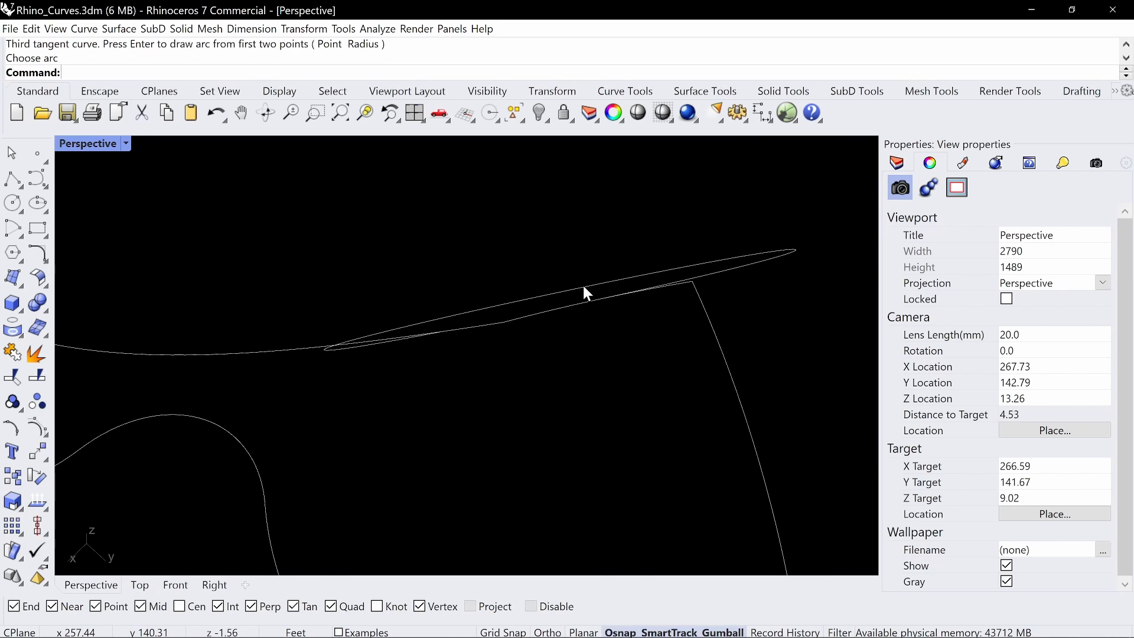
{"action": "key", "text": "ctrl+z"}
Draw a tangent arc bridging the two curves that meet near the peak of the outline's upper edge
{"action": "scroll", "coordinate": [579, 304], "scroll_direction": "down", "scroll_amount": 2}
{"action": "right_click_drag", "start_coordinate": [573, 299], "coordinate": [534, 316]}
{"action": "scroll", "coordinate": [538, 328], "scroll_direction": "up", "scroll_amount": 2}
{"action": "type", "text": "Arc"}
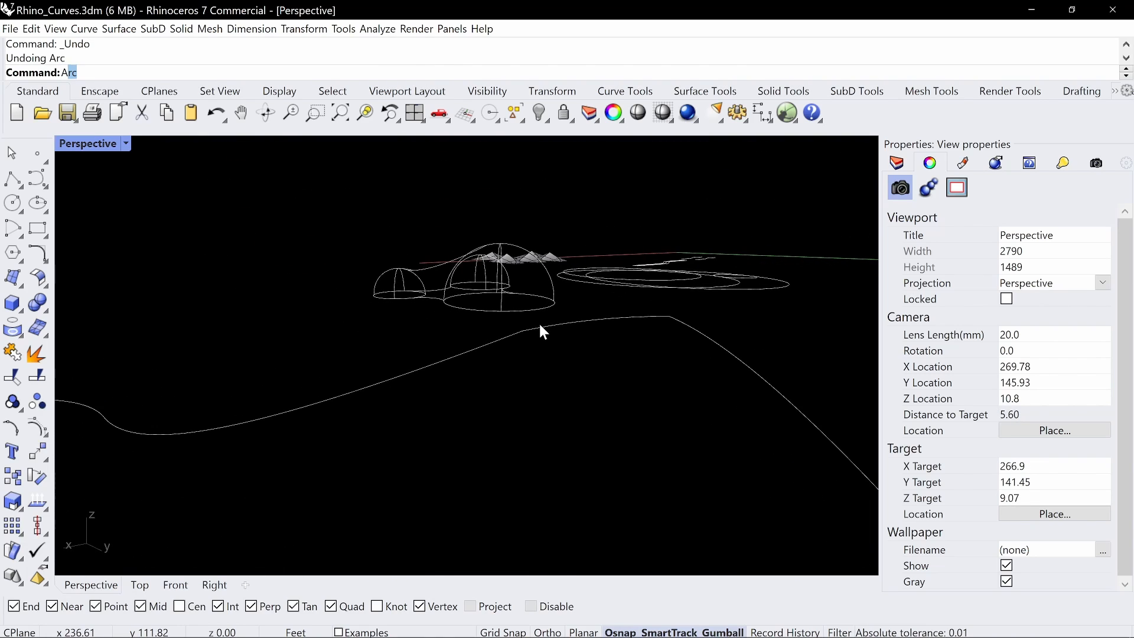
{"action": "key", "text": "Return"}
{"action": "type", "text": "t"}
{"action": "key", "text": "Return"}
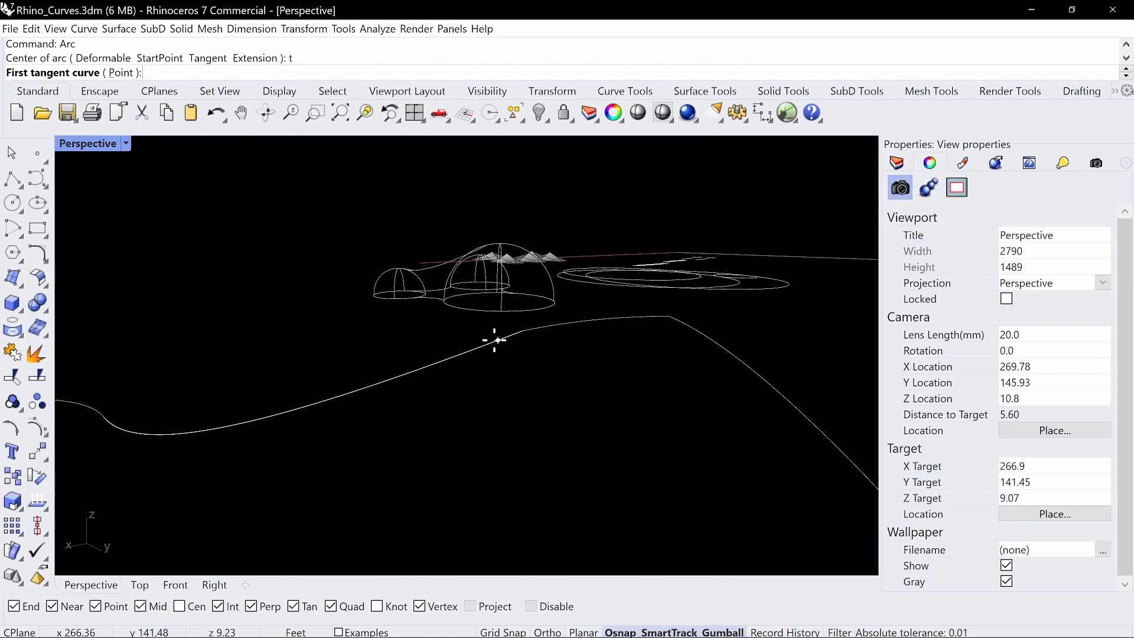
{"action": "left_click", "coordinate": [458, 354]}
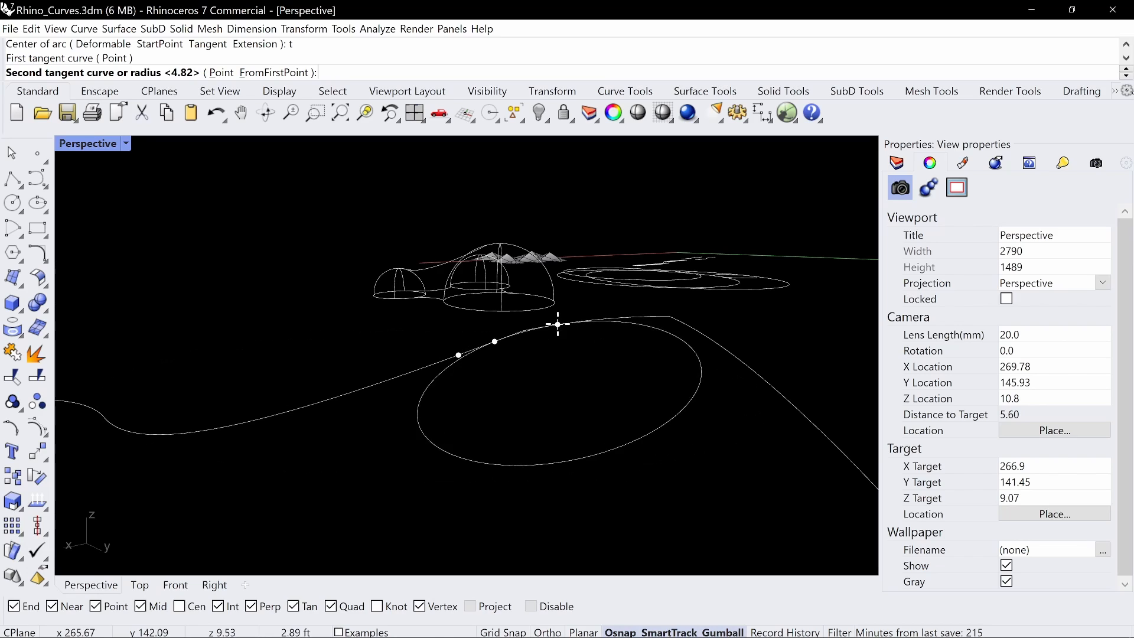
{"action": "left_click", "coordinate": [556, 324]}
{"action": "key", "text": "Return"}
{"action": "left_click", "coordinate": [571, 349]}
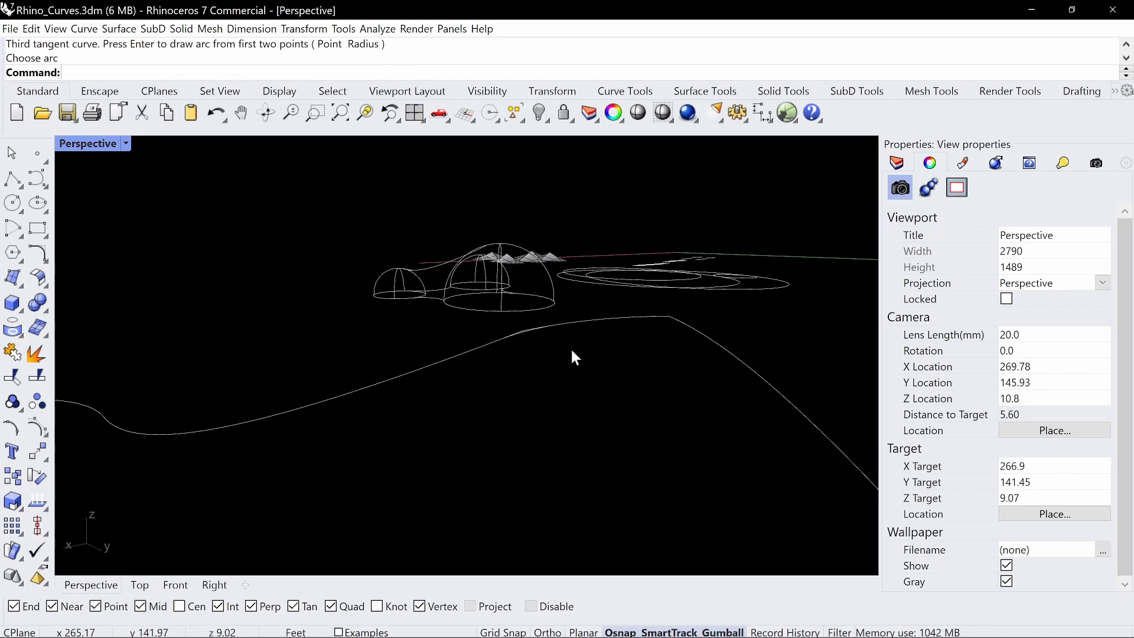
Trim both curve ends that overshoot the new tangent arc, using the arc and adjoining curves as cutting objects
{"action": "type", "text": "Trim"}
{"action": "key", "text": "Return"}
{"action": "left_click_drag", "start_coordinate": [631, 373], "coordinate": [460, 314]}
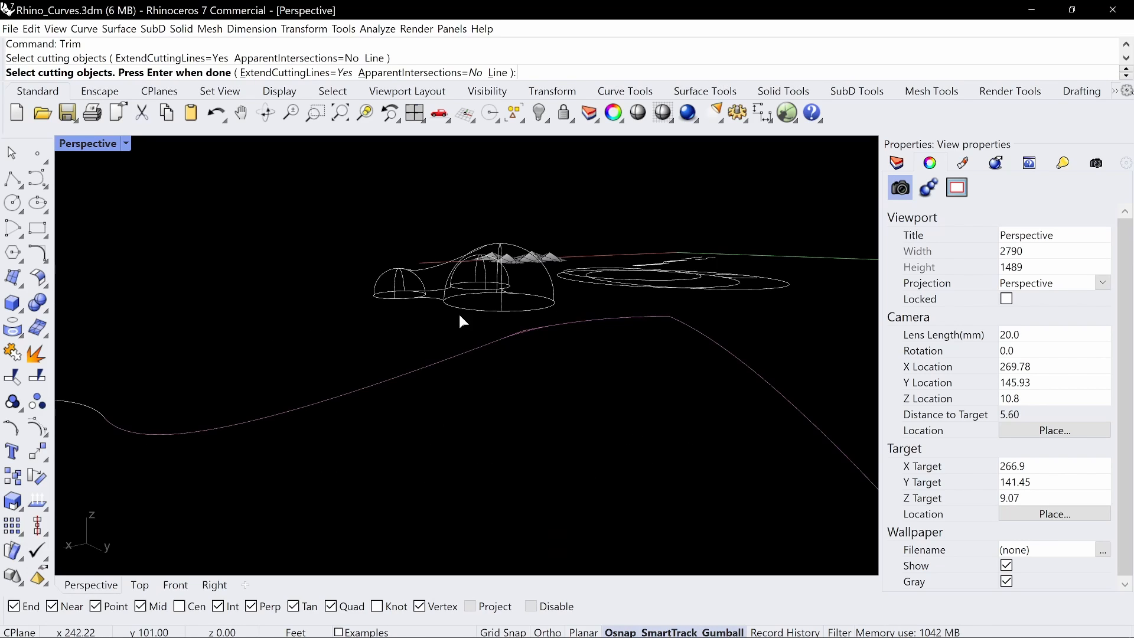
{"action": "scroll", "coordinate": [524, 336], "scroll_direction": "up", "scroll_amount": 2}
{"action": "scroll", "coordinate": [523, 330], "scroll_direction": "up", "scroll_amount": 1}
{"action": "key", "text": "Return"}
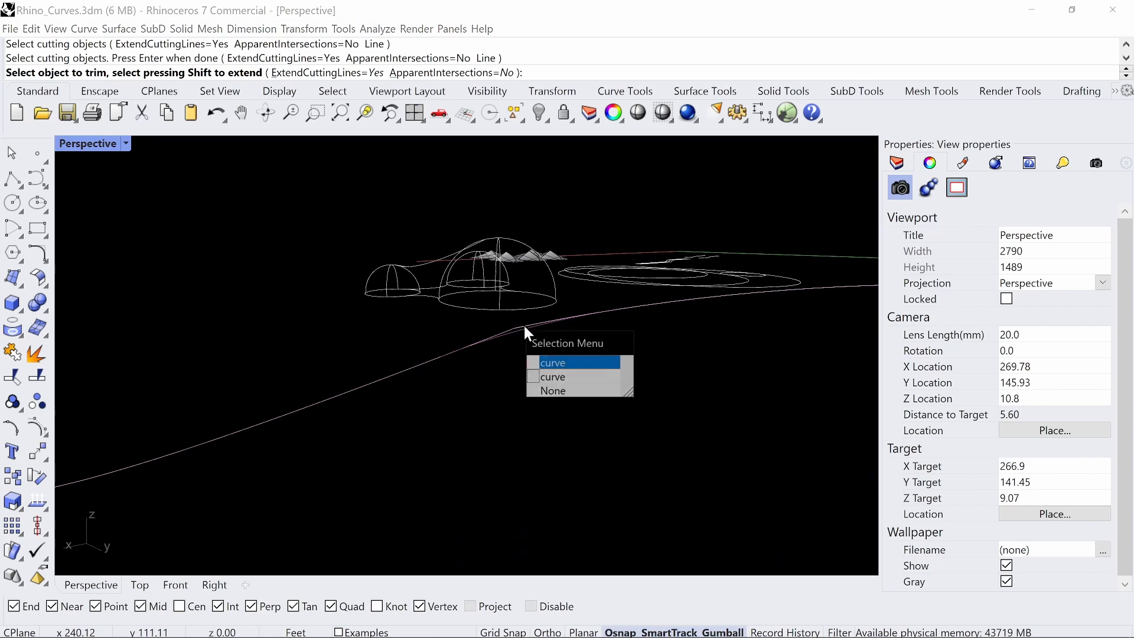
{"action": "left_click", "coordinate": [523, 324]}
{"action": "left_click", "coordinate": [523, 326]}
{"action": "scroll", "coordinate": [517, 326], "scroll_direction": "up", "scroll_amount": 1}
{"action": "left_click", "coordinate": [520, 324]}
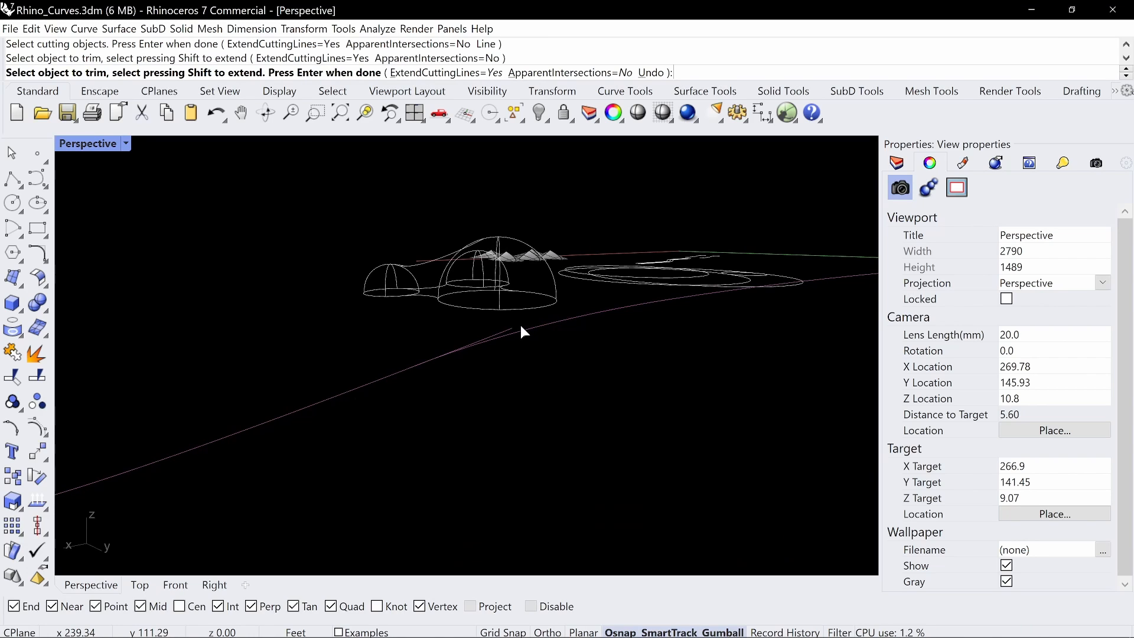
{"action": "key", "text": "Return"}
Ungroup all curves of the four-sided patch outline and explode them into single segments
{"action": "scroll", "coordinate": [650, 310], "scroll_direction": "down", "scroll_amount": 6}
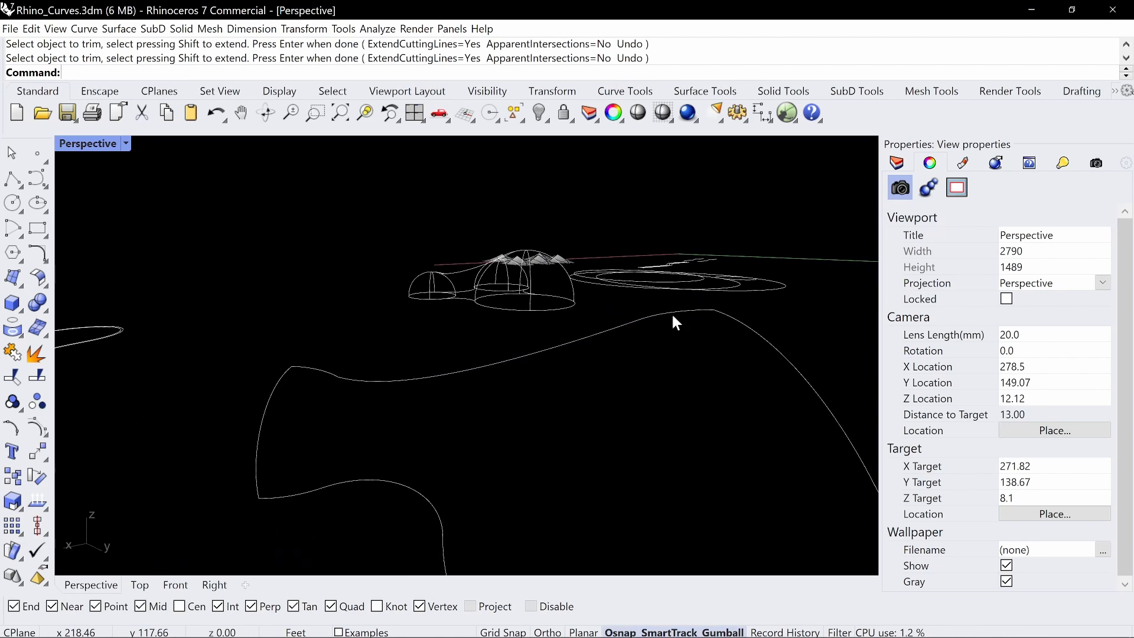
{"action": "scroll", "coordinate": [606, 361], "scroll_direction": "down", "scroll_amount": 10}
{"action": "right_click_drag", "start_coordinate": [651, 360], "coordinate": [671, 385]}
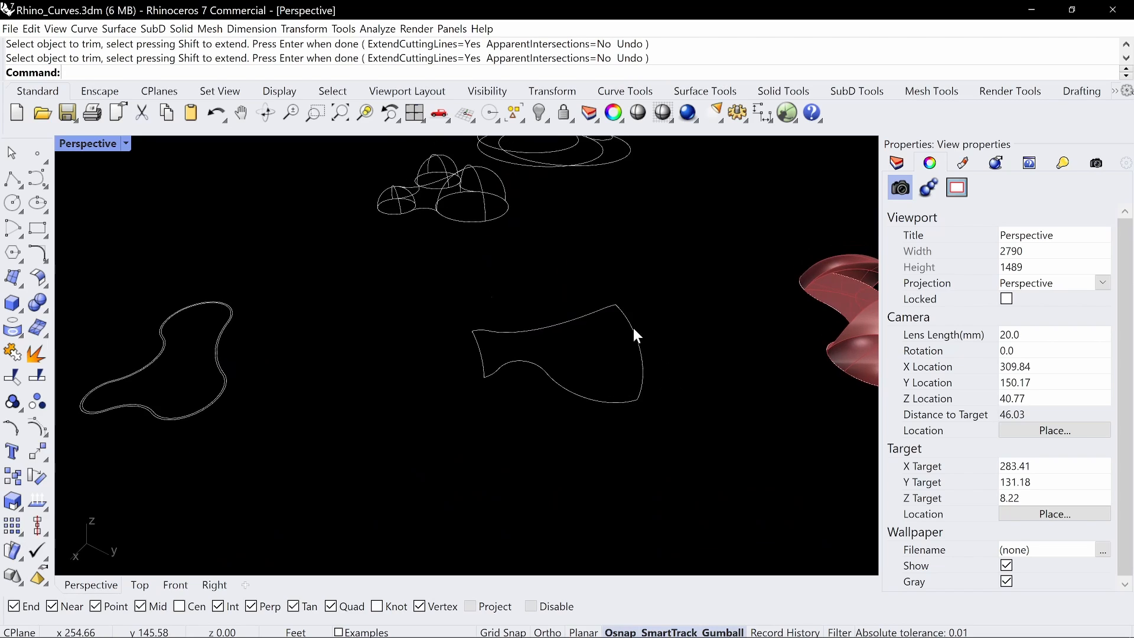
{"action": "scroll", "coordinate": [633, 327], "scroll_direction": "up", "scroll_amount": 4}
{"action": "right_click_drag", "start_coordinate": [633, 327], "coordinate": [680, 347], "text": "shift"}
{"action": "right_click_drag", "start_coordinate": [629, 317], "coordinate": [678, 344]}
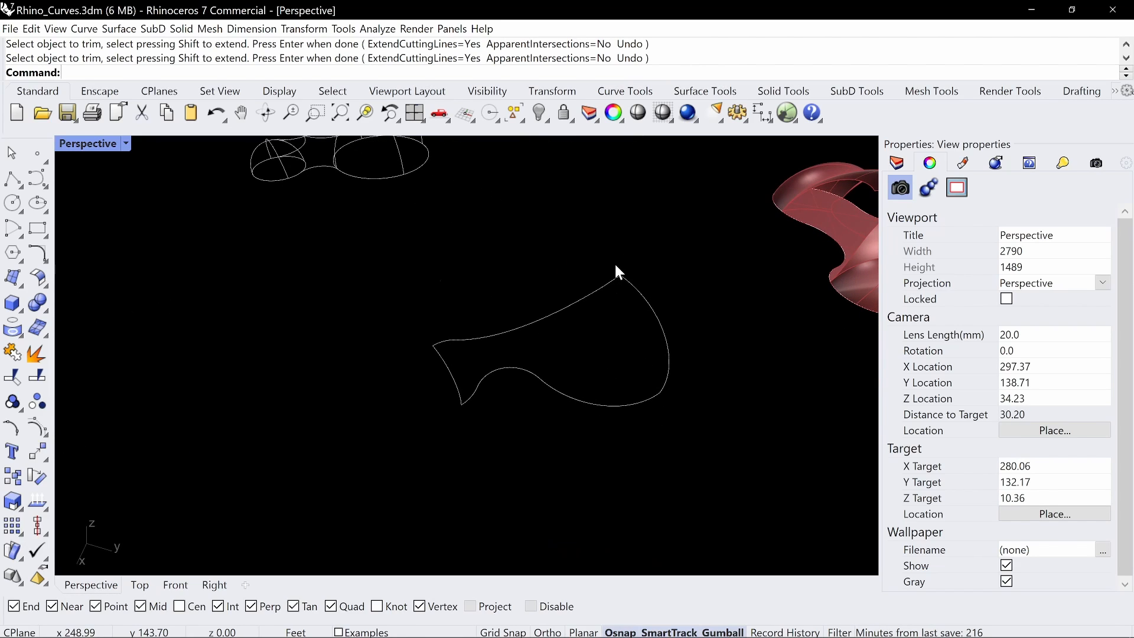
{"action": "left_click_drag", "start_coordinate": [572, 303], "coordinate": [404, 356]}
{"action": "left_click", "coordinate": [404, 355]}
{"action": "left_click_drag", "start_coordinate": [717, 230], "coordinate": [335, 469]}
{"action": "key", "text": "ctrl+shift+g"}
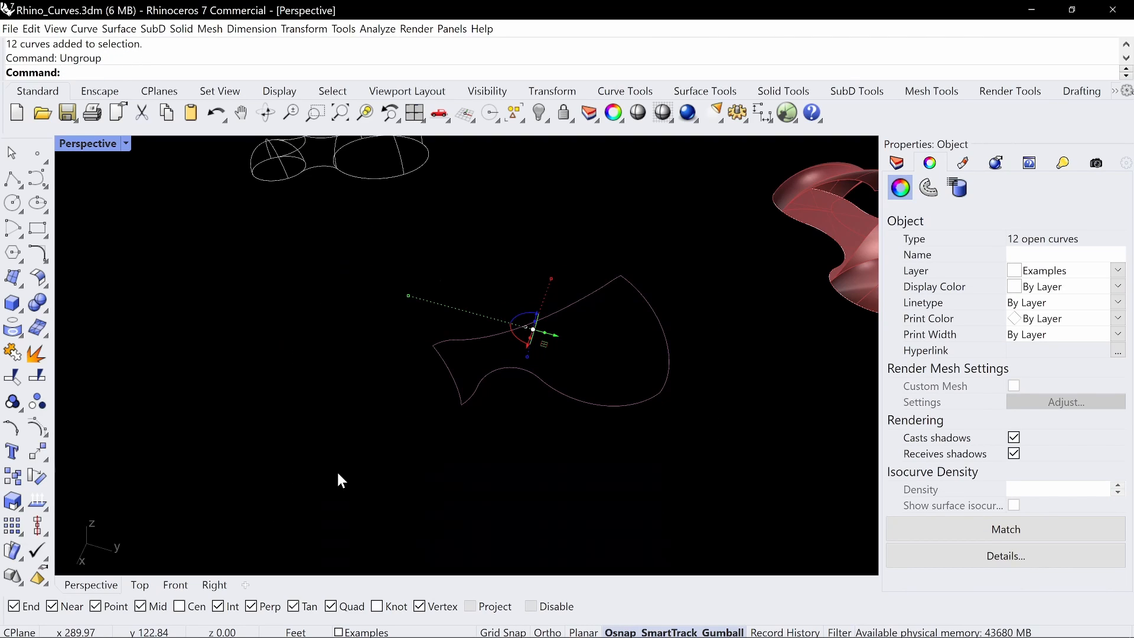
{"action": "type", "text": "Explode"}
{"action": "key", "text": "Return"}
{"action": "key", "text": "Escape"}
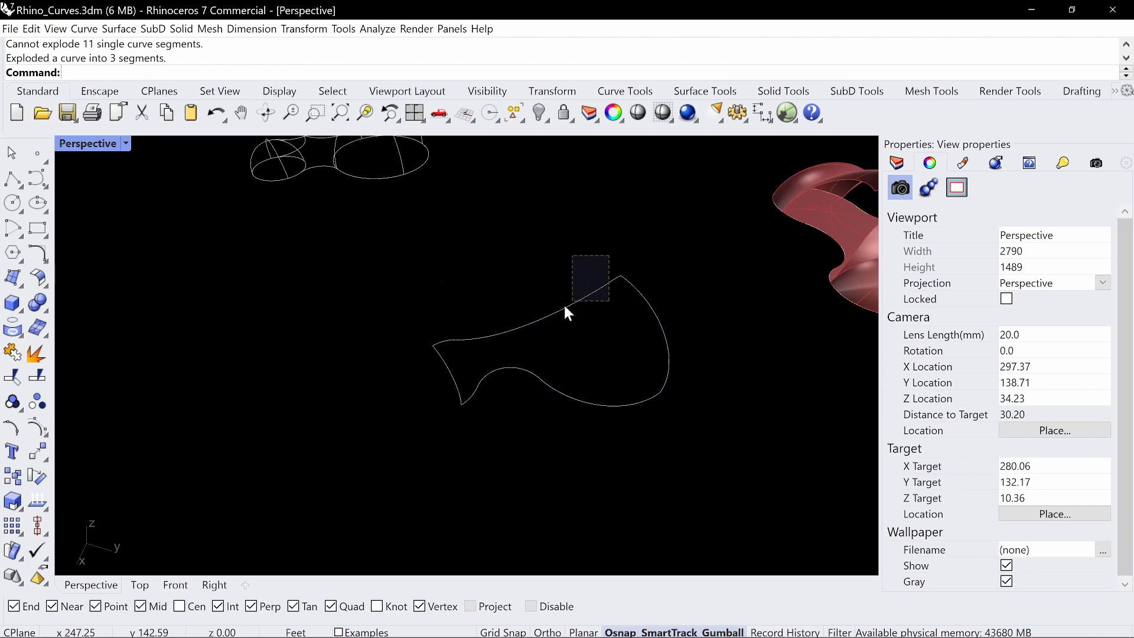
Join the five segments of the patch outline's upper edge into one open curve
{"action": "left_click_drag", "start_coordinate": [565, 307], "coordinate": [427, 355]}
{"action": "scroll", "coordinate": [441, 338], "scroll_direction": "up", "scroll_amount": 3}
{"action": "scroll", "coordinate": [424, 345], "scroll_direction": "up", "scroll_amount": 2}
{"action": "scroll", "coordinate": [437, 347], "scroll_direction": "down", "scroll_amount": 2}
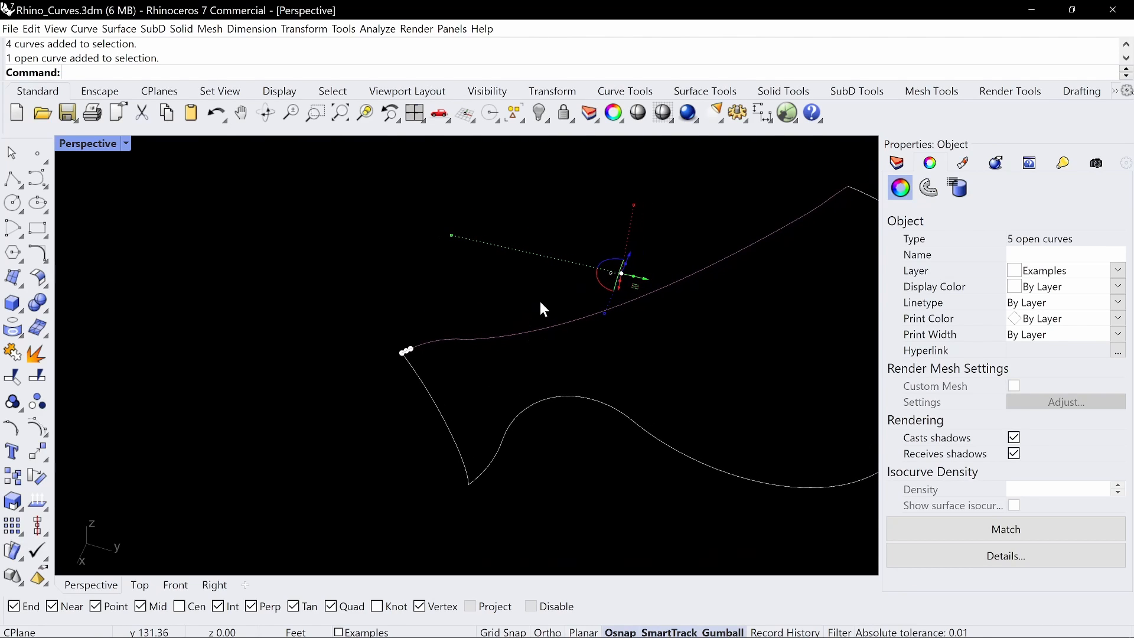
{"action": "key", "text": "ctrl+j"}
{"action": "scroll", "coordinate": [548, 307], "scroll_direction": "down", "scroll_amount": 2}
{"action": "left_click", "coordinate": [679, 298]}
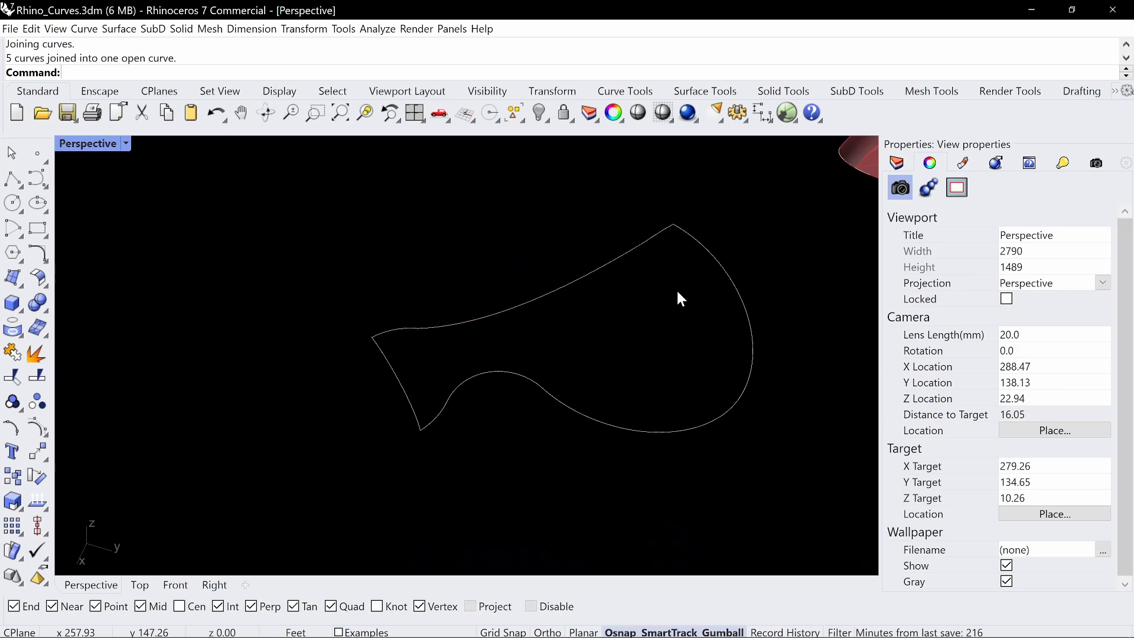
Join the five segments of the patch outline's lower edge into one open curve
{"action": "left_click", "coordinate": [740, 293]}
{"action": "left_click_drag", "start_coordinate": [711, 370], "coordinate": [491, 460]}
{"action": "left_click", "coordinate": [702, 414]}
{"action": "scroll", "coordinate": [644, 384], "scroll_direction": "down", "scroll_amount": 4}
{"action": "key", "text": "ctrl+j"}
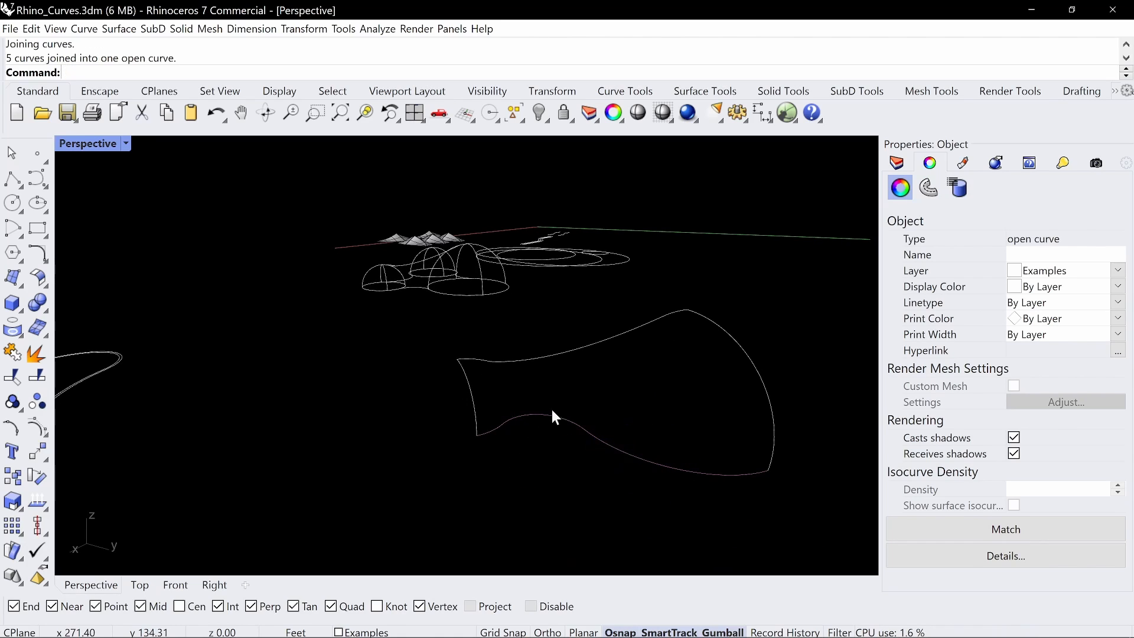
{"action": "key", "text": "Escape"}
Create a Sweep2 surface using the upper and lower edges as rails and both end arcs as unchanged cross sections, with Refit rails enabled
{"action": "right_click_drag", "start_coordinate": [622, 379], "coordinate": [525, 415]}
{"action": "left_click", "coordinate": [445, 402]}
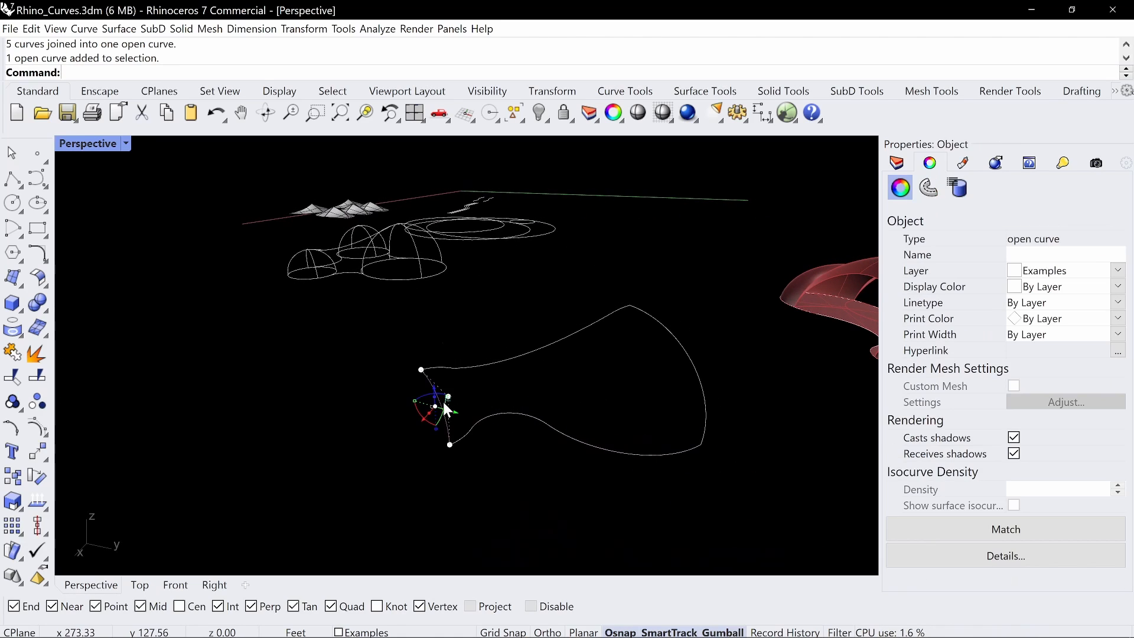
{"action": "left_click", "coordinate": [695, 379], "text": "shift"}
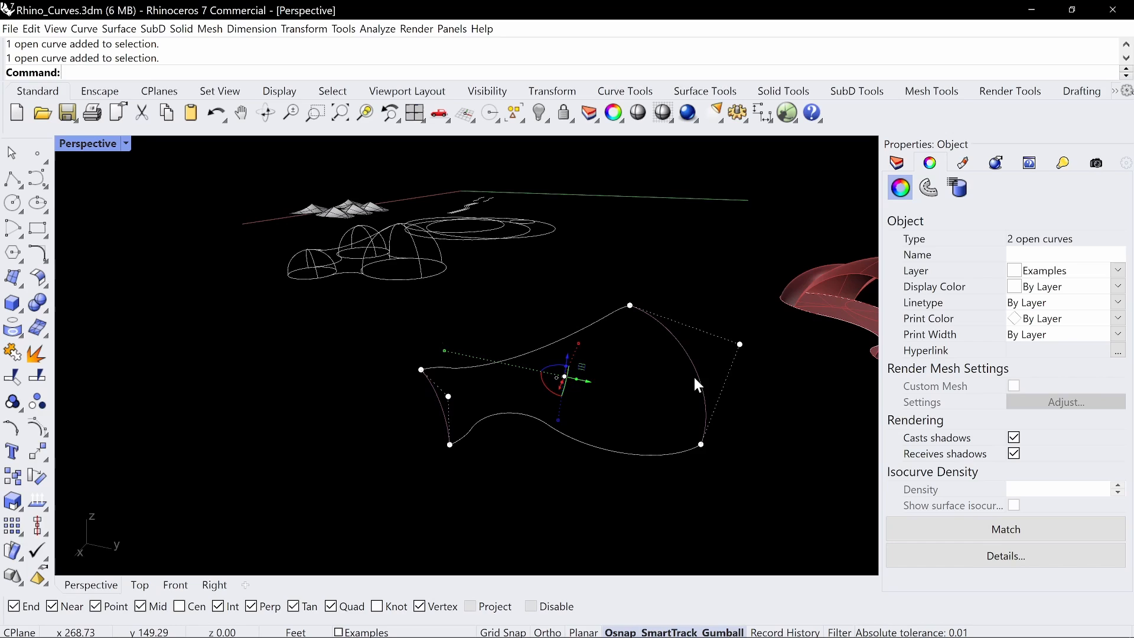
{"action": "left_click", "coordinate": [642, 353]}
{"action": "key", "text": "Return"}
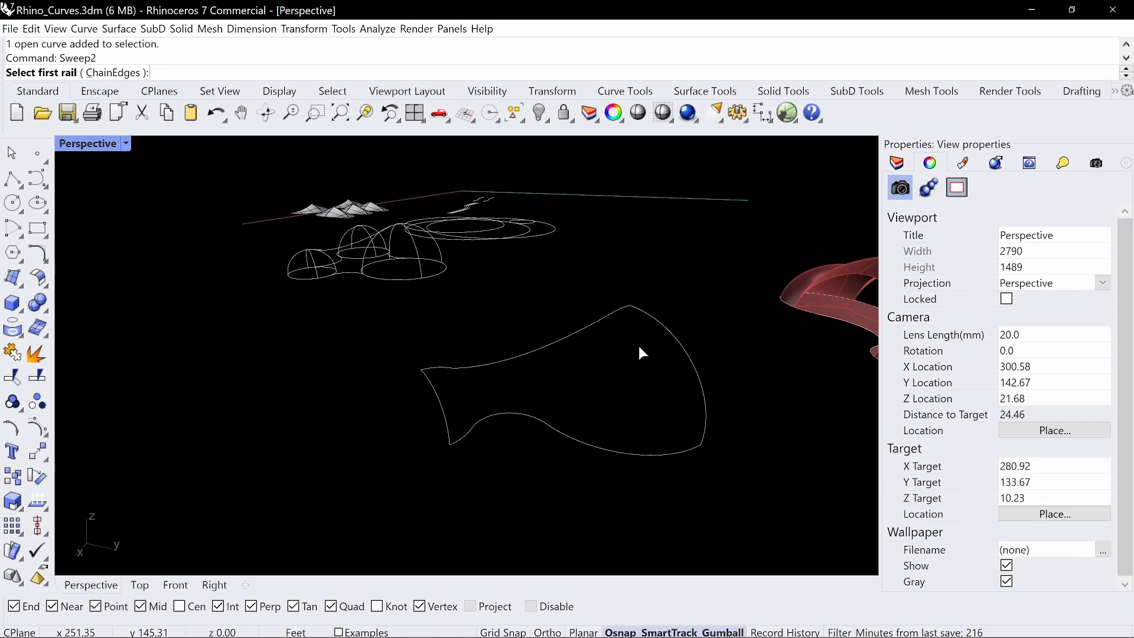
{"action": "left_click", "coordinate": [607, 323]}
{"action": "left_click", "coordinate": [586, 443]}
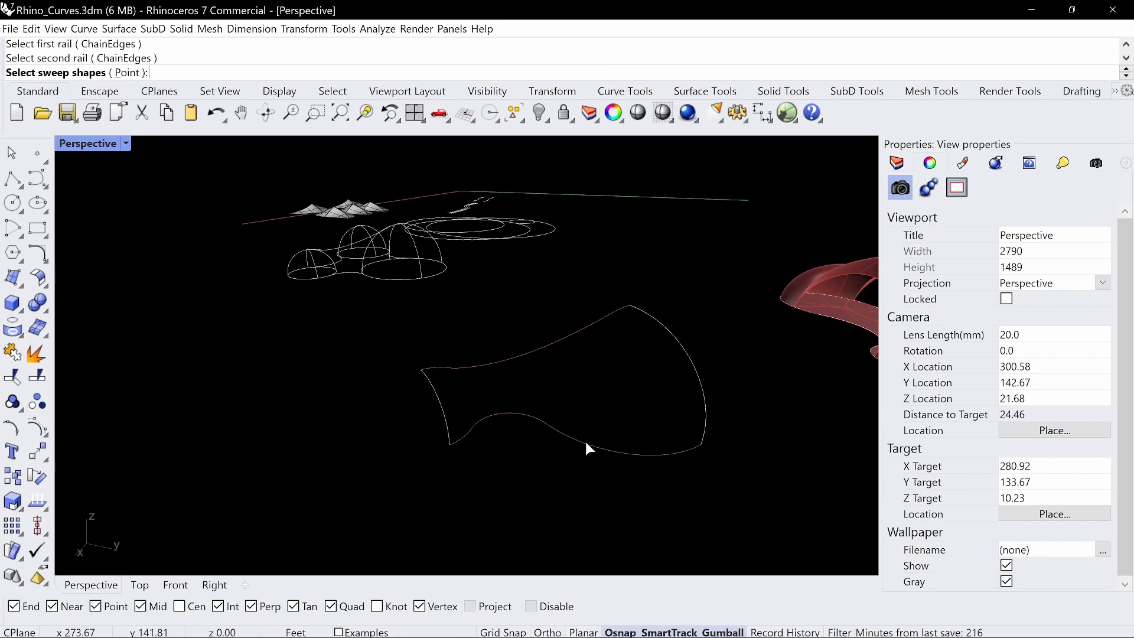
{"action": "left_click", "coordinate": [699, 382]}
{"action": "left_click", "coordinate": [453, 413]}
{"action": "key", "text": "Return"}
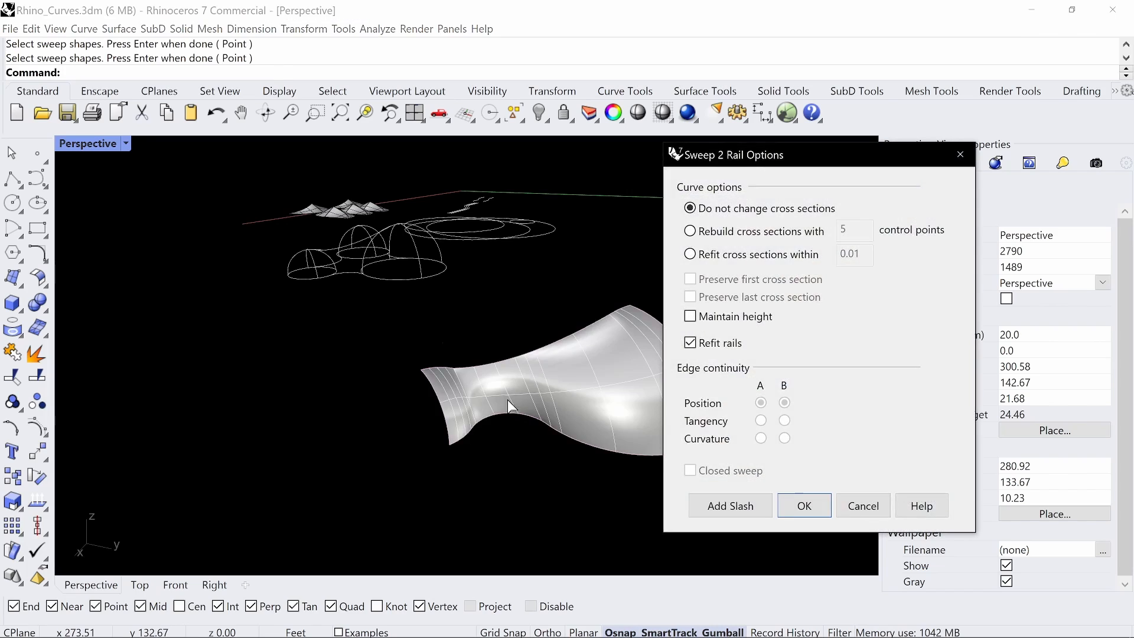
{"action": "left_click", "coordinate": [802, 512]}
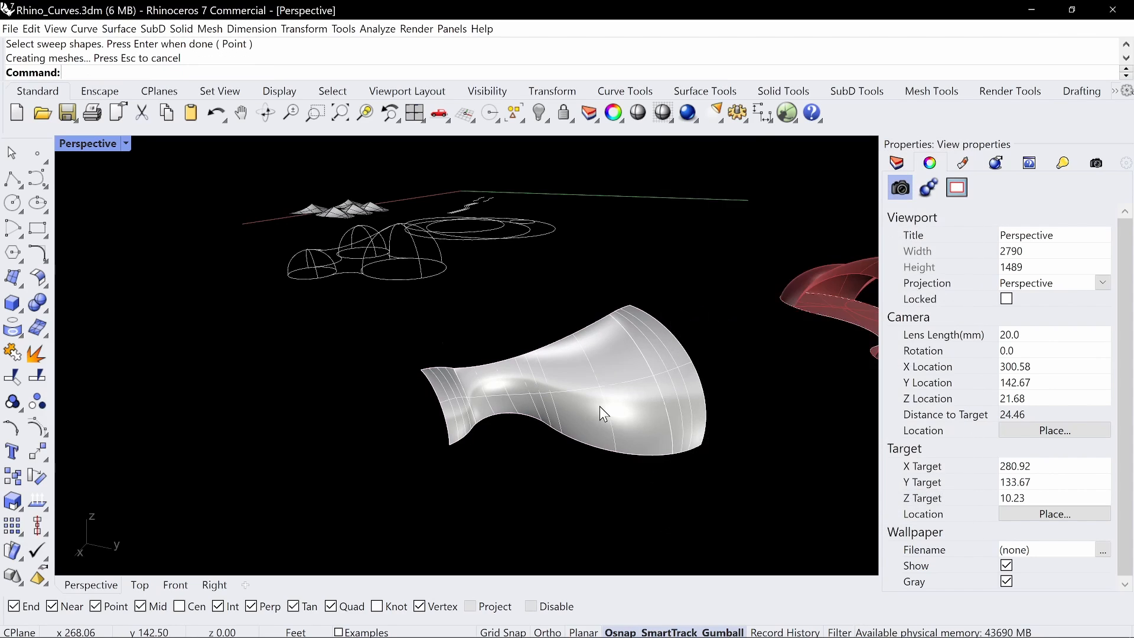
Examine the curvature of the swept patch surface from several sides
{"action": "right_click_drag", "start_coordinate": [603, 408], "coordinate": [609, 313]}
{"action": "scroll", "coordinate": [508, 378], "scroll_direction": "up", "scroll_amount": 8}
{"action": "right_click_drag", "start_coordinate": [389, 442], "coordinate": [496, 384], "text": "shift"}
{"action": "right_click_drag", "start_coordinate": [420, 416], "coordinate": [502, 361]}
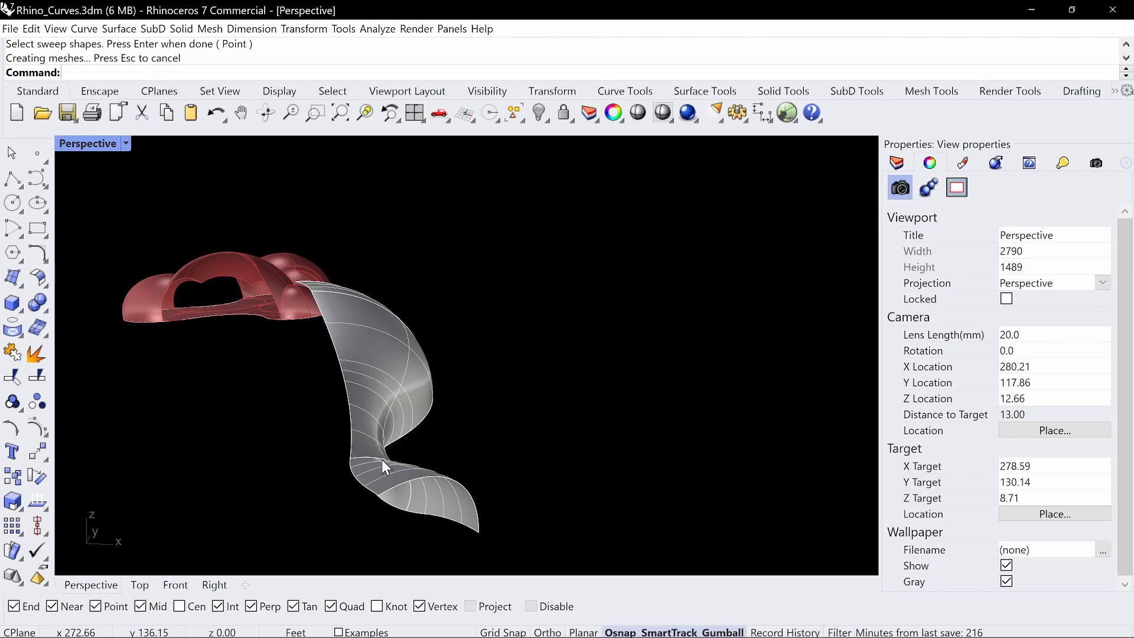
{"action": "scroll", "coordinate": [390, 437], "scroll_direction": "down", "scroll_amount": 6}
{"action": "right_click_drag", "start_coordinate": [502, 354], "coordinate": [438, 392]}
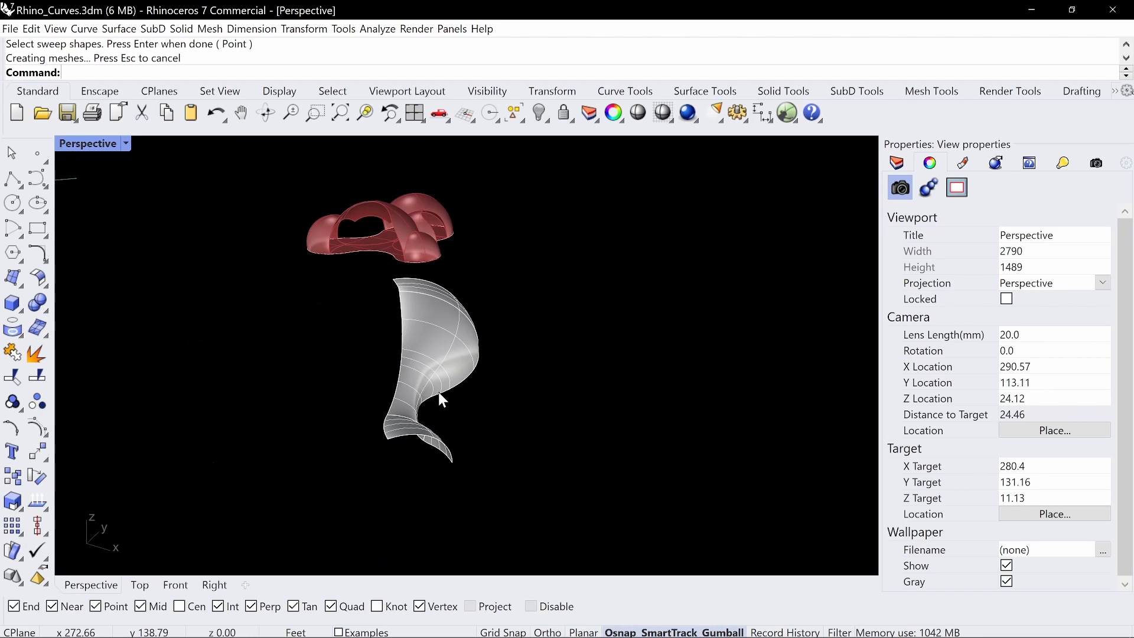
Try to duplicate the swept patch with its curves and delete the copied surface, and undo these changes
{"action": "left_click_drag", "start_coordinate": [577, 499], "coordinate": [409, 315]}
{"action": "right_click_drag", "start_coordinate": [413, 331], "coordinate": [444, 357]}
{"action": "left_click_drag", "start_coordinate": [404, 287], "coordinate": [651, 252], "text": "alt"}
{"action": "key", "text": "Escape"}
{"action": "left_click", "coordinate": [640, 199]}
{"action": "key", "text": "Delete"}
{"action": "right_click_drag", "start_coordinate": [718, 258], "coordinate": [581, 350]}
{"action": "key", "text": "ctrl+z"}
{"action": "key", "text": "Escape"}
{"action": "key", "text": "ctrl+z"}
Duplicate the swept patch with its four boundary curves beside the original, and delete the copied surface to leave its outline
{"action": "right_click_drag", "start_coordinate": [703, 385], "coordinate": [647, 321]}
{"action": "left_click_drag", "start_coordinate": [597, 238], "coordinate": [356, 447]}
{"action": "left_click_drag", "start_coordinate": [474, 317], "coordinate": [653, 318], "text": "alt"}
{"action": "key", "text": "Escape"}
{"action": "scroll", "coordinate": [643, 305], "scroll_direction": "up", "scroll_amount": 3}
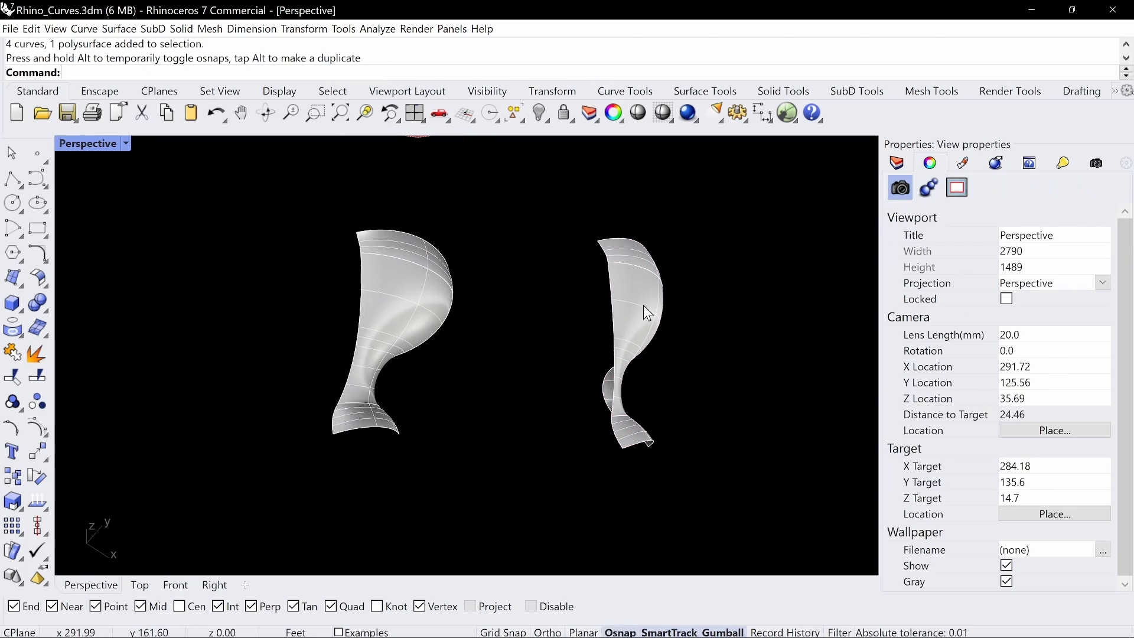
{"action": "left_click", "coordinate": [646, 303]}
{"action": "key", "text": "Delete"}
Draw a line from the midpoint of the copied outline's lower edge perpendicular to its upper edge
{"action": "right_click_drag", "start_coordinate": [646, 302], "coordinate": [647, 341]}
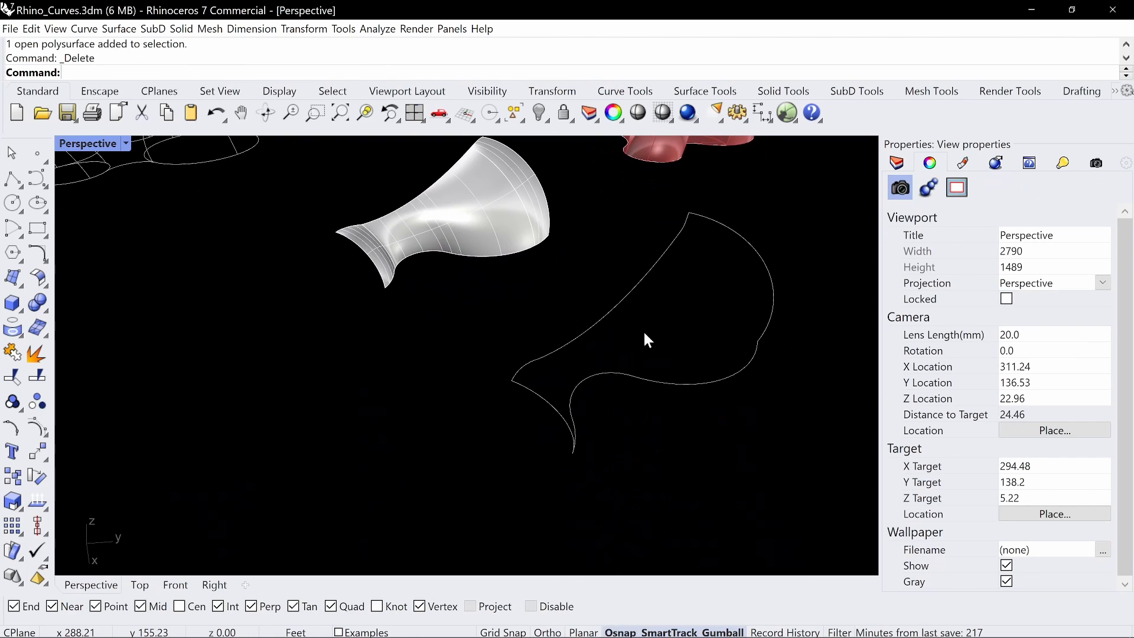
{"action": "type", "text": "Likne"}
{"action": "key", "text": "Return"}
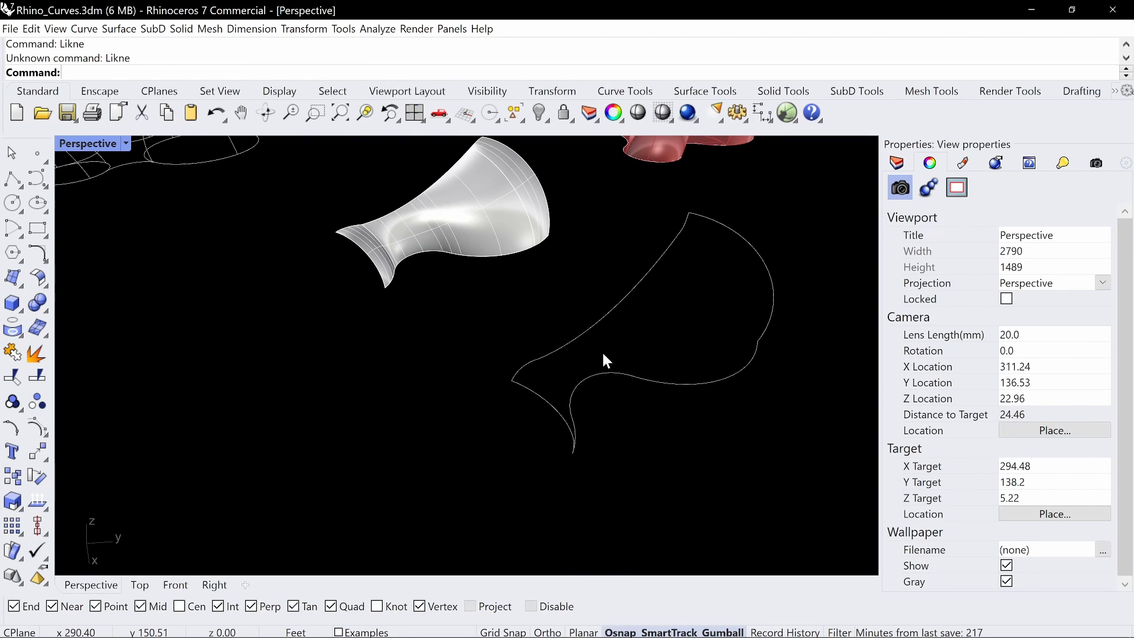
{"action": "type", "text": "Line"}
{"action": "key", "text": "Return"}
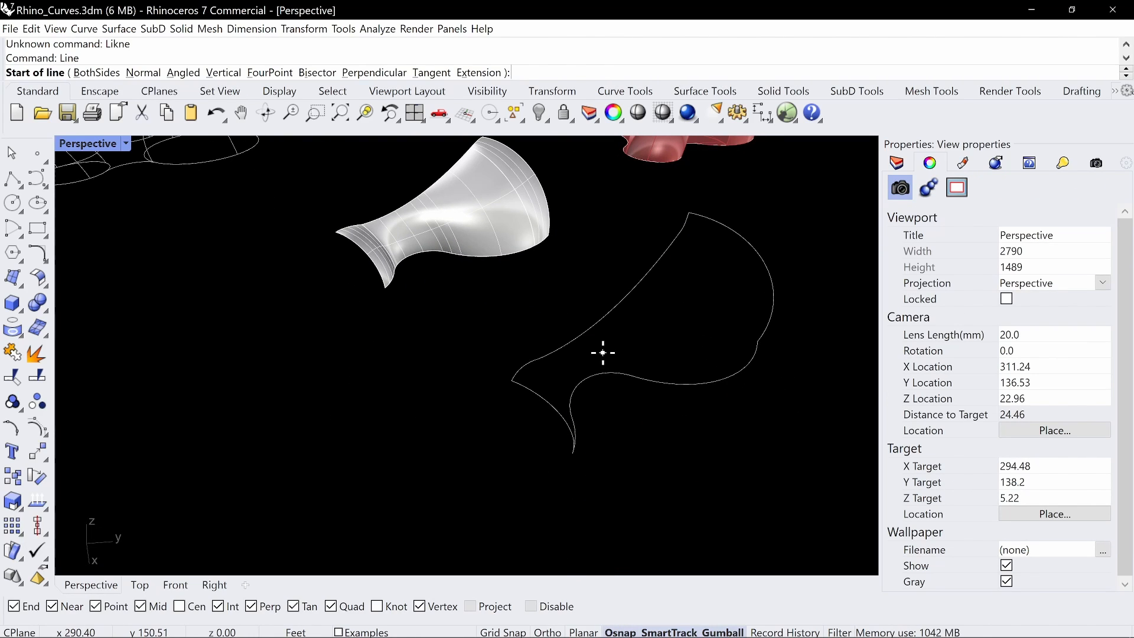
{"action": "left_click", "coordinate": [583, 379]}
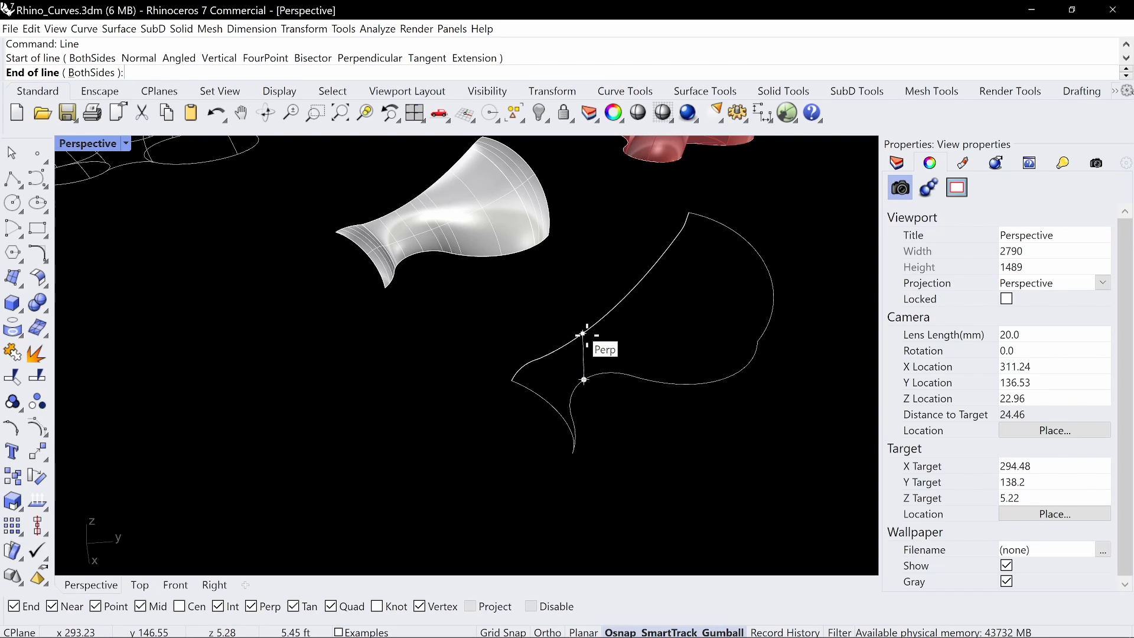
{"action": "left_click", "coordinate": [583, 335]}
{"action": "scroll", "coordinate": [554, 352], "scroll_direction": "up", "scroll_amount": 6}
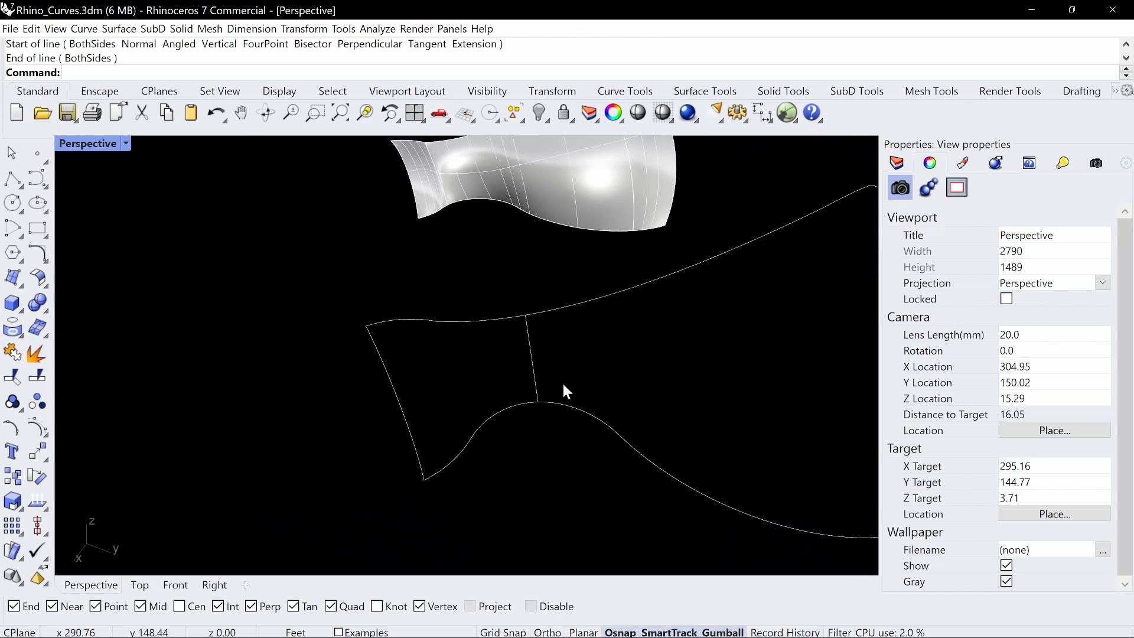
Lock the straight line crossing the copied outline's neck so it serves as a drawing reference
{"action": "left_click", "coordinate": [37, 179]}
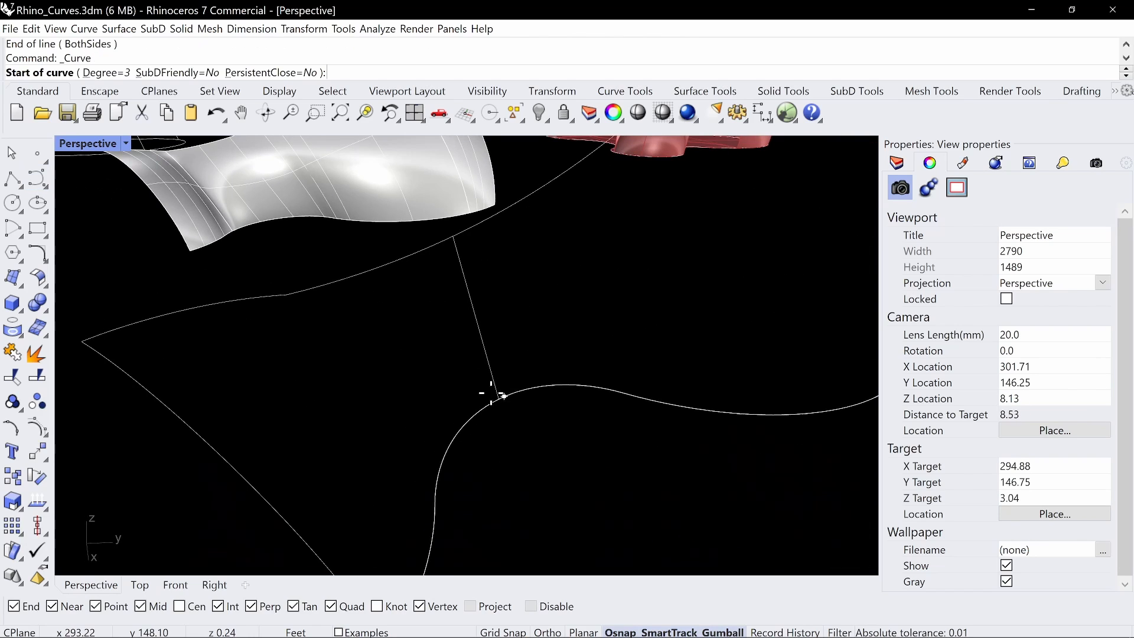
{"action": "right_click_drag", "start_coordinate": [491, 394], "coordinate": [463, 397]}
{"action": "key", "text": "Escape"}
{"action": "left_click", "coordinate": [455, 353]}
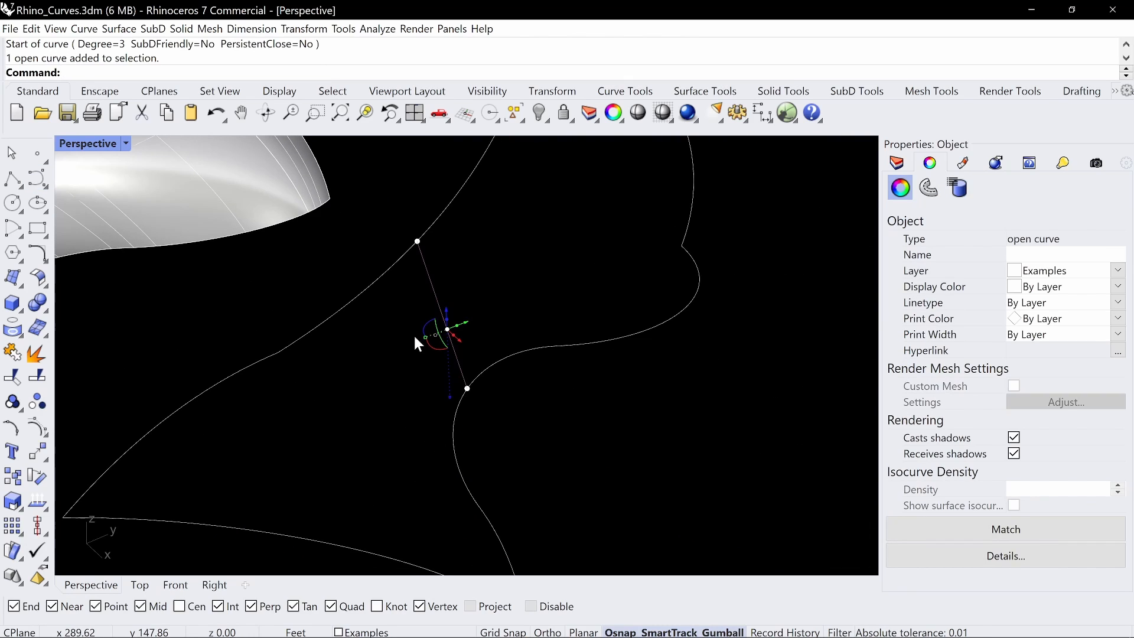
{"action": "key", "text": "ctrl+l"}
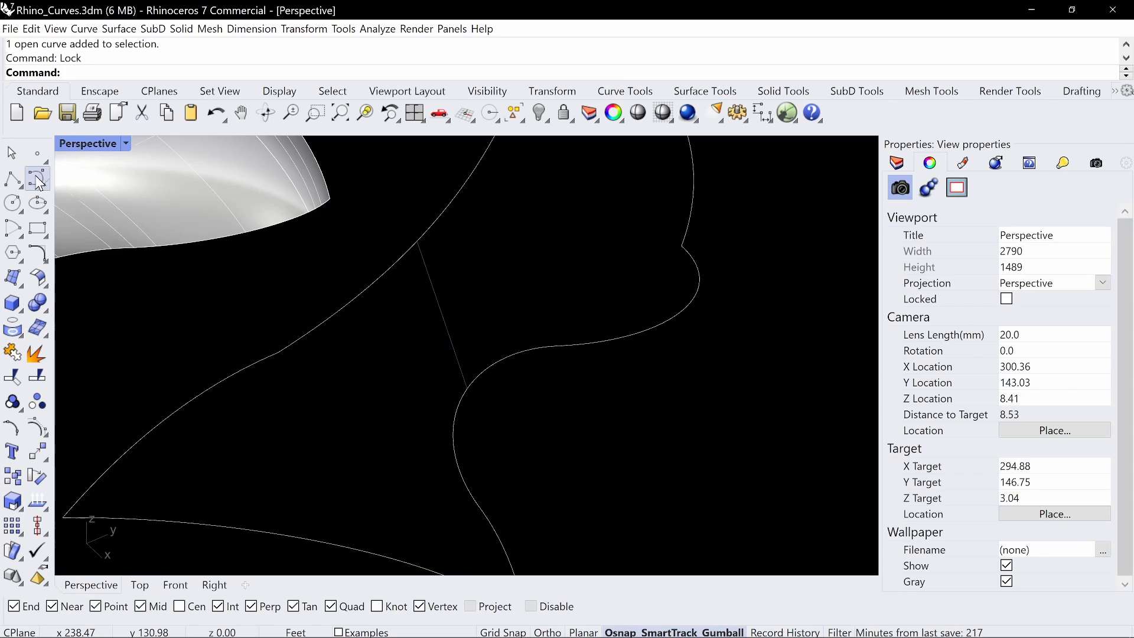
Draw a degree 3 control-point curve over the locked line, through its lower end, midpoint and upper end
{"action": "left_click", "coordinate": [37, 179]}
{"action": "left_click", "coordinate": [467, 389]}
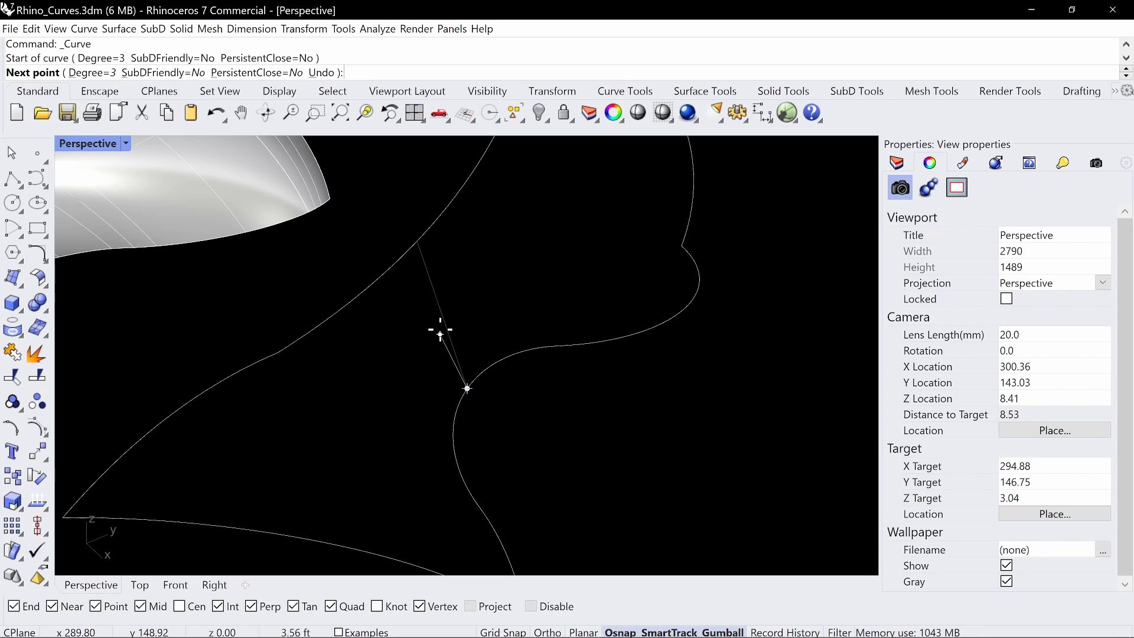
{"action": "left_click", "coordinate": [447, 328]}
{"action": "left_click", "coordinate": [417, 242]}
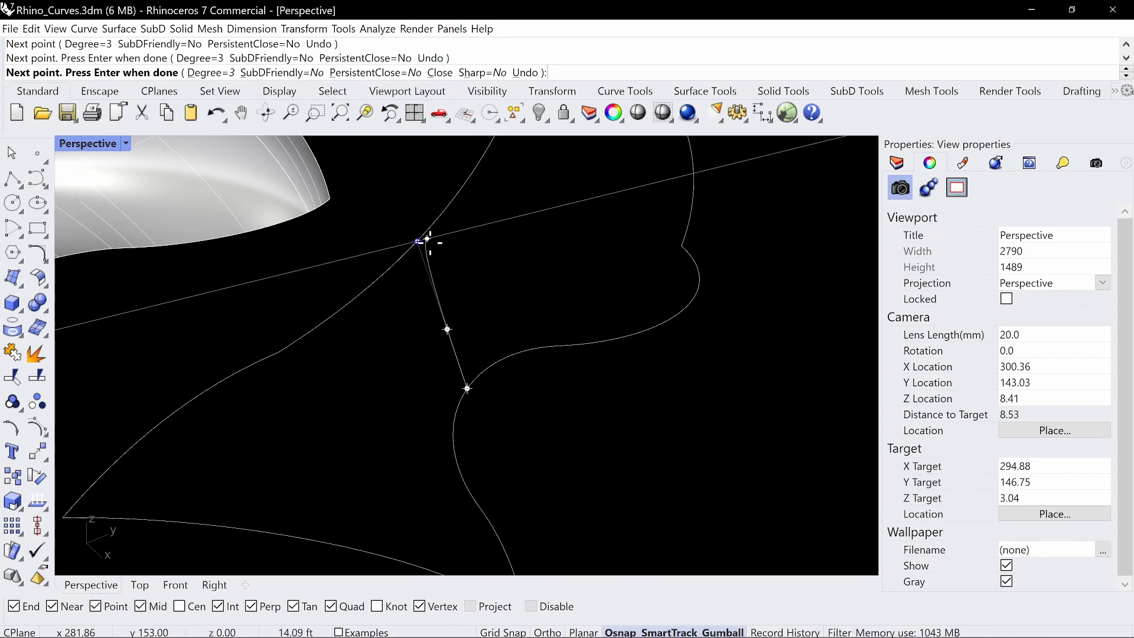
{"action": "key", "text": "Return"}
Turn on the new curve's control points and pull its middle point outward and upward to bow the curve
{"action": "left_click", "coordinate": [447, 329]}
{"action": "key", "text": "F10"}
{"action": "left_click_drag", "start_coordinate": [393, 362], "coordinate": [508, 304]}
{"action": "right_click_drag", "start_coordinate": [508, 304], "coordinate": [561, 314]}
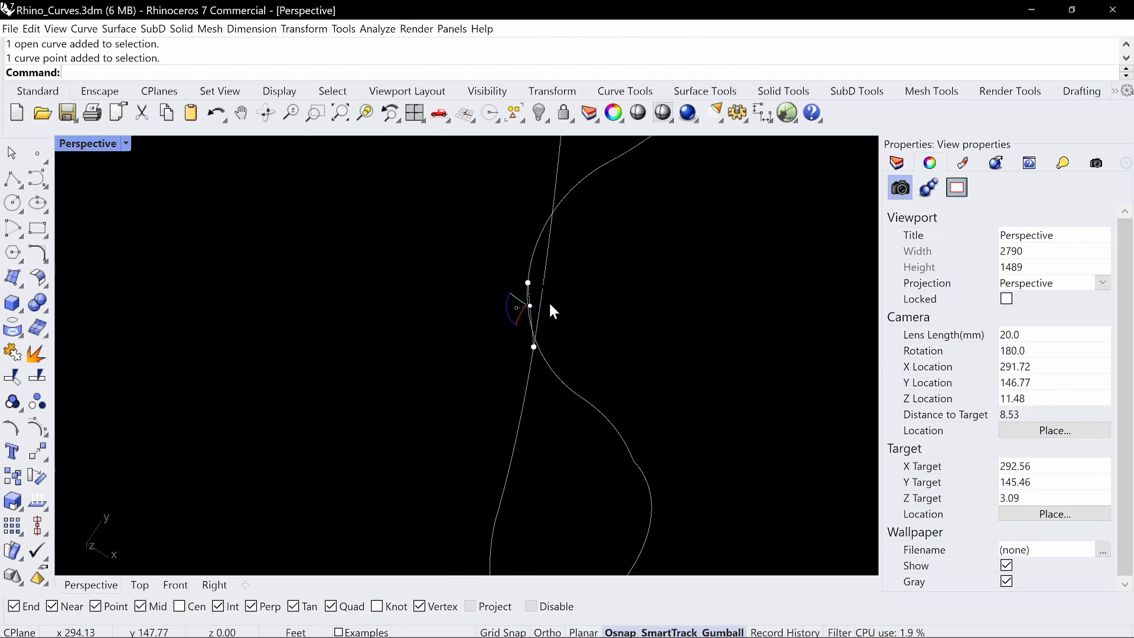
{"action": "left_click_drag", "start_coordinate": [531, 305], "coordinate": [487, 308]}
{"action": "mouse_move", "coordinate": [480, 322]}
{"action": "right_mouse_down"}
{"action": "mouse_move", "coordinate": [471, 282]}
{"action": "mouse_move", "coordinate": [399, 313]}
{"action": "mouse_move", "coordinate": [470, 305]}
{"action": "right_mouse_up"}
{"action": "left_click_drag", "start_coordinate": [469, 305], "coordinate": [518, 357]}
{"action": "right_click_drag", "start_coordinate": [521, 357], "coordinate": [593, 290]}
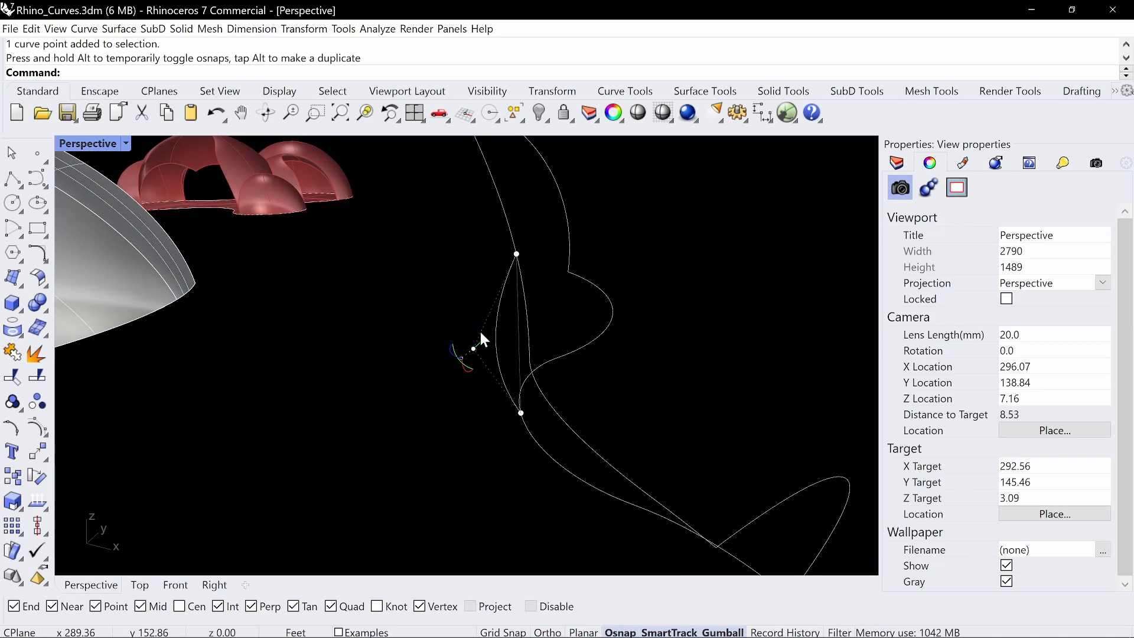
{"action": "left_click_drag", "start_coordinate": [474, 348], "coordinate": [473, 316]}
{"action": "right_click_drag", "start_coordinate": [456, 372], "coordinate": [490, 444]}
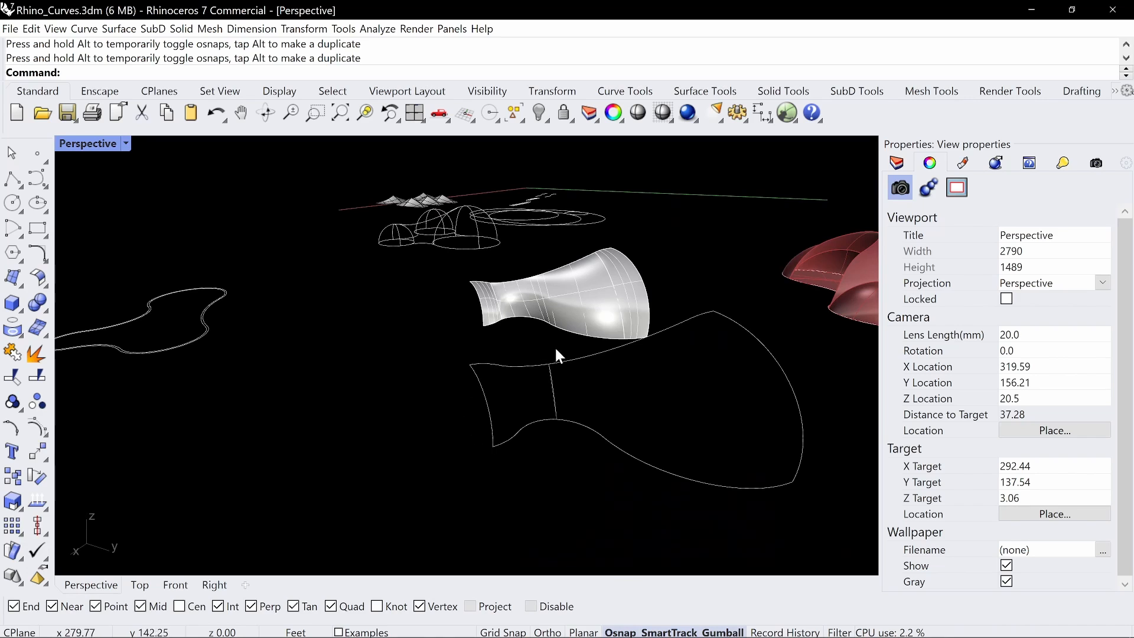
Unlock the straight reference line and delete it, keeping only the bowed curve across the neck
{"action": "right_click_drag", "start_coordinate": [556, 350], "coordinate": [563, 391]}
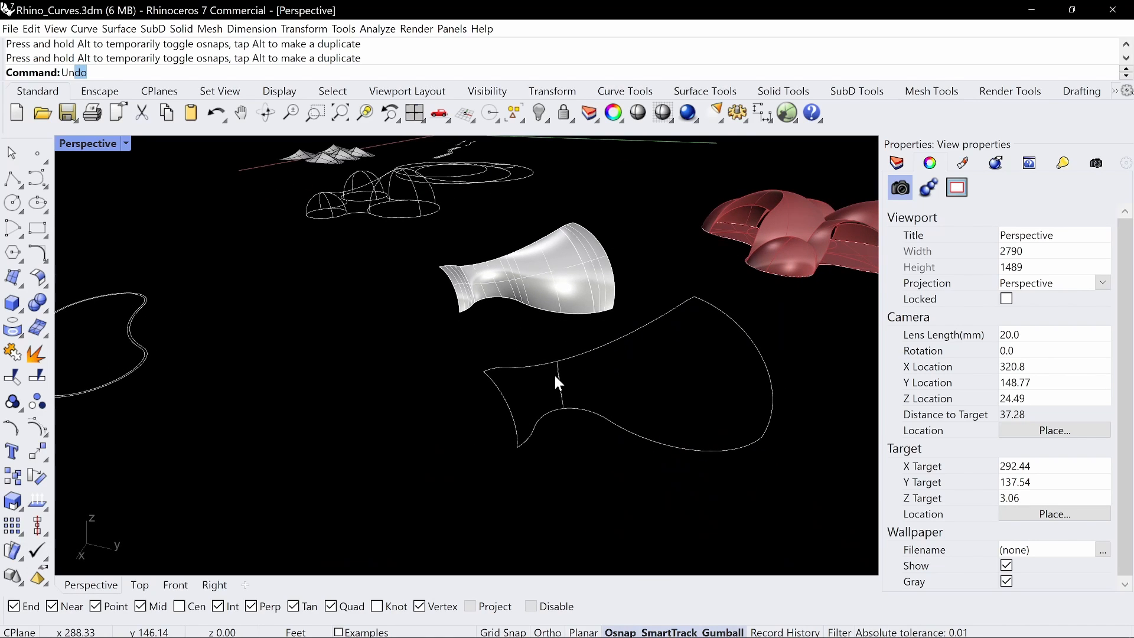
{"action": "key", "text": "Return"}
{"action": "right_click_drag", "start_coordinate": [582, 381], "coordinate": [637, 427]}
{"action": "left_click", "coordinate": [588, 371]}
{"action": "key", "text": "Delete"}
{"action": "type", "text": "split"}
{"action": "key", "text": "Return"}
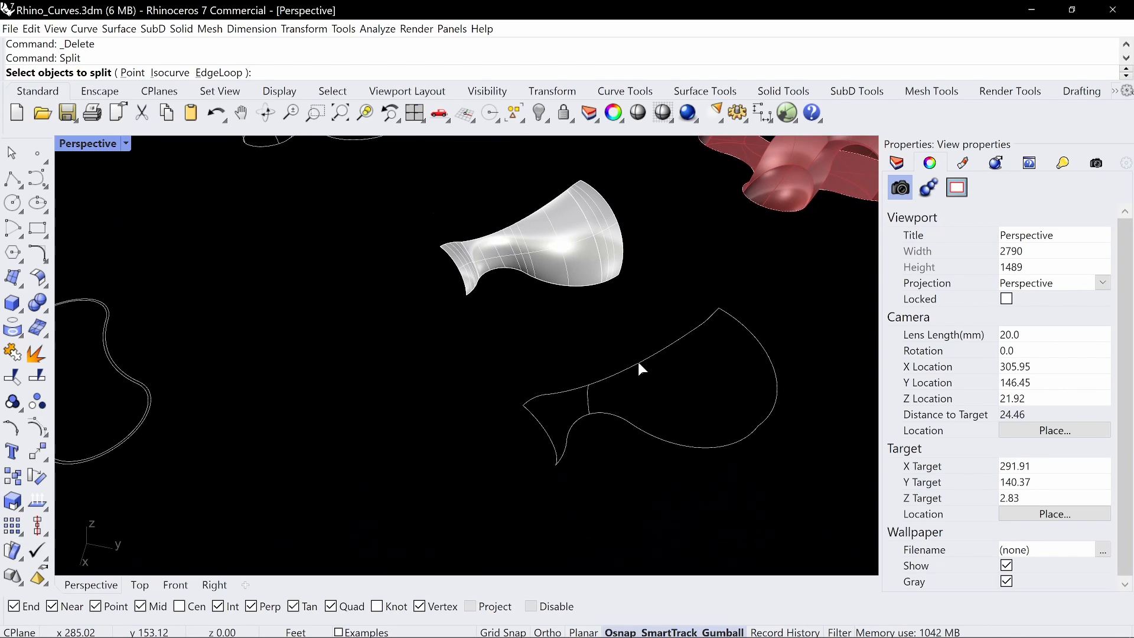
{"action": "key", "text": "Escape"}
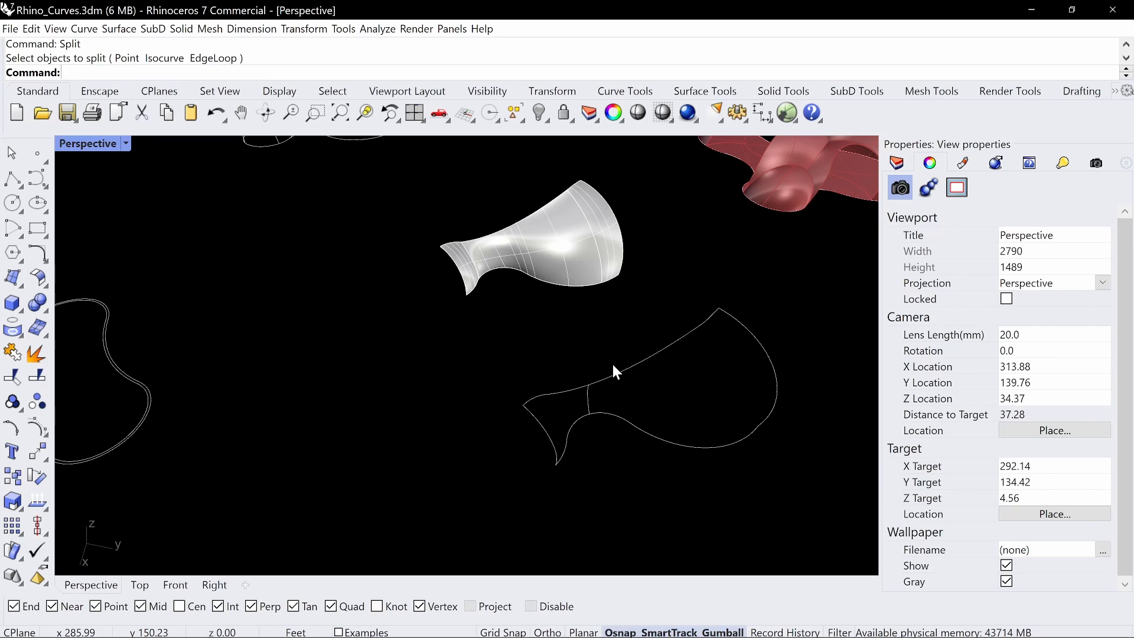
Create a Sweep2 surface on the upper and lower rails with the end arcs and middle curve as unchanged cross sections and Refit rails enabled
{"action": "type", "text": "Sweep2"}
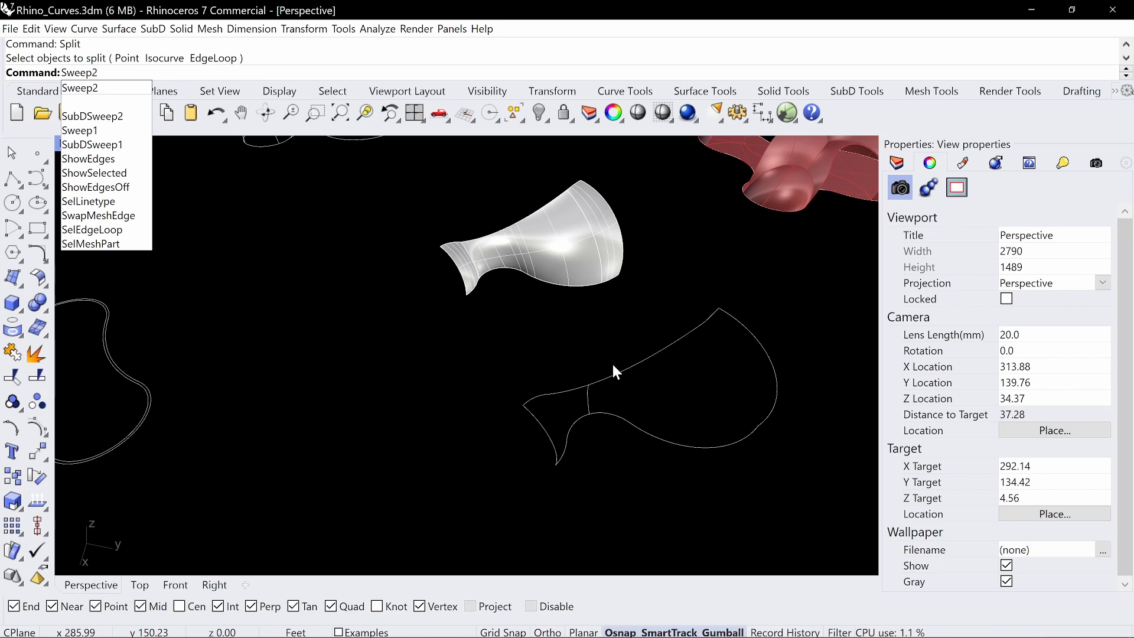
{"action": "key", "text": "Return"}
{"action": "left_click", "coordinate": [633, 364]}
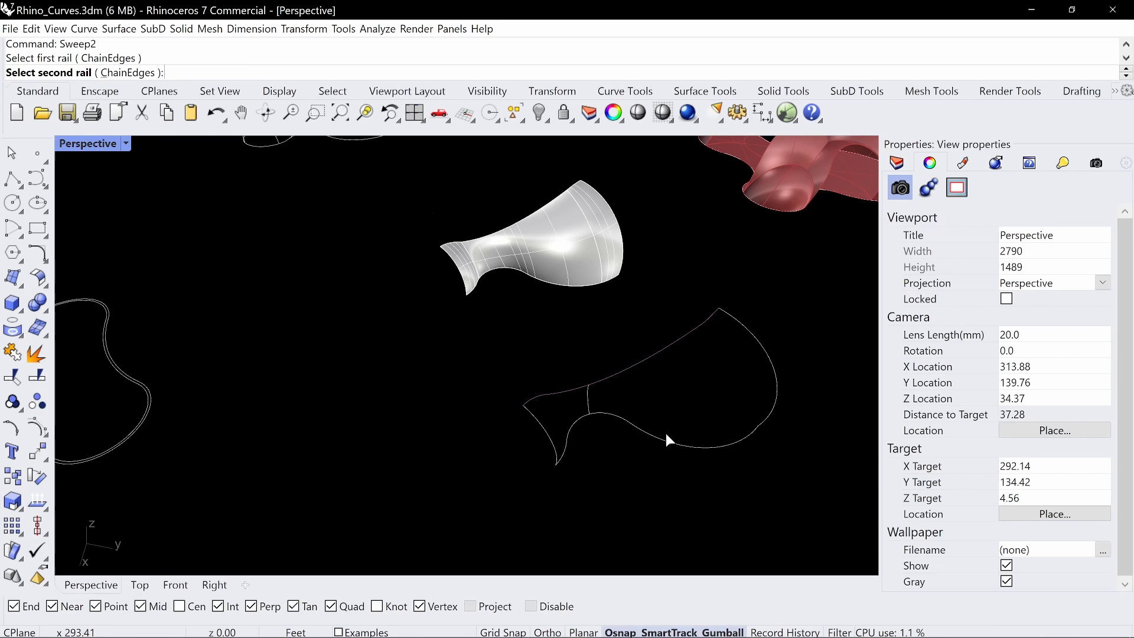
{"action": "left_click", "coordinate": [699, 446]}
{"action": "left_click", "coordinate": [776, 378]}
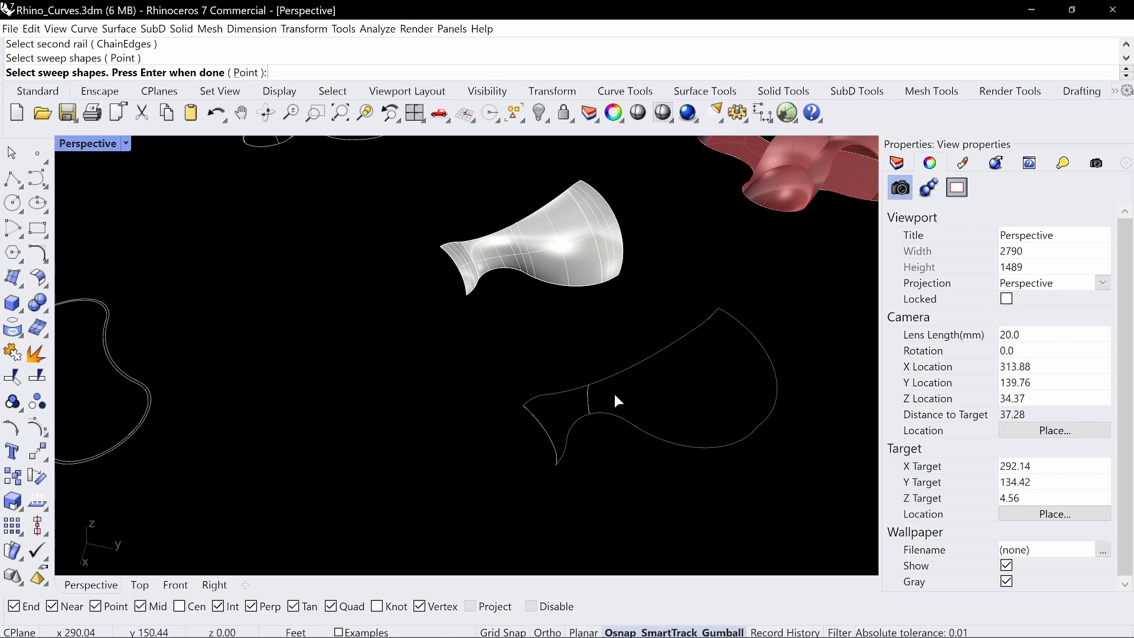
{"action": "left_click", "coordinate": [542, 425]}
{"action": "key", "text": "Return"}
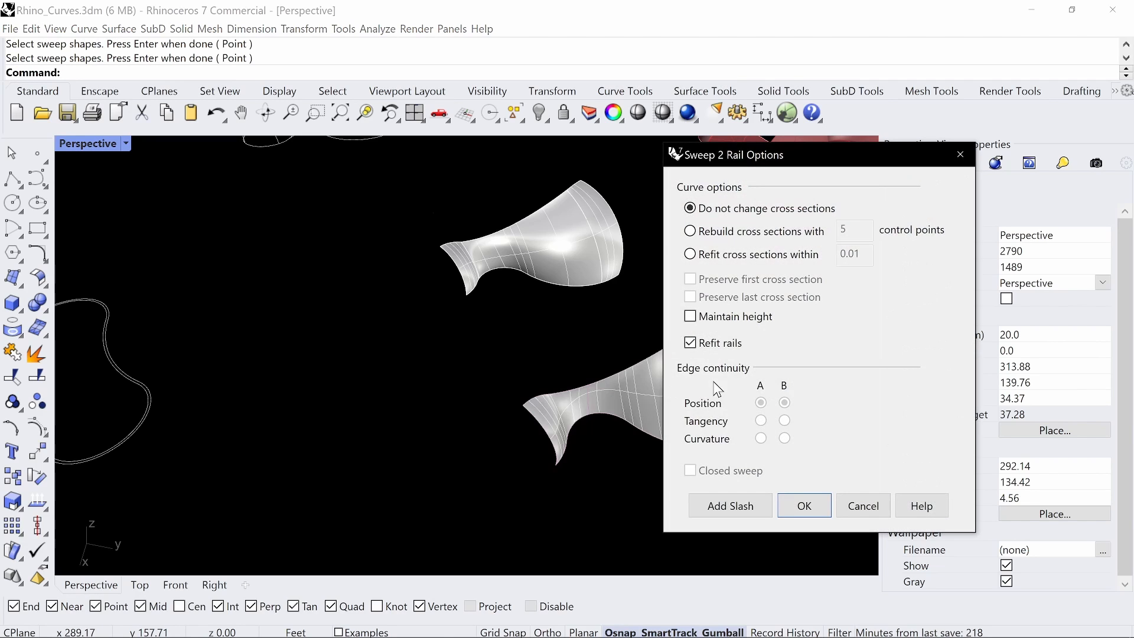
{"action": "left_click", "coordinate": [798, 506]}
Examine the new swept surface beside the original patch from several angles
{"action": "right_click_drag", "start_coordinate": [536, 511], "coordinate": [617, 360]}
{"action": "right_click_drag", "start_coordinate": [582, 372], "coordinate": [579, 395], "text": "shift"}
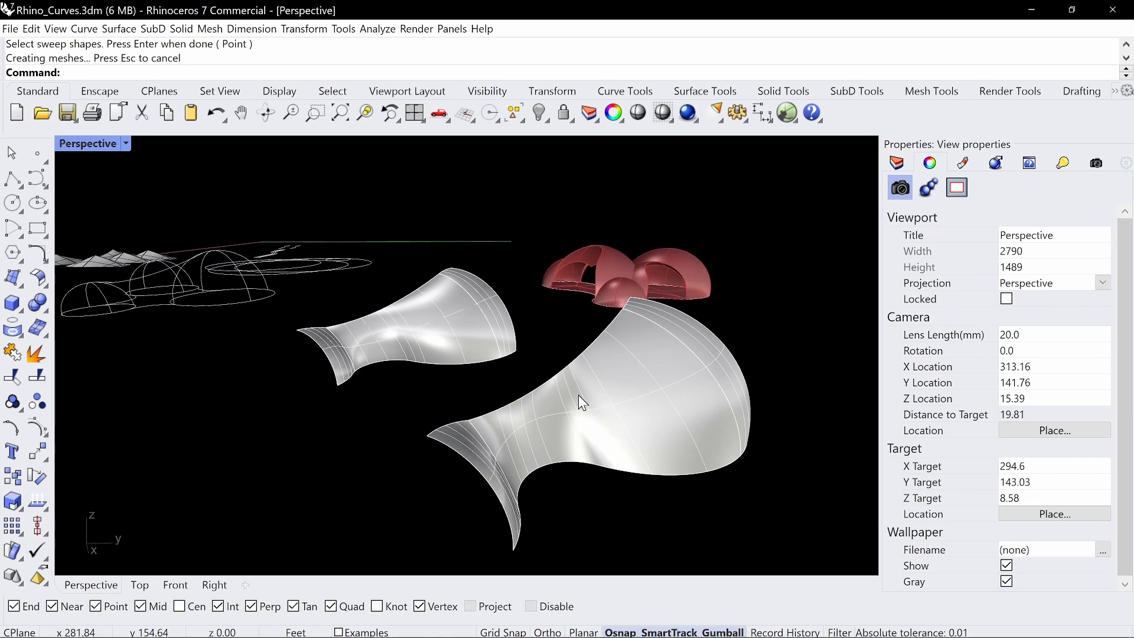
{"action": "left_click", "coordinate": [612, 416]}
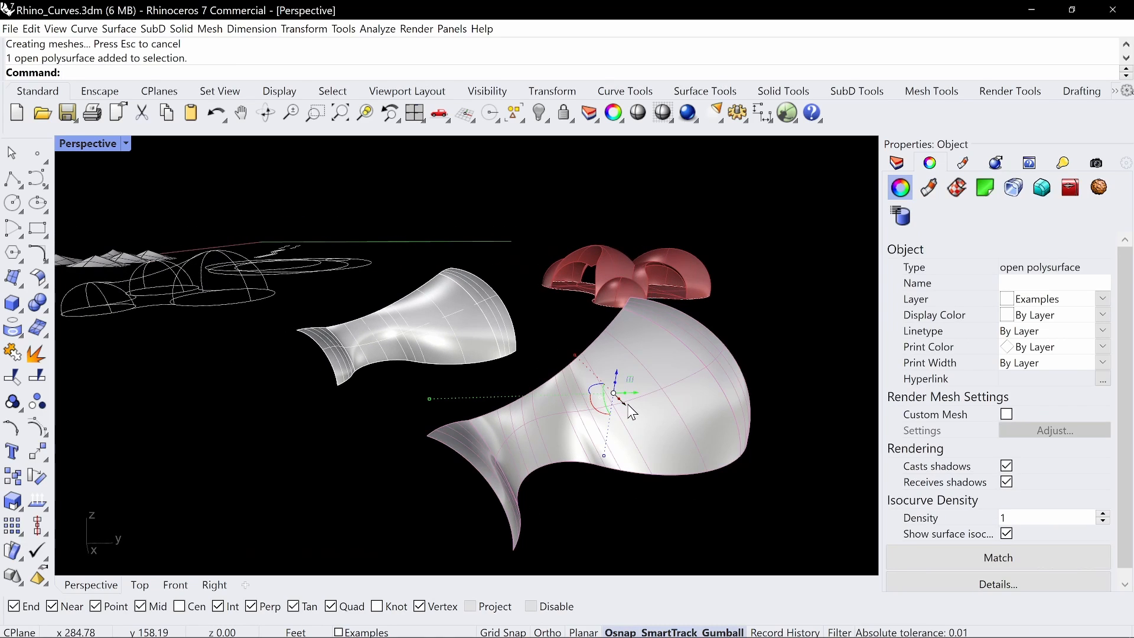
{"action": "key", "text": "Escape"}
{"action": "right_click_drag", "start_coordinate": [621, 405], "coordinate": [578, 507]}
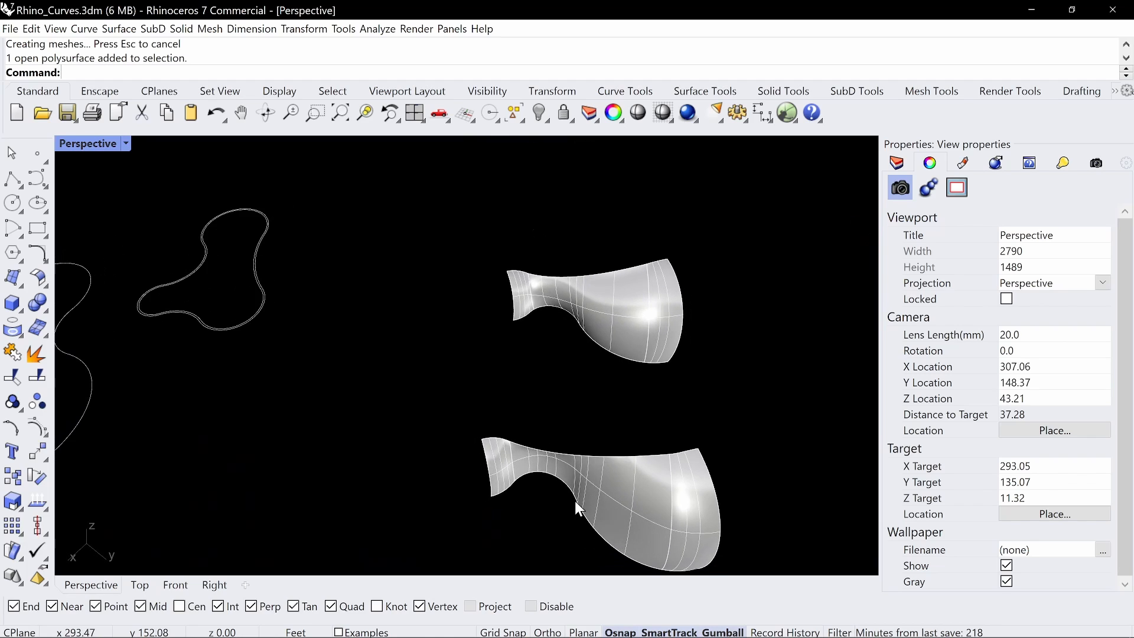
{"action": "right_click_drag", "start_coordinate": [582, 441], "coordinate": [549, 474]}
Trace the patch boundaries between the three wireframe domes with a red on-screen pen annotation and dismiss it
{"action": "right_click_drag", "start_coordinate": [390, 265], "coordinate": [697, 356]}
{"action": "right_click_drag", "start_coordinate": [481, 365], "coordinate": [478, 330], "text": "shift"}
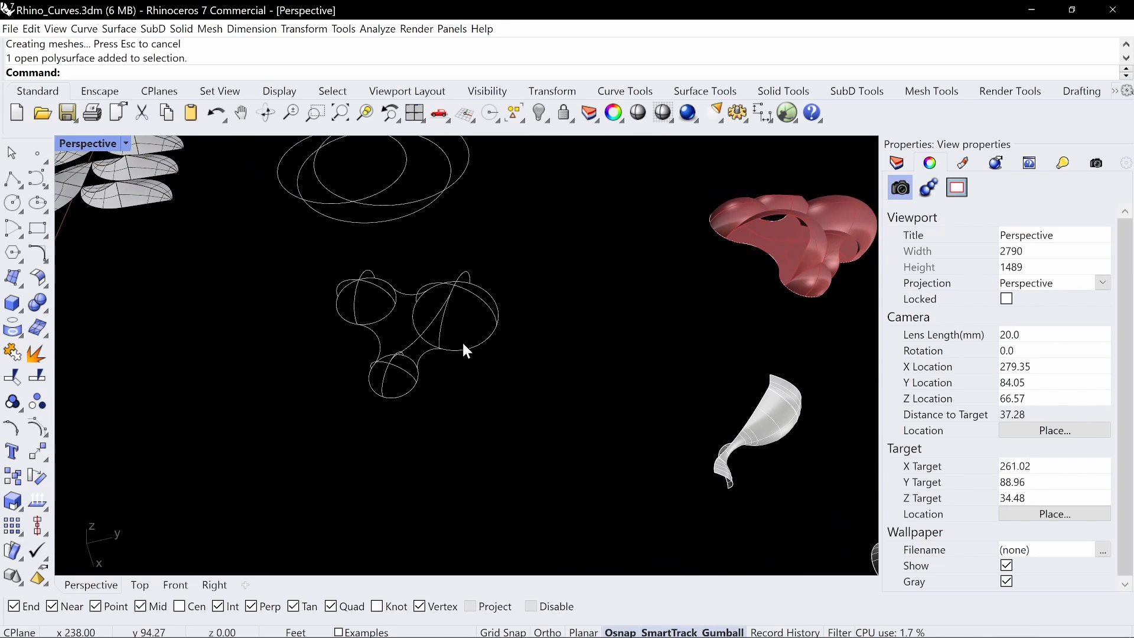
{"action": "key", "text": "ctrl+alt+g"}
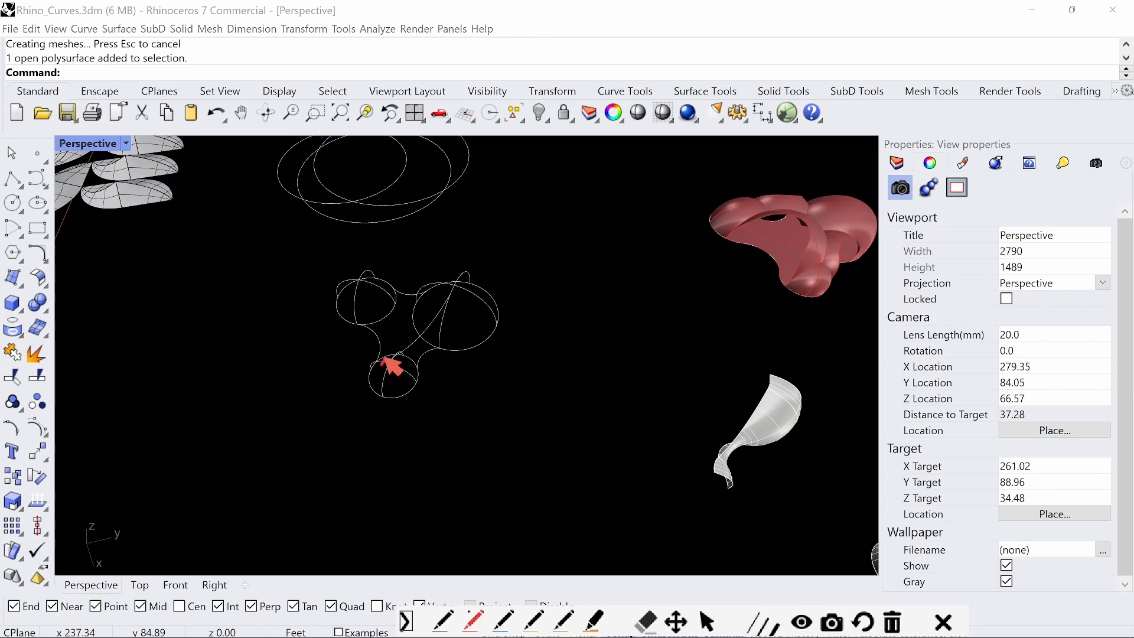
{"action": "mouse_move", "coordinate": [383, 359]}
{"action": "left_mouse_down"}
{"action": "mouse_move", "coordinate": [431, 324]}
{"action": "mouse_move", "coordinate": [455, 280]}
{"action": "mouse_move", "coordinate": [440, 319]}
{"action": "mouse_move", "coordinate": [397, 355]}
{"action": "mouse_move", "coordinate": [438, 317]}
{"action": "mouse_move", "coordinate": [407, 291]}
{"action": "mouse_move", "coordinate": [357, 276]}
{"action": "mouse_move", "coordinate": [410, 290]}
{"action": "mouse_move", "coordinate": [394, 286]}
{"action": "mouse_move", "coordinate": [443, 277]}
{"action": "mouse_move", "coordinate": [394, 357]}
{"action": "left_mouse_up"}
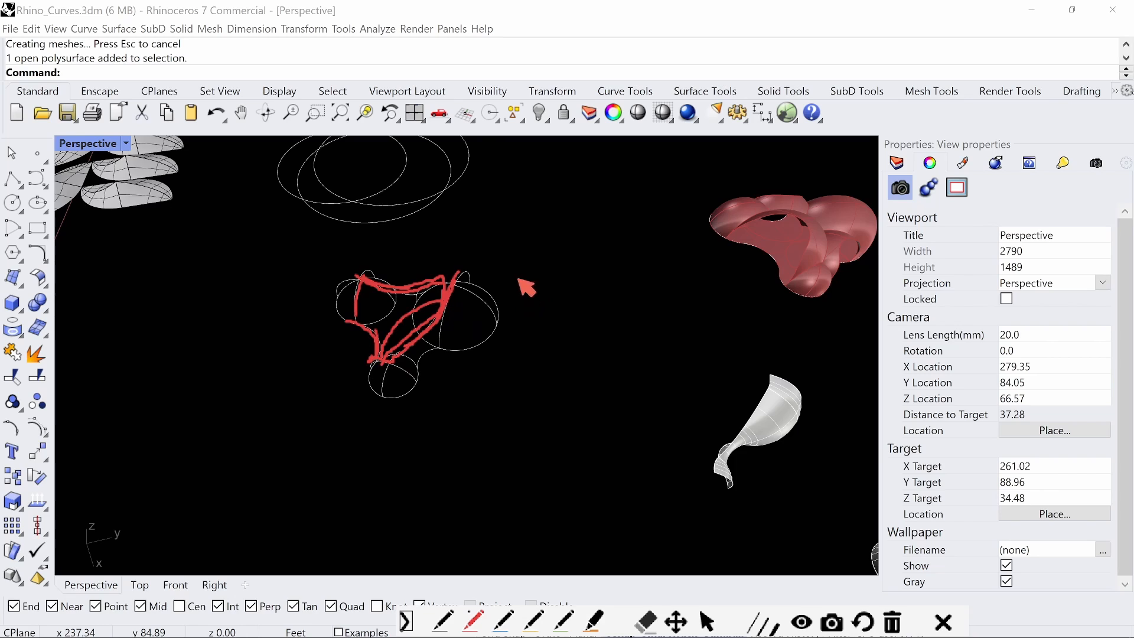
{"action": "key", "text": "Escape"}
Copy the new swept surface from its lower narrow-end corner to the matching point on the small wireframe dome
{"action": "scroll", "coordinate": [553, 356], "scroll_direction": "down", "scroll_amount": 6}
{"action": "right_click_drag", "start_coordinate": [600, 365], "coordinate": [437, 329], "text": "shift"}
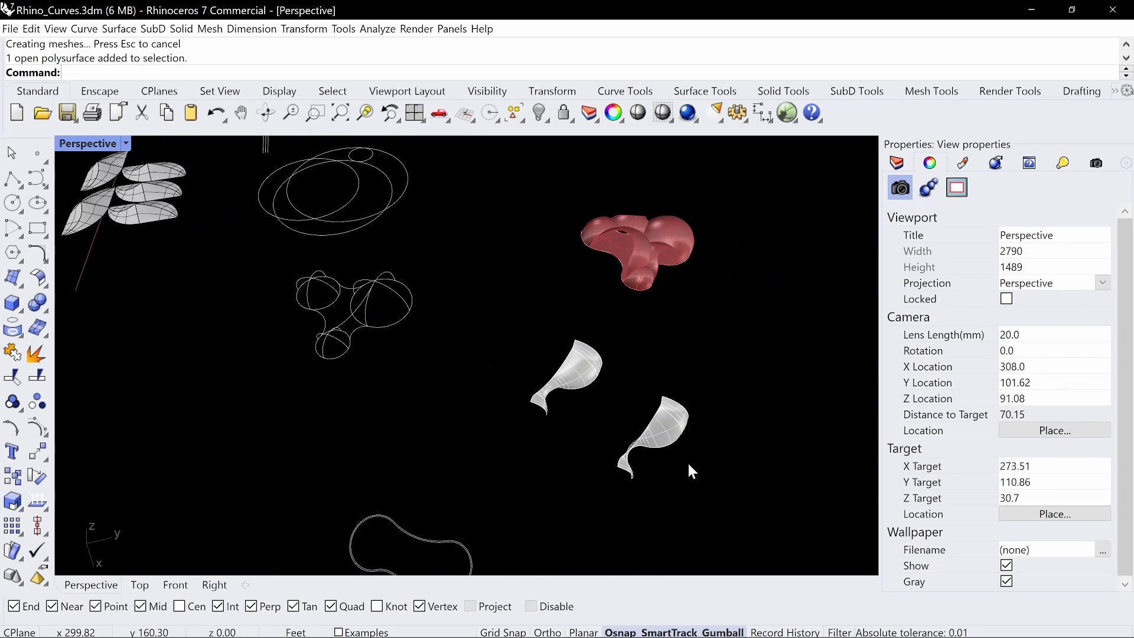
{"action": "left_click", "coordinate": [666, 428]}
{"action": "left_click", "coordinate": [696, 442]}
{"action": "left_click", "coordinate": [683, 427]}
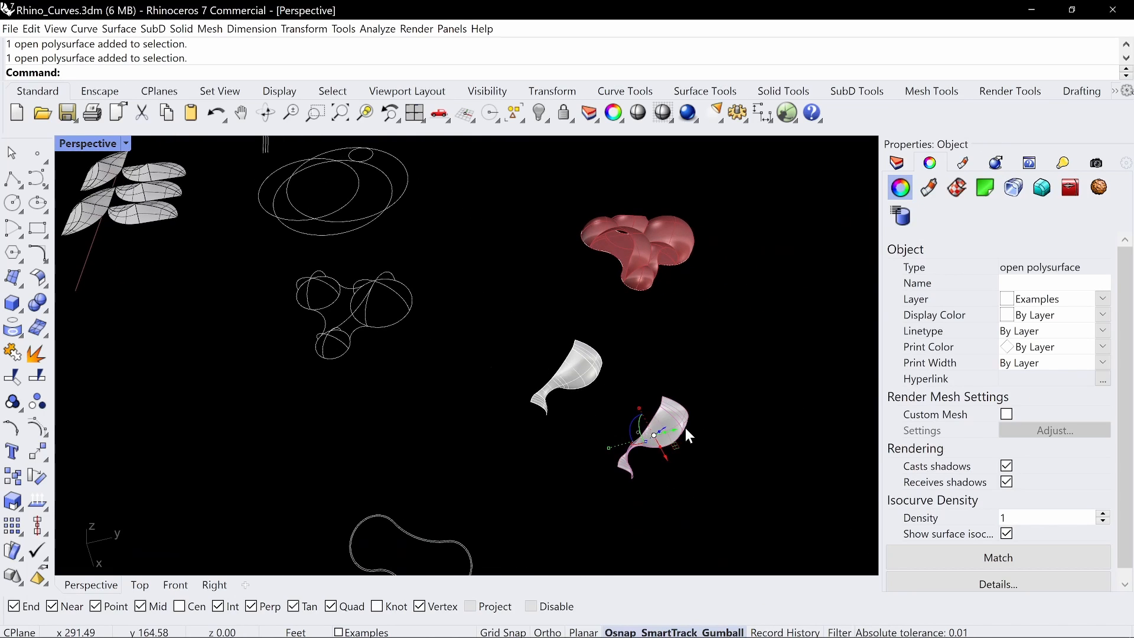
{"action": "type", "text": "Copy"}
{"action": "key", "text": "Return"}
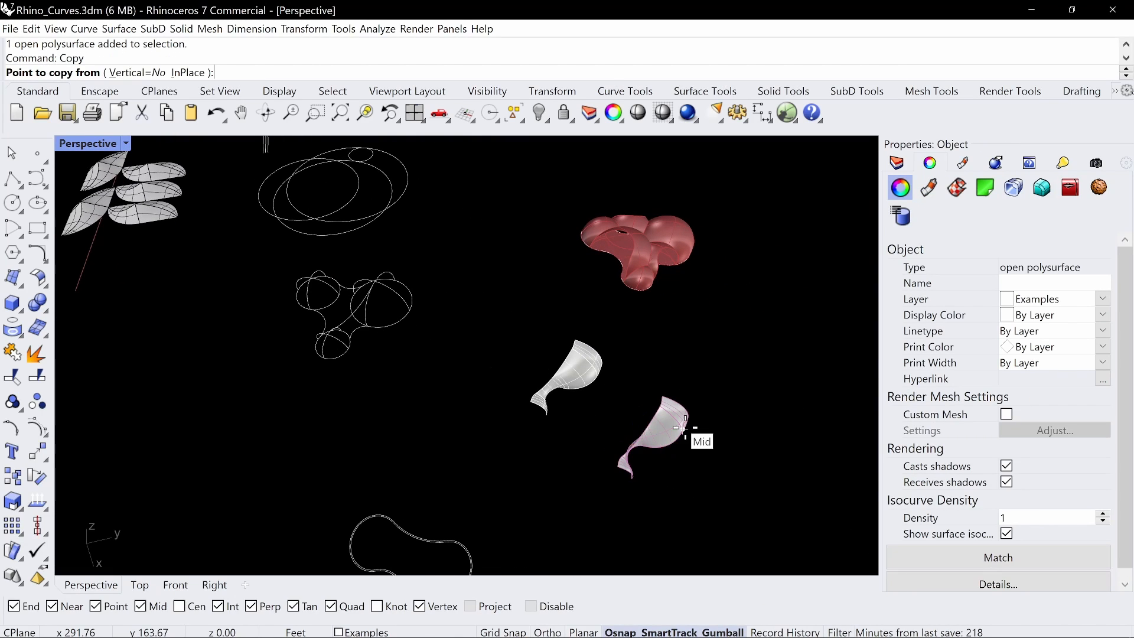
{"action": "left_click", "coordinate": [631, 478]}
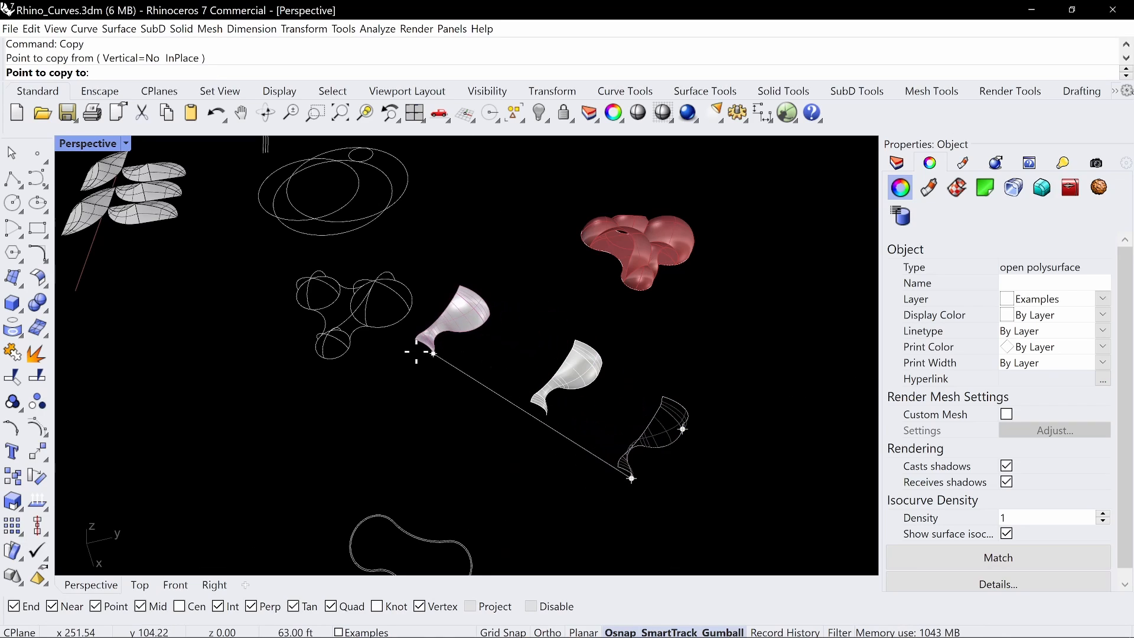
{"action": "left_click", "coordinate": [346, 348]}
{"action": "key", "text": "Escape"}
Examine how the copied patch fits between the small and large wireframe domes from several sides
{"action": "scroll", "coordinate": [396, 316], "scroll_direction": "up", "scroll_amount": 2}
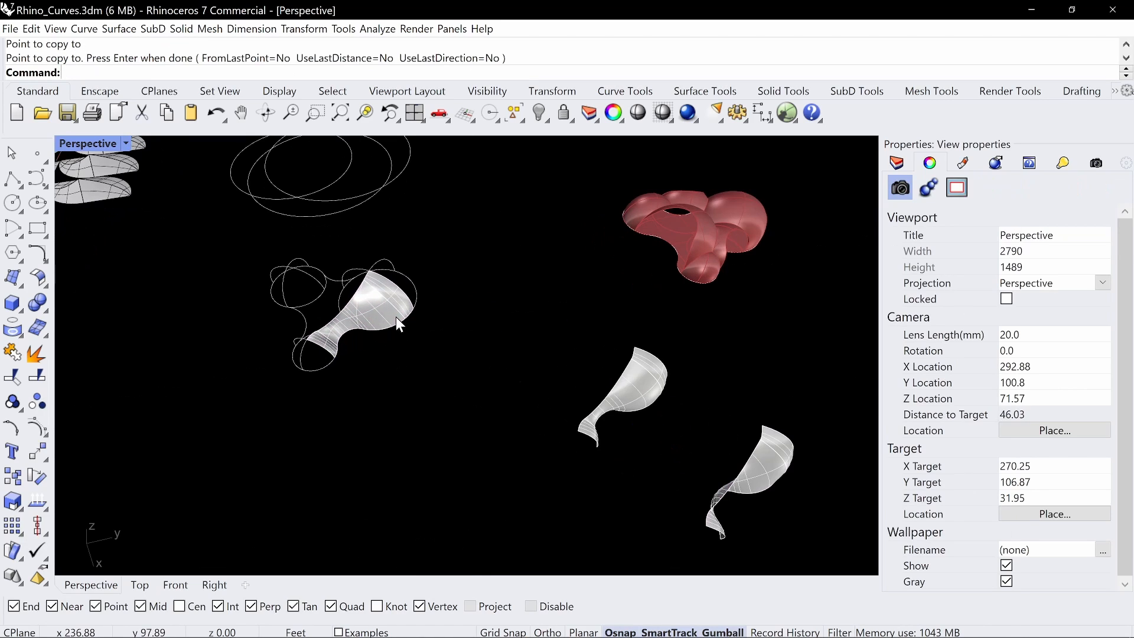
{"action": "type", "text": "Z"}
{"action": "key", "text": "Return"}
{"action": "left_click_drag", "start_coordinate": [425, 361], "coordinate": [265, 264]}
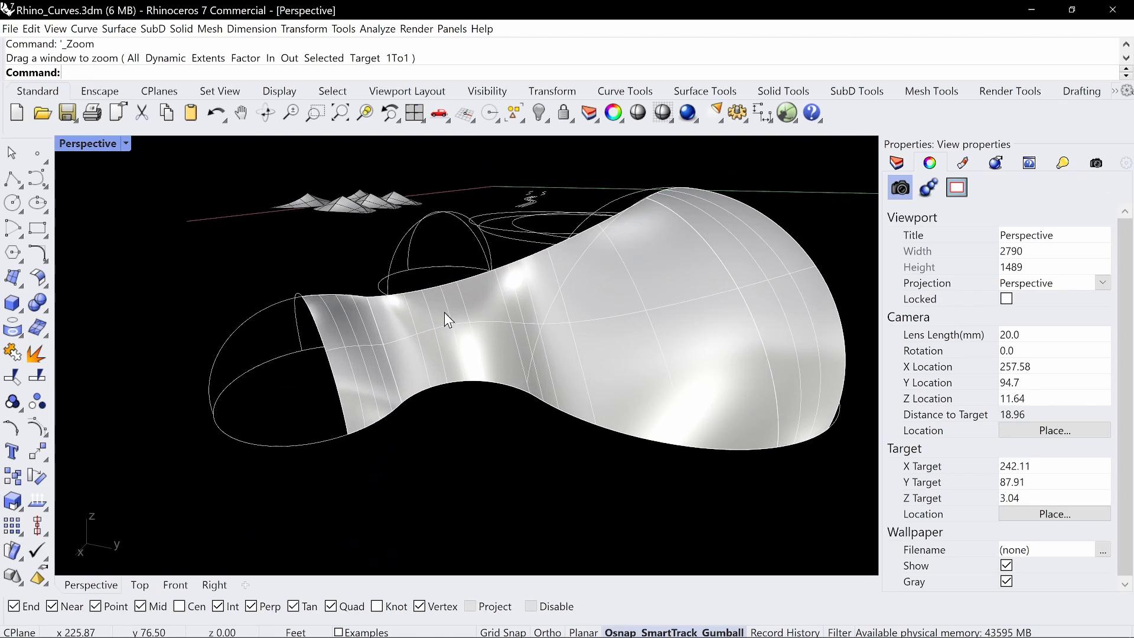
{"action": "scroll", "coordinate": [638, 301], "scroll_direction": "down", "scroll_amount": 2}
{"action": "right_click_drag", "start_coordinate": [658, 321], "coordinate": [573, 337]}
{"action": "scroll", "coordinate": [537, 318], "scroll_direction": "down", "scroll_amount": 4}
Swap the hidden and visible objects with HideSwap and copy the small dome surface to the clipboard
{"action": "type", "text": "Hid"}
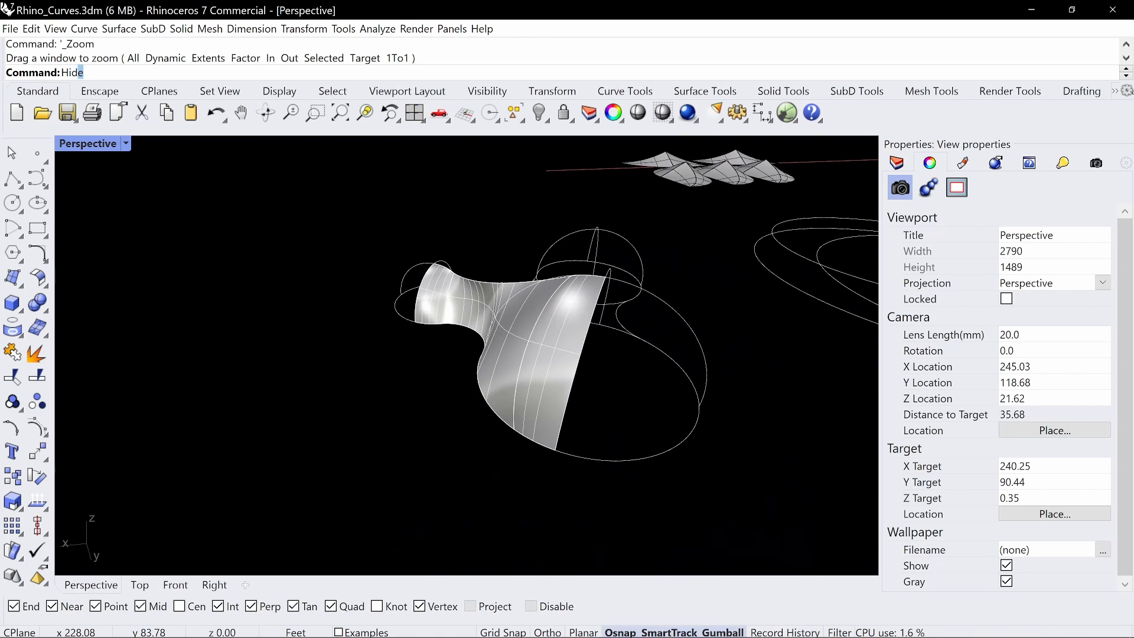
{"action": "type", "text": "eSwap"}
{"action": "key", "text": "Return"}
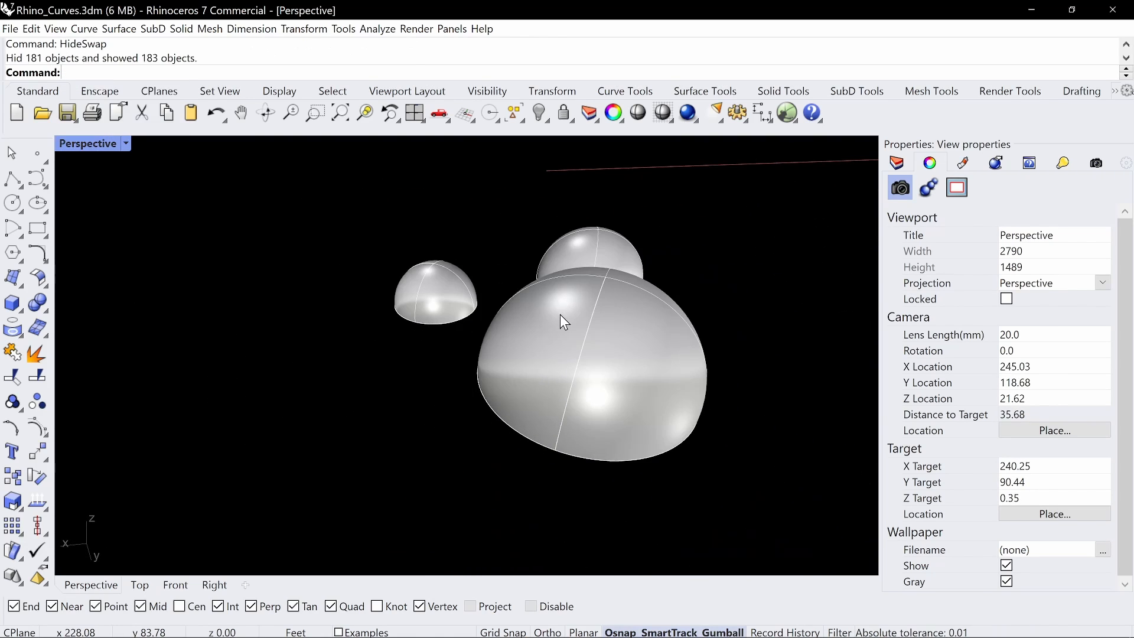
{"action": "left_click", "coordinate": [423, 326]}
{"action": "key", "text": "ctrl+c"}
{"action": "key", "text": "Escape"}
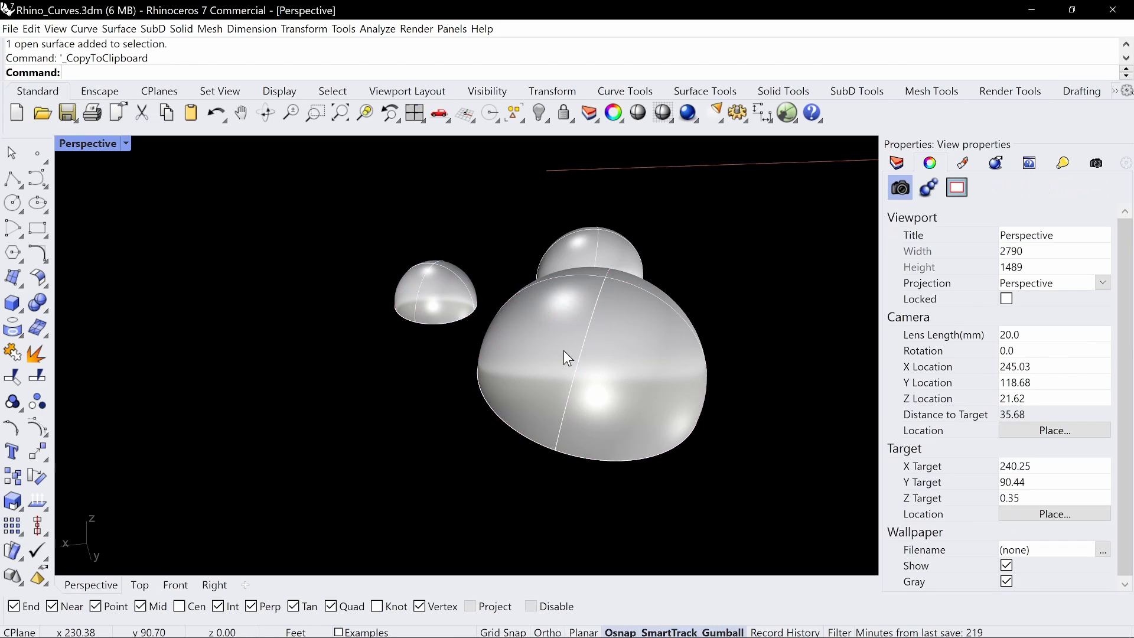
Swap the hidden and visible objects back with HideSwap and paste the copied large and small dome surfaces beside the swept patch
{"action": "key", "text": "Return"}
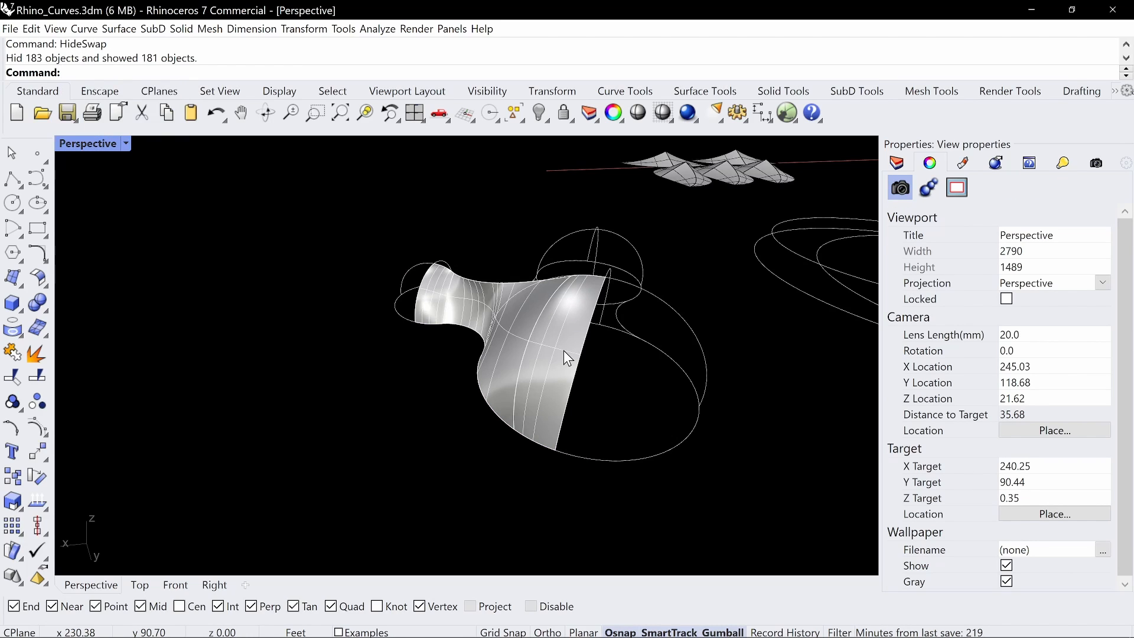
{"action": "key", "text": "ctrl+v"}
{"action": "key", "text": "Escape"}
Outline a triangular section of the large dome and a matching section of the small dome with the red annotation pen, and dismiss it
{"action": "right_click_drag", "start_coordinate": [614, 384], "coordinate": [543, 207]}
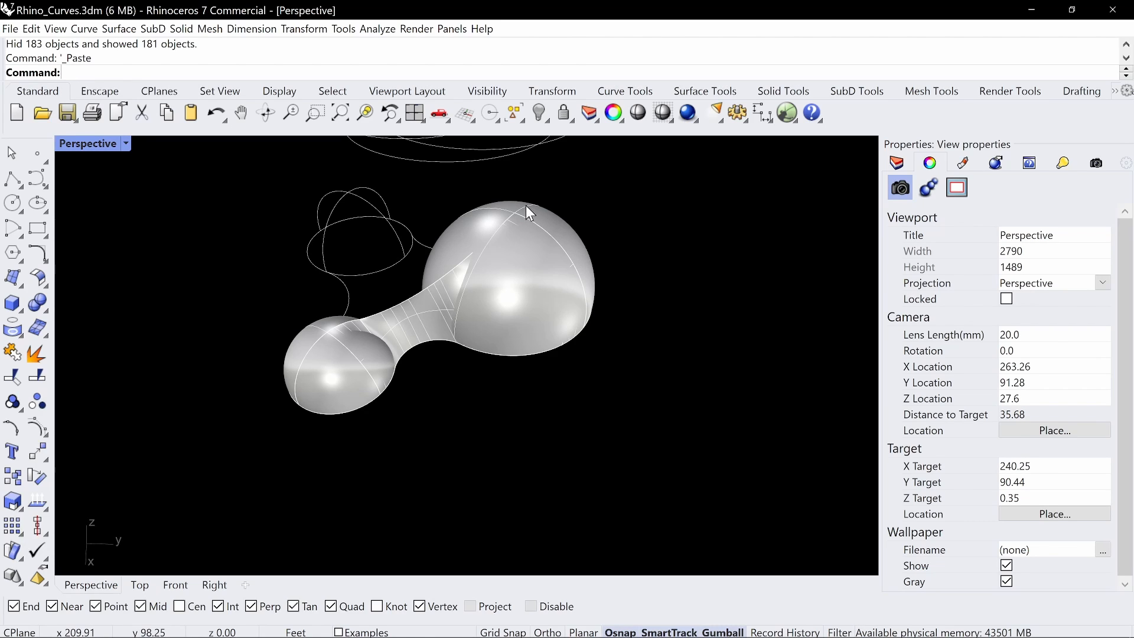
{"action": "scroll", "coordinate": [515, 258], "scroll_direction": "down", "scroll_amount": 4}
{"action": "right_click_drag", "start_coordinate": [527, 253], "coordinate": [516, 262]}
{"action": "key", "text": "ctrl+alt+g"}
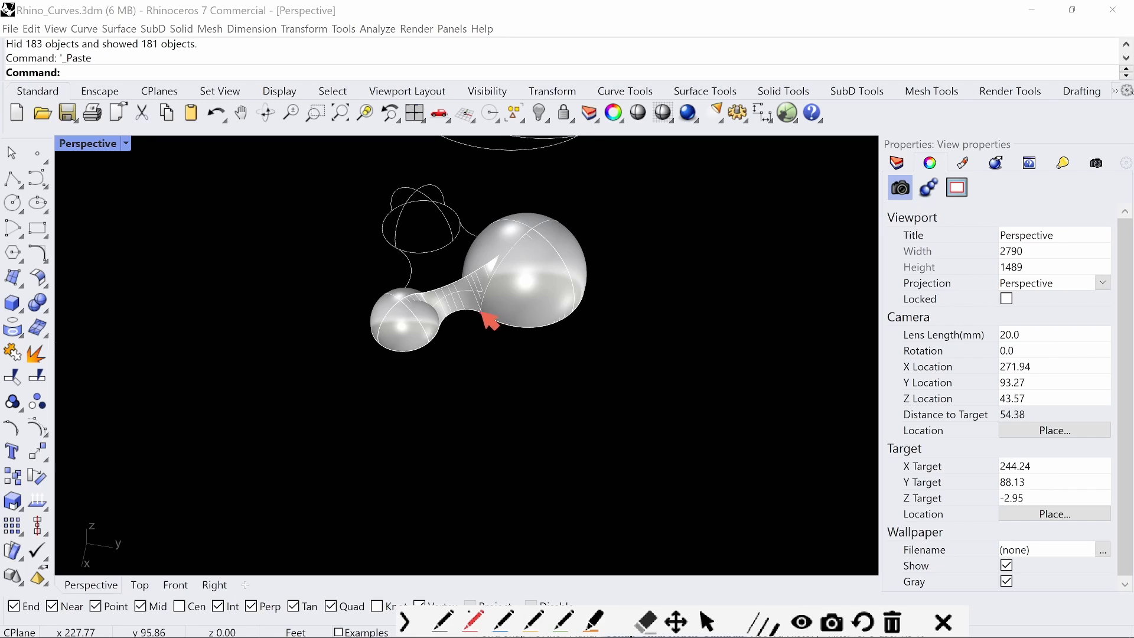
{"action": "mouse_move", "coordinate": [503, 273]}
{"action": "left_mouse_down"}
{"action": "mouse_move", "coordinate": [524, 235]}
{"action": "mouse_move", "coordinate": [488, 279]}
{"action": "mouse_move", "coordinate": [540, 315]}
{"action": "mouse_move", "coordinate": [538, 226]}
{"action": "mouse_move", "coordinate": [574, 272]}
{"action": "mouse_move", "coordinate": [577, 316]}
{"action": "mouse_move", "coordinate": [480, 314]}
{"action": "mouse_move", "coordinate": [491, 316]}
{"action": "left_mouse_up"}
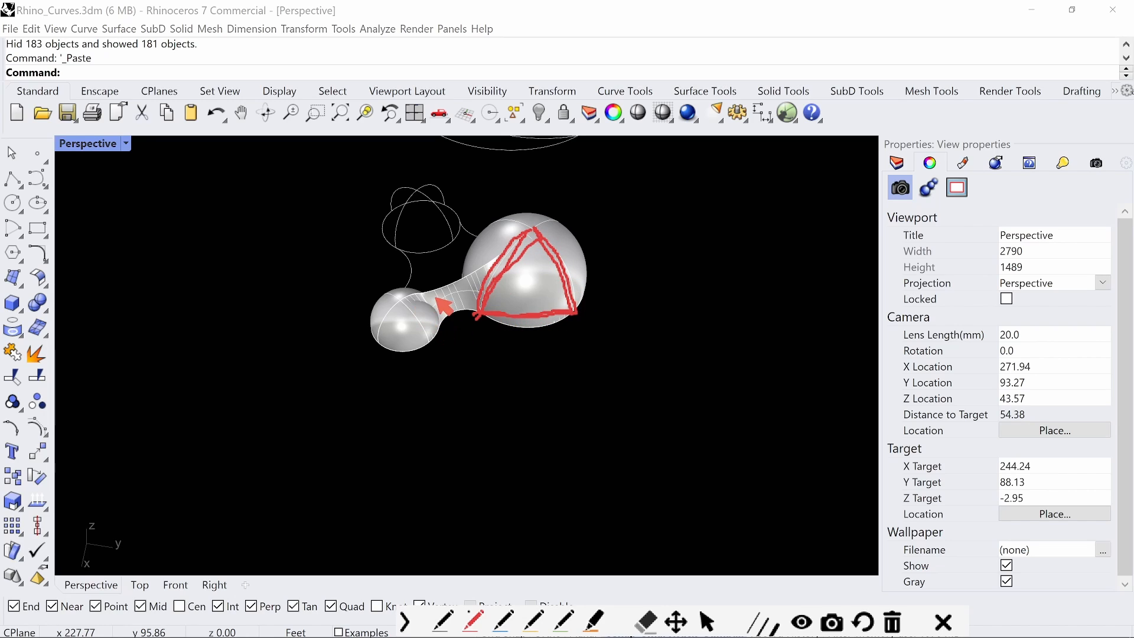
{"action": "mouse_move", "coordinate": [403, 304]}
{"action": "left_mouse_down"}
{"action": "mouse_move", "coordinate": [381, 345]}
{"action": "mouse_move", "coordinate": [440, 346]}
{"action": "mouse_move", "coordinate": [447, 325]}
{"action": "mouse_move", "coordinate": [433, 306]}
{"action": "left_mouse_up"}
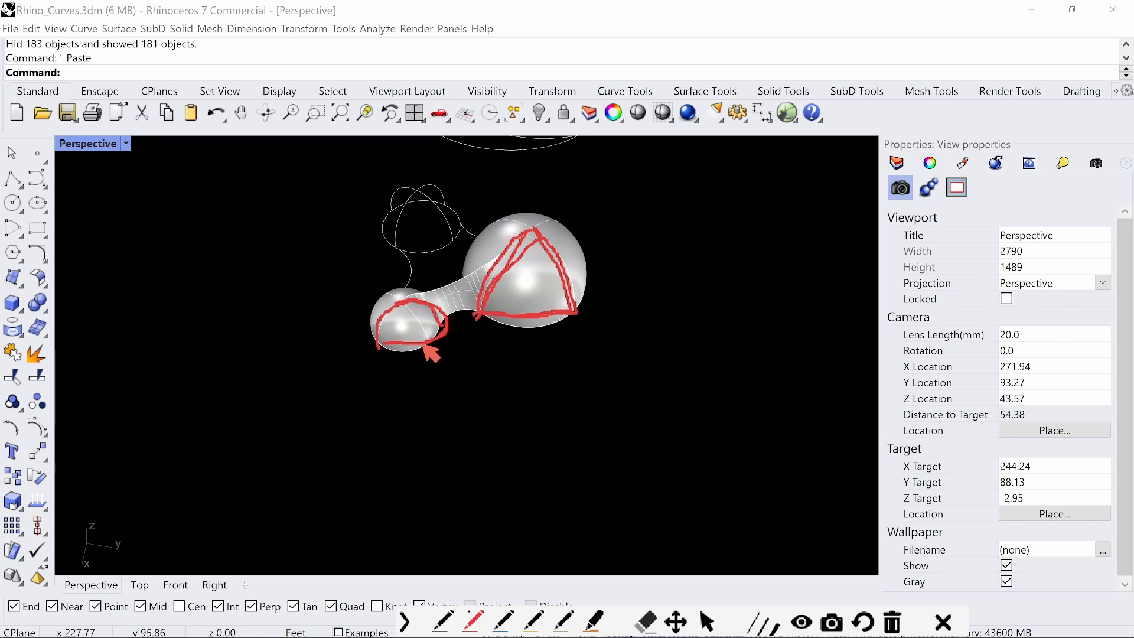
{"action": "key", "text": "Escape"}
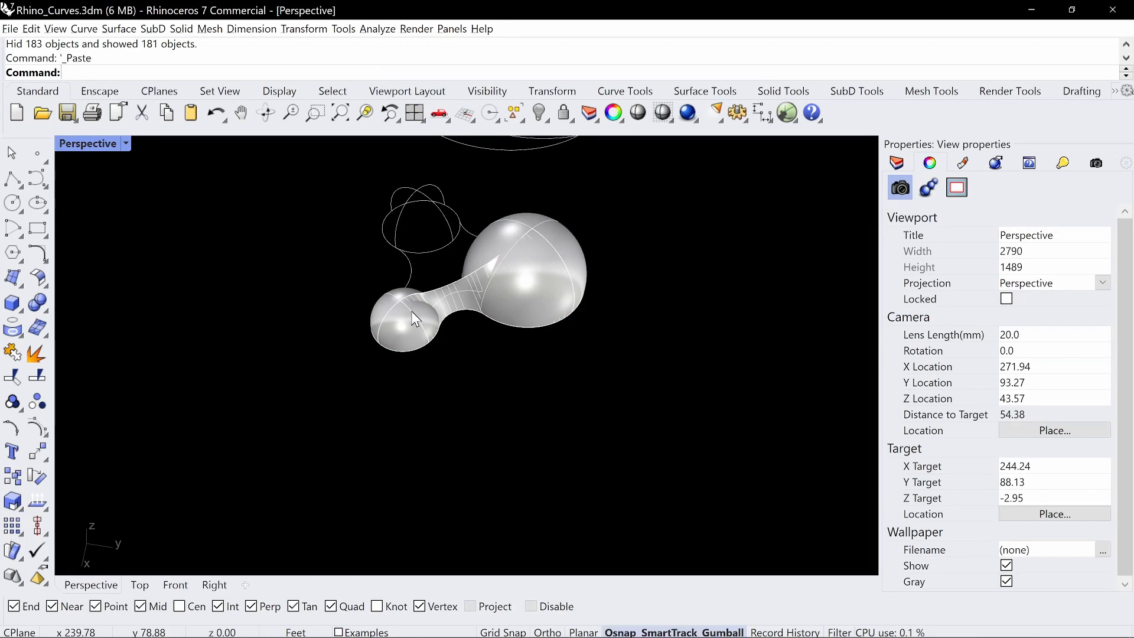
Paste the dome surfaces again, trace the small dome's seam and the transitions to the large dome in red, and dismiss the annotation
{"action": "key", "text": "ctrl+v"}
{"action": "key", "text": "Escape"}
{"action": "key", "text": "ctrl+alt+g"}
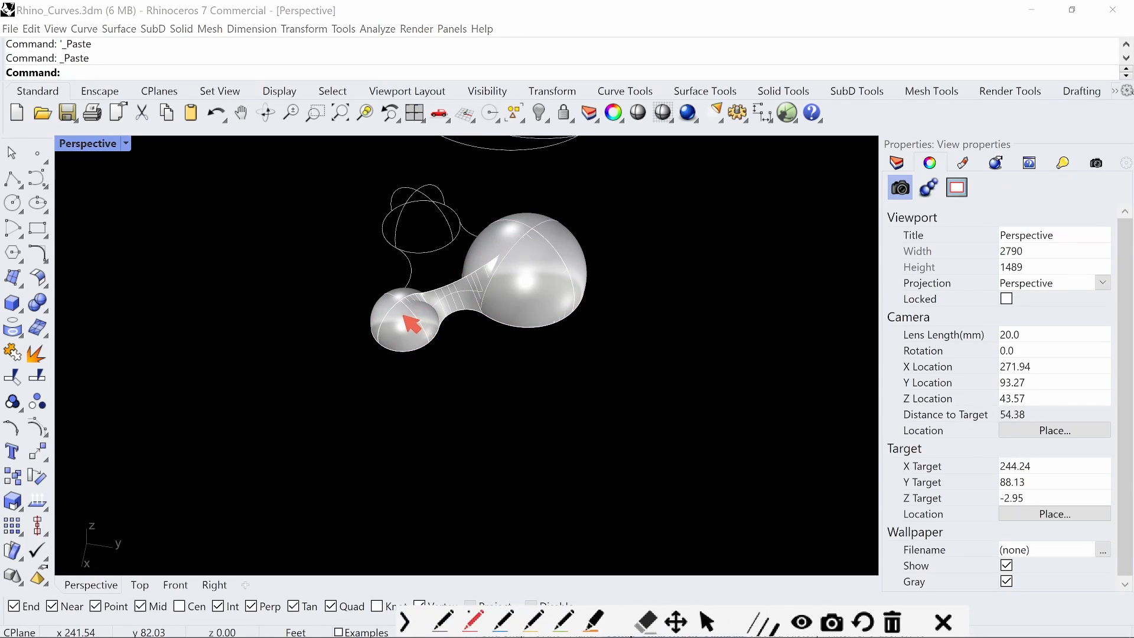
{"action": "left_click_drag", "start_coordinate": [397, 302], "coordinate": [429, 341]}
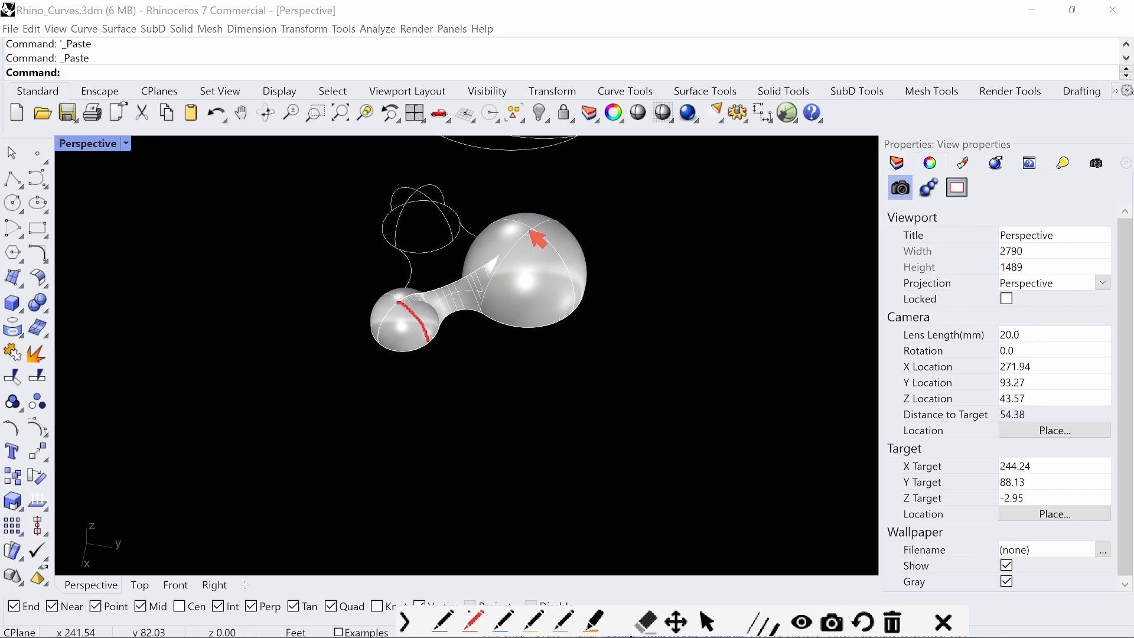
{"action": "mouse_move", "coordinate": [516, 234]}
{"action": "left_mouse_down"}
{"action": "mouse_move", "coordinate": [461, 257]}
{"action": "mouse_move", "coordinate": [494, 250]}
{"action": "left_mouse_up"}
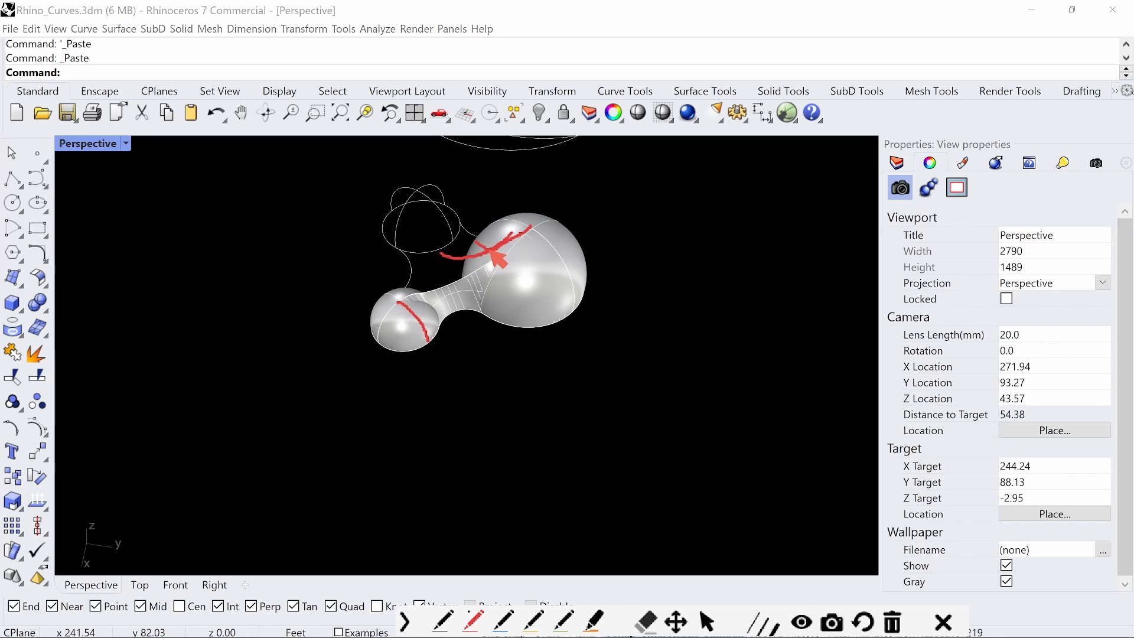
{"action": "left_click_drag", "start_coordinate": [405, 288], "coordinate": [430, 279]}
{"action": "mouse_move", "coordinate": [506, 249]}
{"action": "left_mouse_down"}
{"action": "mouse_move", "coordinate": [458, 288]}
{"action": "mouse_move", "coordinate": [411, 301]}
{"action": "mouse_move", "coordinate": [490, 269]}
{"action": "mouse_move", "coordinate": [526, 228]}
{"action": "left_mouse_up"}
{"action": "key", "text": "Escape"}
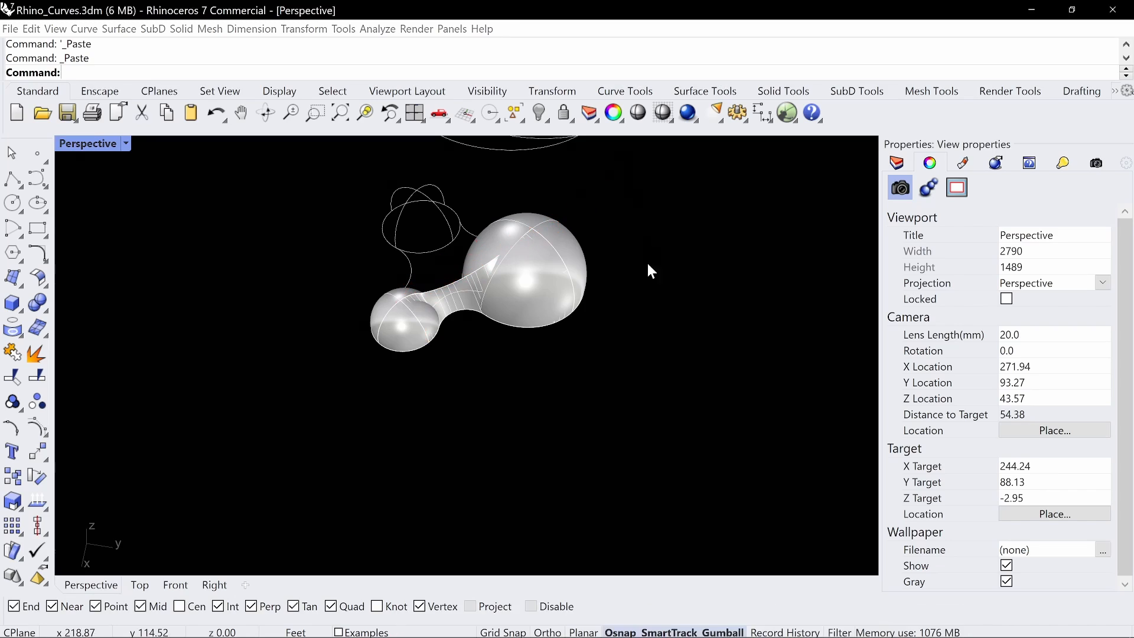
{"action": "mouse_move", "coordinate": [534, 304]}
{"action": "right_mouse_down"}
{"action": "mouse_move", "coordinate": [579, 339]}
{"action": "mouse_move", "coordinate": [551, 349]}
{"action": "mouse_move", "coordinate": [562, 343]}
{"action": "mouse_move", "coordinate": [537, 340]}
{"action": "mouse_move", "coordinate": [551, 357]}
{"action": "mouse_move", "coordinate": [523, 363]}
{"action": "right_mouse_up"}
{"action": "scroll", "coordinate": [521, 360], "scroll_direction": "up", "scroll_amount": 6}
{"action": "scroll", "coordinate": [556, 350], "scroll_direction": "down", "scroll_amount": 4}
{"action": "right_click_drag", "start_coordinate": [523, 363], "coordinate": [515, 356]}
{"action": "right_click_drag", "start_coordinate": [515, 356], "coordinate": [562, 418], "text": "shift"}
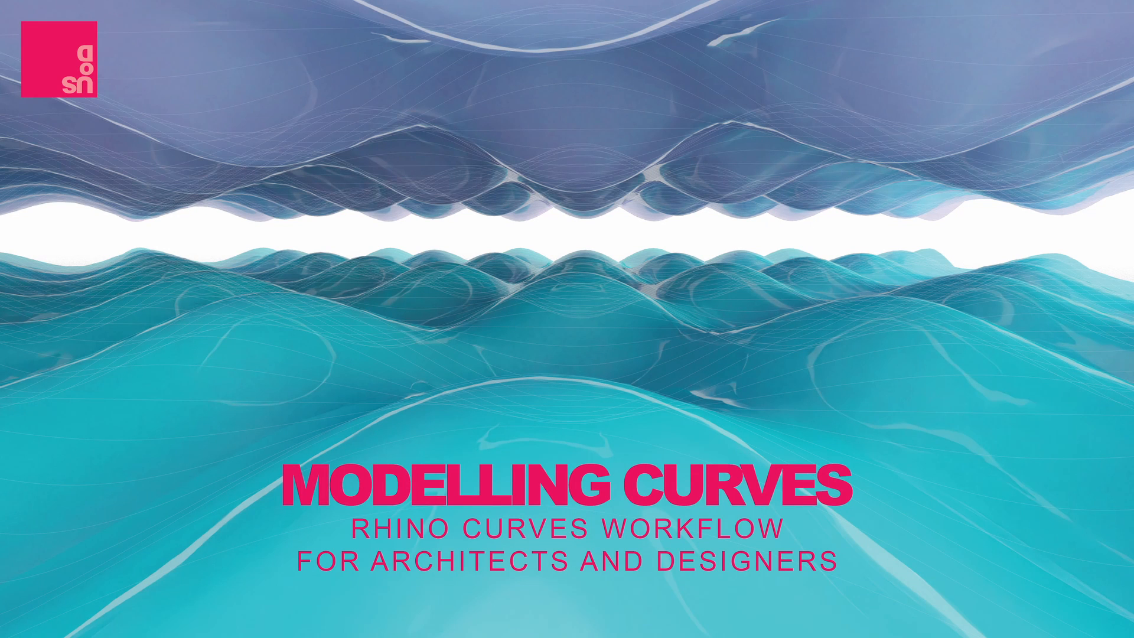